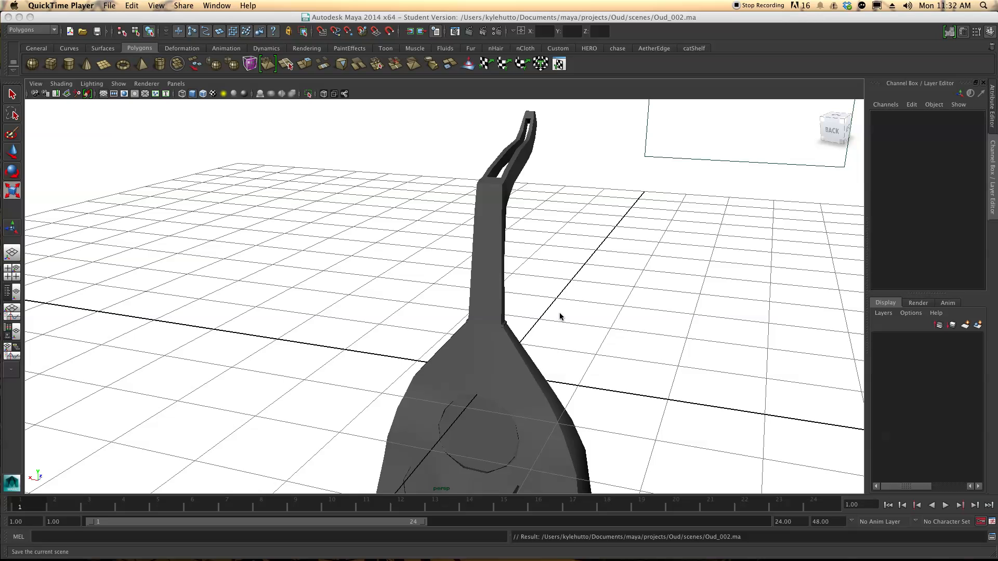
Select the oud mesh and compare its front view with the reference image around the fingerboard end and large sound hole
click(488, 381)
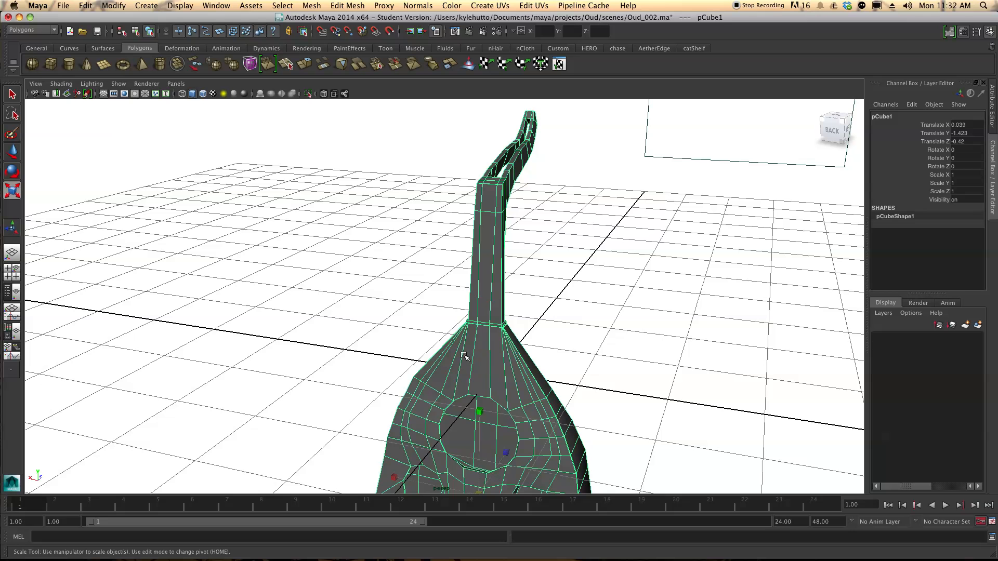
alt+drag(502, 373, 465, 296)
alt+drag(398, 280, 319, 317)
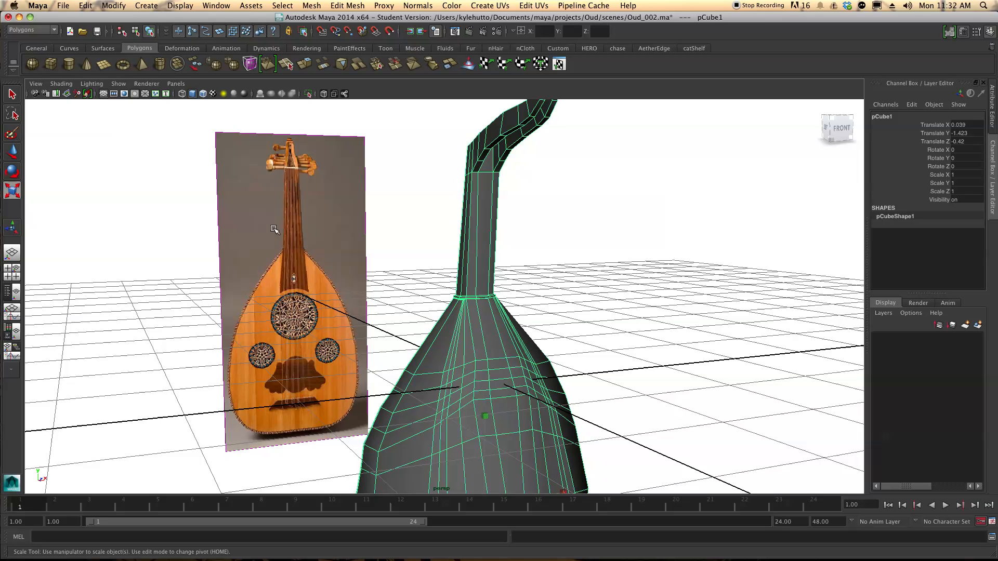
mouse_move(360, 375)
alt+mouse_down()
mouse_move(461, 385)
mouse_move(352, 381)
alt+mouse_up()
key(space)
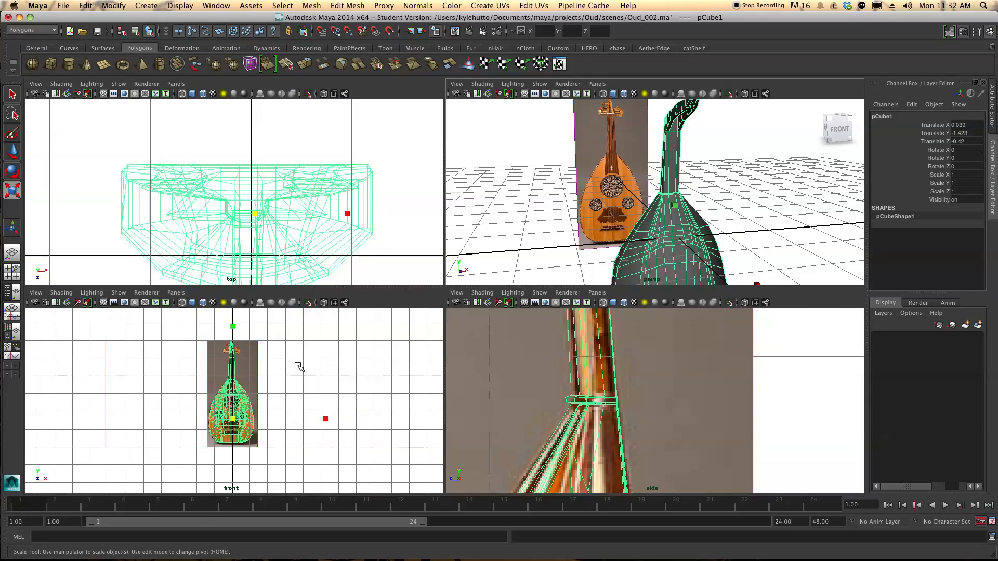
scroll(262, 387, up, 15)
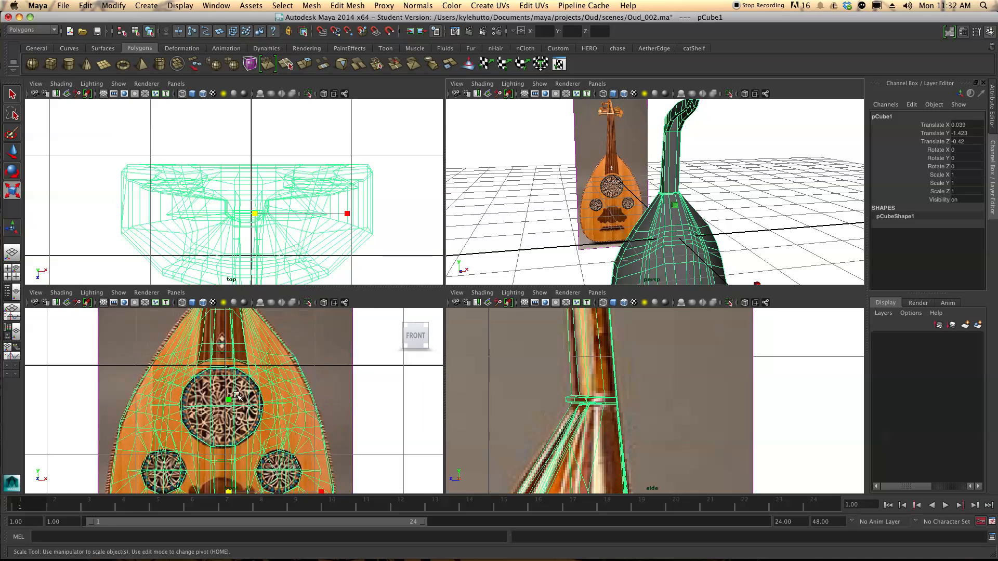
scroll(237, 396, up, 5)
alt+middle_drag(228, 353, 236, 475)
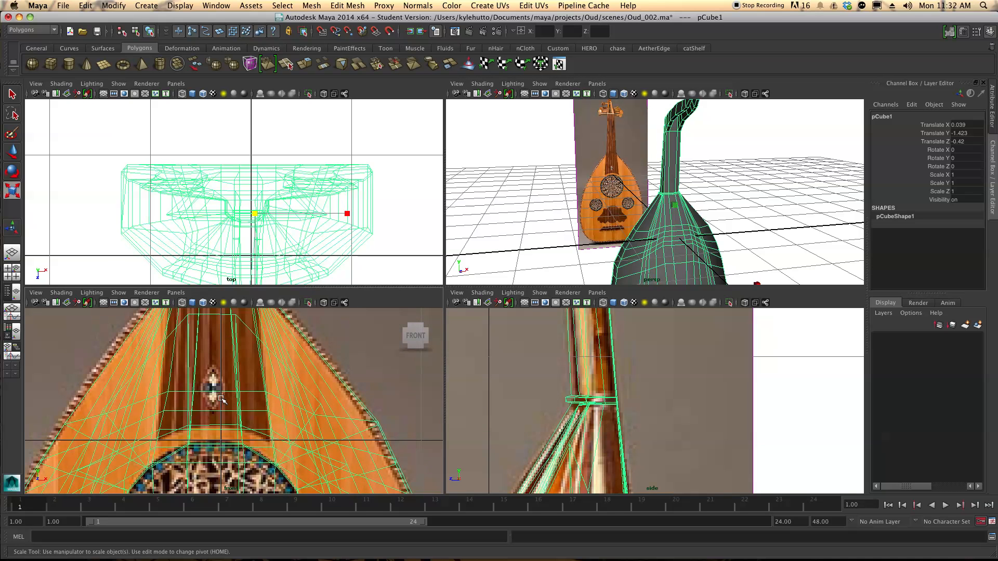
alt+middle_drag(223, 391, 235, 417)
Insert an edge loop across the front of the body just above the large sound hole, keeping the Edit Mesh commands floating
alt+drag(629, 224, 724, 251)
scroll(668, 247, up, 5)
scroll(666, 239, up, 5)
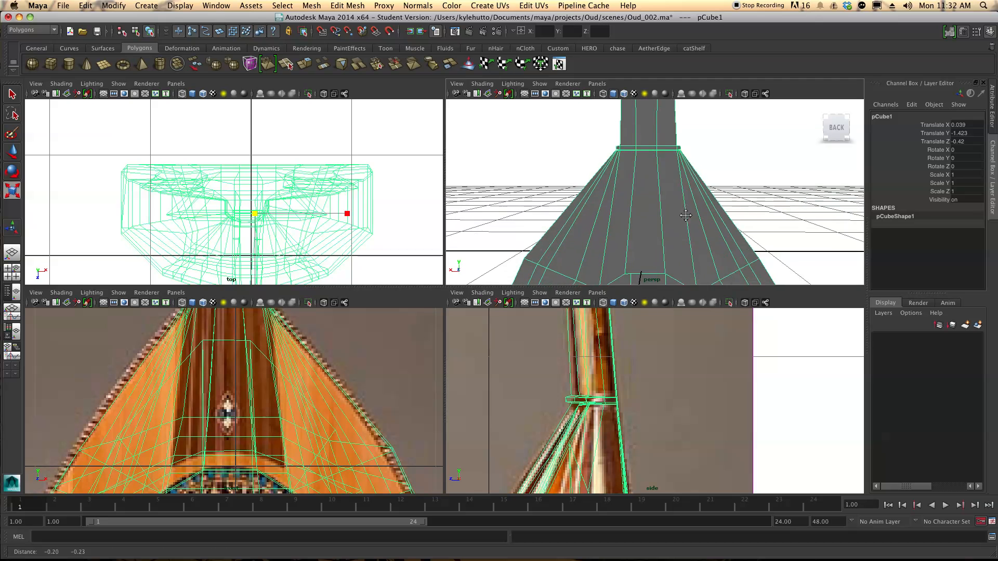
scroll(656, 235, up, 2)
right_drag(647, 225, 620, 239)
alt+drag(634, 234, 643, 228)
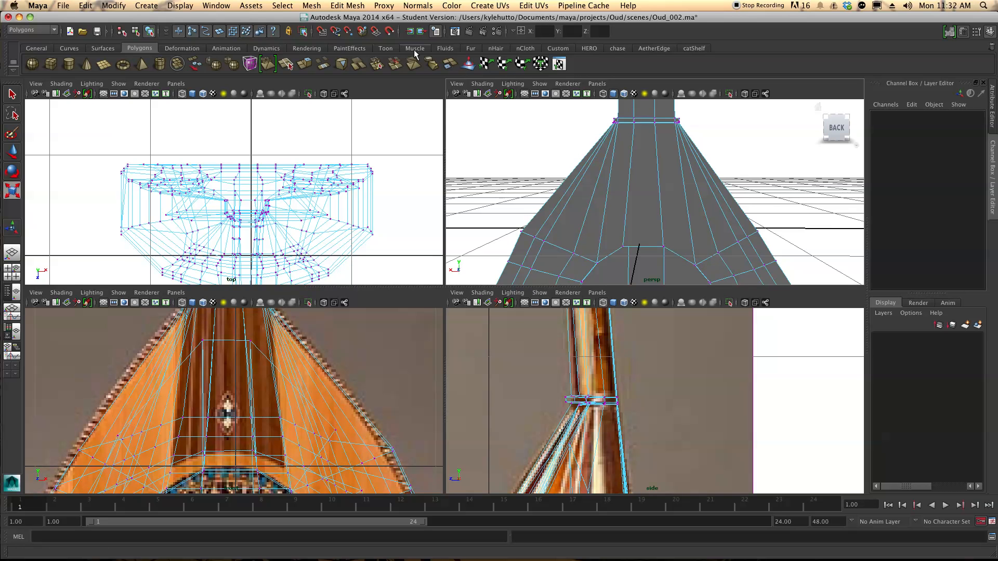
click(357, 7)
click(400, 14)
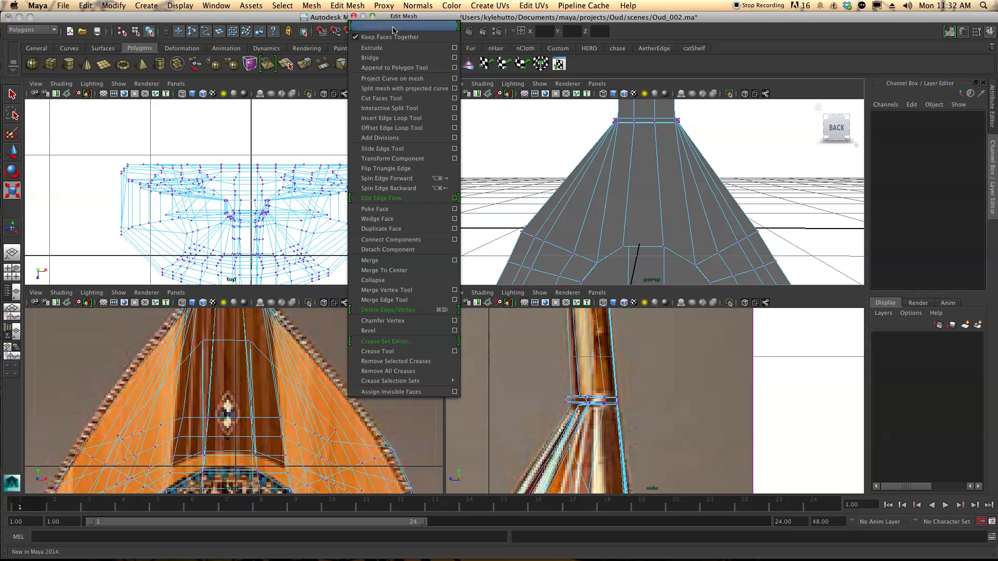
drag(680, 57, 910, 106)
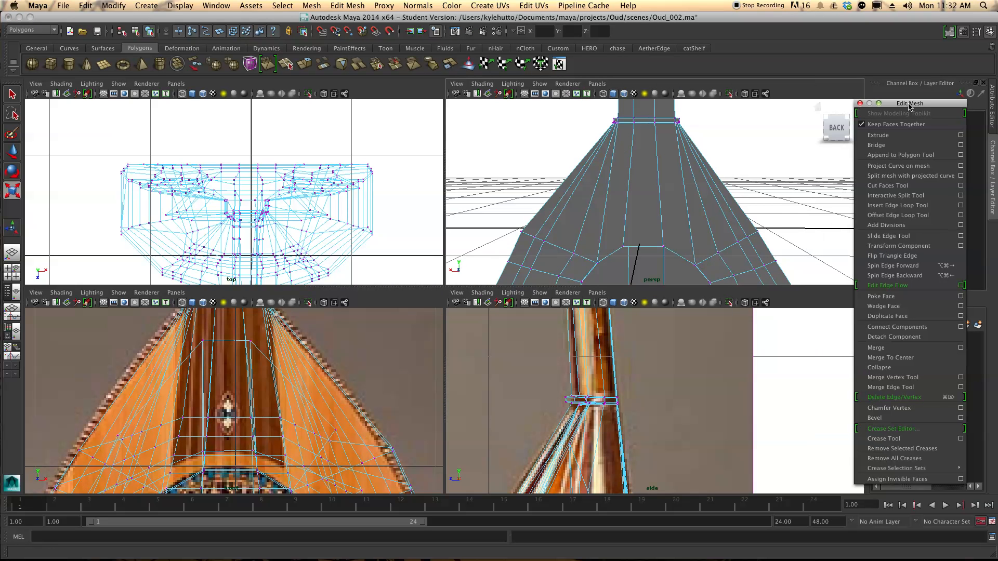
click(899, 205)
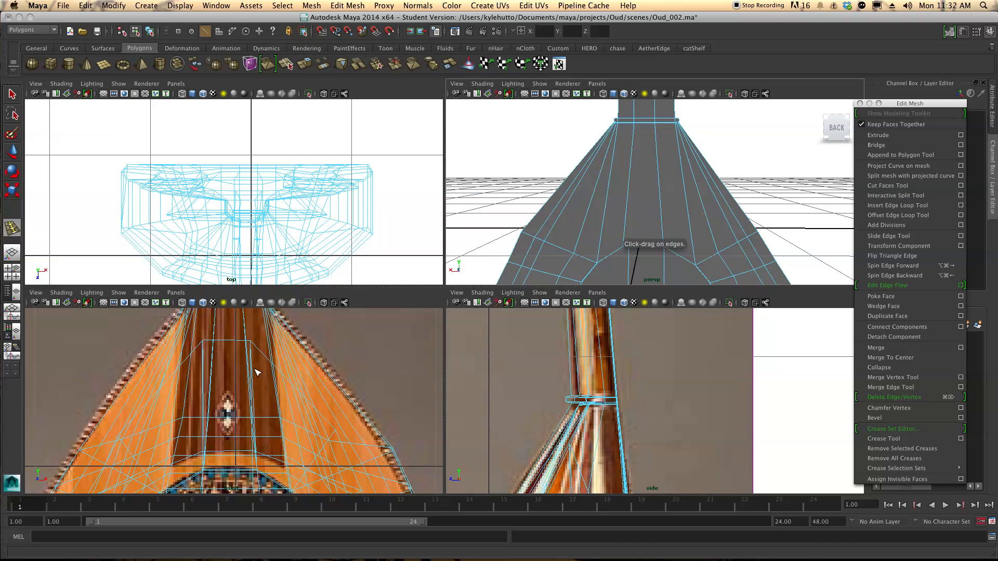
drag(626, 208, 627, 211)
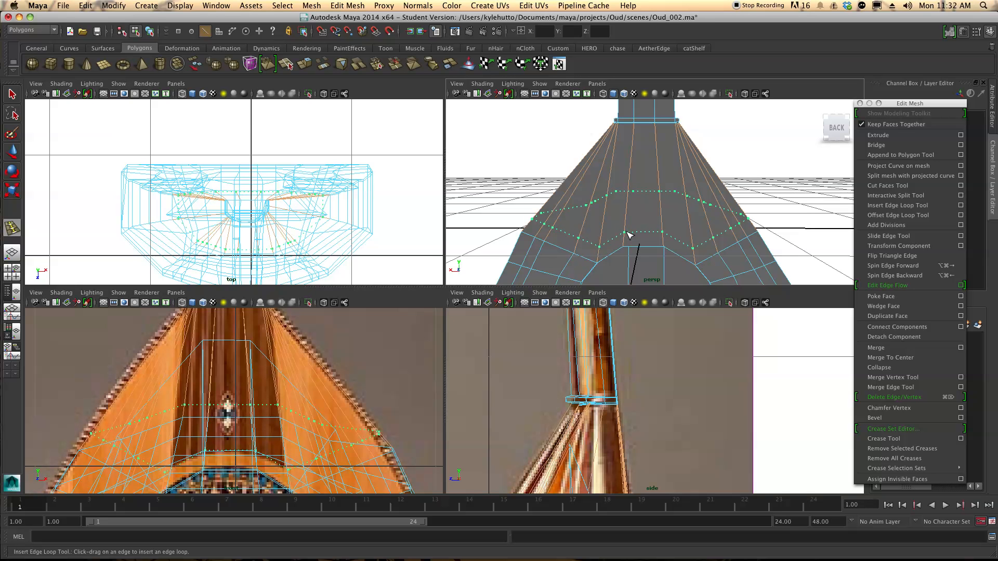
drag(629, 235, 629, 235)
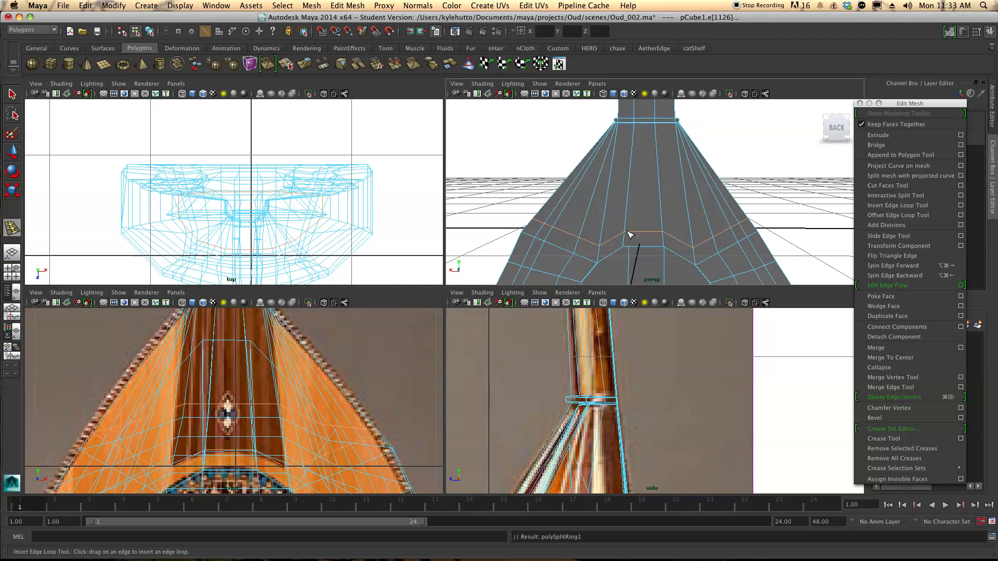
Move the new loop's vertices on either side of the middle to the lower corners of the fingerboard in the reference
key(q)
right_click(627, 229)
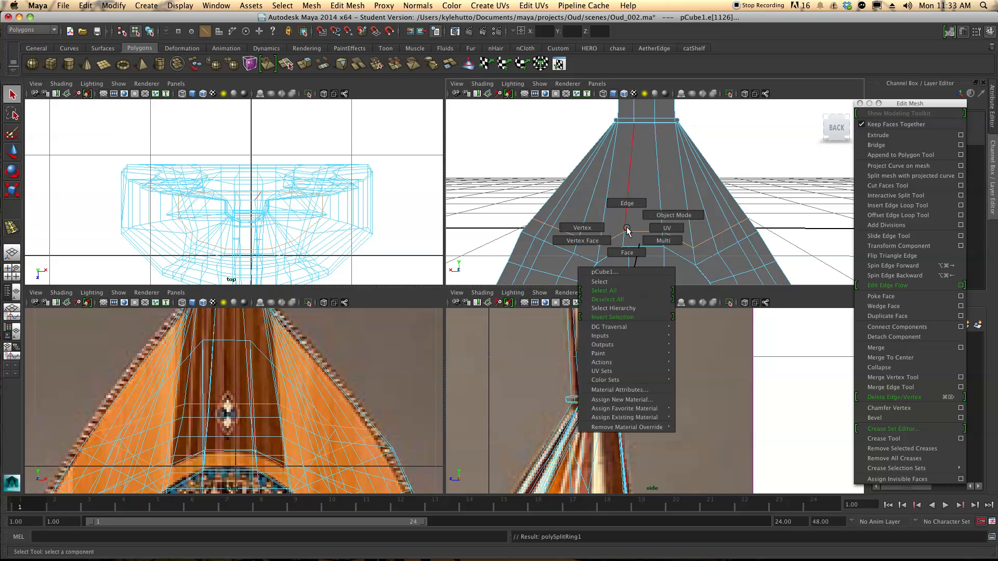
click(598, 228)
click(625, 234)
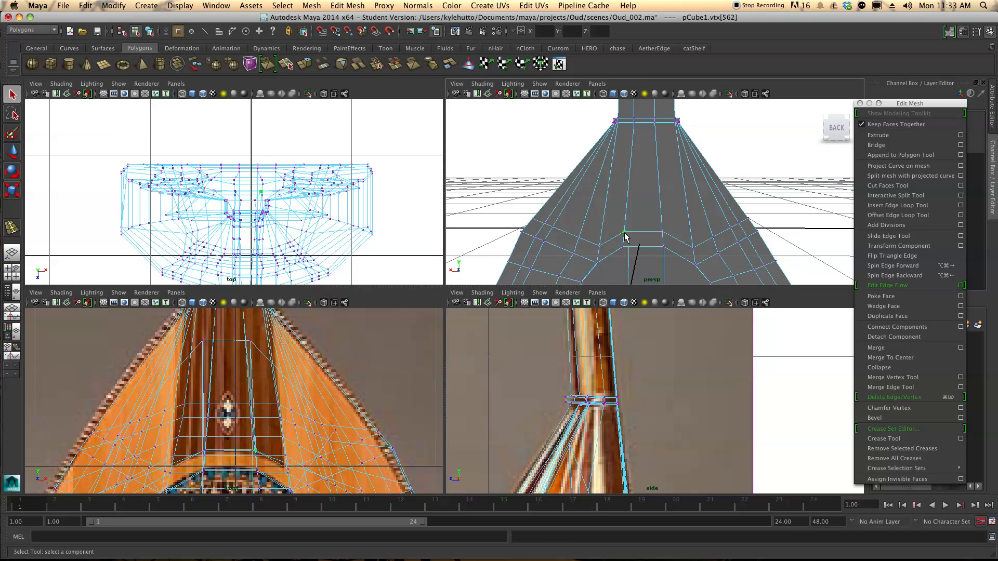
key(w)
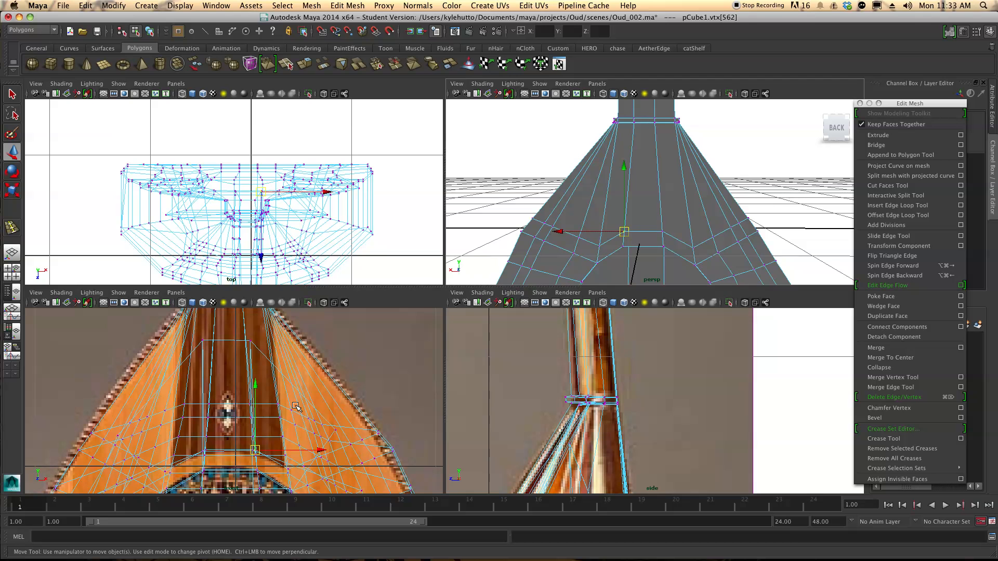
click(597, 246)
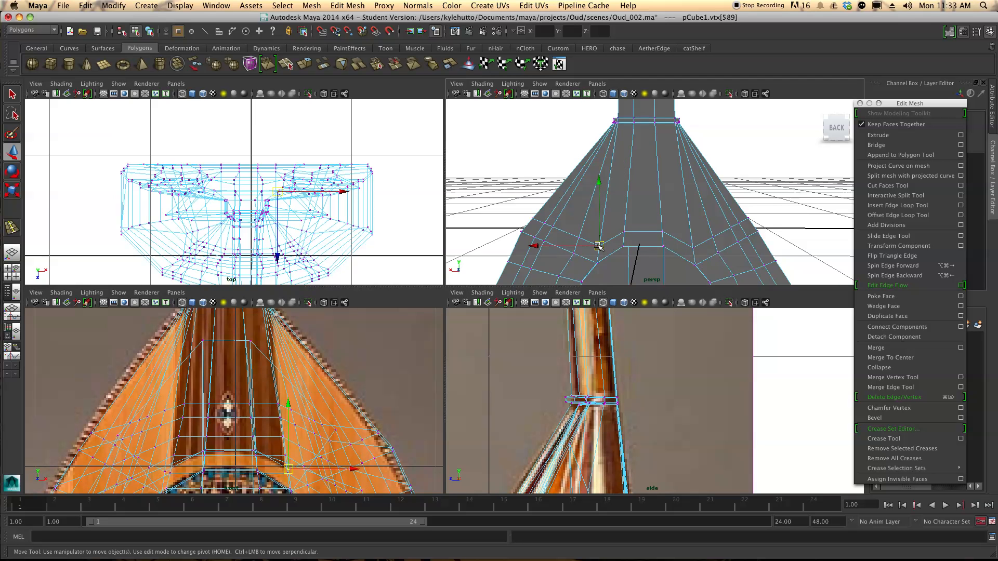
click(694, 248)
drag(164, 472, 171, 466)
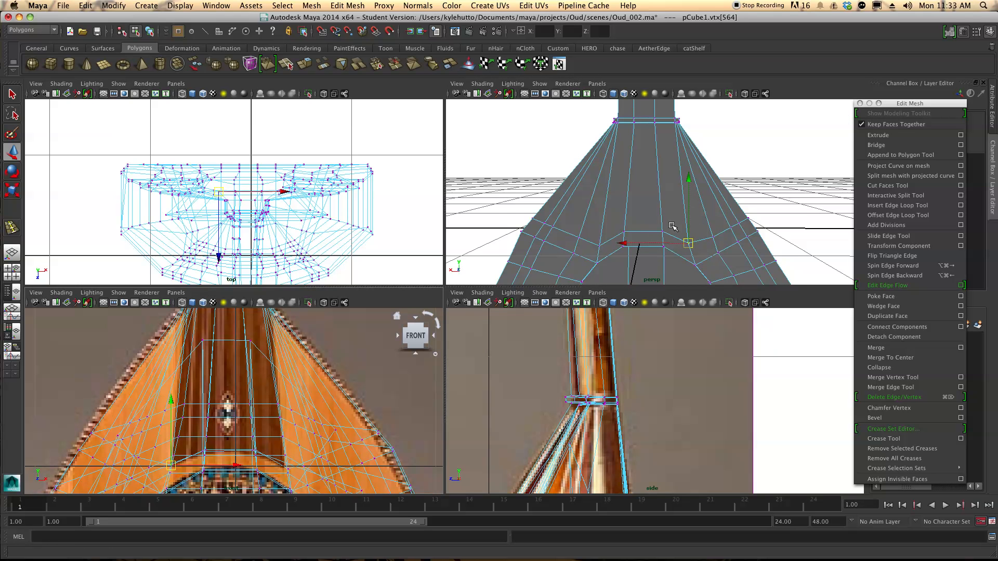
Lower the new loop's two middle vertices slightly to follow the curved end of the fingerboard in the reference
click(625, 232)
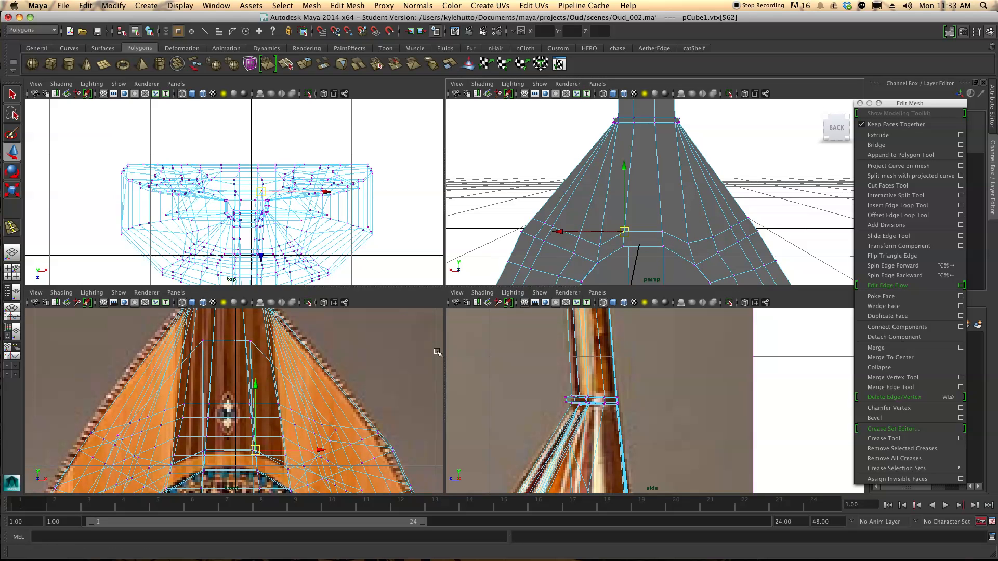
click(664, 232)
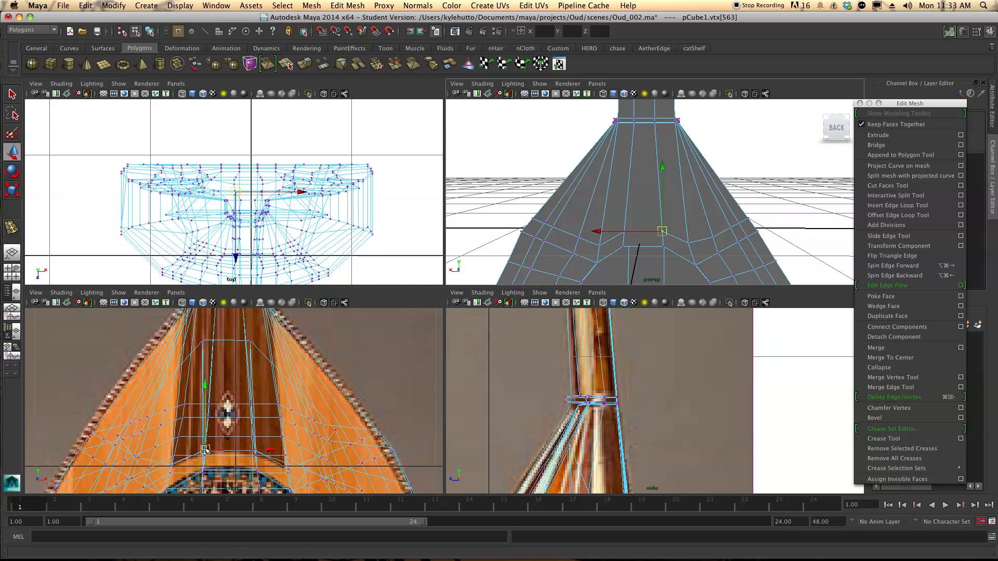
drag(206, 450, 206, 451)
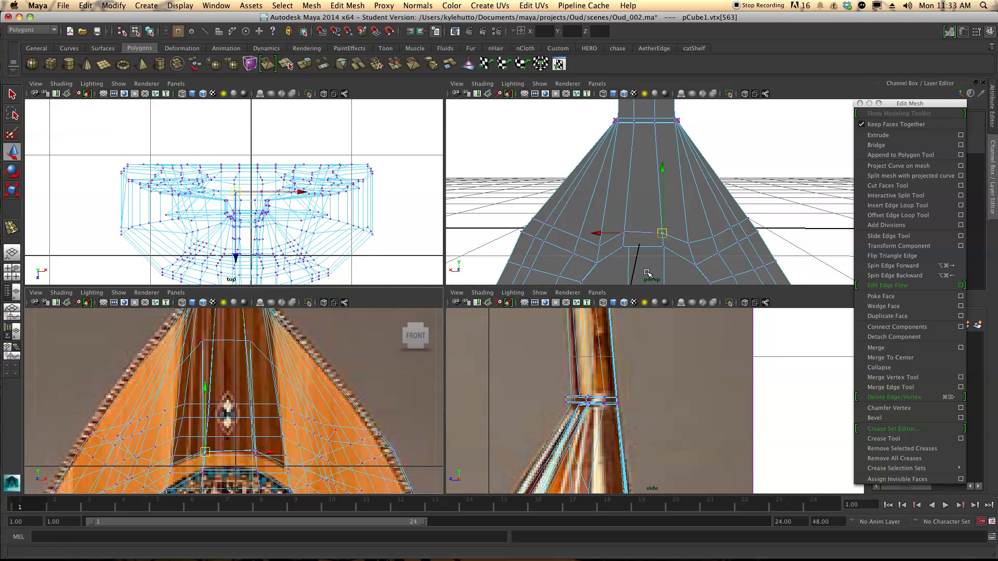
click(645, 232)
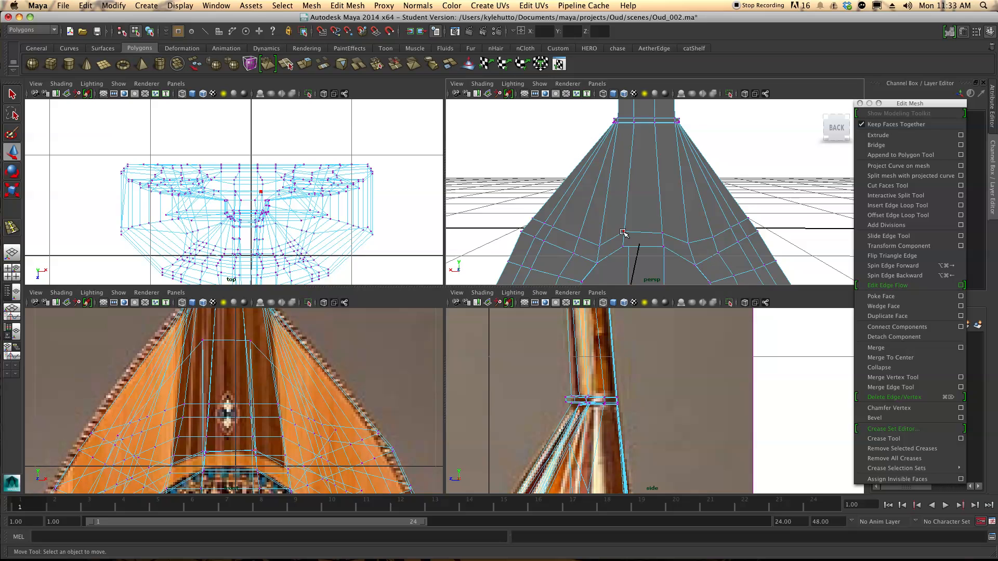
click(623, 232)
drag(256, 450, 256, 452)
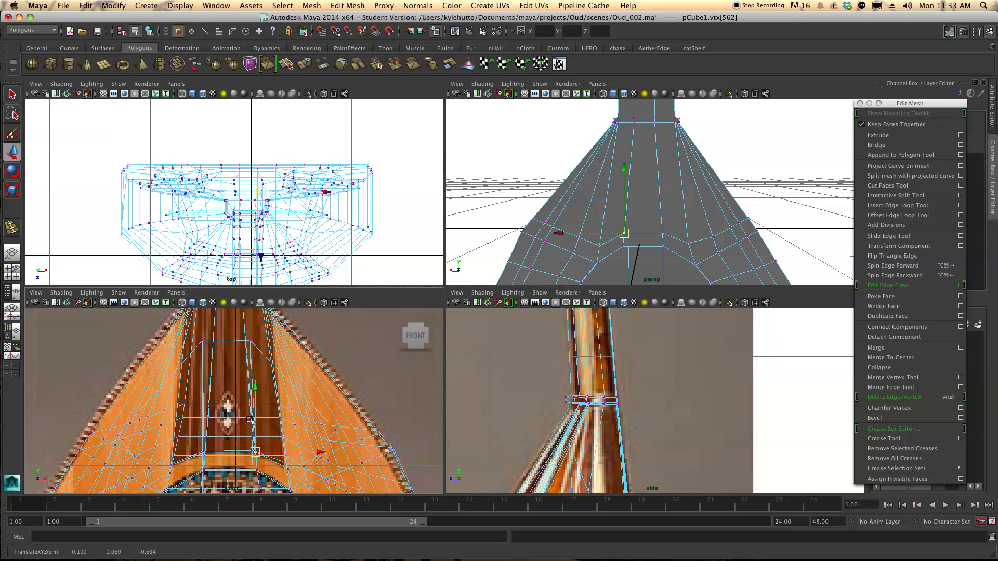
Select the three fingerboard faces on the body between the neck joint and the new edge loop
alt+drag(728, 182, 676, 185)
right_click(637, 187)
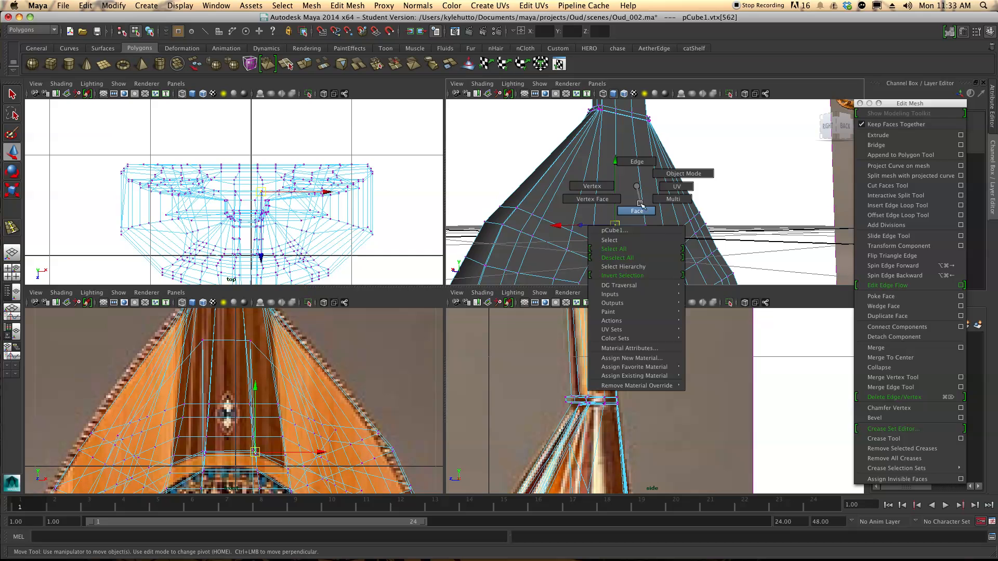
click(639, 204)
alt+drag(643, 197, 603, 202)
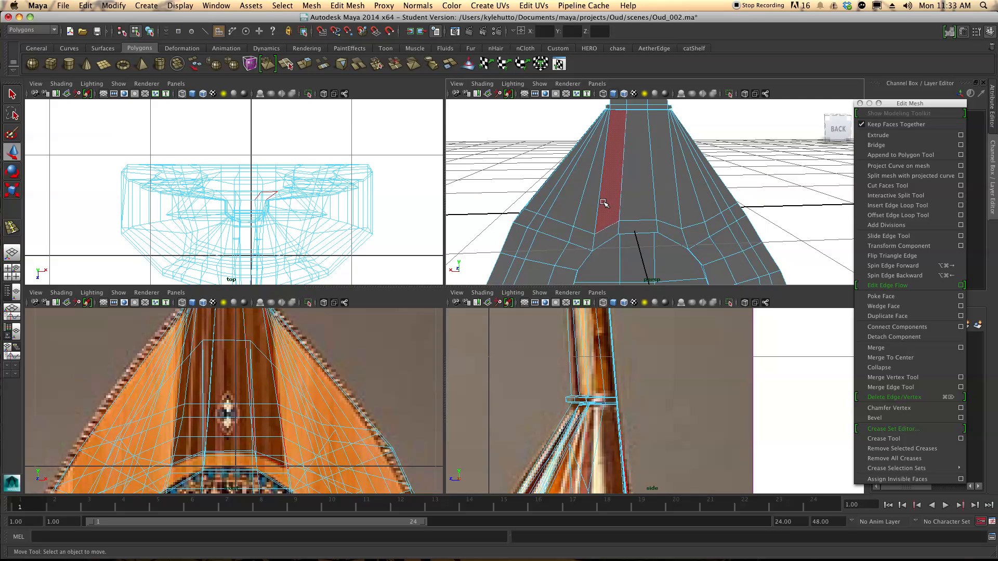
click(603, 203)
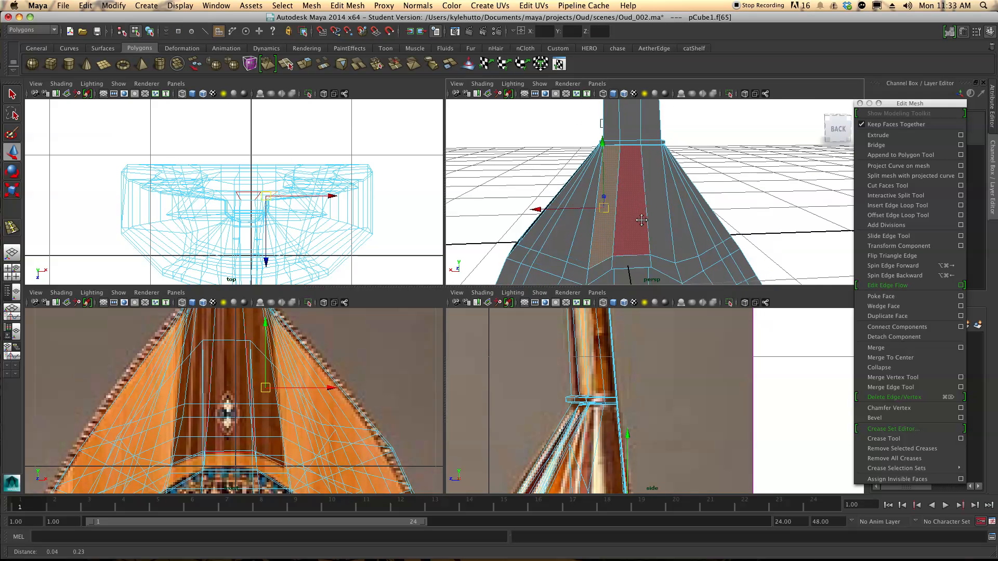
shift+click(649, 183)
alt+middle_drag(649, 183, 597, 162)
scroll(601, 249, up, 5)
scroll(537, 162, up, 10)
scroll(538, 162, down, 8)
mouse_move(537, 162)
alt+mouse_down()
mouse_move(581, 201)
mouse_move(544, 174)
alt+mouse_up()
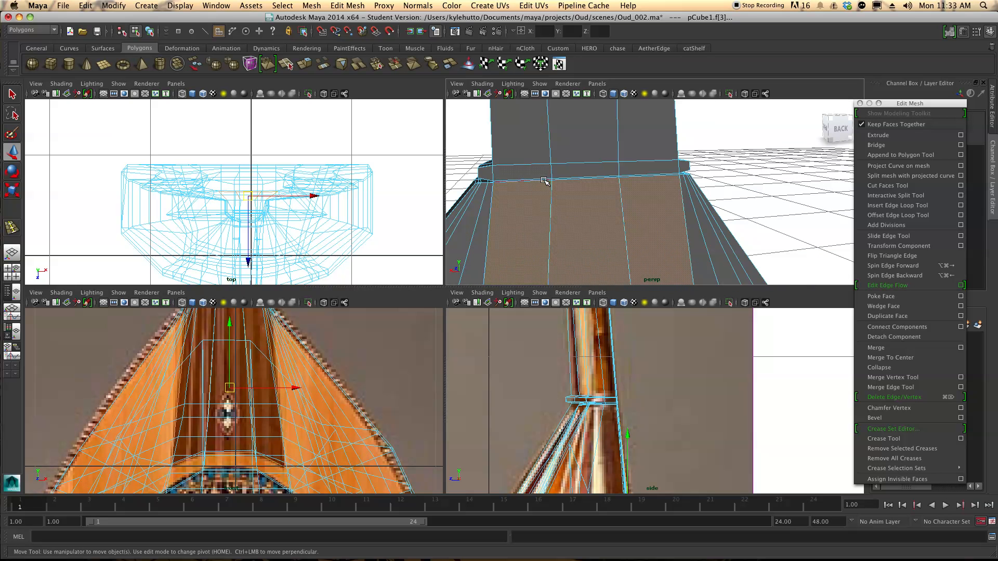
Add the front faces of the neck joint and the neck, up to the pegbox bend, to the face selection
shift+click(626, 171)
shift+click(587, 171)
shift+click(542, 172)
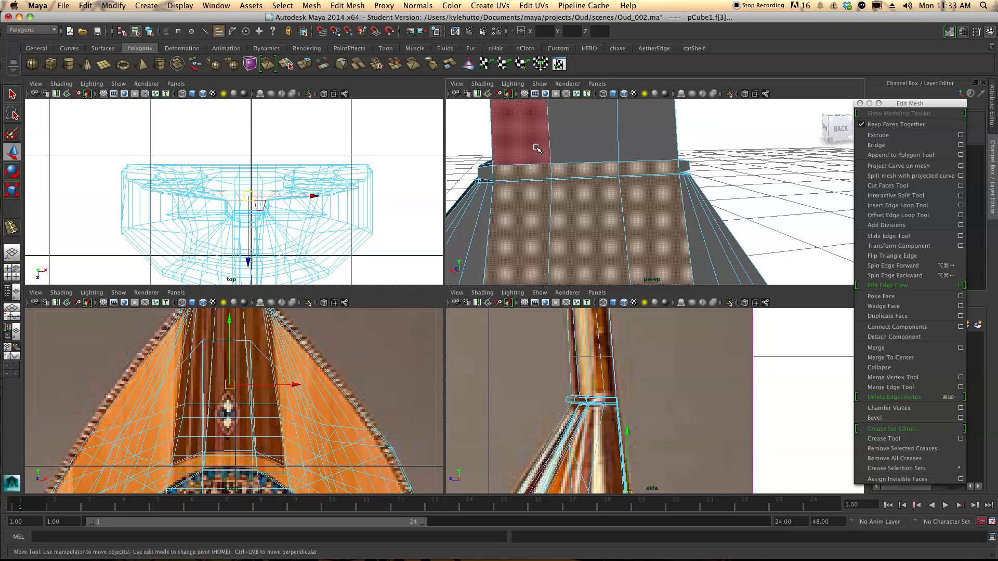
shift+click(538, 149)
shift+click(577, 150)
shift+click(652, 156)
alt+drag(599, 179, 610, 243)
alt+right_drag(601, 201, 604, 173)
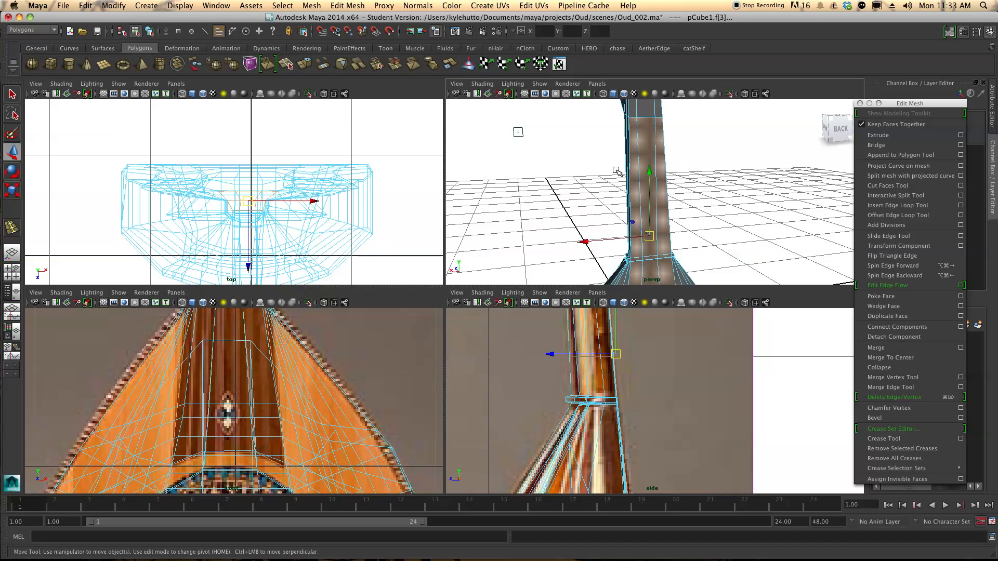
alt+middle_drag(640, 139, 643, 202)
shift+click(636, 171)
shift+click(648, 168)
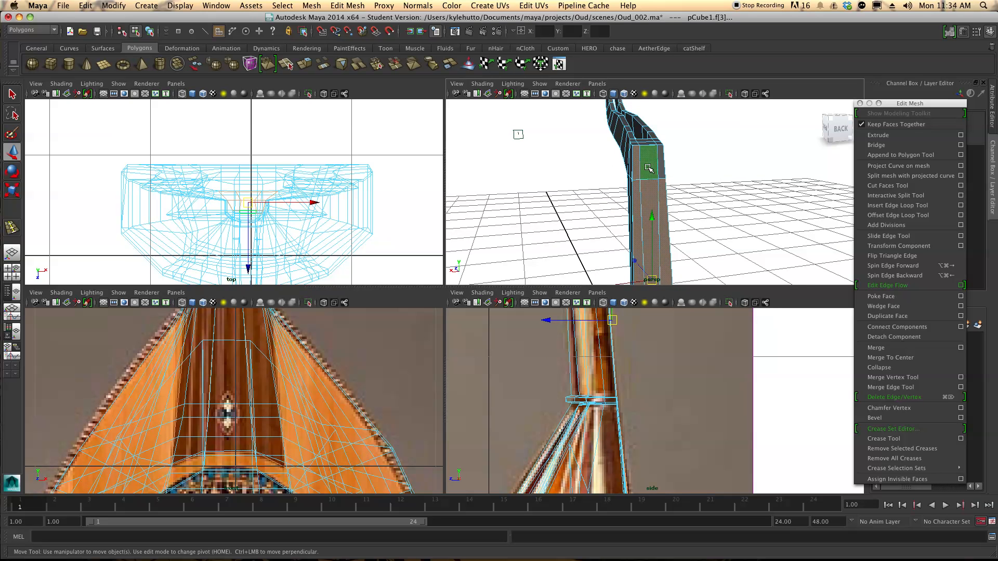
Extrude the selected fingerboard faces slightly outward from the neck and body, and clear the selection
mouse_move(663, 167)
alt+mouse_down()
mouse_move(676, 182)
mouse_move(719, 186)
mouse_move(667, 148)
alt+mouse_up()
click(937, 135)
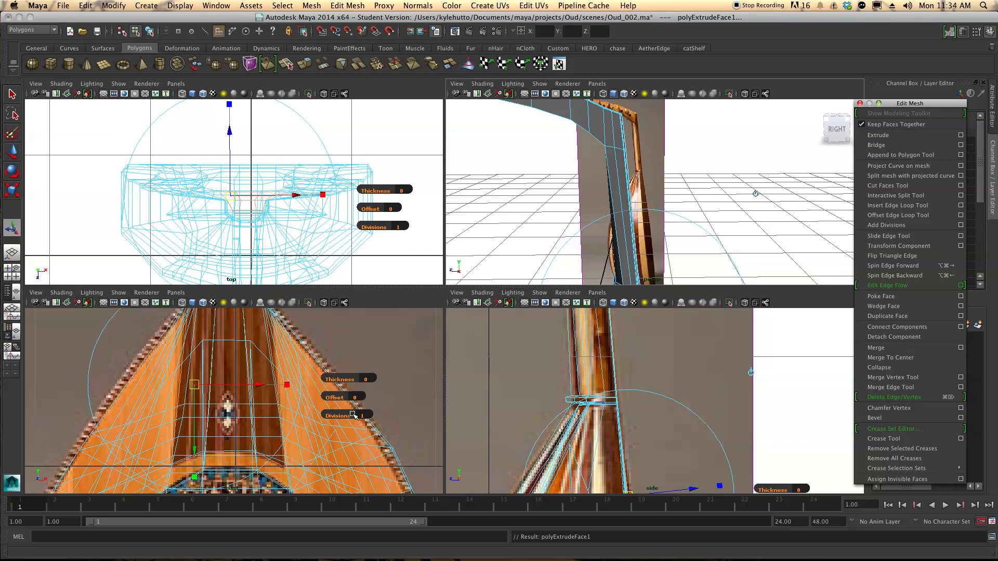
alt+middle_drag(668, 439, 662, 364)
drag(682, 414, 686, 411)
alt+drag(695, 214, 626, 191)
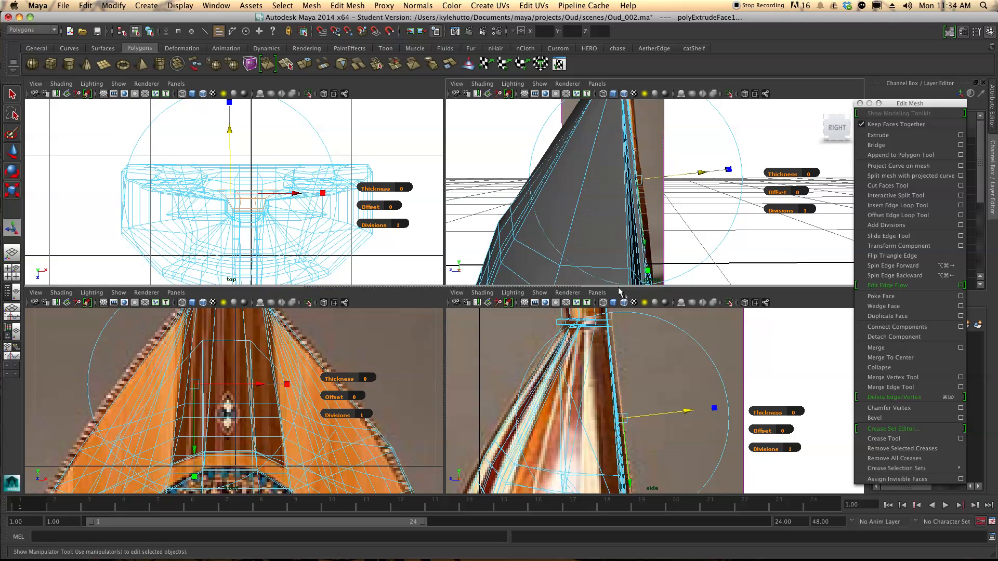
drag(689, 413, 690, 413)
alt+drag(525, 229, 530, 154)
click(514, 154)
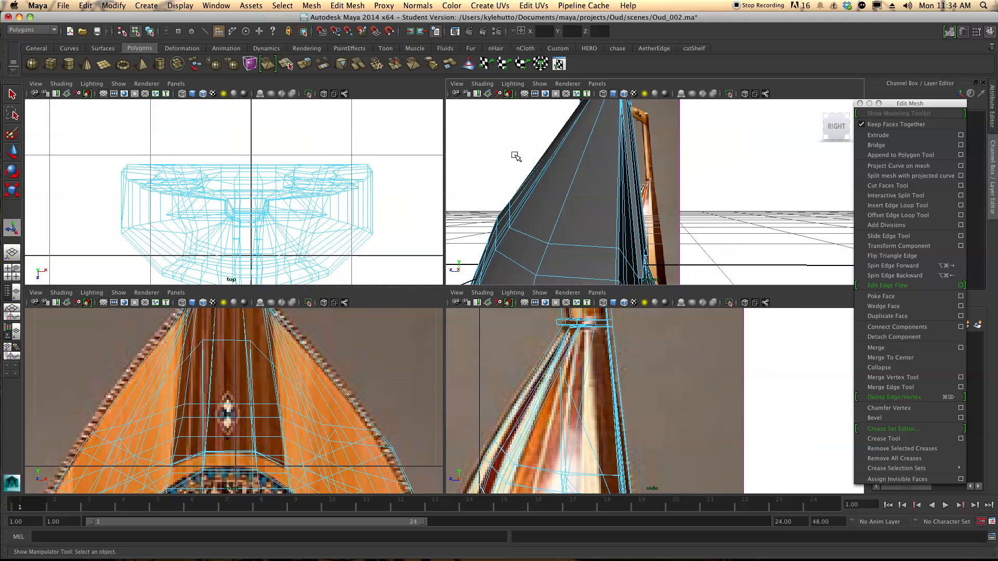
Examine the side of the raised fingerboard along the neck, the neck joint and its lower end on the body
alt+middle_drag(590, 110, 573, 204)
click(591, 174)
alt+middle_drag(592, 166, 602, 267)
mouse_move(602, 110)
alt+middle_down()
mouse_move(616, 254)
mouse_move(613, 112)
alt+middle_up()
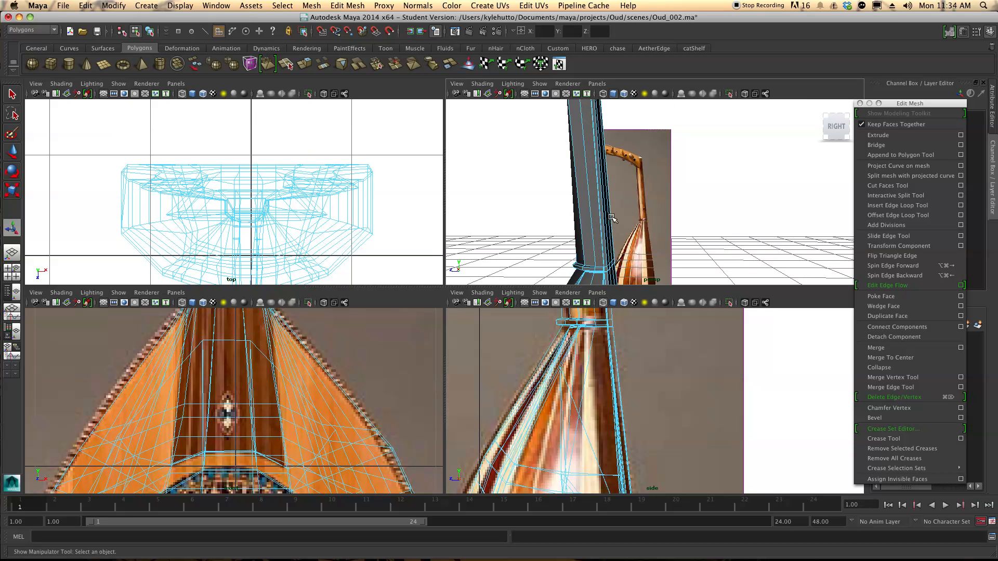
alt+middle_drag(613, 271, 612, 208)
click(612, 203)
scroll(611, 202, up, 5)
click(609, 202)
scroll(610, 202, down, 5)
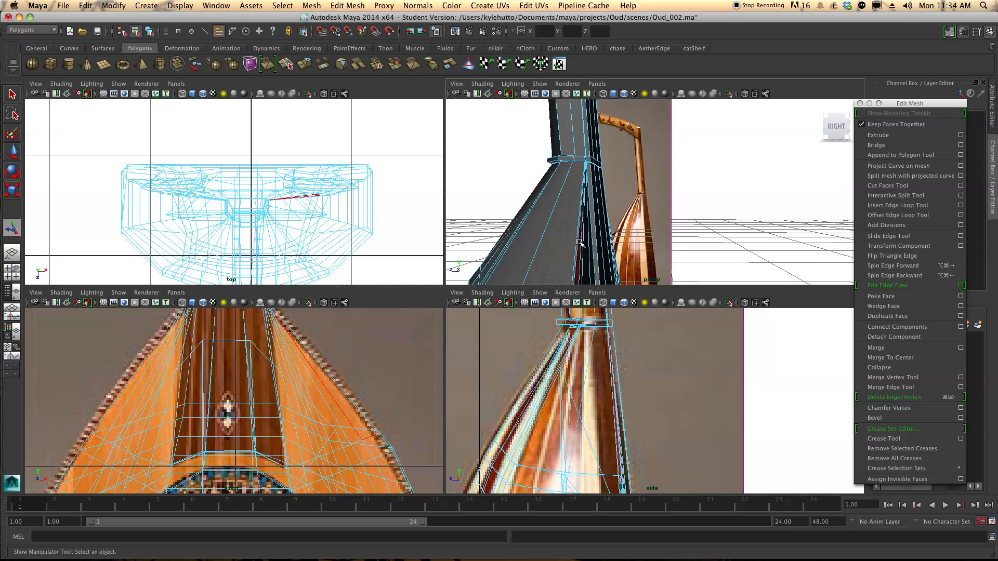
scroll(610, 197, up, 5)
alt+middle_drag(613, 174, 620, 123)
mouse_move(589, 219)
alt+mouse_down()
mouse_move(599, 212)
mouse_move(586, 212)
alt+mouse_up()
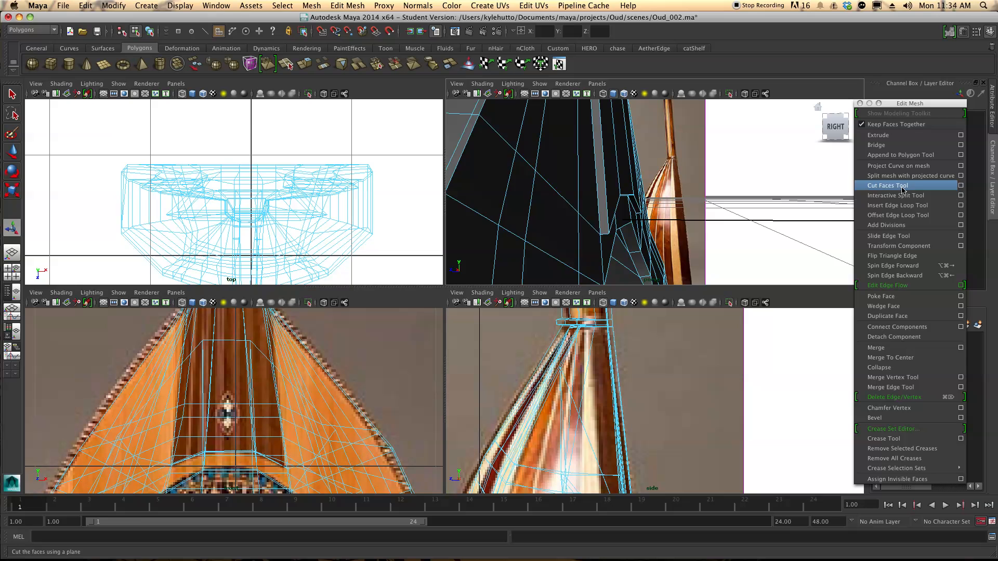
Insert an edge loop along the thin side wall of the raised fingerboard where it meets the body
click(897, 206)
alt+drag(611, 219, 632, 220)
alt+drag(729, 223, 695, 227)
mouse_move(696, 227)
alt+middle_down()
mouse_move(705, 208)
mouse_move(699, 223)
alt+middle_up()
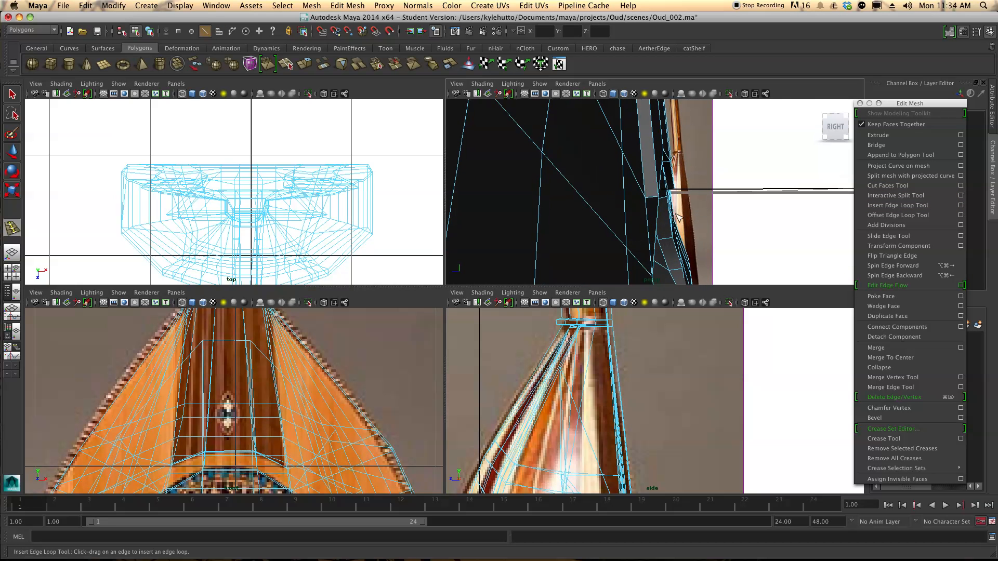
click(650, 201)
scroll(651, 202, up, 5)
scroll(650, 202, down, 5)
Insert a matching edge loop along the fingerboard's side wall on the opposite side of the body
alt+drag(651, 201, 625, 211)
alt+right_drag(625, 211, 596, 249)
scroll(597, 249, up, 5)
scroll(597, 248, down, 5)
alt+middle_drag(596, 248, 569, 251)
alt+drag(626, 255, 546, 268)
alt+drag(792, 211, 689, 196)
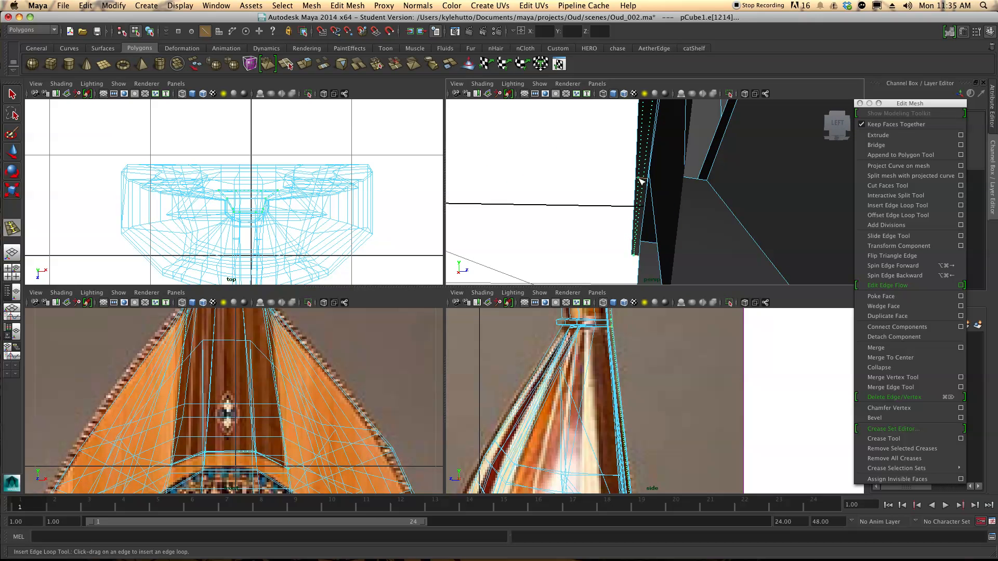
alt+drag(631, 185, 639, 190)
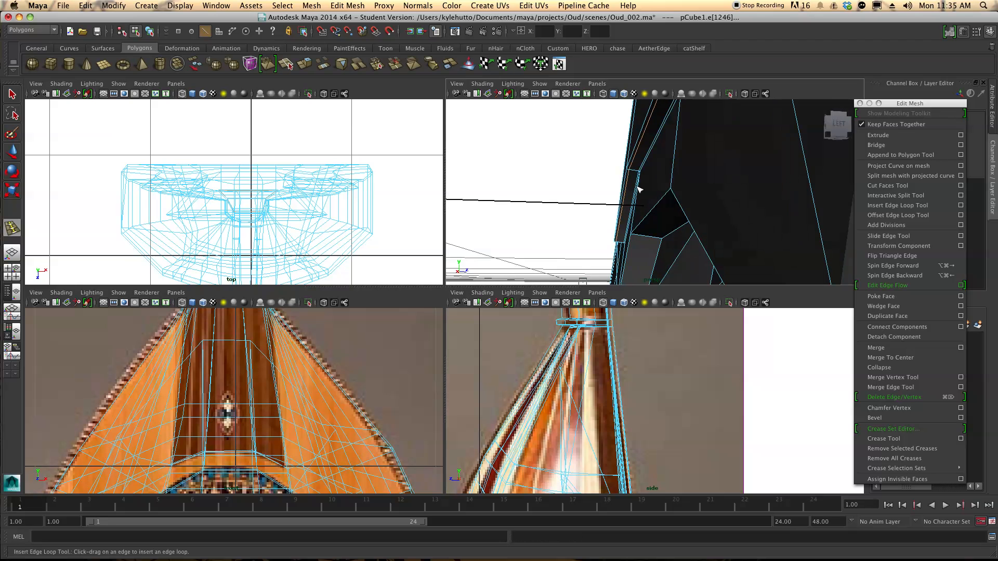
Preview the smoothed mesh around the fingerboard's side edges, then return to the unsmoothed display
key(3)
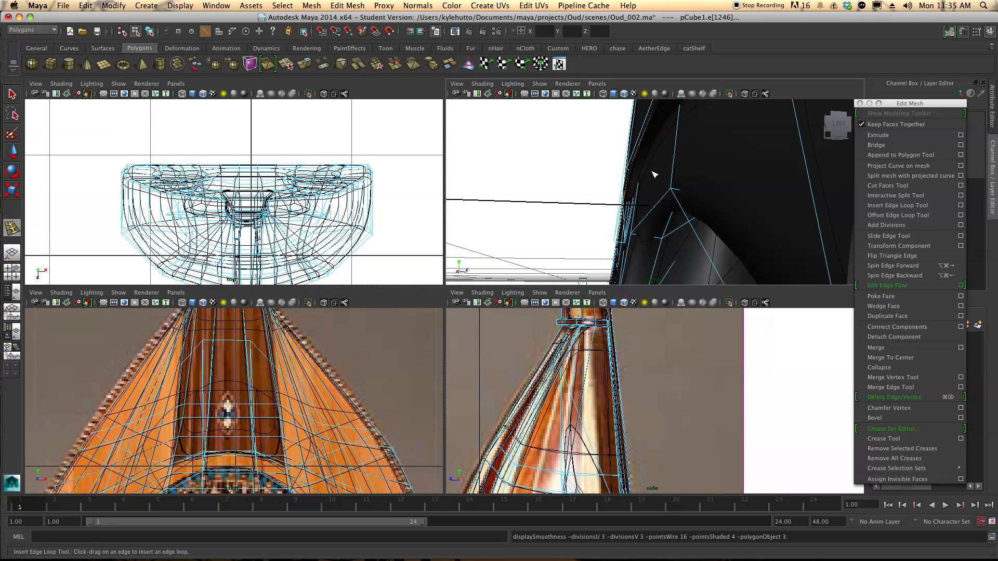
key(q)
key(1)
double_click(646, 172)
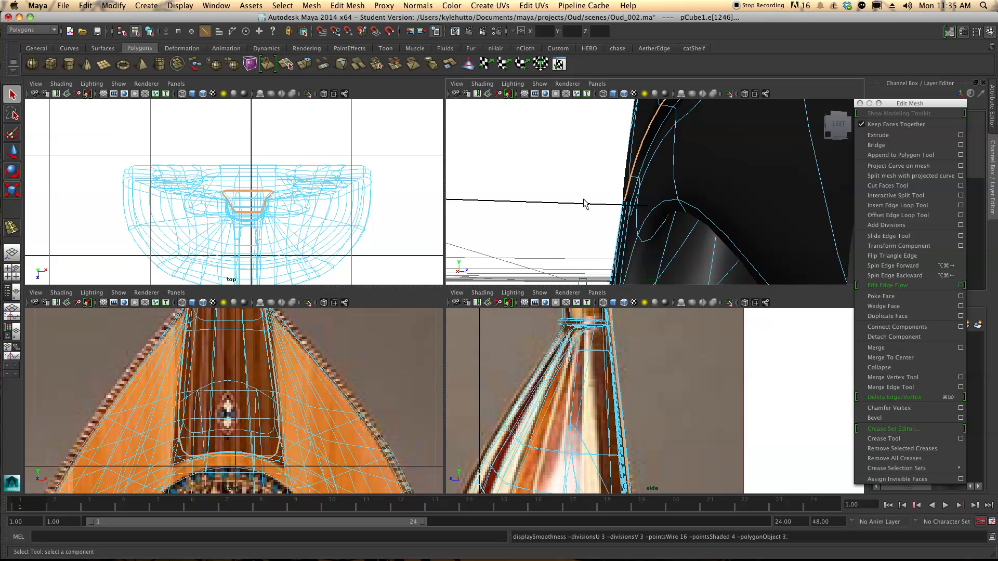
alt+drag(585, 203, 672, 209)
key(1)
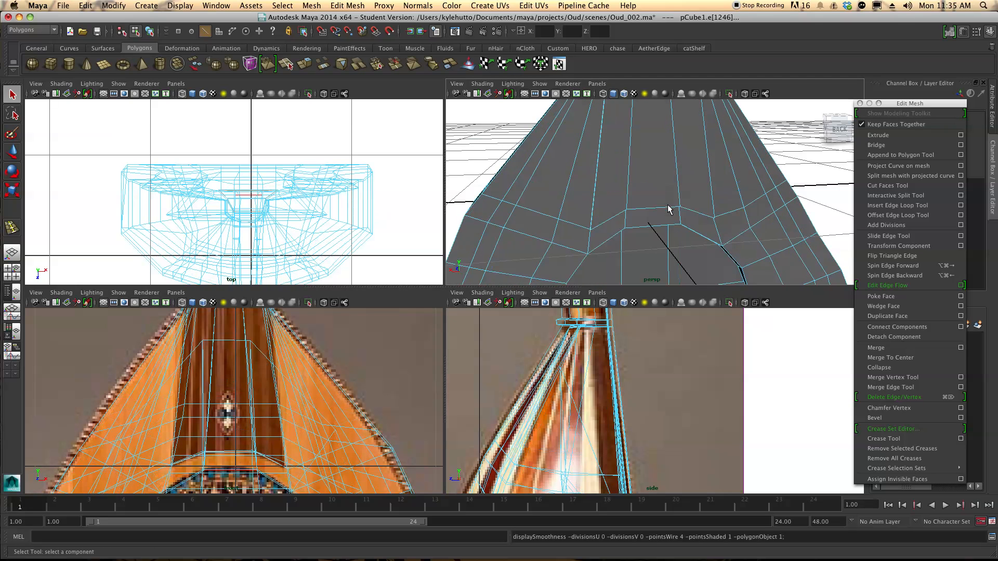
Insert lengthwise edge loops close to both side edges of the fingerboard and check its lower end in smooth preview
alt+drag(610, 221, 598, 182)
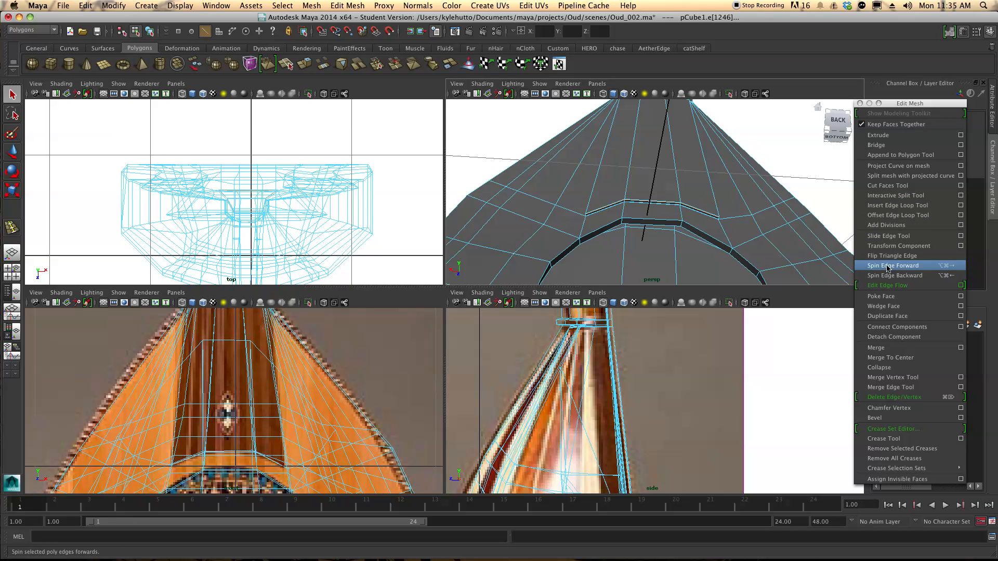
click(897, 206)
alt+drag(608, 202, 611, 210)
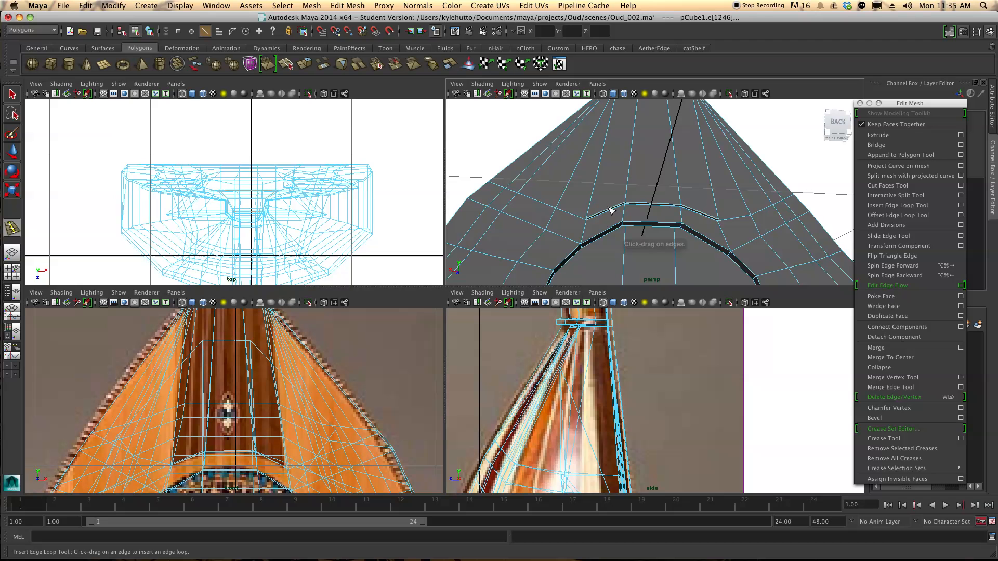
drag(600, 217, 592, 219)
drag(714, 218, 717, 222)
key(3)
alt+drag(600, 213, 601, 192)
key(q)
key(1)
alt+drag(693, 217, 712, 234)
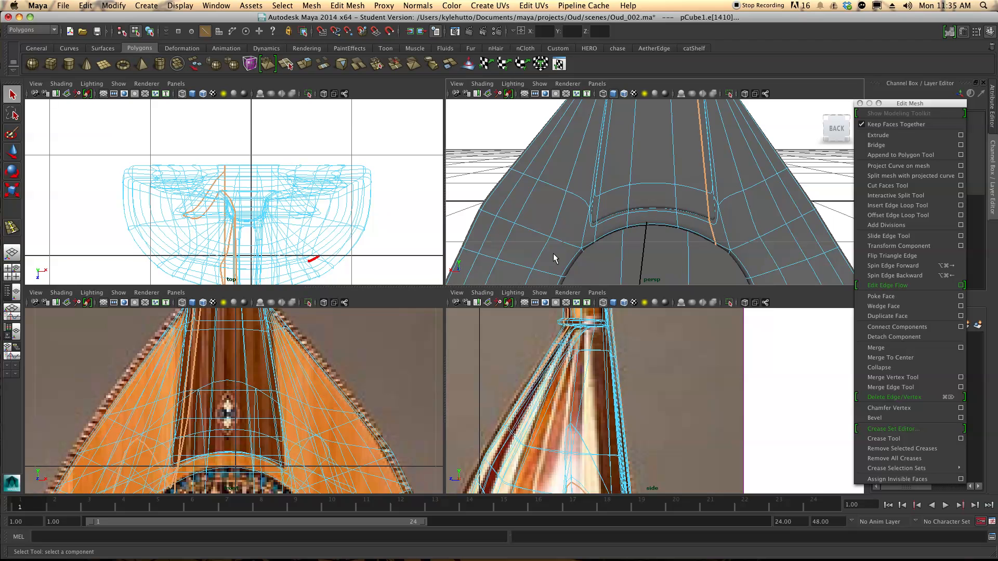
key(1)
Spread the two adjacent rim vertices below the fingerboard's corner along the rosette edge, on the front view's right side
right_drag(598, 243, 572, 247)
alt+drag(649, 248, 656, 176)
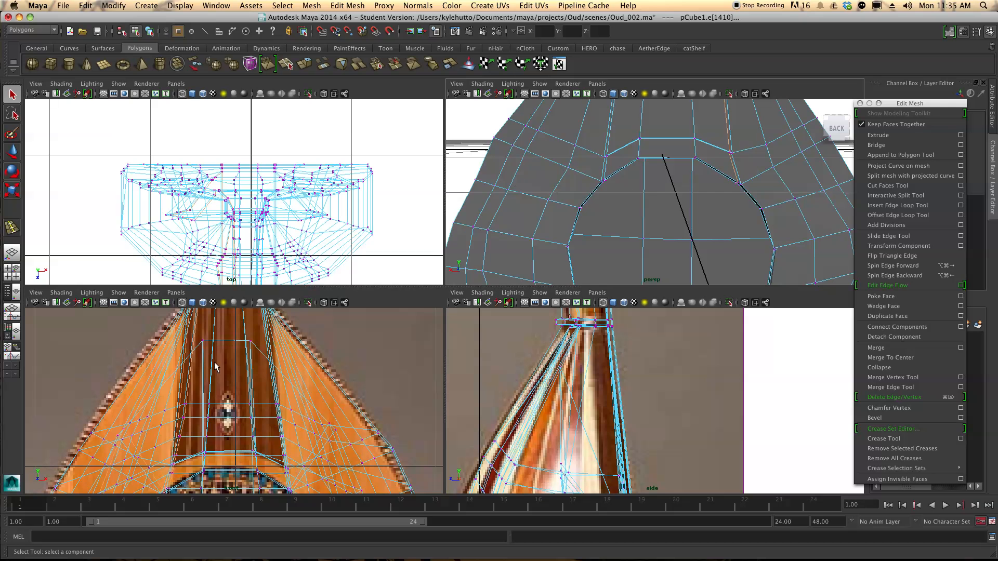
scroll(195, 400, up, 8)
alt+middle_drag(203, 360, 226, 396)
alt+drag(610, 184, 607, 180)
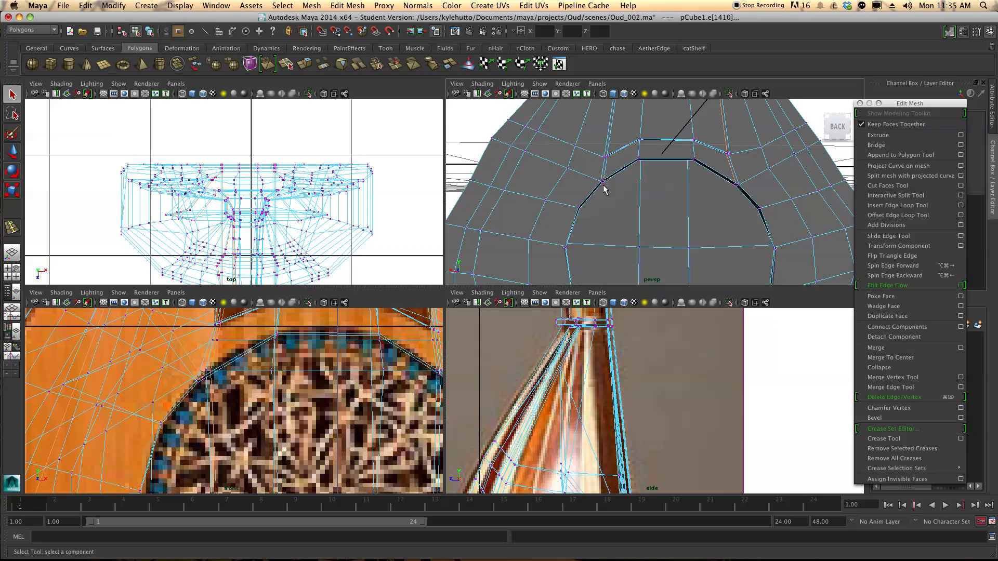
click(603, 185)
key(w)
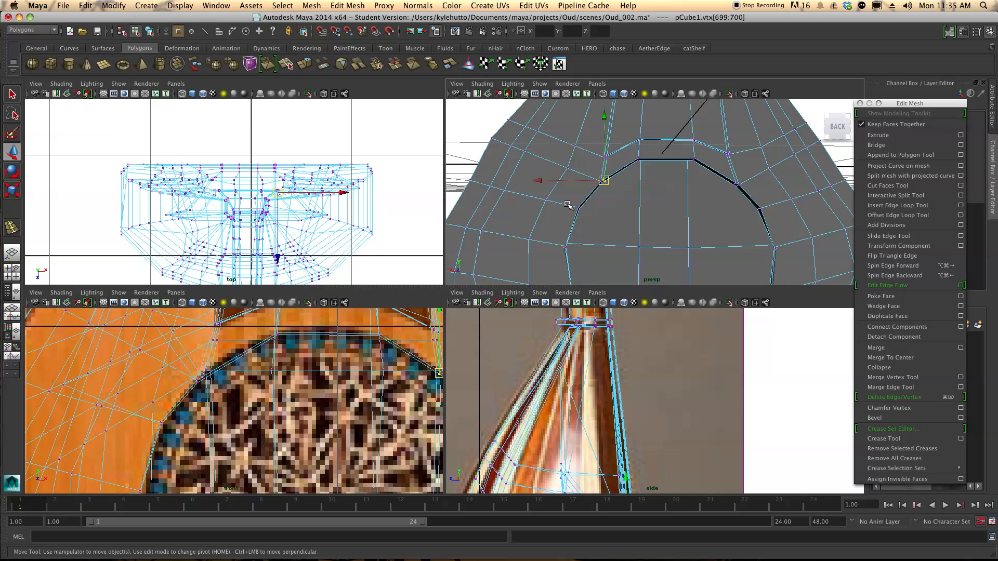
alt+middle_drag(437, 338, 293, 318)
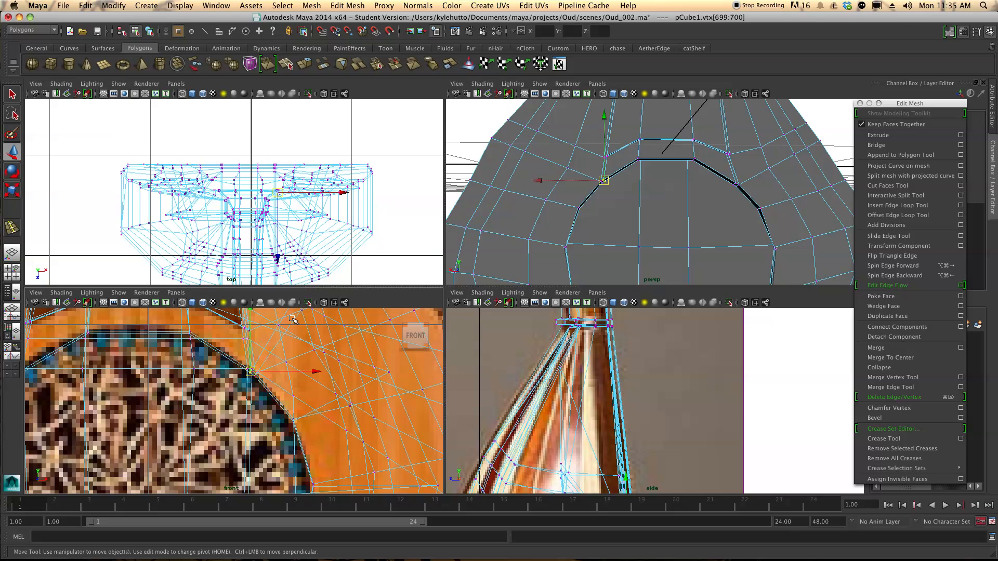
drag(250, 371, 242, 360)
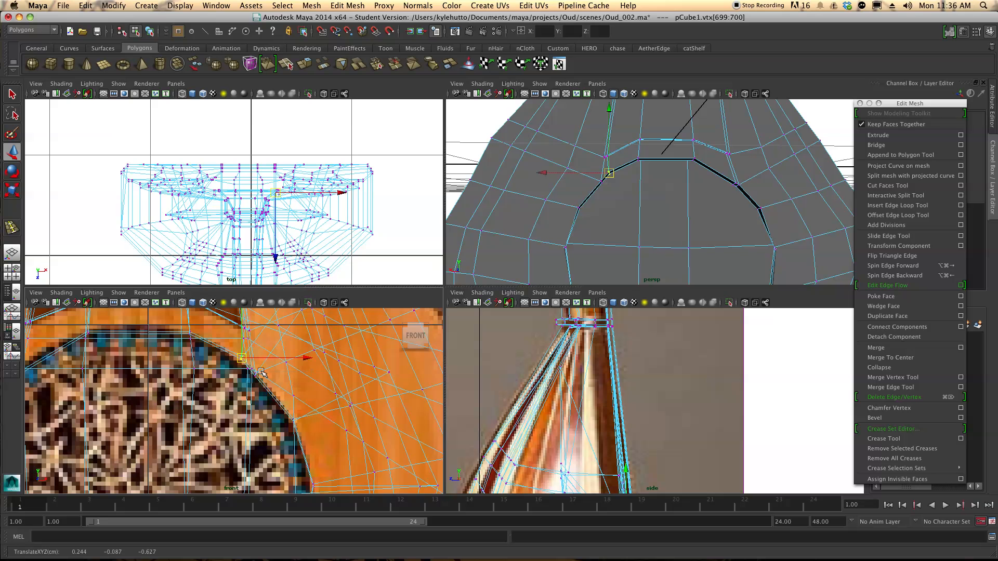
click(601, 182)
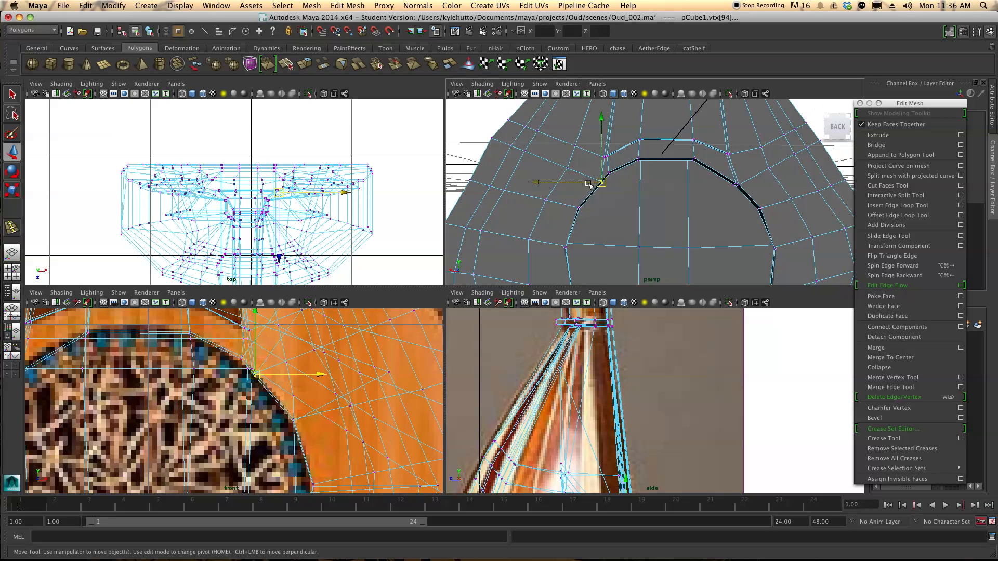
drag(254, 370, 264, 376)
Spread the matching pair of rim vertices along the rosette edge on the front view's left side
click(735, 185)
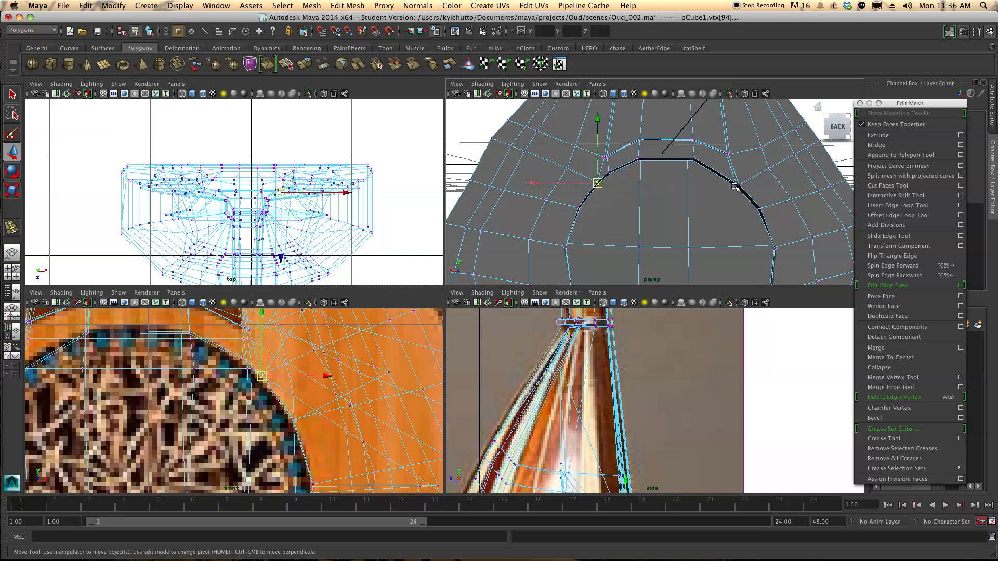
click(734, 186)
alt+middle_drag(234, 366, 350, 364)
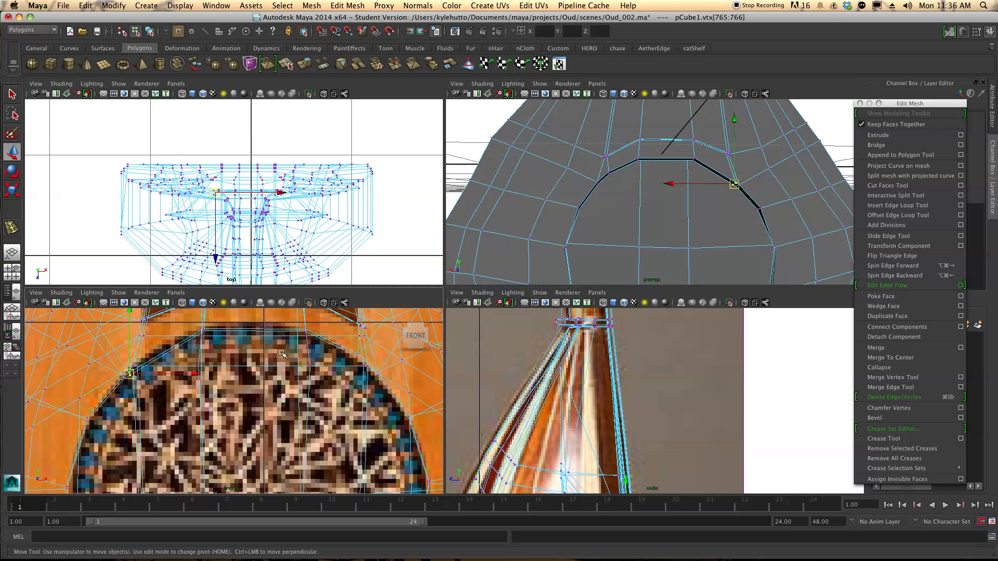
drag(131, 375, 135, 365)
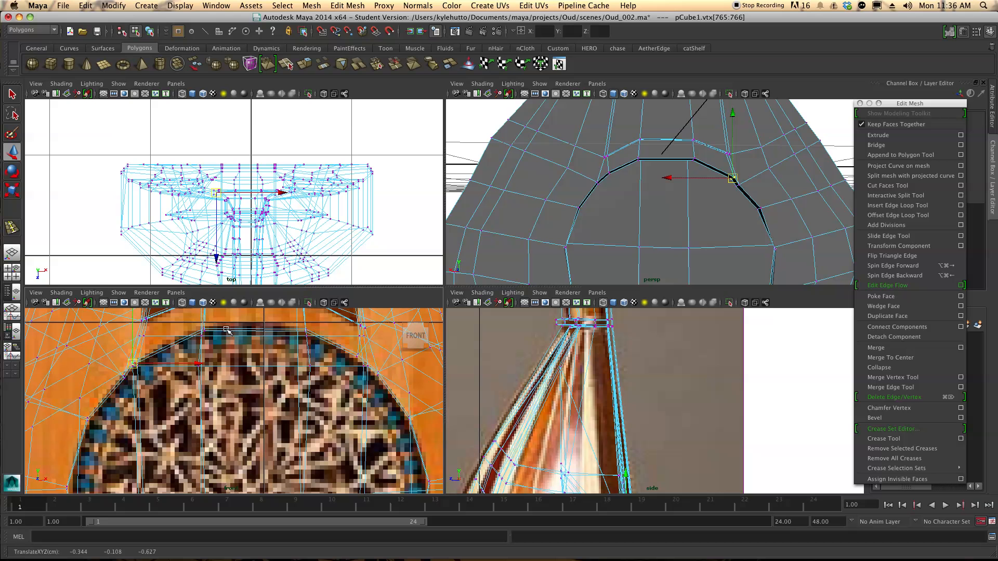
click(746, 187)
click(733, 183)
drag(124, 378, 112, 385)
Adjust the vertices at the sound hole's upper rim on the front view's right side, including their depth
alt+drag(648, 208, 801, 240)
alt+middle_drag(623, 485, 590, 340)
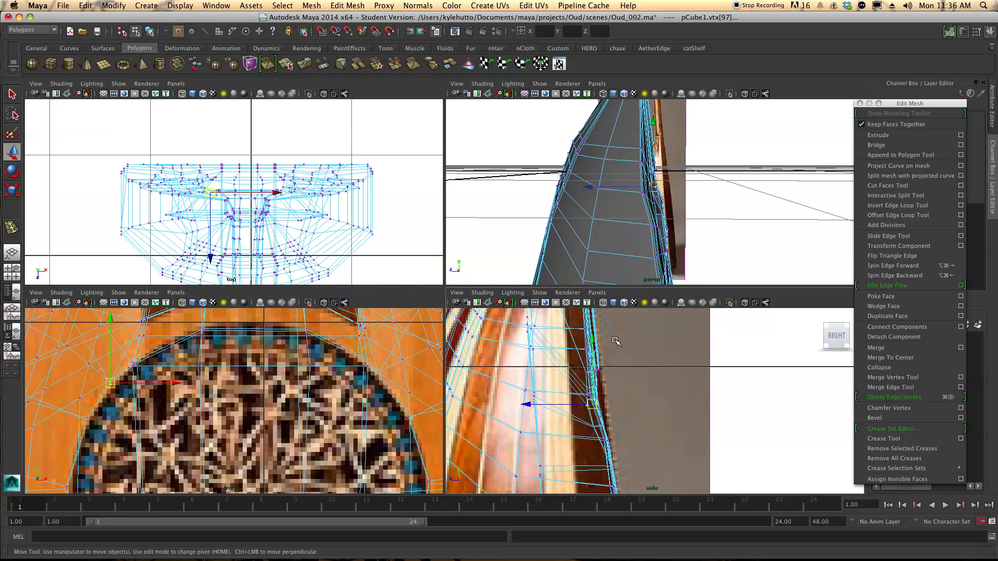
scroll(653, 201, up, 5)
scroll(653, 203, down, 2)
alt+drag(650, 205, 635, 168)
click(625, 183)
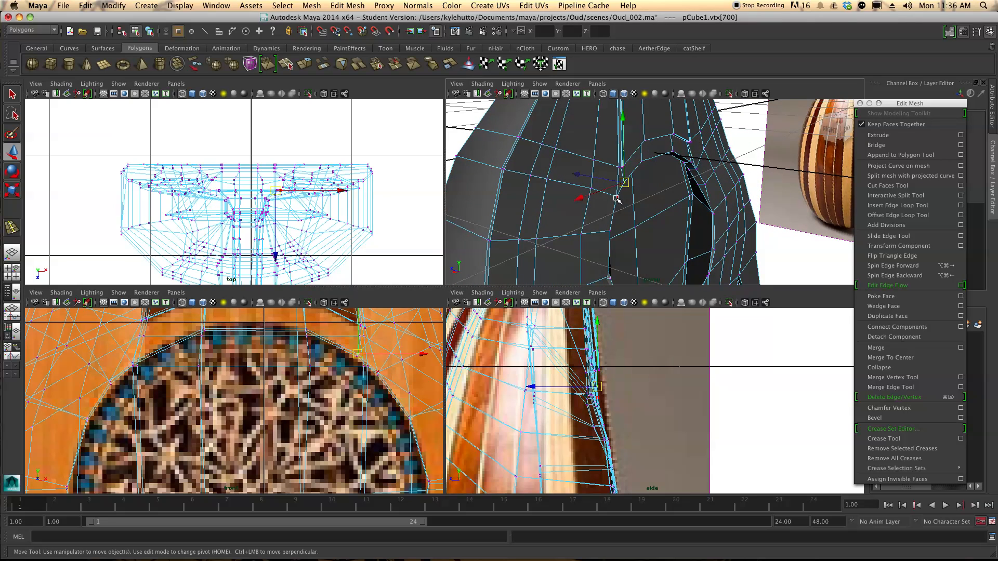
click(617, 197)
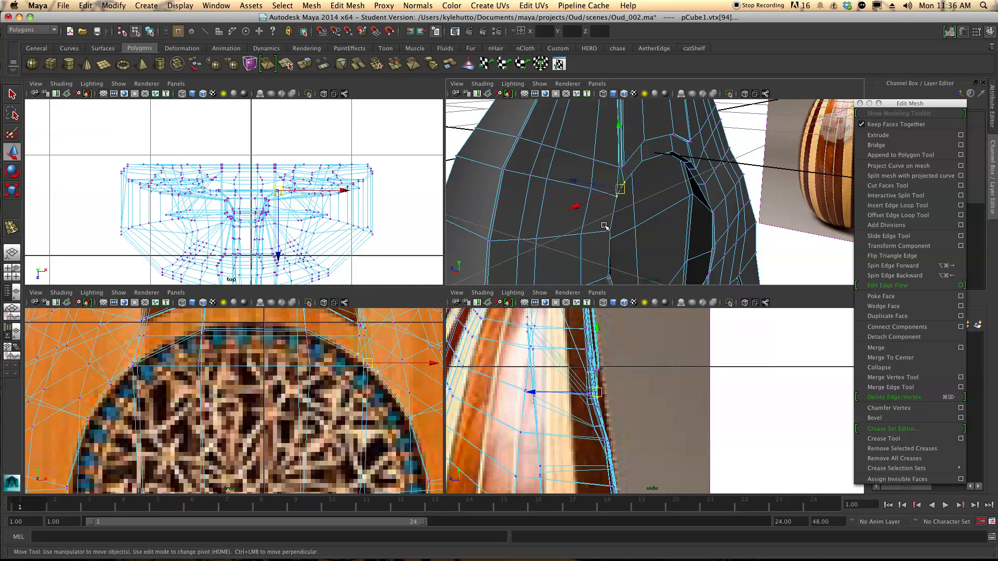
alt+drag(609, 232, 623, 145)
alt+right_drag(624, 145, 639, 154)
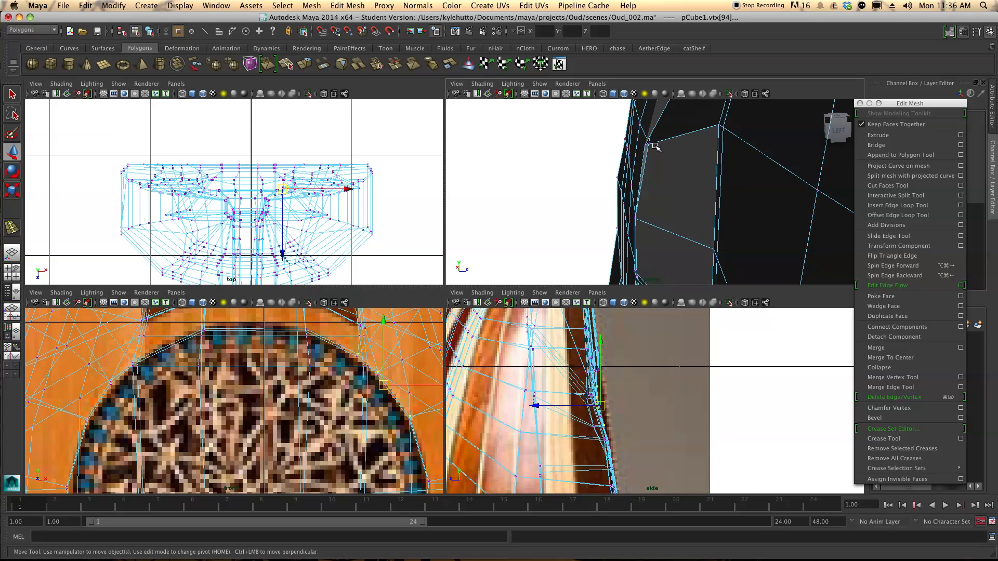
click(650, 143)
drag(708, 141, 702, 141)
Shift the next vertex along the sound hole's rim in depth to smooth the opening's profile on that side
alt+drag(654, 208, 653, 229)
alt+middle_drag(653, 229, 658, 232)
alt+drag(659, 233, 623, 204)
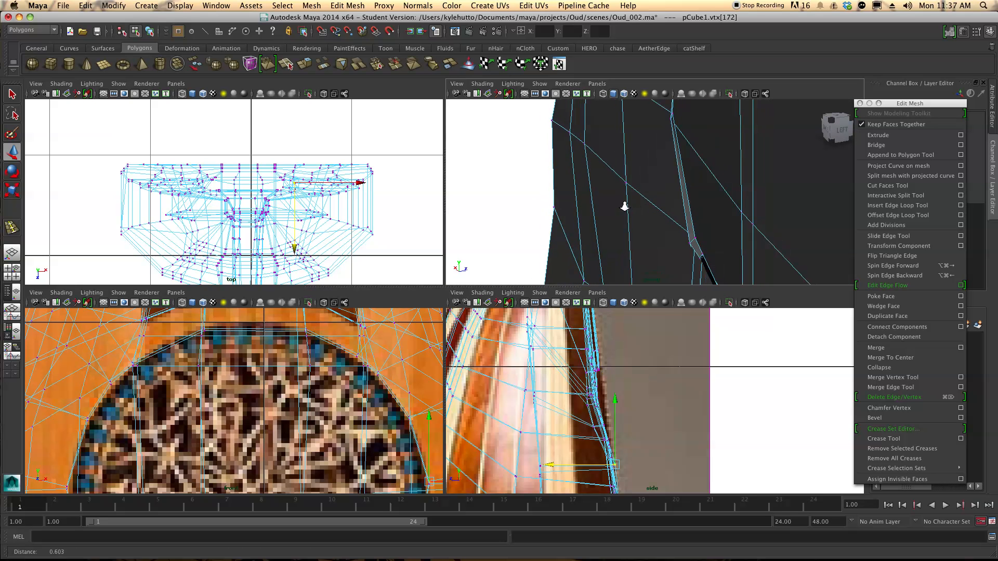
click(681, 240)
drag(716, 235, 669, 230)
click(704, 255)
alt+middle_drag(652, 231, 669, 211)
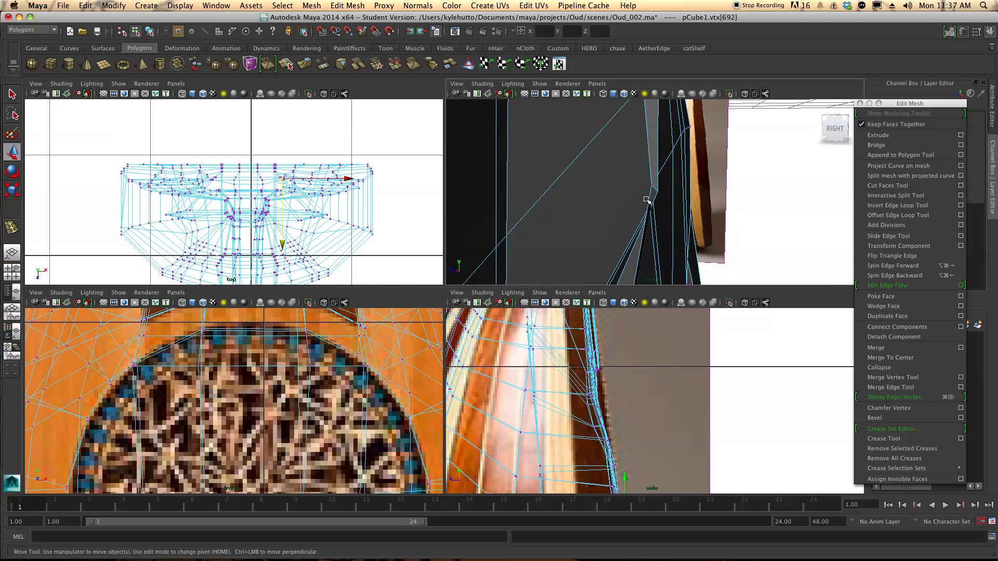
Move the upper rim vertex on the front view's left side outward in depth, undoing the stray change along the way
click(649, 199)
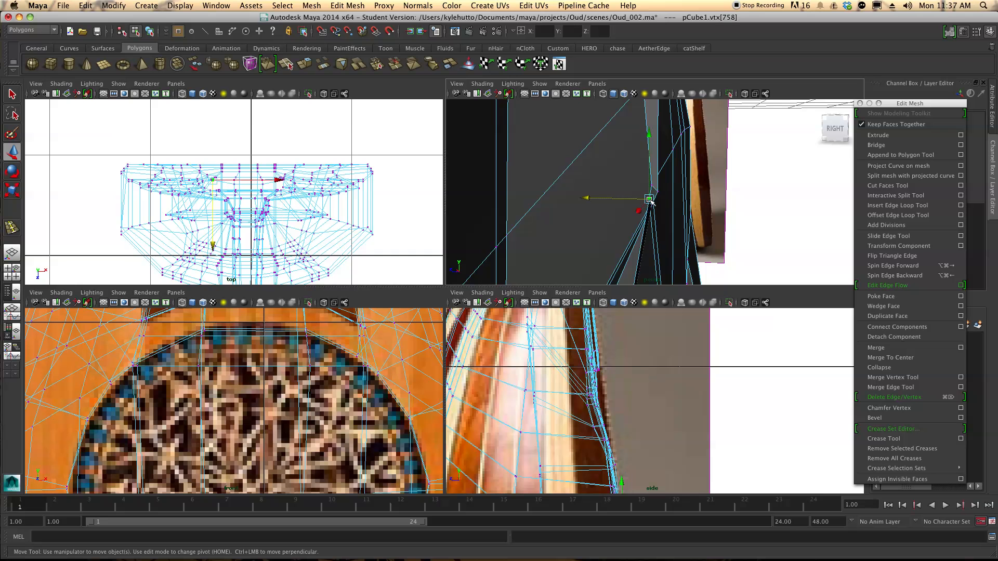
mouse_move(617, 194)
mouse_down()
mouse_move(637, 202)
mouse_move(619, 185)
mouse_move(633, 185)
mouse_up()
click(651, 185)
mouse_move(638, 183)
alt+middle_down()
mouse_move(640, 200)
mouse_move(648, 177)
alt+middle_up()
key(super+z)
click(667, 209)
alt+drag(639, 210, 722, 205)
scroll(669, 176, up, 3)
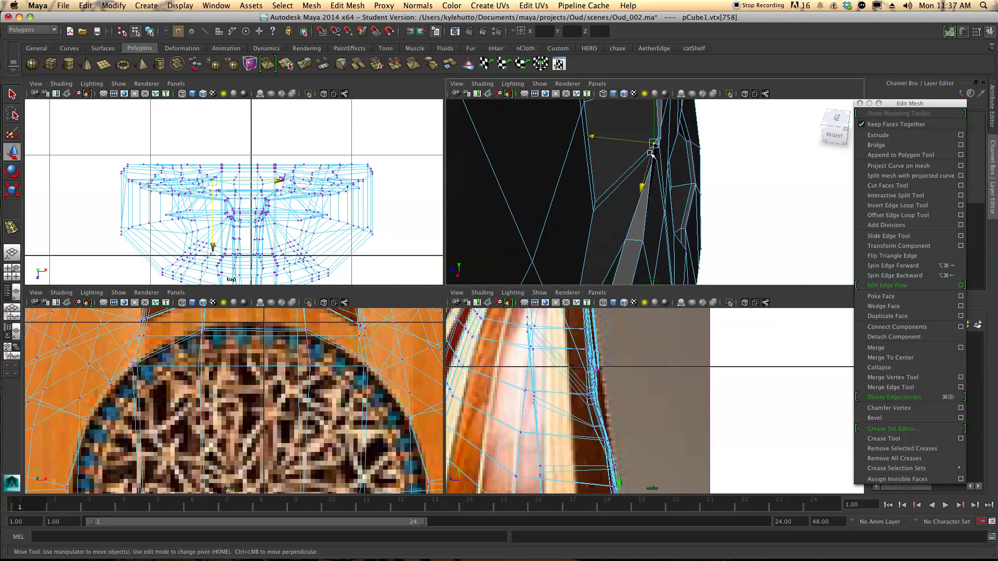
drag(625, 143, 638, 142)
Adjust the position of the neighbouring vertex near the fingerboard's lower corner on the sound hole's left rim
alt+middle_drag(641, 140, 642, 180)
scroll(644, 191, up, 3)
alt+middle_drag(653, 216, 660, 203)
click(668, 177)
click(679, 182)
mouse_move(662, 183)
mouse_down()
mouse_move(638, 181)
mouse_move(659, 175)
mouse_up()
click(667, 178)
alt+middle_drag(661, 173, 666, 177)
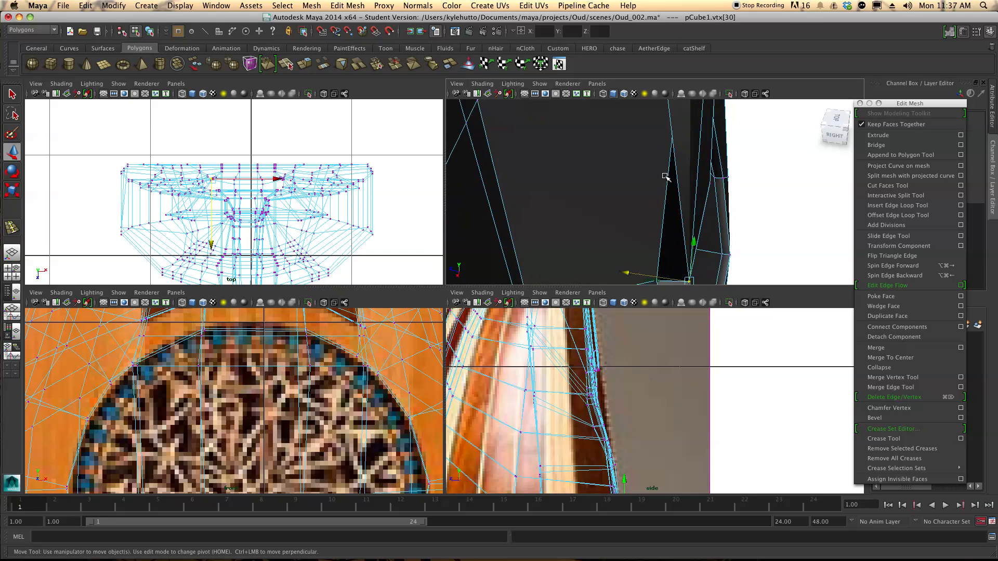
Push two neighbouring vertices of the sound hole's left rim in depth so they line up with the soundboard
scroll(665, 177, down, 2)
alt+drag(665, 176, 662, 167)
mouse_move(664, 168)
alt+middle_down()
mouse_move(669, 197)
mouse_move(662, 168)
alt+middle_up()
click(637, 176)
drag(611, 174, 626, 177)
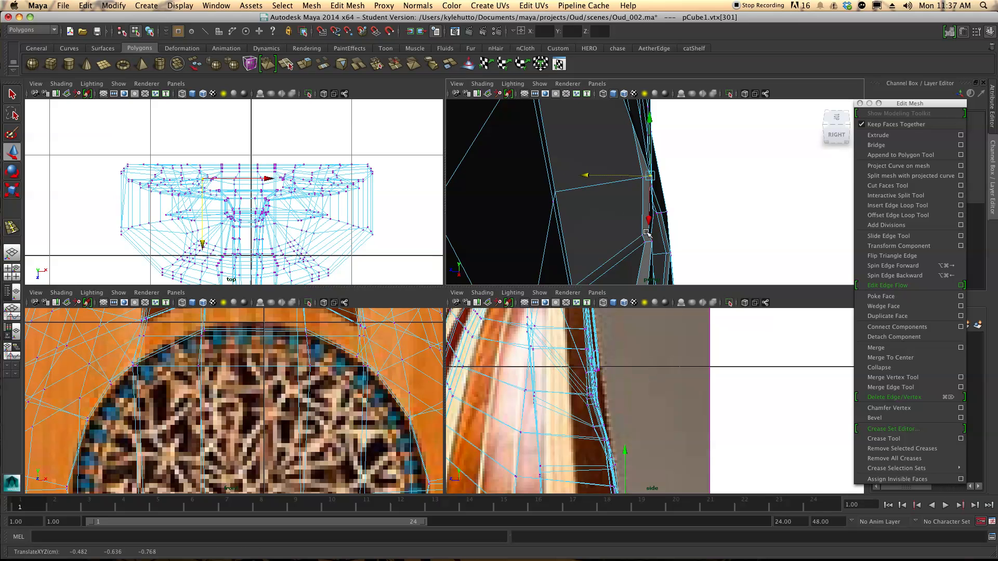
click(650, 237)
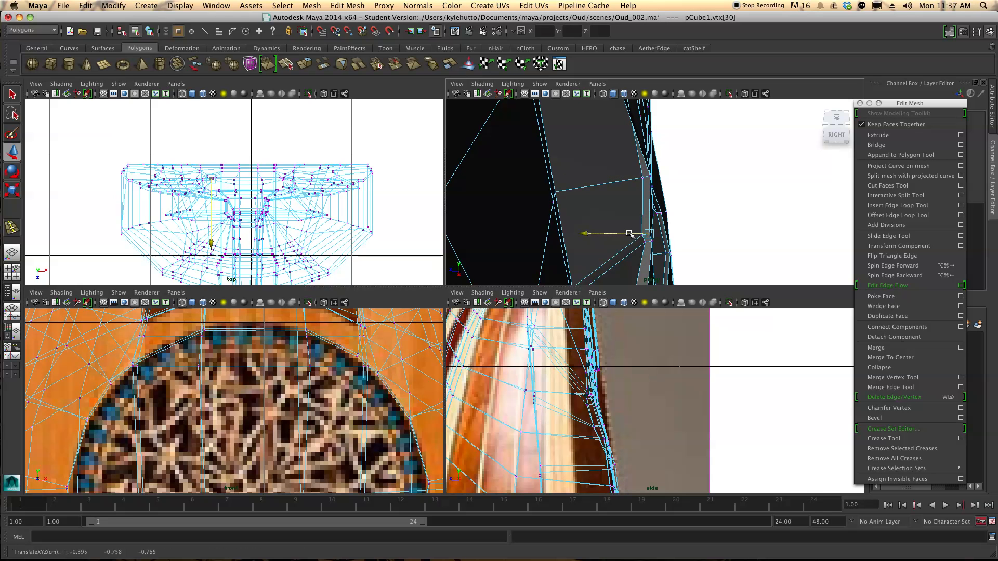
click(659, 229)
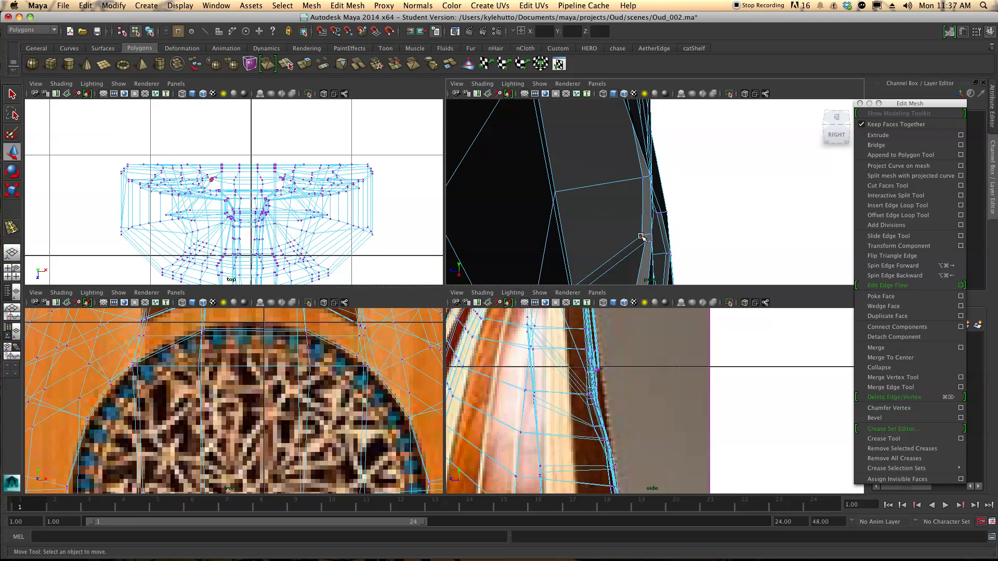
click(643, 236)
drag(625, 237, 624, 236)
Move the next vertex down the sound hole's left rim outward in depth
alt+middle_drag(677, 174, 677, 203)
click(630, 184)
drag(610, 183, 627, 164)
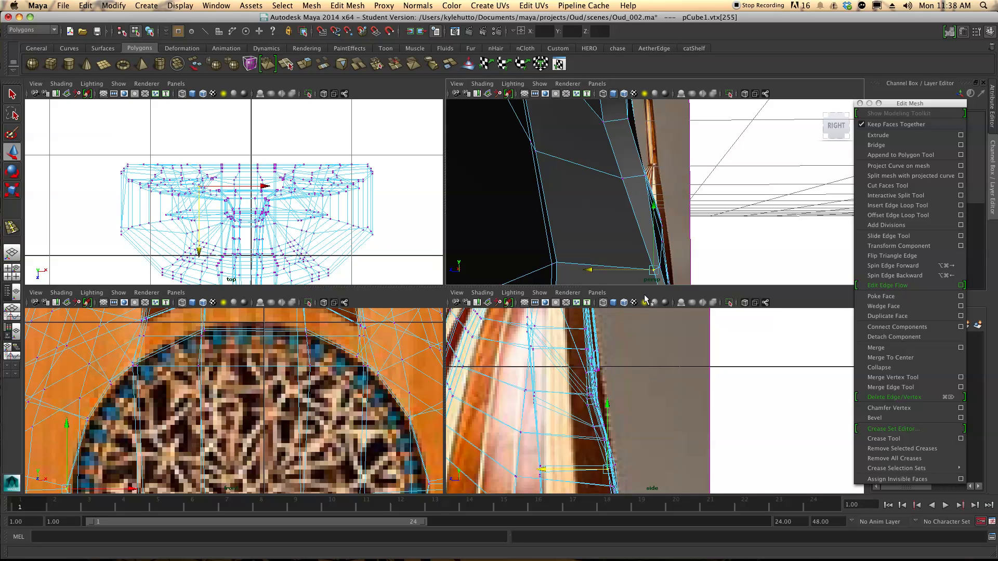
Move two neighbouring vertices of the sound hole's rim on the front view's right side outward in depth to the soundboard outline
alt+drag(652, 205, 664, 211)
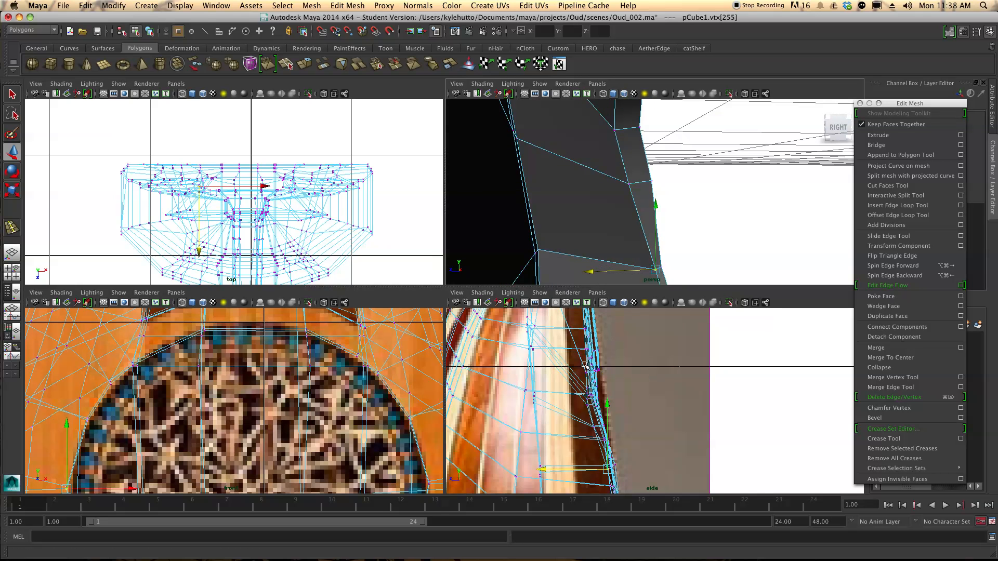
scroll(597, 418, up, 5)
scroll(559, 393, up, 2)
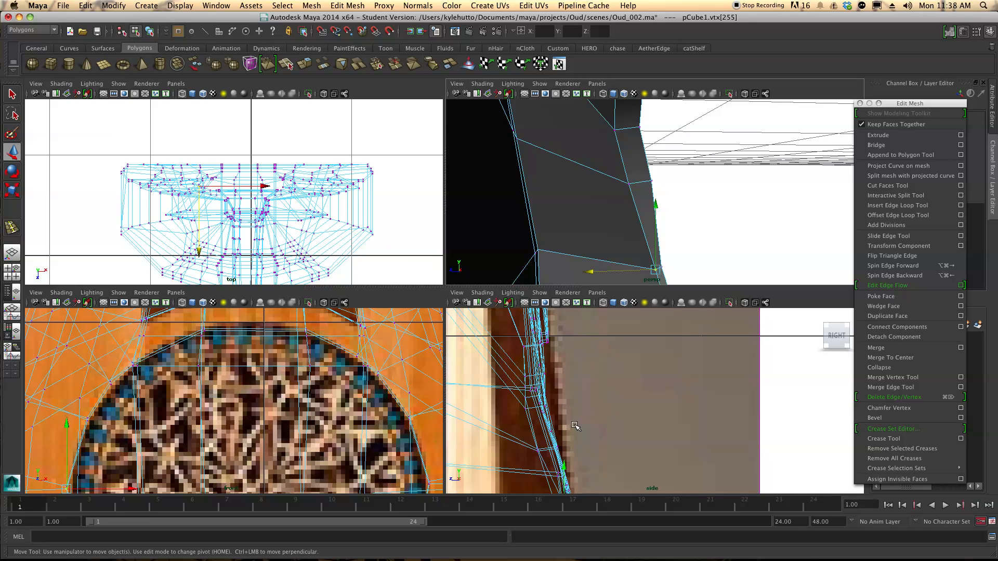
alt+drag(661, 183, 662, 215)
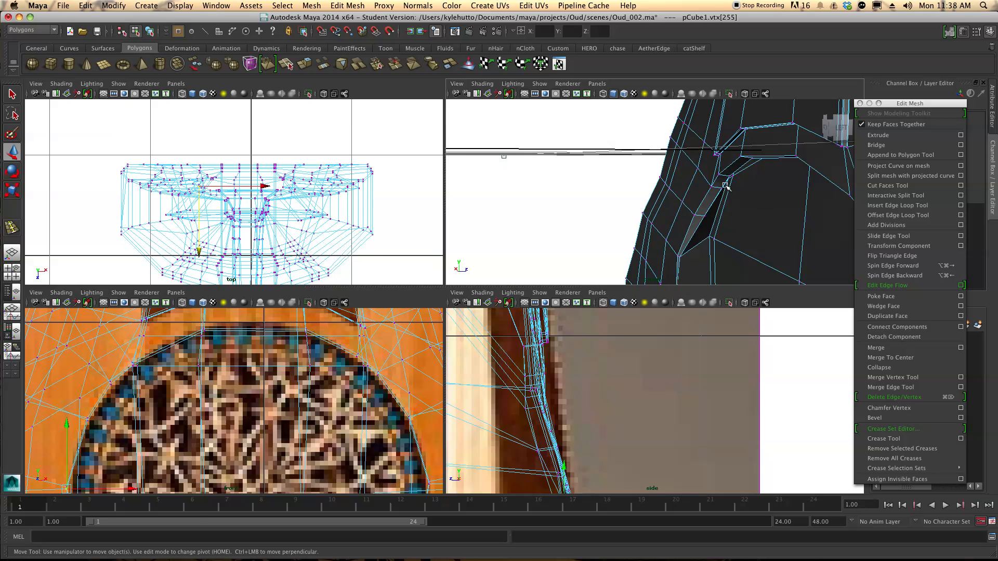
click(695, 213)
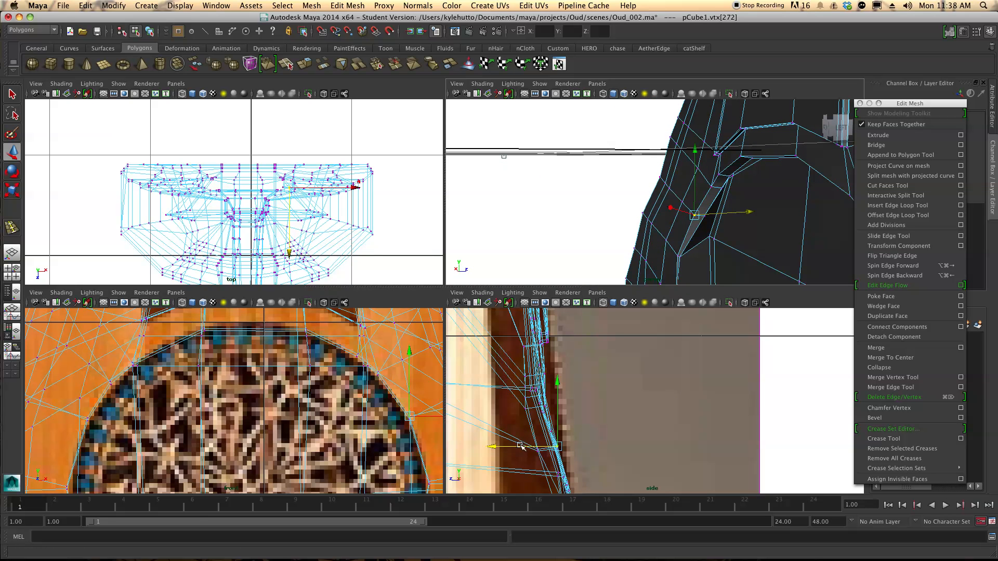
drag(497, 447, 506, 447)
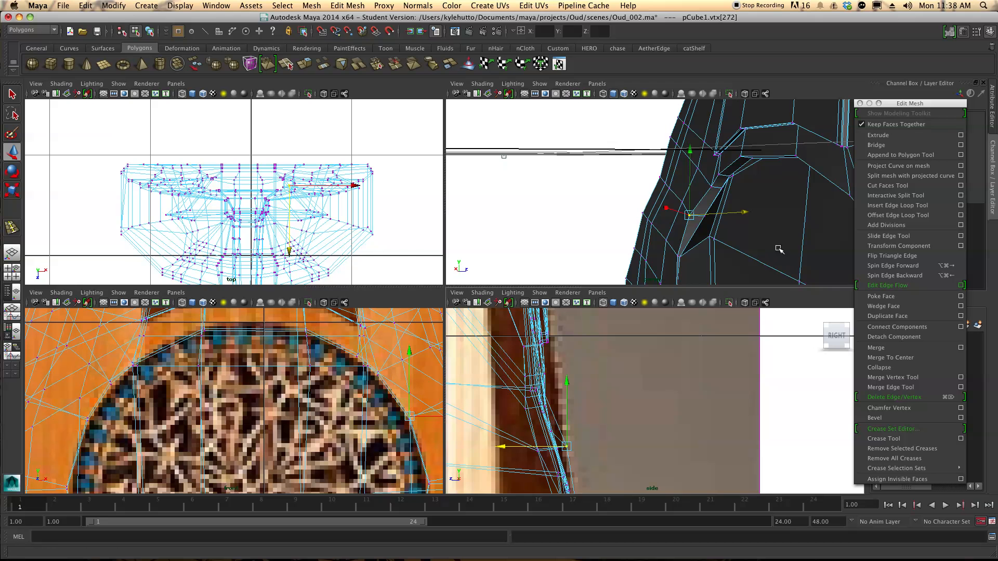
click(711, 187)
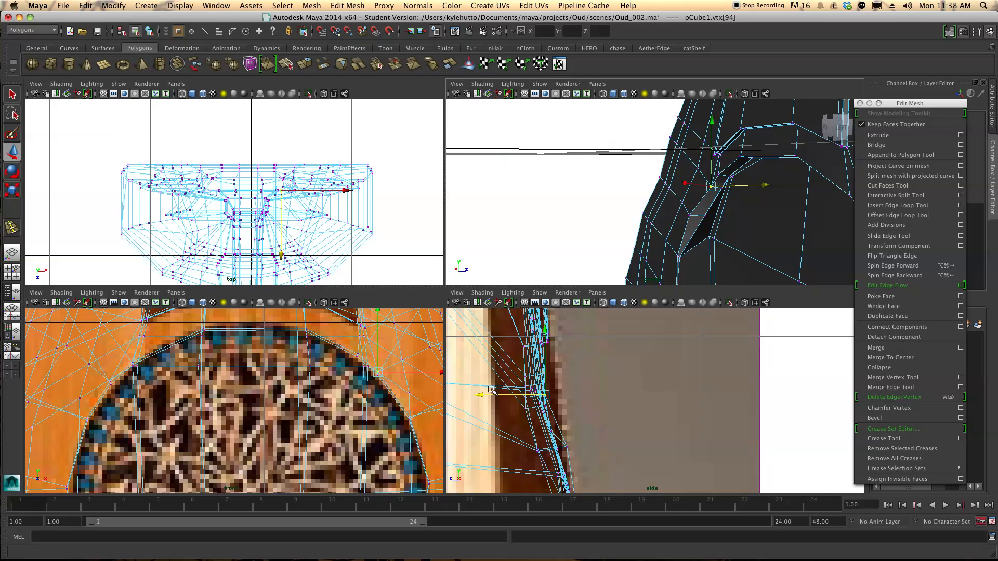
drag(496, 396, 502, 396)
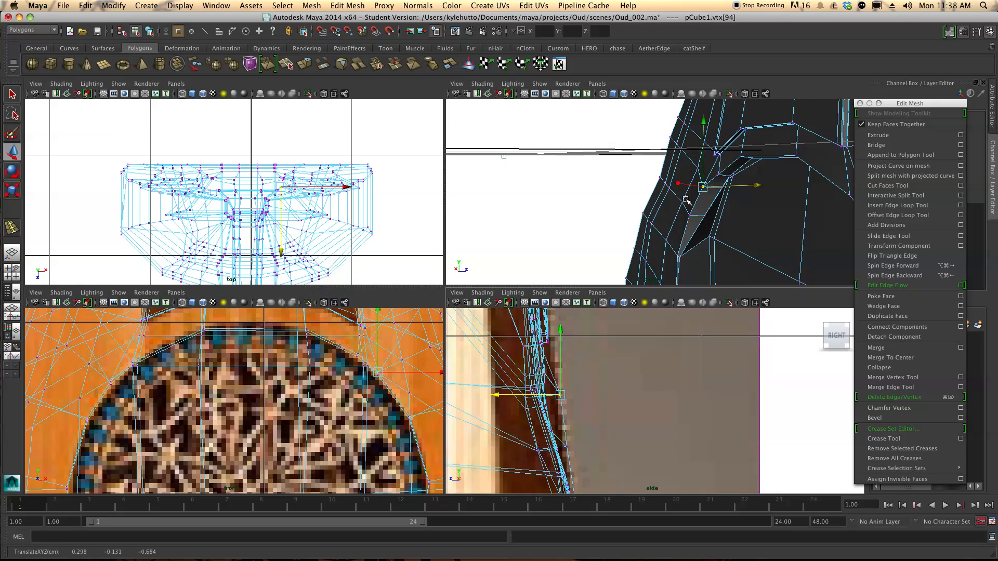
Push the rim vertex beside the fingerboard's lower corner on the front view's right side outward in depth
click(678, 253)
scroll(590, 397, down, 1)
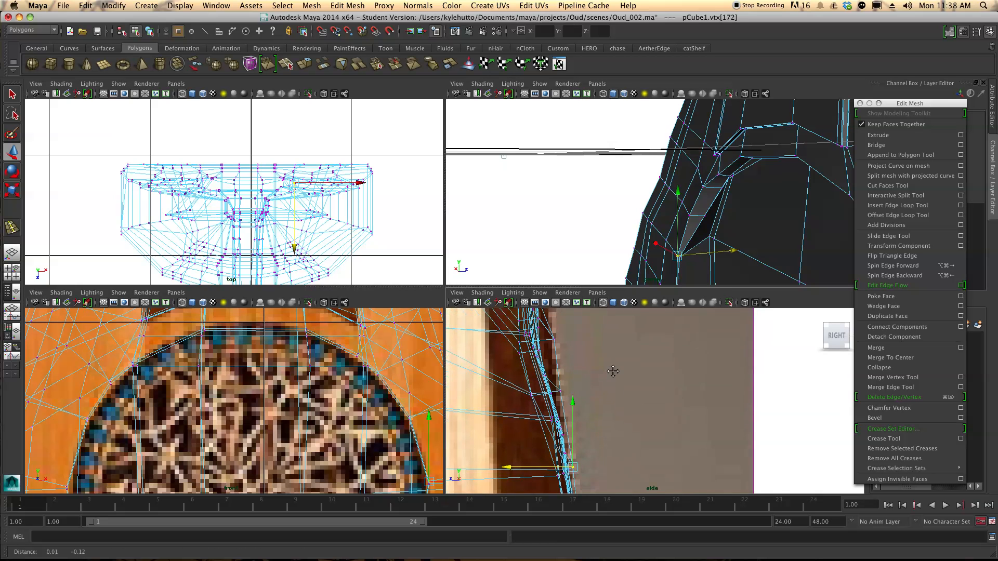
alt+middle_drag(707, 261, 704, 215)
alt+drag(739, 141, 662, 222)
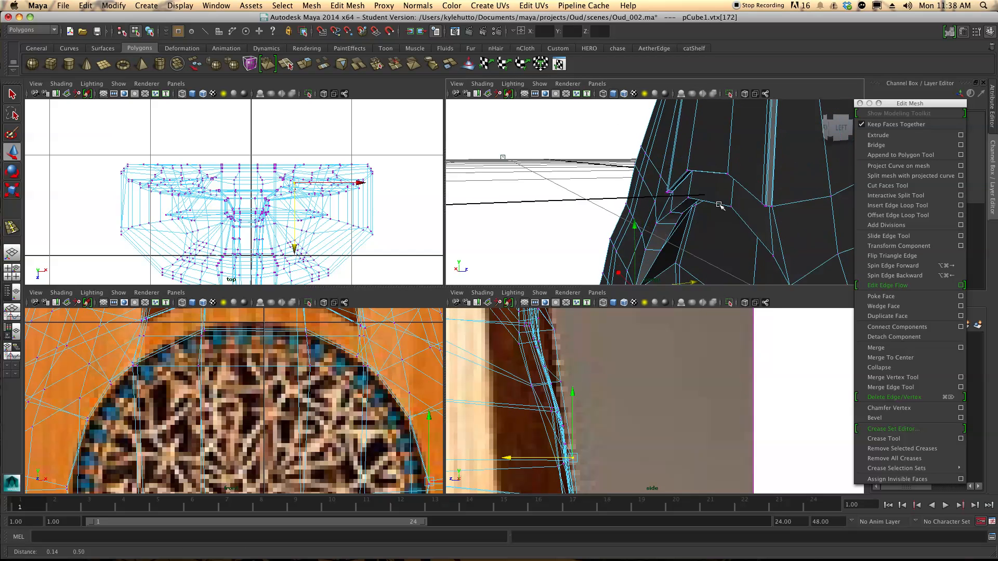
click(655, 225)
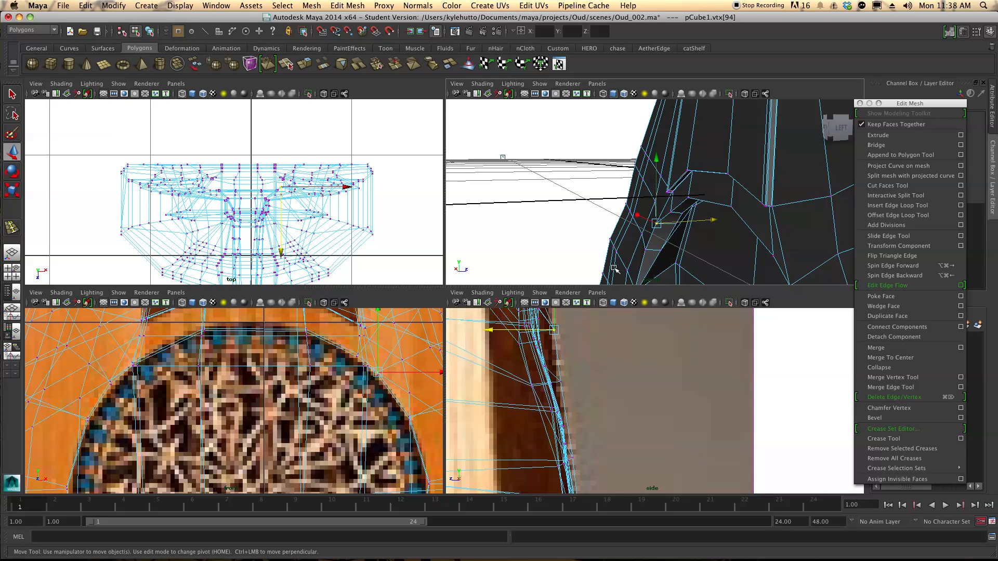
click(671, 211)
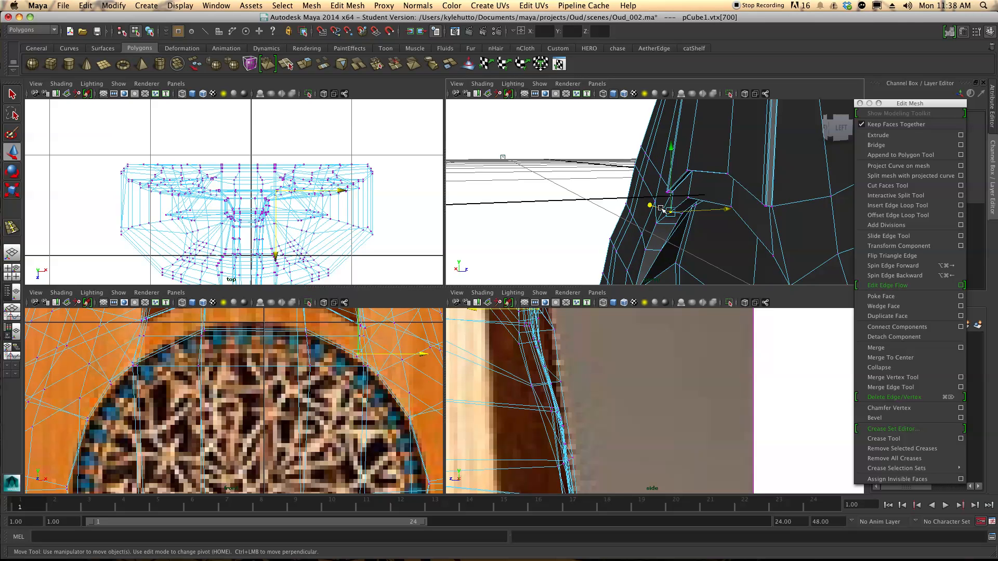
drag(724, 210, 507, 191)
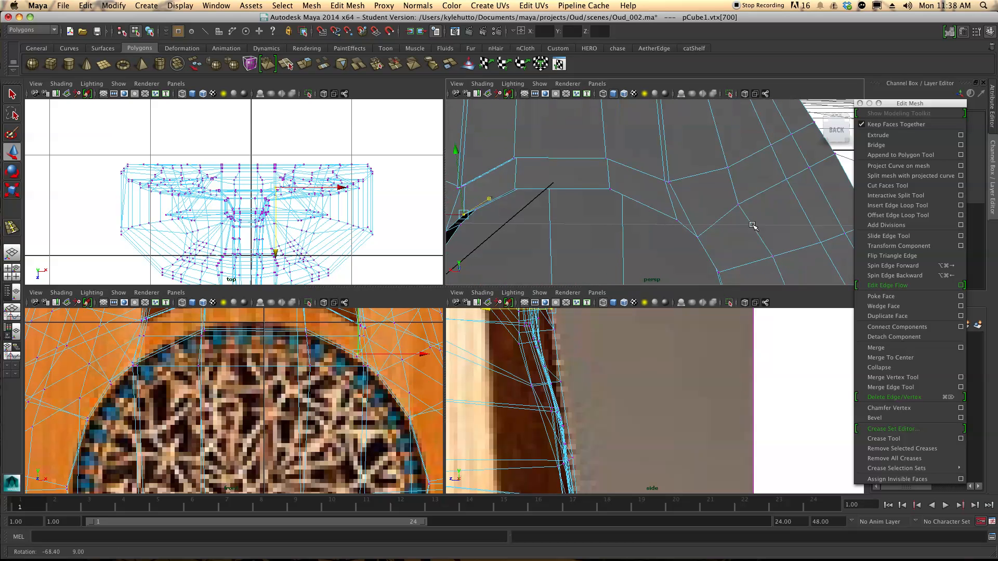
Move the two vertices at the top of the sound hole's rim outward in depth to meet the soundboard's side profile
click(513, 189)
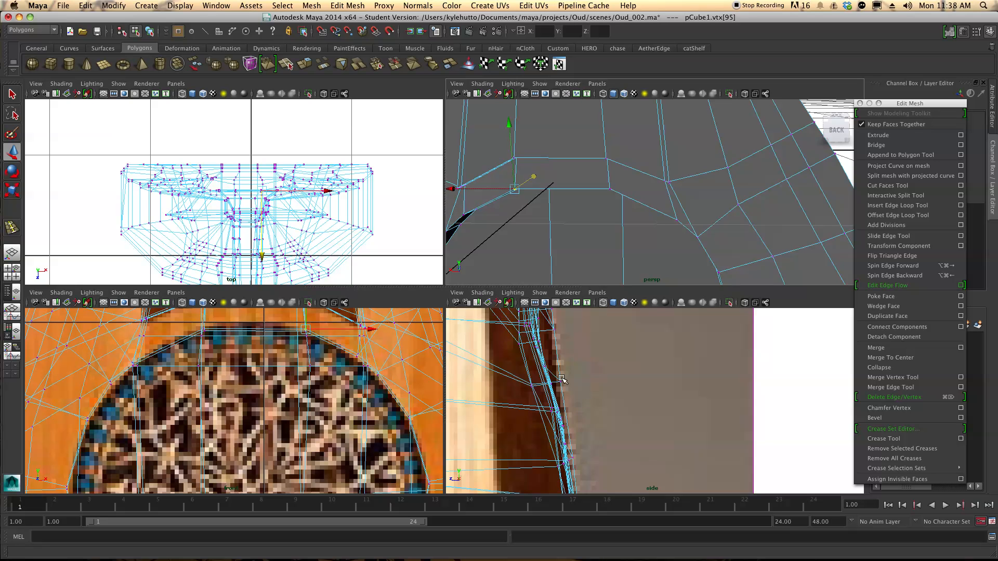
scroll(566, 332, up, 2)
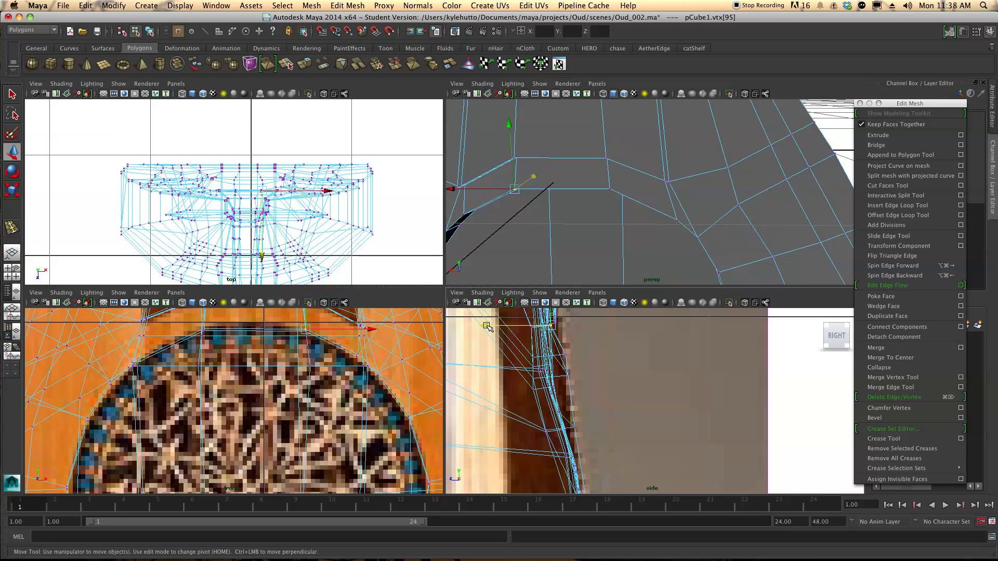
drag(486, 325, 498, 326)
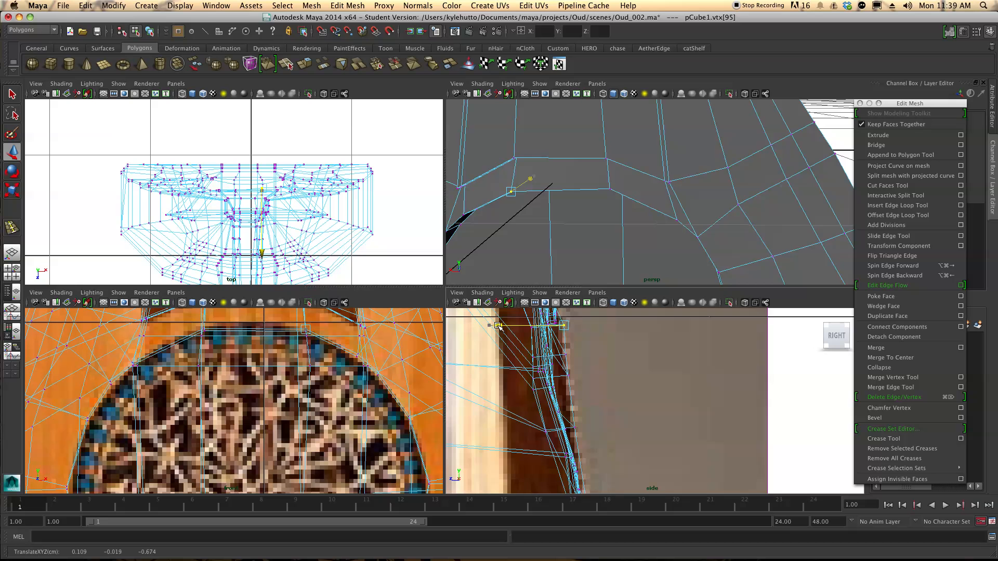
alt+middle_drag(500, 326, 508, 394)
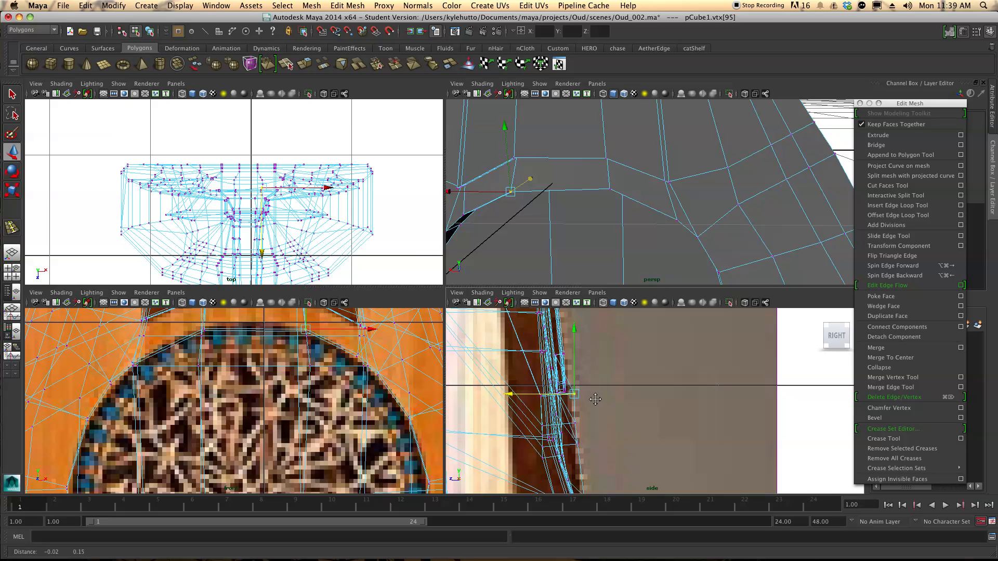
click(609, 189)
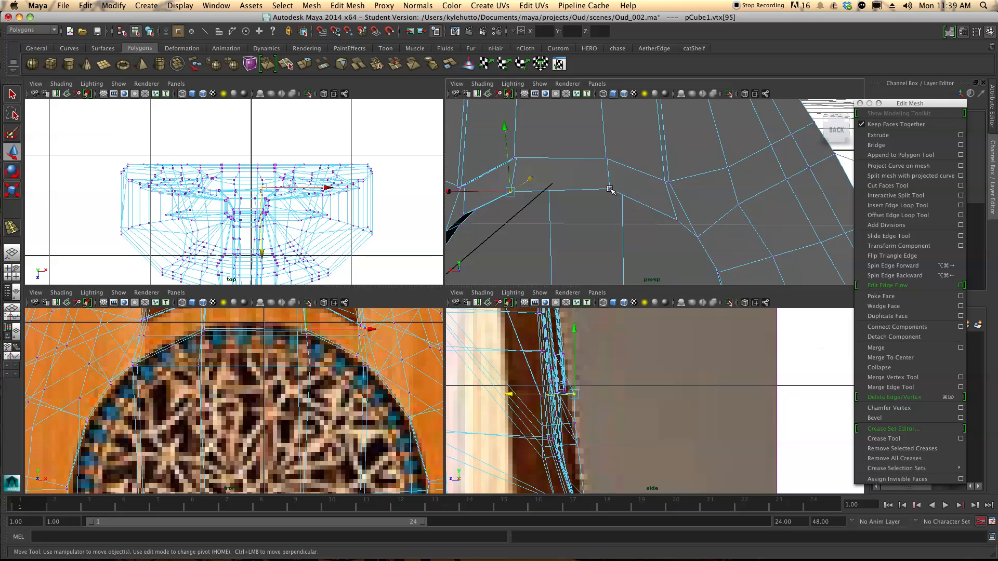
drag(498, 393, 511, 395)
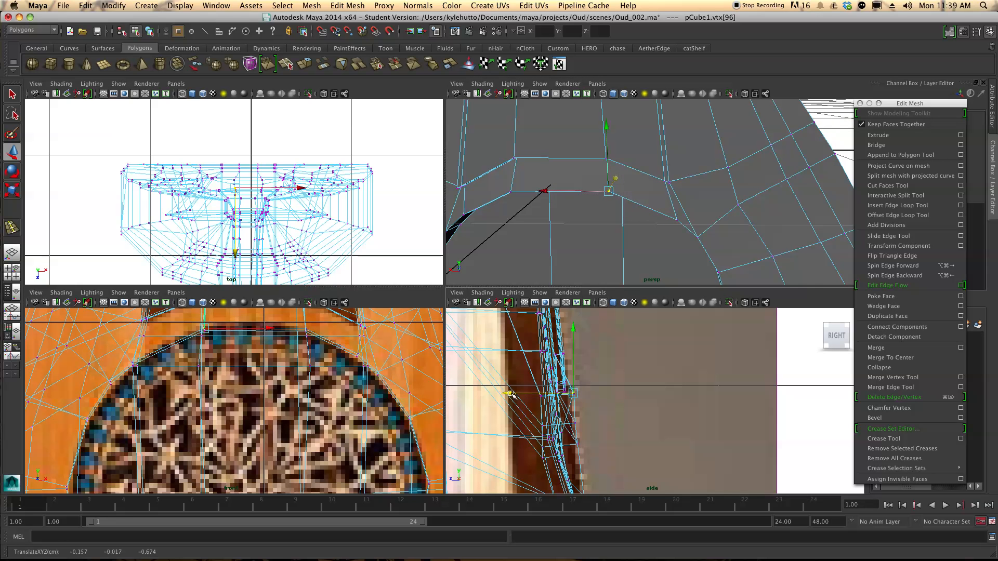
Move the two upper vertices of the sound hole's left rim below the fingerboard corner outward in depth
click(678, 221)
alt+drag(658, 238, 699, 233)
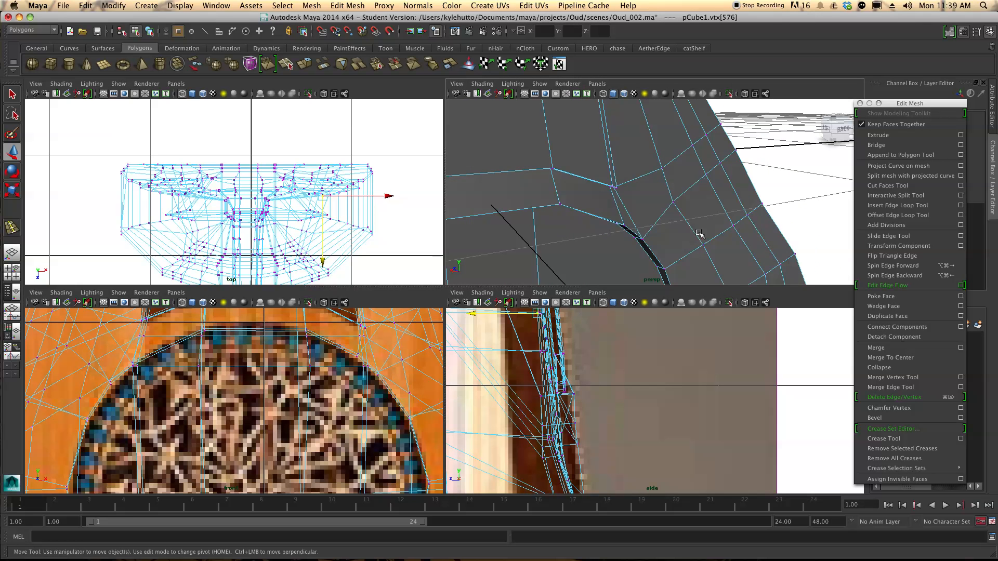
click(619, 226)
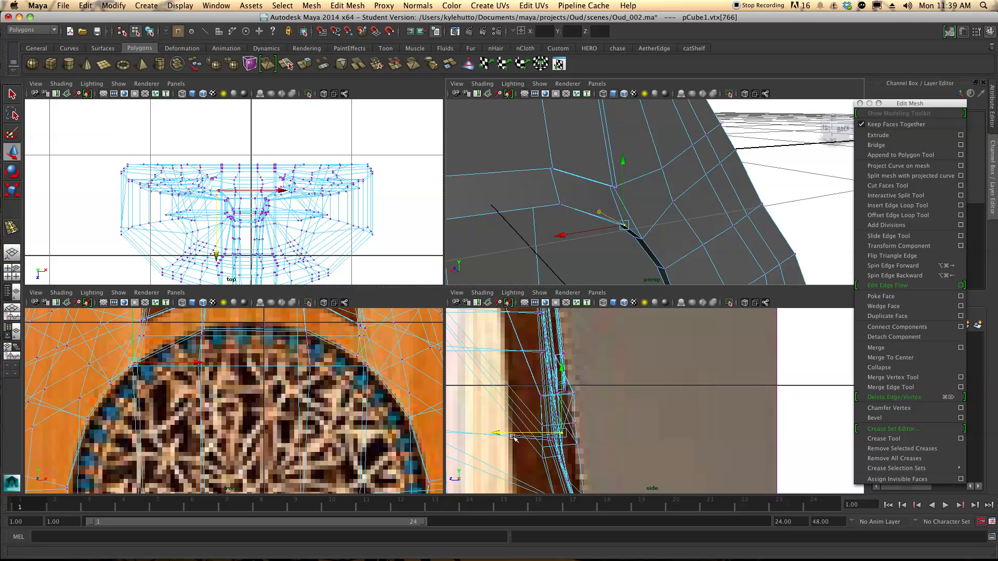
drag(501, 432, 518, 456)
click(642, 240)
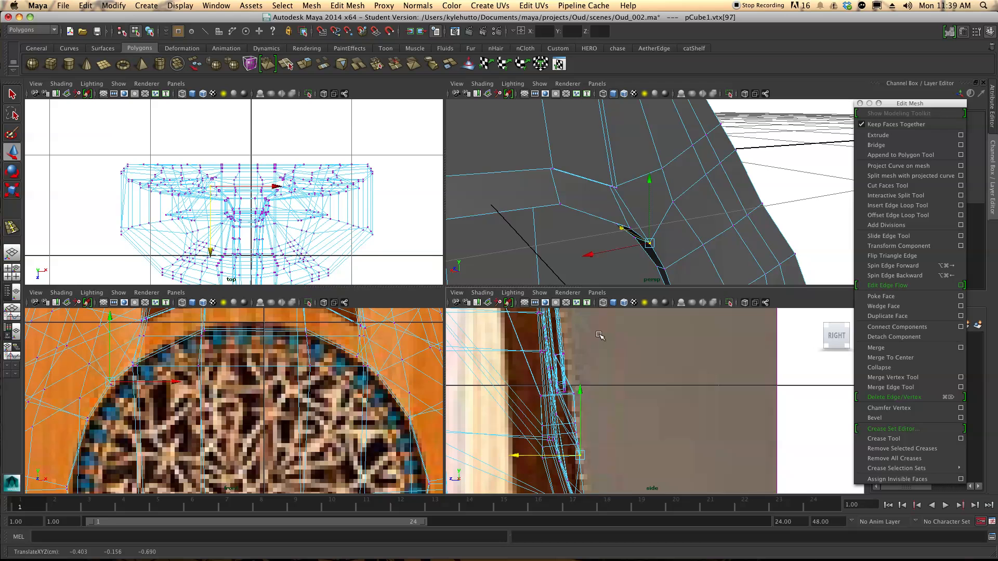
Push the next two vertices down the sound hole's left rim outward in depth to follow the soundboard's side profile
click(664, 271)
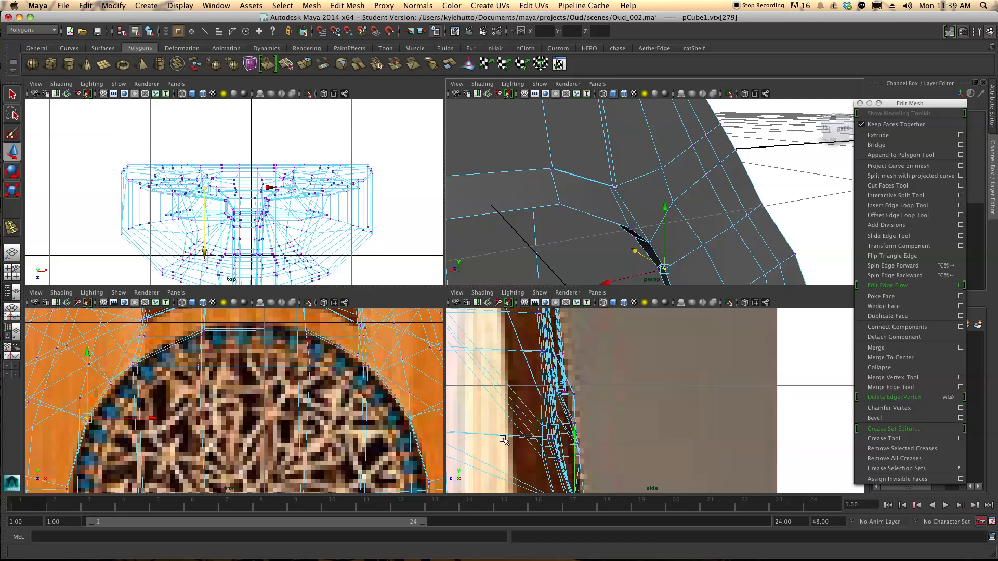
alt+middle_drag(585, 440, 570, 404)
drag(502, 445, 509, 447)
alt+middle_drag(702, 262, 692, 204)
click(645, 138)
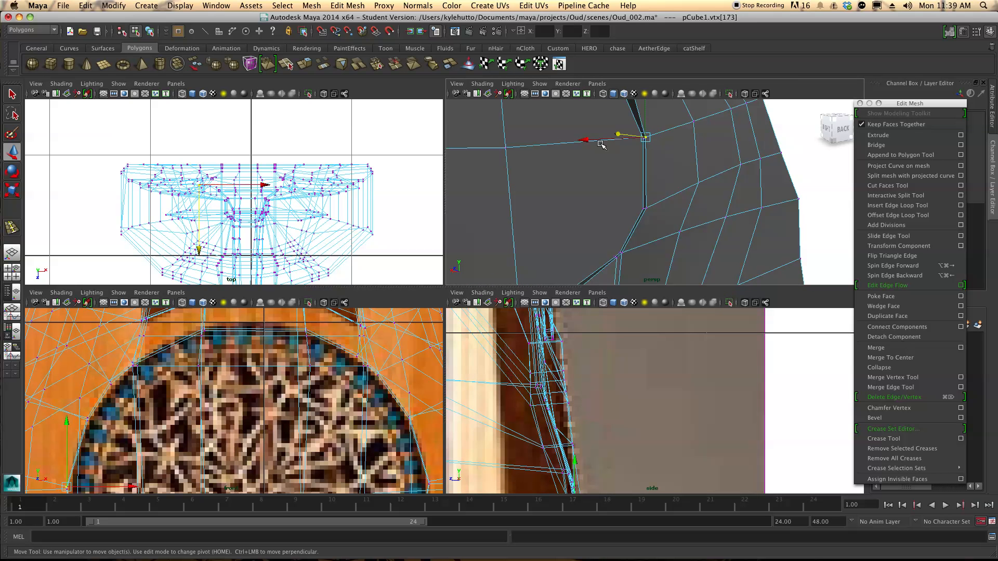
alt+middle_drag(545, 467, 544, 395)
drag(516, 453, 523, 453)
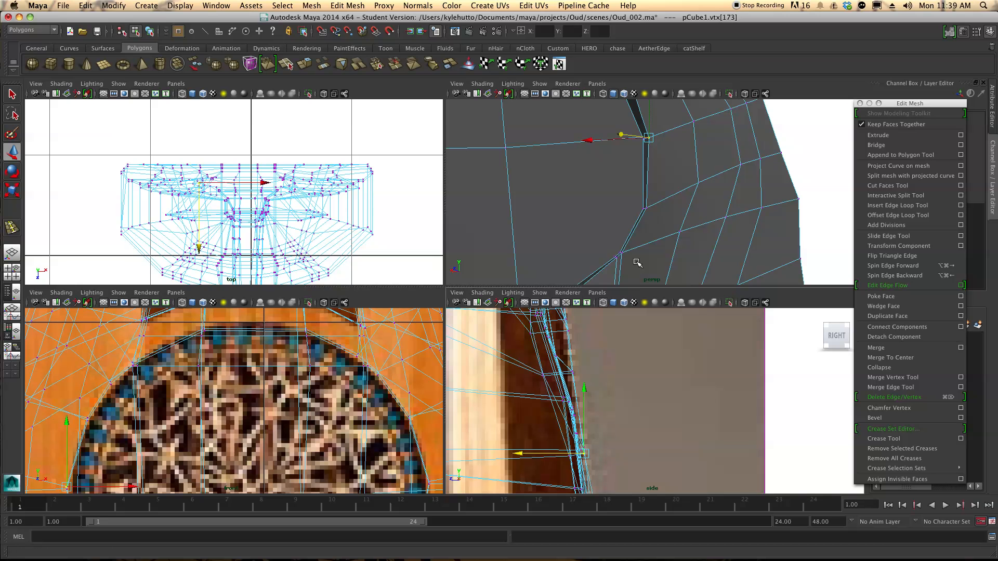
Adjust the depth of the lower left rim vertex and select the vertex below it
click(647, 209)
alt+middle_drag(588, 489, 591, 409)
drag(563, 465, 556, 467)
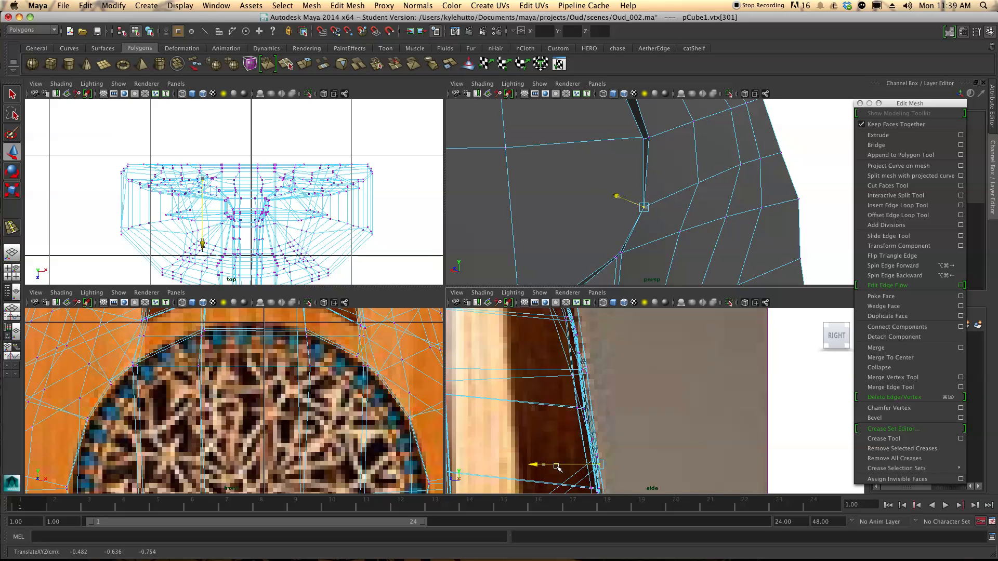
click(621, 254)
alt+middle_drag(576, 491, 573, 454)
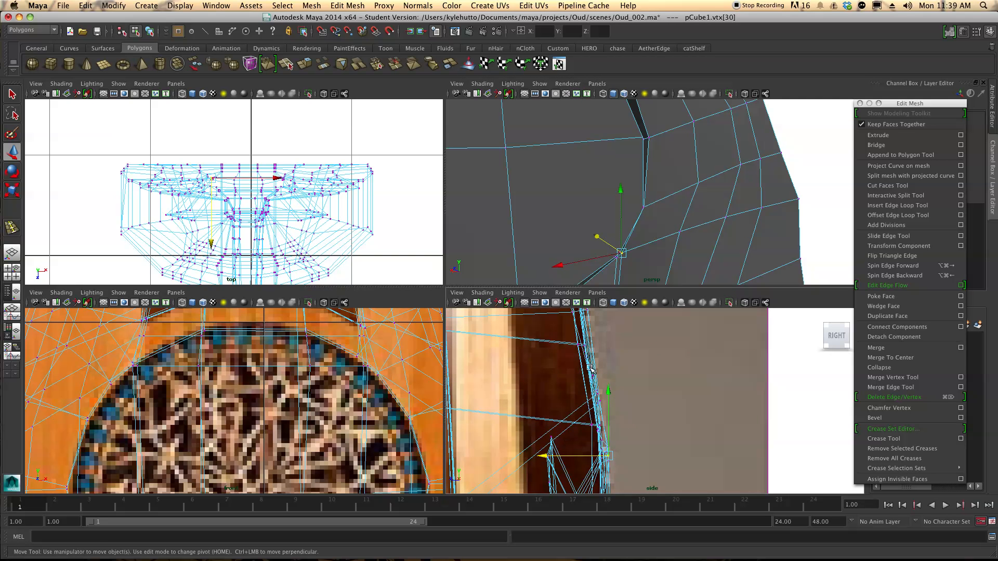
Move the upper vertex of the edge loop surrounding the rim on the front view's right side outward in depth, and select the one below
alt+drag(609, 155, 568, 219)
click(548, 168)
key(a)
alt+right_drag(577, 346, 982, 346)
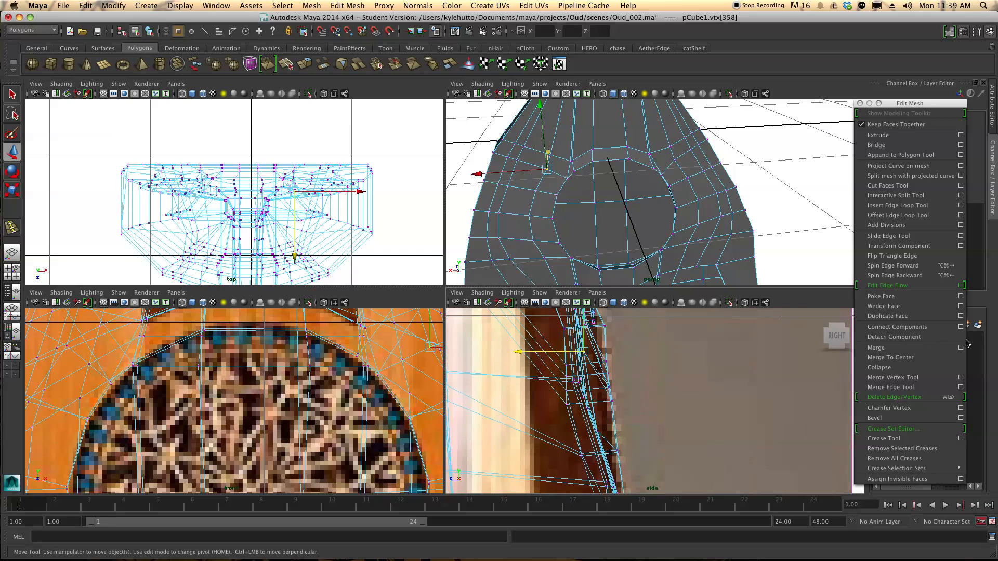
alt+middle_drag(546, 340, 579, 393)
key(Right)
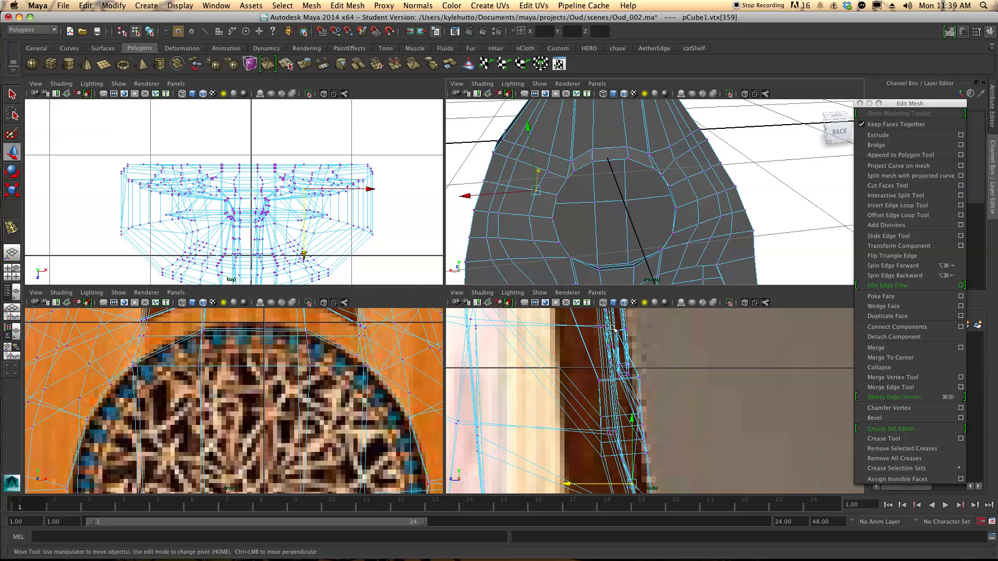
drag(575, 484, 593, 484)
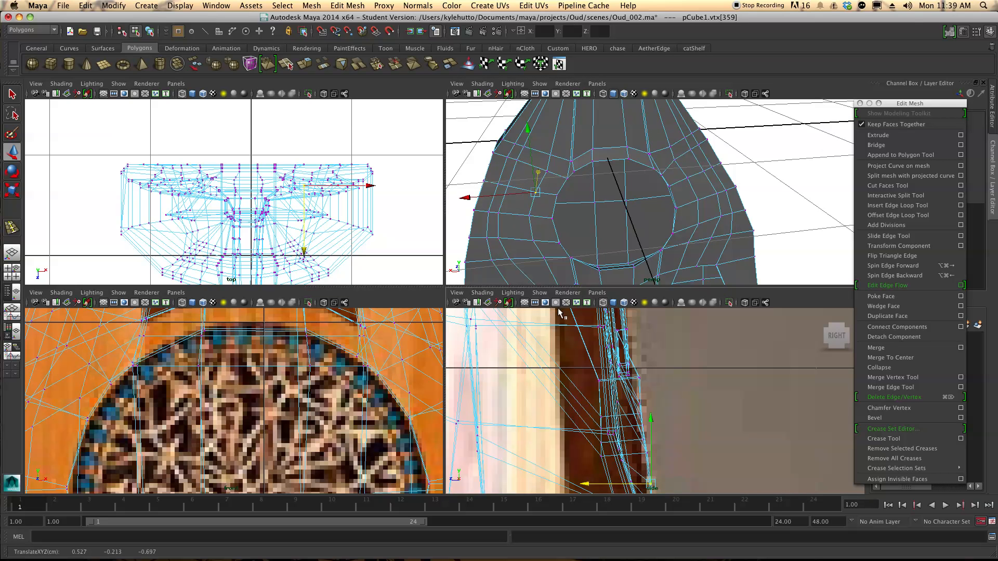
key(Right)
alt+middle_drag(605, 476, 563, 422)
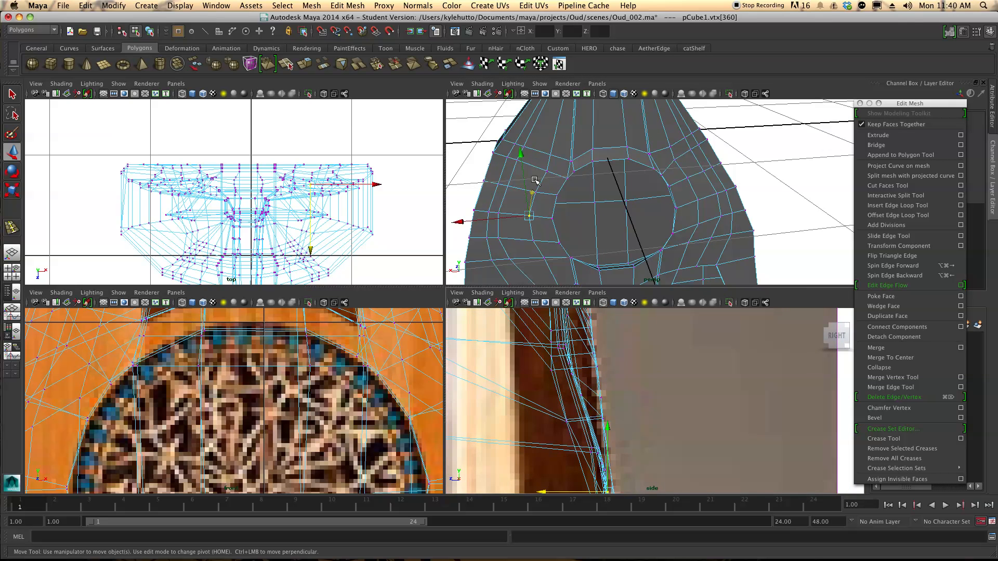
Move two vertices of the next edge loop out from the sound hole, on the front view's right side, outward in depth
click(498, 161)
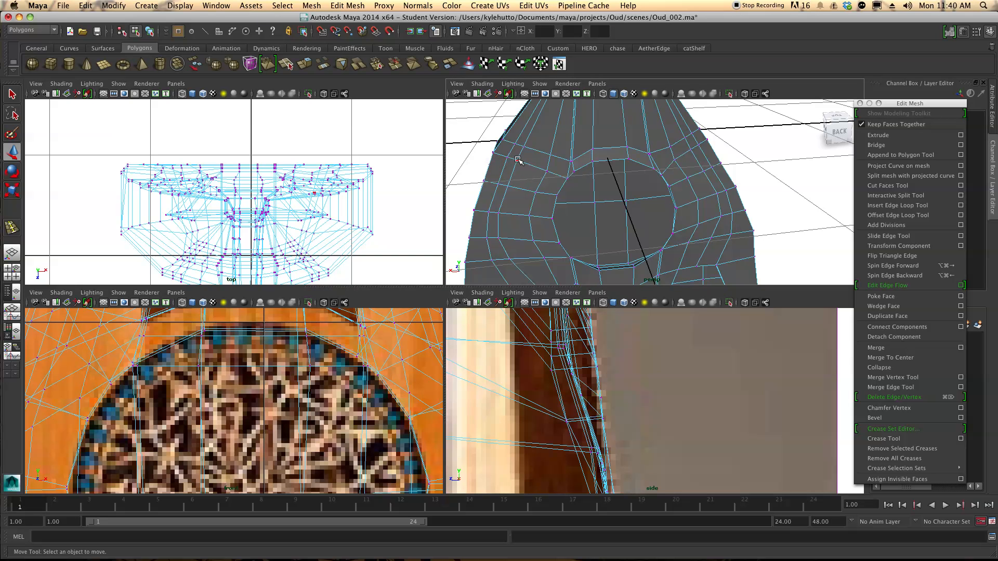
click(519, 159)
alt+middle_drag(571, 339, 528, 346)
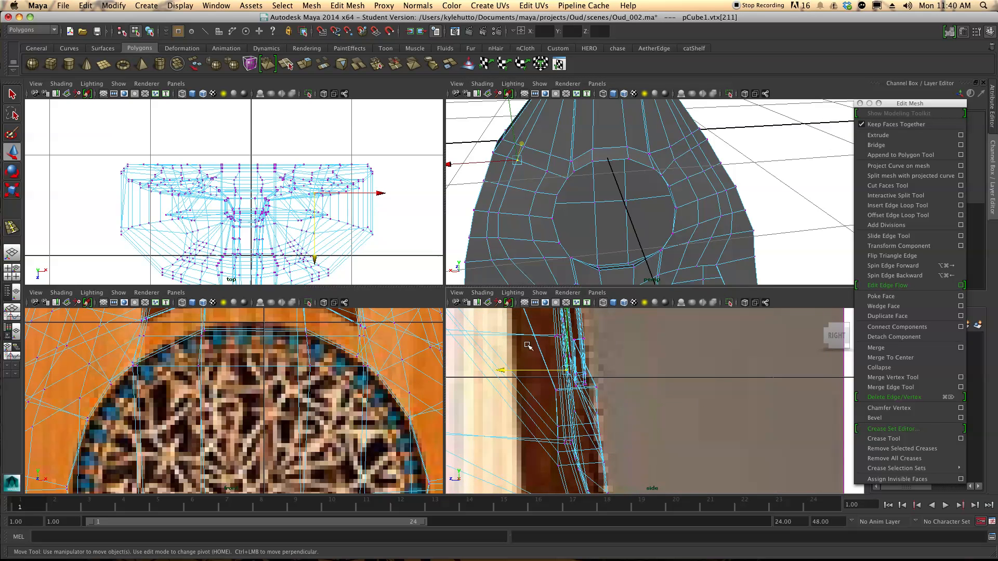
drag(501, 372, 525, 370)
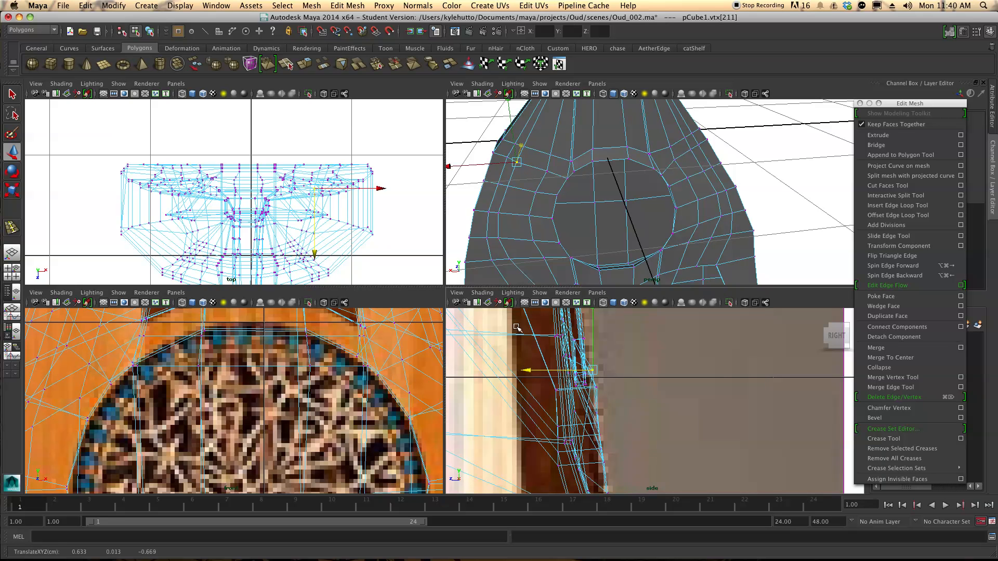
click(509, 186)
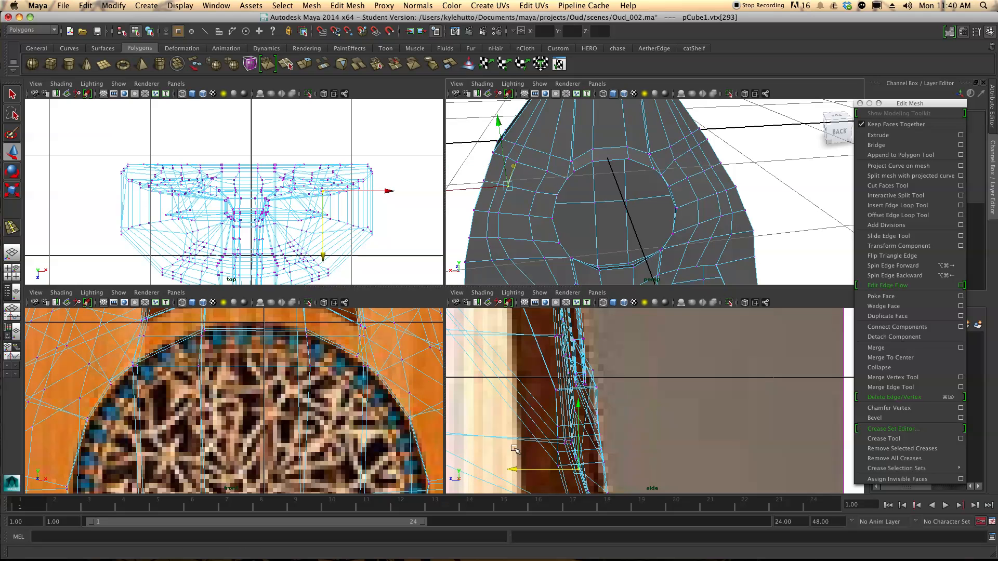
drag(511, 469, 538, 469)
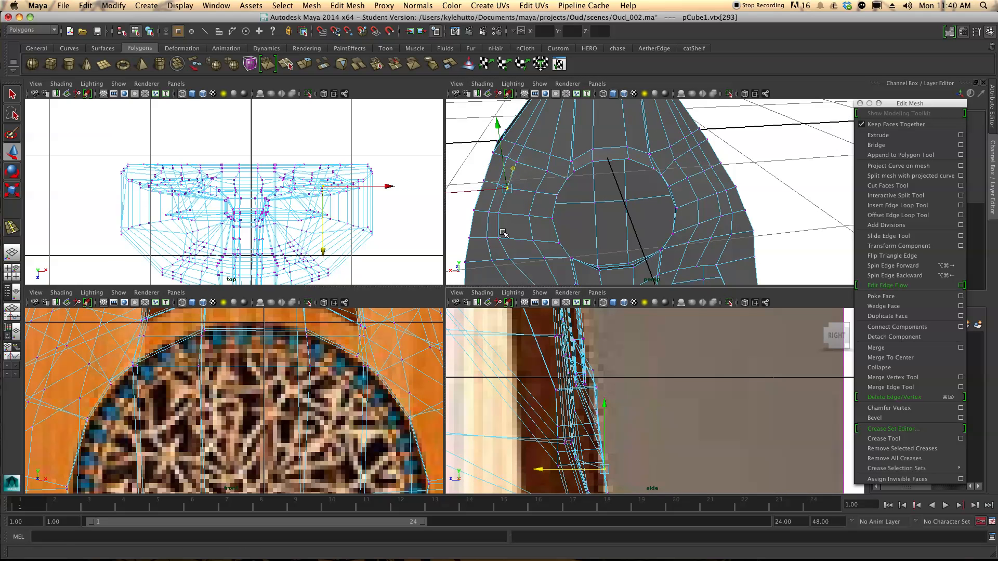
Select the lower vertex of the current loop, and move the upper vertex of the next loop out, on the front view's right side, outward in depth
click(499, 213)
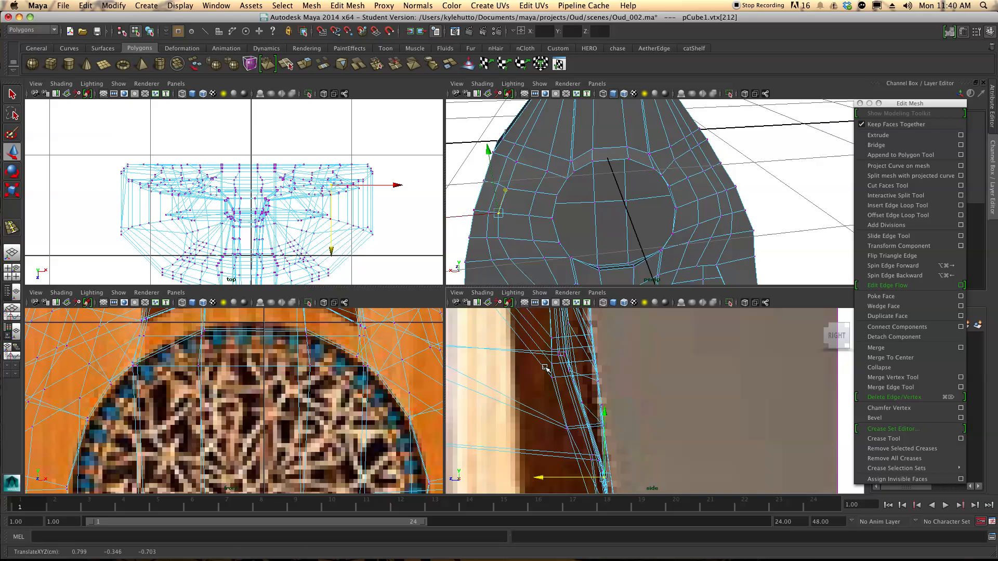
click(506, 155)
alt+middle_drag(578, 360, 594, 431)
drag(508, 340, 536, 339)
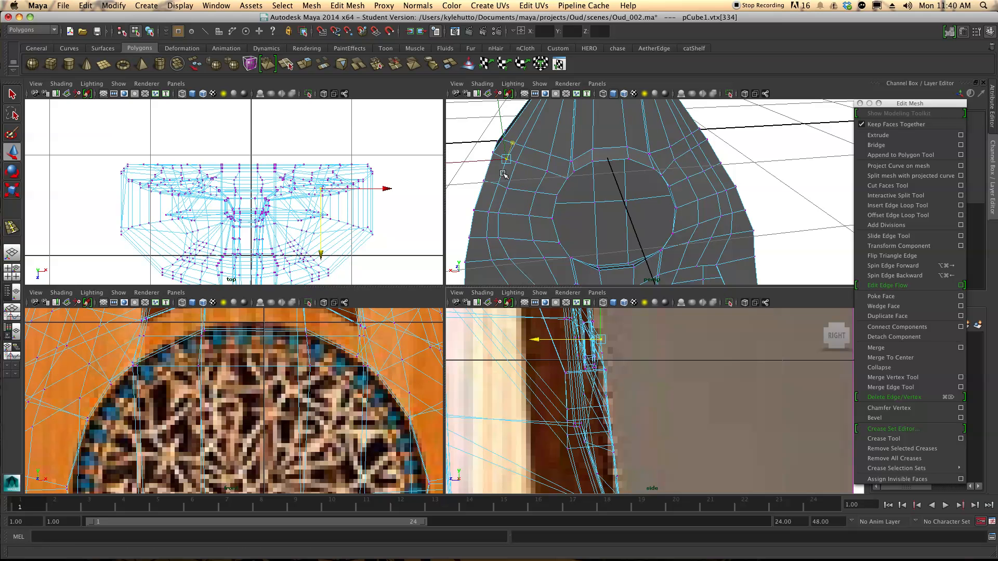
Move the next two vertices down that outer loop outward in depth to follow the soundboard's side profile
click(497, 182)
drag(524, 444, 553, 443)
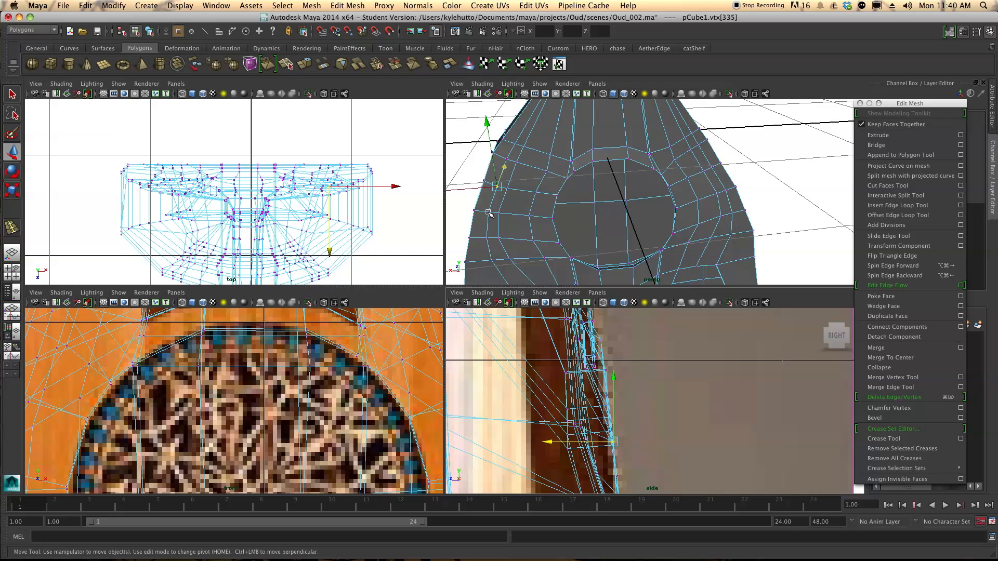
click(488, 212)
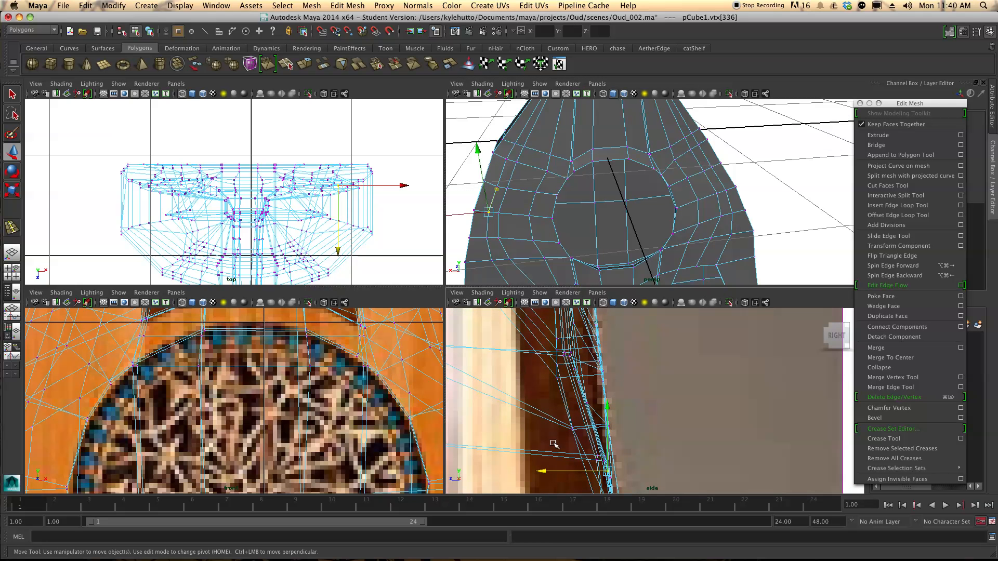
drag(547, 472, 552, 471)
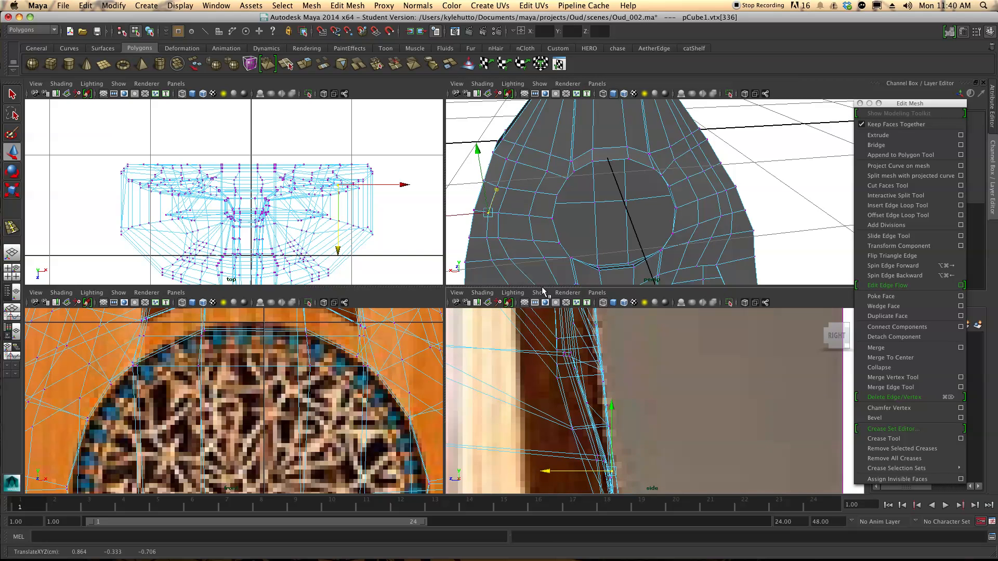
Move the outer-edge soundboard vertex above that loop, on the front view's right side, outward in depth to meet the side profile
alt+drag(547, 267, 566, 229)
alt+middle_drag(566, 228, 578, 207)
alt+drag(577, 207, 640, 189)
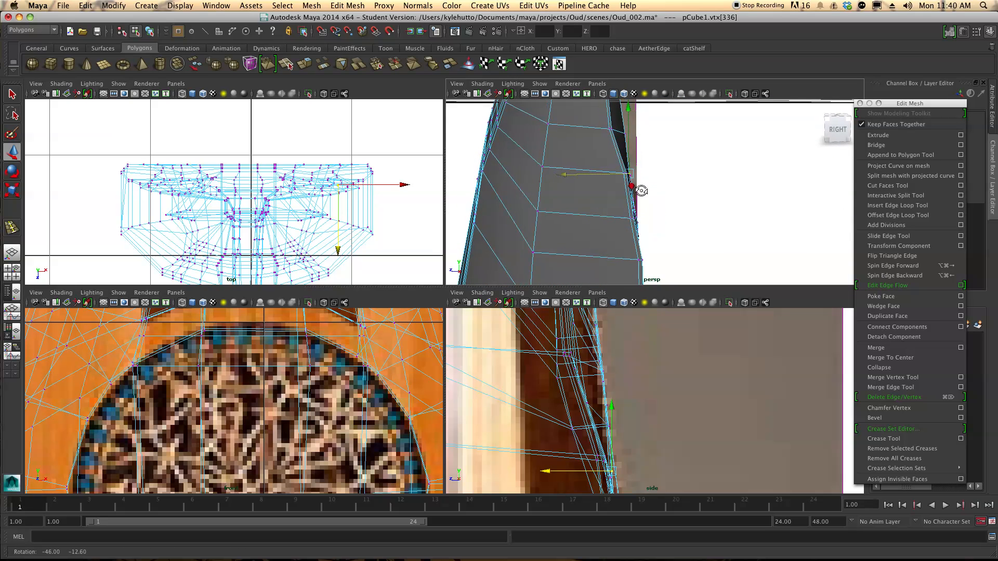
click(612, 129)
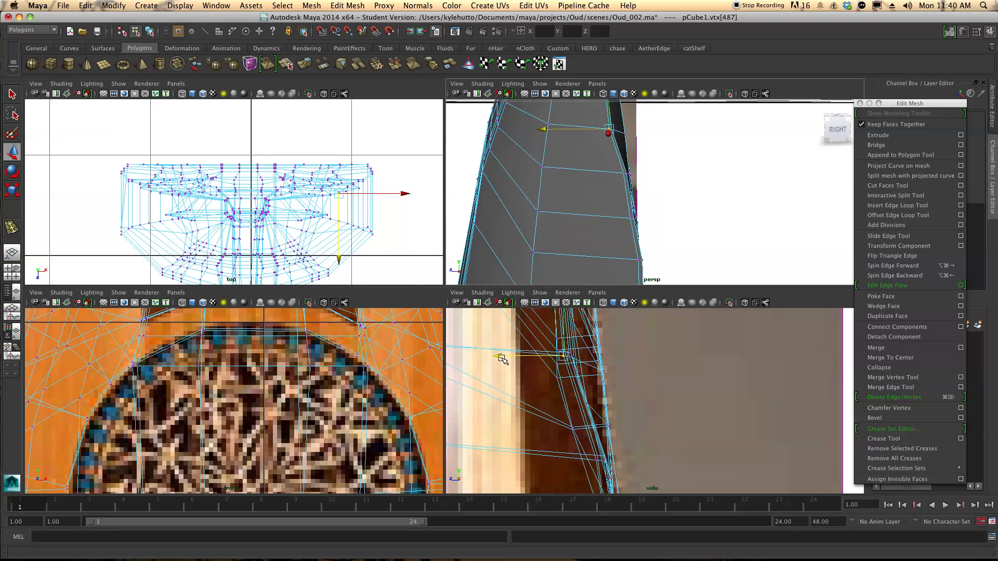
drag(500, 360, 509, 358)
click(702, 156)
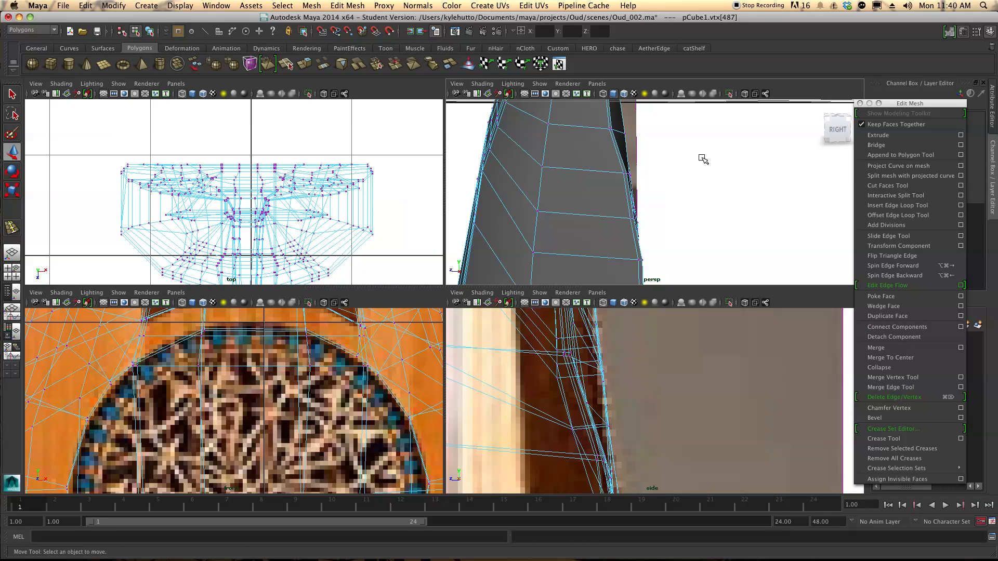
click(612, 129)
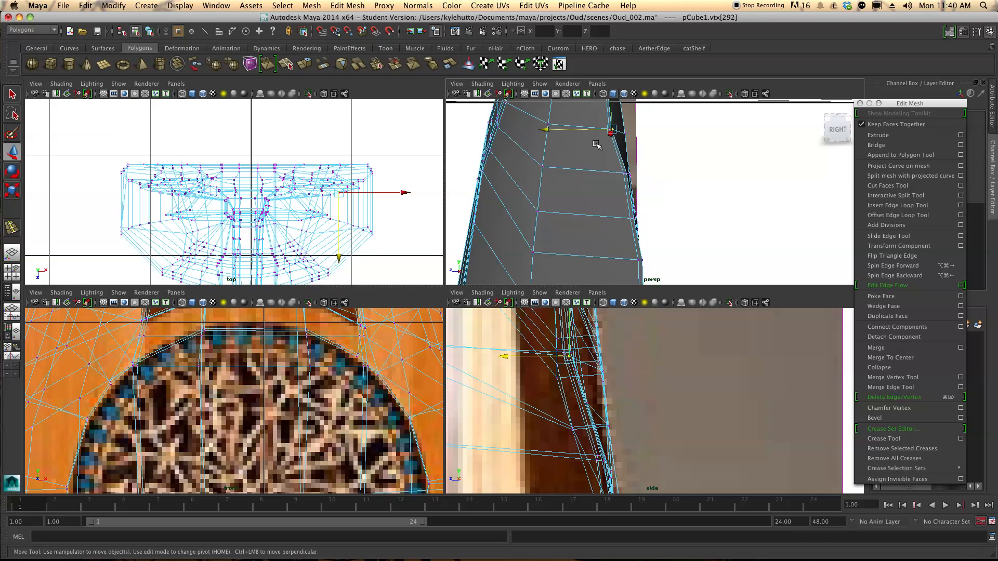
drag(518, 357, 547, 357)
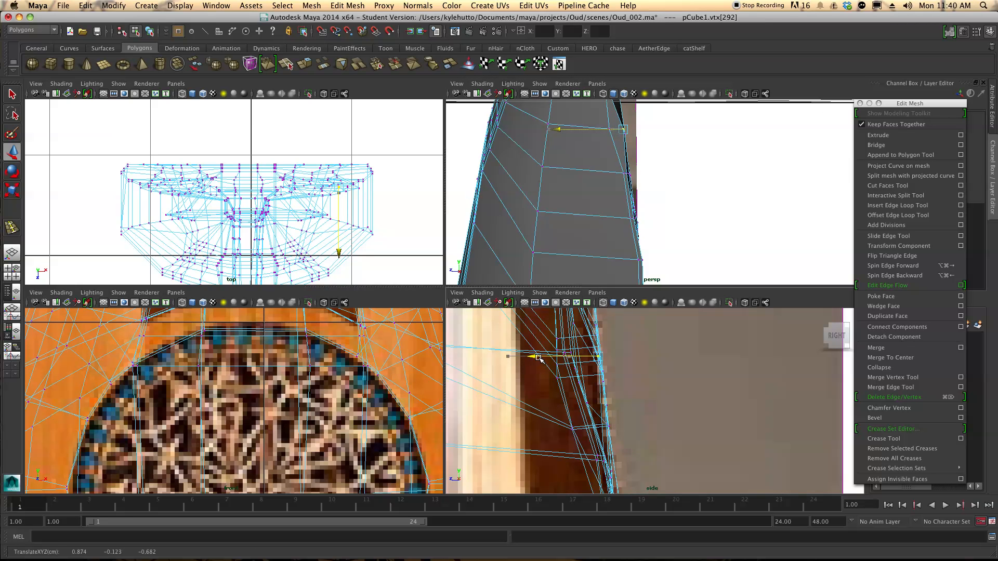
Move the second vertex lying just behind it on the soundboard edge outward in depth as well, and clear the selection
click(608, 132)
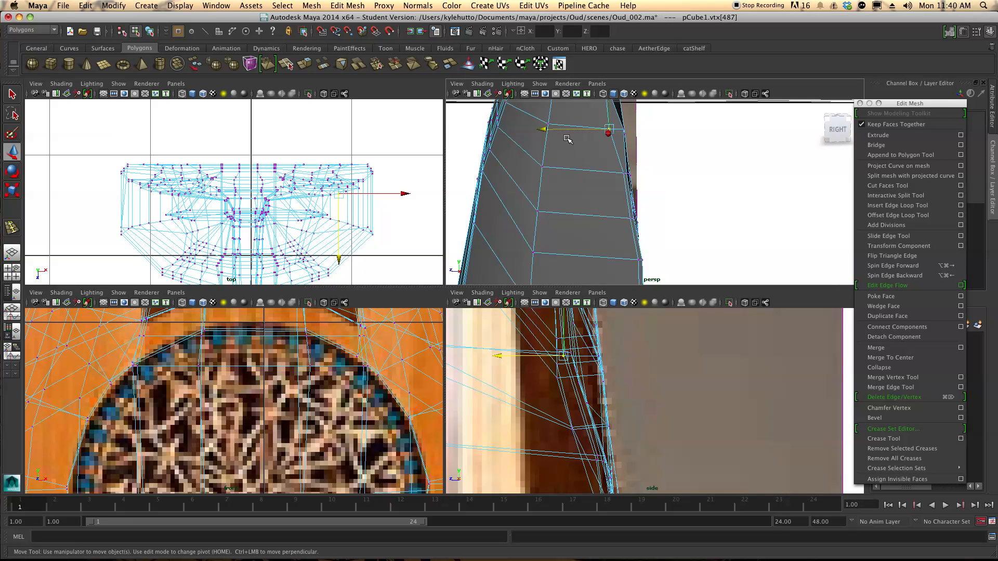
drag(544, 129, 593, 241)
alt+right_drag(652, 183, 672, 187)
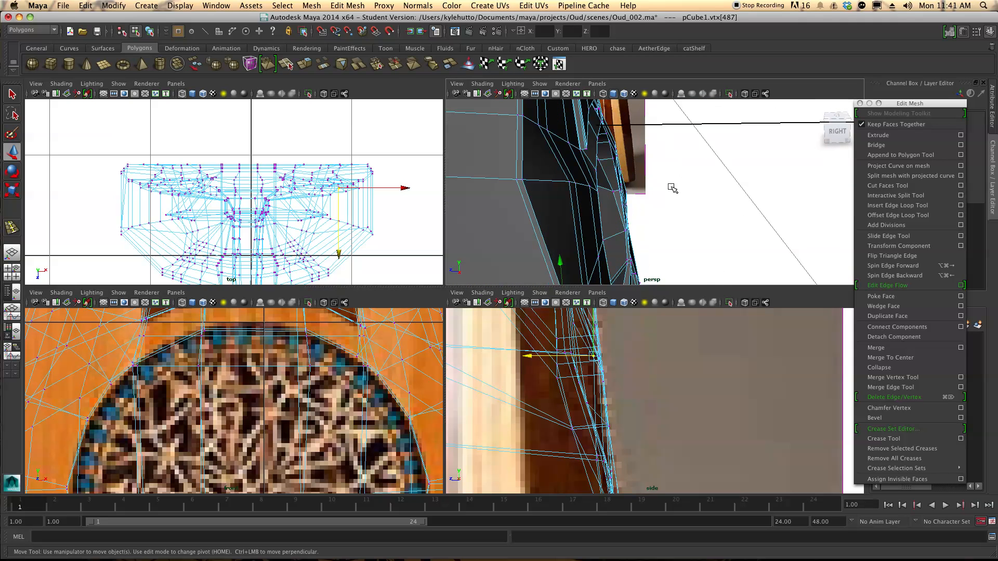
click(655, 187)
Select both near-coincident vertices at the next corner up the soundboard edge and move them together outward in depth
alt+drag(528, 181, 552, 184)
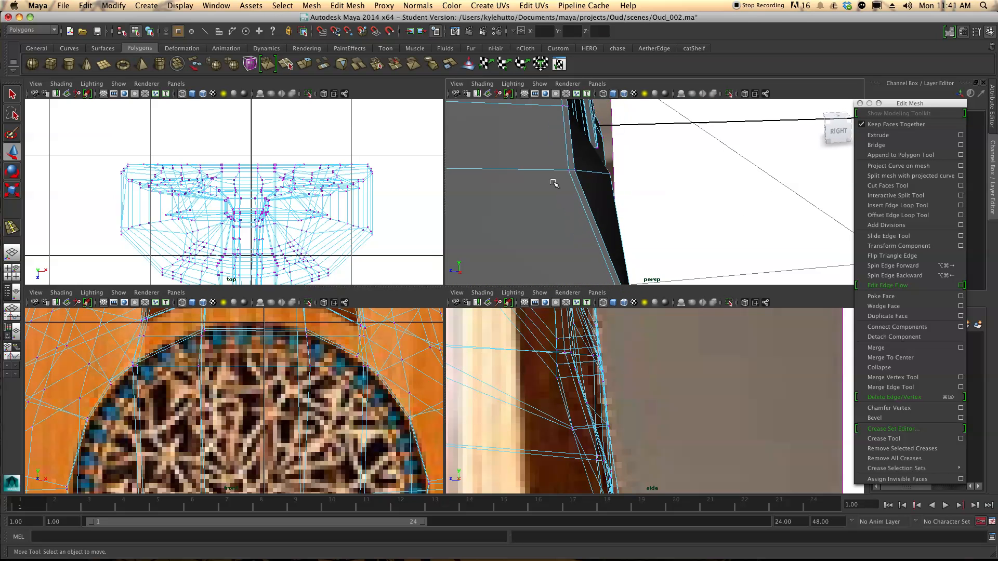
click(572, 170)
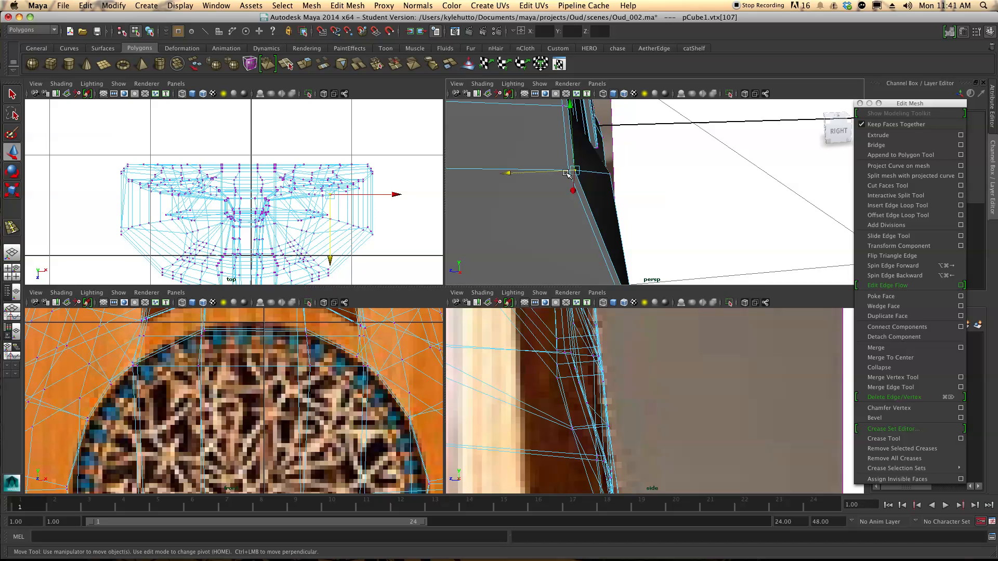
key(q)
shift+click(567, 170)
key(w)
drag(511, 172, 544, 171)
alt+middle_drag(575, 342, 580, 462)
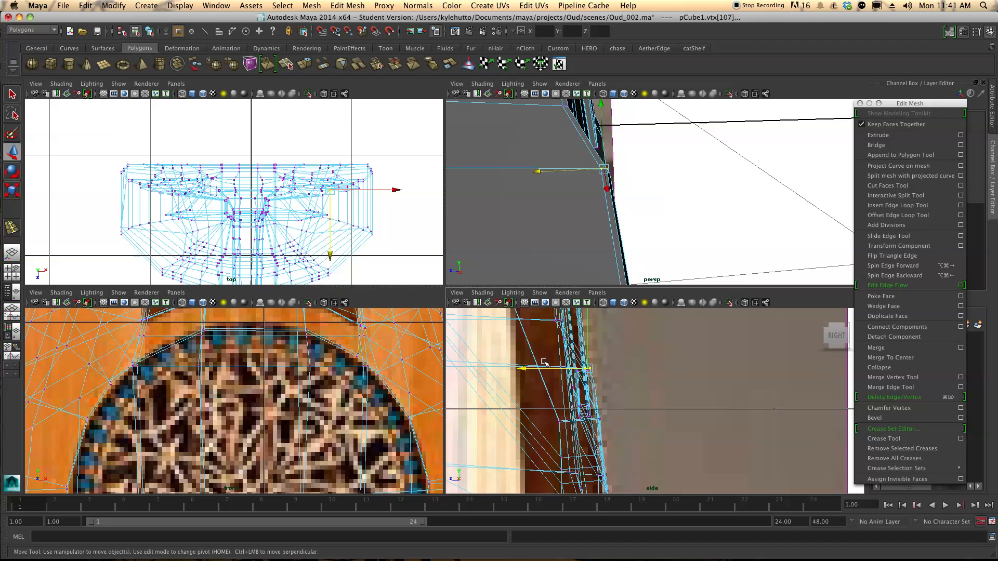
Examine the soundboard around the sound hole from several angles for vertices that still sit unevenly
alt+middle_drag(573, 136, 575, 183)
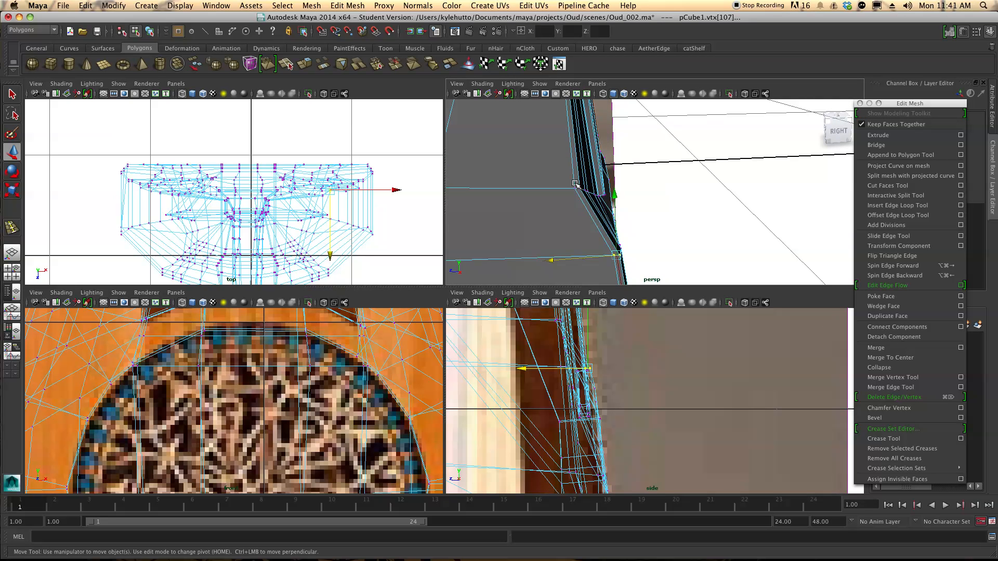
alt+drag(581, 187, 610, 190)
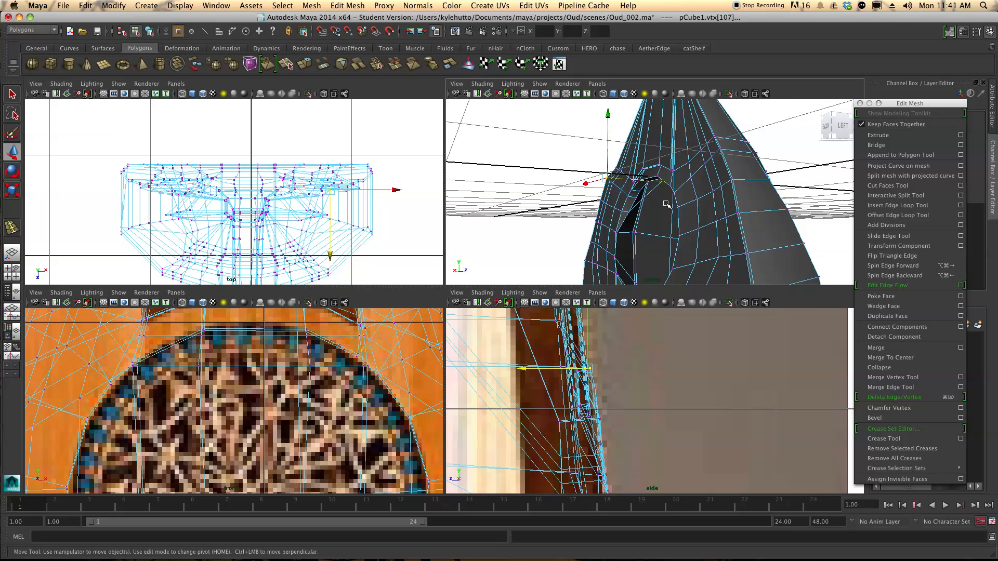
alt+drag(710, 194, 800, 192)
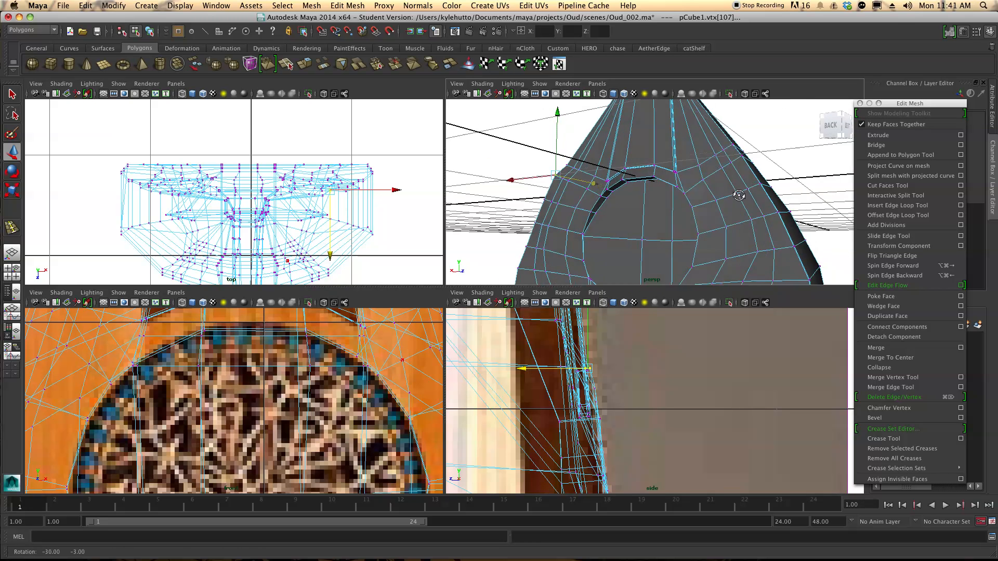
scroll(720, 196, up, 4)
alt+drag(719, 196, 687, 193)
click(687, 193)
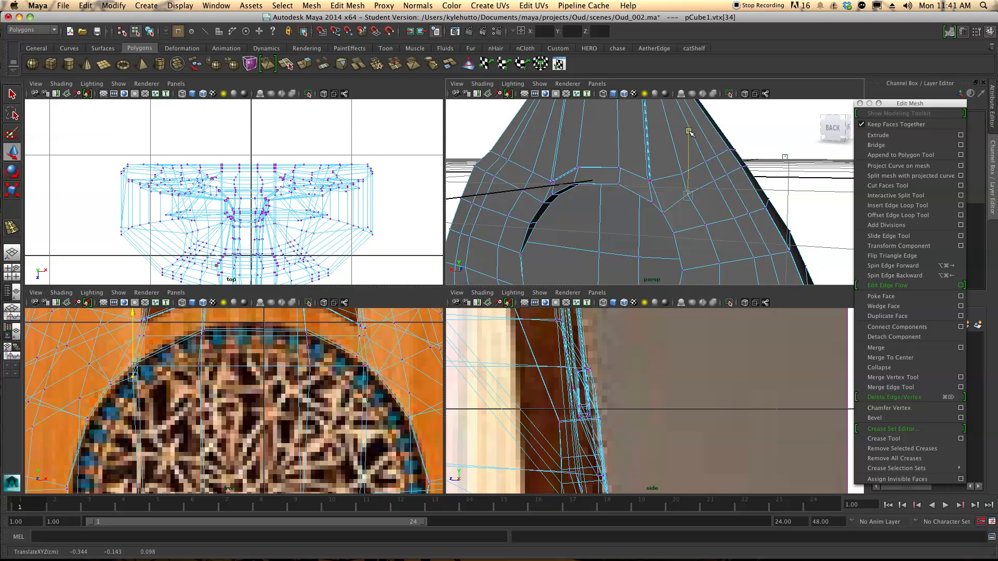
click(815, 184)
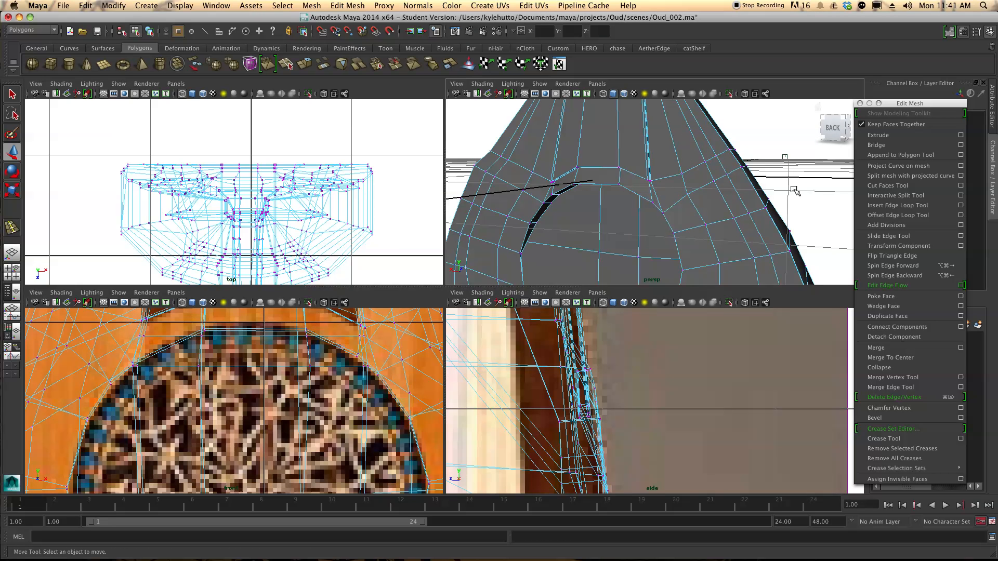
mouse_move(660, 241)
alt+mouse_down()
mouse_move(652, 238)
mouse_move(672, 236)
alt+mouse_up()
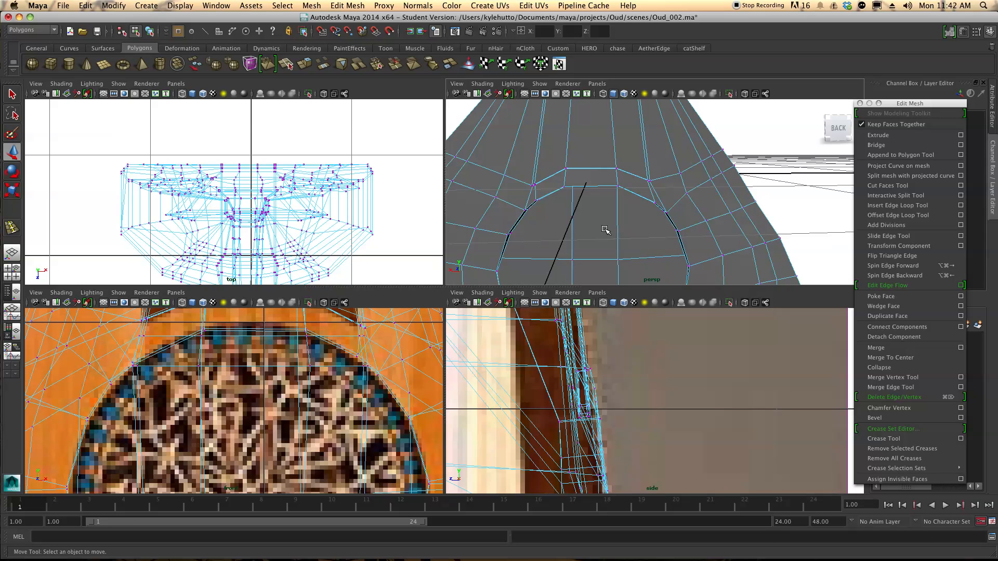
alt+drag(715, 248, 706, 162)
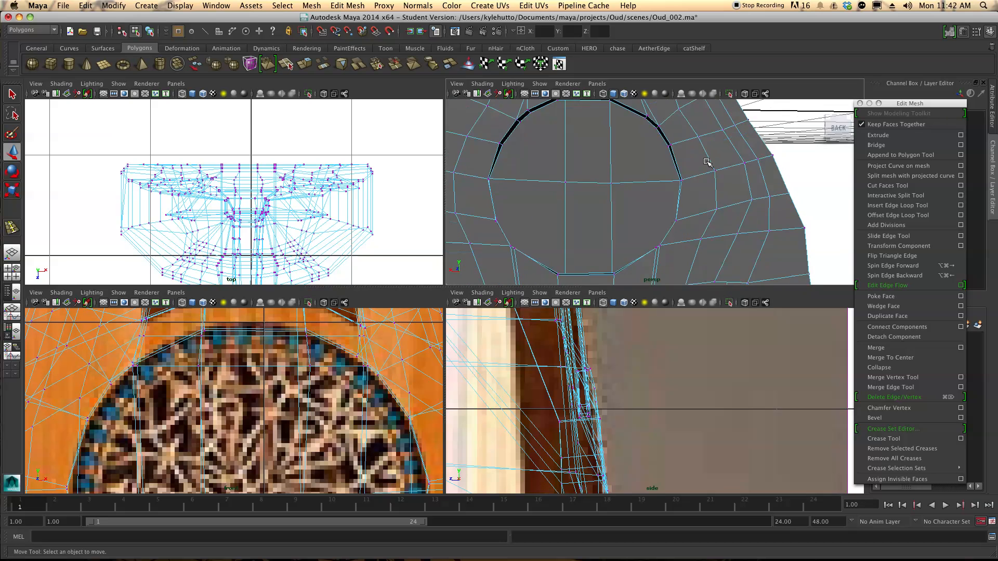
mouse_move(697, 204)
alt+mouse_down()
mouse_move(630, 214)
mouse_move(686, 170)
mouse_move(683, 214)
alt+mouse_up()
alt+drag(661, 156, 686, 157)
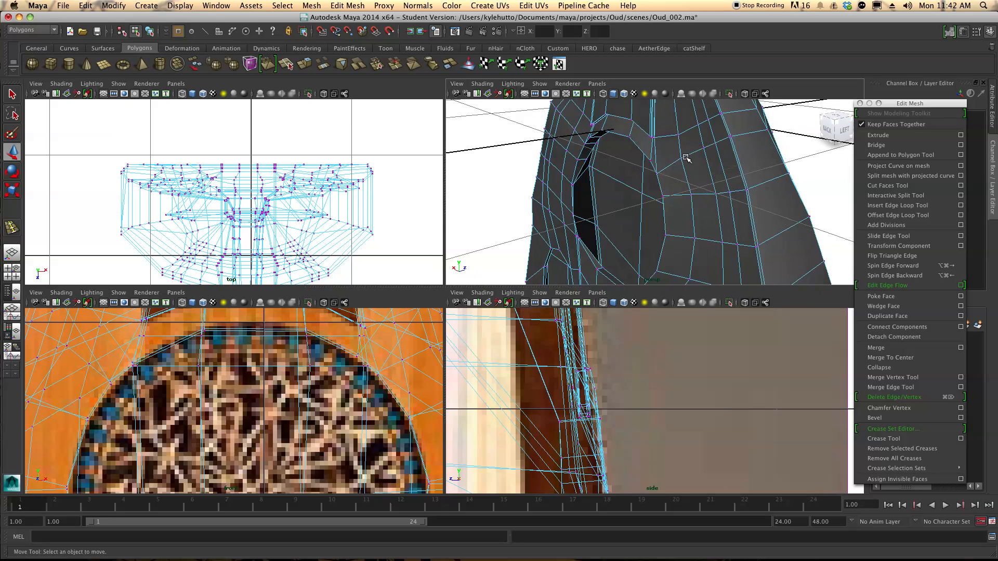
Move the upper two vertices of the edge loop surrounding the rim, on the front view's left side, outward in depth
click(682, 157)
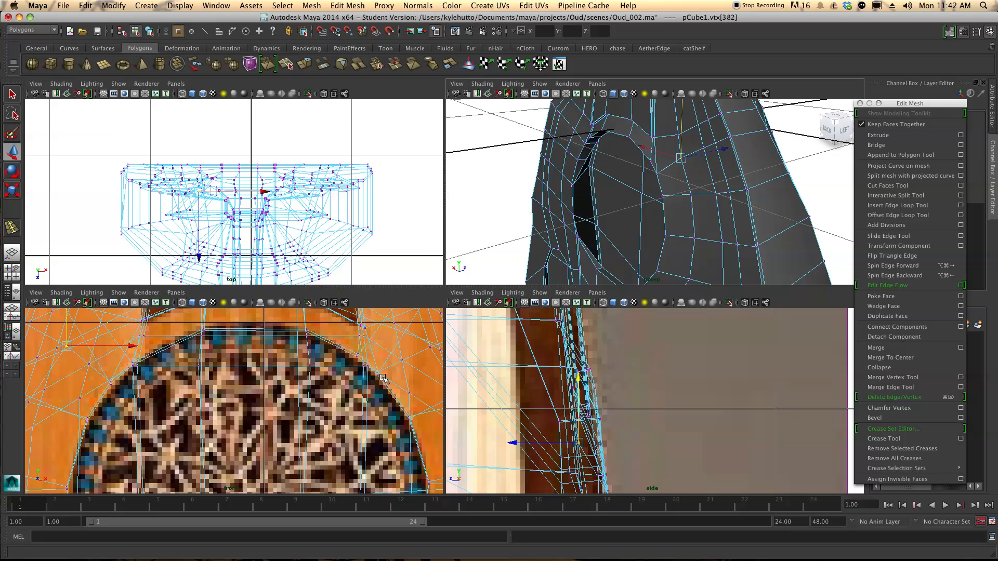
drag(522, 445, 545, 444)
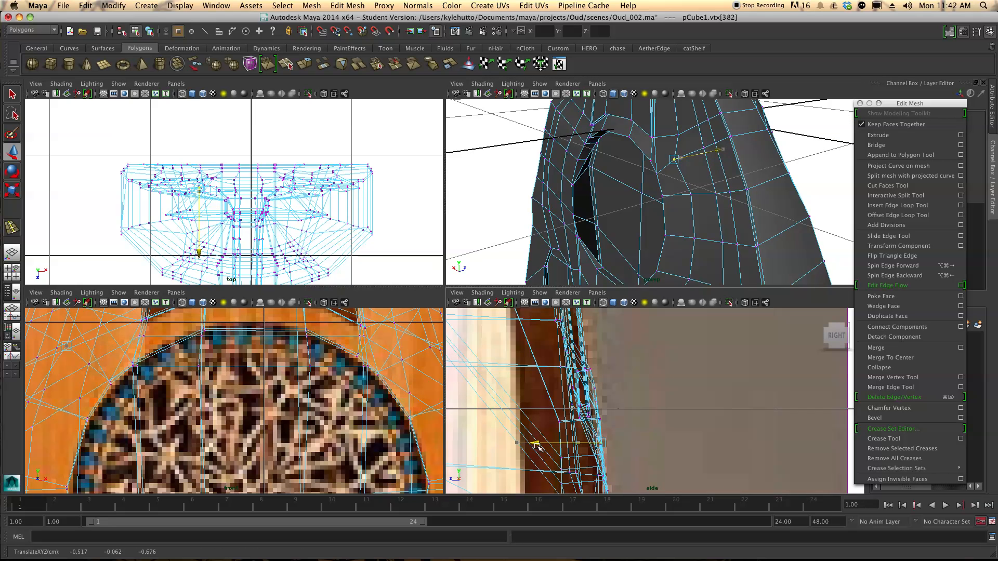
click(690, 195)
alt+middle_drag(548, 401, 524, 414)
drag(522, 410, 540, 411)
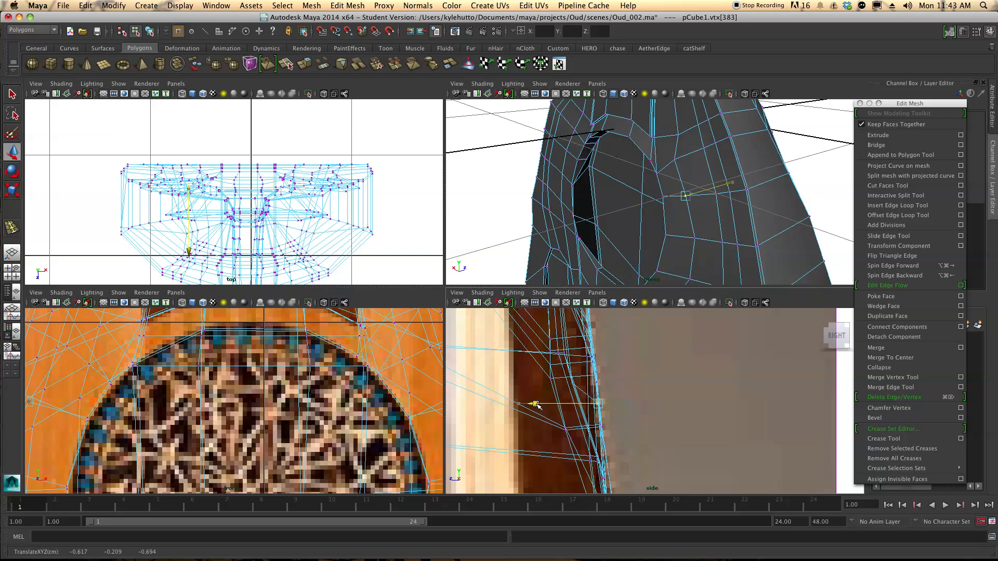
Move the next two vertices down the same left-side loop slightly outward in depth to follow the side profile
click(697, 238)
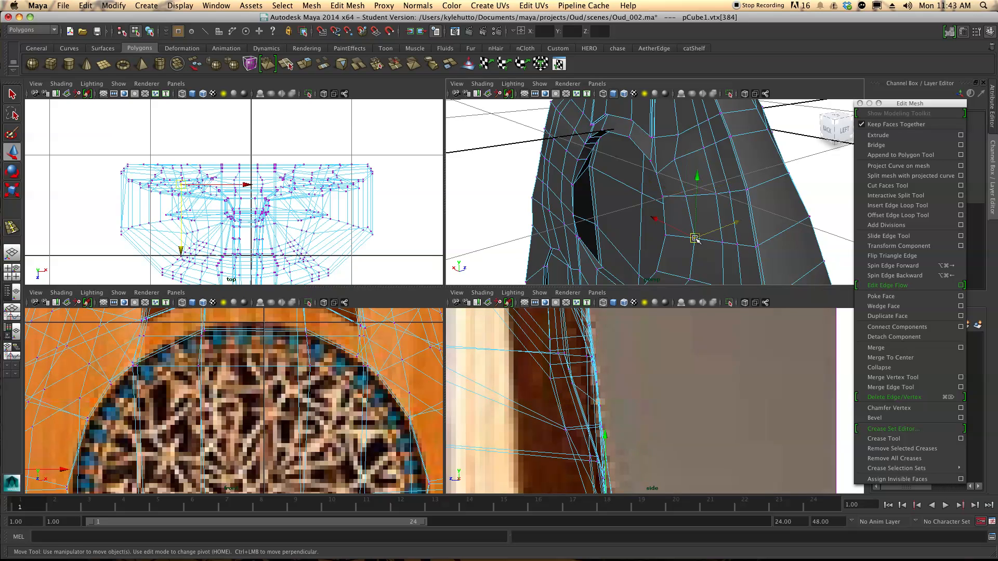
alt+middle_drag(545, 423, 538, 435)
drag(533, 426, 538, 424)
click(691, 280)
alt+middle_drag(546, 437, 530, 441)
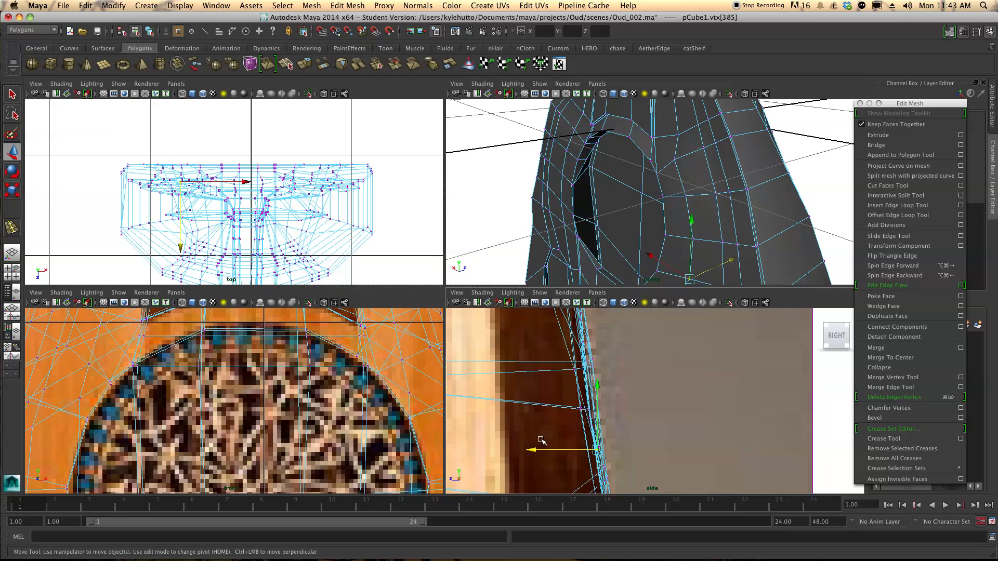
drag(532, 449, 539, 449)
Move the upper vertex of the next edge loop out, on the front view's left side, outward in depth
alt+drag(692, 209, 687, 166)
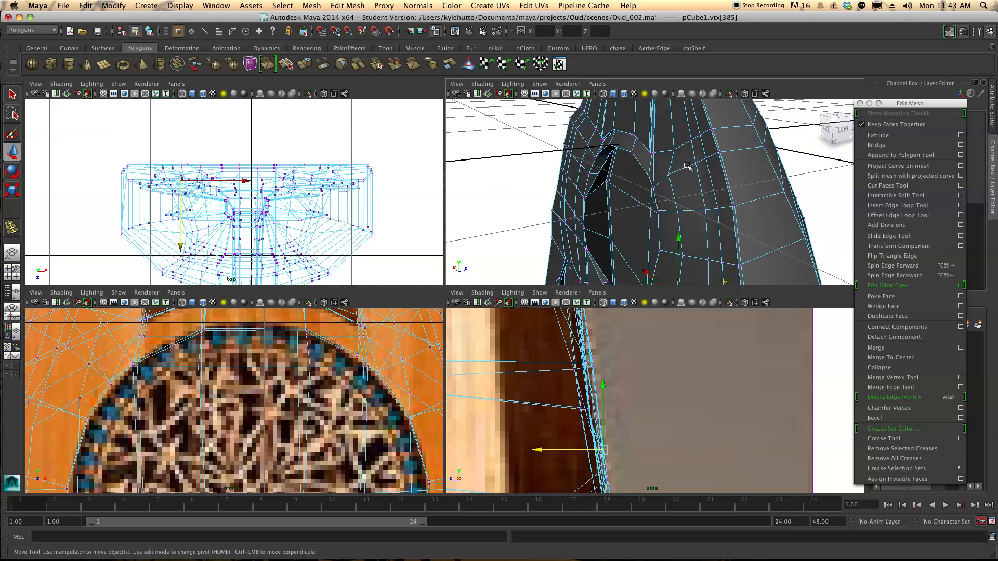
click(695, 164)
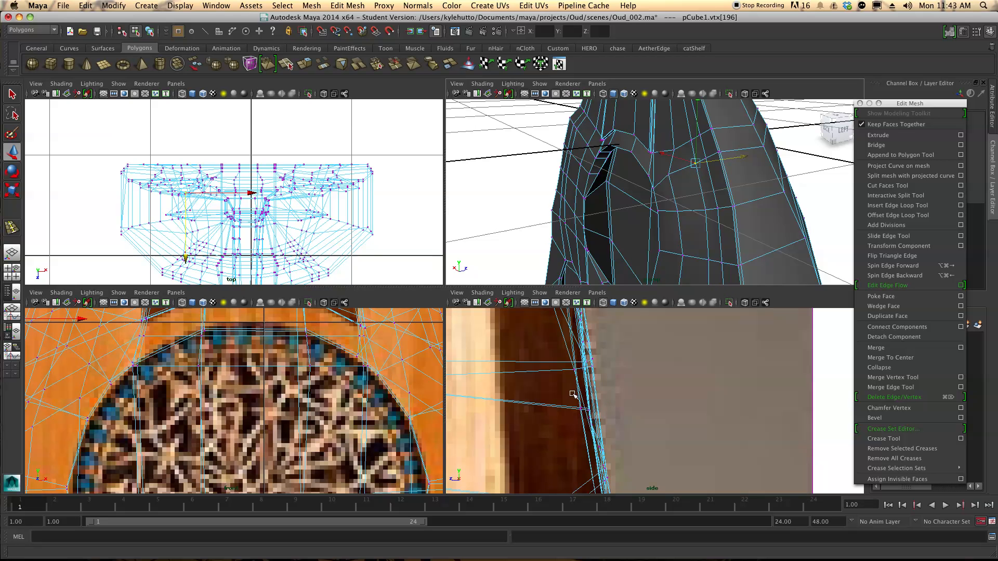
scroll(573, 394, down, 10)
scroll(575, 398, up, 5)
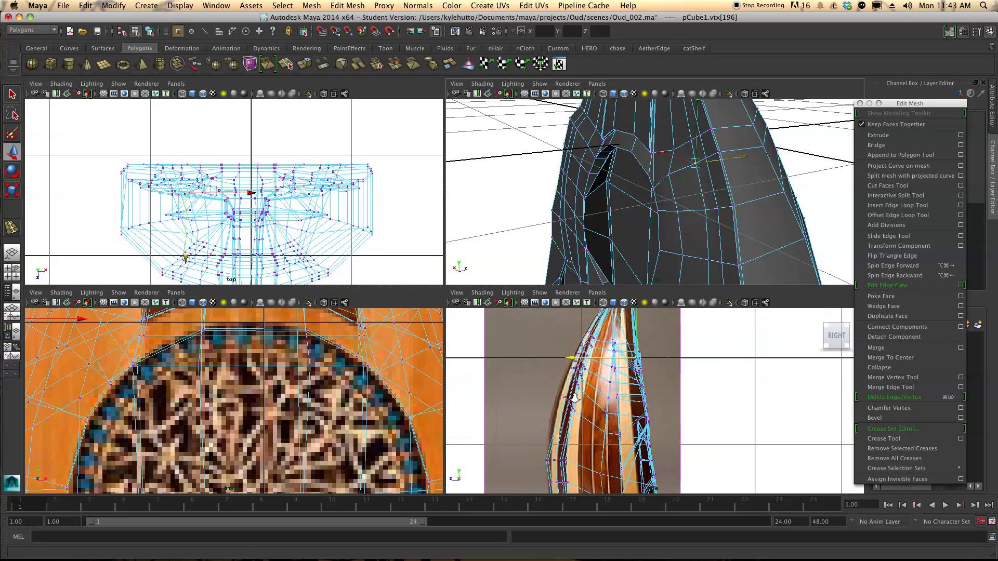
scroll(575, 398, up, 3)
drag(563, 340, 570, 340)
scroll(610, 349, up, 3)
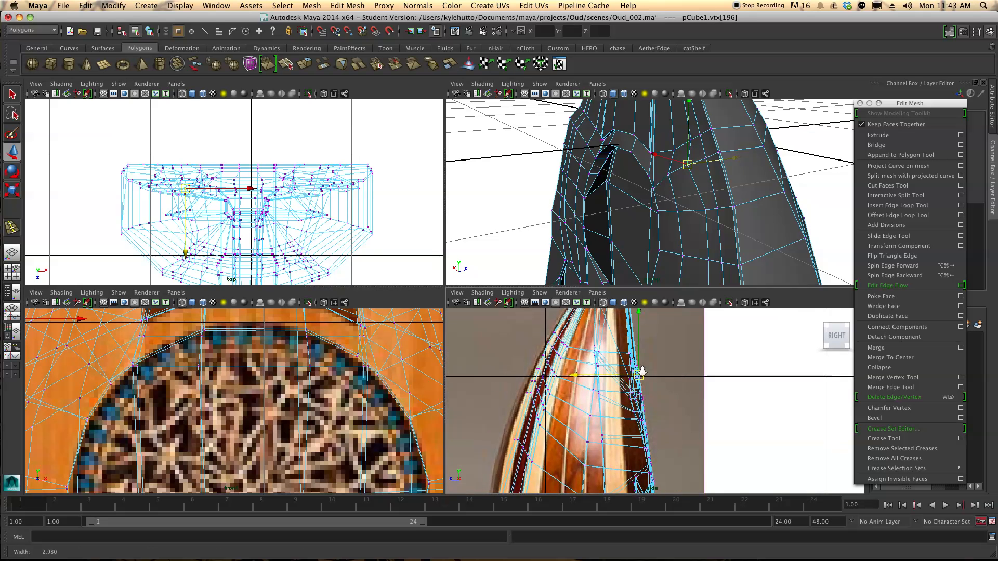
scroll(642, 370, up, 5)
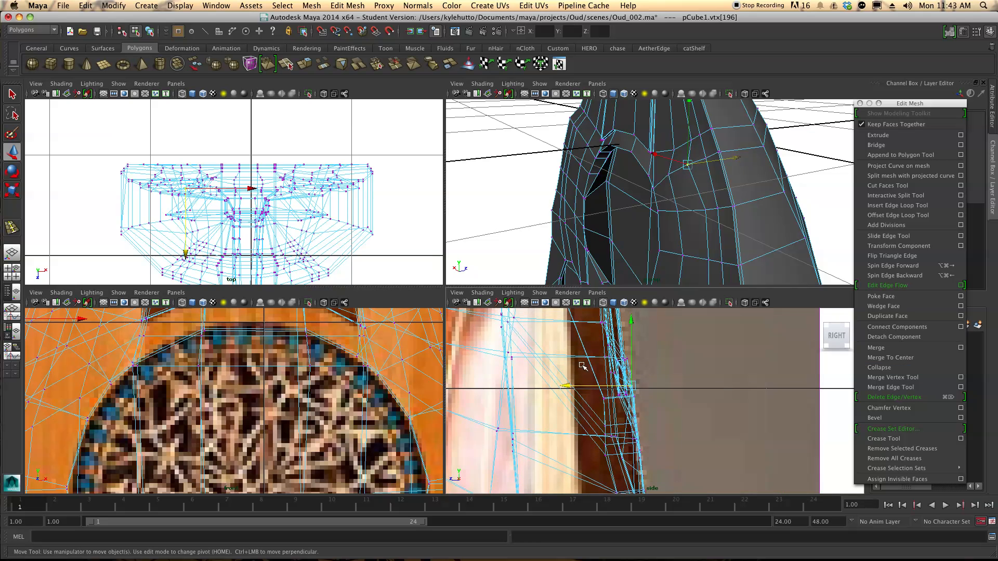
Try to move the soundboard vertex above the sound hole, on the front view's right side, outward in depth
click(601, 322)
drag(538, 327, 557, 327)
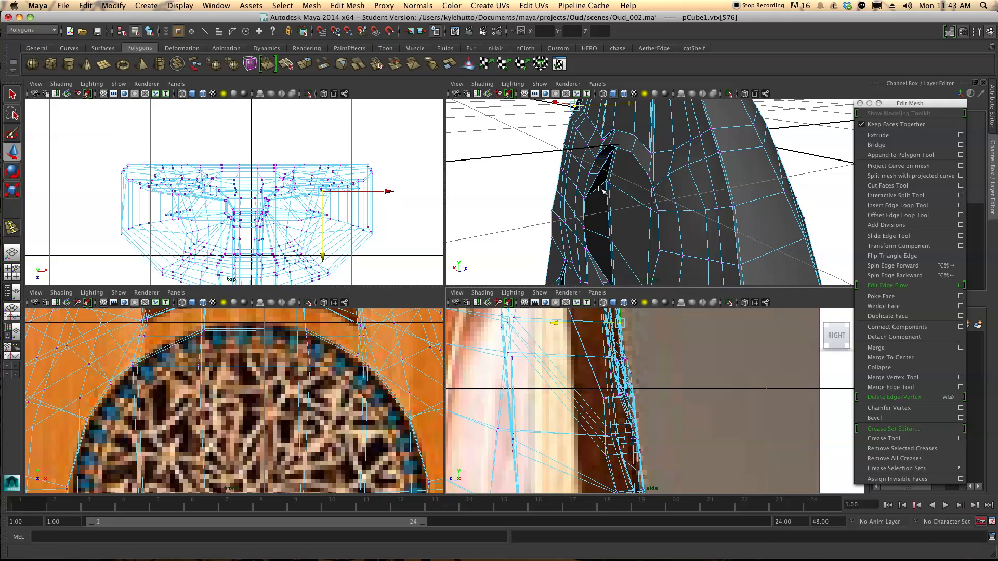
key(z)
alt+drag(675, 202, 689, 224)
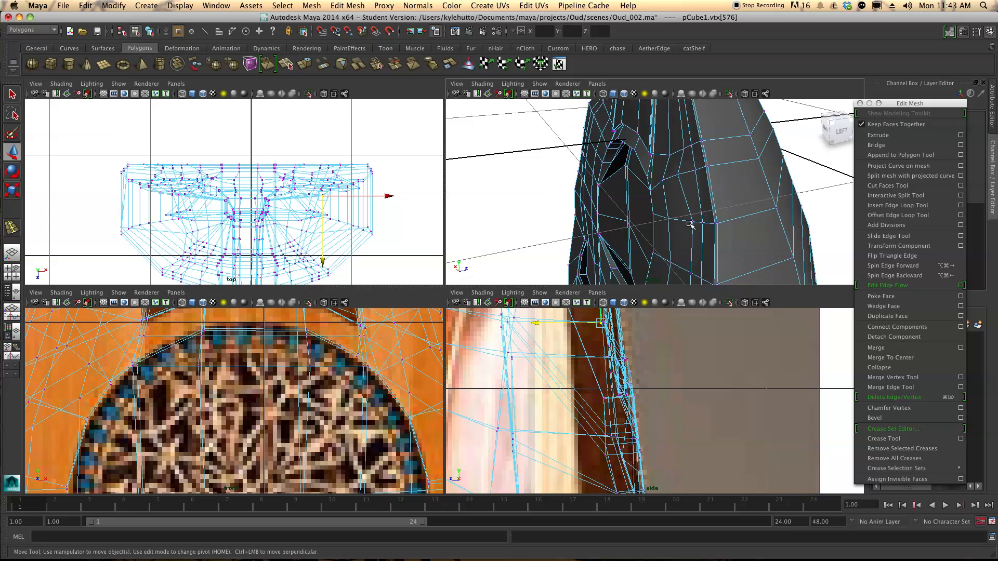
Move three successive soundboard vertices beside the sound hole, on the front view's left side, outward in depth to follow the side profile
click(693, 222)
drag(563, 461, 581, 461)
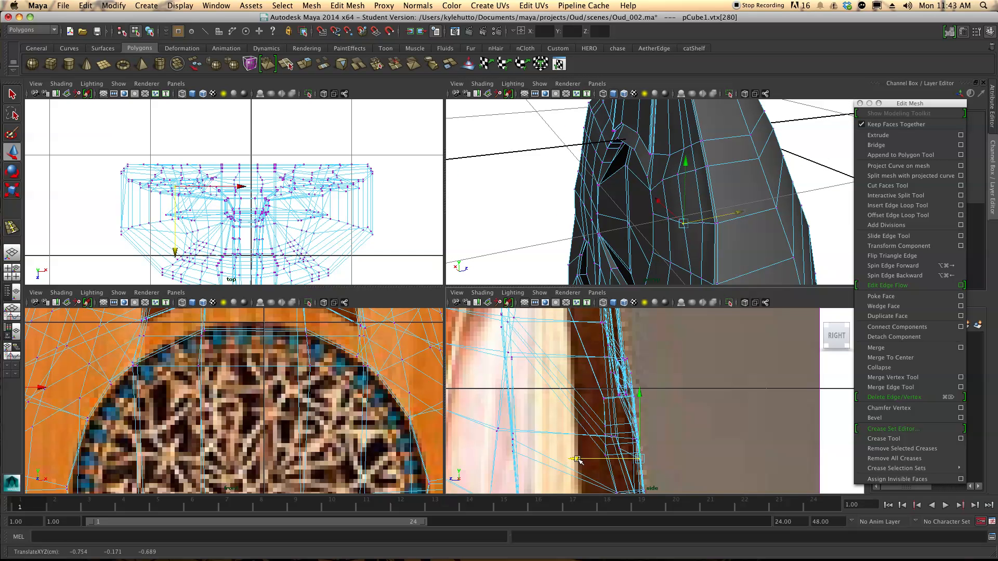
click(691, 272)
alt+middle_drag(660, 444, 640, 374)
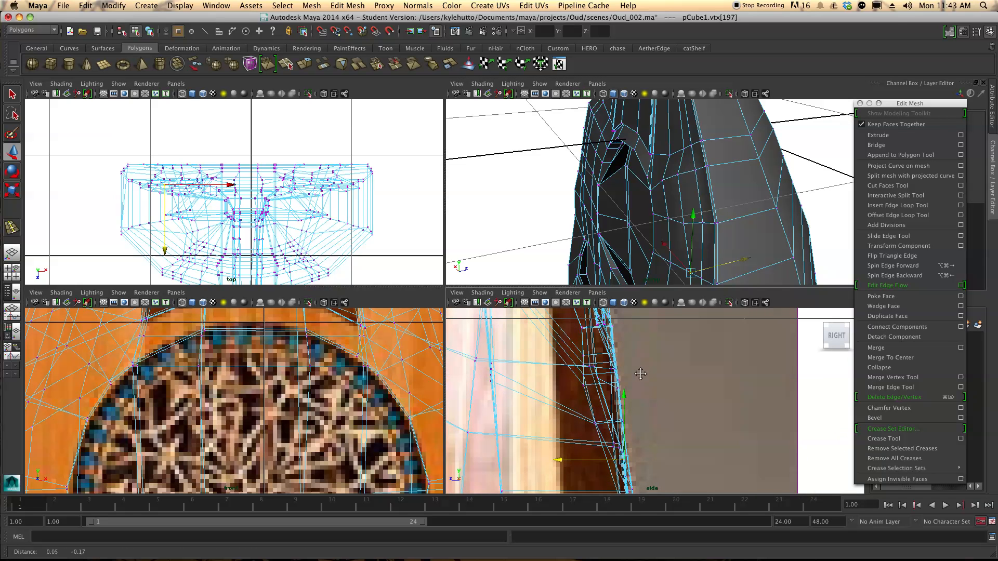
drag(559, 460, 561, 461)
alt+drag(660, 253, 649, 224)
click(661, 246)
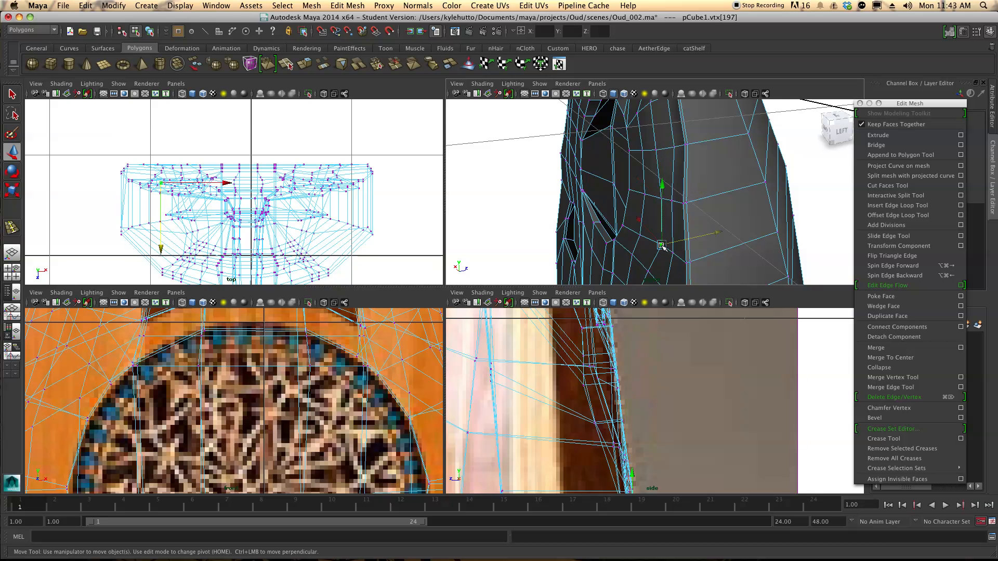
alt+middle_drag(586, 476, 575, 487)
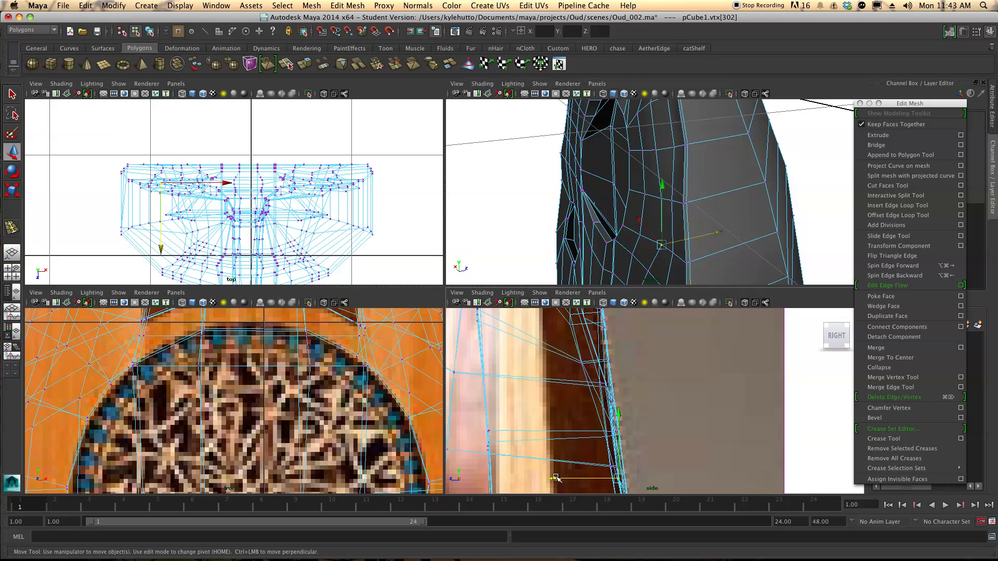
alt+drag(656, 243, 639, 229)
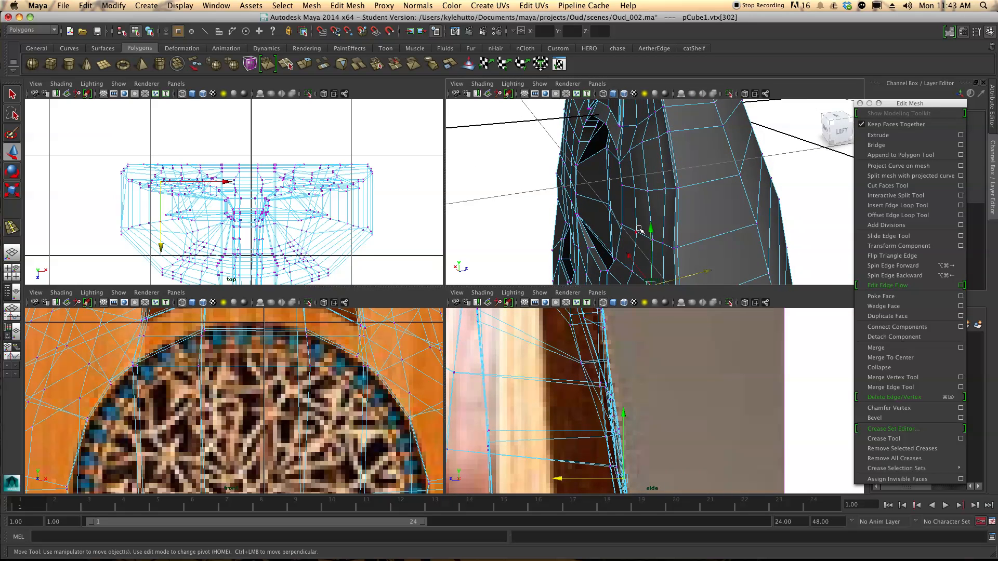
Move three vertices down the next edge loop out, on the front view's left side, outward in depth
alt+drag(629, 164, 681, 144)
click(691, 140)
key(f)
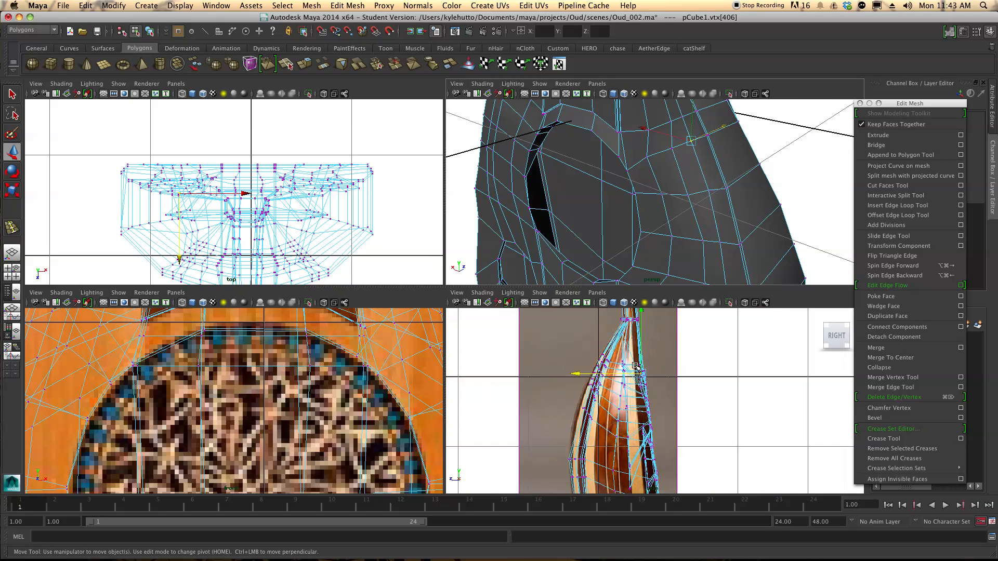
scroll(609, 376, up, 4)
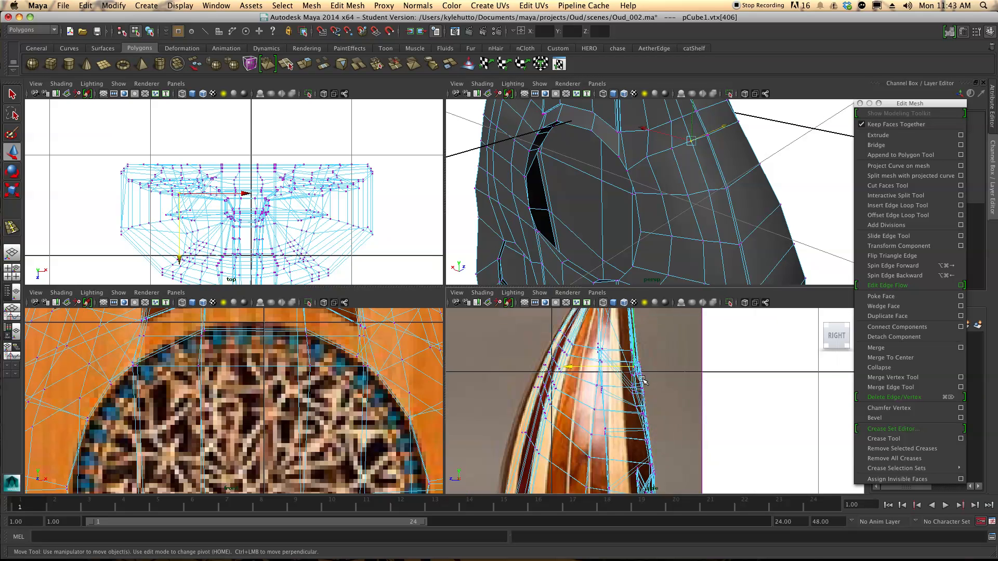
drag(561, 354, 568, 355)
click(710, 190)
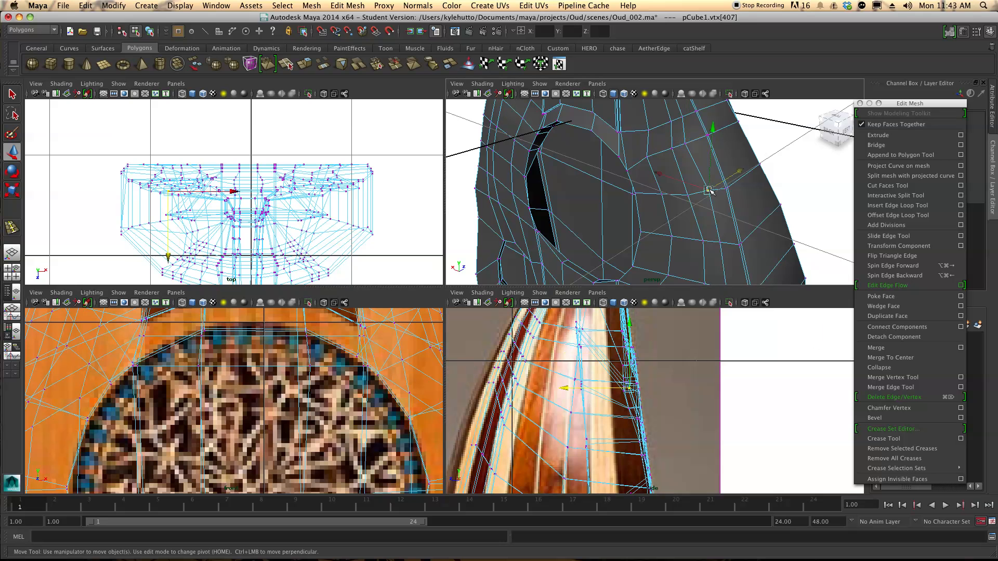
drag(566, 387, 573, 387)
click(709, 241)
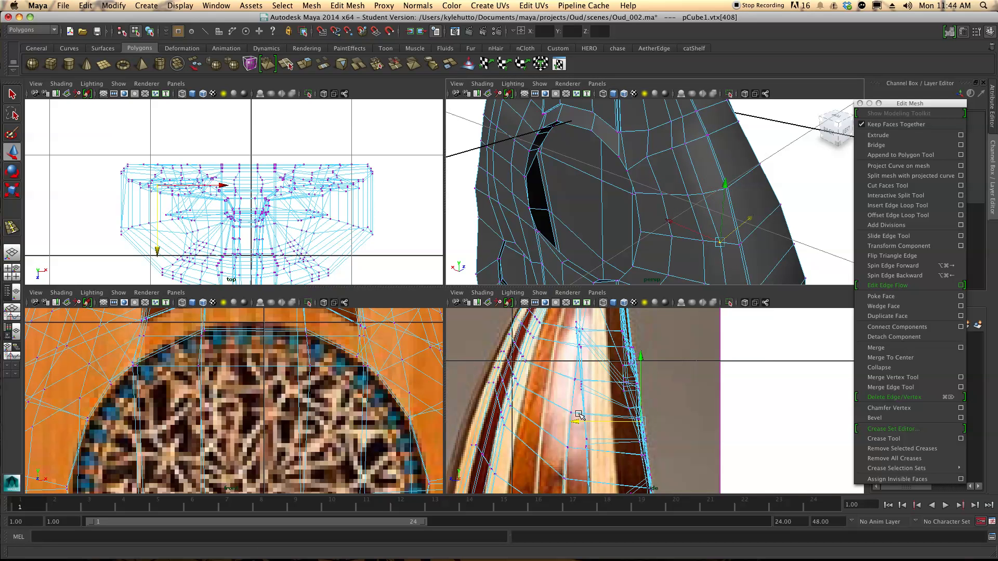
drag(577, 423, 579, 423)
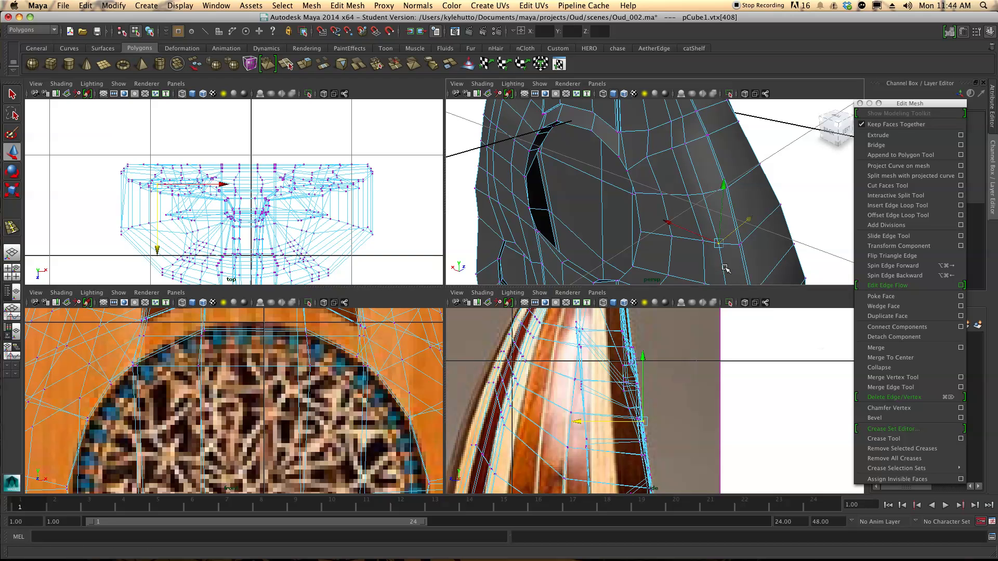
Adjust the depth of the upper vertices along the soundboard's outer edge, on the front view's left side, to match the side profile
alt+drag(727, 135, 658, 137)
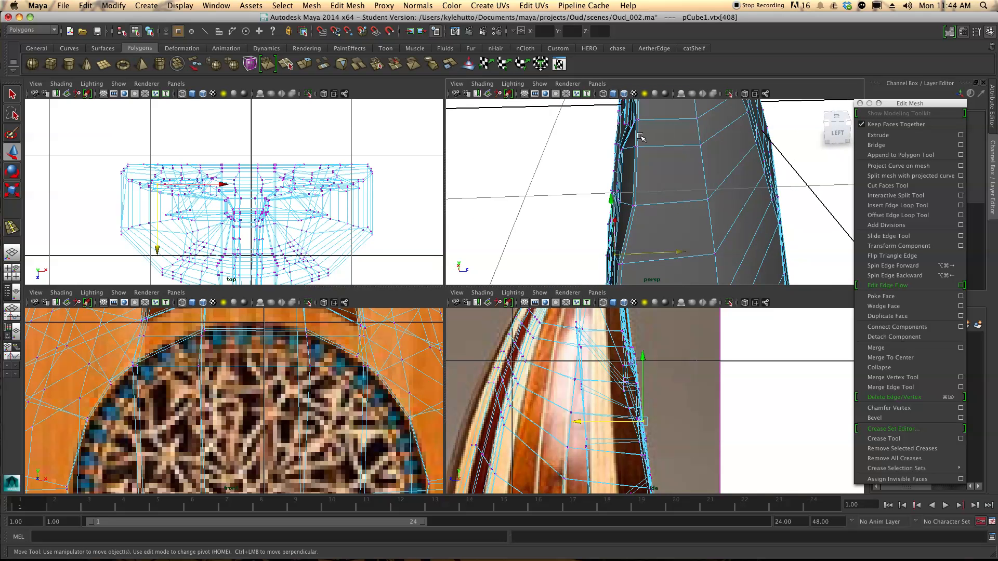
scroll(642, 137, up, 3)
alt+middle_drag(640, 136, 639, 180)
alt+drag(638, 181, 645, 183)
click(651, 186)
drag(574, 349, 567, 352)
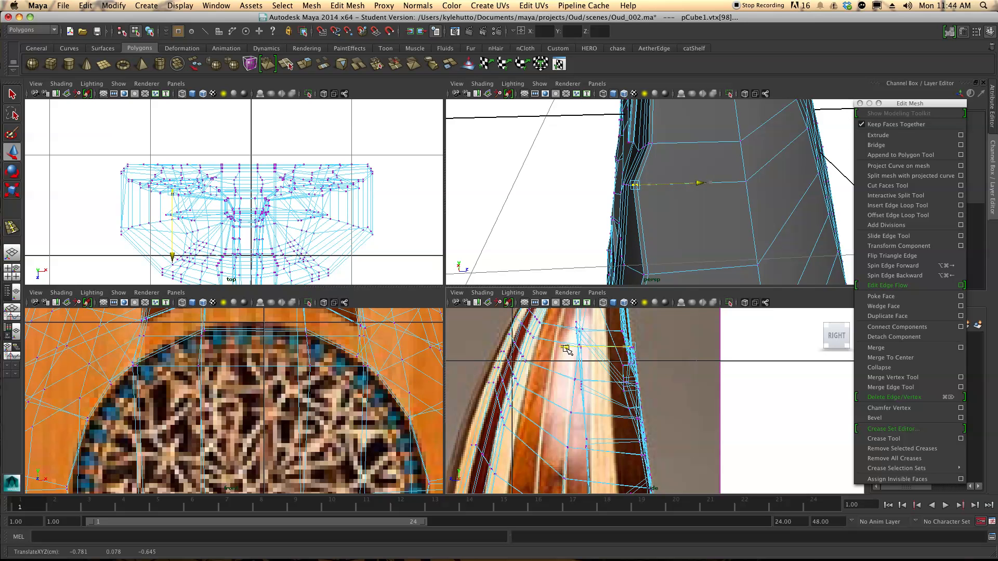
click(644, 274)
drag(569, 384, 579, 384)
Move the next vertices down the soundboard's left outer edge slightly outward in depth
middle_drag(646, 235, 650, 199)
alt+middle_drag(694, 234, 705, 154)
drag(633, 208, 646, 213)
alt+middle_drag(642, 437, 624, 380)
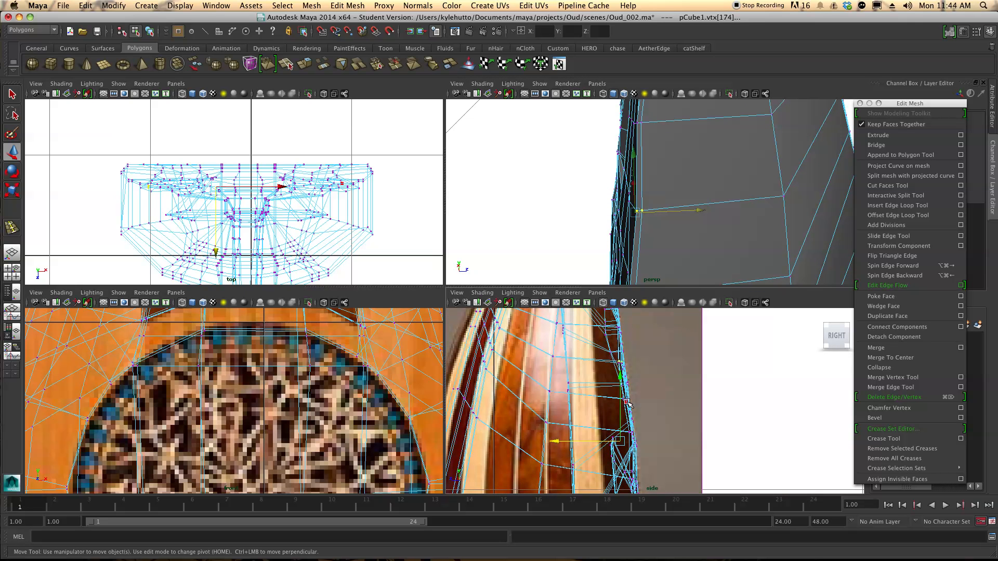
middle_click(674, 201)
alt+drag(674, 202, 712, 218)
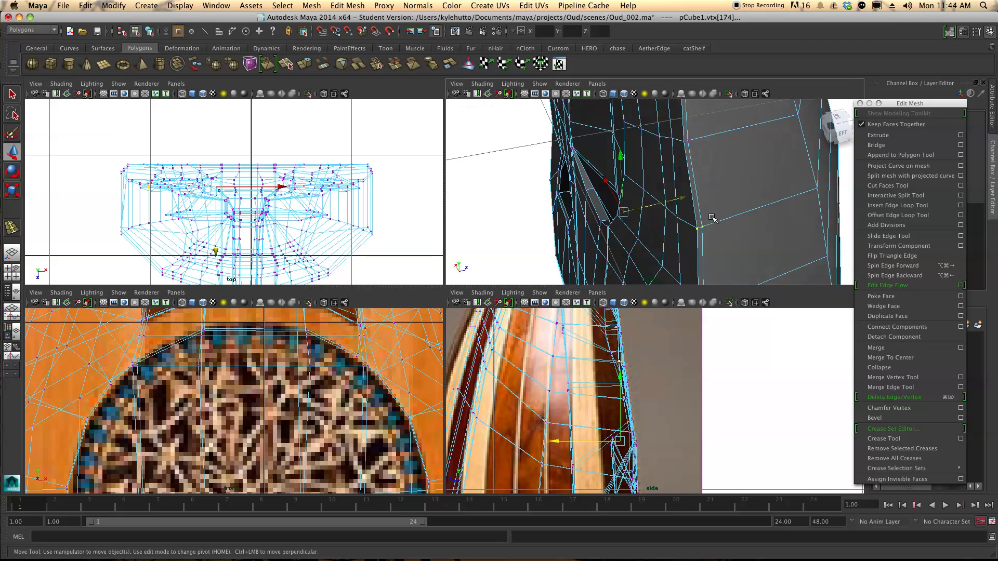
click(704, 227)
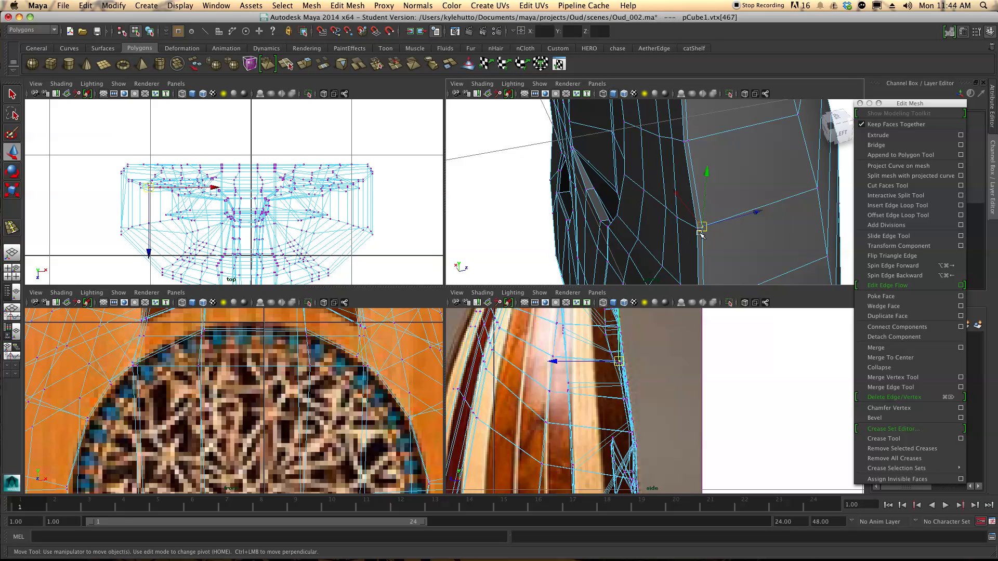
alt+drag(702, 232, 718, 245)
click(723, 253)
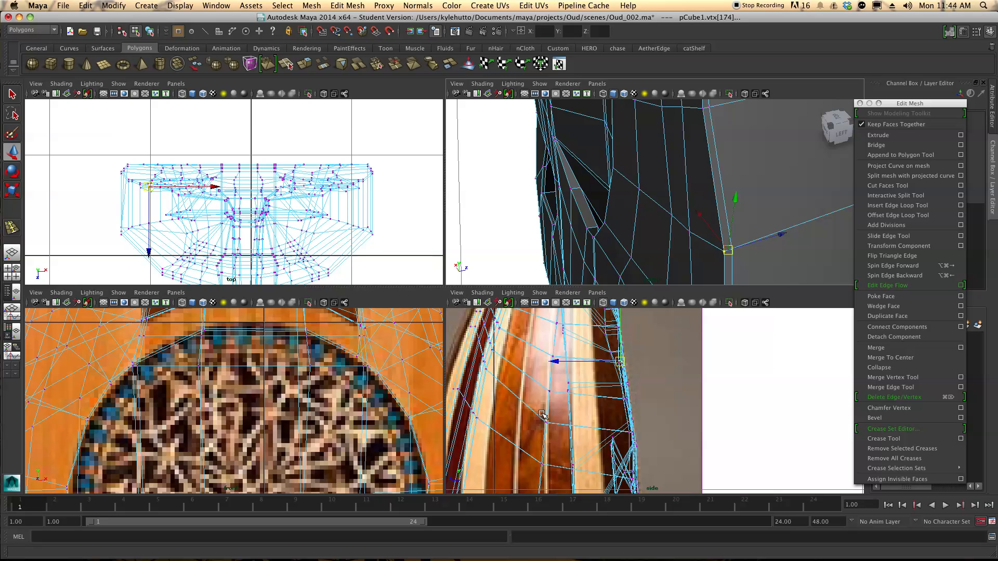
drag(554, 362, 556, 362)
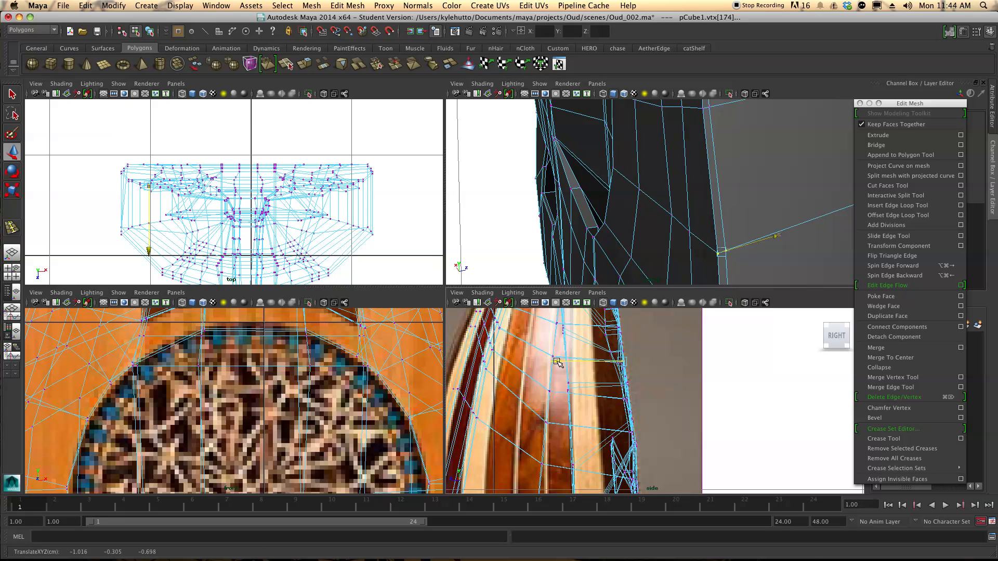
Nudge the outer edge vertex on the soundboard's opposite side slightly in depth
scroll(634, 254, down, 15)
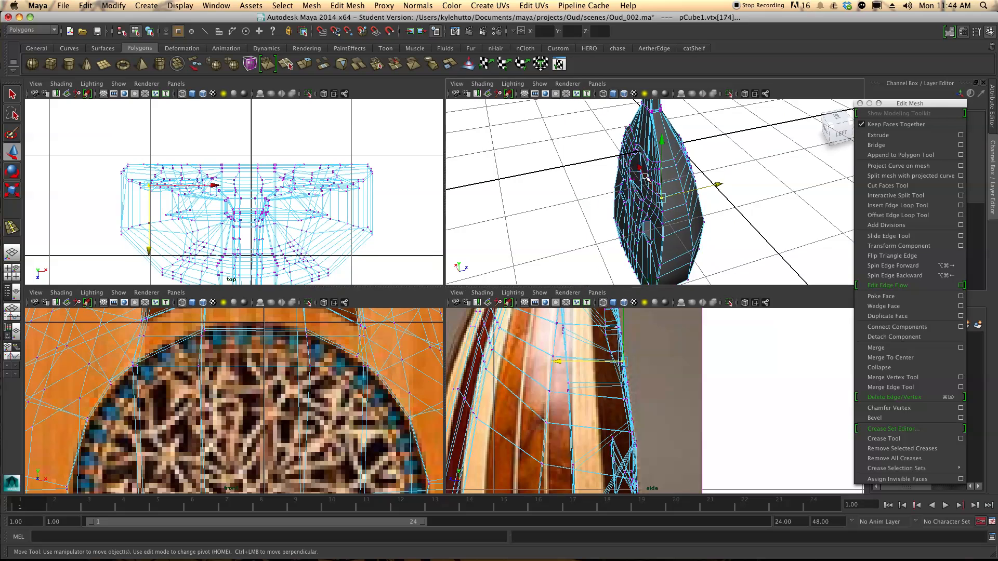
alt+drag(648, 167, 753, 220)
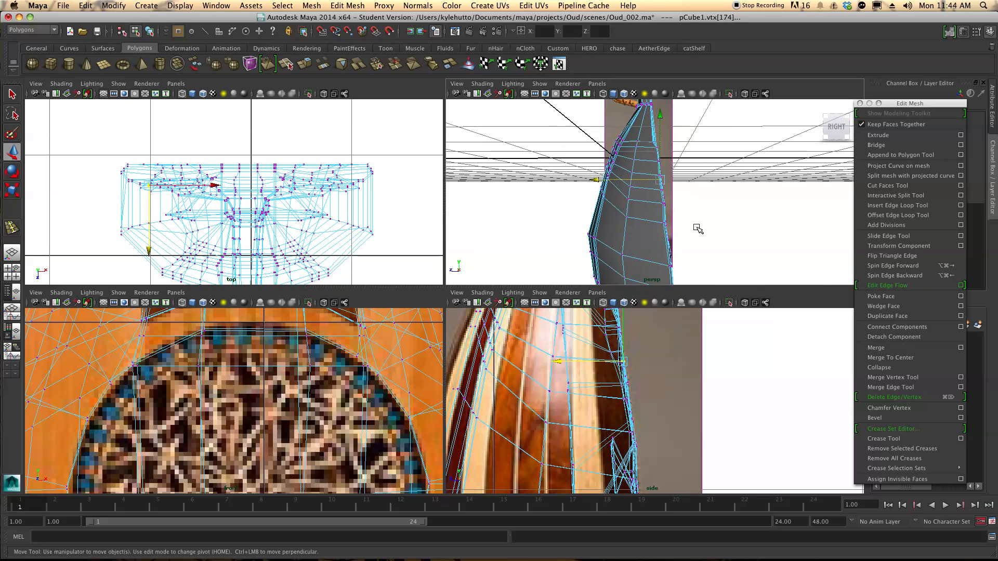
scroll(697, 226, up, 10)
alt+drag(694, 217, 662, 219)
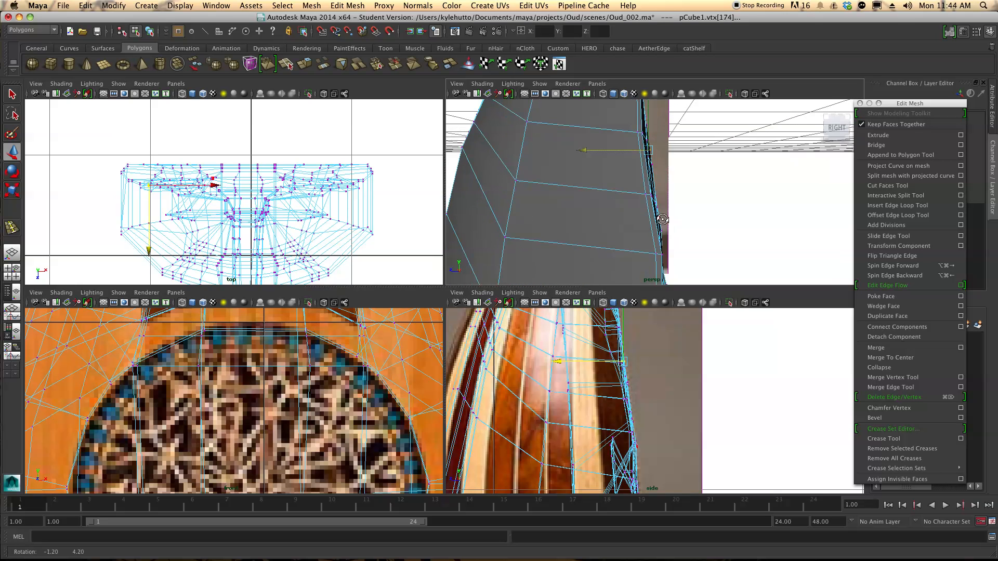
click(656, 259)
drag(624, 253, 623, 254)
Insert an edge loop lengthwise down the middle of the neck and pegbox
alt+drag(674, 214, 637, 205)
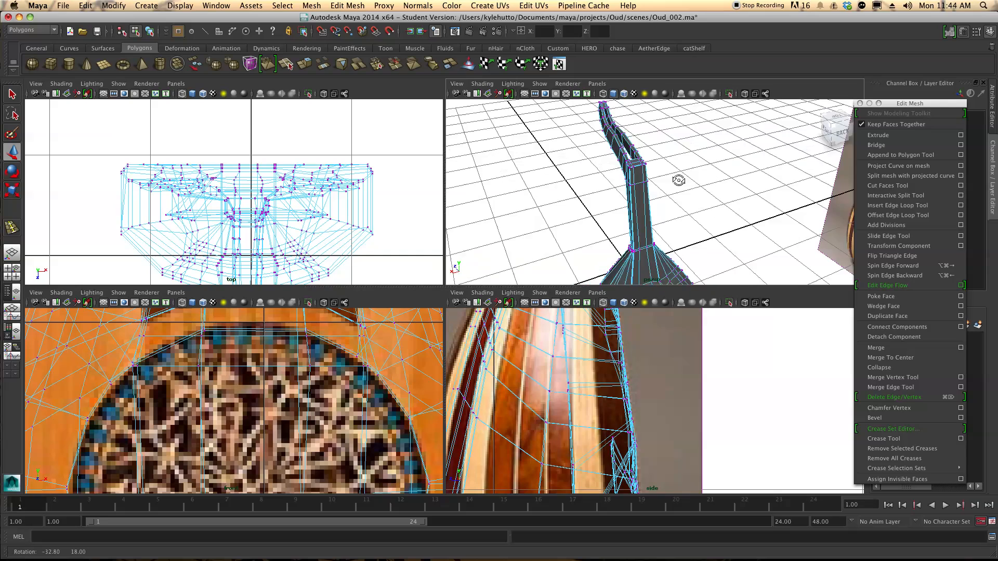
alt+drag(702, 207, 762, 219)
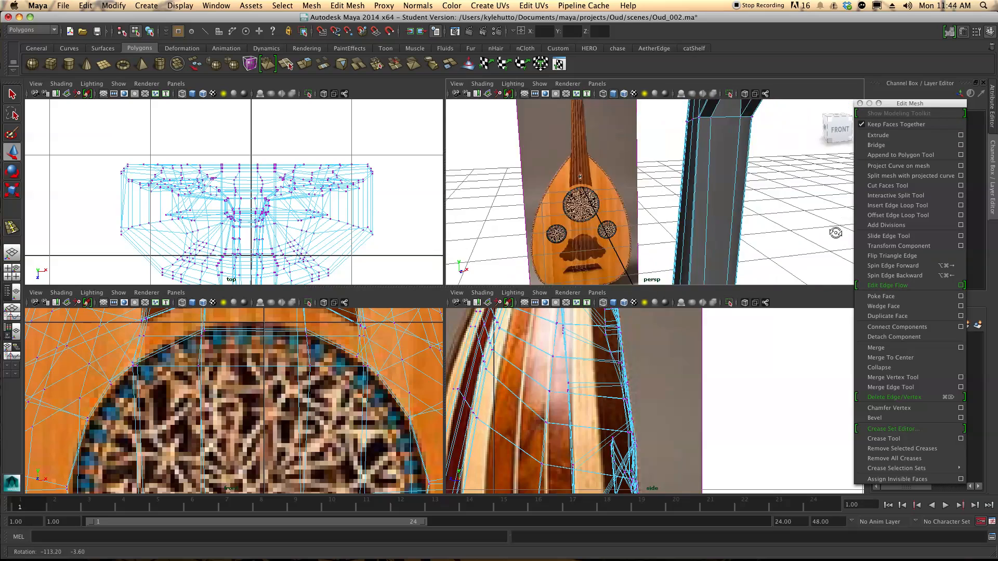
alt+drag(650, 212, 692, 205)
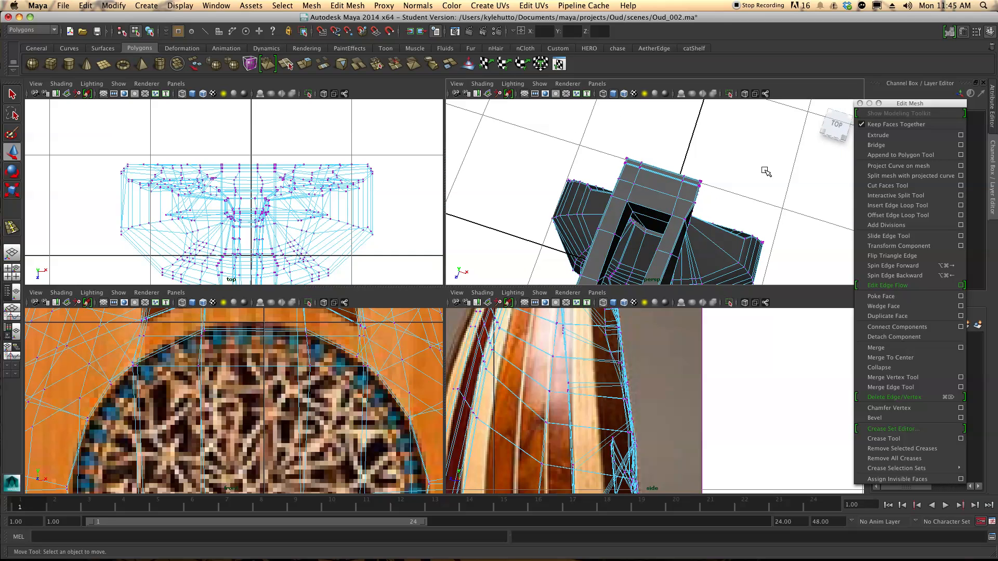
click(897, 206)
drag(647, 215, 676, 218)
alt+middle_drag(708, 230, 698, 220)
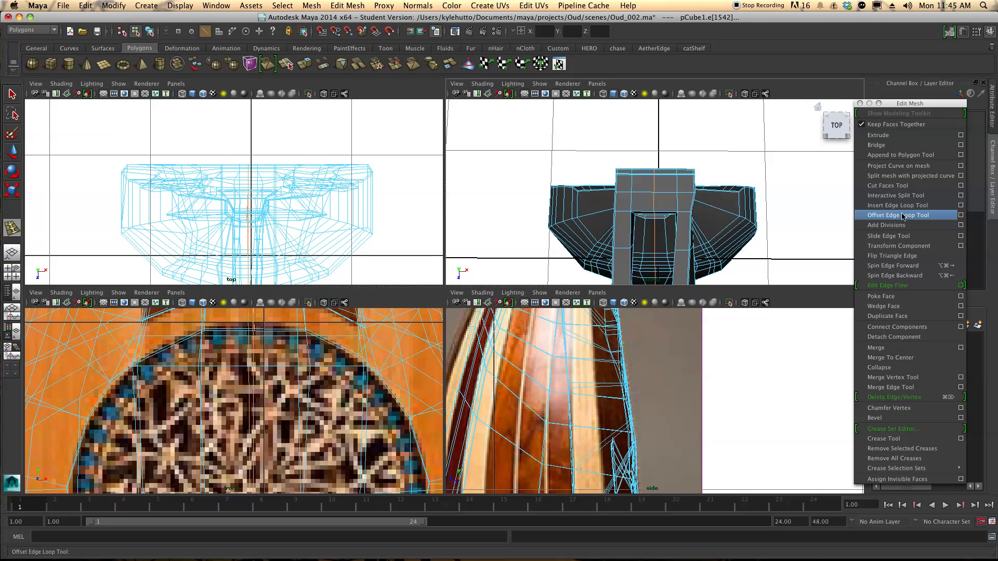
Try to slide the new middle edge loop with the Slide Edge Tool
click(900, 236)
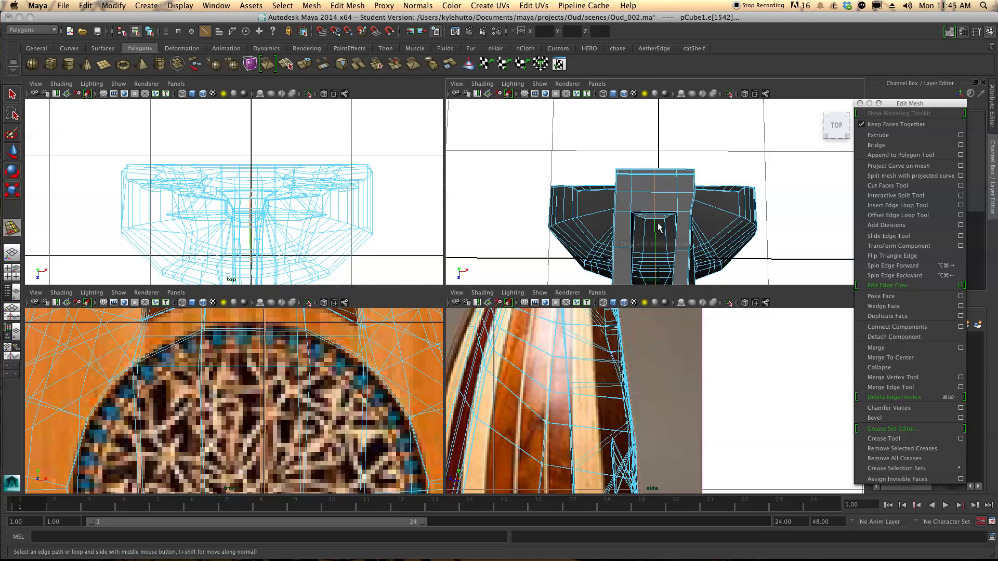
alt+drag(659, 227, 628, 219)
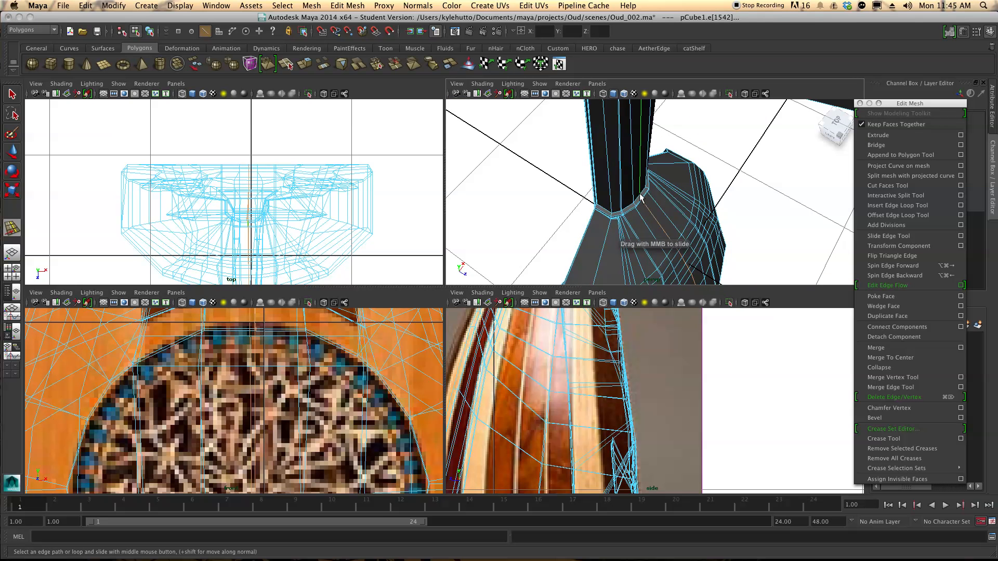
key(q)
Select the middle loop's edges along the back of the neck and ready them for moving
alt+drag(644, 205, 650, 240)
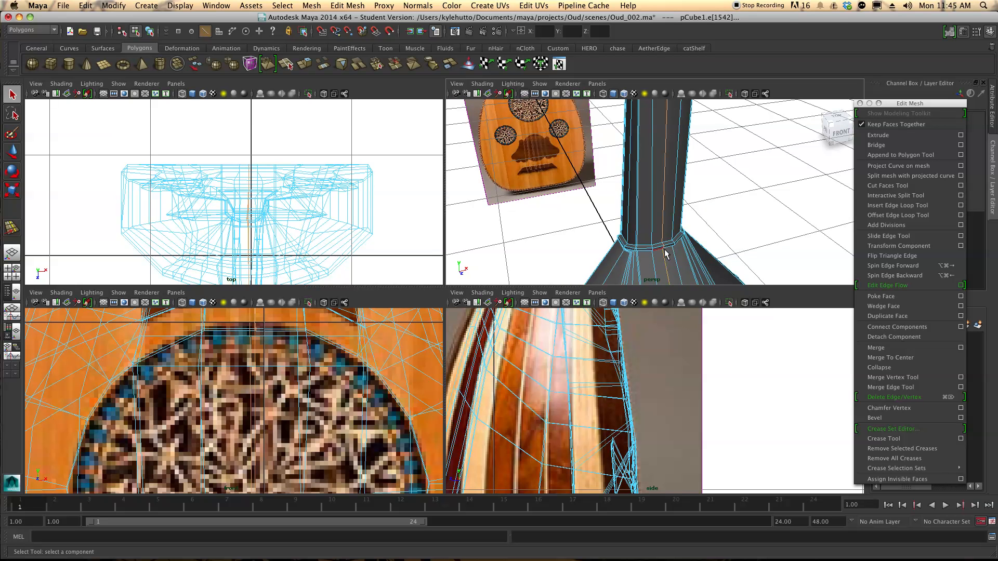
click(663, 244)
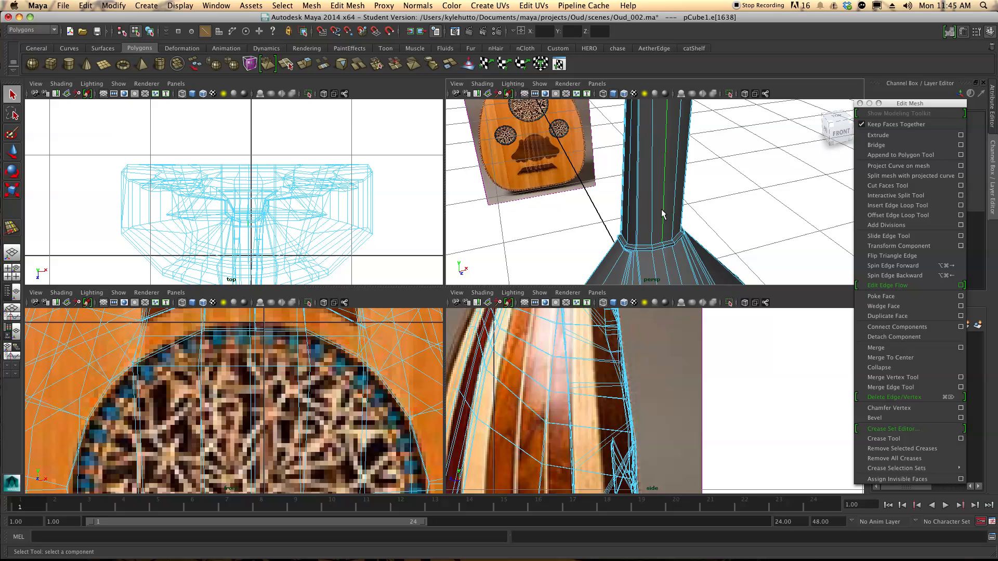
mouse_move(658, 204)
alt+mouse_down()
mouse_move(636, 189)
mouse_move(629, 132)
mouse_move(661, 245)
mouse_move(645, 216)
alt+mouse_up()
shift+click(638, 134)
key(w)
scroll(629, 186, up, 5)
alt+drag(561, 205, 577, 217)
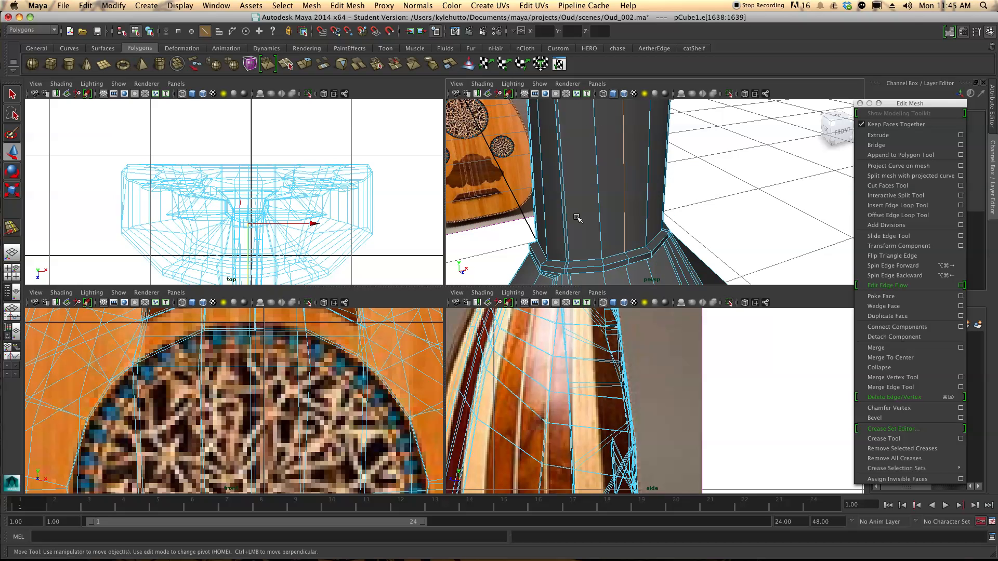
Extend the middle loop's edge selection down the back of the neck and across the joint with the body
click(632, 263)
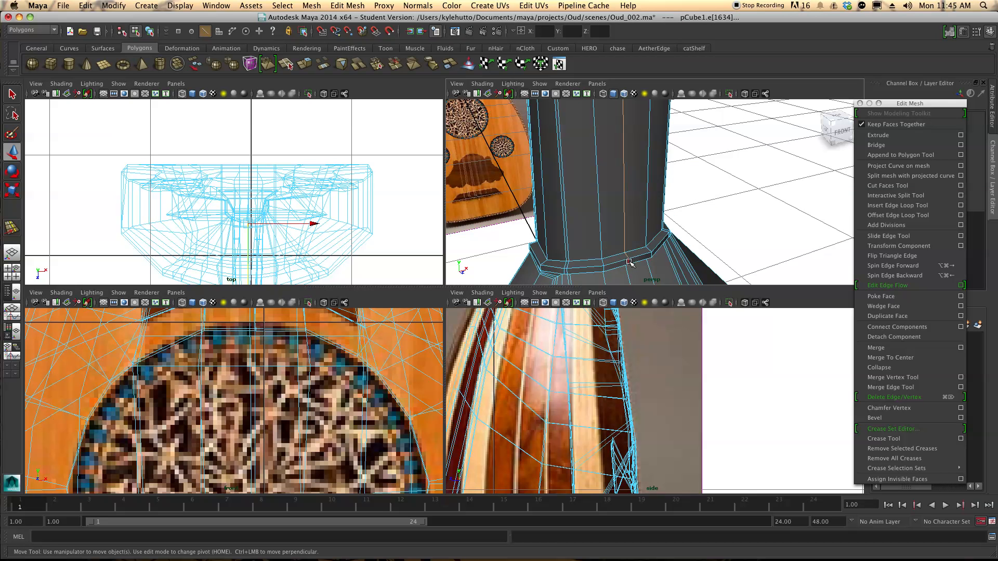
alt+drag(643, 271, 615, 215)
shift+click(588, 212)
scroll(594, 227, up, 10)
key(bracketleft)
key(bracketleft)
scroll(592, 231, up, 5)
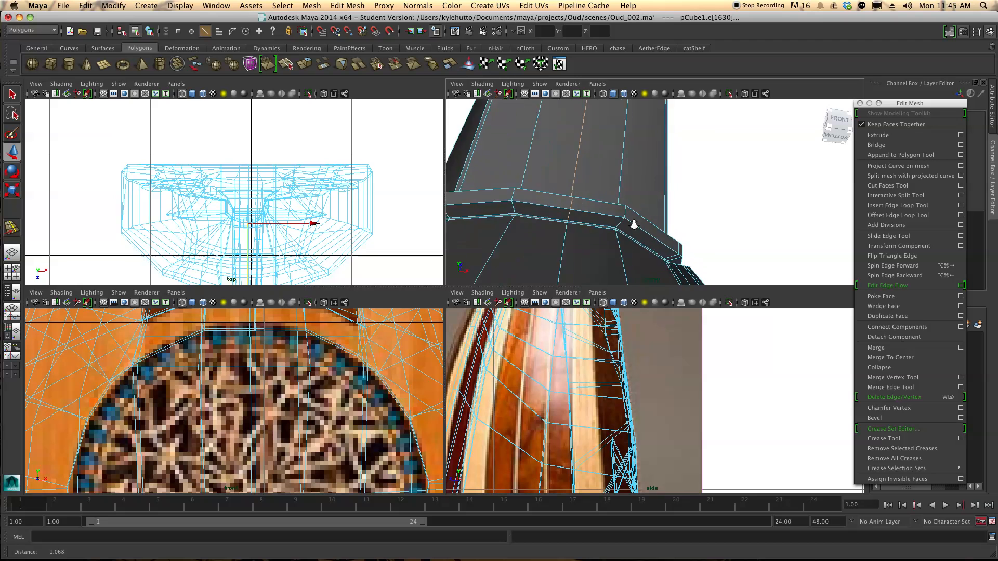
click(506, 243)
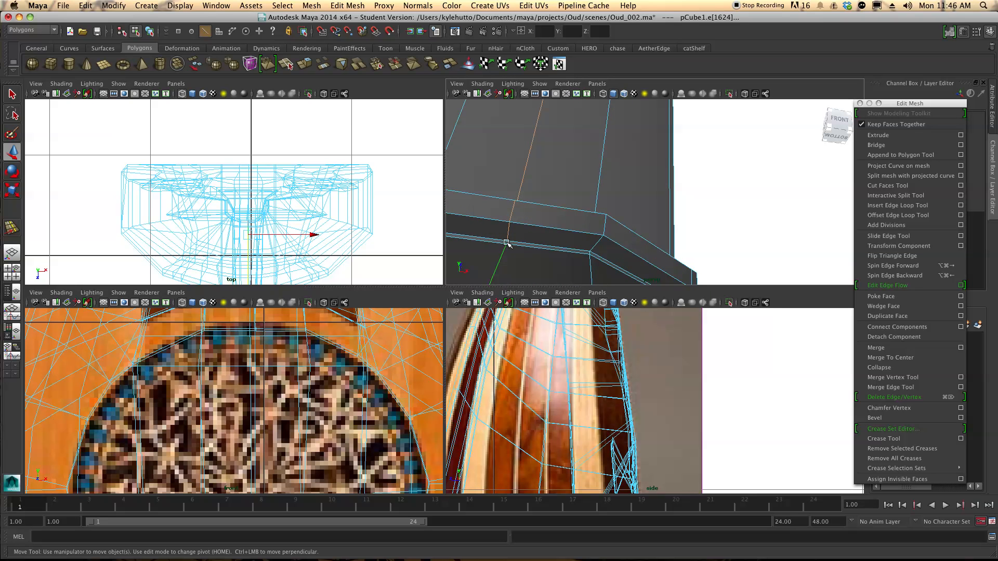
scroll(511, 244, up, 5)
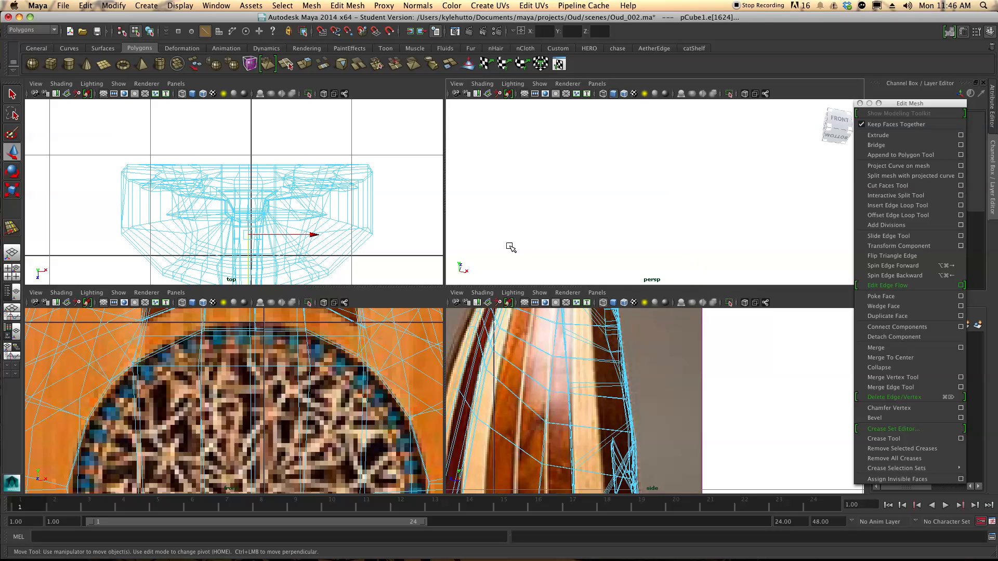
scroll(520, 242, down, 5)
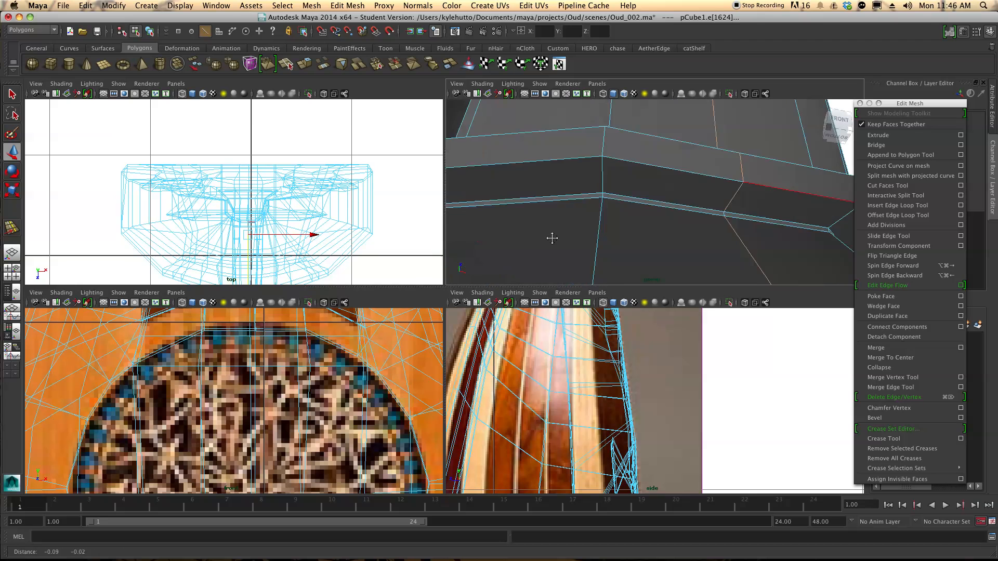
alt+middle_drag(545, 236, 485, 247)
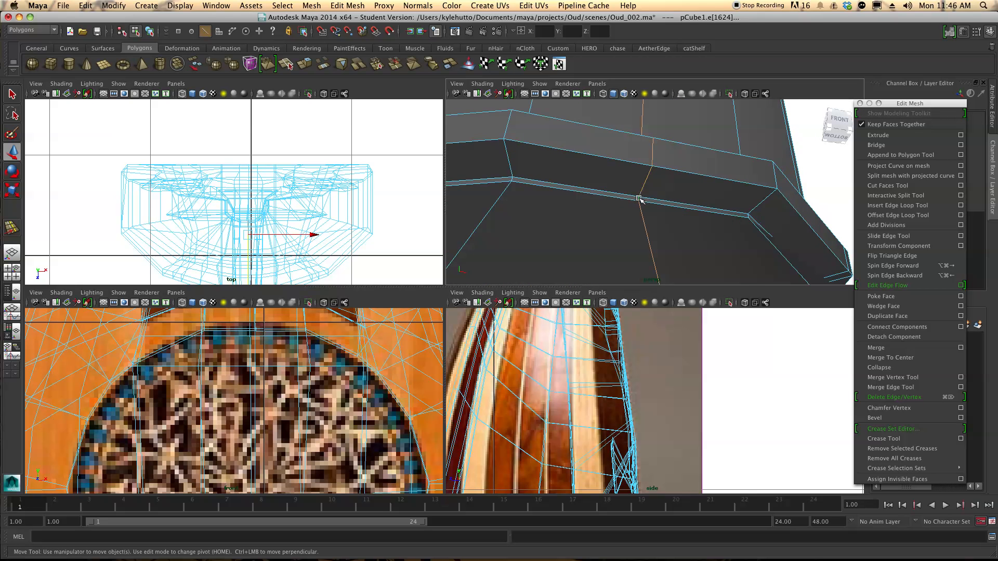
Move the selected middle-loop edges slightly outward in depth to round the back of the neck
scroll(646, 211, down, 4)
alt+drag(645, 211, 765, 233)
alt+middle_drag(798, 224, 722, 212)
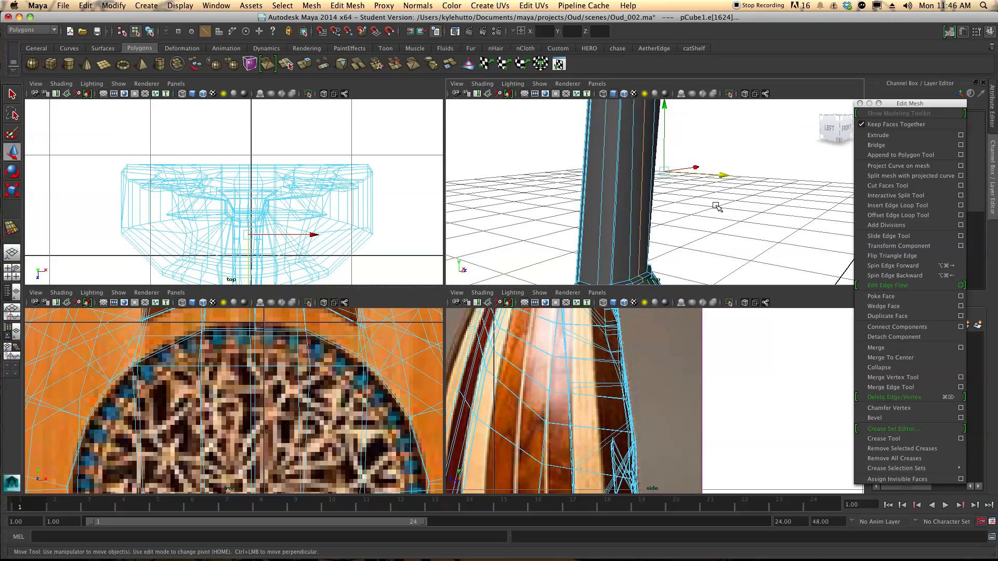
drag(721, 175, 722, 175)
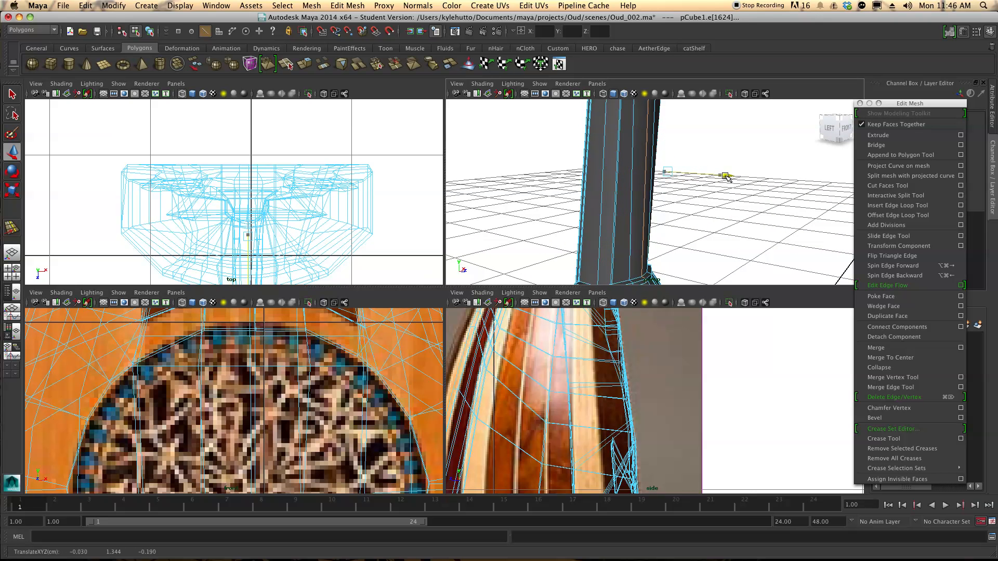
Inspect the adjusted neck, its joint with the body and the overall oud shape from several angles
scroll(684, 237, down, 4)
alt+drag(684, 237, 664, 325)
alt+middle_drag(683, 254, 690, 186)
alt+drag(690, 186, 713, 186)
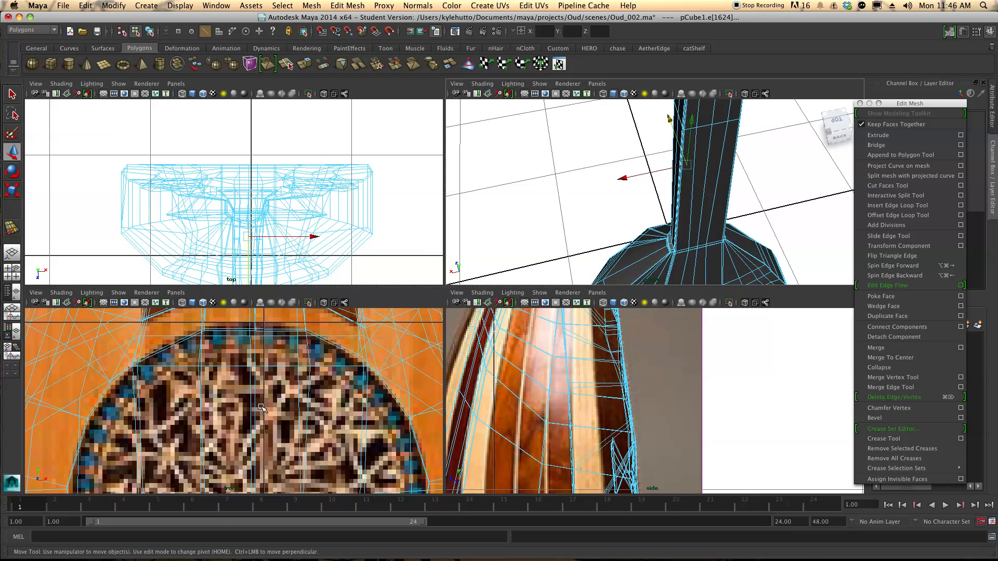
scroll(262, 402, down, 6)
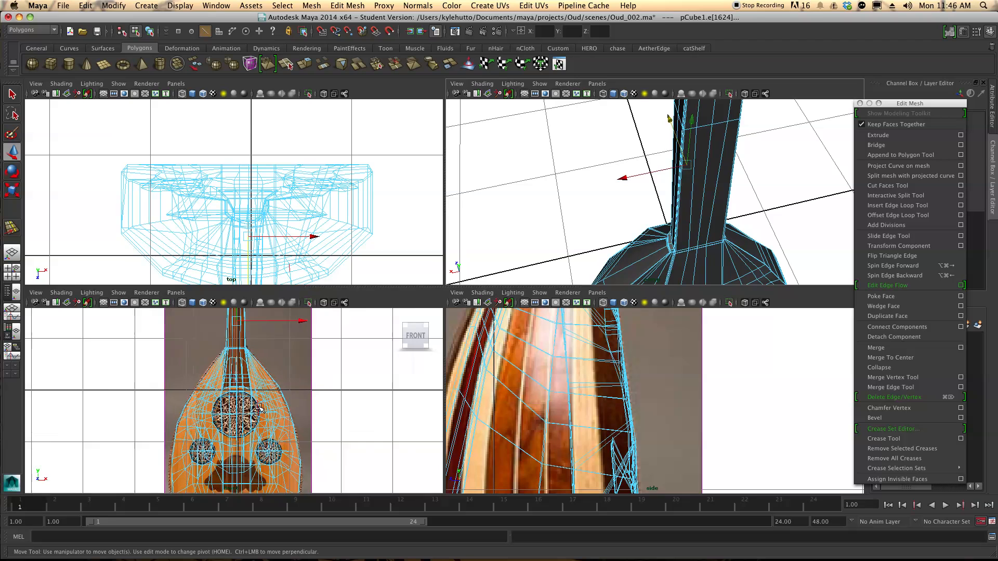
scroll(277, 402, down, 3)
scroll(277, 401, up, 5)
scroll(277, 402, down, 5)
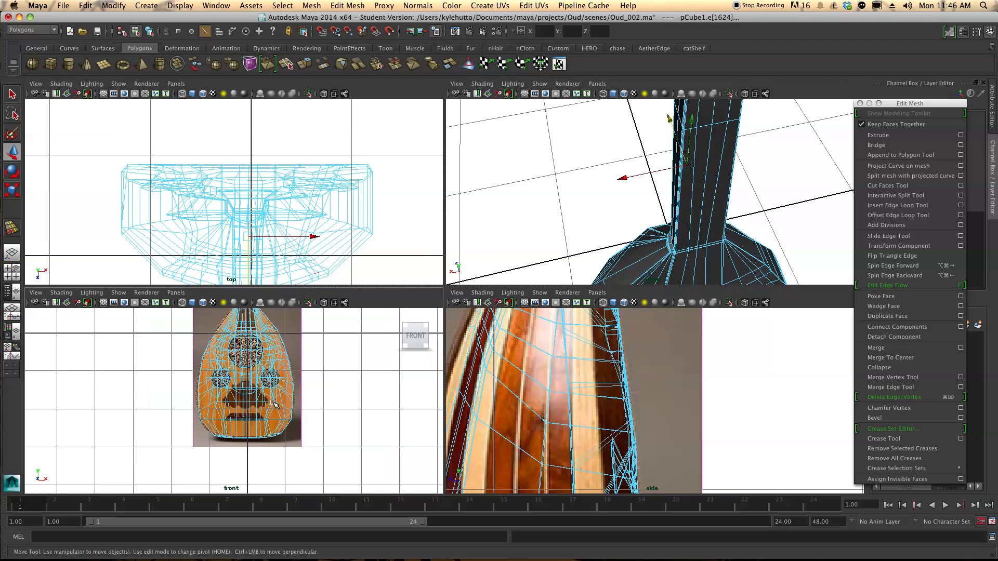
scroll(709, 257, down, 7)
alt+drag(671, 262, 616, 205)
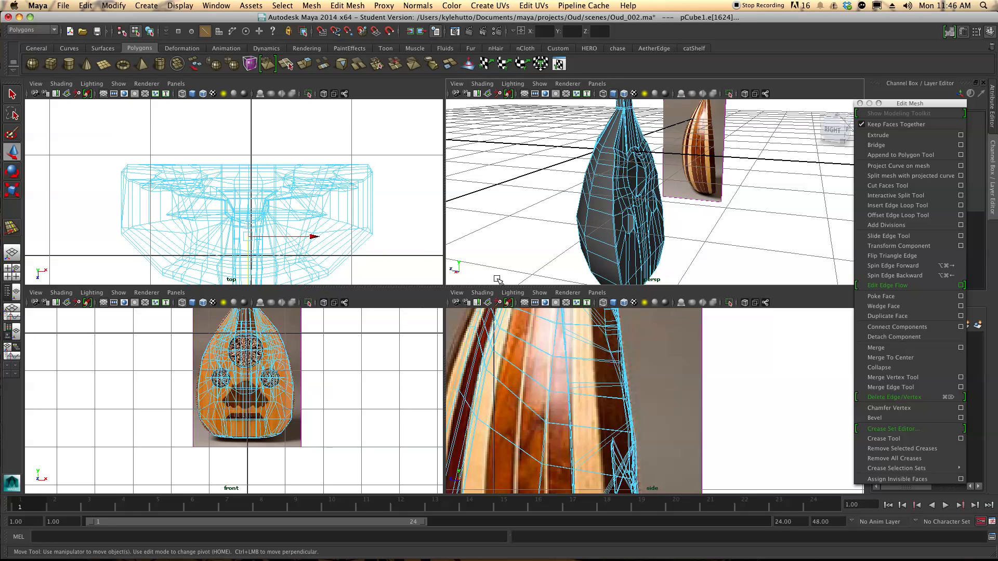
Create a thin polygon cube over the middle of the dark pick guard, just in front of the soundboard
scroll(247, 416, up, 6)
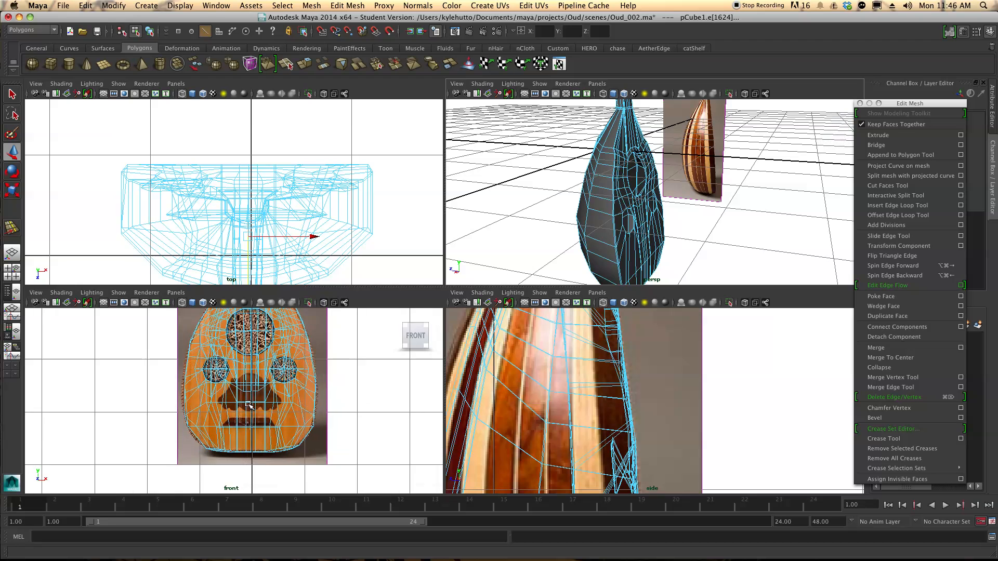
scroll(248, 405, up, 3)
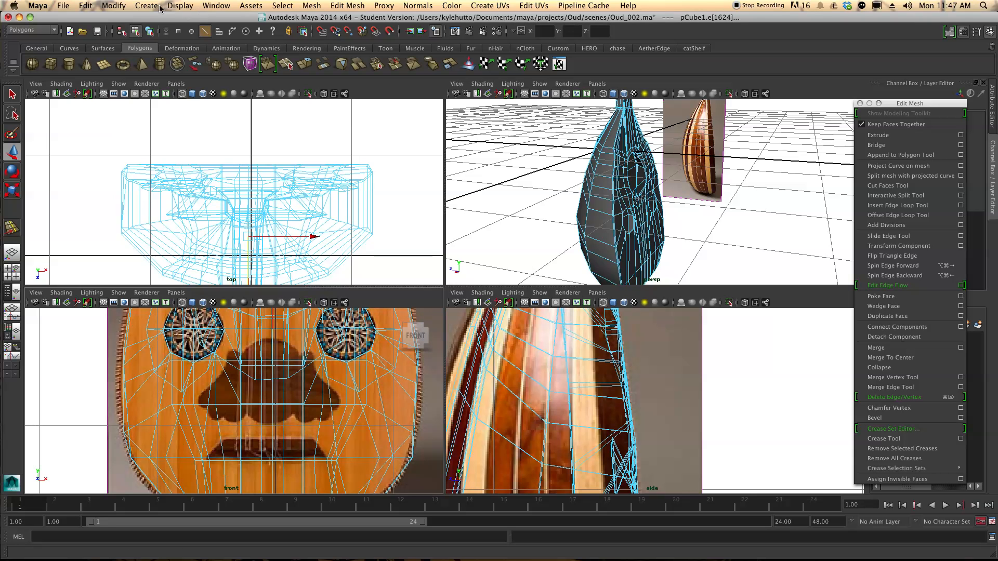
click(146, 6)
mouse_move(159, 34)
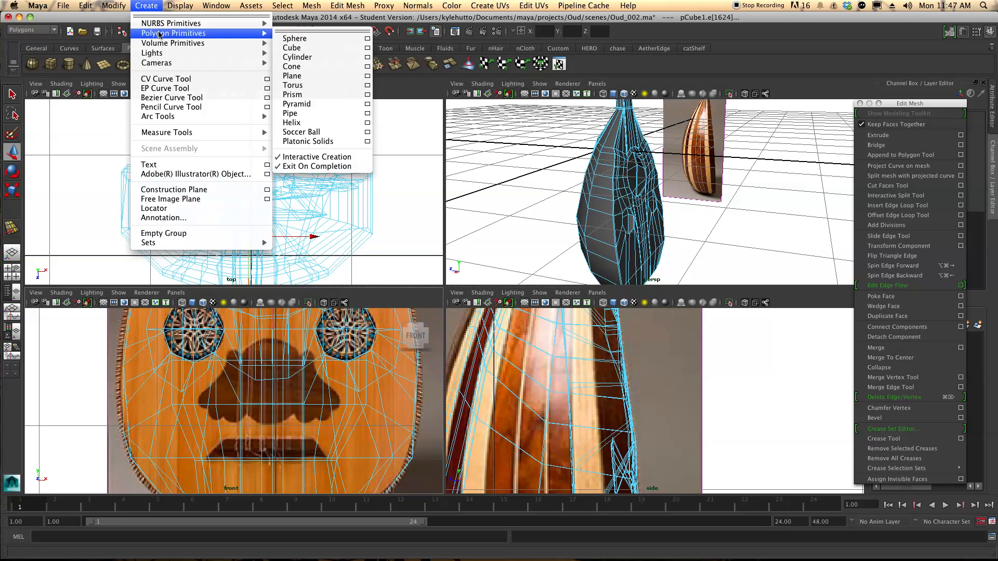
click(310, 51)
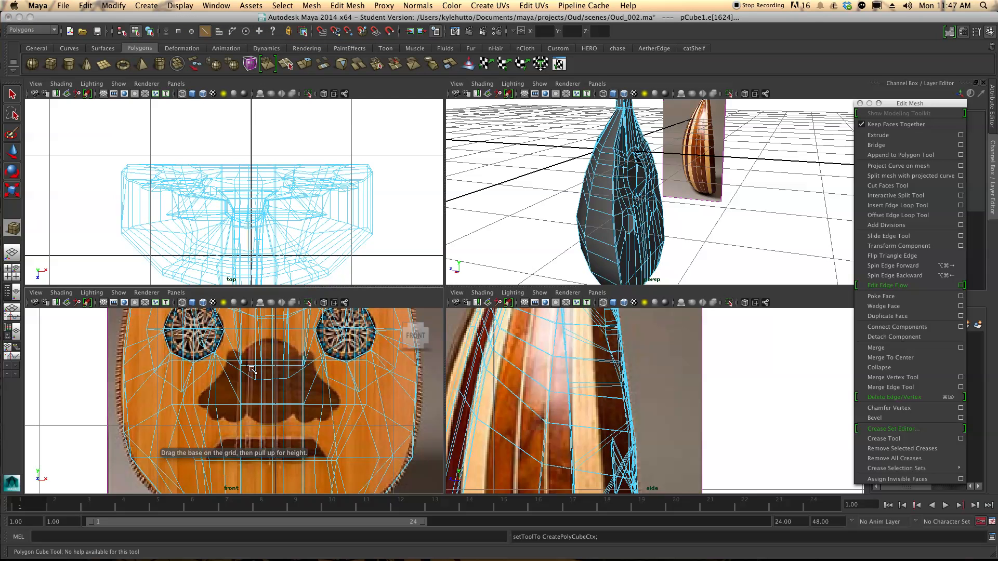
drag(241, 353, 302, 418)
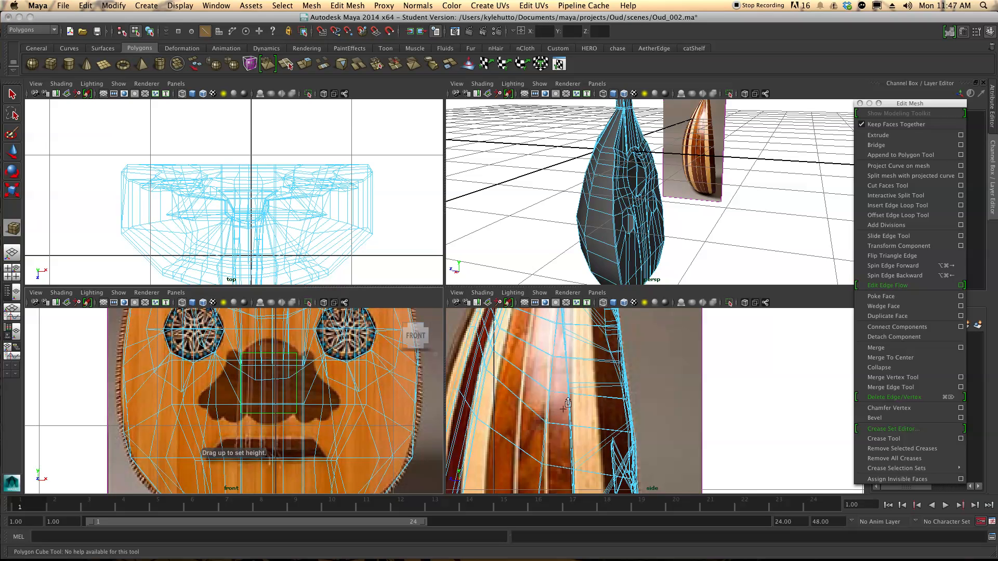
alt+middle_drag(626, 468, 615, 313)
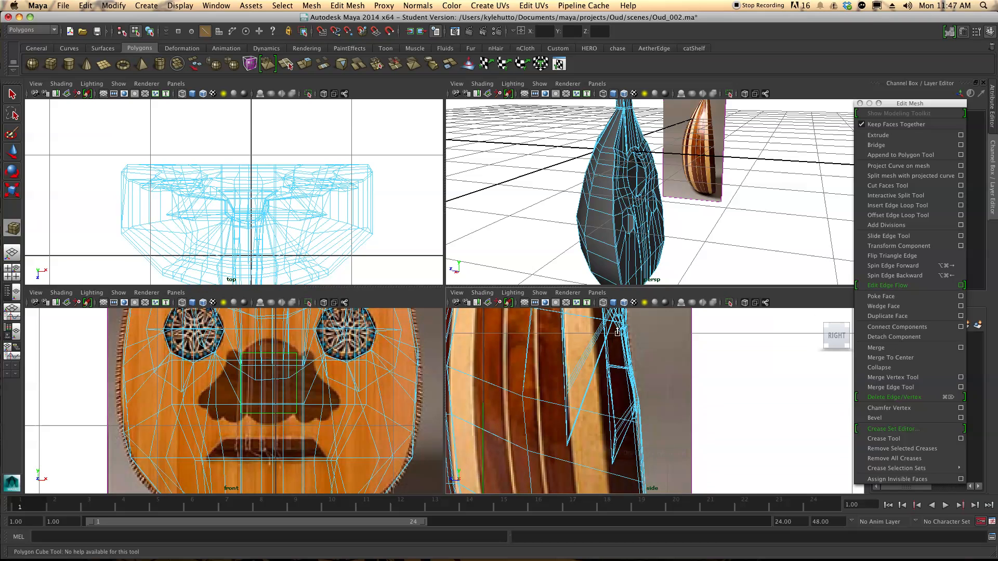
drag(488, 430, 613, 439)
Tilt the new cube to follow the soundboard's slope and shift it slightly sideways toward the pick guard's centre
key(e)
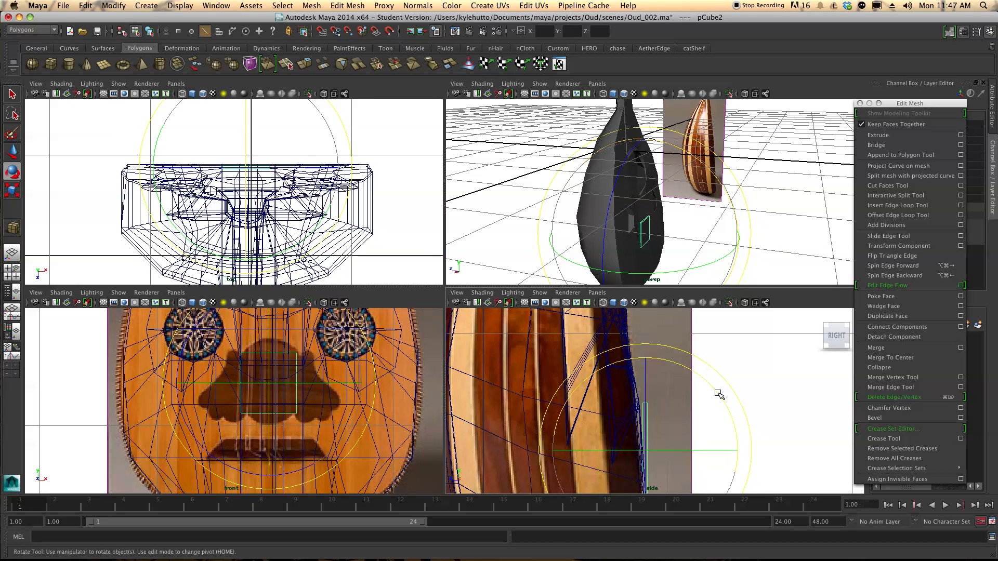
drag(719, 395, 707, 389)
alt+middle_drag(695, 401, 699, 338)
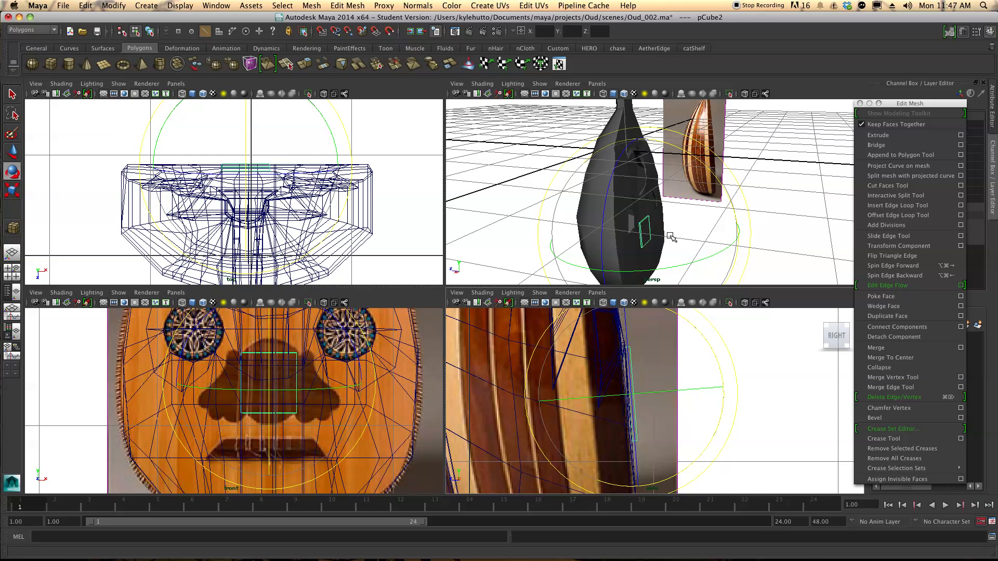
scroll(672, 237, up, 5)
alt+middle_drag(675, 238, 693, 158)
mouse_move(694, 159)
alt+mouse_down()
mouse_move(666, 167)
mouse_move(687, 162)
alt+mouse_up()
alt+middle_drag(687, 161, 646, 200)
scroll(658, 202, up, 8)
alt+drag(645, 199, 661, 189)
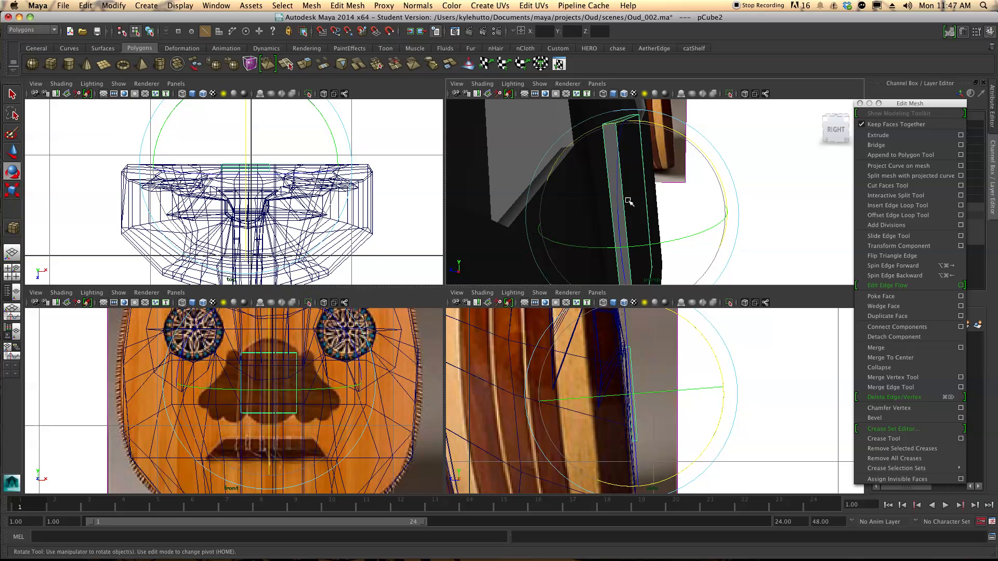
alt+drag(632, 196, 651, 185)
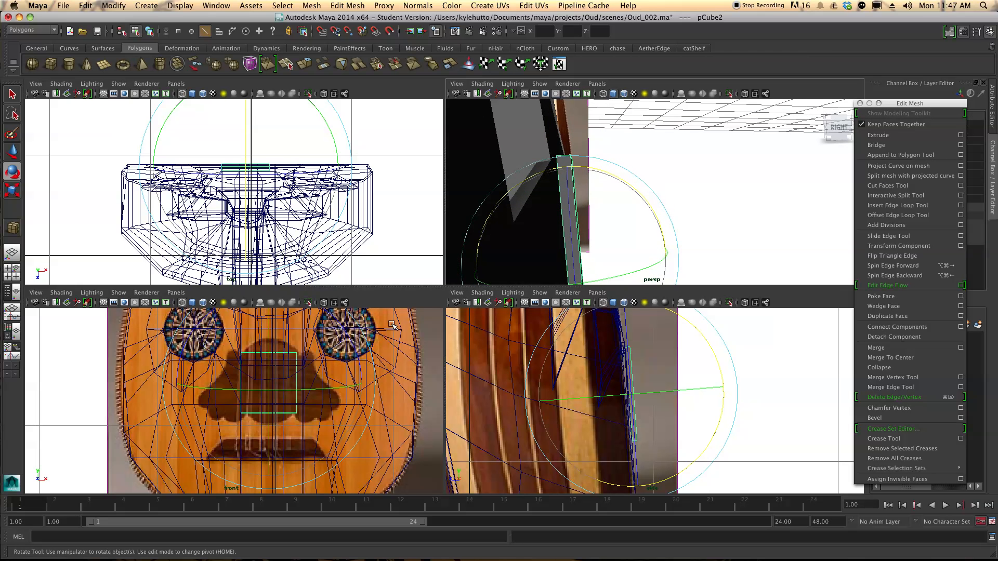
key(w)
drag(333, 384, 337, 384)
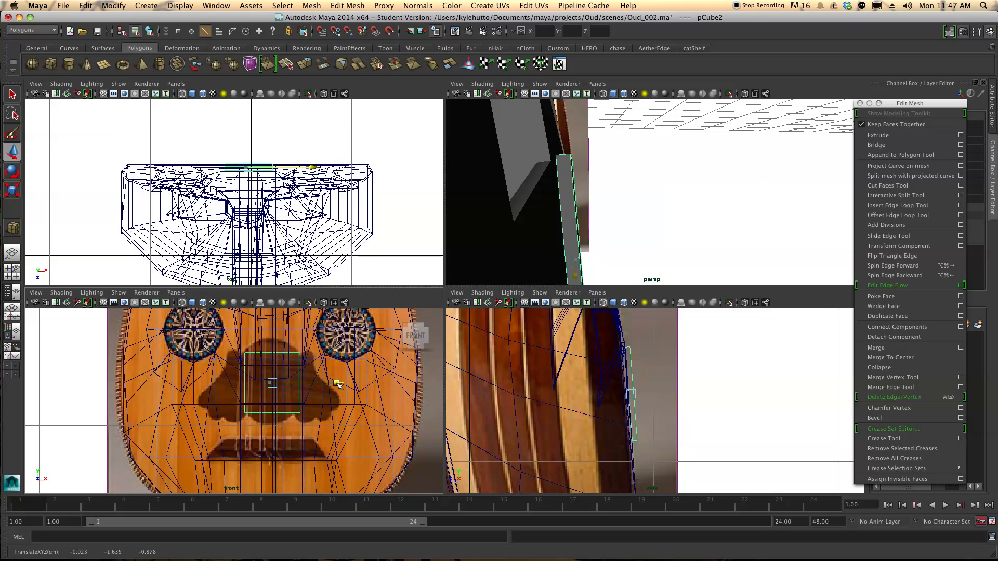
right_click(288, 352)
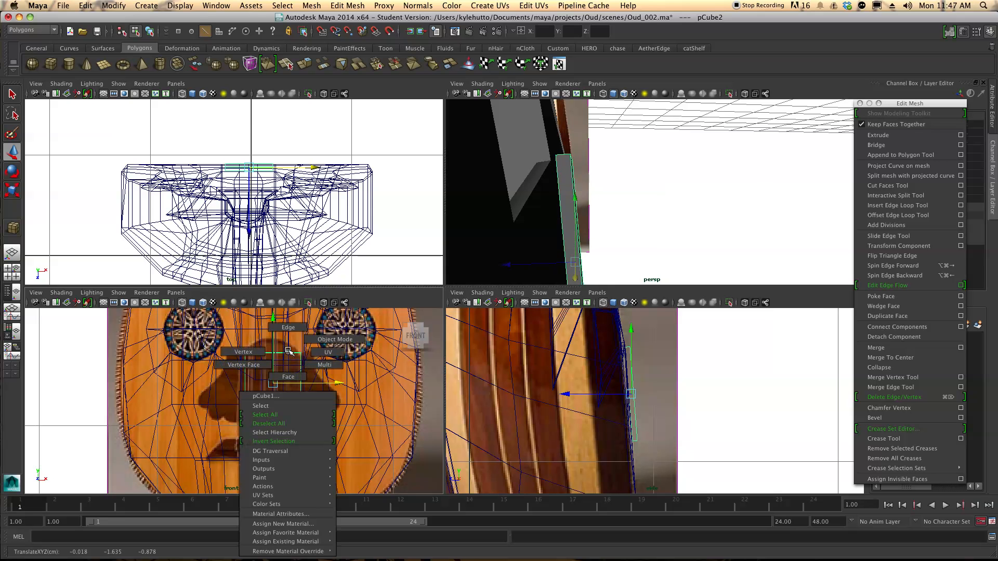
click(254, 352)
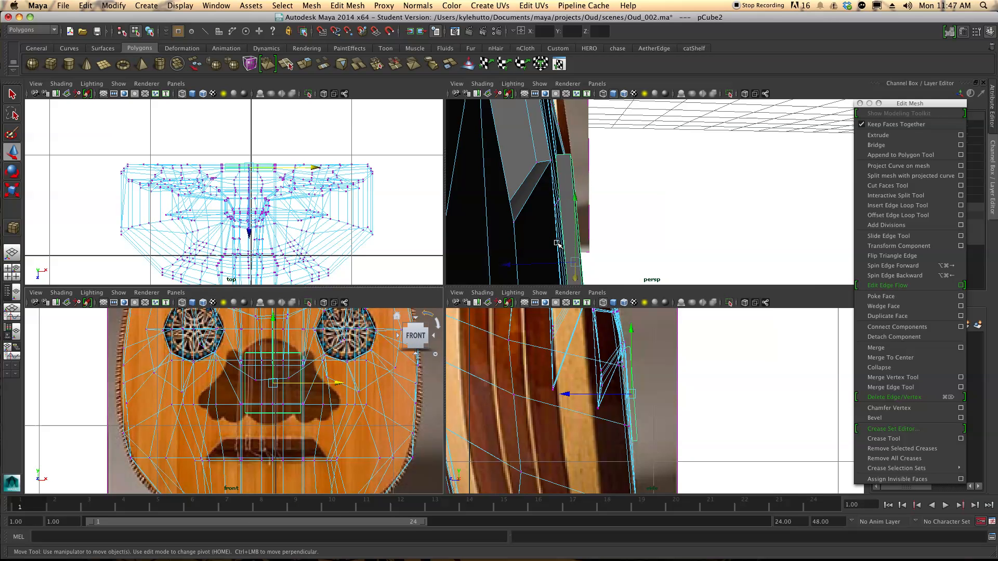
right_click(515, 229)
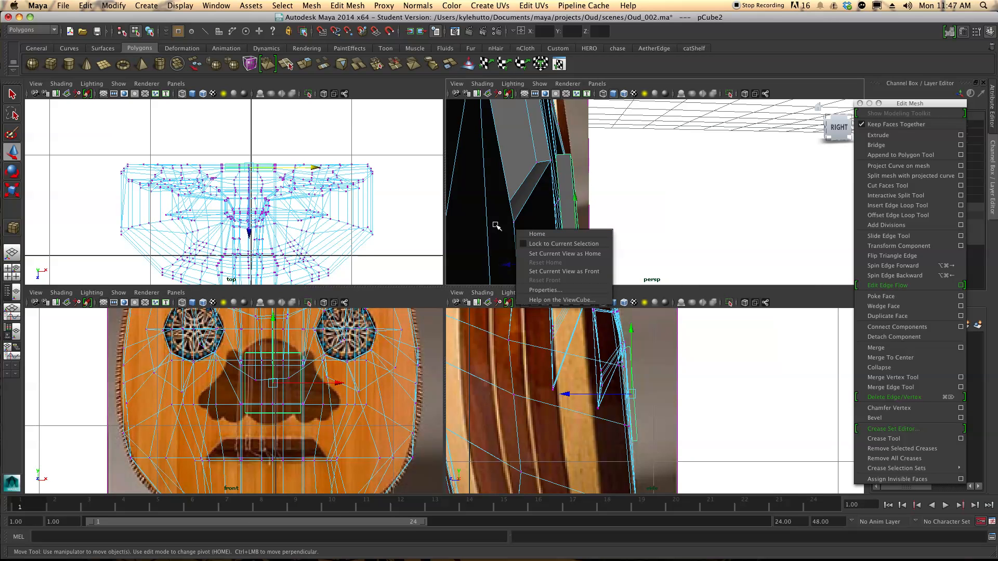
click(497, 225)
right_drag(498, 225, 523, 220)
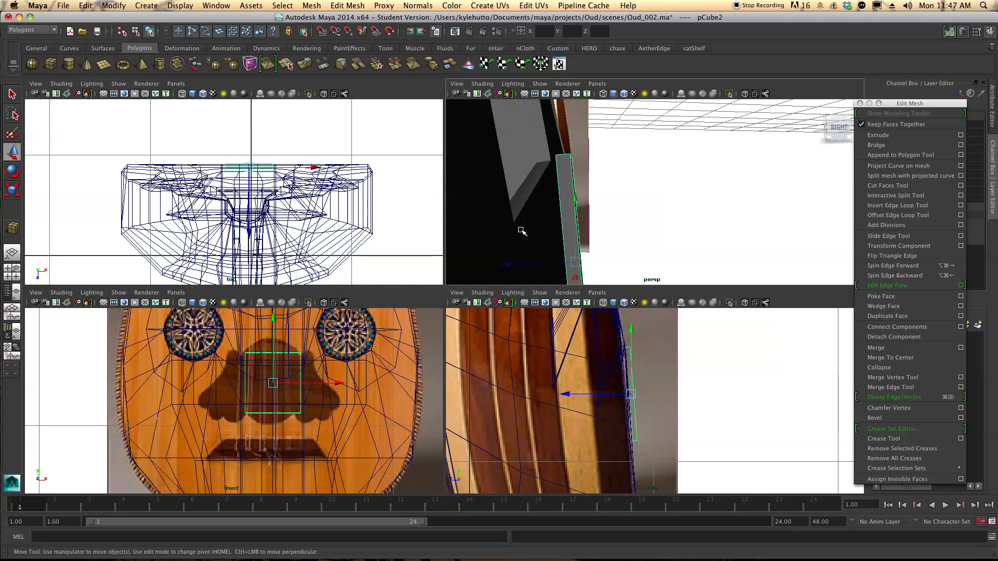
Select the oud body mesh and hide it so only the pick guard cube and reference images remain
click(522, 231)
key(f)
mouse_move(674, 214)
alt+mouse_down()
mouse_move(597, 208)
mouse_move(670, 205)
alt+mouse_up()
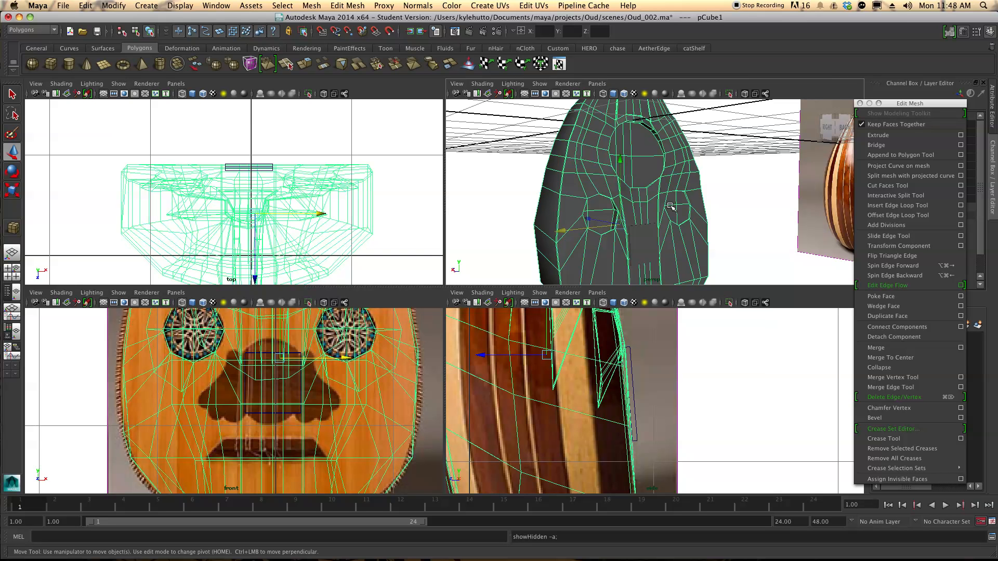
key(ctrl+h)
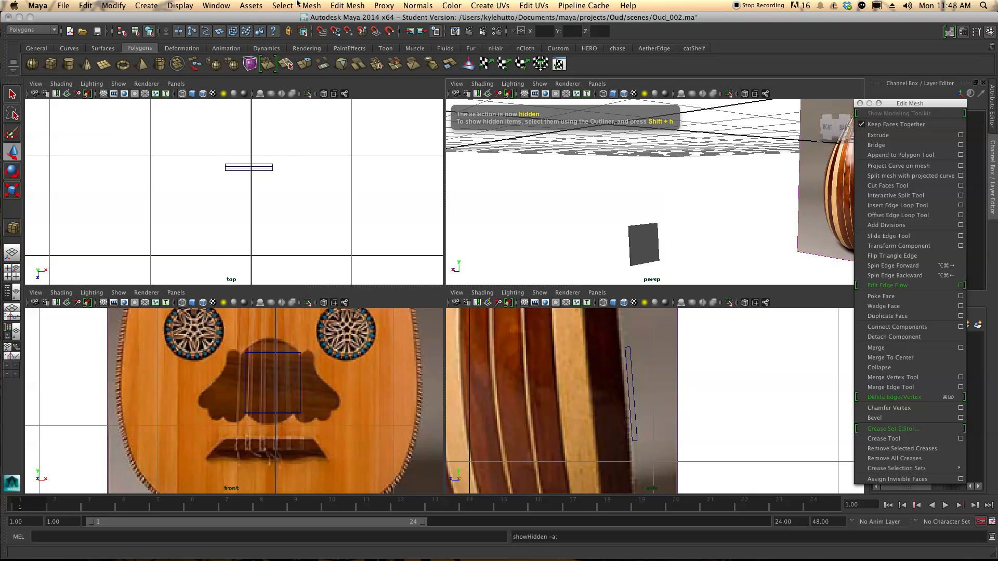
Open the Outliner and rename the hidden body mesh as Oud_Body
click(249, 6)
click(233, 89)
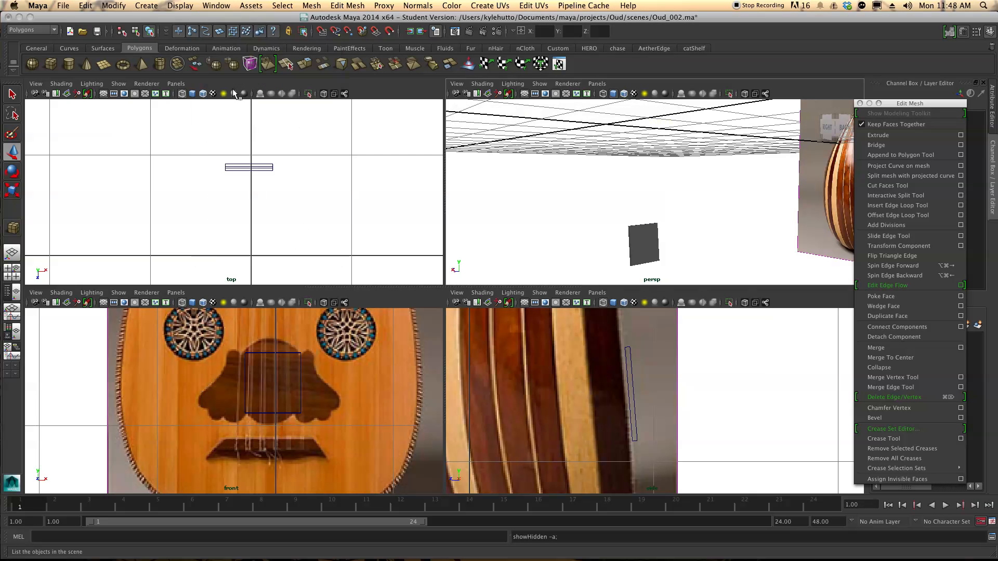
drag(405, 229, 110, 126)
double_click(111, 220)
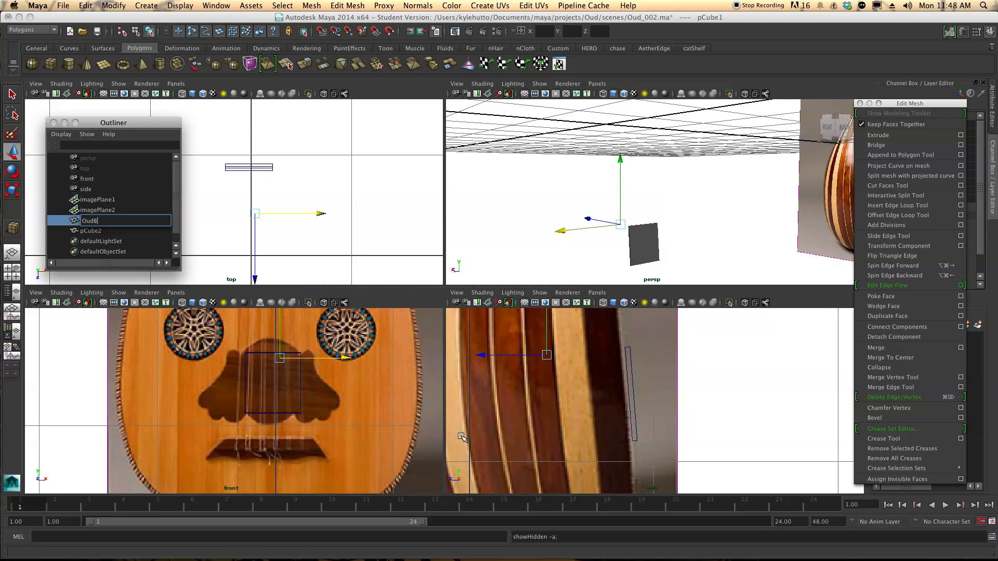
text(Oud_Body)
key(Return)
key(a)
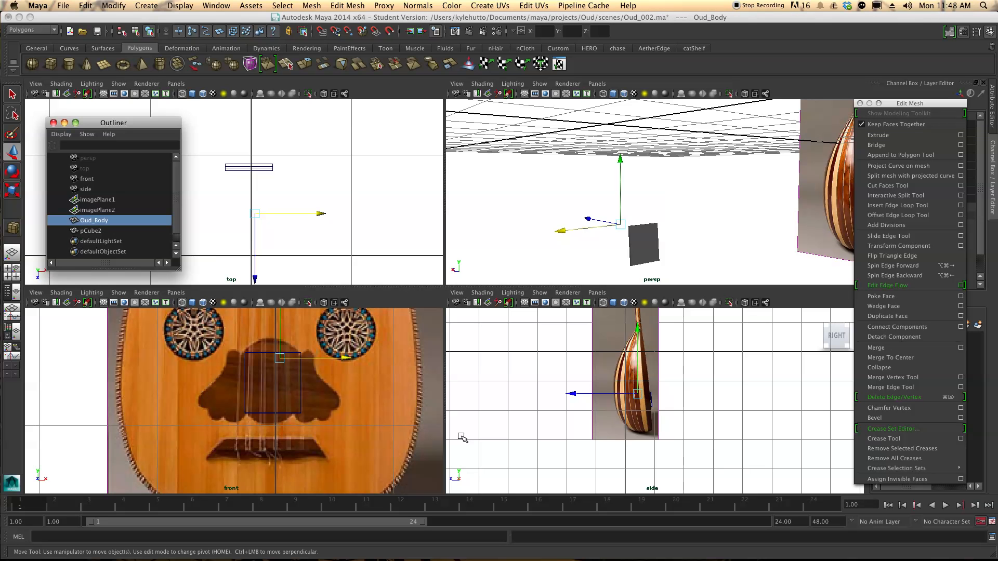
Rename the pCube2 object as Pick_Guard
click(96, 230)
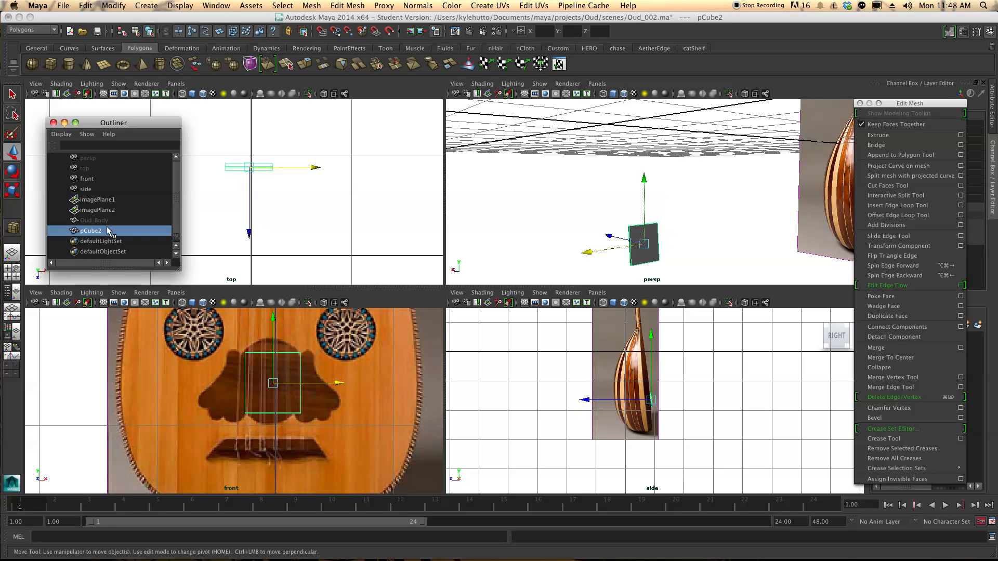
double_click(102, 232)
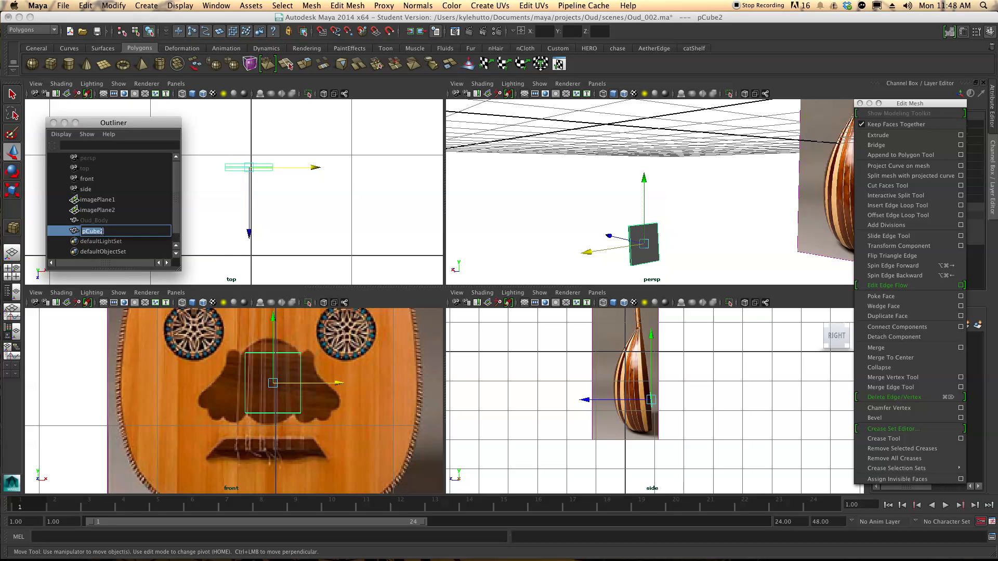
text(Pick_Guard)
key(Return)
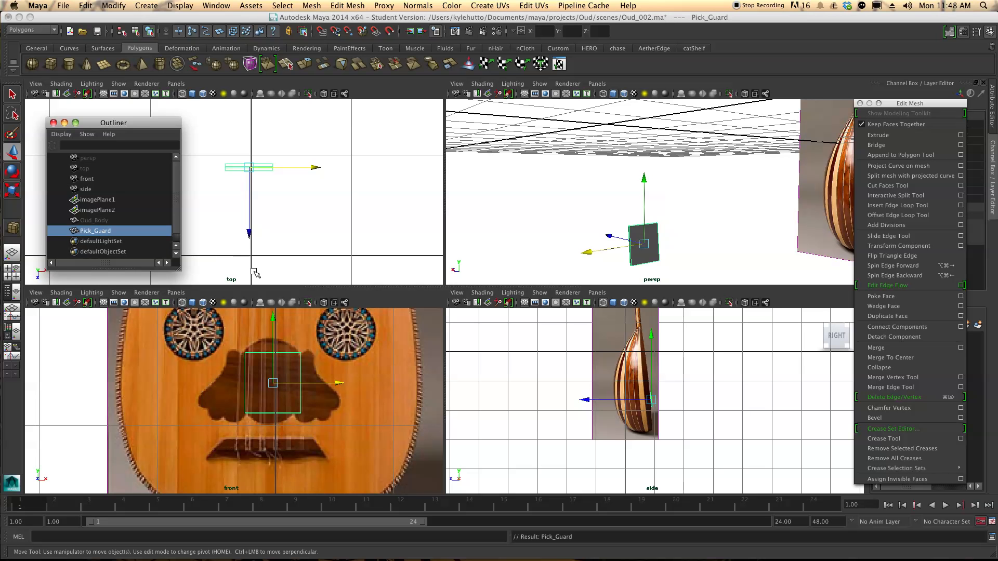
Move the cube's right-hand vertices inward and spread both upper corners outward to match the middle of the pick guard in the front reference
right_drag(288, 372, 290, 354)
drag(311, 395, 315, 420)
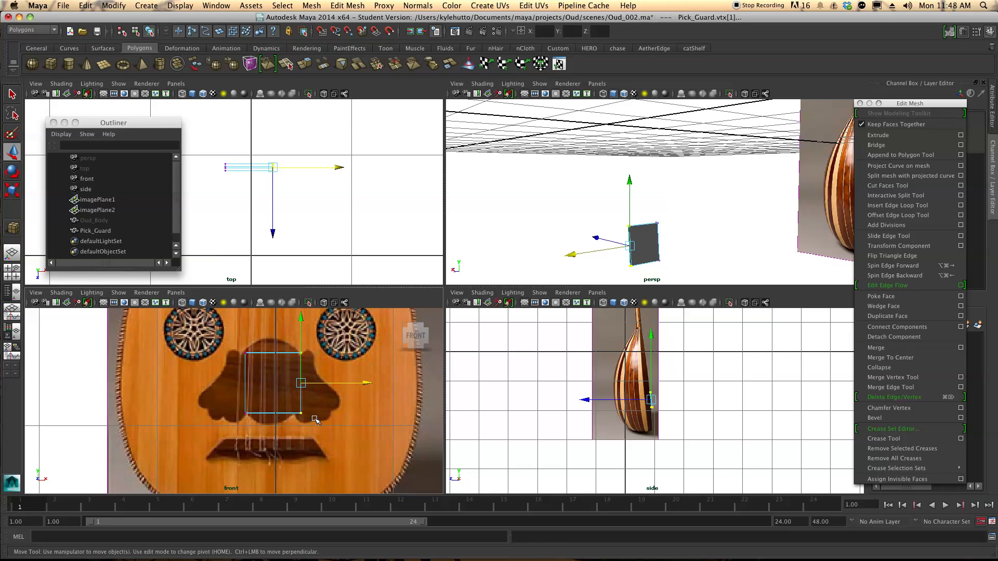
drag(365, 383, 359, 384)
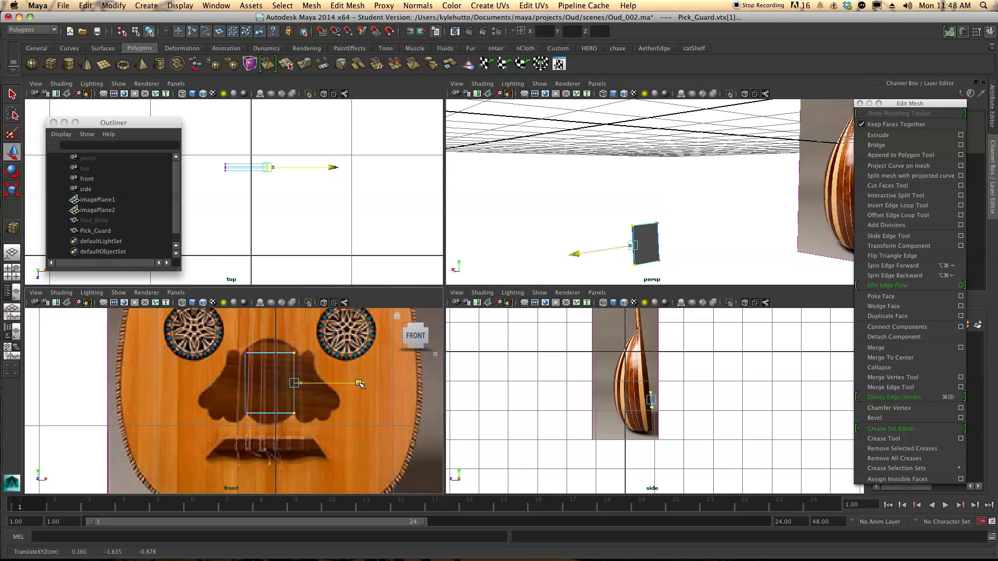
click(322, 367)
click(295, 354)
drag(298, 352, 302, 354)
click(242, 350)
drag(241, 350, 241, 356)
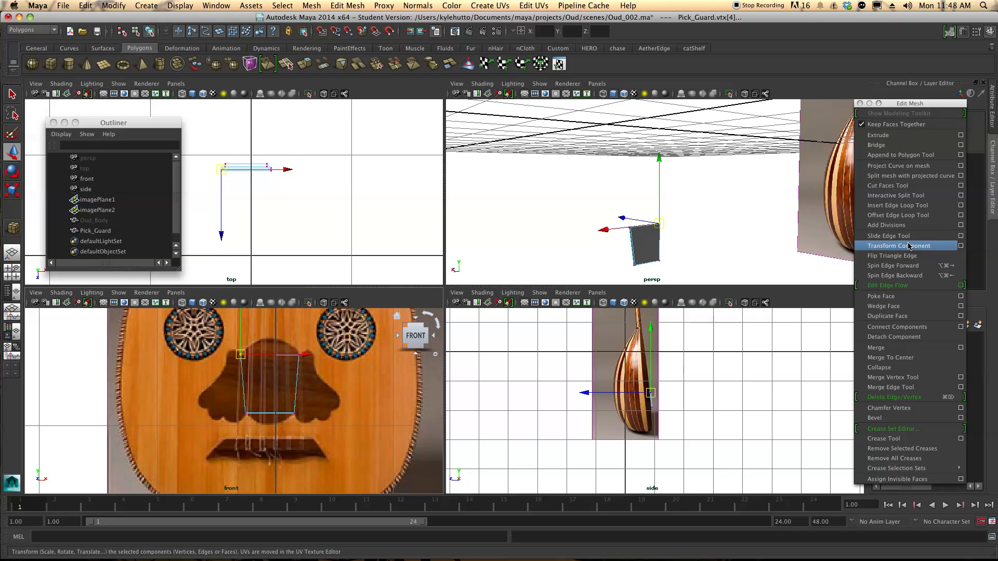
Insert two vertical edge loops through the pick guard and move their end vertices out to the guard's rounded upper and lower edges
click(898, 205)
drag(266, 357, 281, 360)
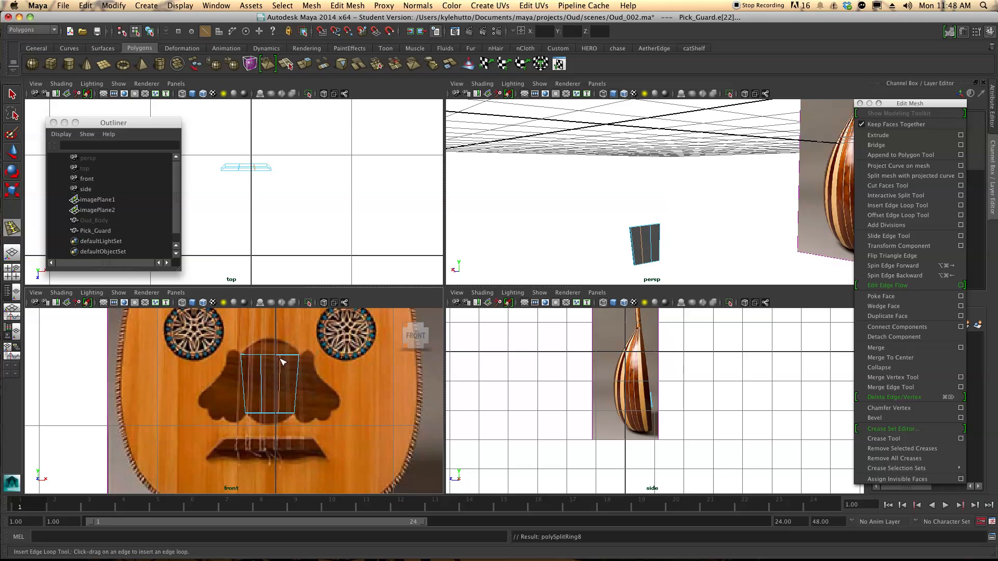
key(q)
right_drag(281, 365, 264, 356)
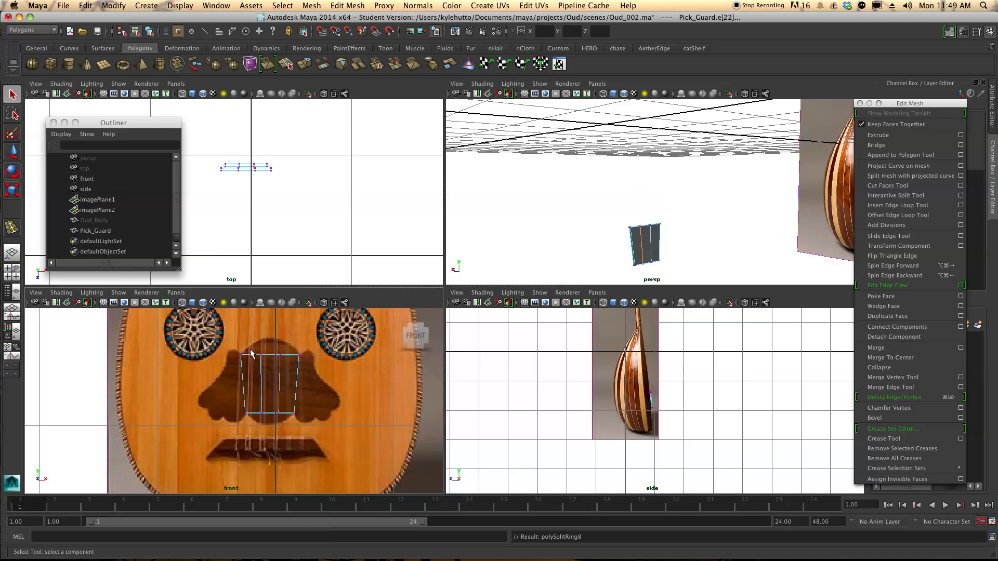
drag(264, 357, 283, 331)
key(w)
mouse_move(257, 405)
mouse_down()
mouse_move(284, 419)
mouse_move(269, 404)
mouse_up()
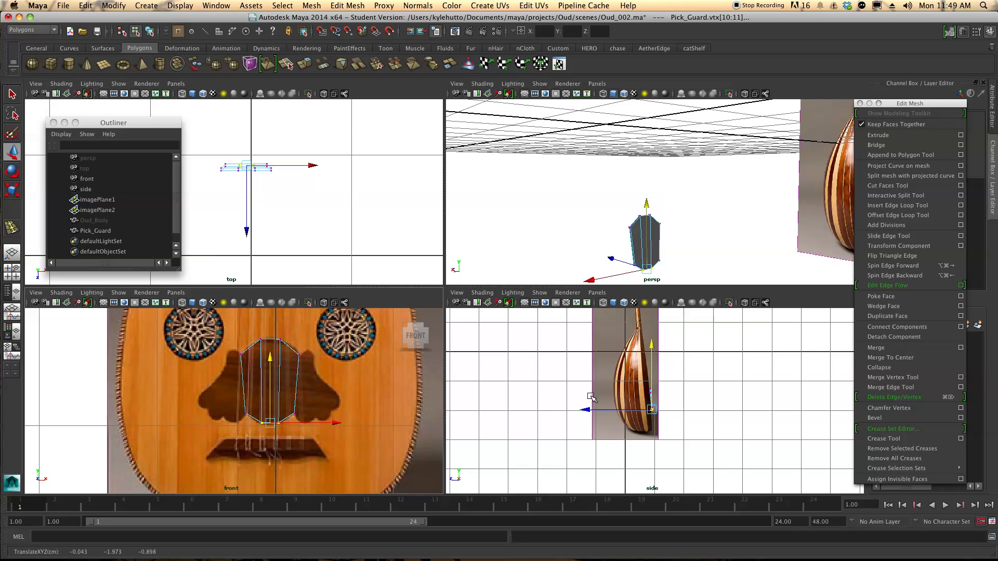
Shift the pick guard's upper and lower middle vertices in depth to follow the soundboard's slope in the side reference
scroll(653, 400, up, 8)
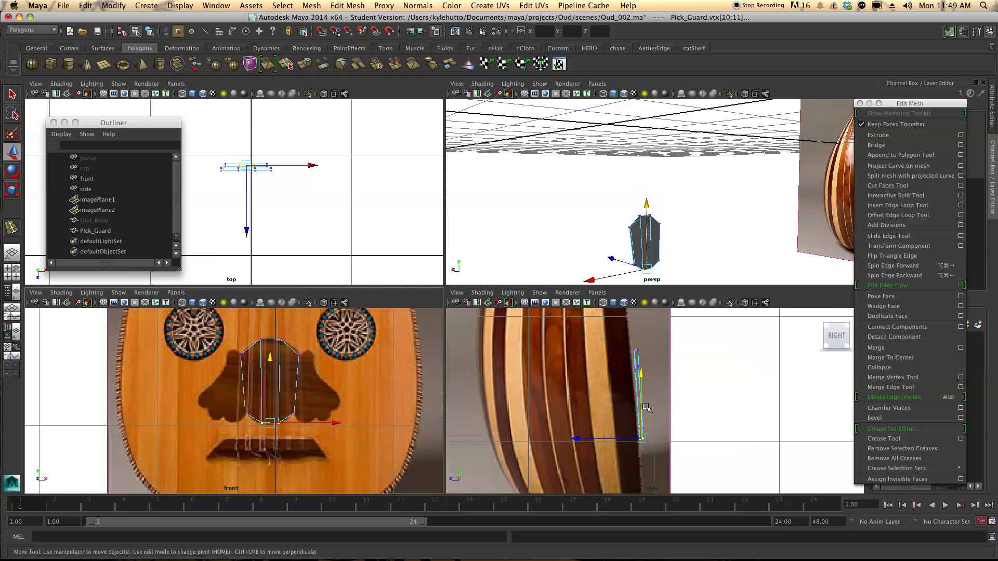
scroll(645, 407, down, 5)
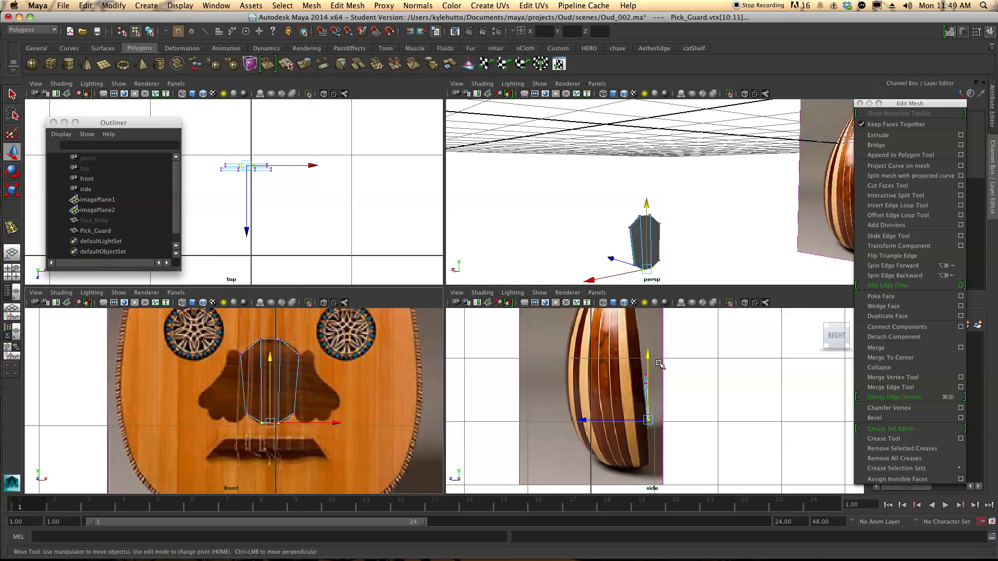
scroll(659, 364, up, 4)
drag(623, 345, 653, 358)
mouse_move(616, 352)
mouse_down()
mouse_move(641, 364)
mouse_move(615, 368)
mouse_up()
click(648, 367)
drag(656, 423, 618, 437)
click(689, 422)
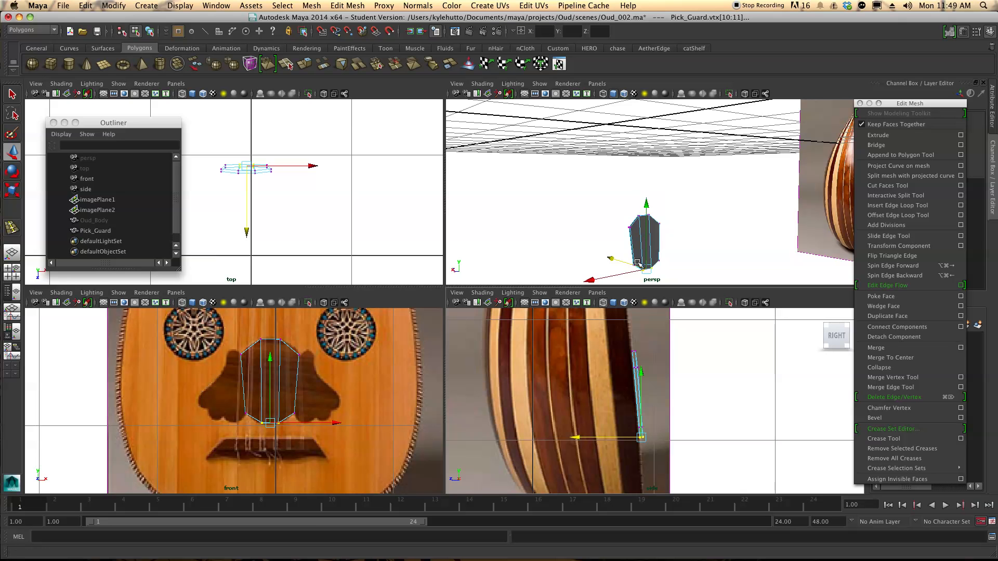
Extrude the pick guard's two narrow side faces outward to about the width of the reference's upper shoulders
scroll(650, 247, up, 5)
alt+middle_drag(648, 246, 641, 164)
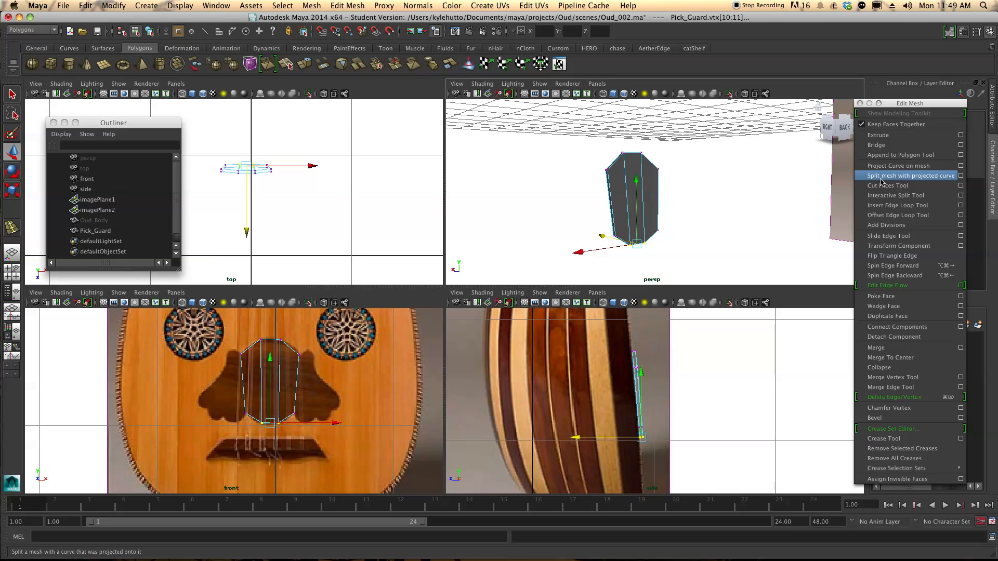
right_drag(625, 182, 620, 210)
click(611, 210)
alt+drag(610, 210, 684, 217)
alt+drag(602, 223, 746, 200)
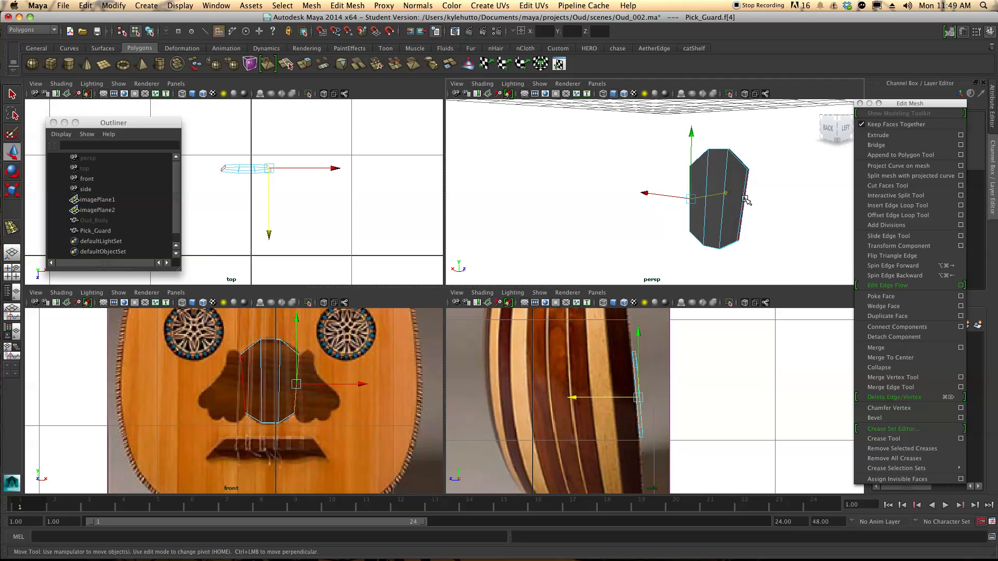
click(879, 135)
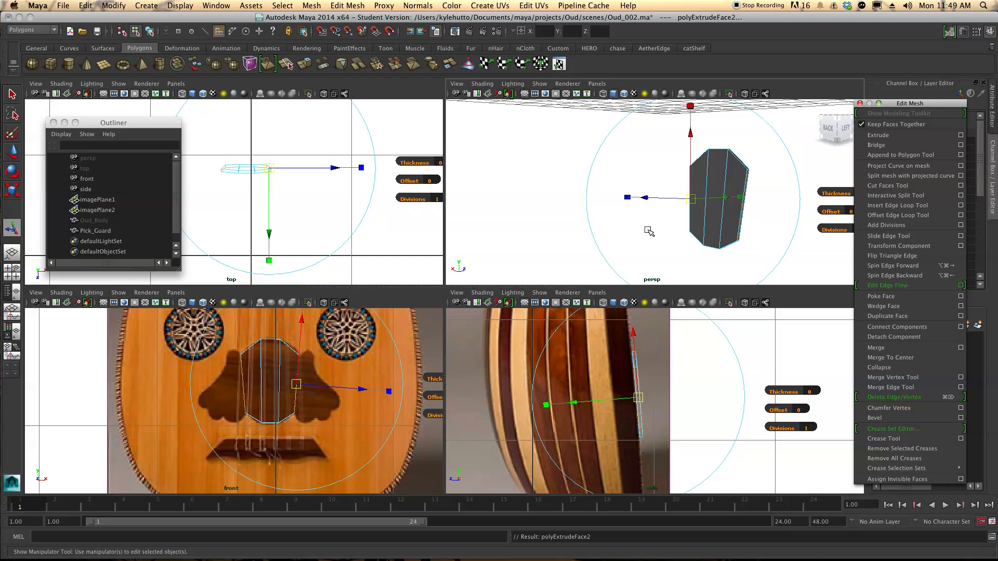
drag(362, 389, 377, 393)
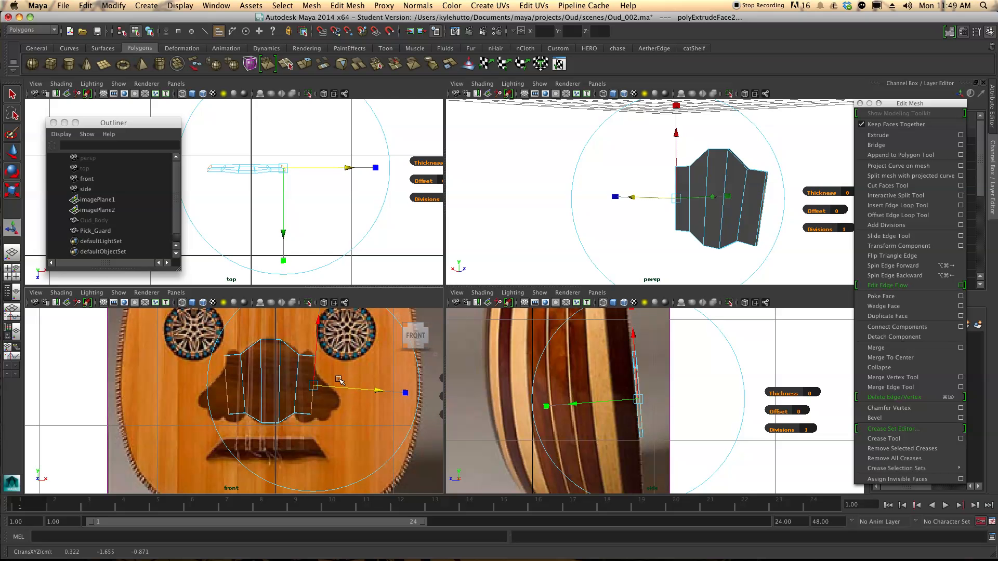
key(q)
click(291, 384)
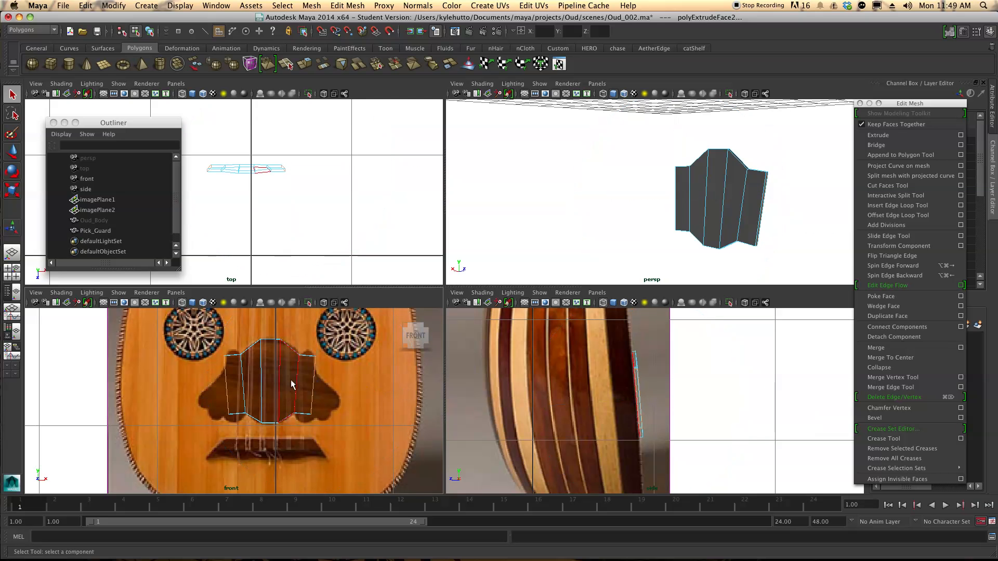
right_click(766, 186)
click(766, 188)
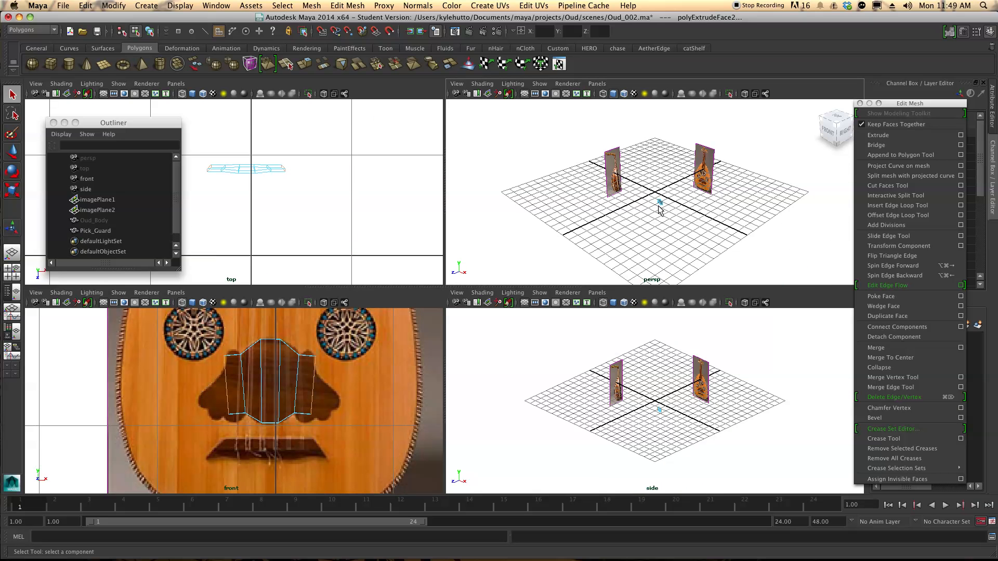
Restore the side viewport to the orthographic right view of the pick guard and side reference
scroll(659, 209, up, 5)
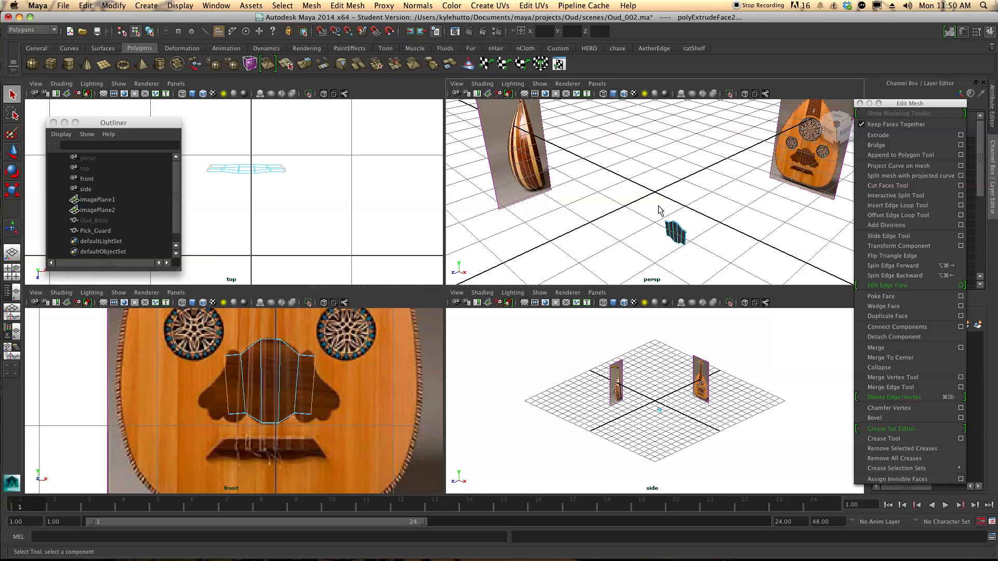
click(597, 292)
mouse_move(609, 304)
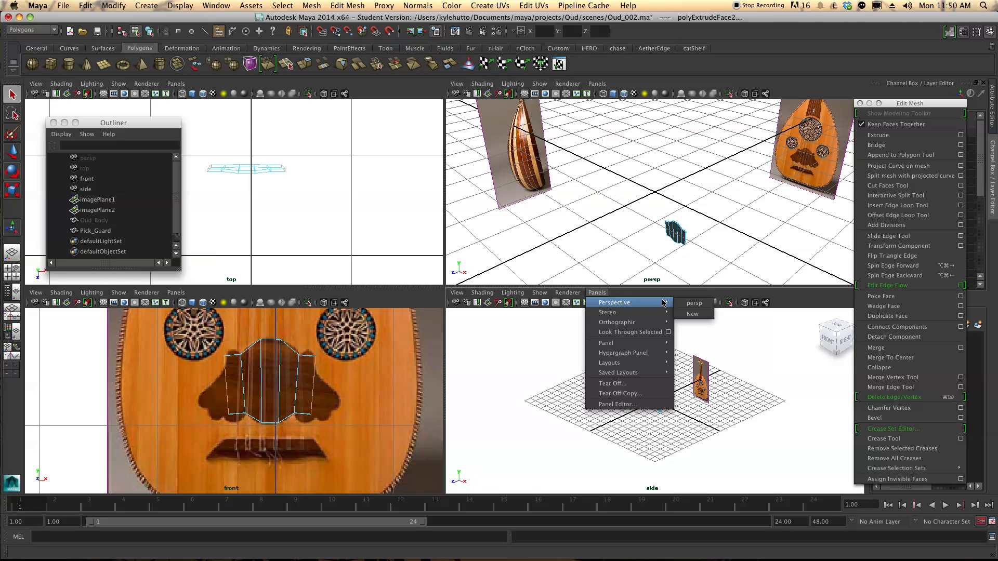
mouse_move(649, 325)
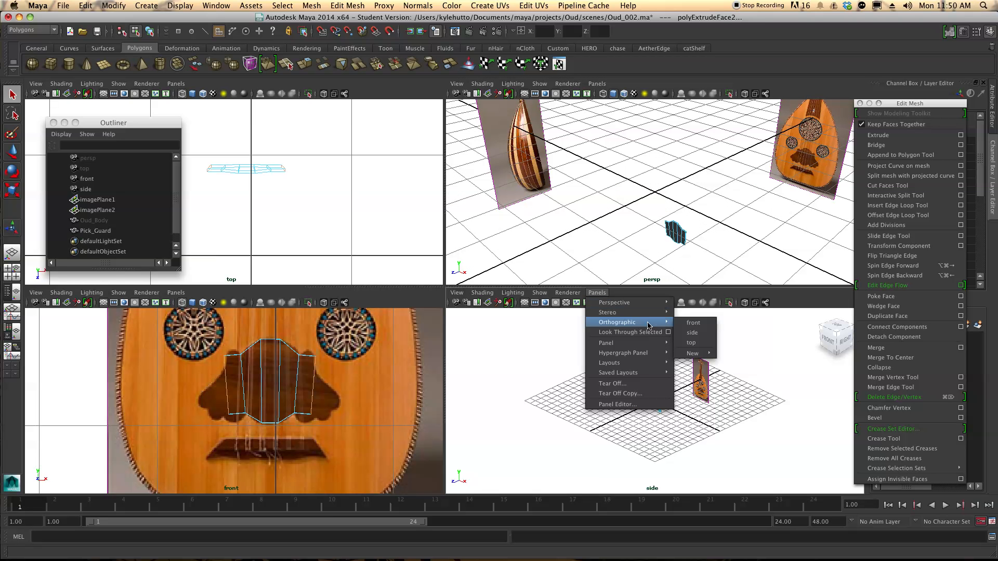
click(694, 332)
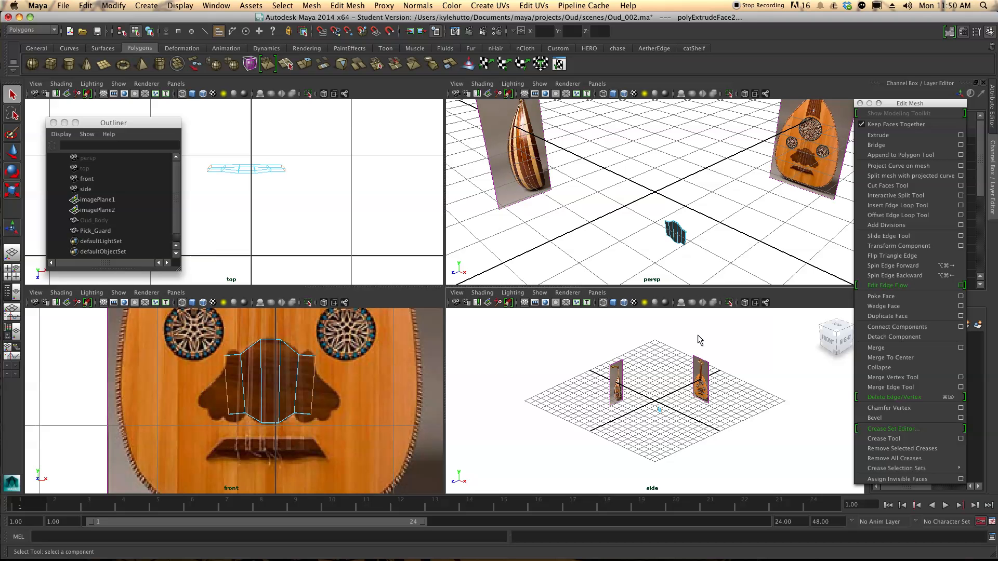
click(842, 340)
click(840, 328)
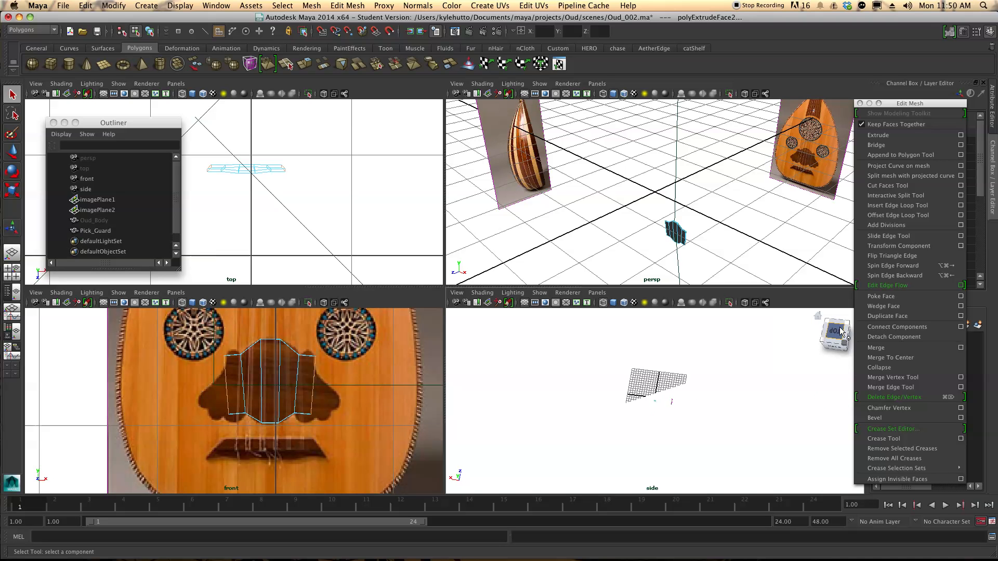
click(823, 346)
click(830, 342)
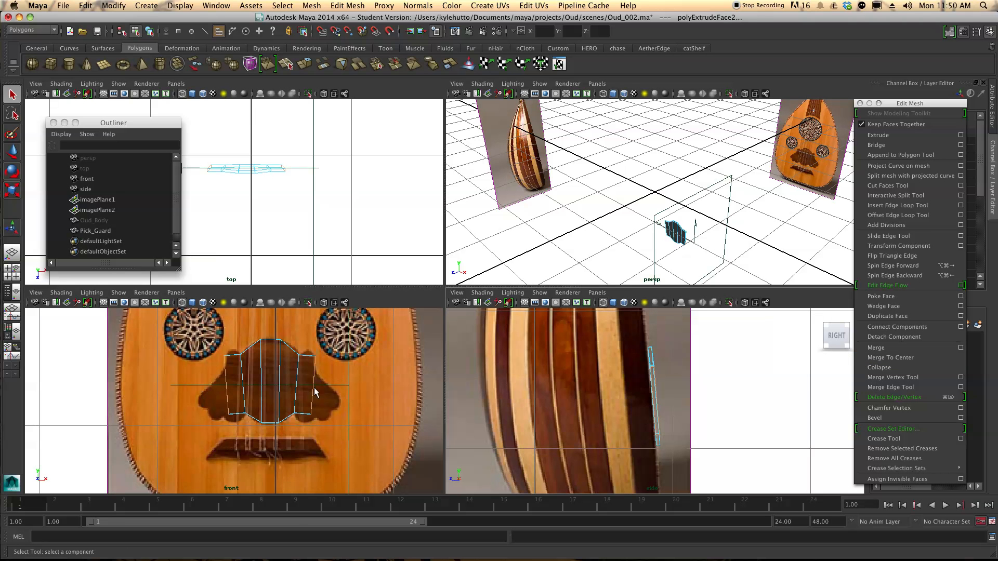
Move the upper outer corner vertices of both extruded sections slightly inward to match the reference's shoulders
right_drag(312, 366, 291, 364)
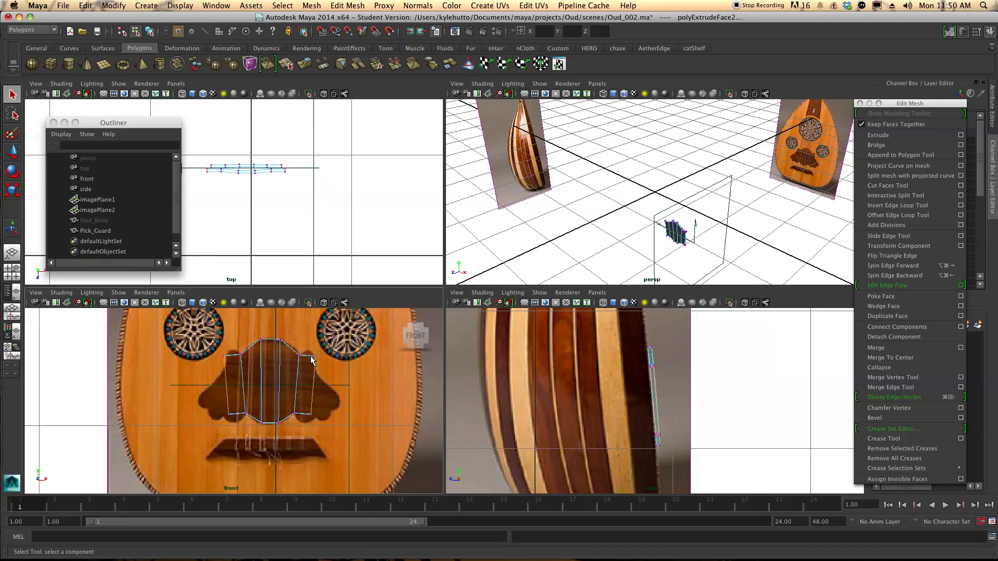
scroll(312, 360, up, 3)
click(344, 338)
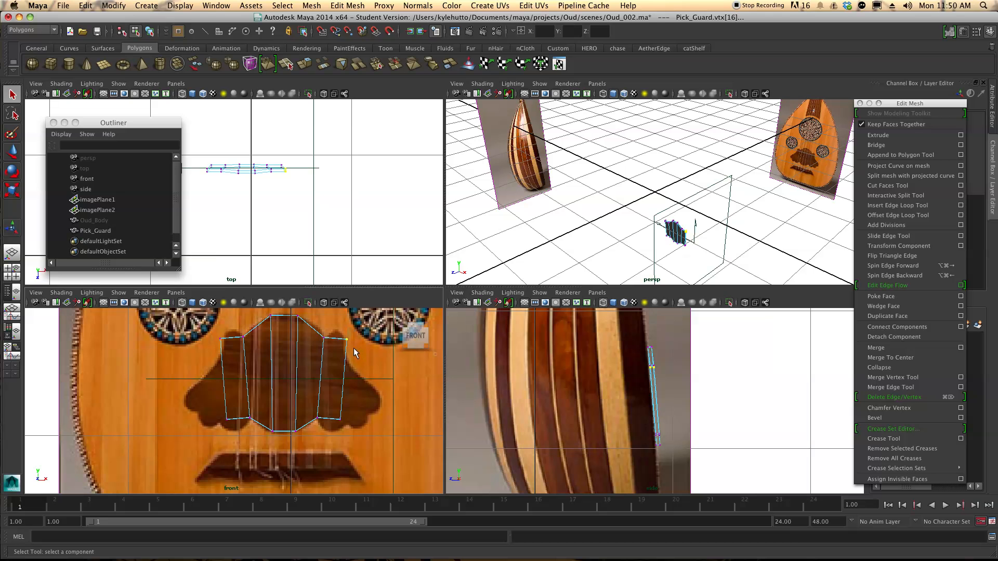
key(w)
drag(366, 340, 362, 341)
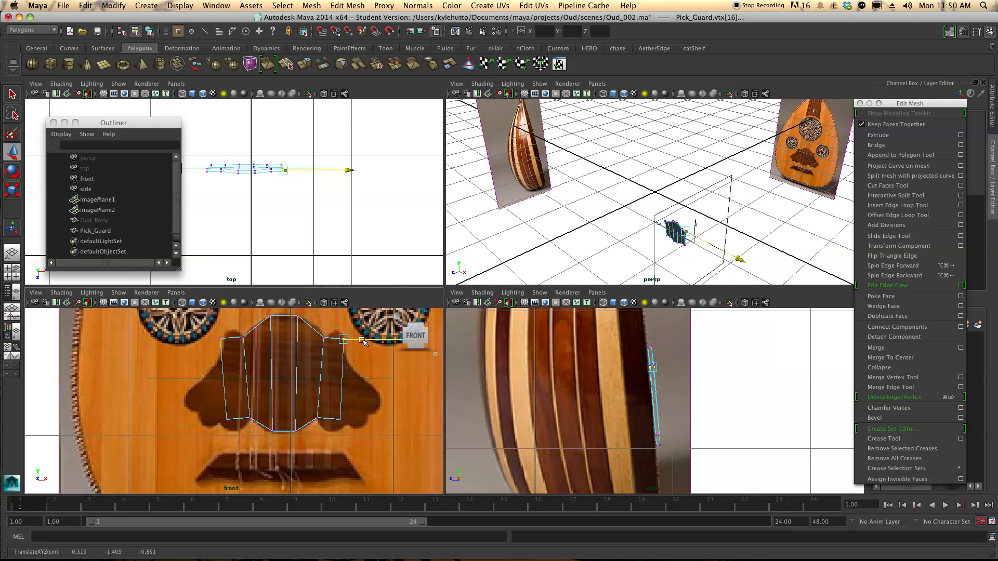
click(222, 341)
drag(249, 341, 253, 342)
Move the lower outer corner vertices of both side sections slightly outward and down toward the reference's scalloped lower edge
drag(217, 410, 262, 406)
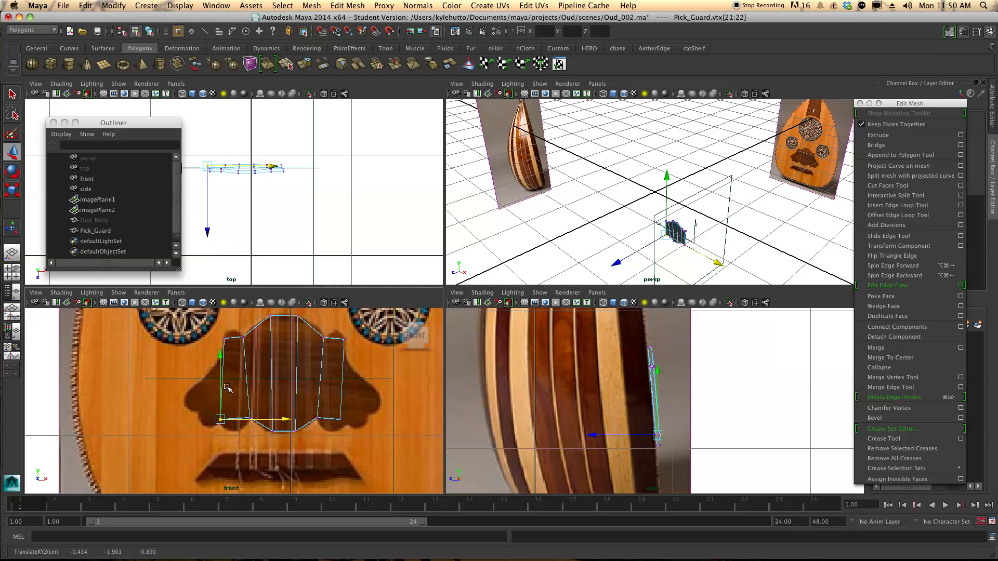
drag(220, 351, 221, 356)
drag(286, 424, 287, 424)
click(340, 418)
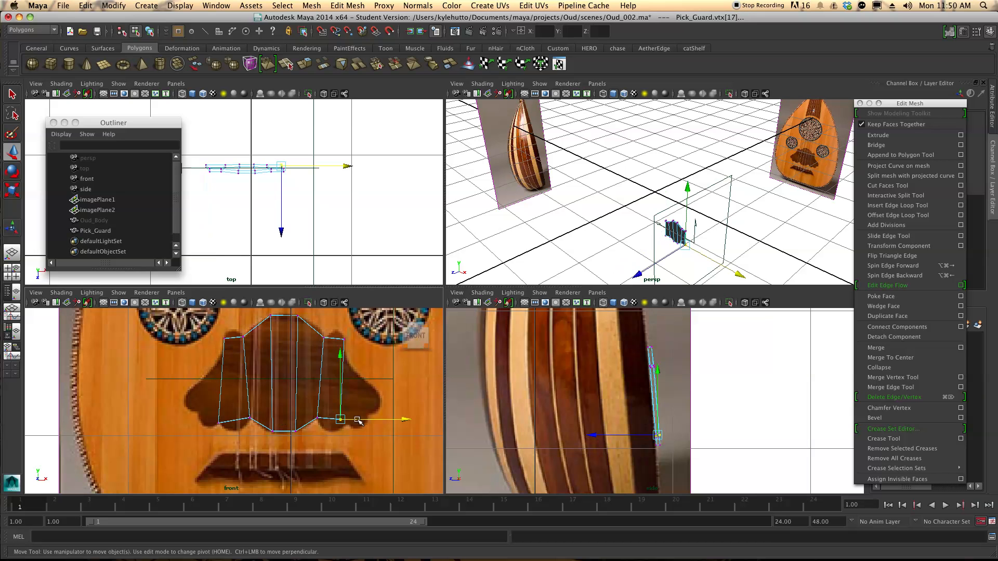
drag(355, 411, 362, 410)
drag(347, 357, 347, 361)
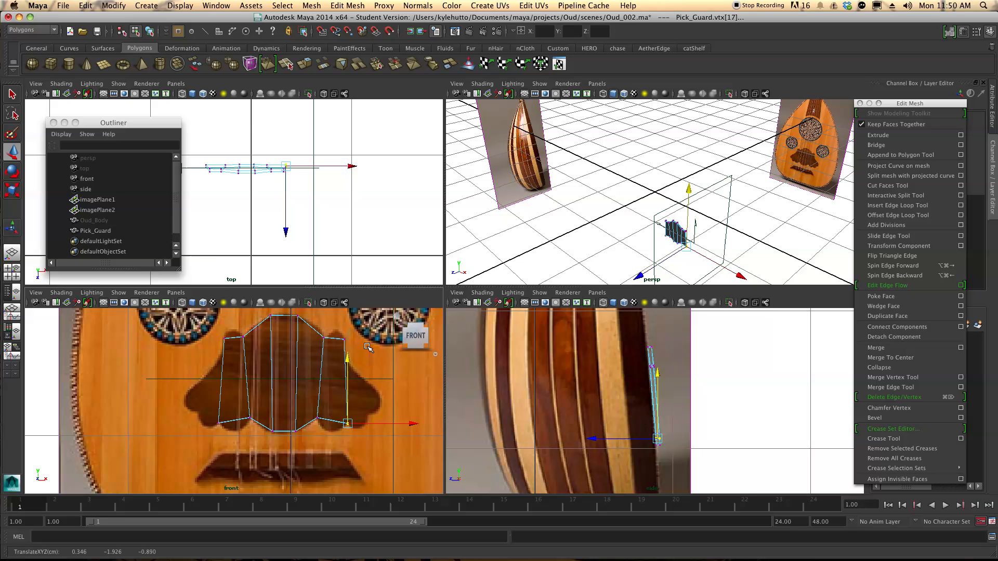
click(369, 378)
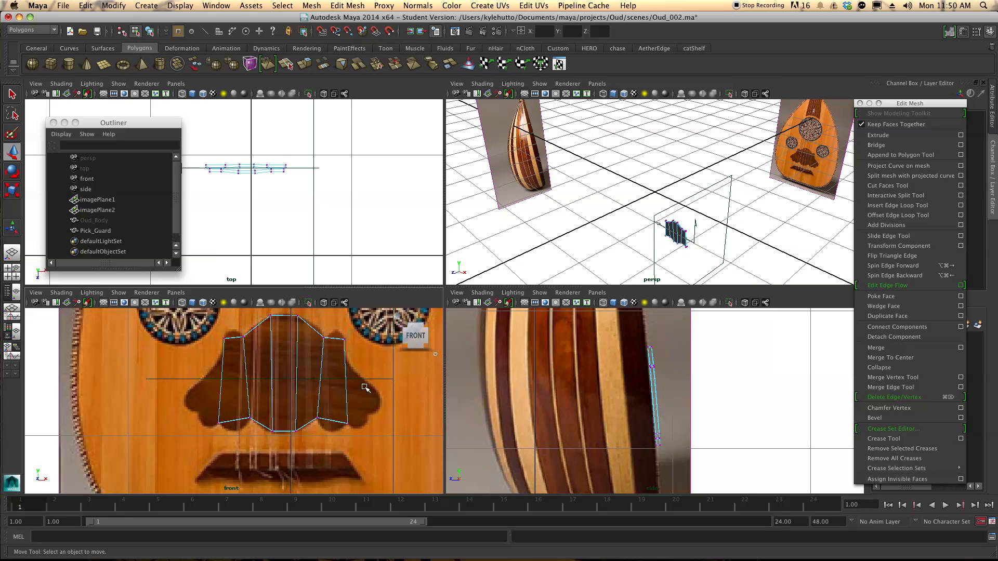
Insert a horizontal edge loop across the upper part of the pick guard, just below its shoulders
click(889, 207)
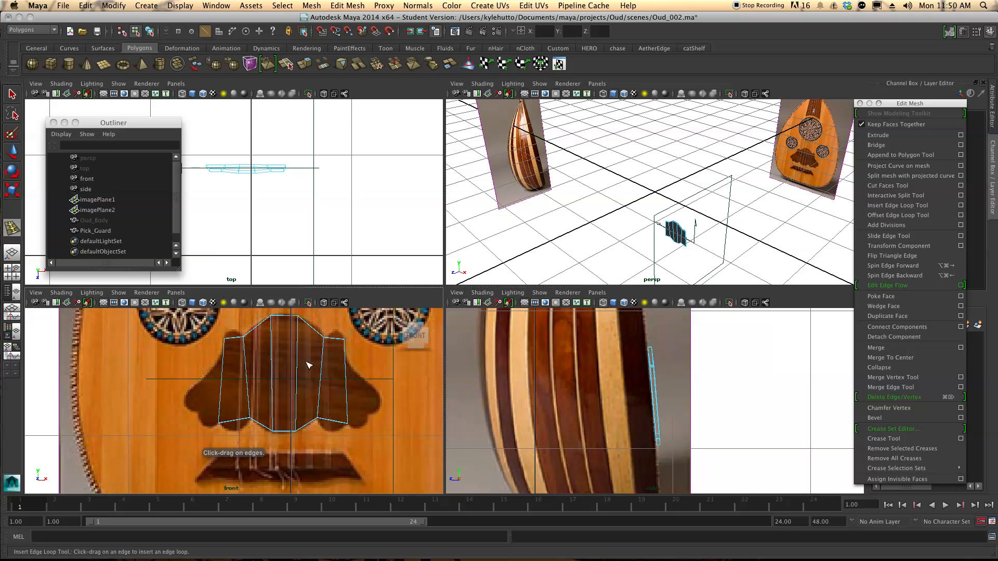
drag(299, 357, 301, 348)
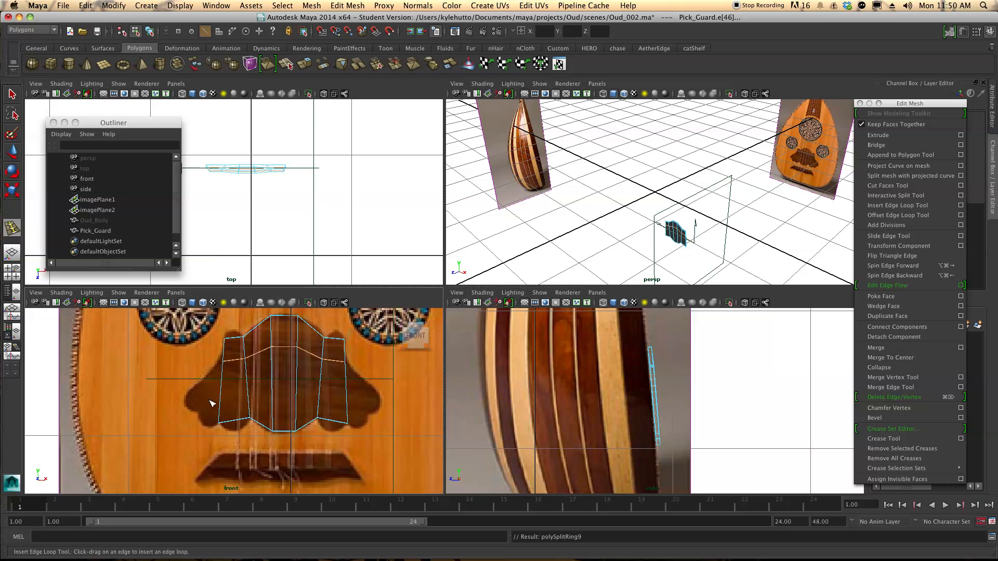
key(q)
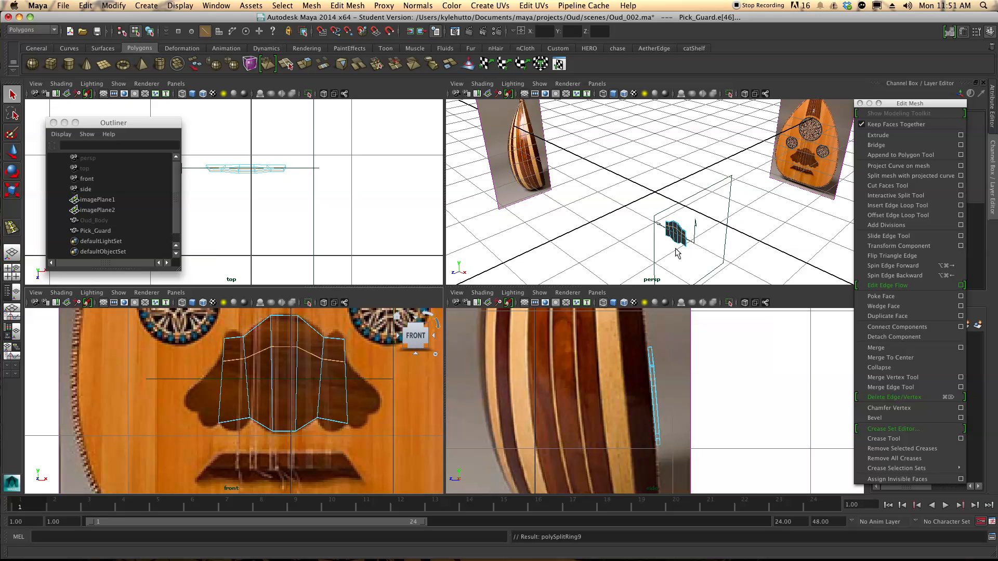
Select the lower outer side face on each end of the pick guard and extrude both outward to form the lower wings
alt+drag(671, 253, 681, 251)
alt+right_drag(681, 251, 722, 260)
alt+middle_drag(722, 261, 586, 139)
alt+right_drag(585, 139, 625, 234)
alt+middle_drag(626, 234, 608, 143)
right_drag(594, 190, 596, 212)
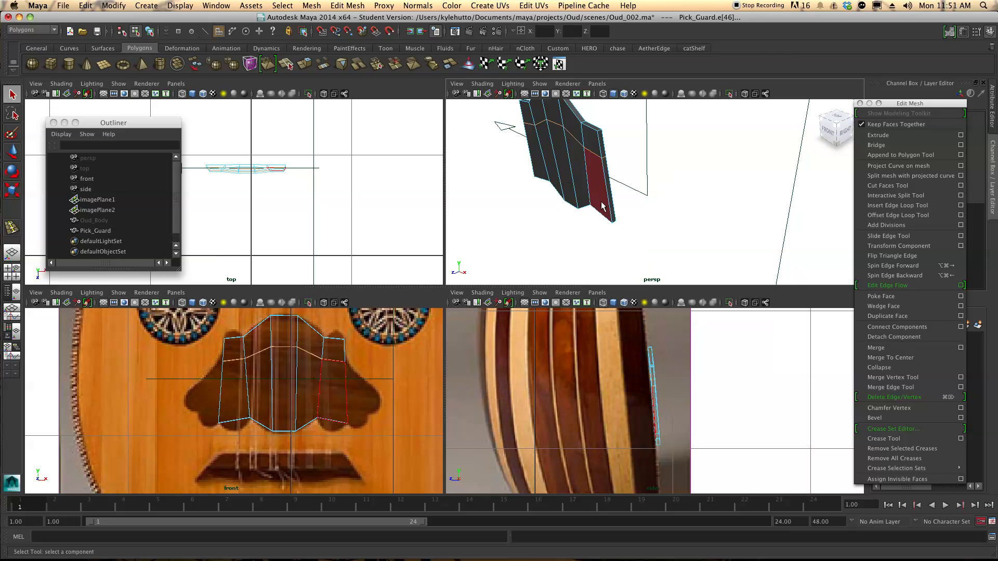
click(590, 191)
alt+drag(590, 191, 630, 185)
alt+middle_drag(503, 224, 751, 173)
alt+drag(609, 188, 666, 192)
alt+middle_drag(519, 216, 628, 206)
shift+click(627, 208)
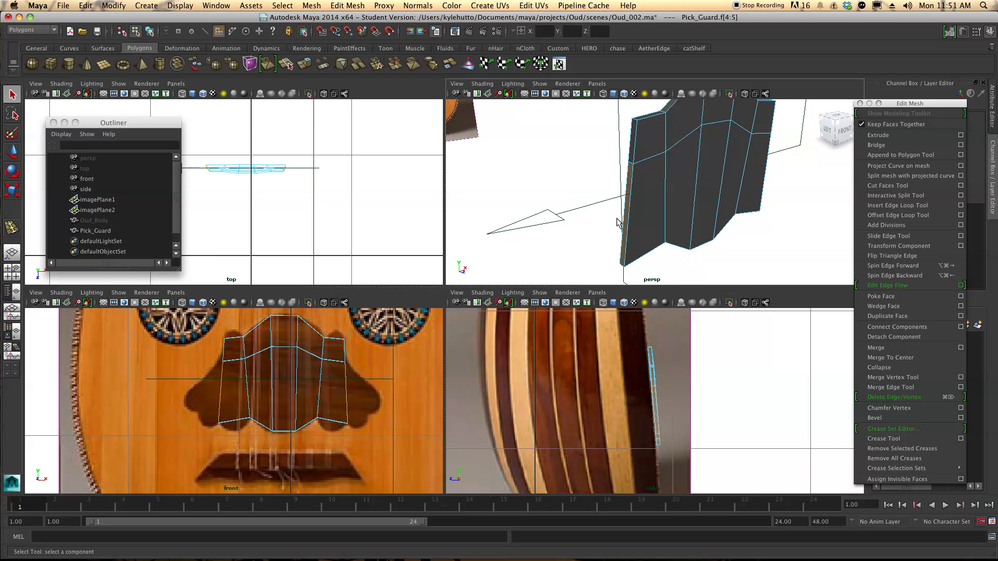
click(883, 136)
drag(407, 391, 429, 388)
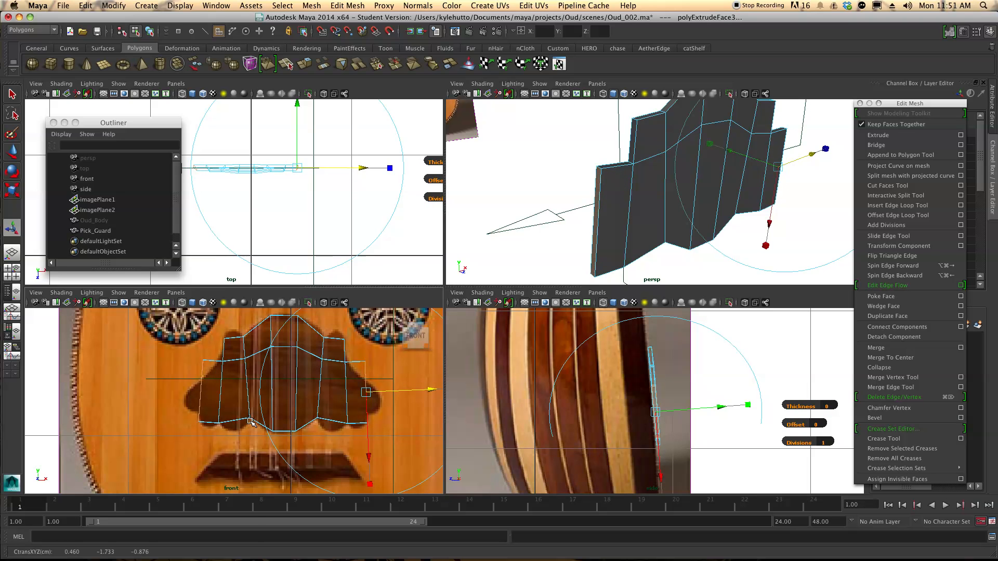
key(q)
Move the upper outer corner vertices of both lower wings down to follow the sloping sides of the reference
right_drag(210, 353, 211, 421)
right_drag(172, 354, 173, 355)
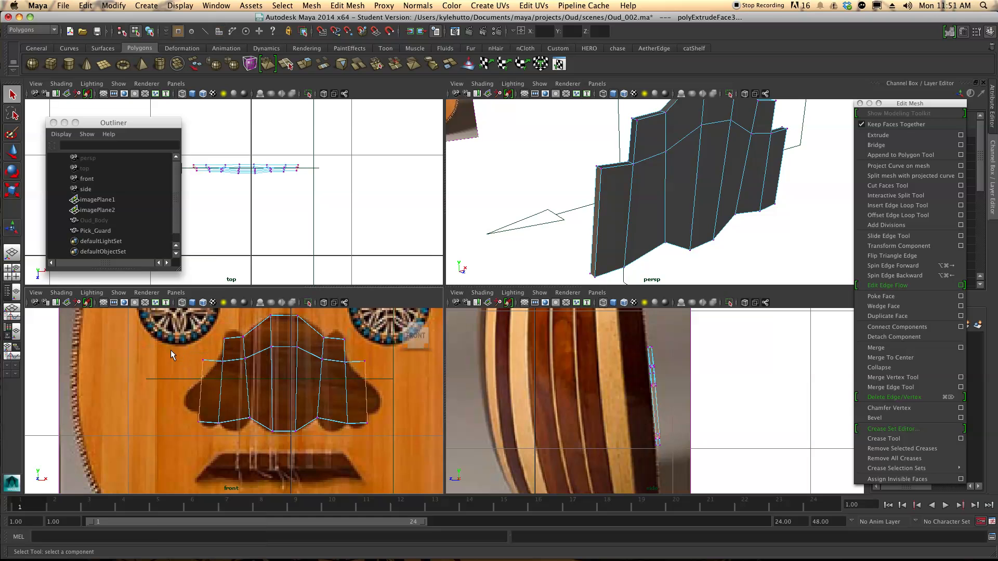
drag(214, 372, 216, 374)
key(w)
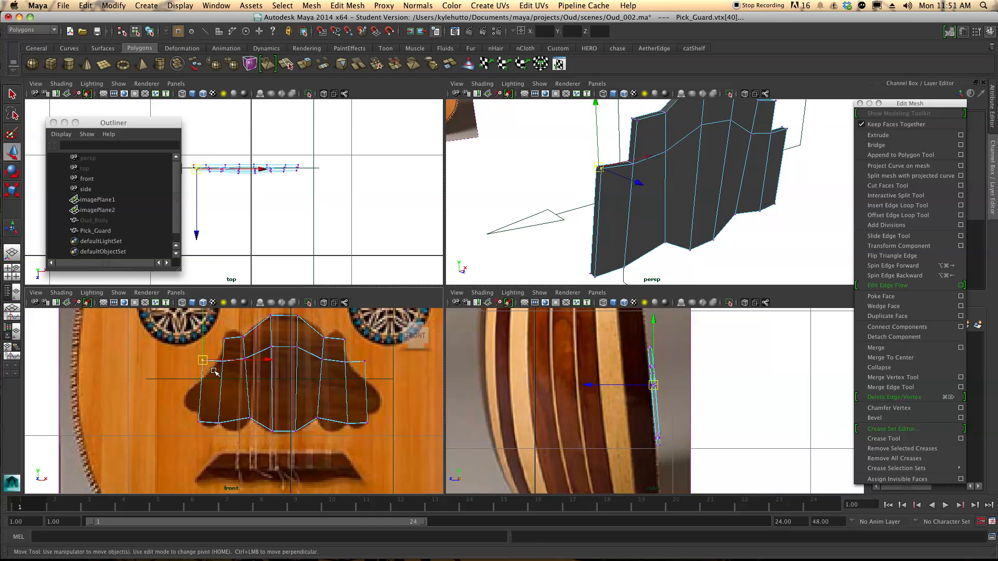
drag(201, 328, 201, 346)
mouse_move(258, 377)
mouse_down()
mouse_move(207, 362)
mouse_move(246, 365)
mouse_up()
drag(335, 354, 369, 355)
click(362, 354)
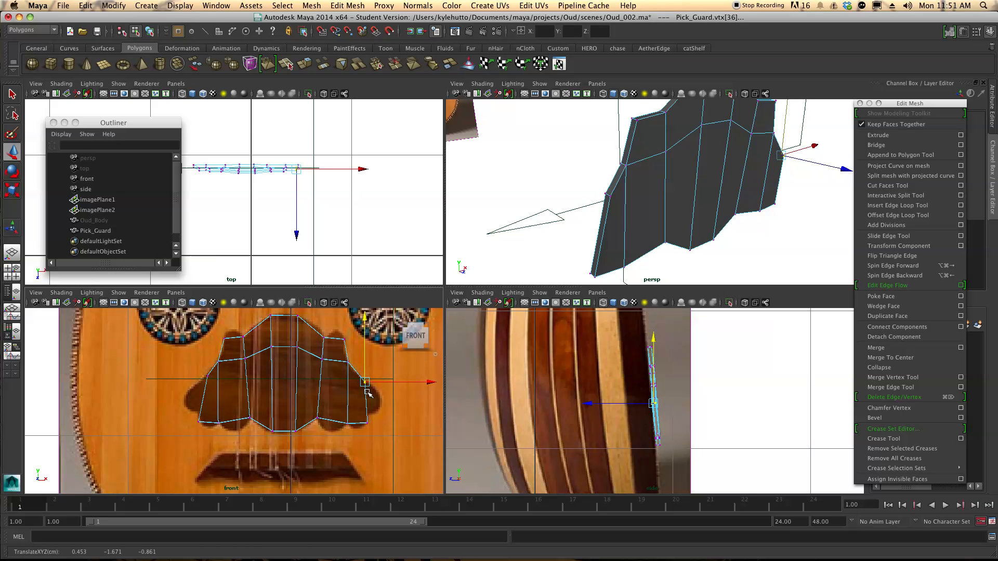
Raise the lower outer corner vertices of both wings slightly to fit the reference's rounded lower corners
drag(360, 418, 368, 396)
drag(203, 430, 190, 400)
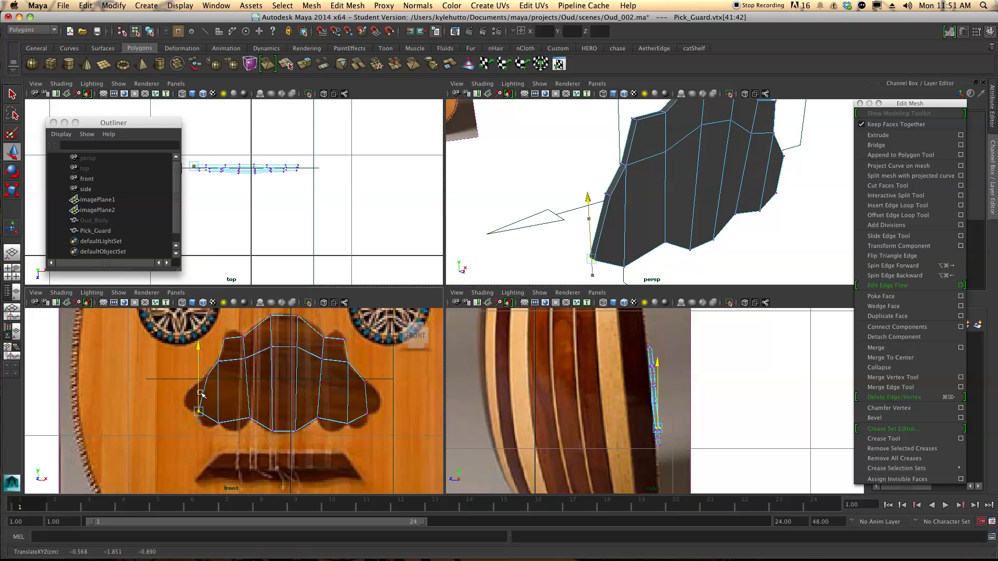
drag(202, 394, 202, 394)
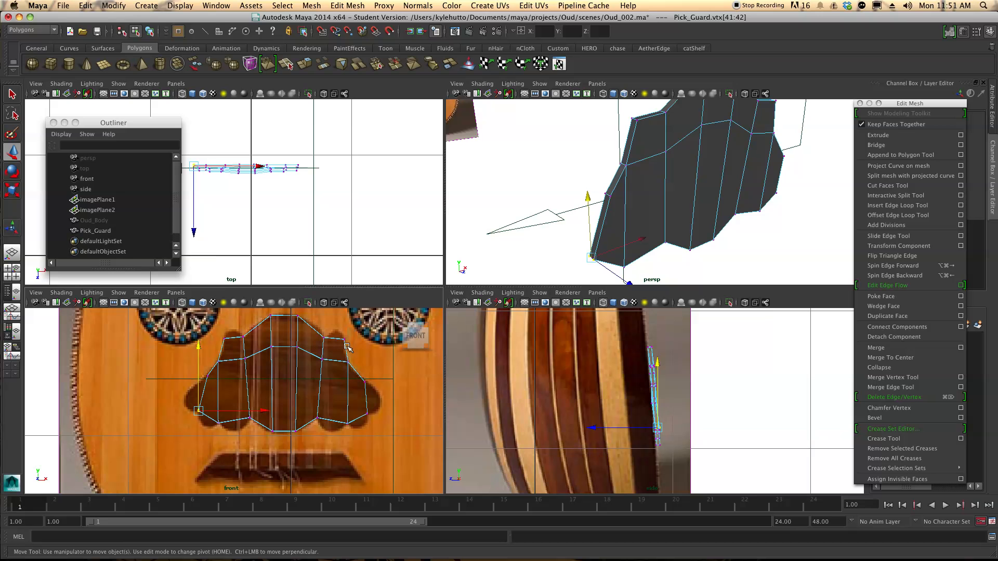
Select the top face of both shoulders of the pick guard and extrude them slightly upward
mouse_move(646, 201)
alt+mouse_down()
mouse_move(621, 205)
mouse_move(631, 213)
alt+mouse_up()
alt+middle_drag(631, 213, 569, 214)
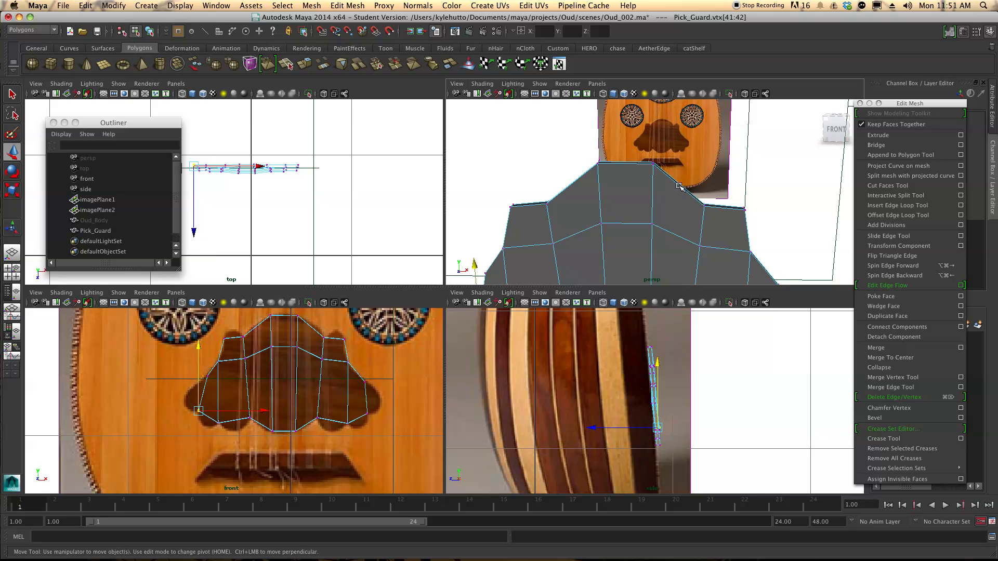
alt+drag(554, 212, 554, 218)
right_drag(553, 218, 529, 184)
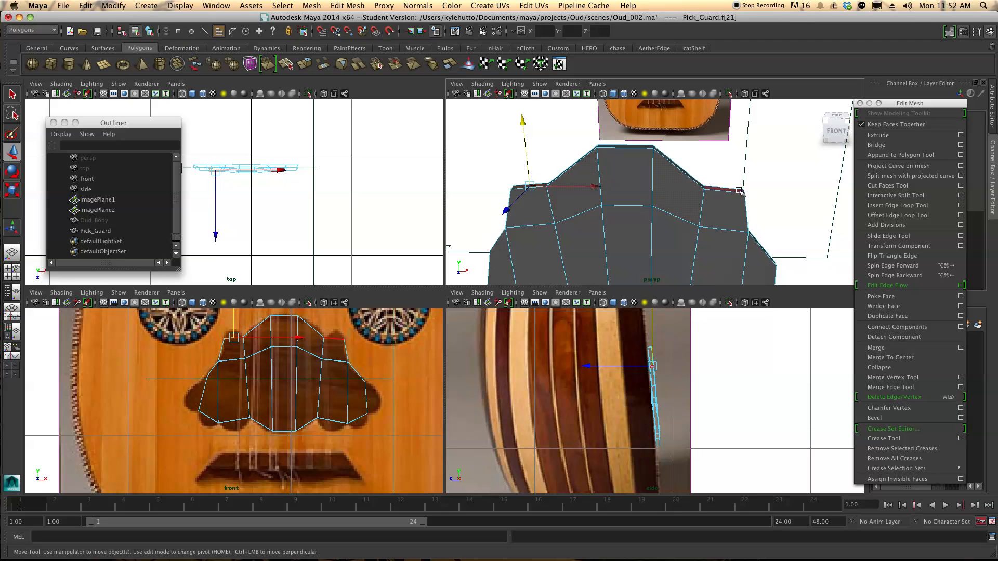
click(627, 177)
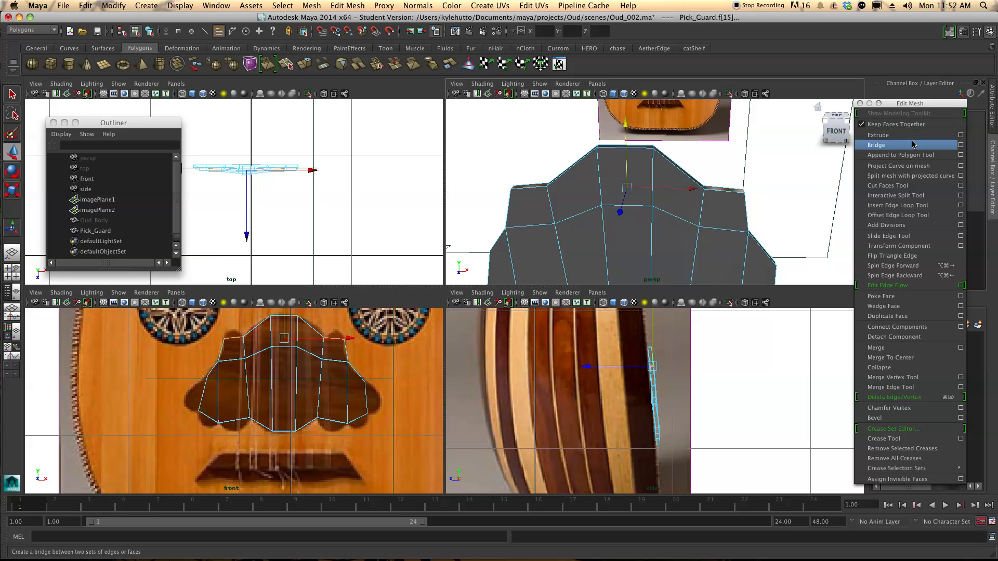
click(894, 136)
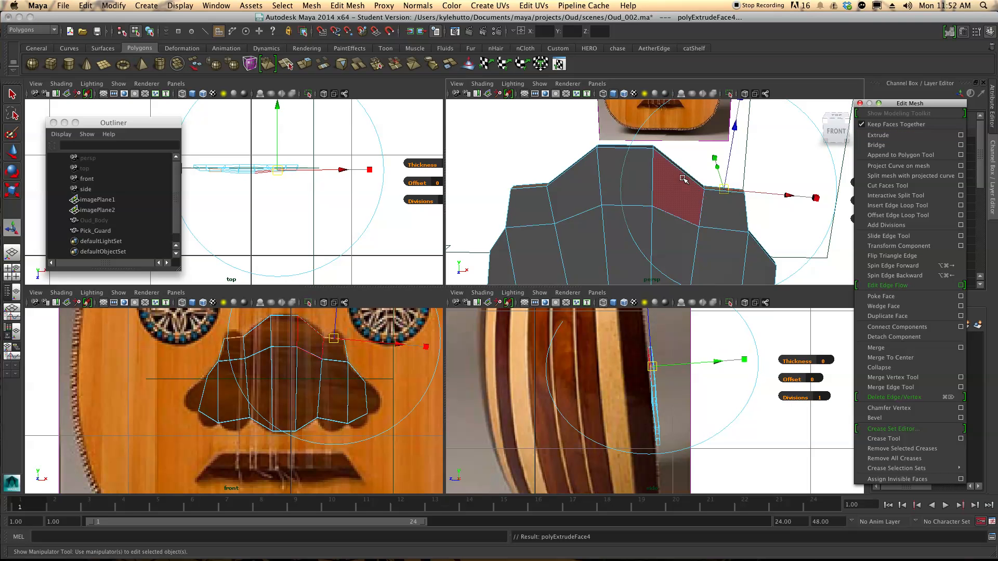
drag(335, 324, 339, 316)
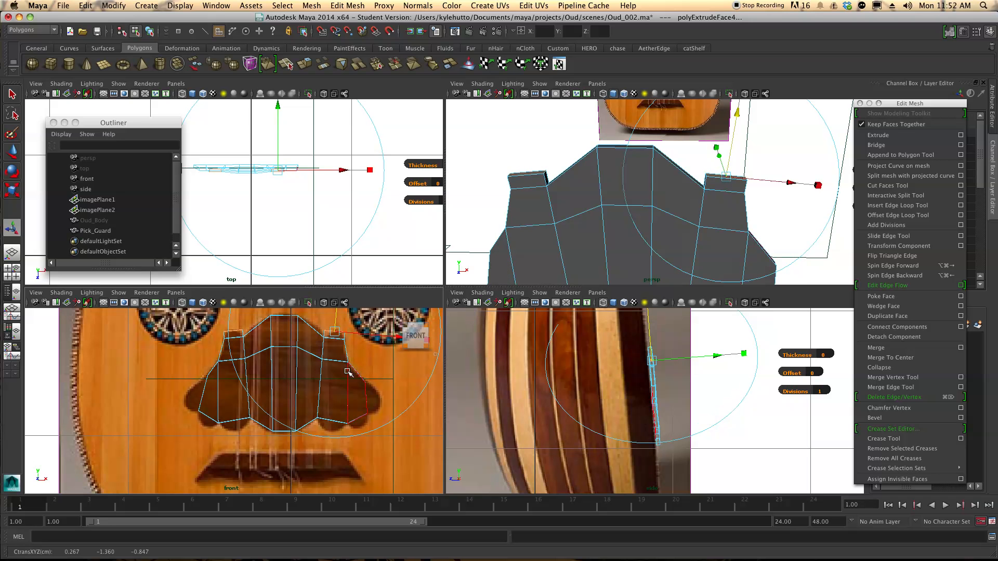
Pull the top vertices of both extruded shoulder caps inward to taper them to the reference's rounded lobes
scroll(631, 364, up, 5)
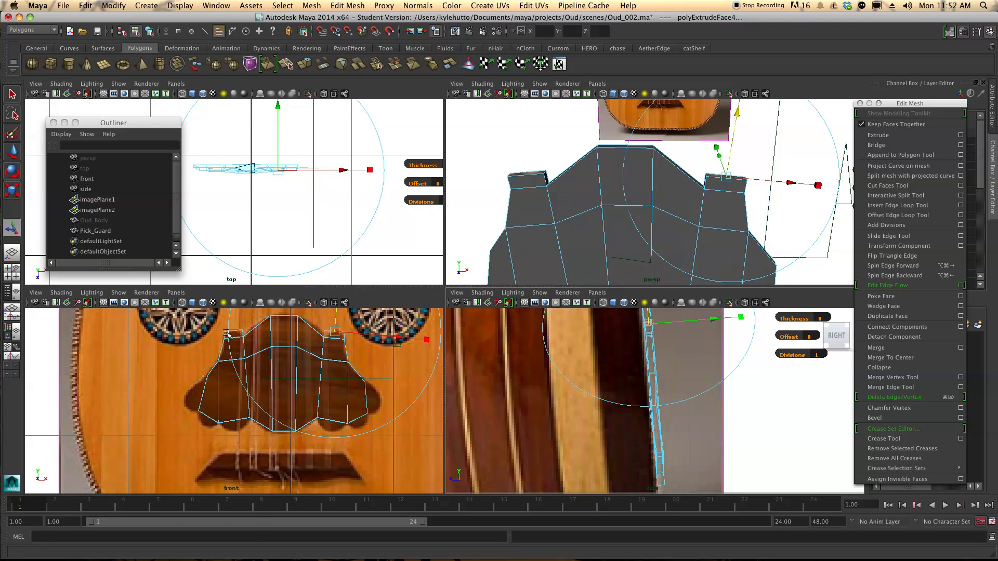
right_drag(210, 383, 194, 353)
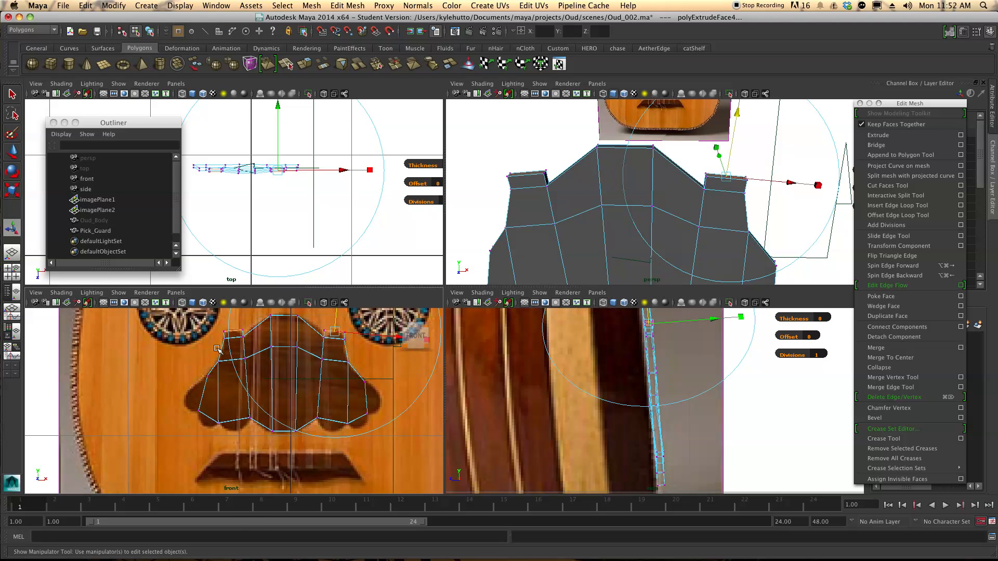
scroll(234, 356, up, 6)
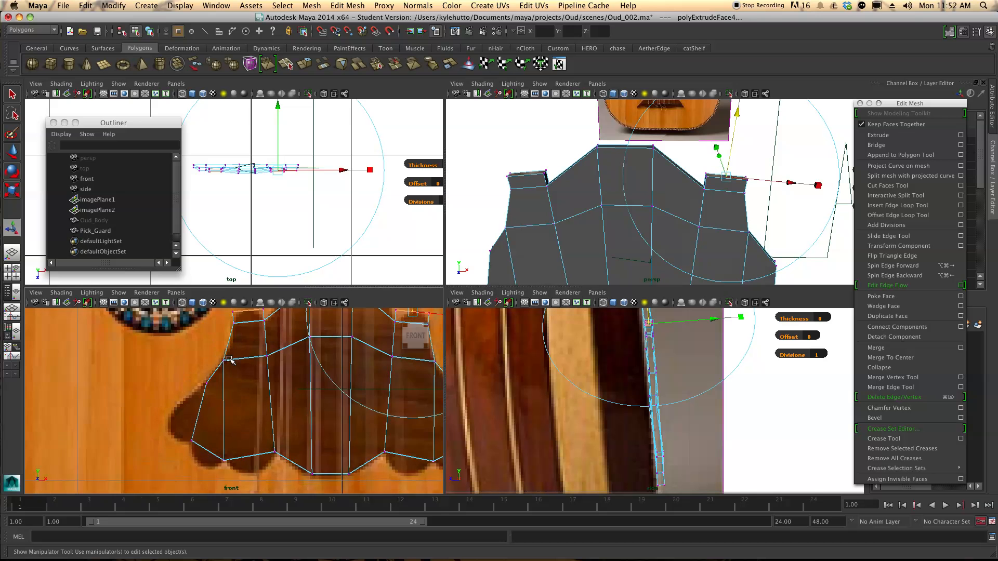
scroll(230, 360, down, 3)
scroll(224, 390, up, 3)
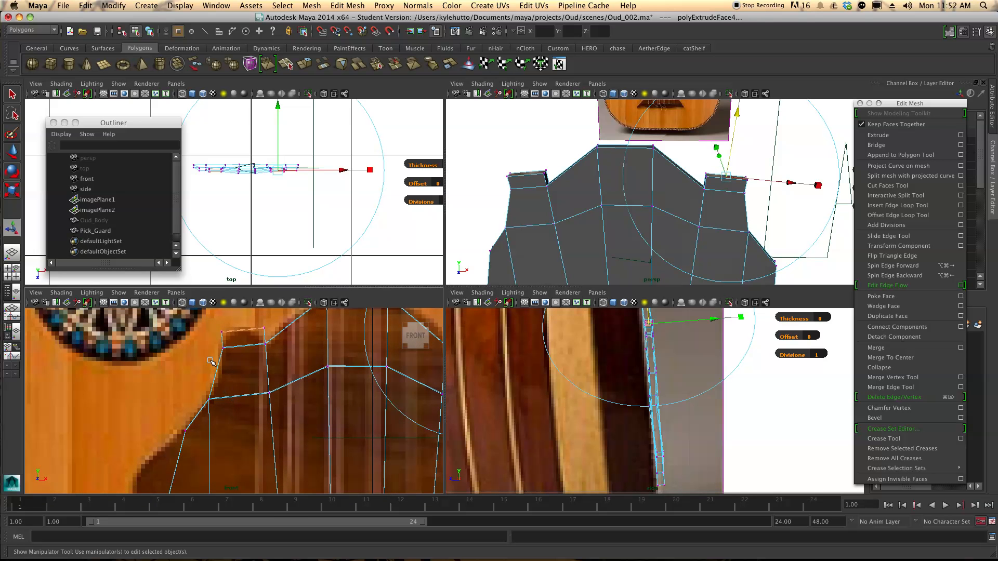
drag(238, 346, 236, 342)
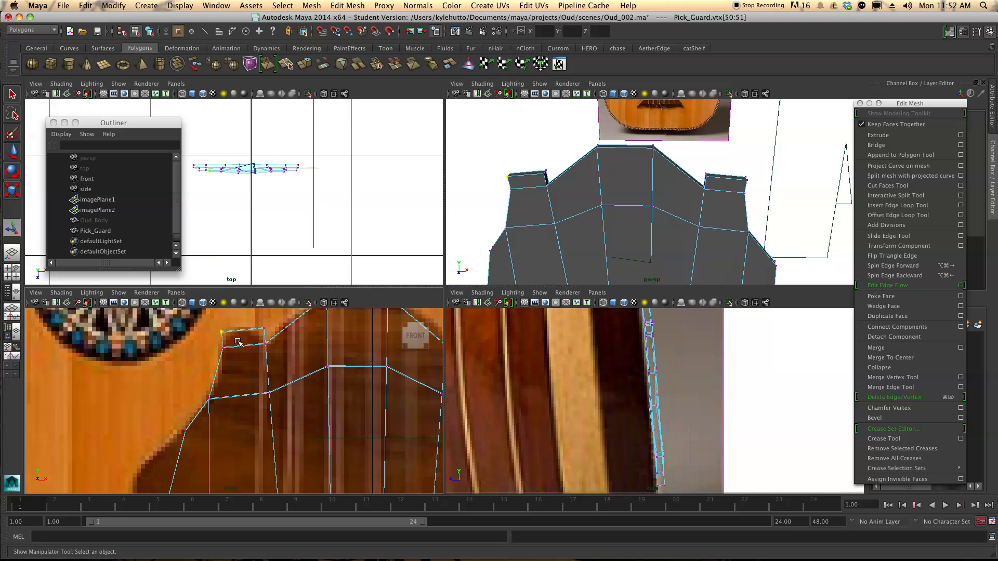
key(w)
drag(222, 331, 253, 329)
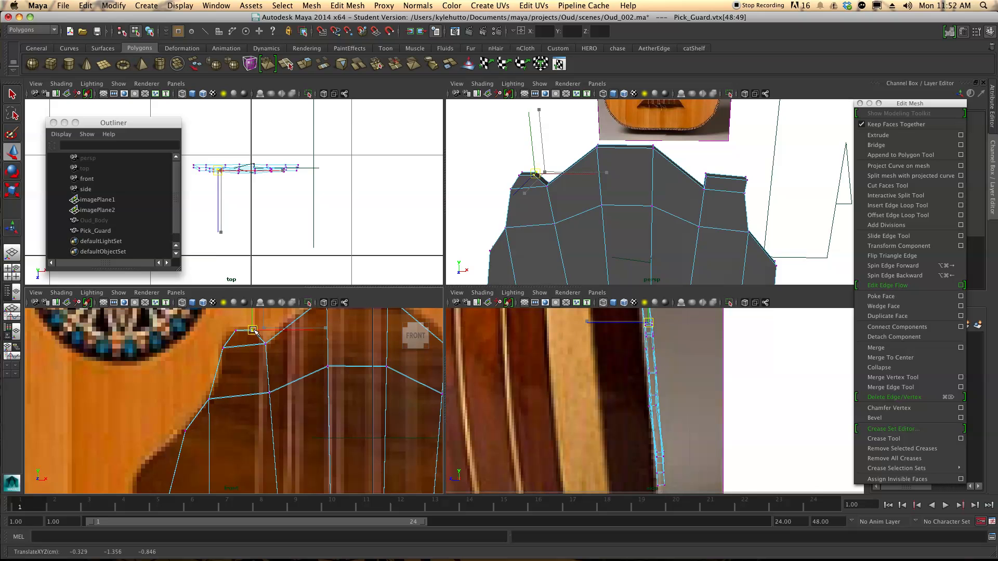
alt+middle_drag(436, 351, 267, 359)
drag(265, 334, 309, 342)
Select an outer side face at each end of the pick guard and extrude both outward to the reference's outer lobes
alt+middle_drag(254, 439, 356, 282)
alt+middle_drag(241, 373, 317, 413)
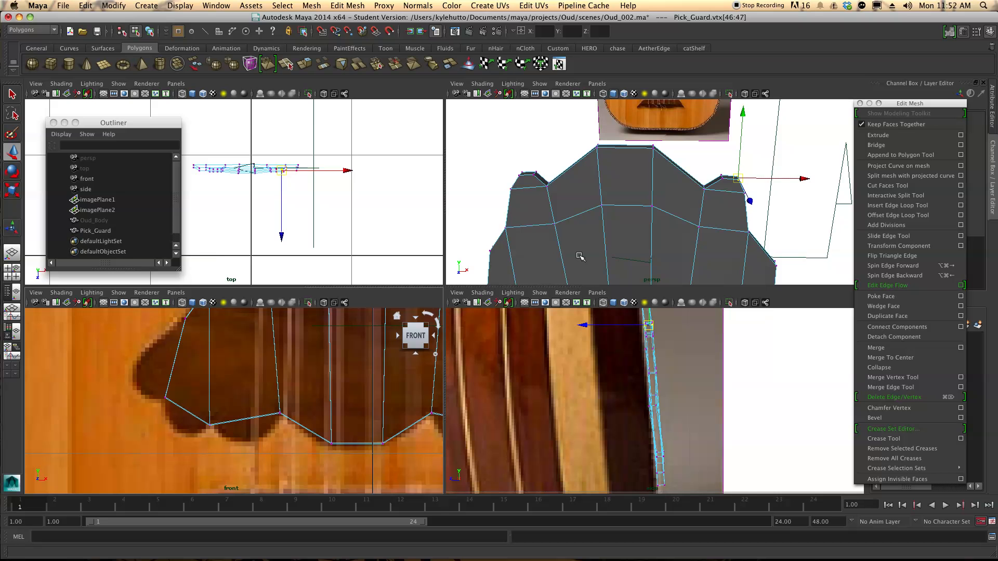
alt+drag(574, 251, 652, 194)
right_drag(614, 195, 615, 220)
alt+drag(587, 210, 618, 199)
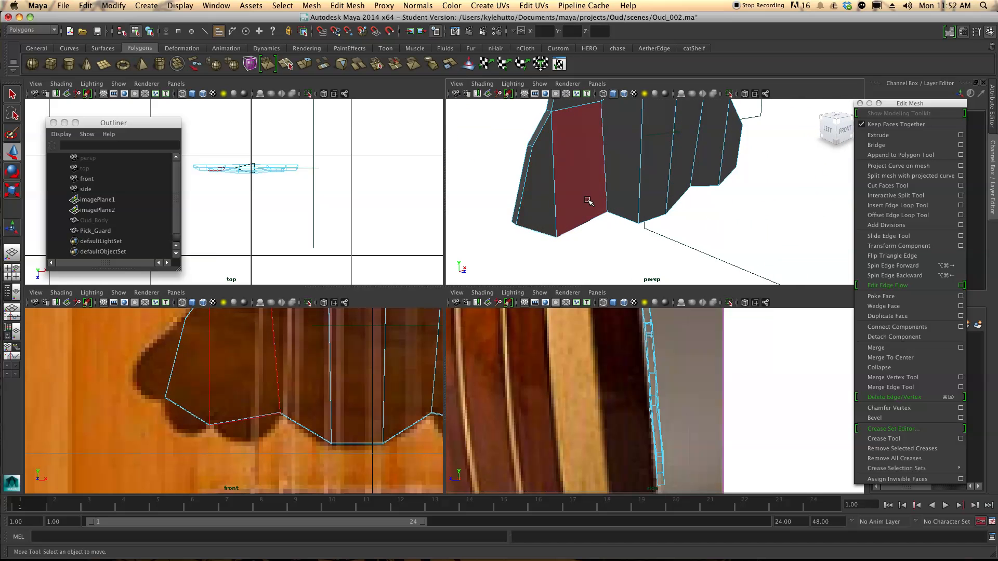
click(522, 188)
alt+drag(641, 163, 601, 172)
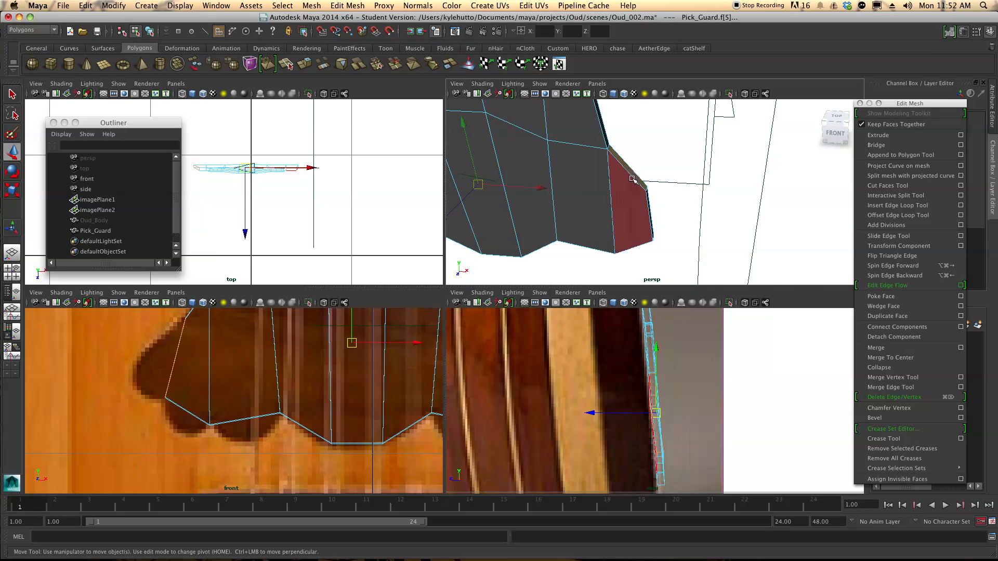
click(891, 137)
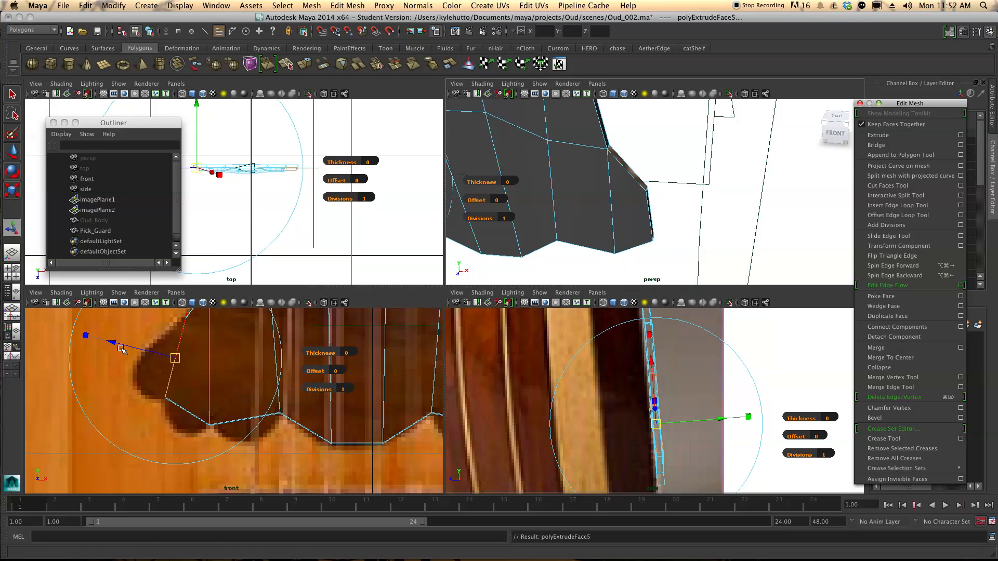
mouse_move(122, 345)
mouse_down()
mouse_move(95, 337)
mouse_move(103, 341)
mouse_up()
key(q)
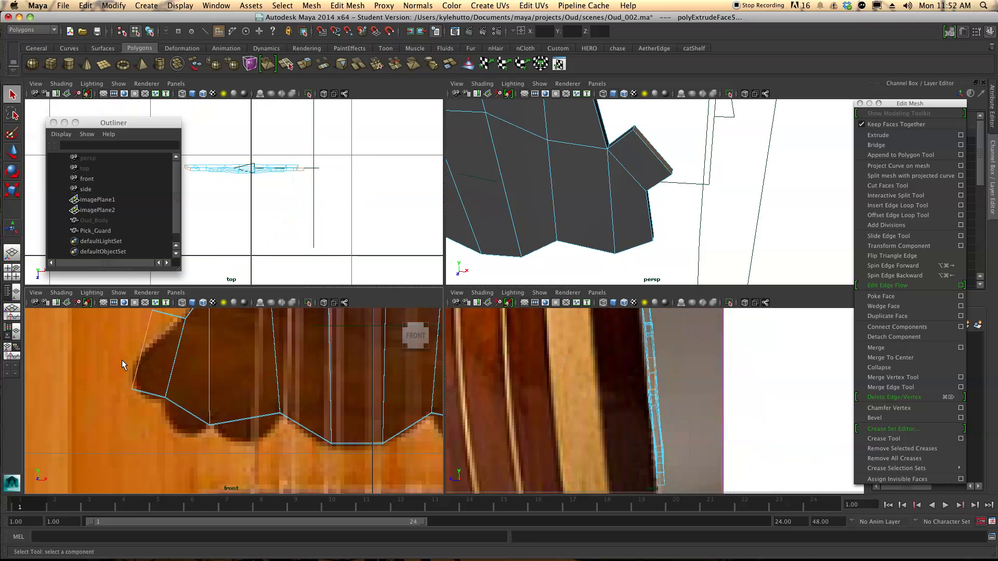
Select the outermost bottom edge face at each end of the pick guard and extrude both slightly outward and down
click(364, 343)
alt+drag(618, 233, 681, 210)
click(697, 267)
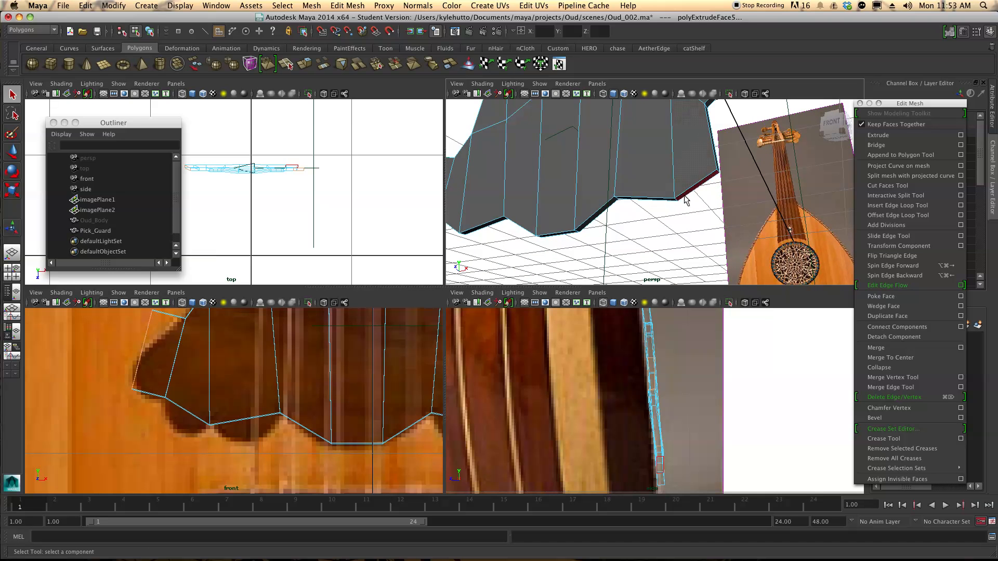
click(671, 203)
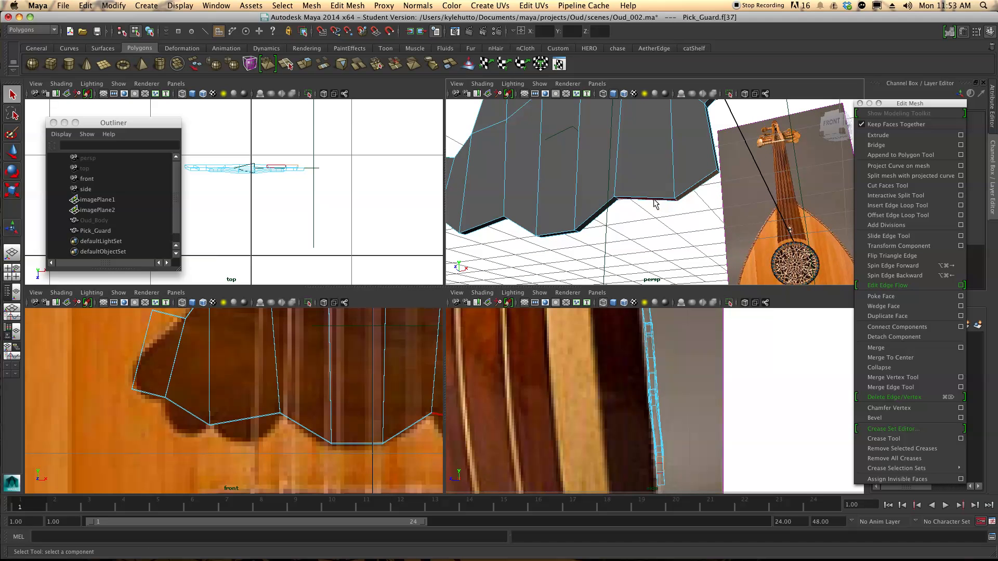
alt+drag(514, 232, 567, 212)
click(470, 210)
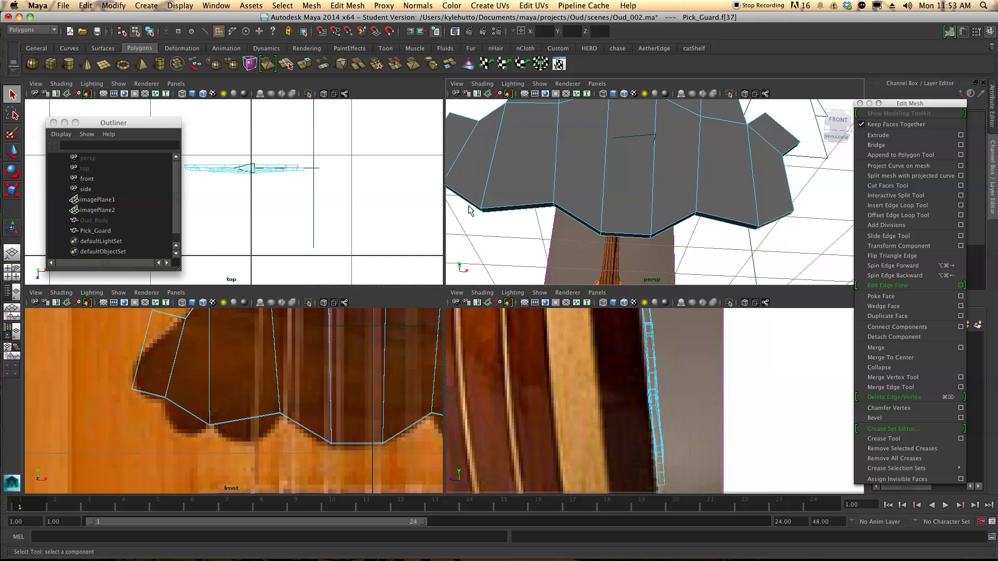
click(878, 135)
key(f)
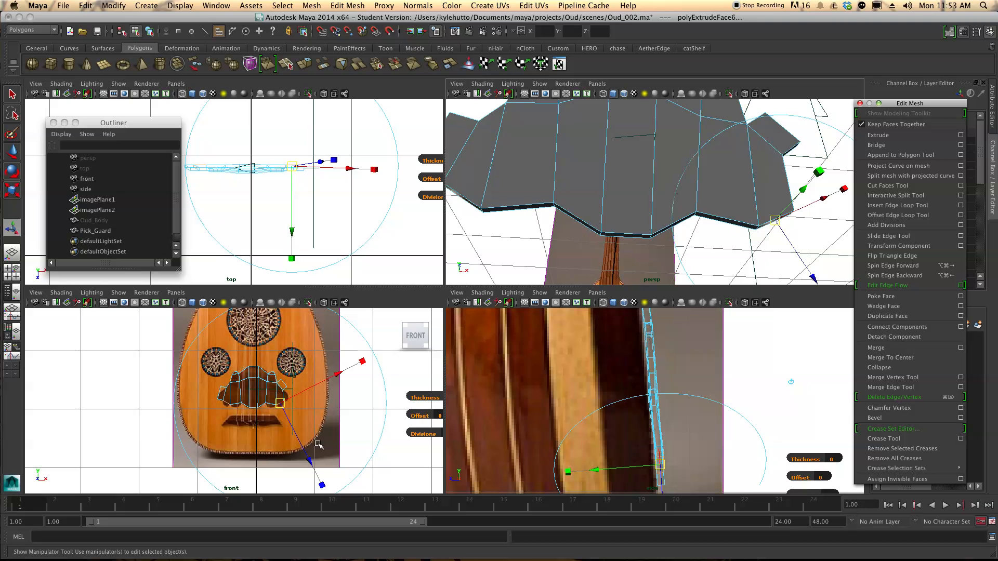
scroll(329, 440, up, 5)
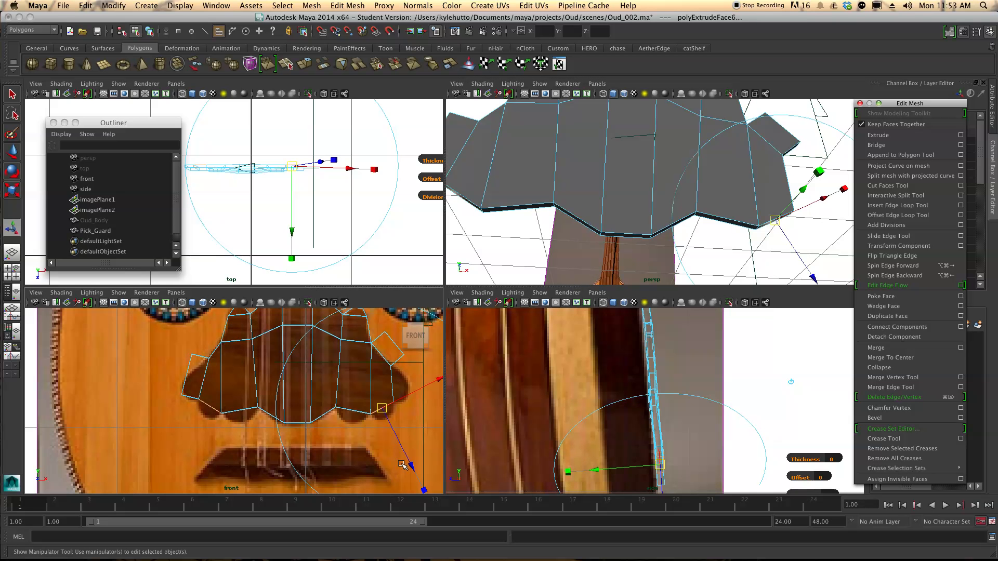
drag(412, 467, 420, 450)
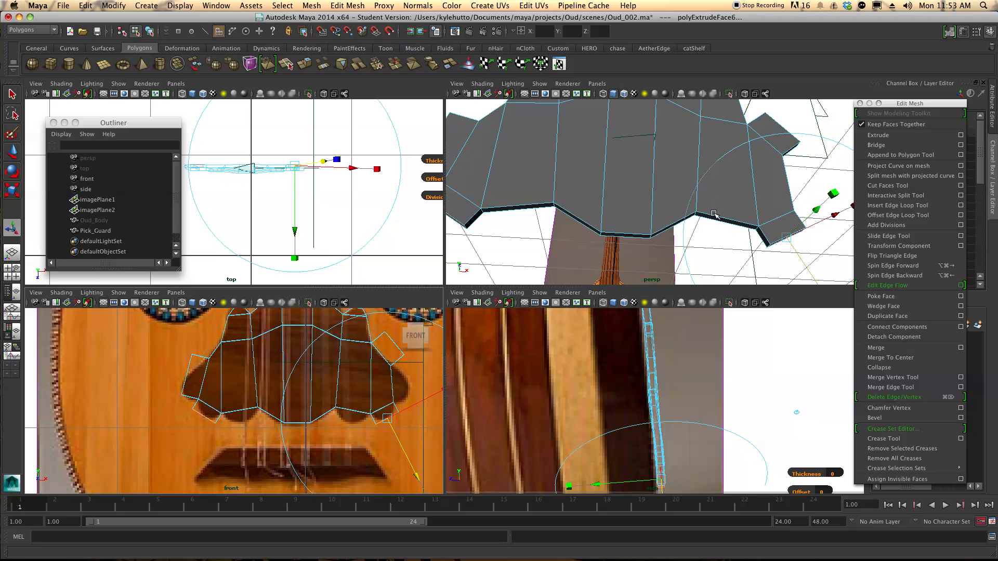
Extrude the neighbouring bottom edge face on each side slightly downward to cover the reference's next scallops
key(q)
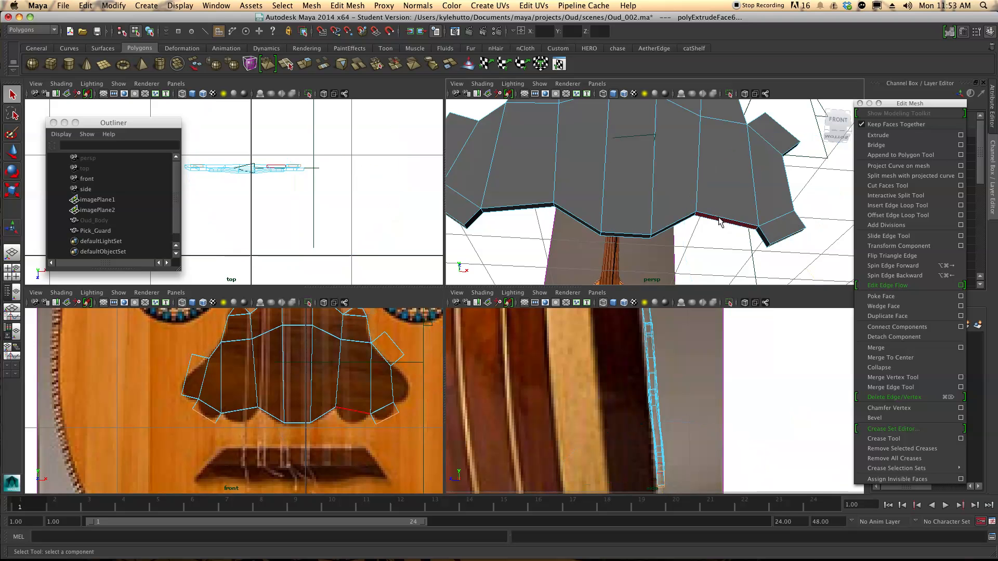
click(719, 217)
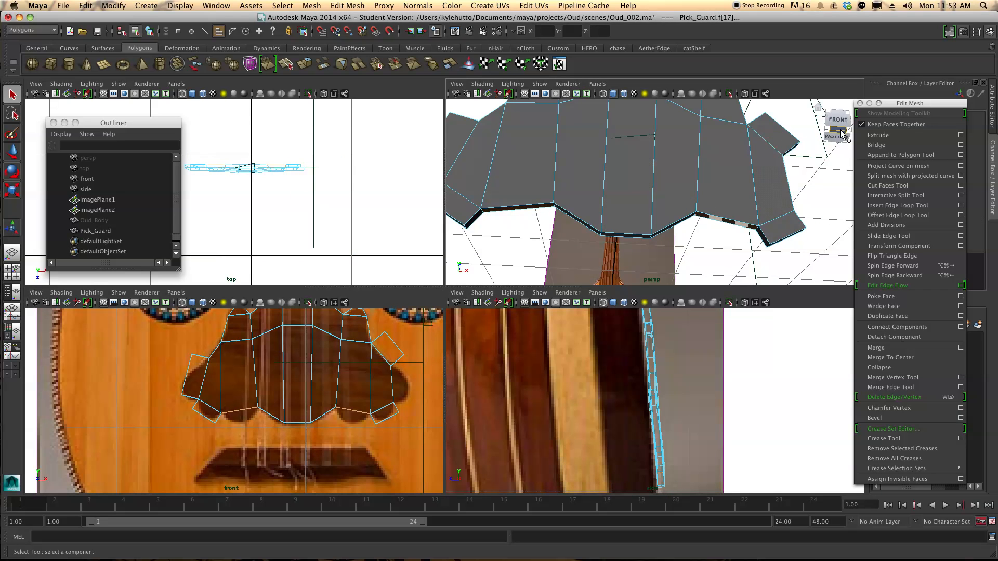
click(873, 135)
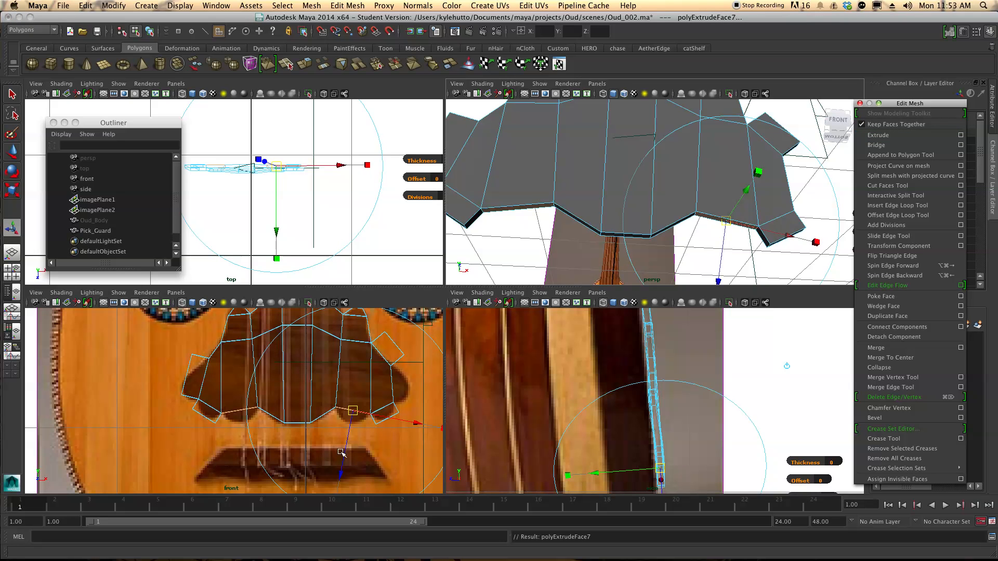
drag(343, 460, 339, 473)
key(q)
Move the upper corner vertices of the left side extrusion down to match the reference's outer lobe
right_drag(196, 399, 164, 347)
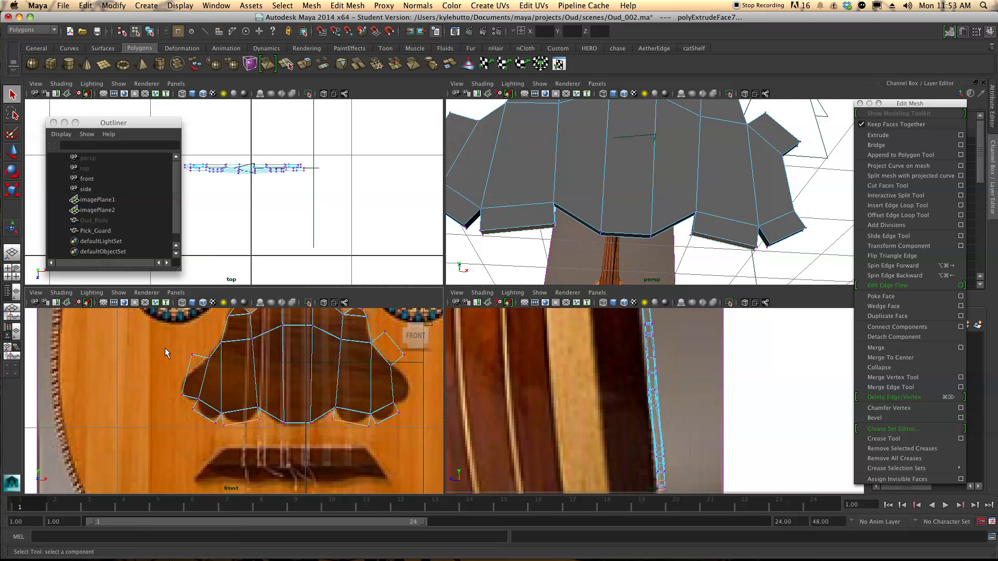
click(191, 355)
key(w)
drag(193, 337, 192, 352)
Move the corner vertices of the extruded bottom sections inward to round them into the reference's scallops
drag(176, 392, 386, 431)
click(185, 410)
click(198, 429)
click(216, 418)
click(239, 416)
click(315, 434)
click(371, 438)
click(378, 426)
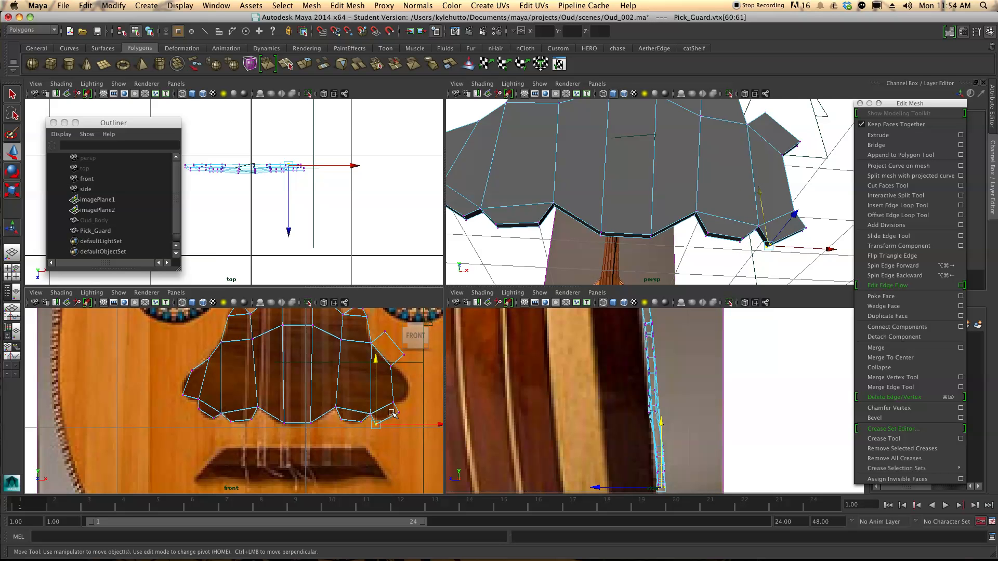
mouse_move(397, 426)
mouse_down()
mouse_move(379, 404)
mouse_move(404, 408)
mouse_up()
drag(414, 414, 408, 415)
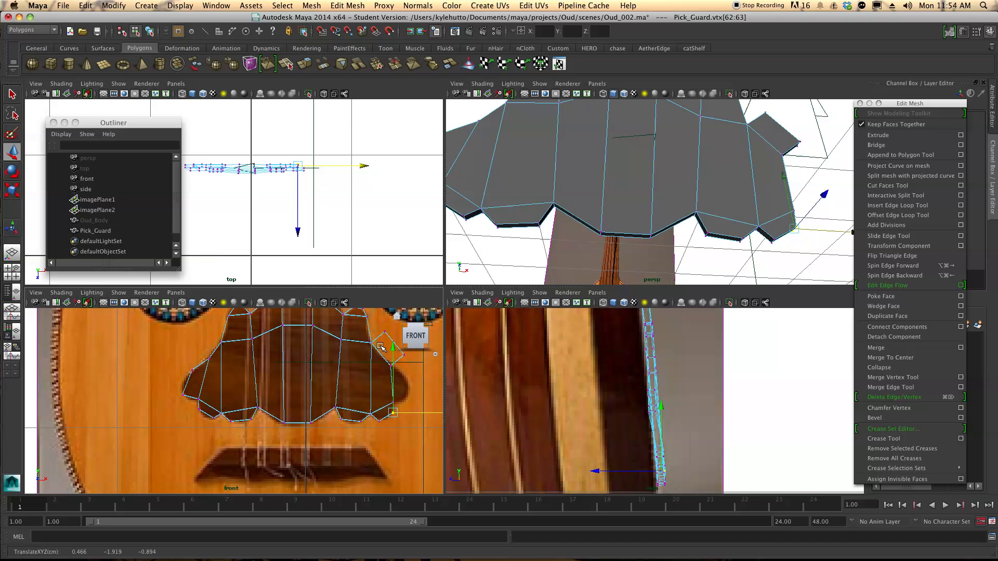
Select and delete the faces of the misplaced extrusion sticking out of the pick guard's right side
alt+drag(780, 117, 769, 145)
alt+middle_drag(768, 145, 689, 211)
mouse_move(689, 212)
alt+mouse_down()
mouse_move(664, 216)
mouse_move(681, 213)
alt+mouse_up()
right_click(680, 212)
click(678, 236)
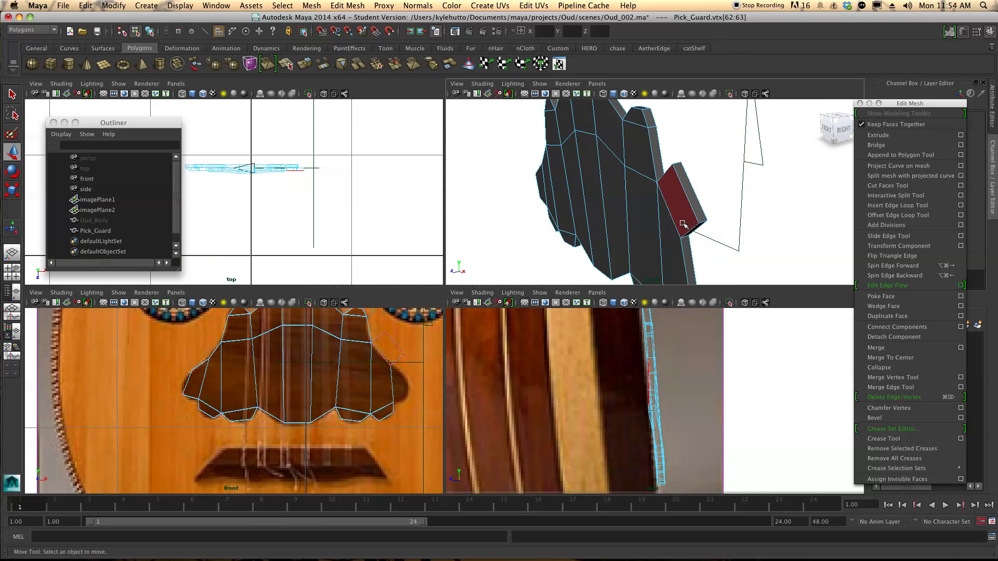
click(685, 211)
click(691, 192)
alt+drag(690, 195, 680, 229)
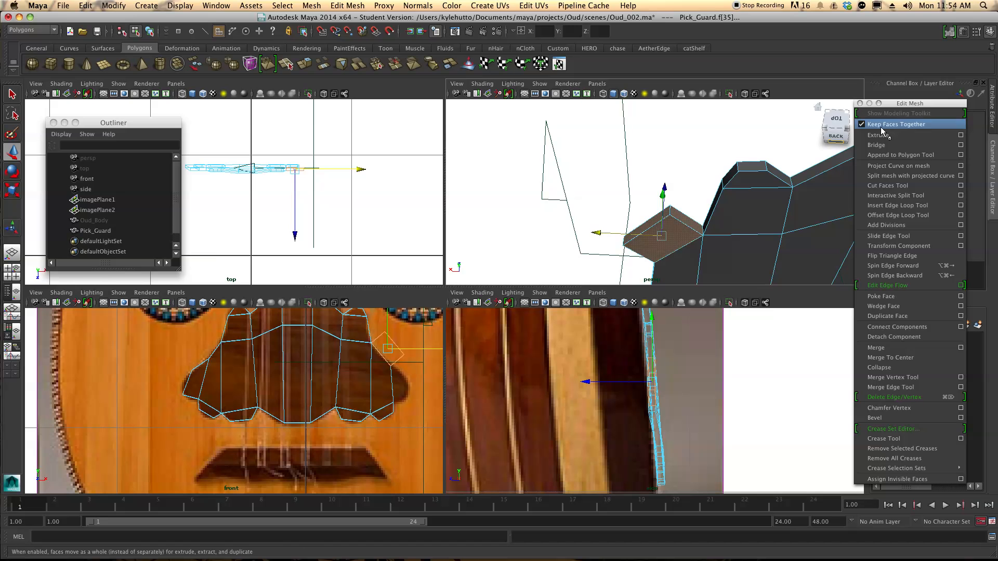
key(Delete)
Bridge the two open border edges to close the gap left on the pick guard's right side
alt+drag(634, 232, 670, 196)
scroll(668, 182, up, 5)
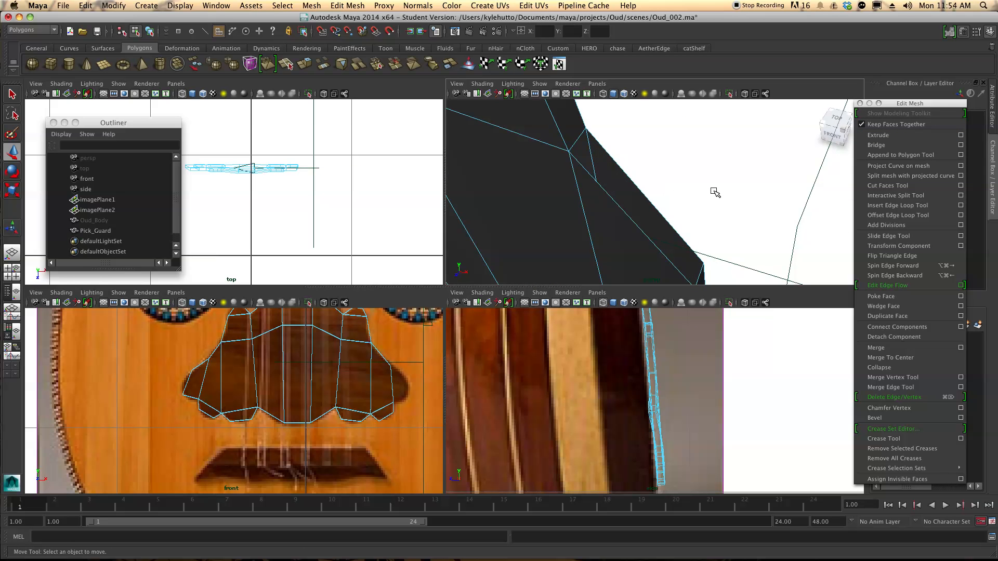
right_drag(634, 225, 636, 182)
click(636, 182)
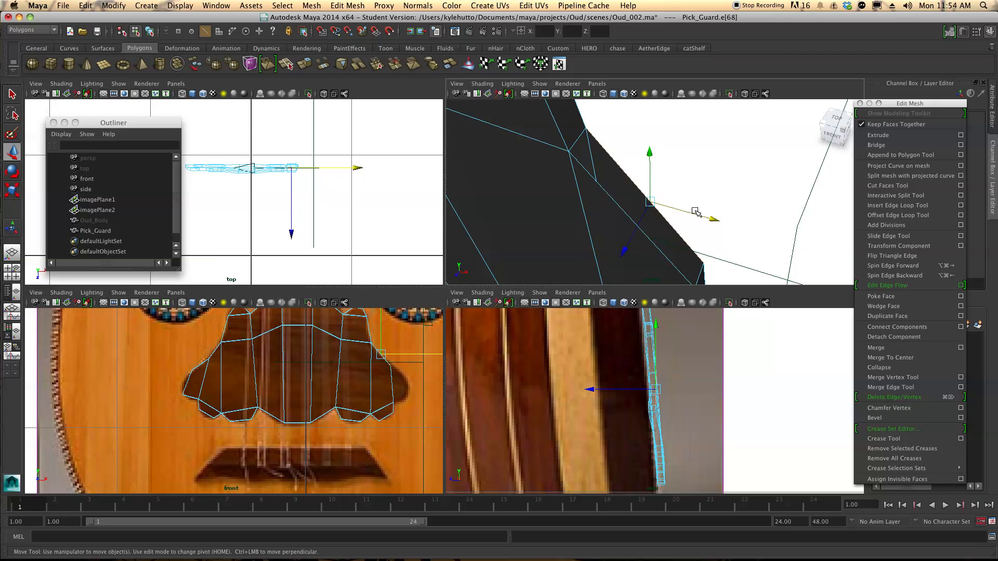
double_click(621, 212)
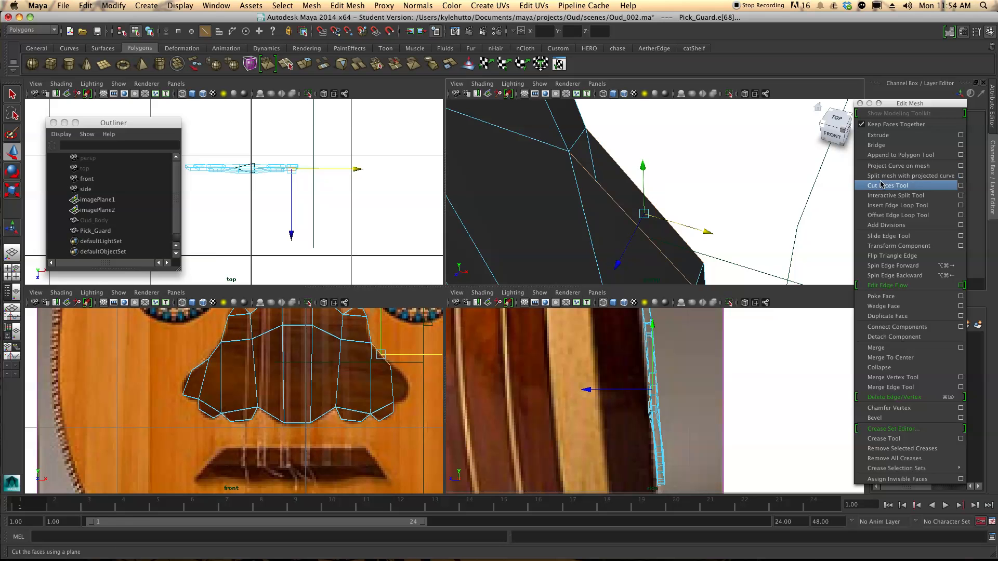
click(878, 145)
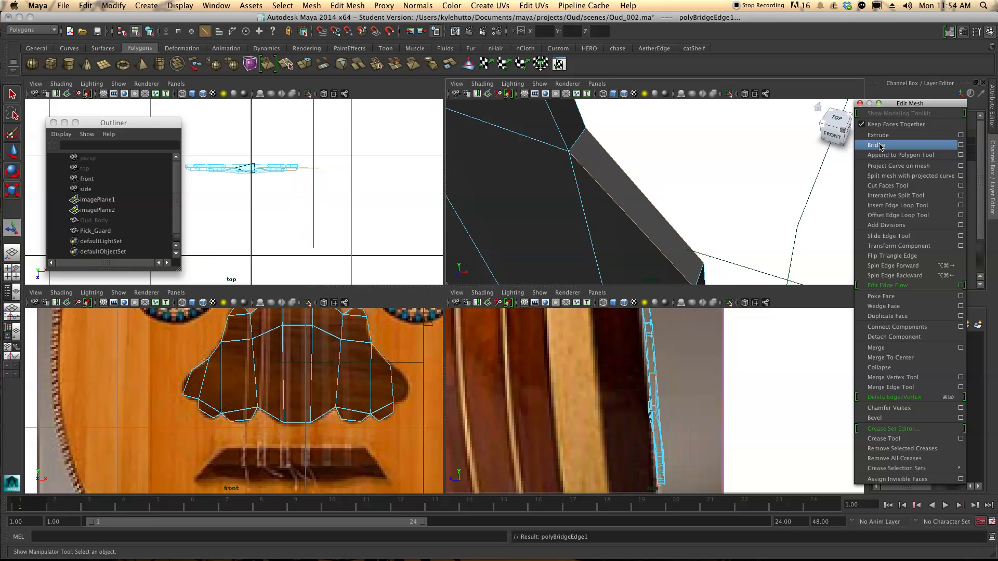
Select the vertices at the ends of the bridged face and merge the overlapping ones
right_click(584, 205)
right_drag(584, 205, 566, 217)
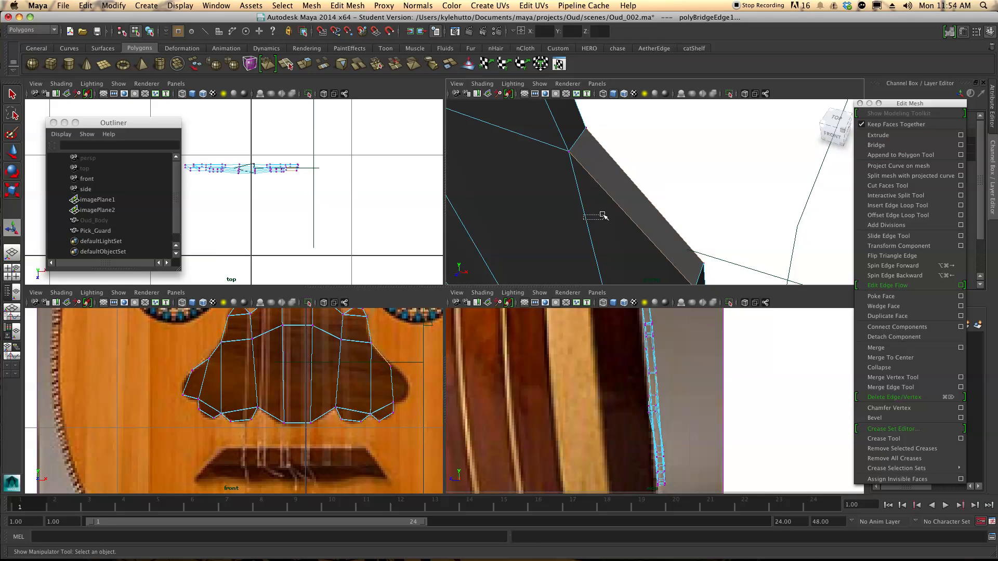
drag(609, 216, 606, 217)
scroll(606, 217, down, 3)
drag(613, 173, 705, 248)
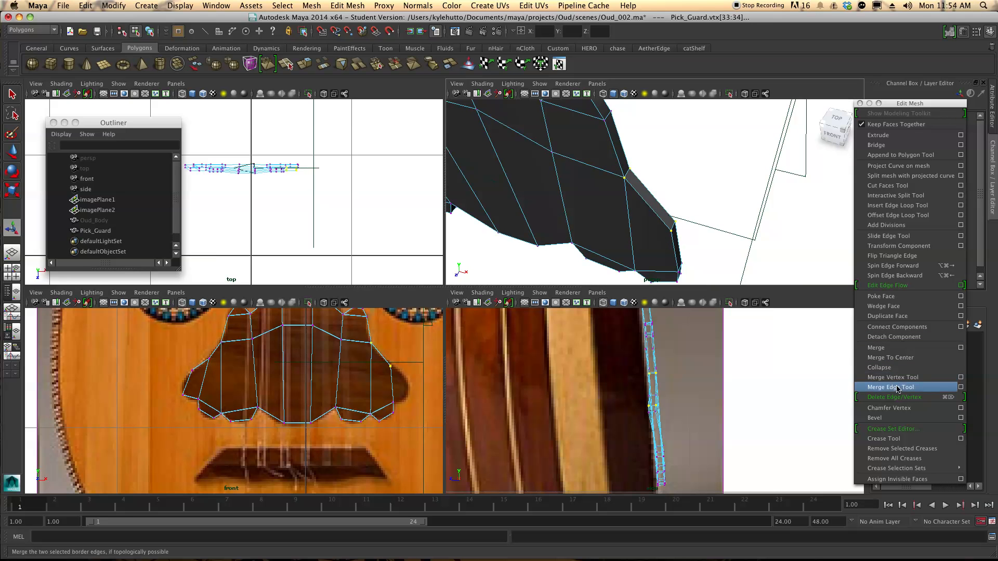
click(897, 358)
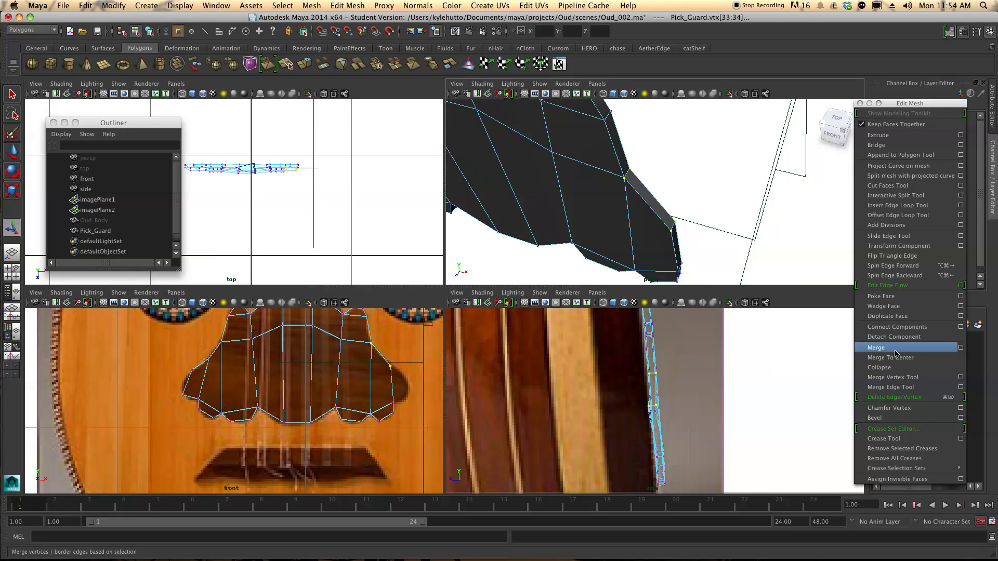
Extrude the edge face below the bridged face on the right side outward toward the reference's outer lobe
alt+drag(676, 265, 704, 257)
alt+middle_drag(702, 258, 679, 200)
alt+drag(657, 213, 650, 217)
right_drag(662, 217, 663, 239)
mouse_move(667, 237)
alt+mouse_down()
mouse_move(657, 234)
mouse_move(678, 233)
alt+mouse_up()
click(683, 232)
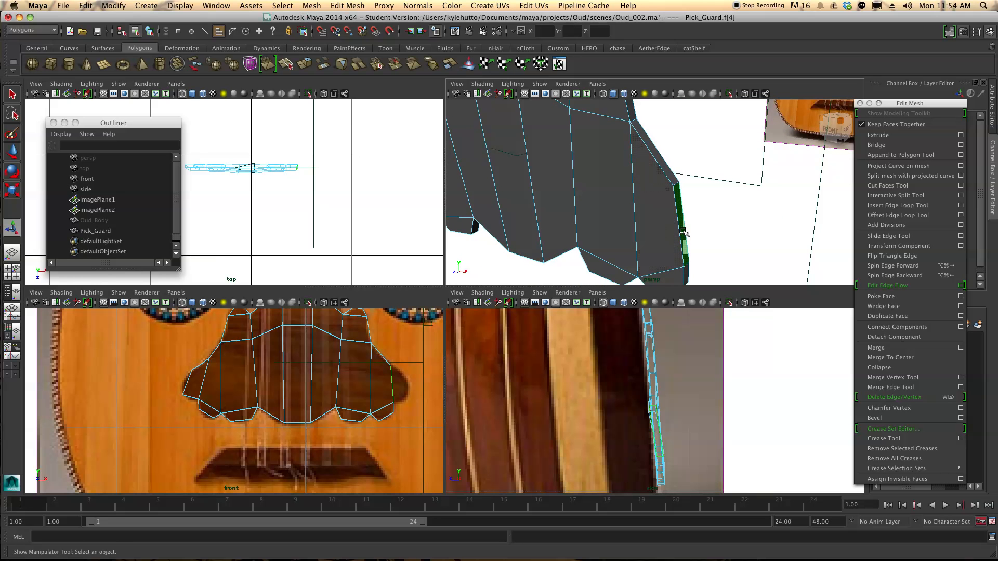
click(878, 135)
drag(410, 383, 415, 381)
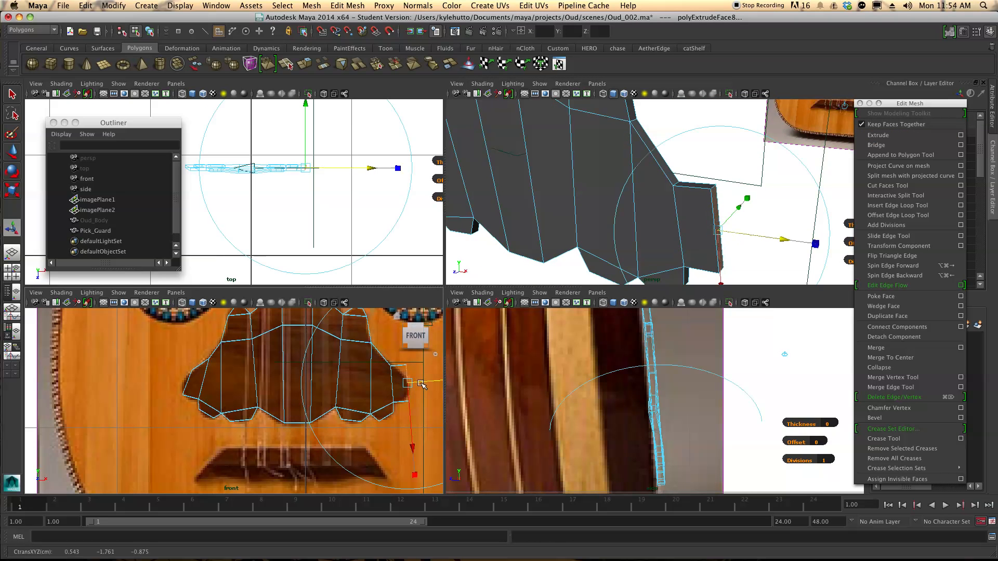
Move the corner vertices of the new right side extrusion to match the reference's outer lobe
key(q)
right_drag(408, 378, 400, 365)
drag(400, 365, 408, 384)
key(w)
click(411, 395)
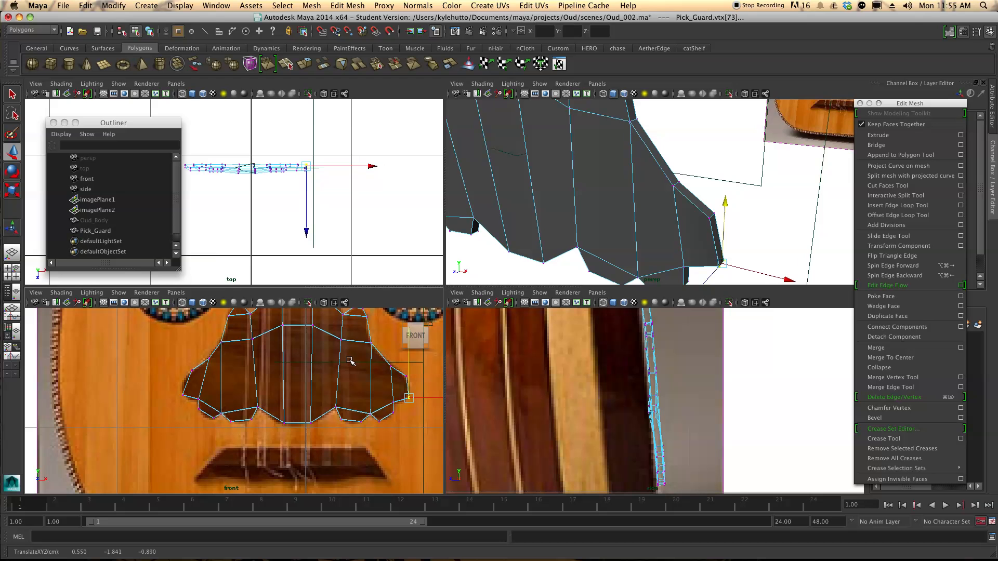
Insert vertical edge loops through the pick guard's wide sections and one horizontal loop across its outer lobes
alt+middle_drag(286, 377, 301, 411)
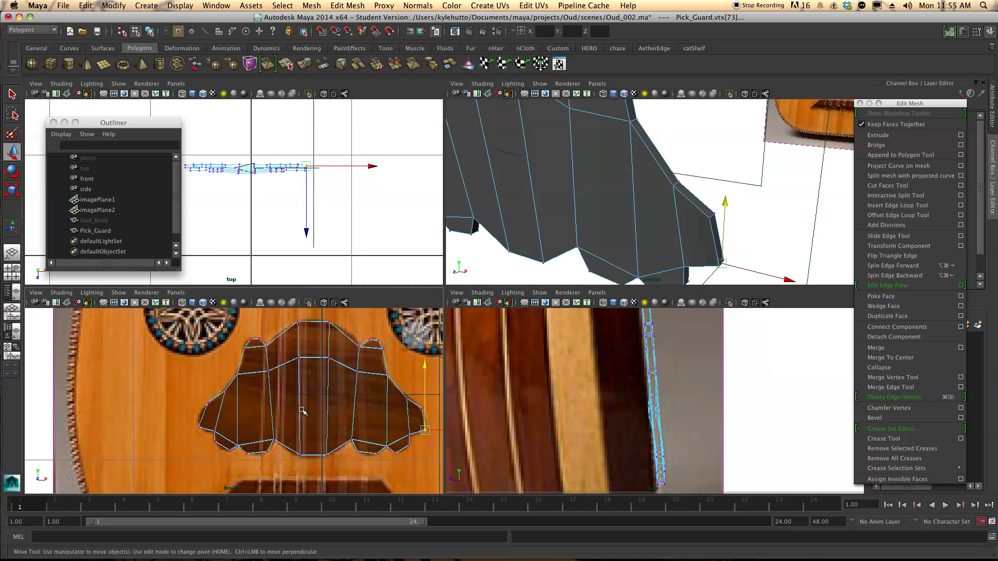
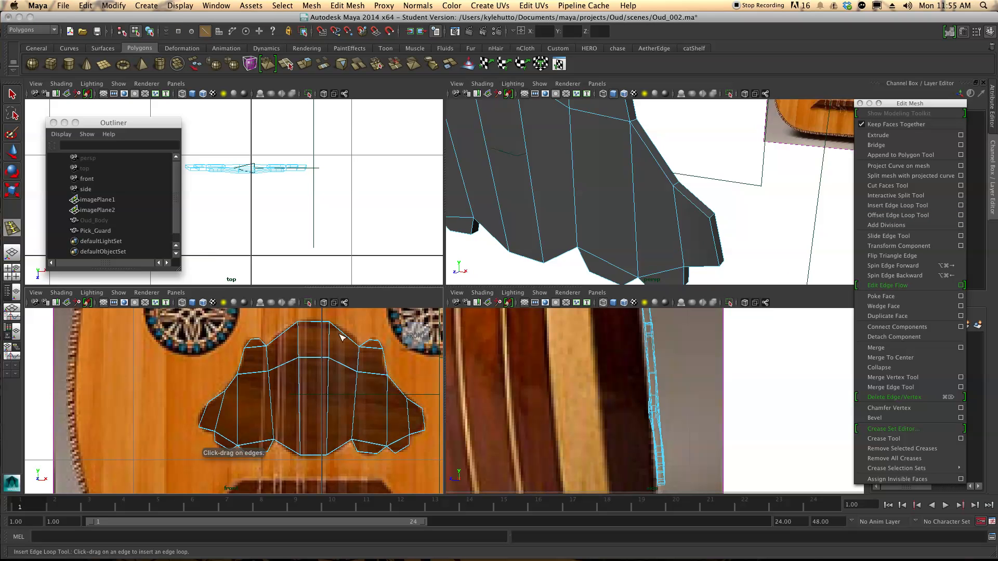
drag(318, 357, 284, 368)
drag(345, 367, 377, 378)
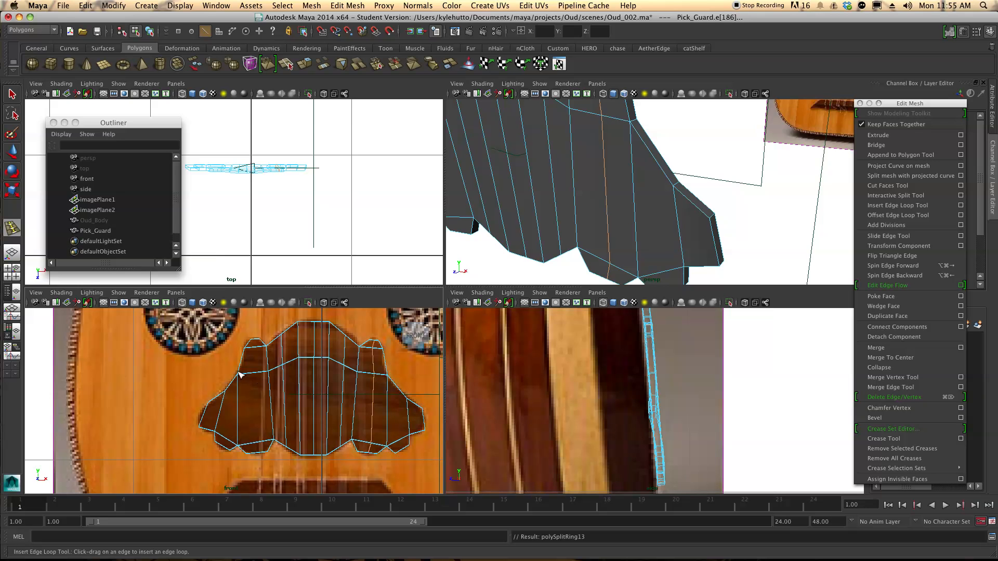
drag(255, 375, 255, 375)
drag(227, 434, 227, 440)
drag(402, 441, 411, 422)
key(q)
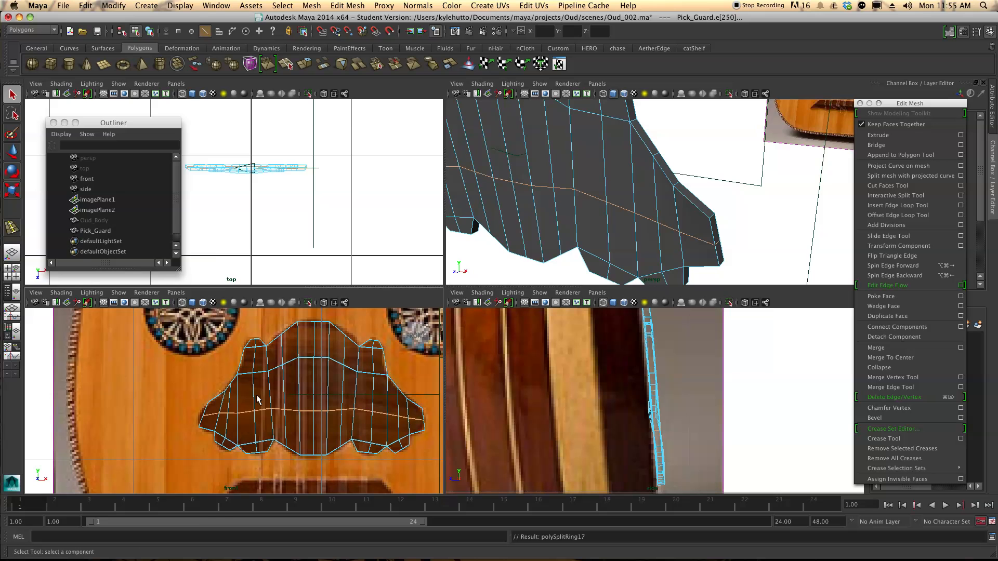
Move the new loop's end vertices at both outer lobes outward to round the tips
right_drag(221, 352, 192, 354)
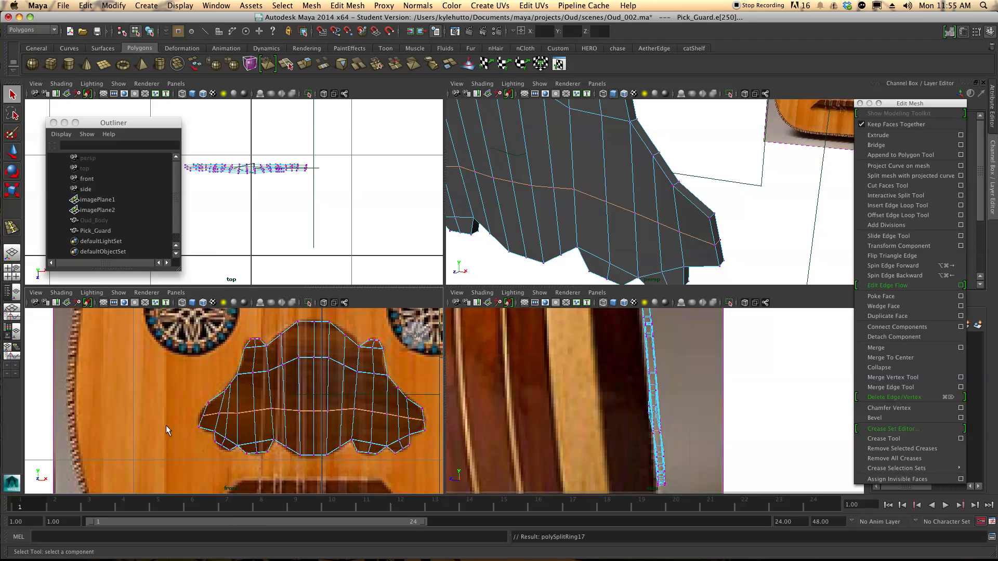
drag(192, 410, 263, 416)
key(w)
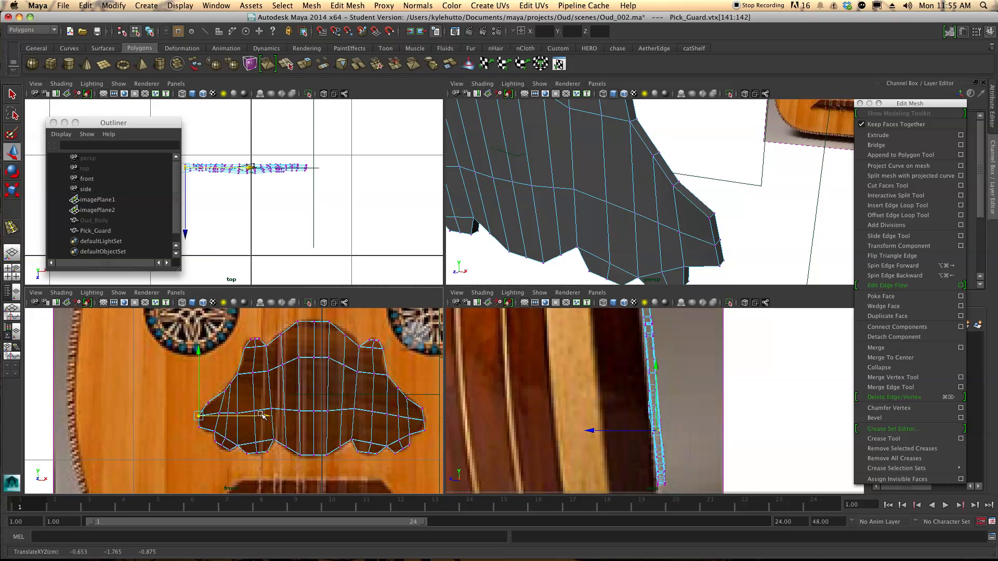
drag(420, 413, 439, 425)
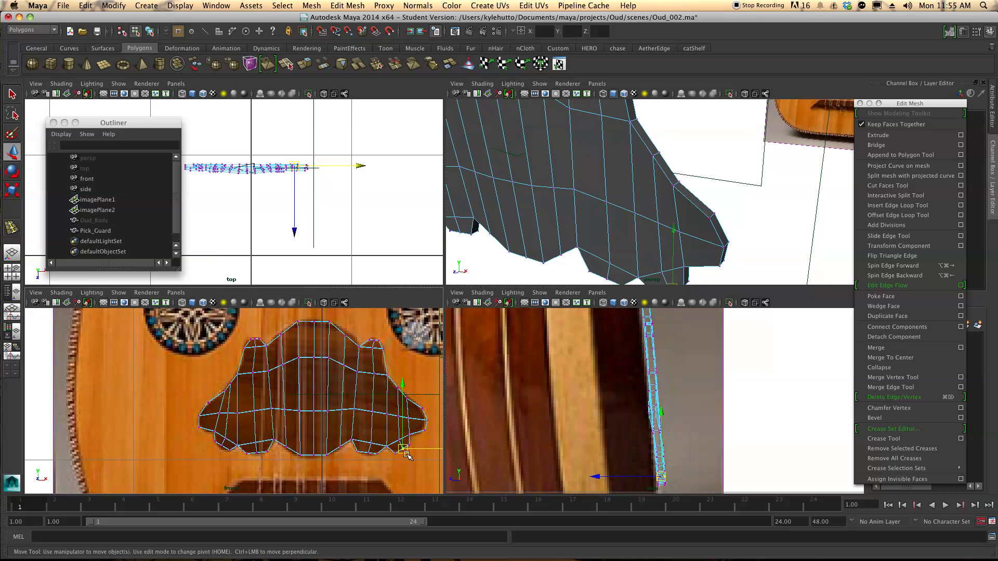
Move the new vertices along the pick guard's bottom edge outward to round the scallops to the reference
drag(398, 455, 404, 432)
click(386, 448)
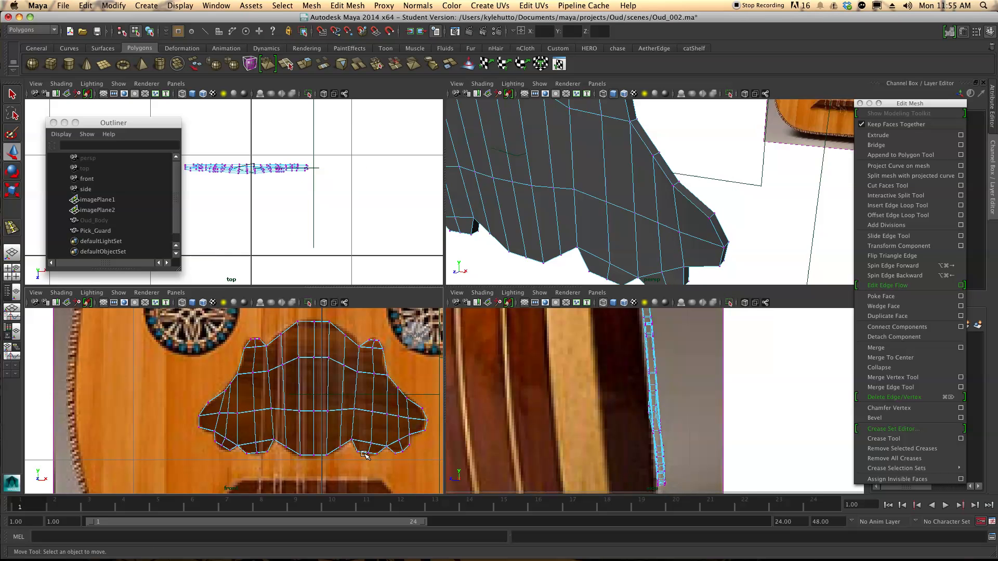
drag(372, 456, 306, 446)
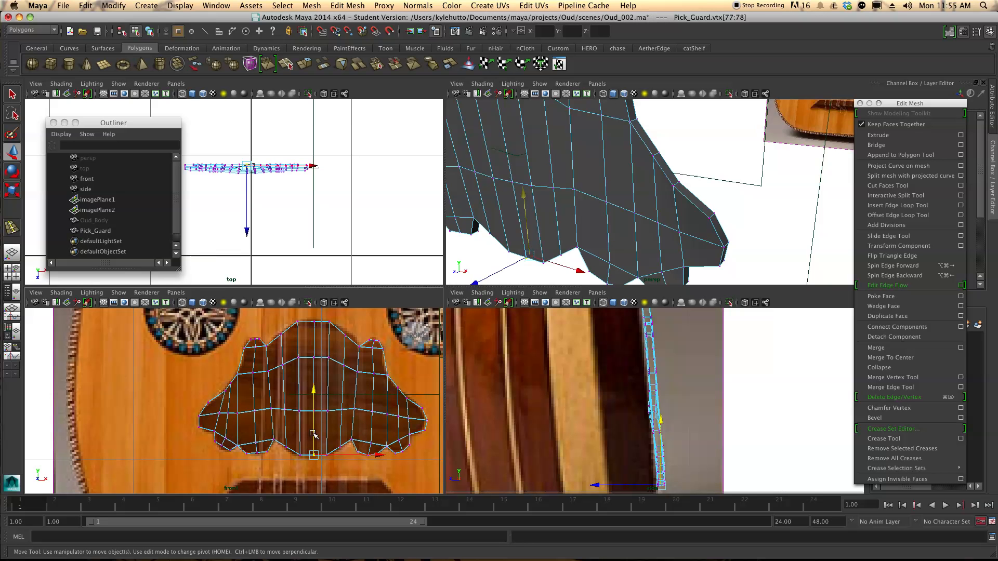
click(351, 465)
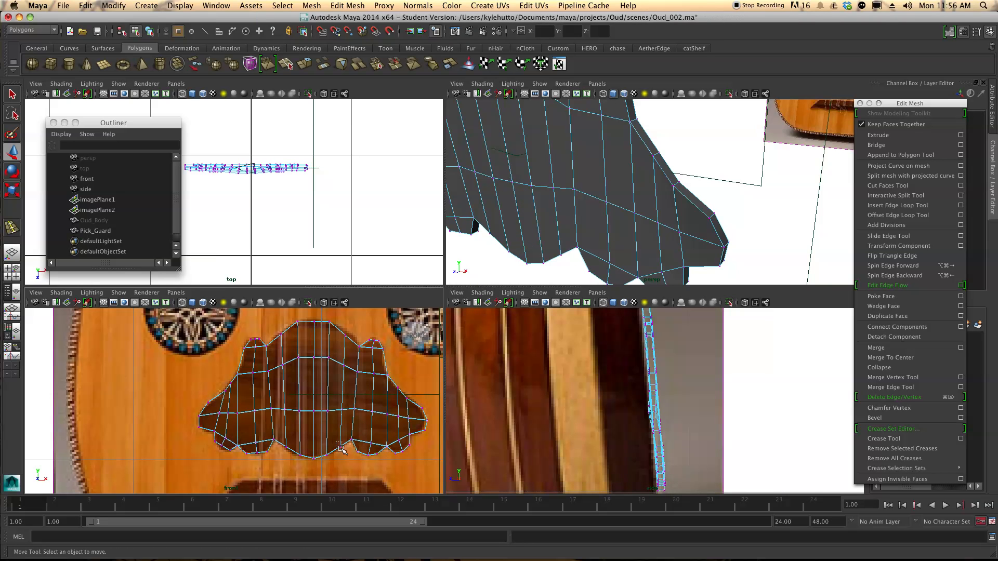
drag(336, 440, 345, 453)
click(297, 448)
drag(282, 451, 201, 417)
click(271, 456)
click(231, 458)
click(195, 438)
click(173, 398)
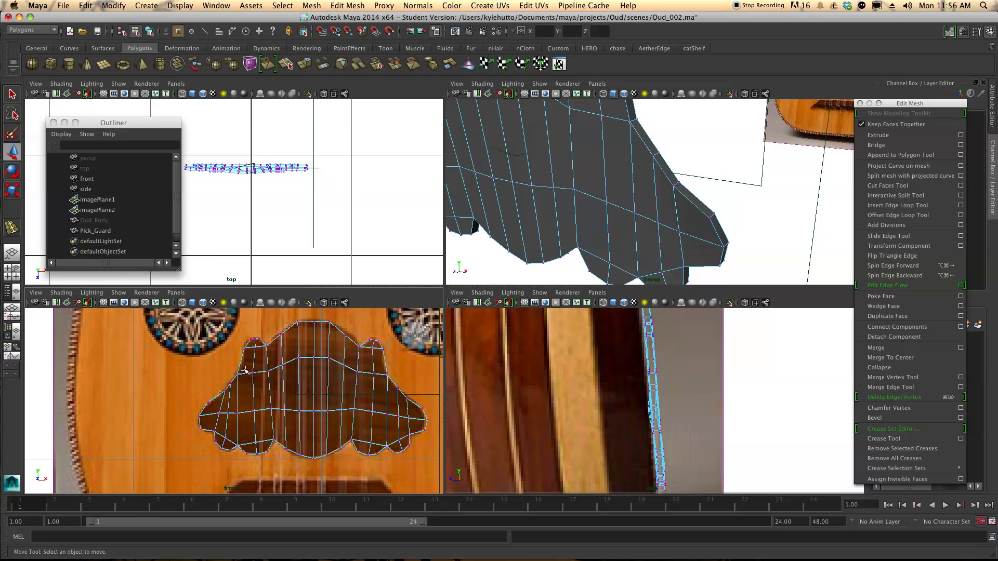
Adjust the vertices on top of the two small upper lobes to round them to the reference
alt+right_drag(255, 337, 334, 343)
alt+middle_drag(334, 343, 307, 393)
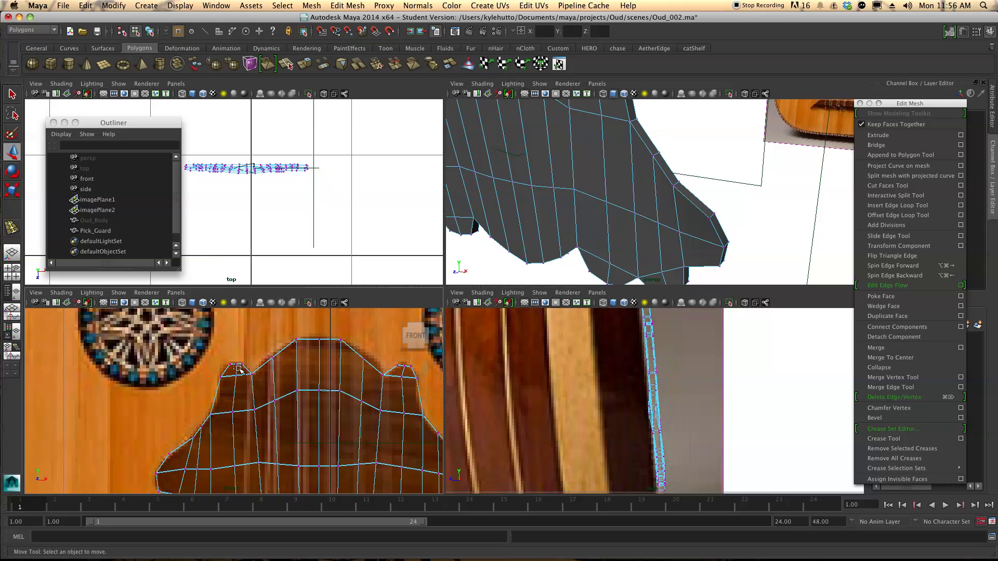
drag(231, 359, 244, 374)
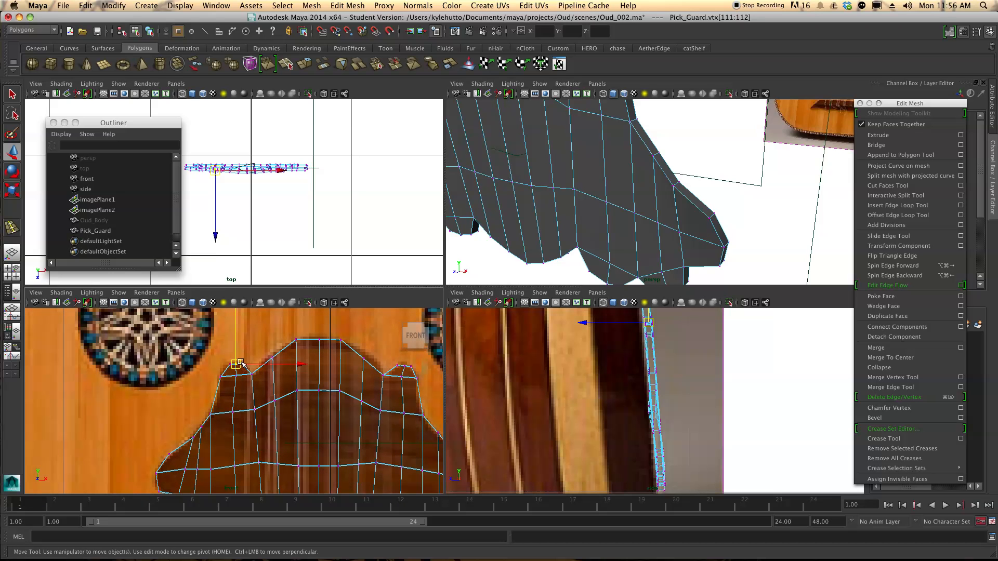
mouse_move(402, 361)
mouse_down()
mouse_move(410, 368)
mouse_move(406, 356)
mouse_up()
click(402, 378)
click(415, 378)
click(407, 373)
click(372, 360)
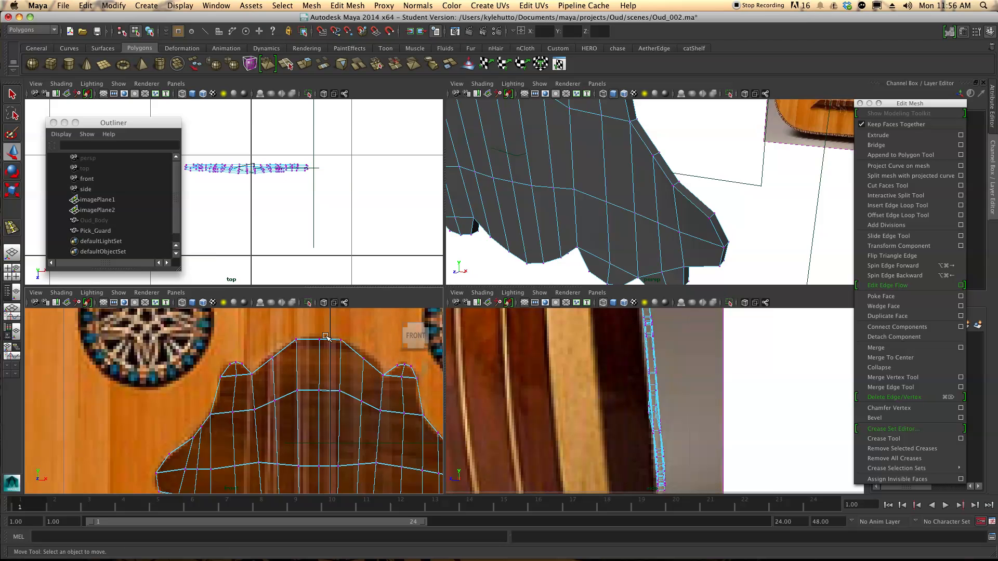
Move the middle and side vertices of the central top arch outward to follow the reference's curve
drag(313, 334, 324, 343)
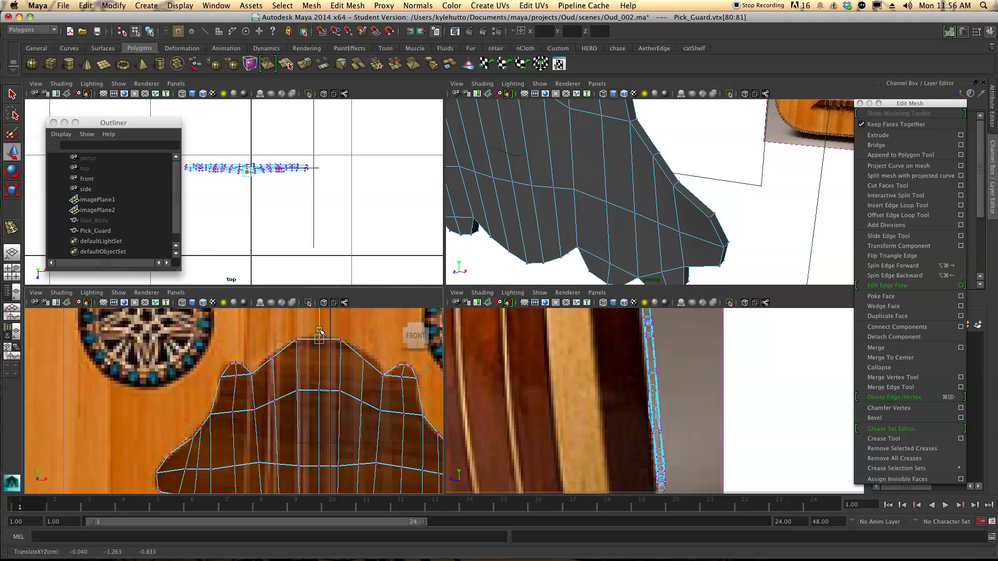
mouse_move(264, 353)
mouse_down()
mouse_move(278, 363)
mouse_move(272, 347)
mouse_up()
click(335, 355)
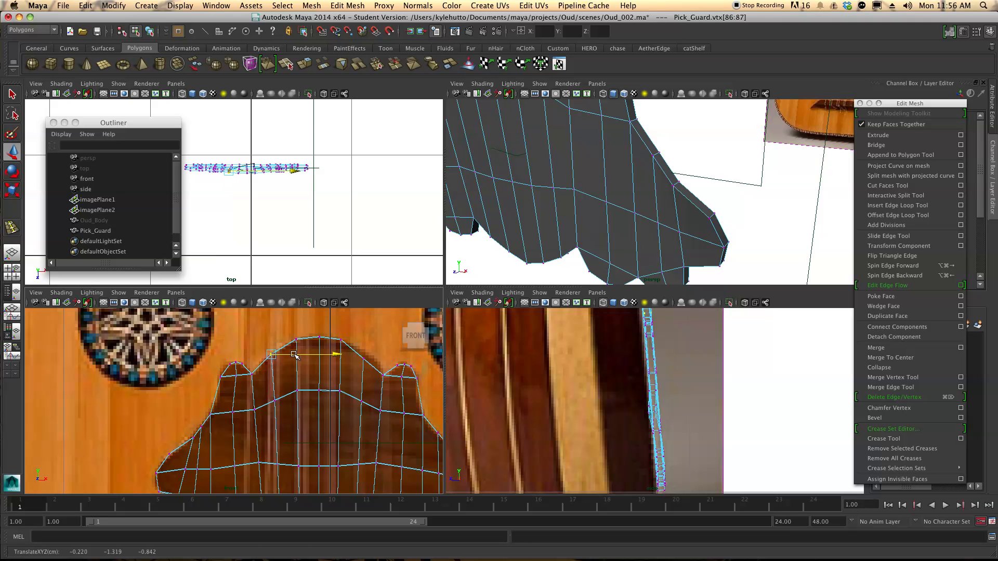
click(353, 342)
drag(357, 341, 367, 352)
click(383, 352)
Try to flatten the pick guard by scaling all of its vertices along the depth axis
alt+drag(566, 211, 695, 178)
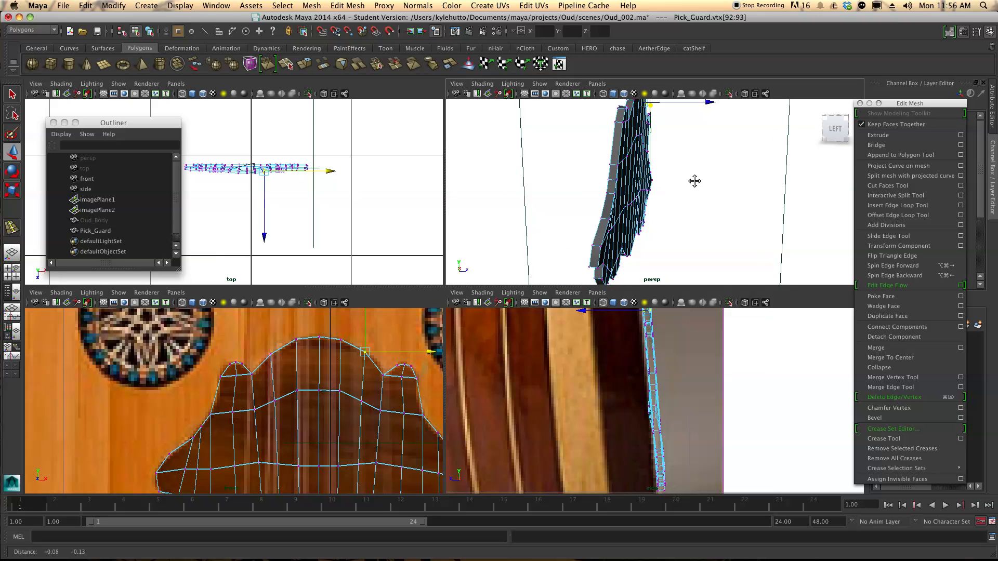
scroll(636, 338, down, 6)
scroll(639, 352, up, 10)
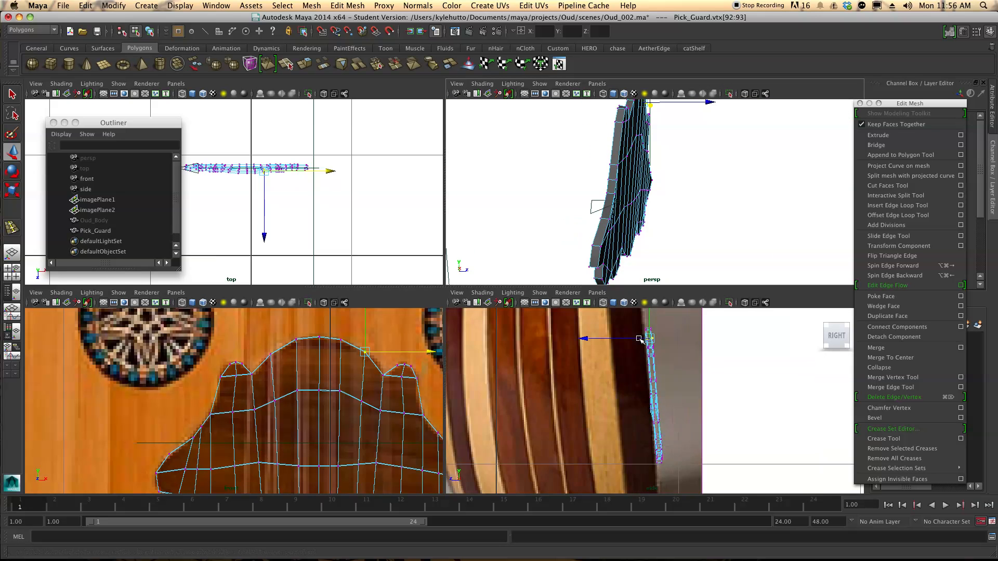
scroll(640, 353, down, 8)
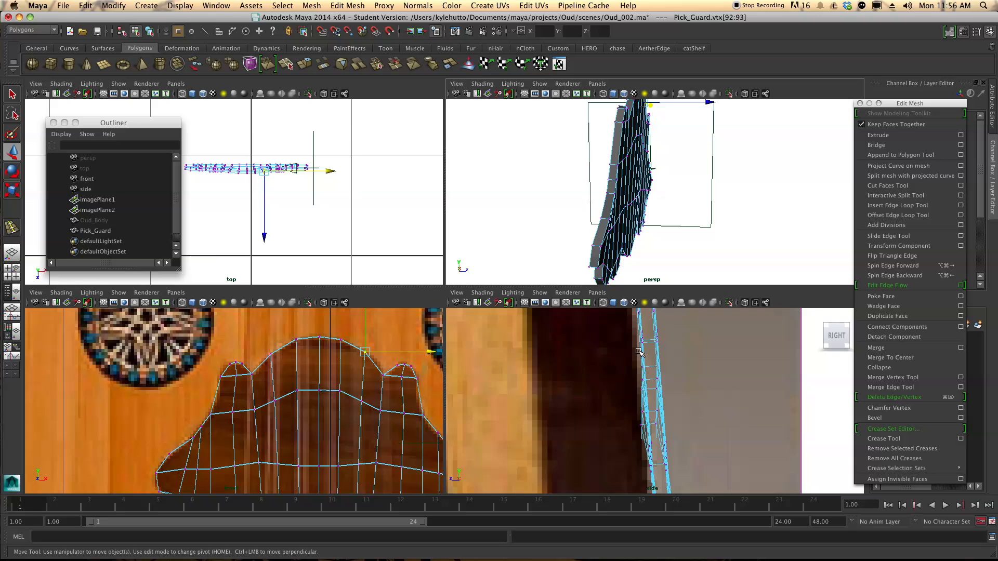
scroll(639, 354, up, 4)
scroll(638, 354, up, 5)
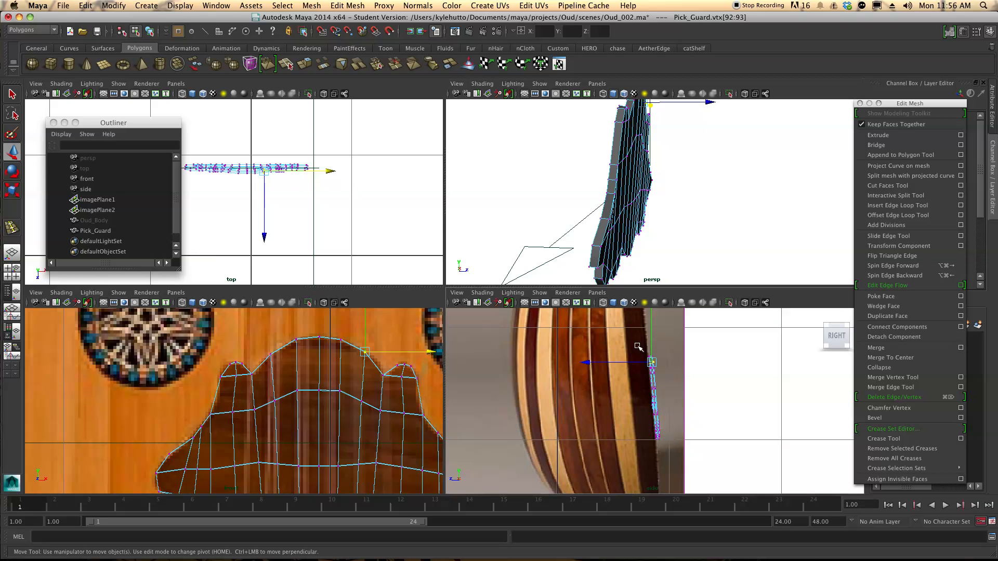
drag(680, 434, 684, 447)
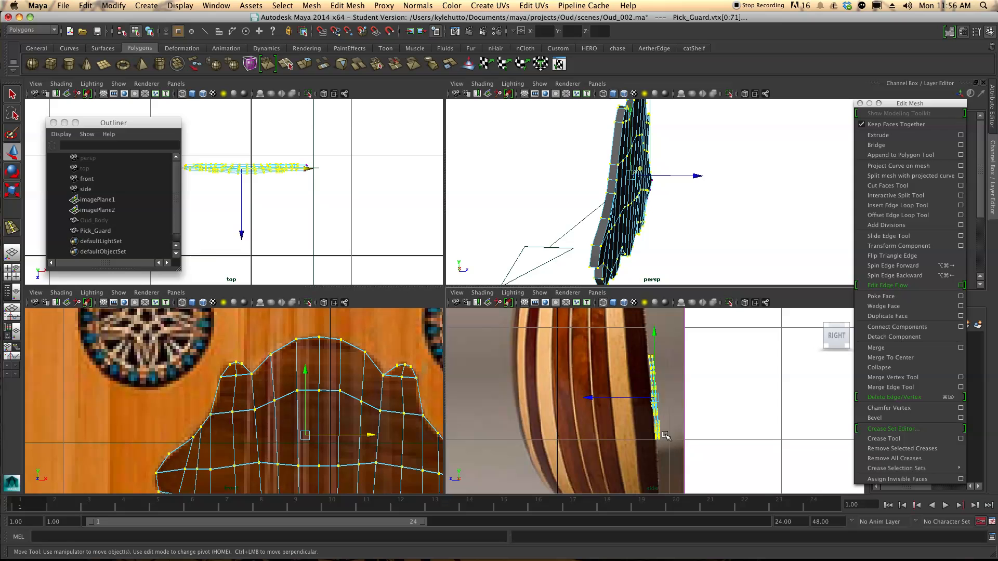
key(r)
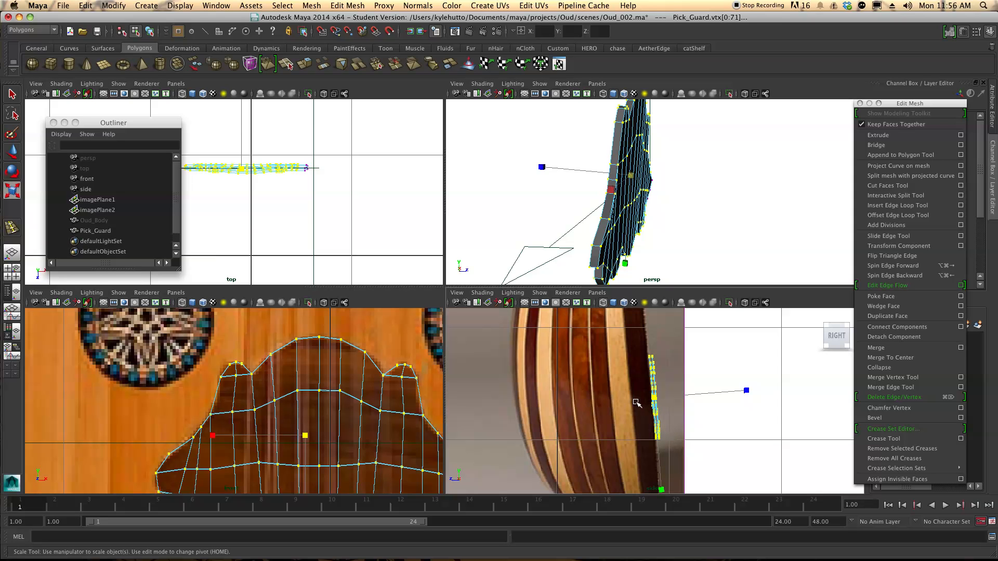
key(e)
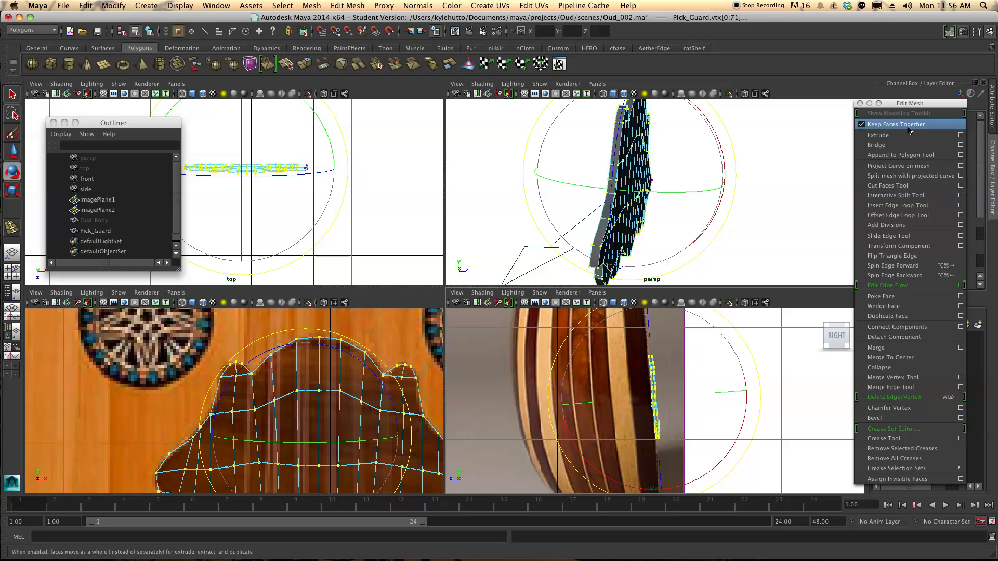
drag(912, 105, 795, 94)
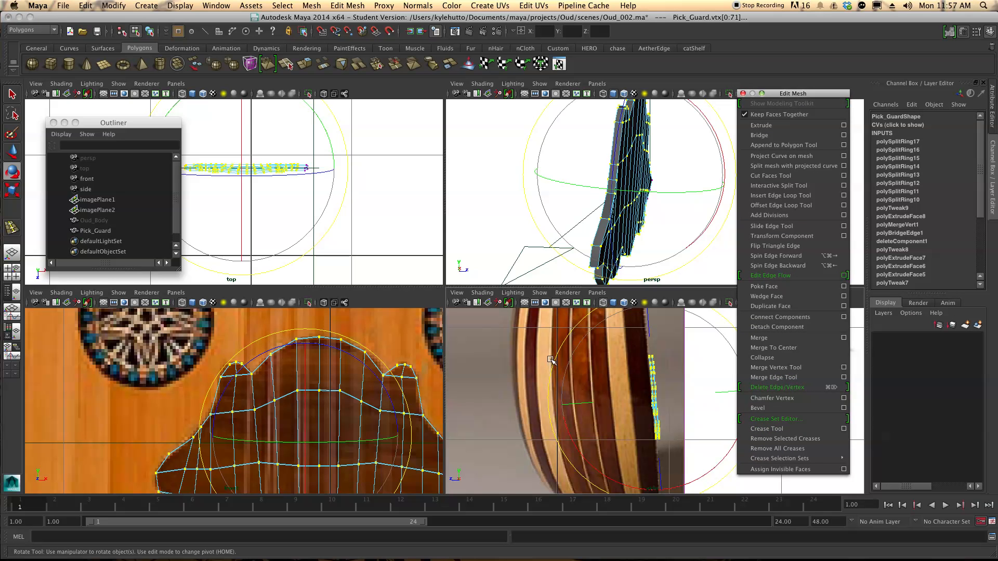
key(r)
alt+middle_drag(717, 409, 681, 374)
drag(705, 372, 649, 377)
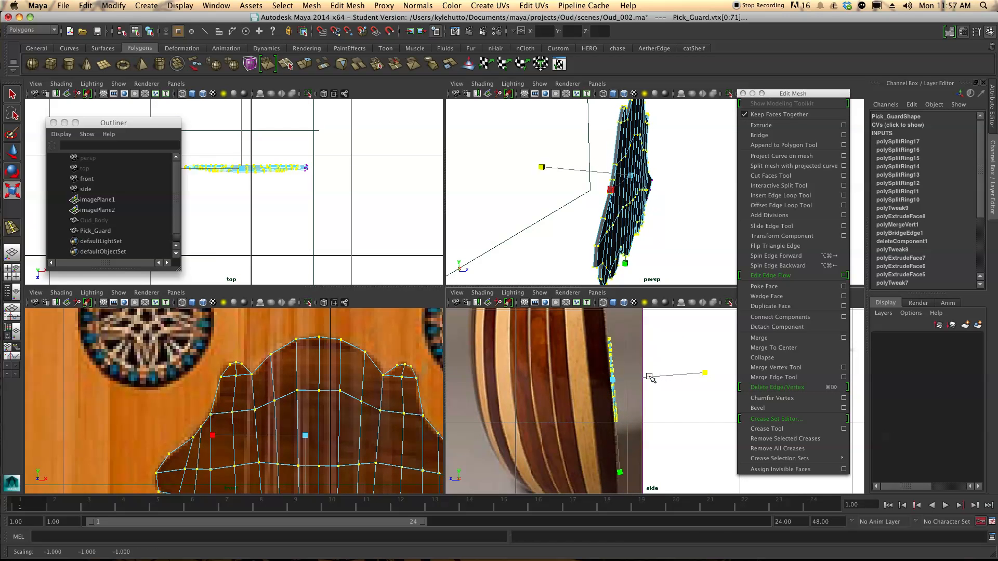
key(z)
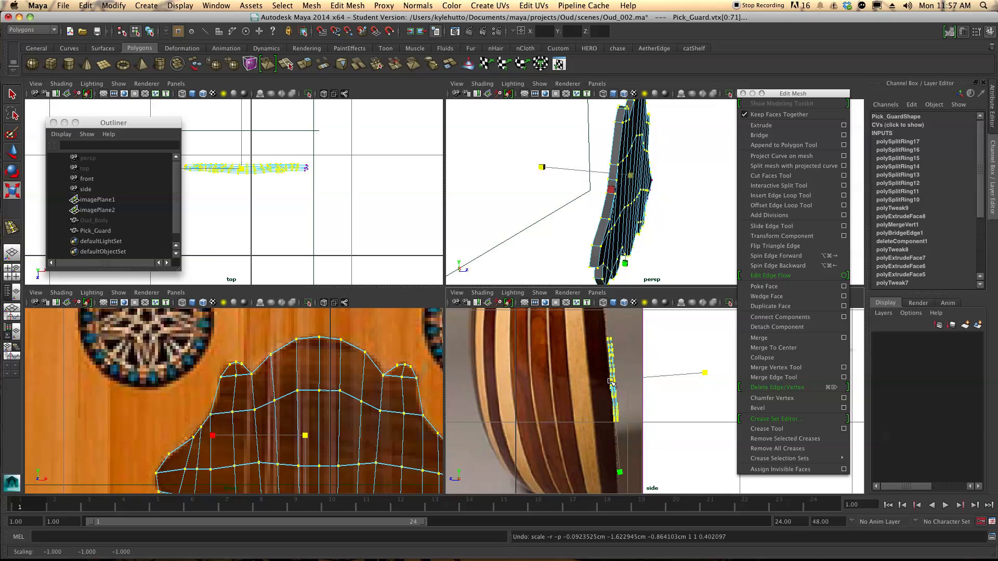
Rotate all of the pick guard's vertices about the X axis until it stands upright in the side view, and deselect them
key(e)
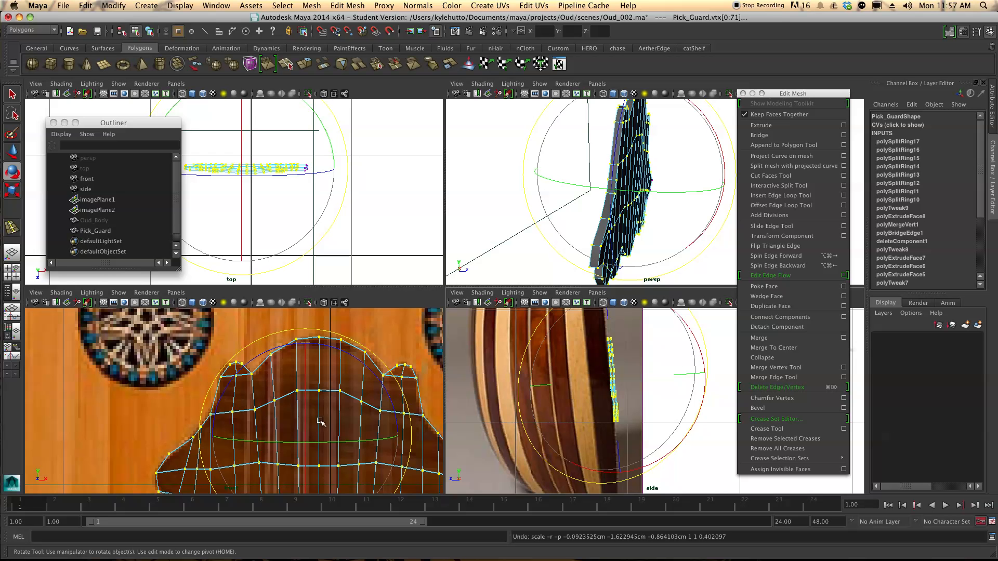
drag(305, 420, 345, 408)
alt+drag(590, 400, 622, 305)
alt+drag(632, 209, 687, 219)
click(687, 220)
Switch the pick guard to face selection and select the front faces of one outer lobe and its adjoining small upper lobe
right_drag(557, 235, 558, 255)
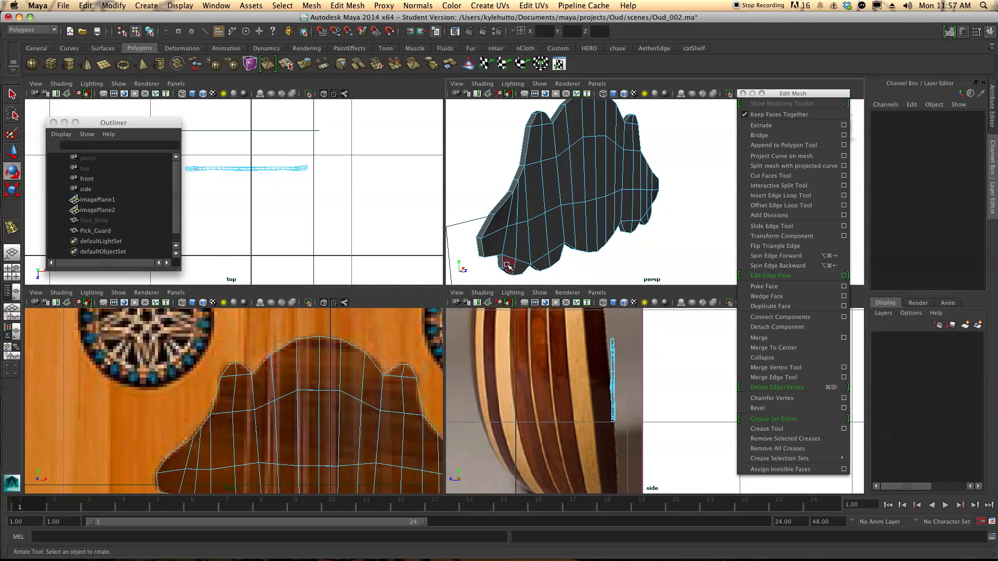
click(496, 243)
key(q)
shift+click(513, 208)
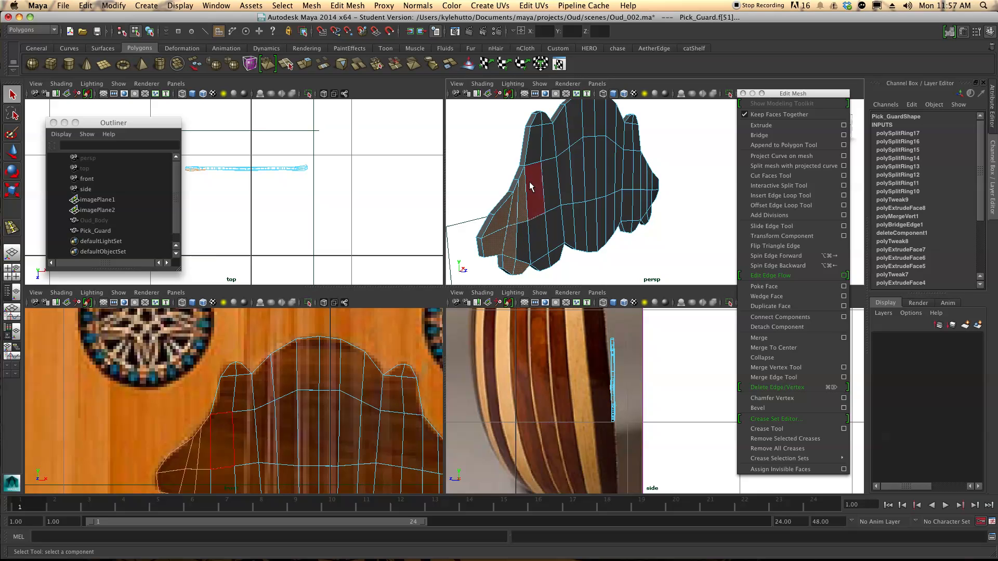
shift+click(539, 120)
shift+click(546, 120)
shift+click(547, 146)
shift+click(539, 188)
shift+click(548, 187)
shift+click(524, 245)
shift+click(539, 238)
shift+click(551, 228)
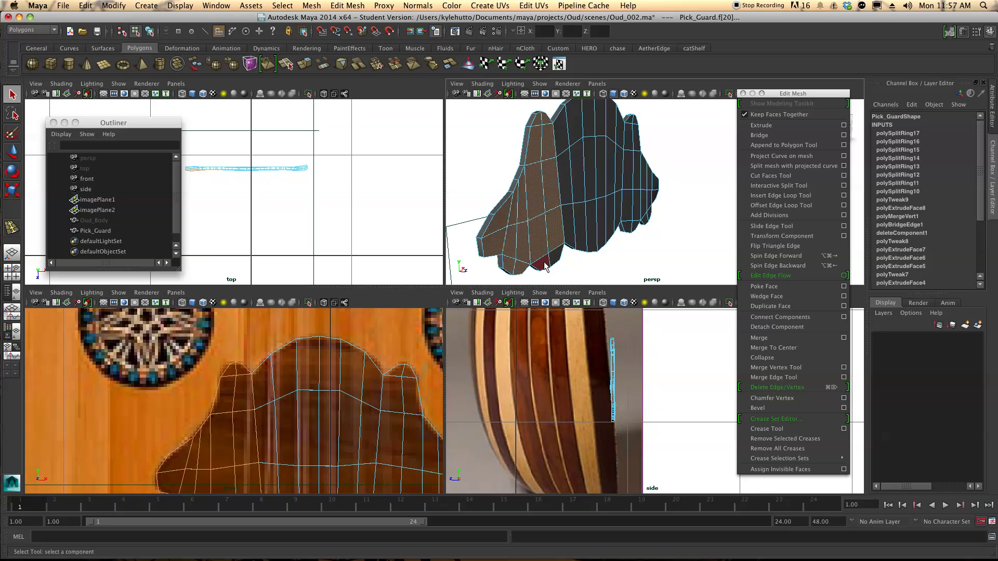
Add the front faces of the pick guard's central arch and the lower middle scallops to the selection
shift+click(569, 226)
shift+click(564, 179)
shift+click(563, 130)
shift+click(574, 124)
shift+click(580, 161)
shift+click(581, 228)
shift+click(591, 226)
shift+click(601, 224)
shift+click(612, 218)
shift+click(618, 211)
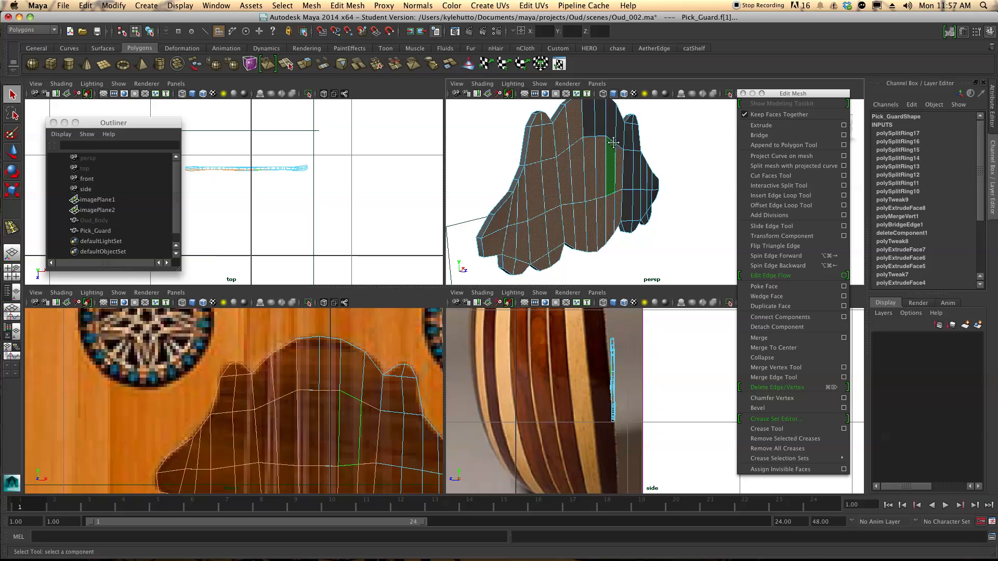
Add the remaining front faces of the central arch, opposite upper lobe and opposite outer lobe to the selection
alt+drag(607, 167, 566, 189)
shift+click(541, 178)
shift+click(549, 174)
shift+click(562, 173)
shift+click(572, 172)
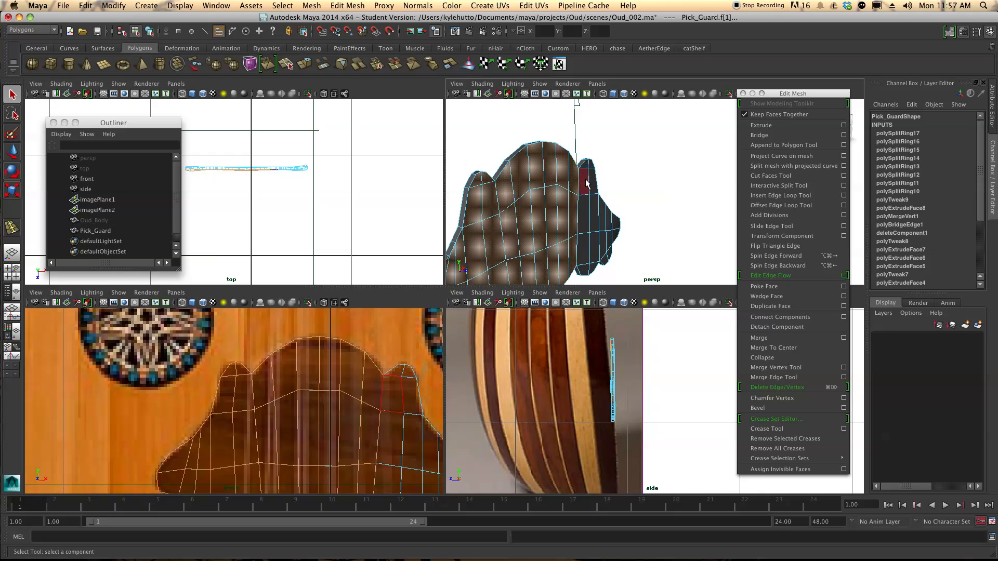
shift+click(590, 210)
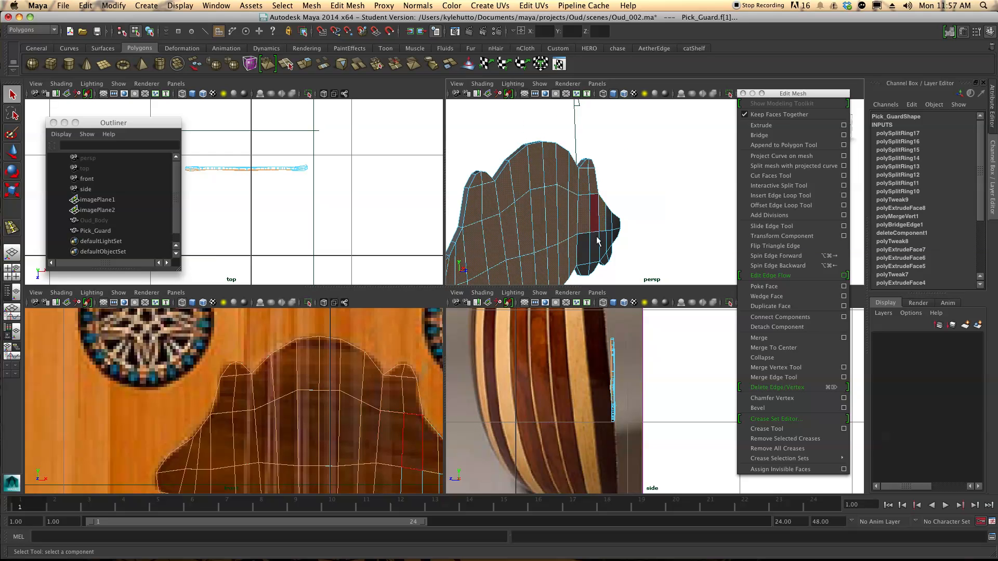
shift+click(588, 263)
shift+click(605, 263)
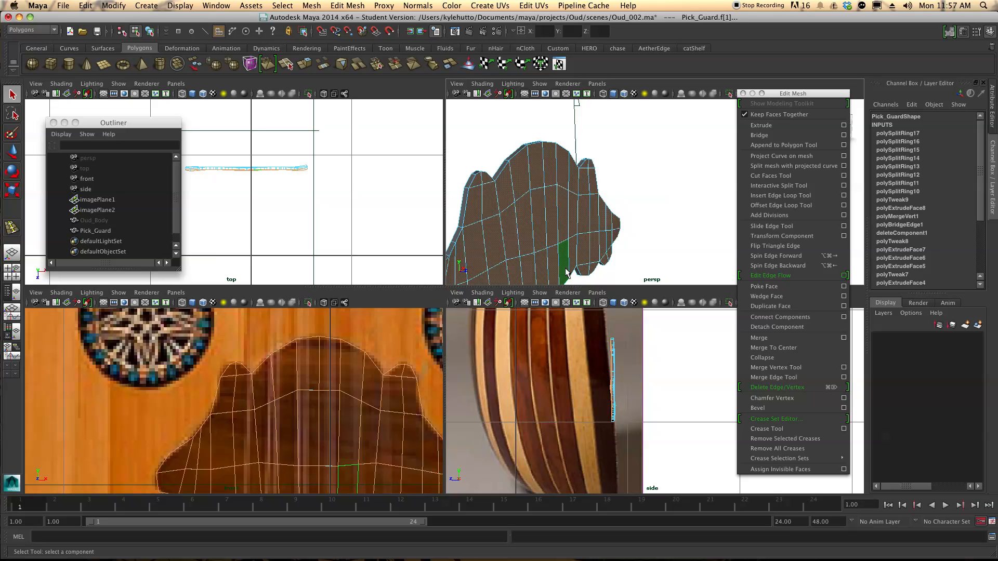
Scale the selected front faces flat along the depth axis and move them forward, away from the back
key(r)
mouse_move(621, 246)
mouse_down()
mouse_move(542, 232)
mouse_move(626, 244)
mouse_move(577, 231)
mouse_move(624, 227)
mouse_up()
key(w)
key(r)
drag(689, 193, 714, 211)
key(e)
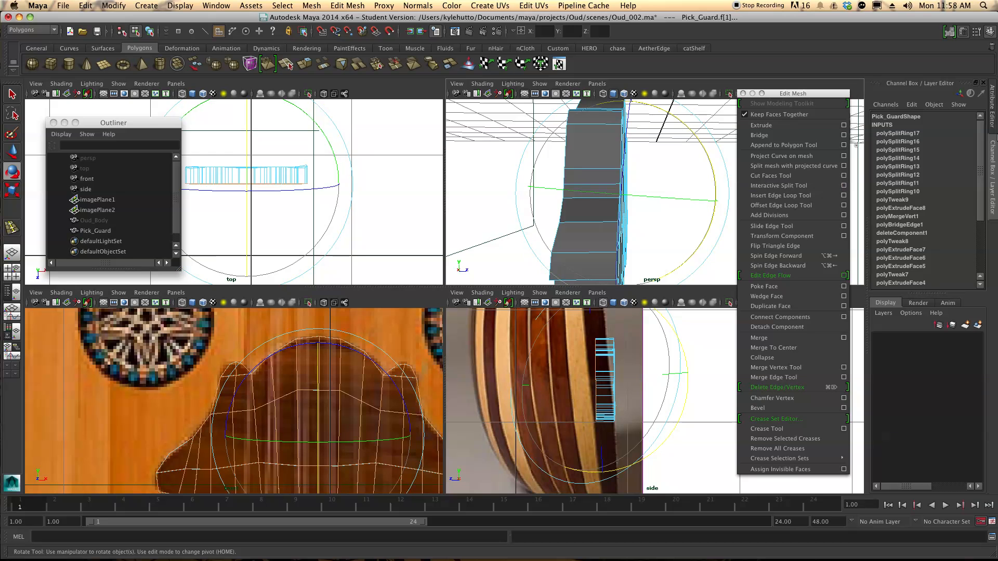
scroll(941, 219, down, 5)
click(992, 158)
click(993, 118)
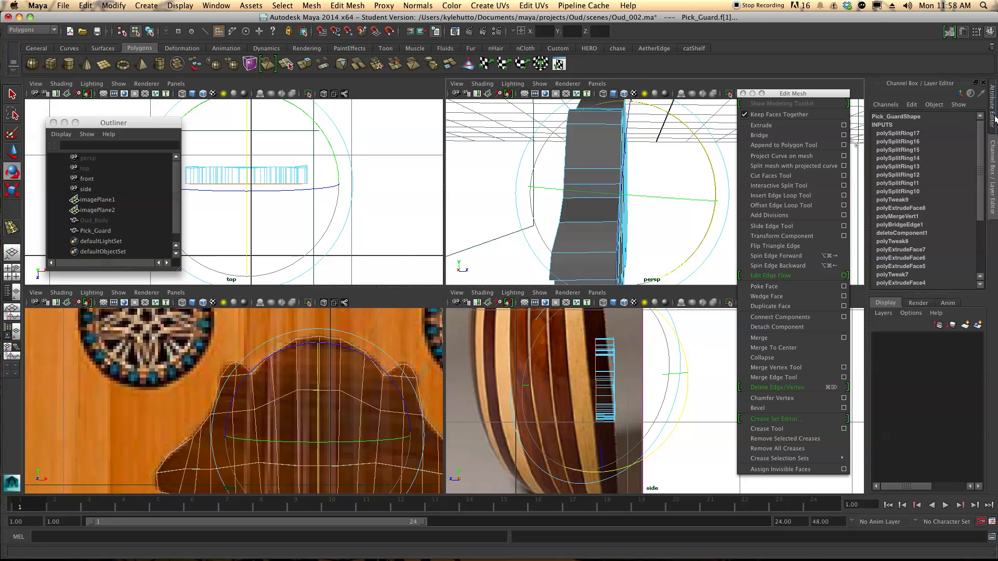
click(994, 147)
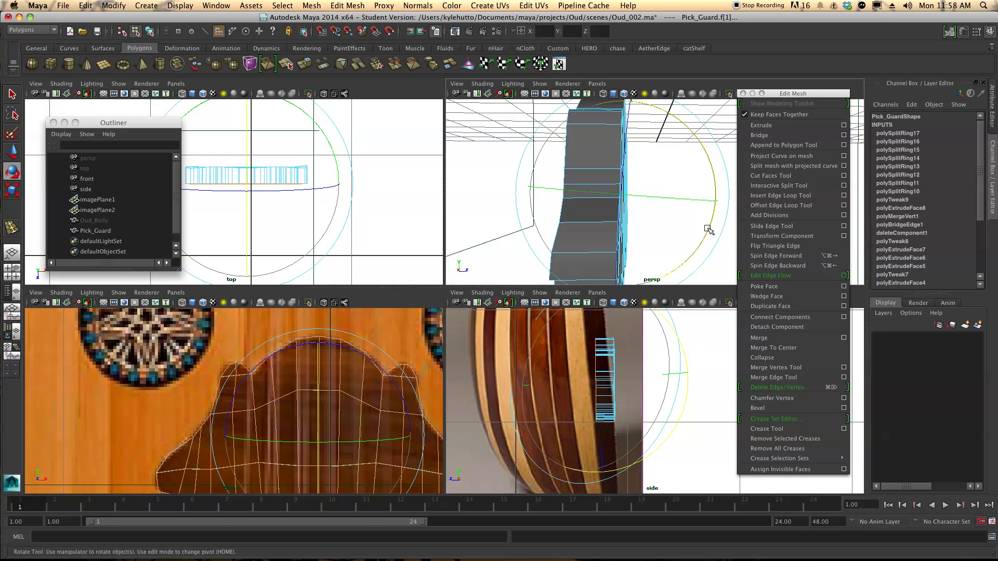
Select the pick guard's back faces in the upper row and the lower row, along with the outer faces of the middle row
alt+drag(605, 218, 629, 224)
key(q)
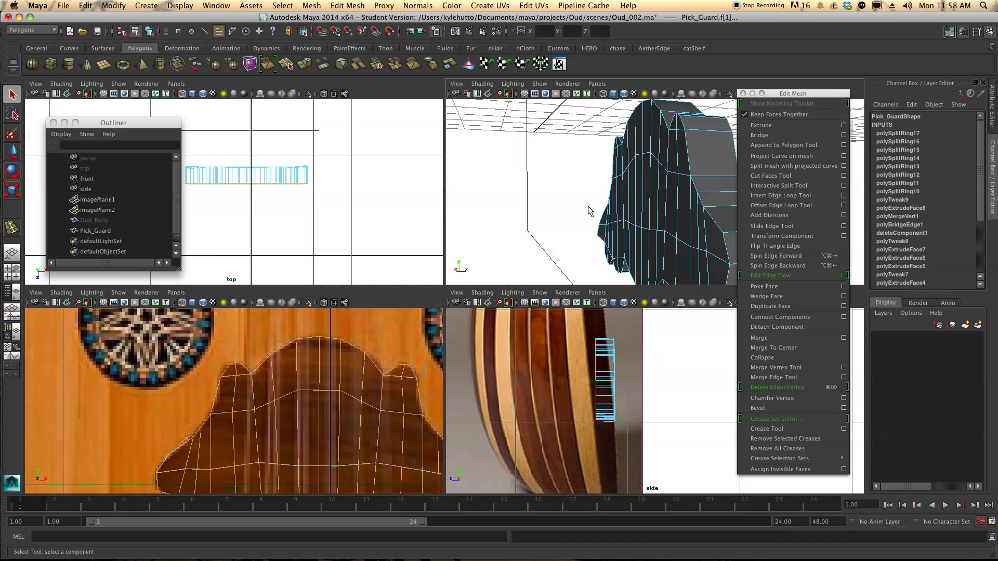
alt+drag(638, 137, 639, 171)
click(622, 173)
alt+middle_drag(646, 169, 560, 165)
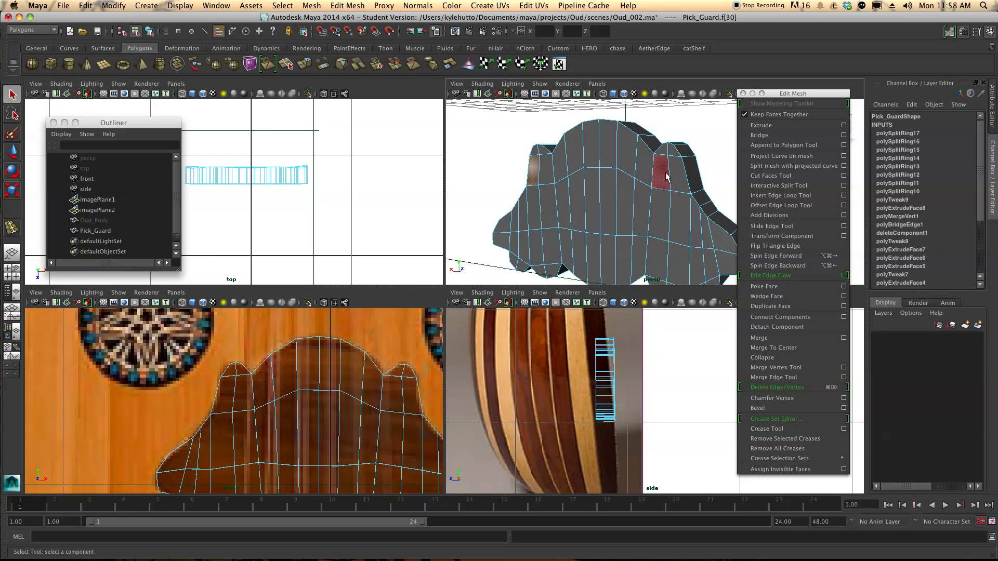
shift+double_click(681, 183)
alt+drag(682, 209, 682, 221)
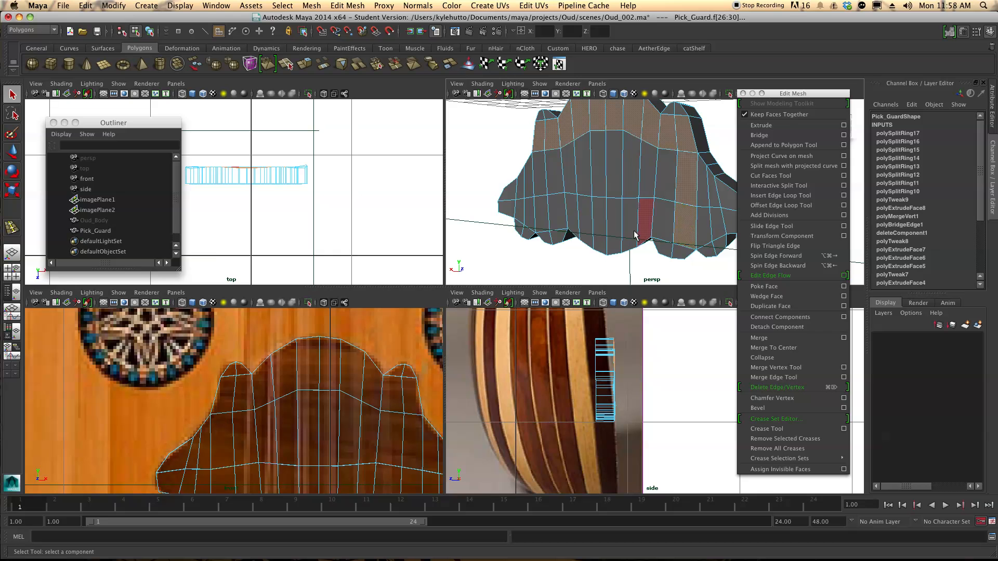
shift+click(554, 179)
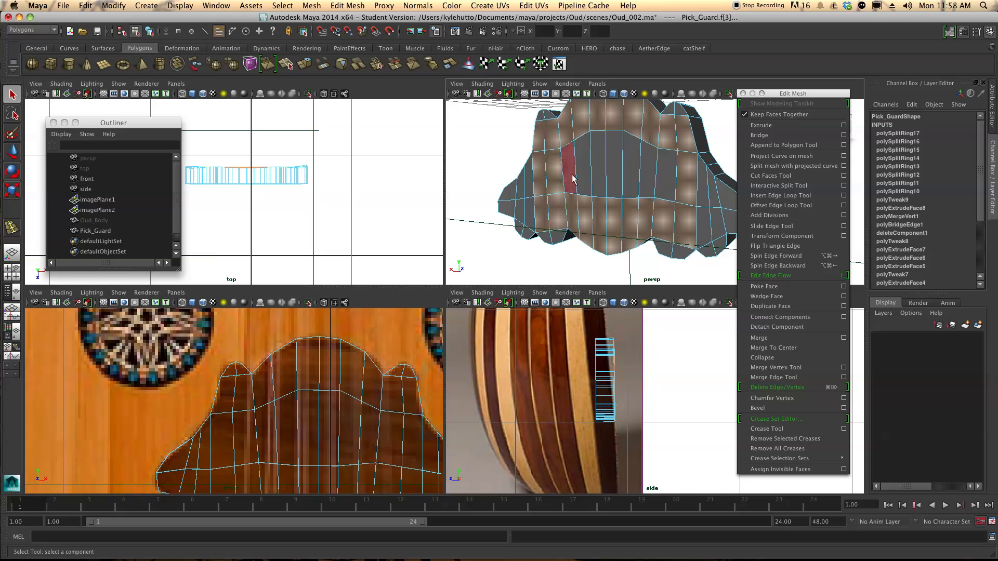
Add the remaining back faces across the middle row to complete the pick guard's back selection
shift+click(570, 174)
shift+click(595, 173)
shift+click(630, 171)
shift+click(648, 170)
shift+click(665, 170)
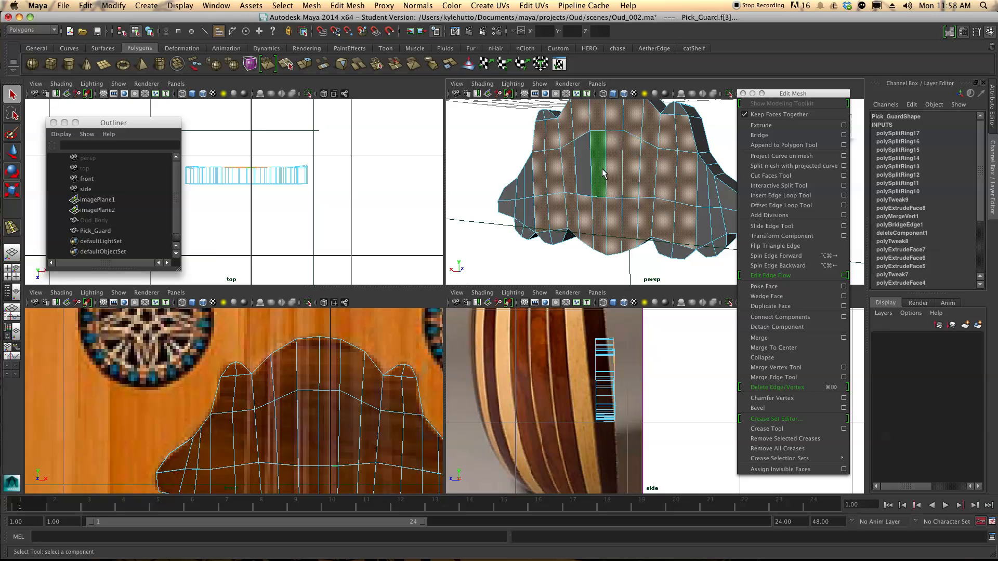
shift+double_click(526, 190)
key(z)
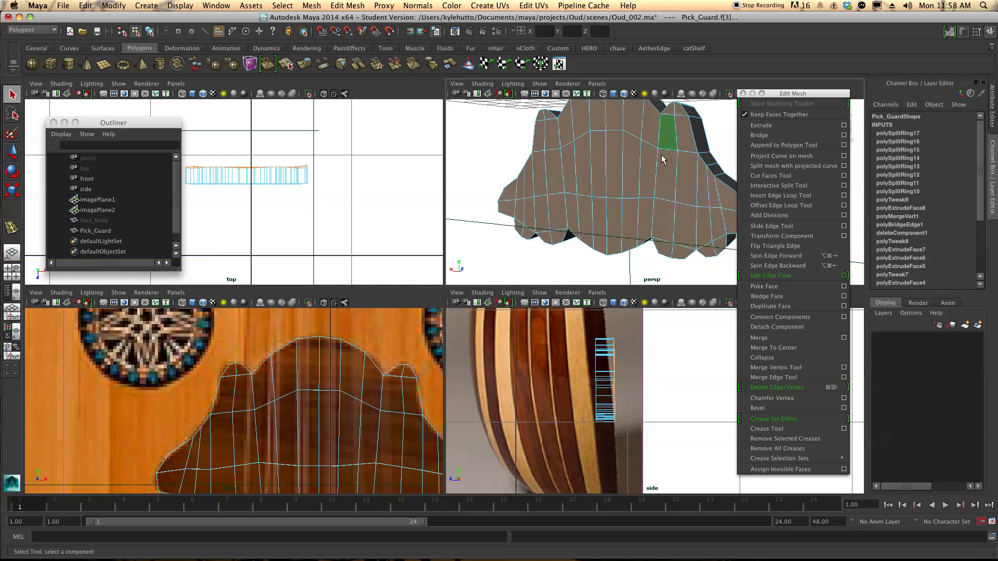
click(614, 251)
Scale the back faces flat along the depth axis and move them close to the front faces to form a thin plate
key(r)
alt+drag(651, 220, 617, 179)
key(e)
key(w)
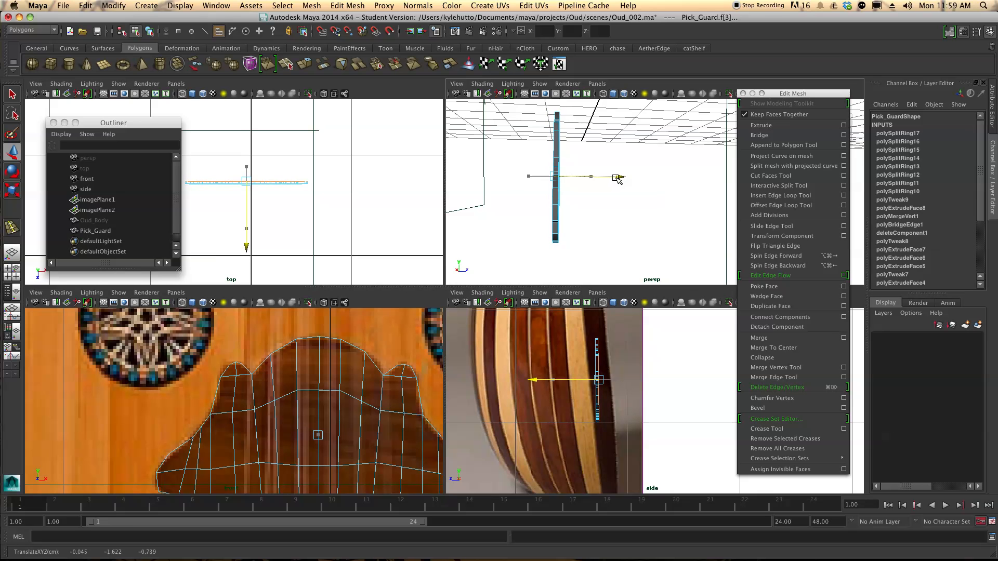
Return to object mode with the whole Pick_Guard selected and bring up the object modification commands
right_drag(555, 210, 555, 187)
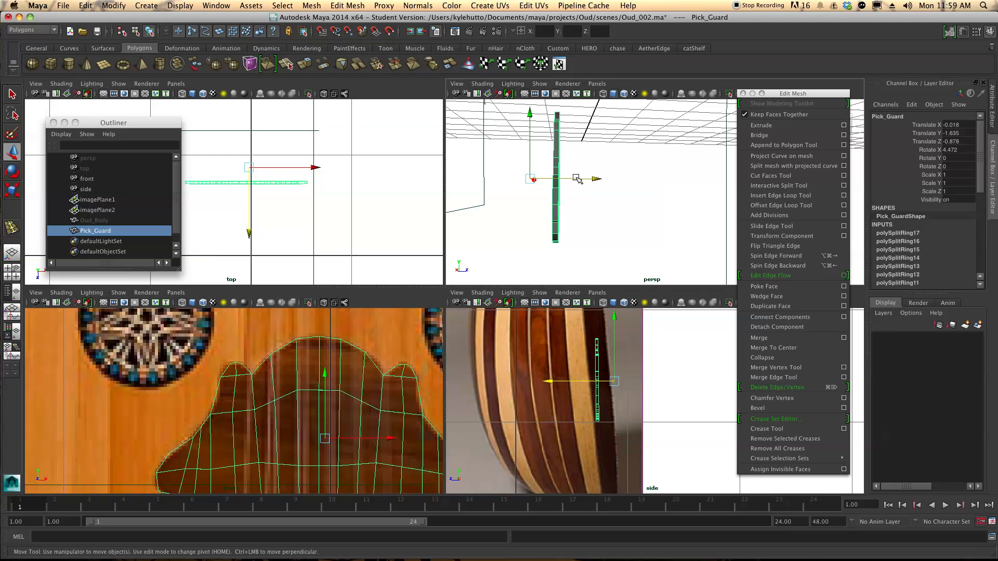
click(115, 5)
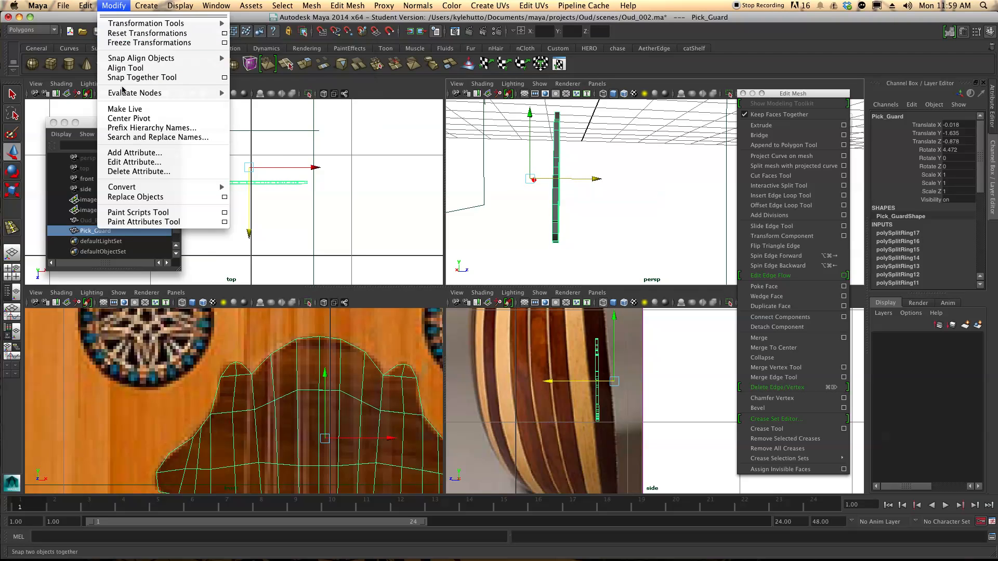
Center the pick guard's pivot and reposition it at Translate Z -1.004, tilted to Rotate X 8.26
click(128, 118)
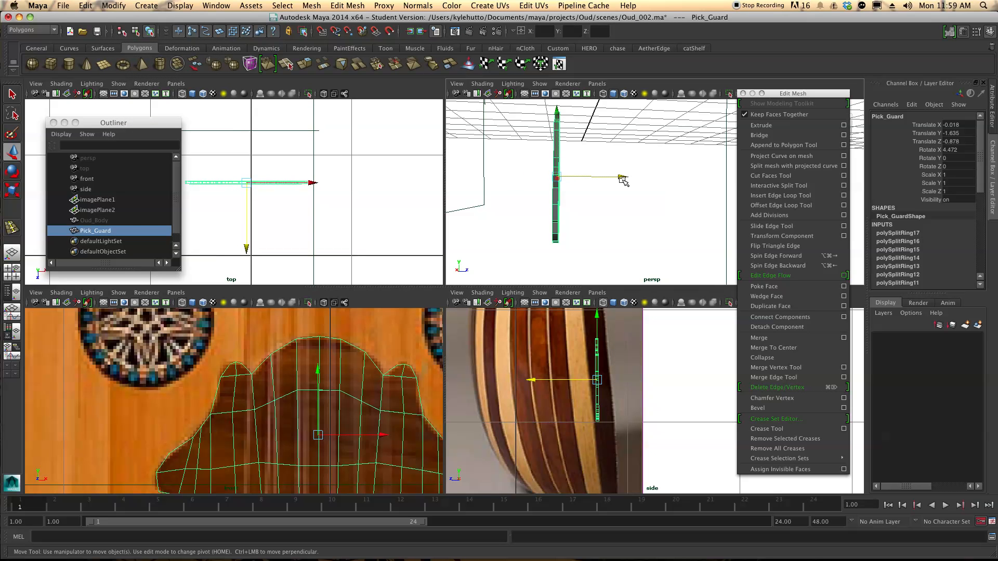
drag(623, 177, 602, 181)
key(e)
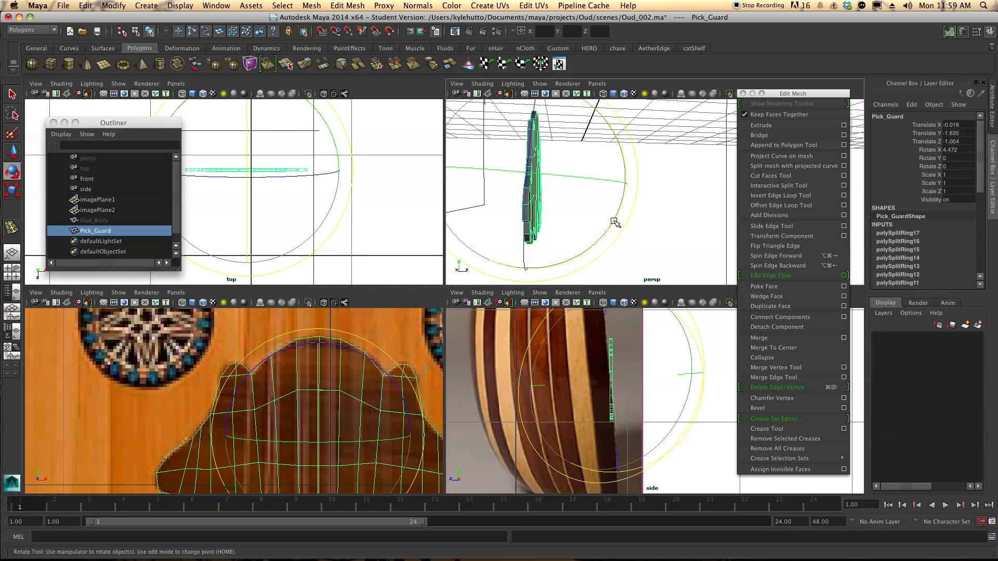
drag(614, 220, 811, 225)
alt+middle_drag(611, 241, 577, 242)
alt+drag(577, 243, 602, 244)
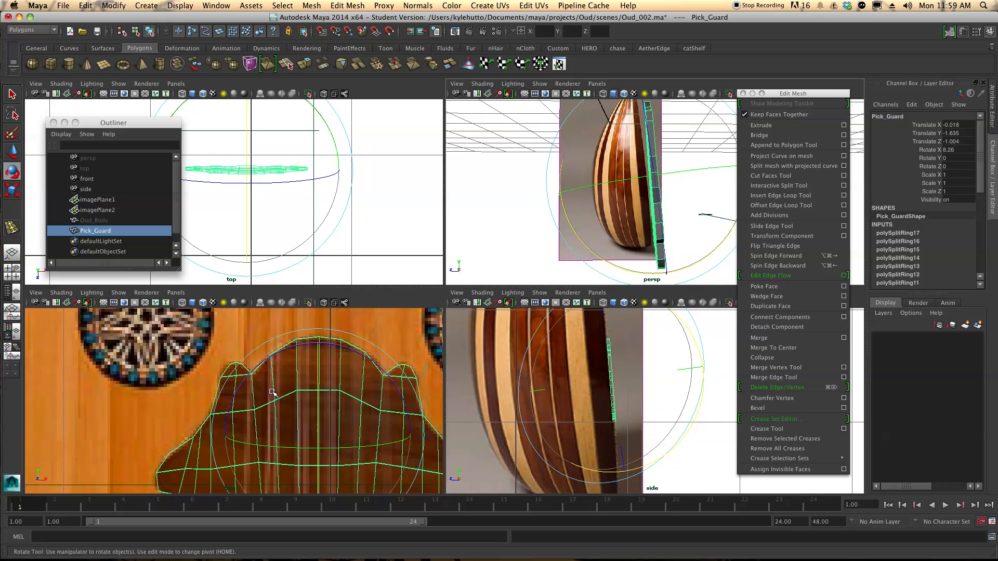
Unhide Oud_Body and move the pick guard against its front surface at Translate Z -1.007
click(92, 220)
key(shift+h)
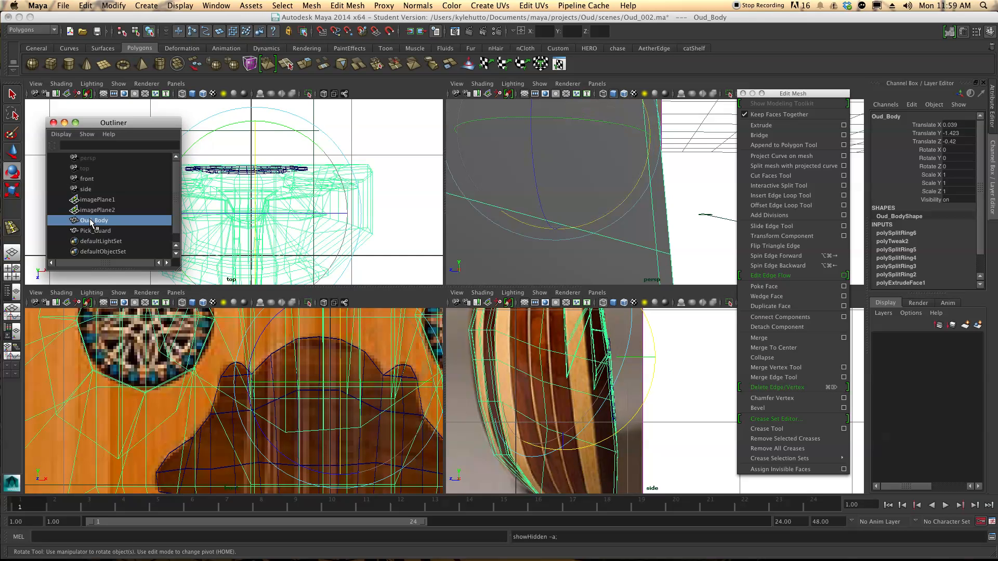
alt+drag(559, 214, 648, 207)
click(505, 194)
click(650, 207)
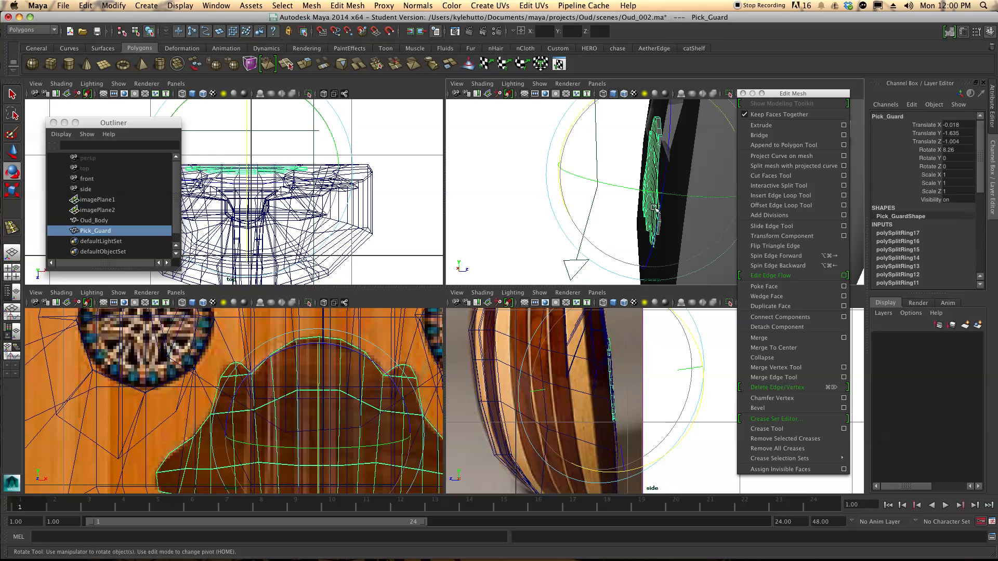
key(w)
drag(710, 172, 740, 172)
key(r)
key(z)
alt+drag(676, 177, 814, 155)
key(z)
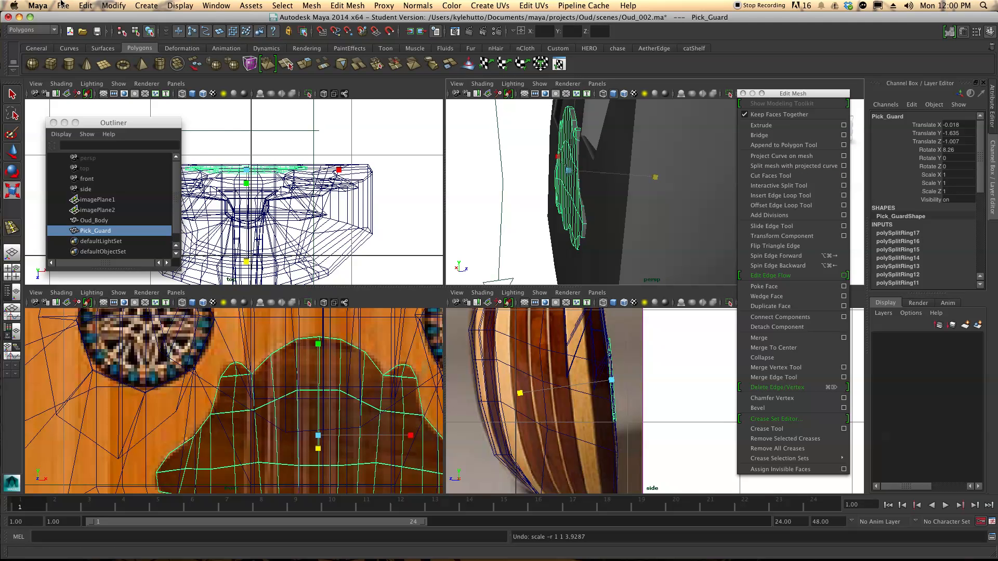
Freeze the pick guard's transformations and thicken it to Scale Z 1.36
click(111, 6)
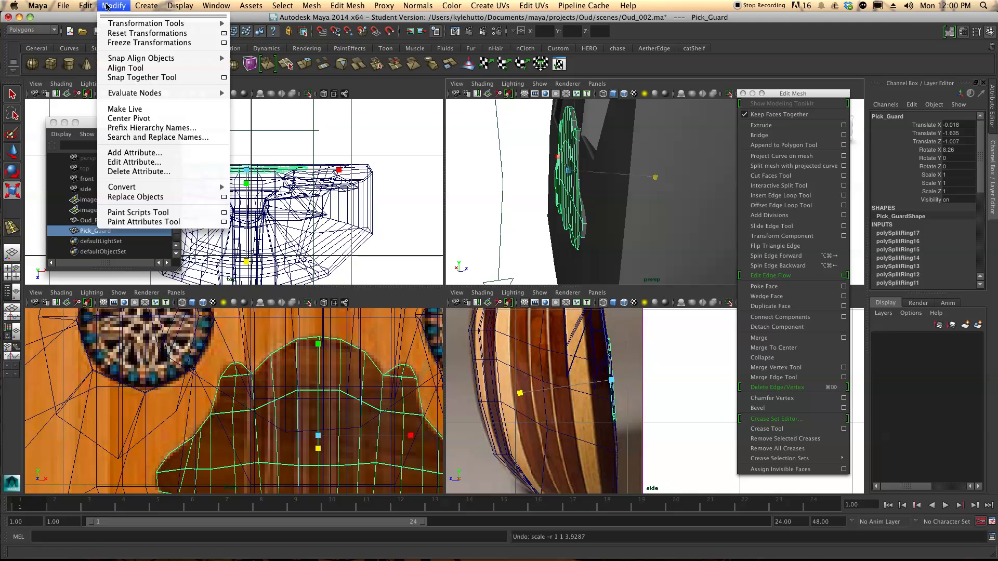
click(126, 43)
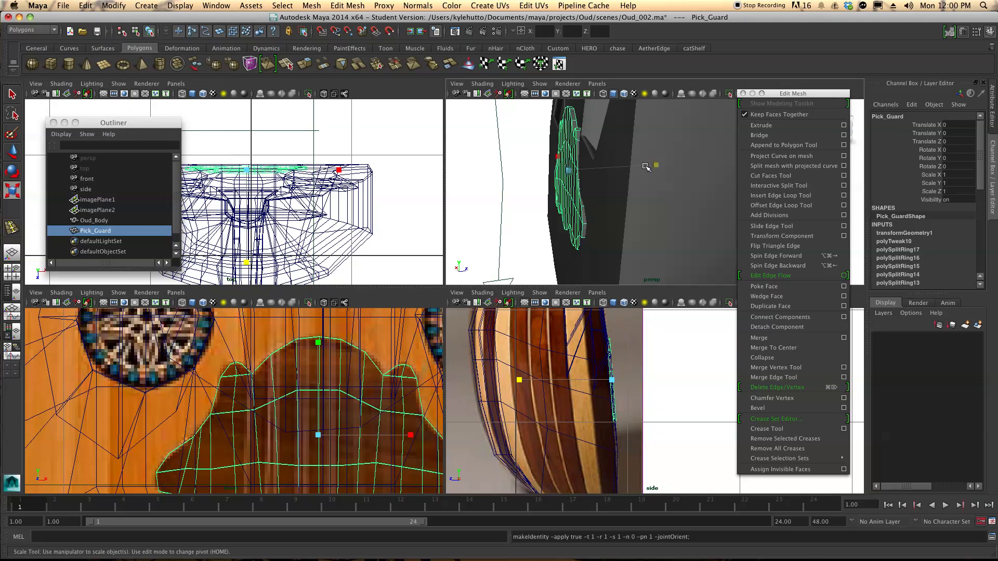
drag(656, 167, 684, 163)
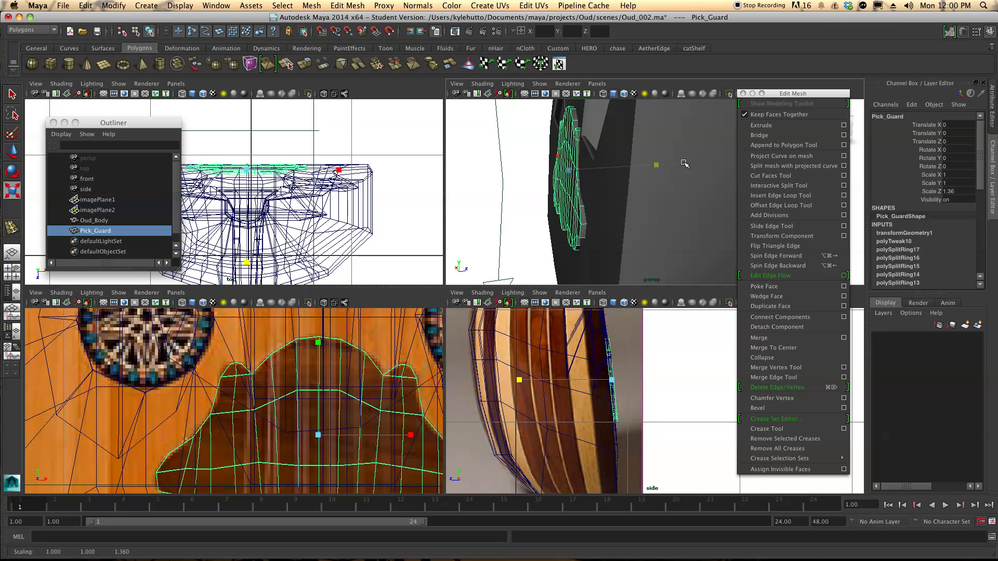
alt+drag(630, 187, 811, 182)
alt+middle_drag(671, 196, 654, 193)
alt+drag(654, 193, 526, 230)
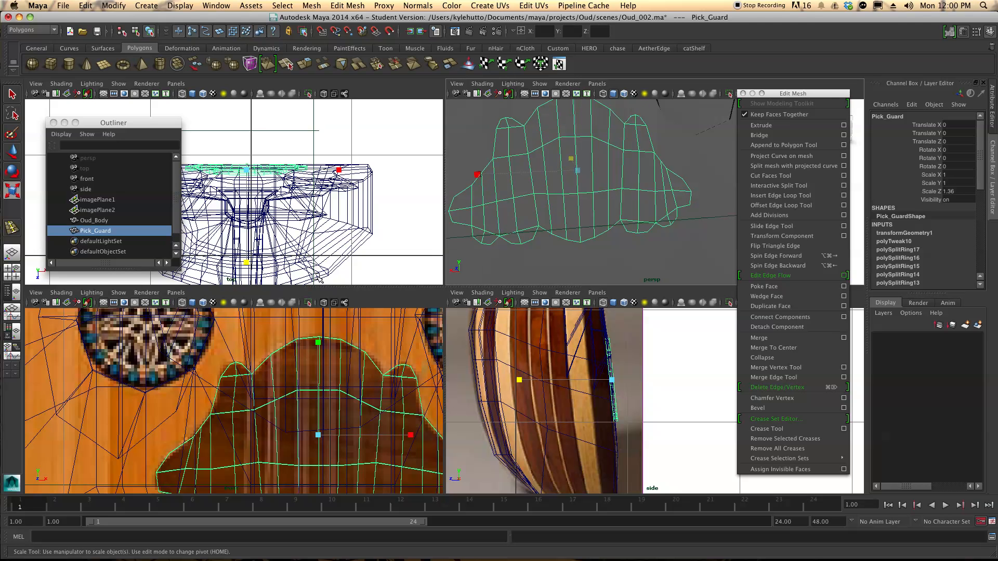
Create a polygon cube in the front view, sized over the dark bridge below the pick guard in the reference image
alt+middle_drag(302, 400, 275, 286)
alt+middle_drag(300, 437, 282, 366)
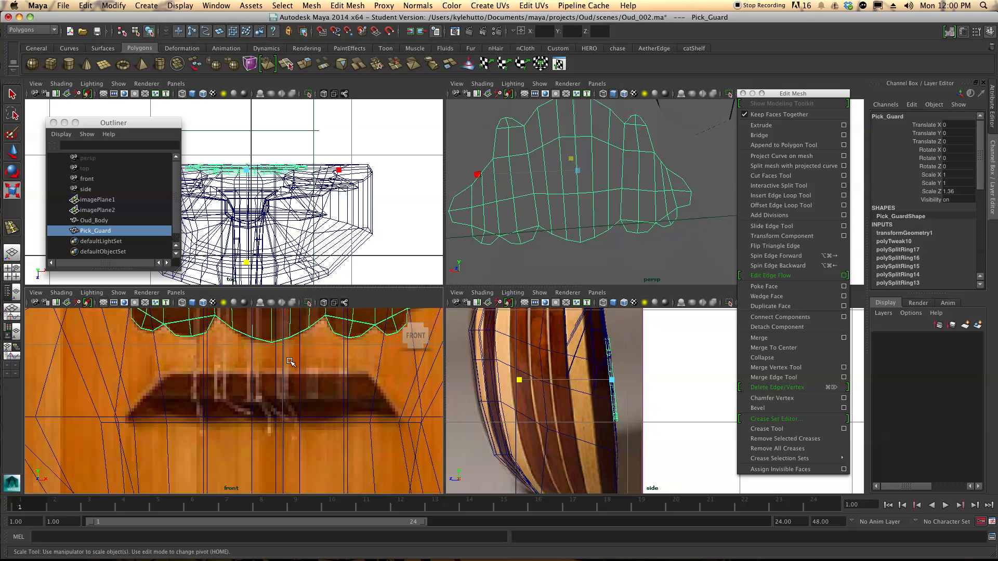
click(147, 5)
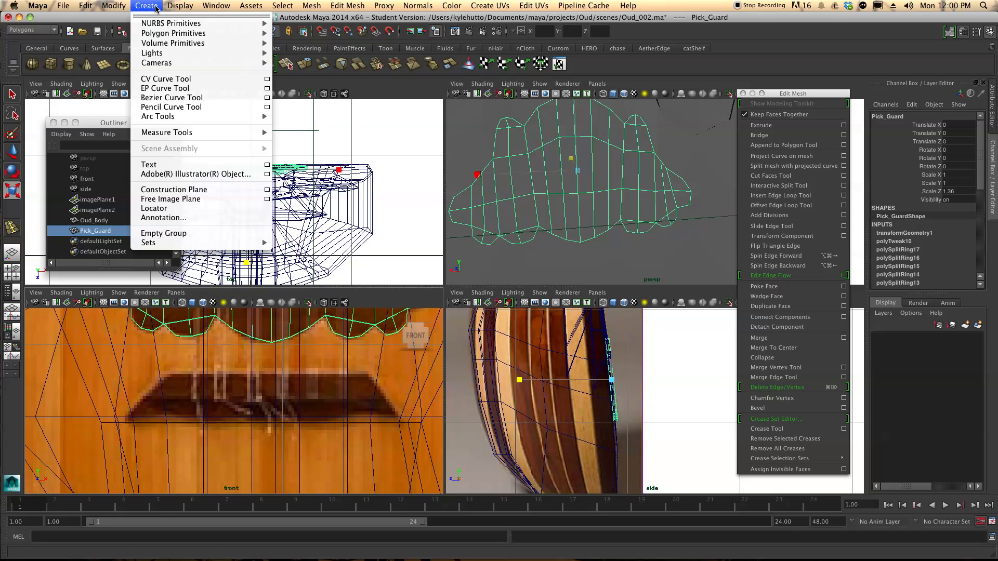
mouse_move(173, 33)
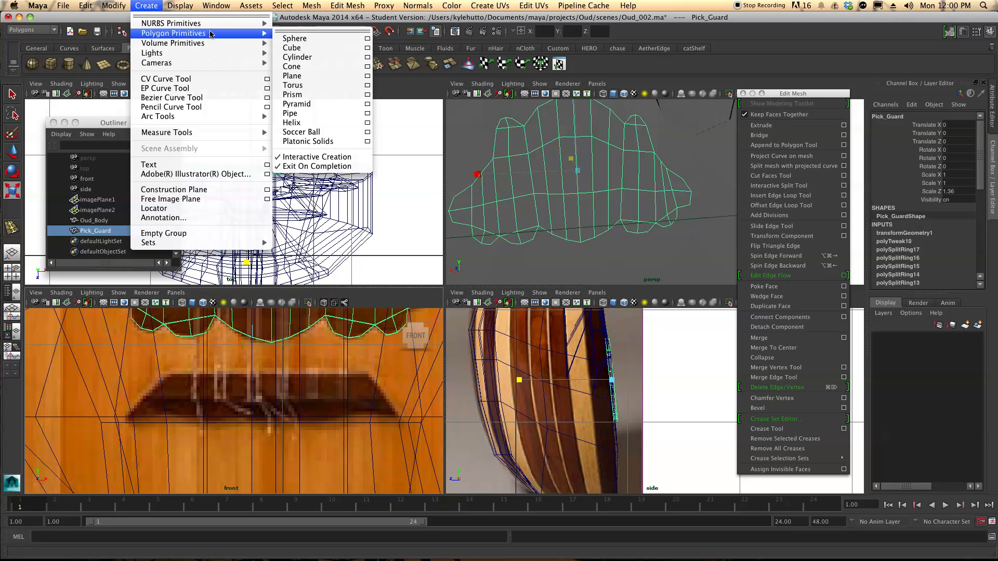
click(316, 48)
drag(177, 382, 377, 420)
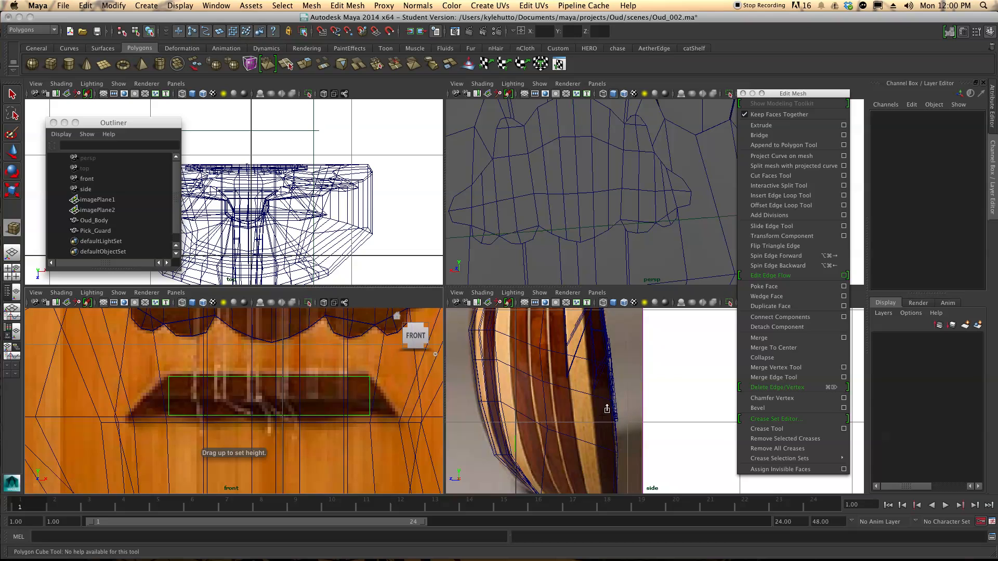
mouse_move(544, 406)
mouse_down()
mouse_move(547, 387)
mouse_move(529, 398)
mouse_up()
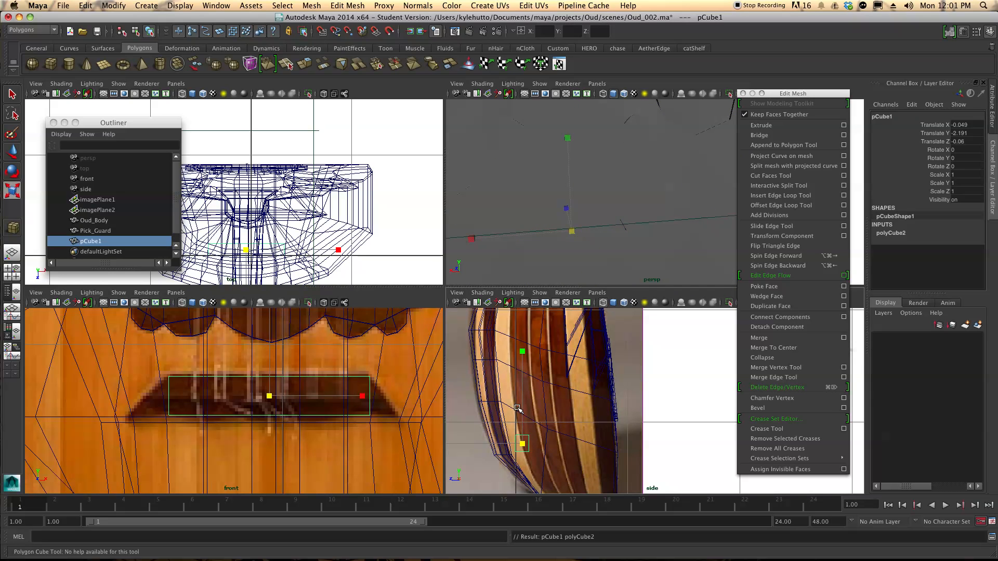
Move the new cube forward to the oud's face at Translate Z -0.954 and hide Oud_Body
key(w)
drag(471, 441, 578, 445)
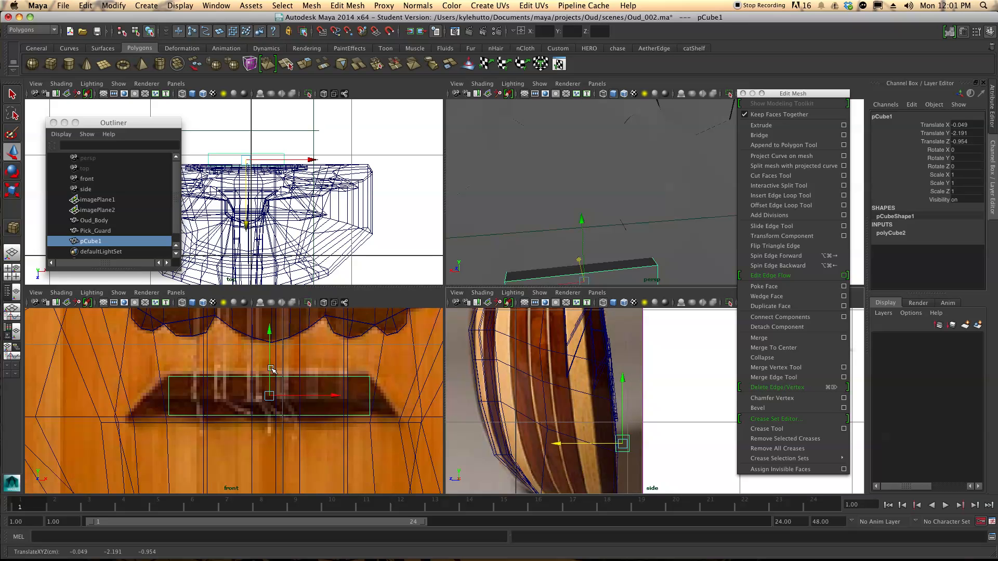
click(98, 220)
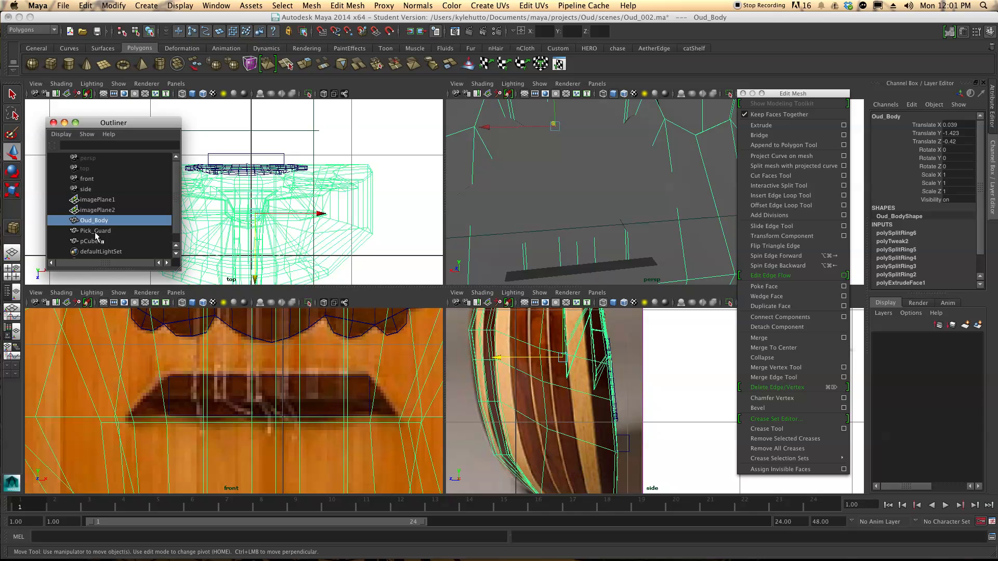
key(ctrl+h)
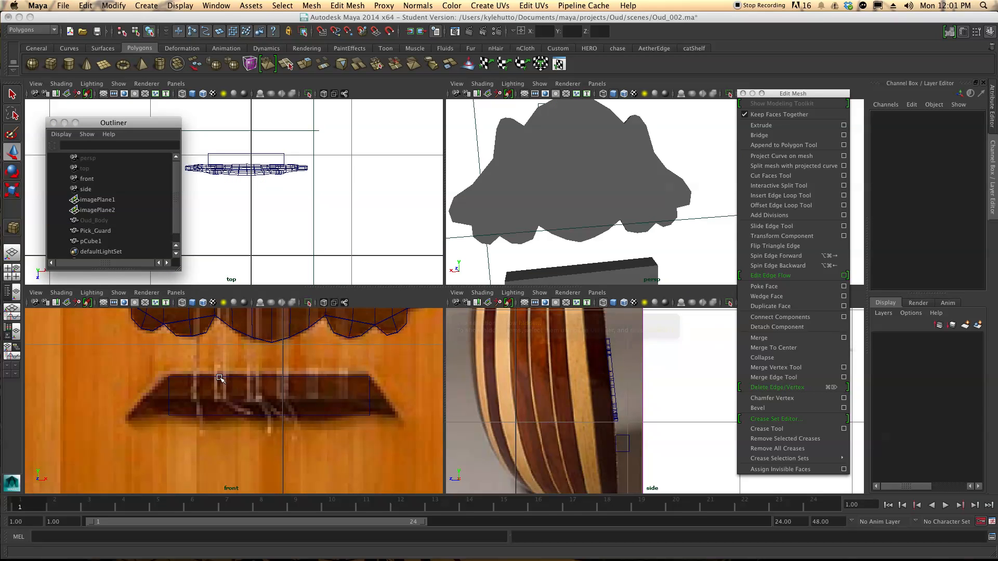
Move the cube's two lower corner vertex groups outward to match the trapezoidal bridge in the front reference
click(220, 378)
right_drag(214, 352, 178, 353)
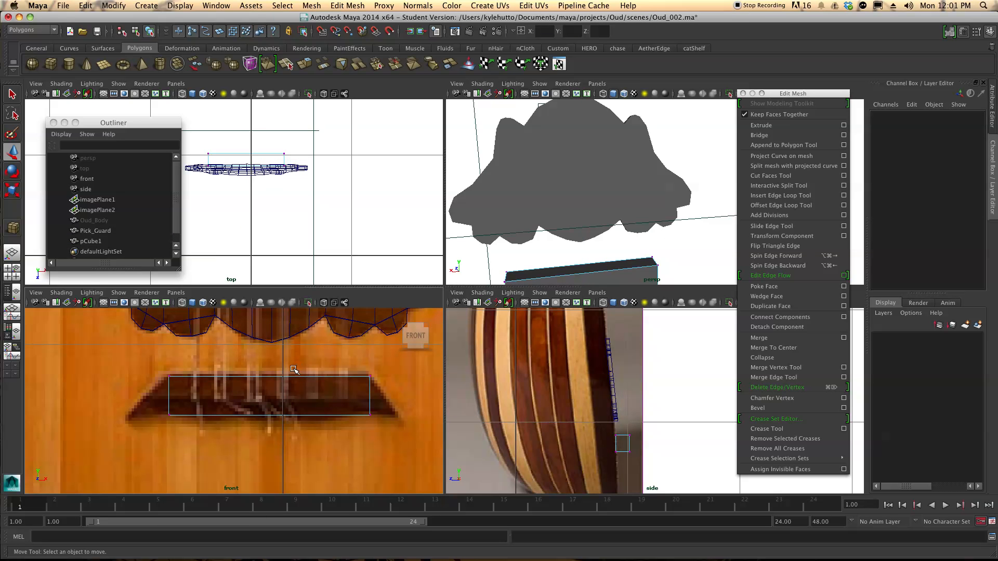
drag(148, 407, 201, 416)
drag(361, 405, 424, 419)
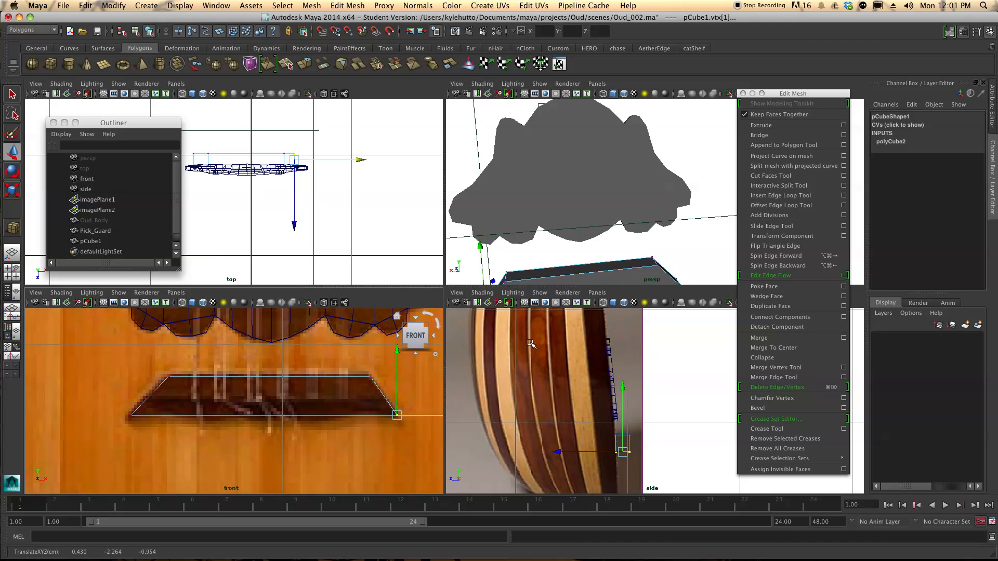
Insert a lengthwise edge loop across the bridge and slide it to about mid-height
click(779, 195)
drag(375, 384, 383, 400)
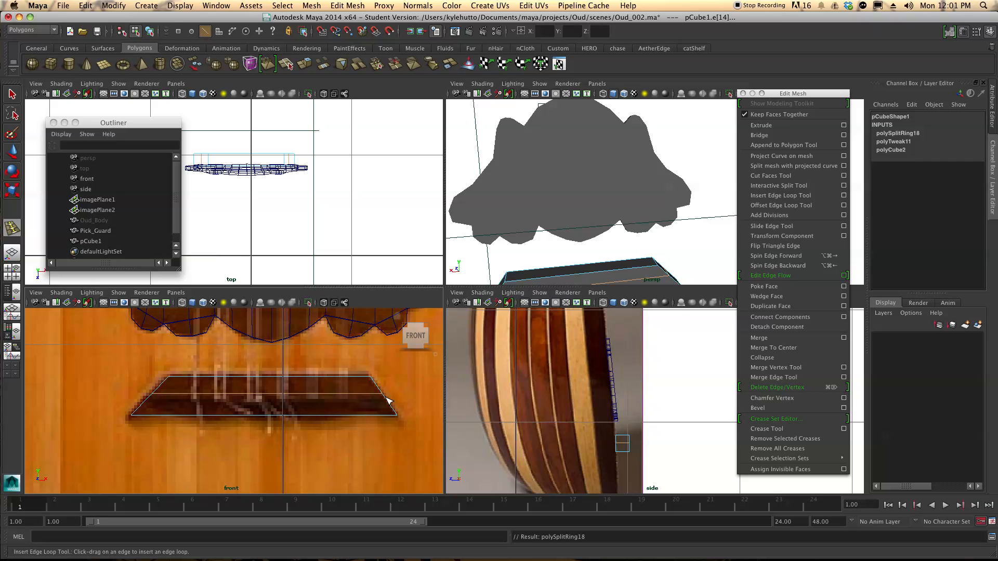
click(774, 228)
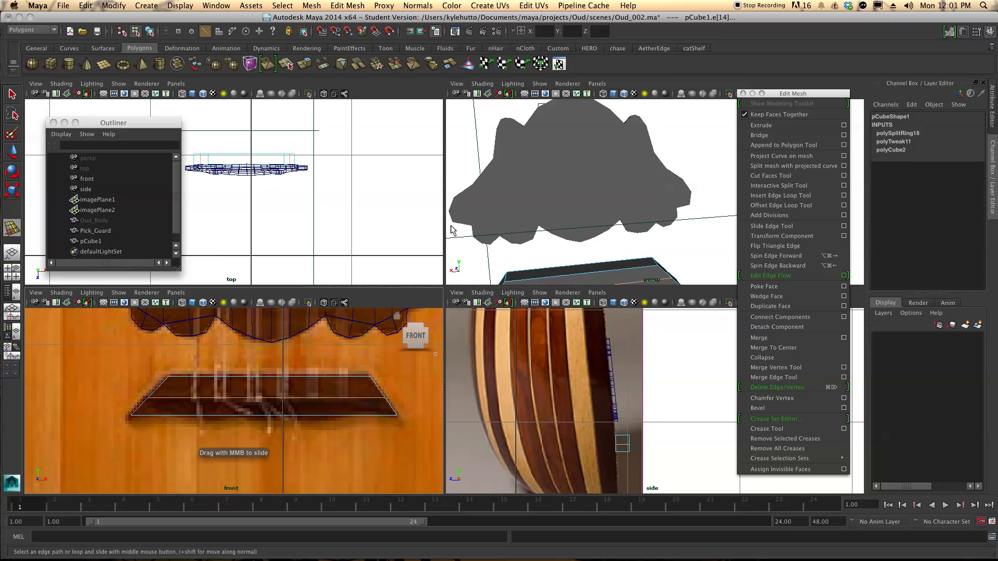
Extrude the lower front face of the bridge outward by Local Translate Z 0.063
alt+drag(613, 239, 605, 180)
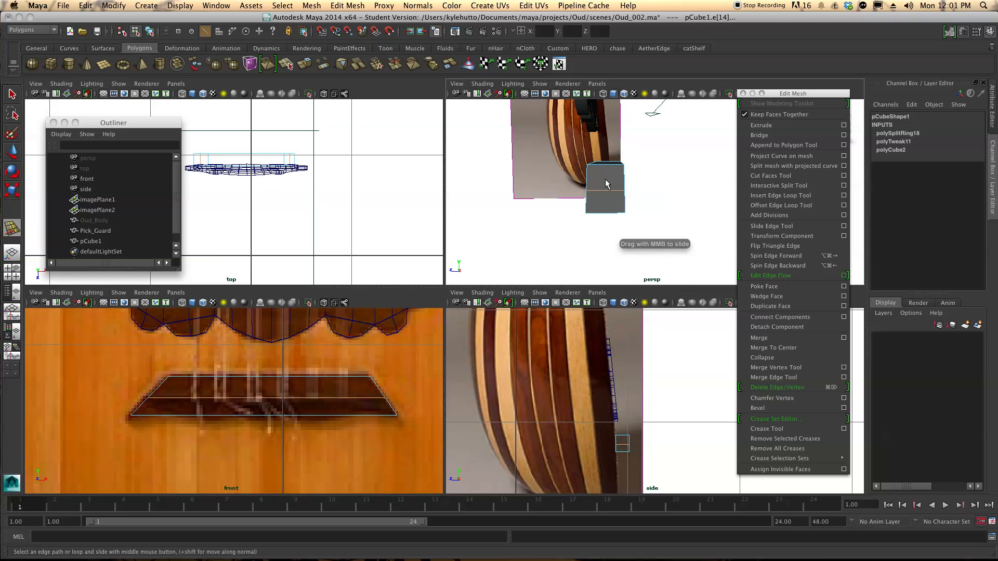
alt+drag(605, 183, 591, 192)
right_click(590, 193)
click(591, 215)
click(590, 188)
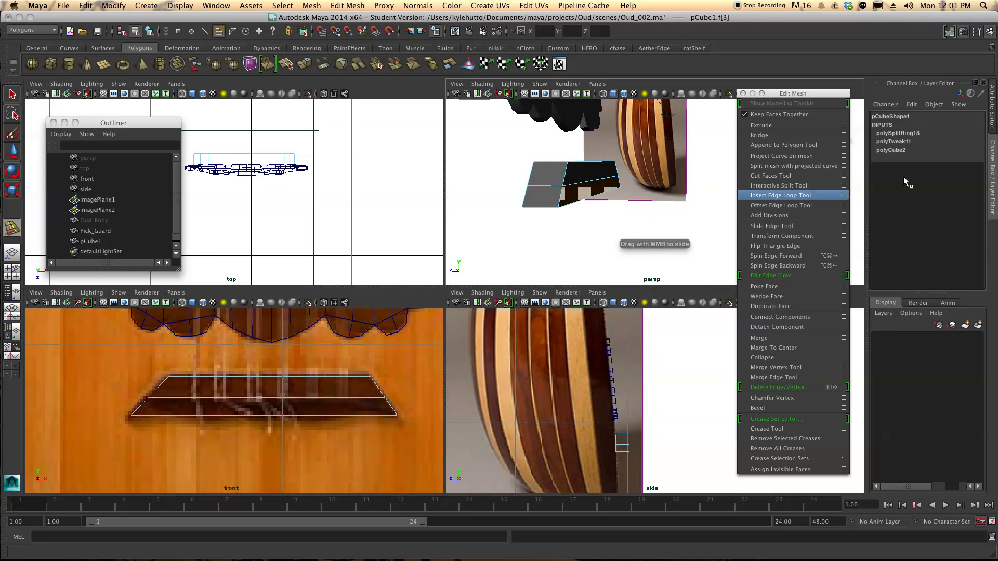
click(755, 126)
drag(670, 197, 678, 192)
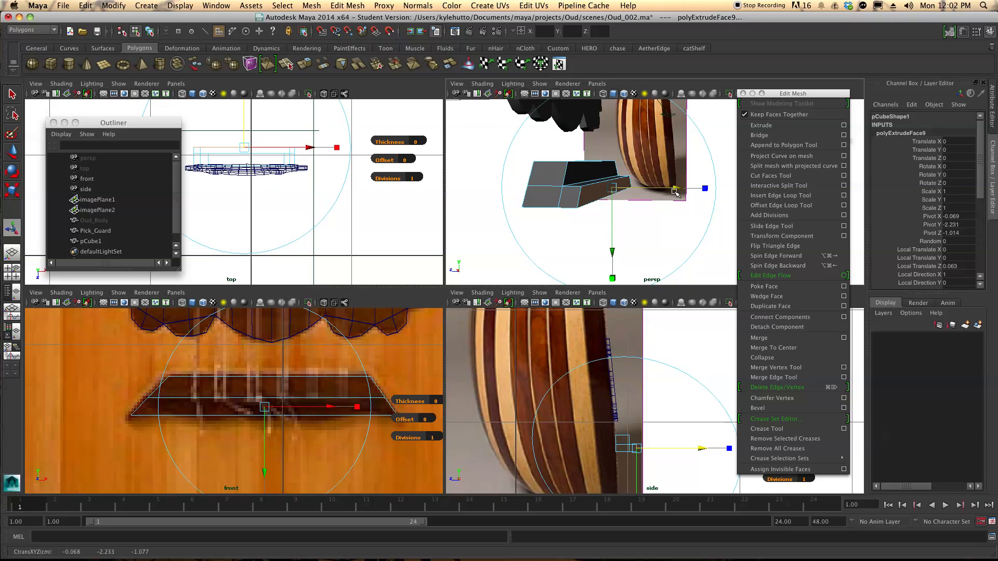
Flatten the extruded face into a narrower ridge aligned with the bridge's lengthwise edge loop
key(r)
alt+drag(634, 170, 632, 197)
drag(606, 136, 557, 209)
key(w)
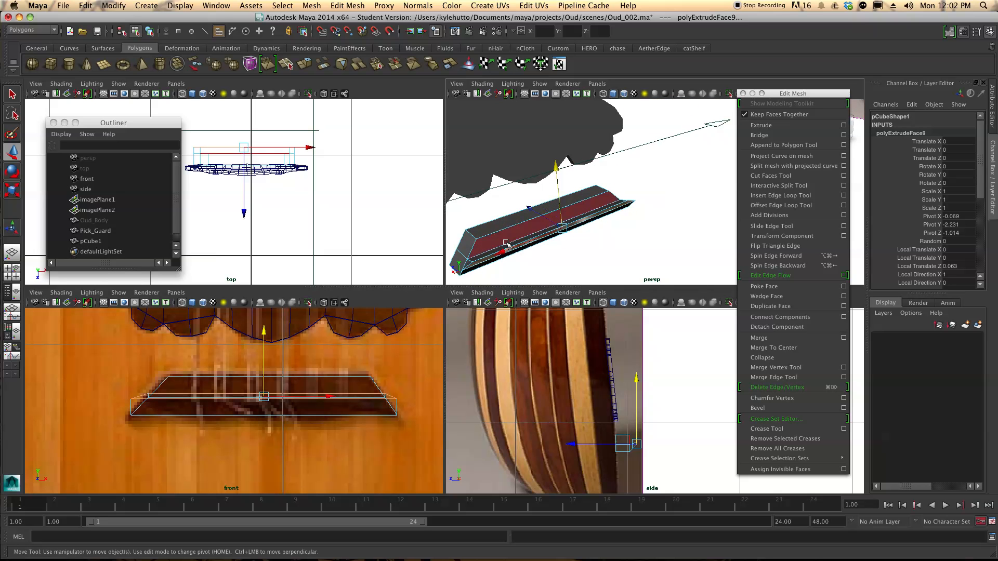
key(r)
drag(482, 265, 551, 218)
Thin the whole bridge to Scale Z 0.322 and check its shape in smooth preview
right_drag(566, 235, 568, 239)
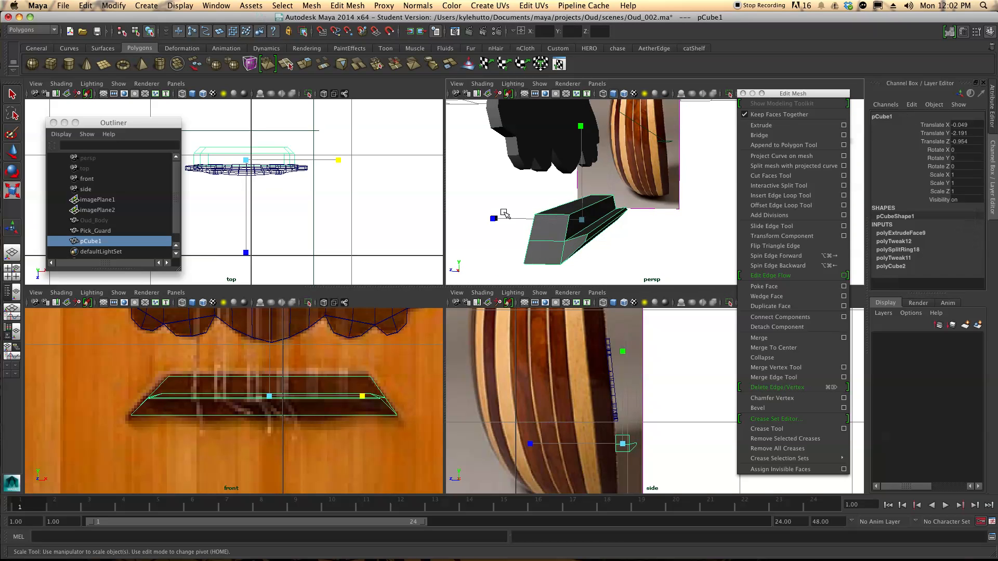
drag(494, 220, 539, 232)
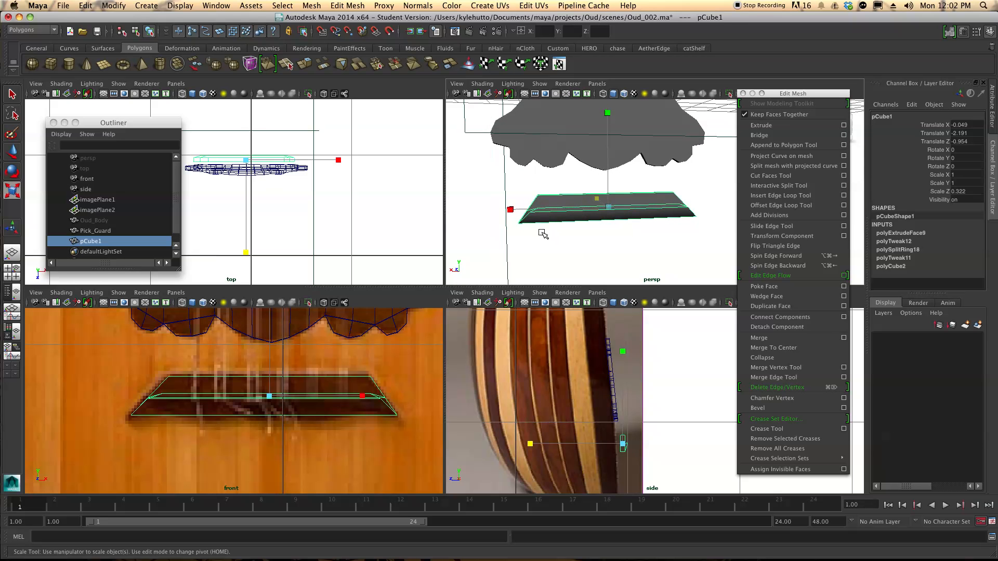
key(3)
scroll(559, 235, up, 4)
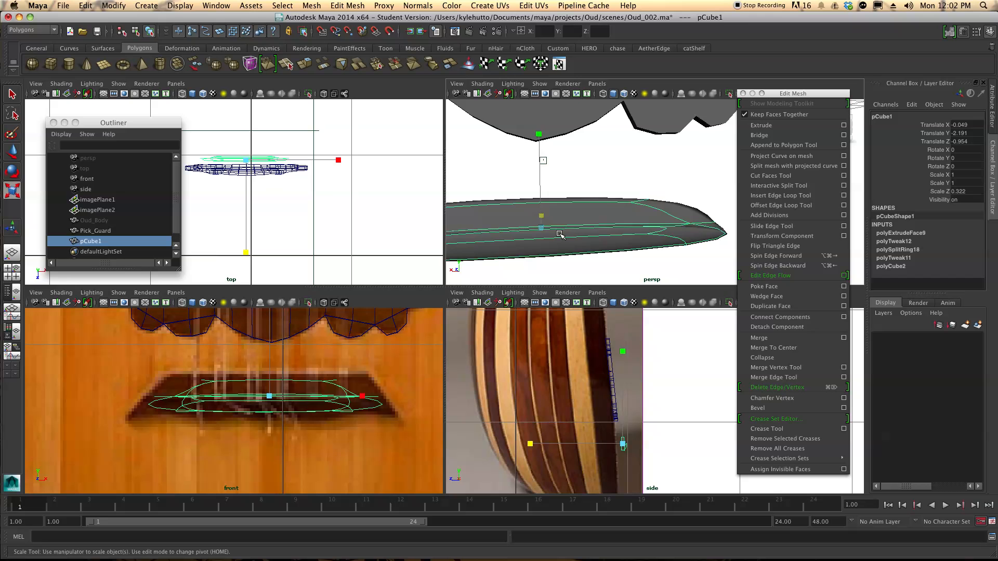
key(1)
alt+drag(558, 234, 597, 229)
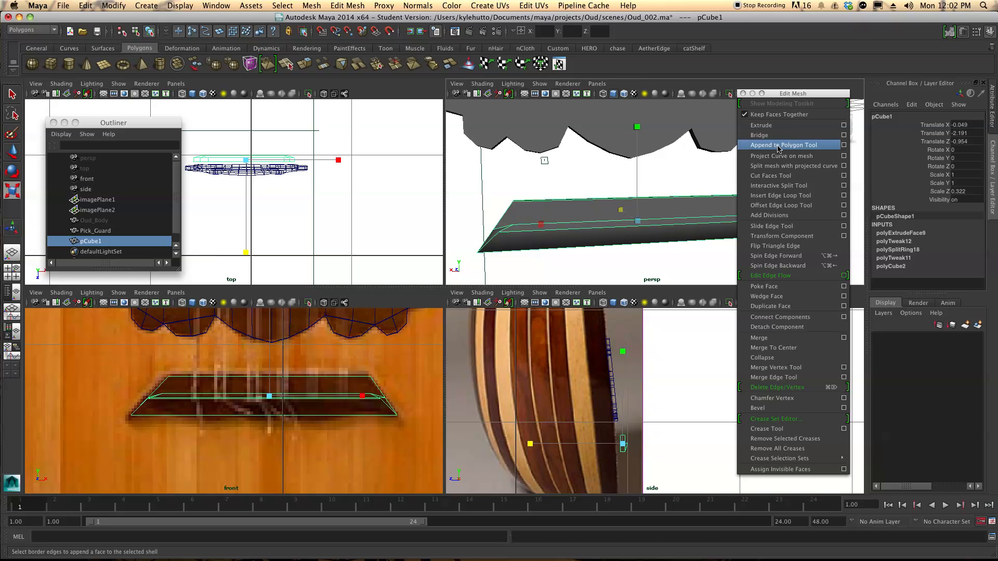
Insert two crosswise edge loops on the bridge, one on each side of its center
click(780, 195)
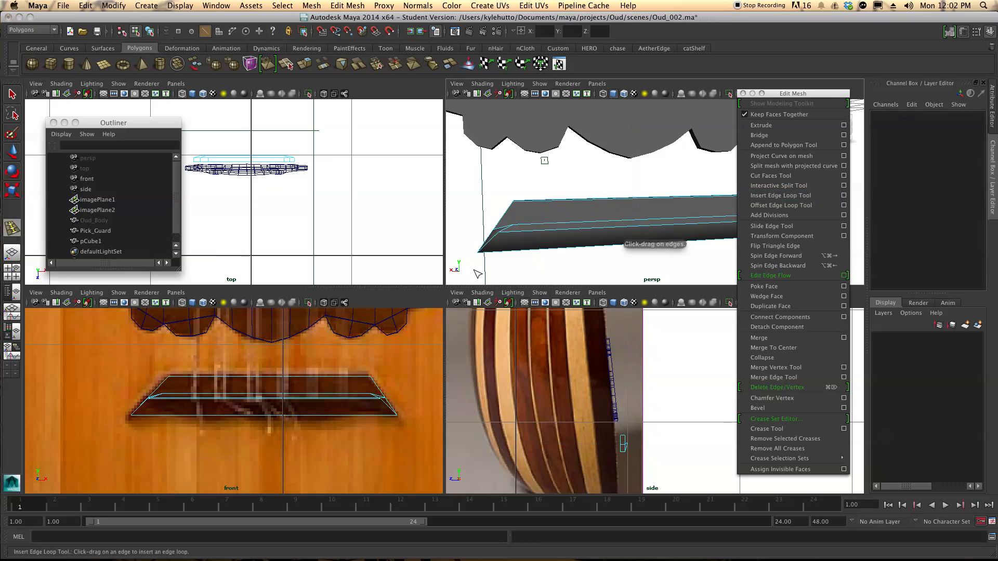
drag(237, 414, 209, 419)
drag(323, 415, 330, 414)
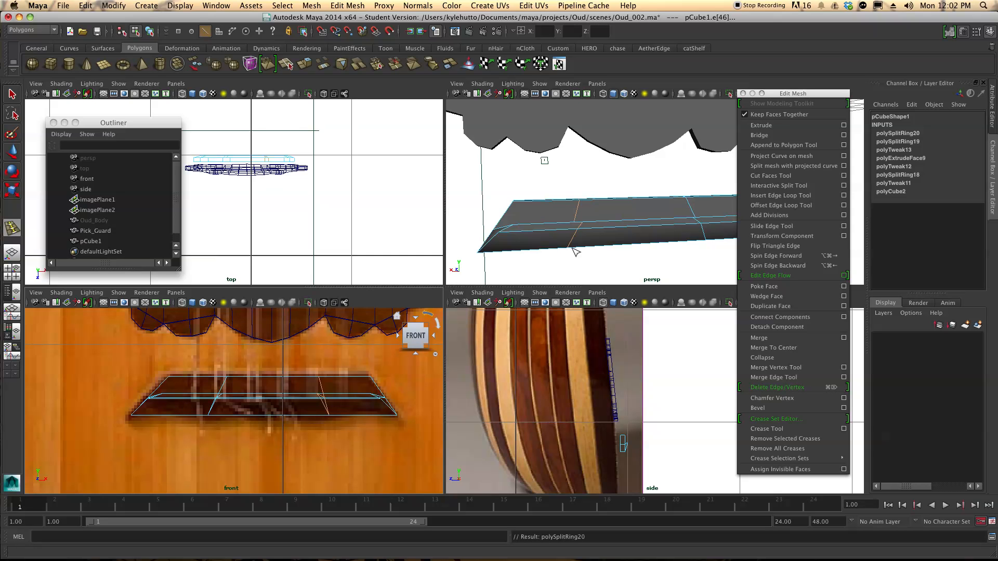
Straighten the two crosswise edge loops on the bridge by scaling each one flat along X
key(r)
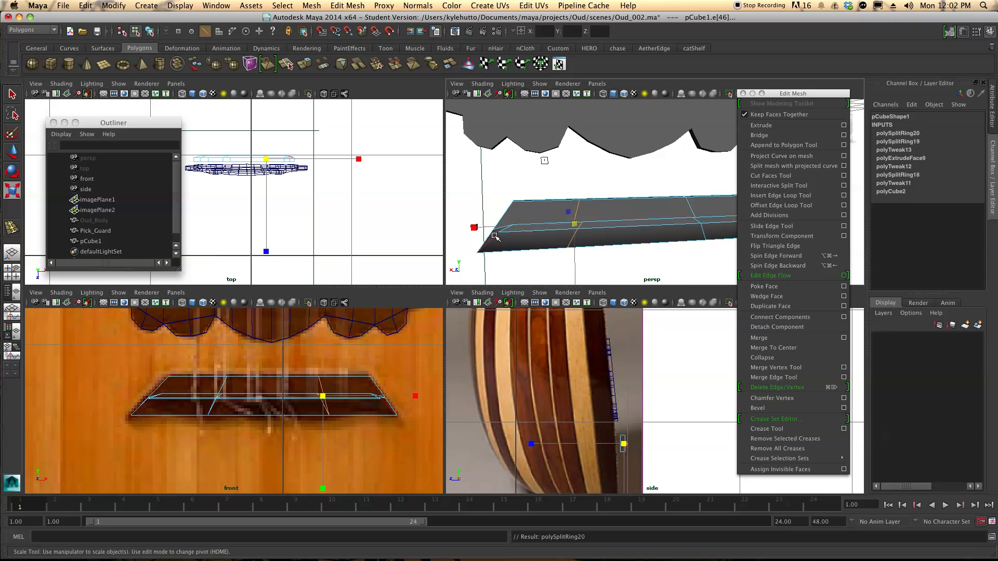
drag(475, 227, 510, 229)
drag(568, 223, 603, 218)
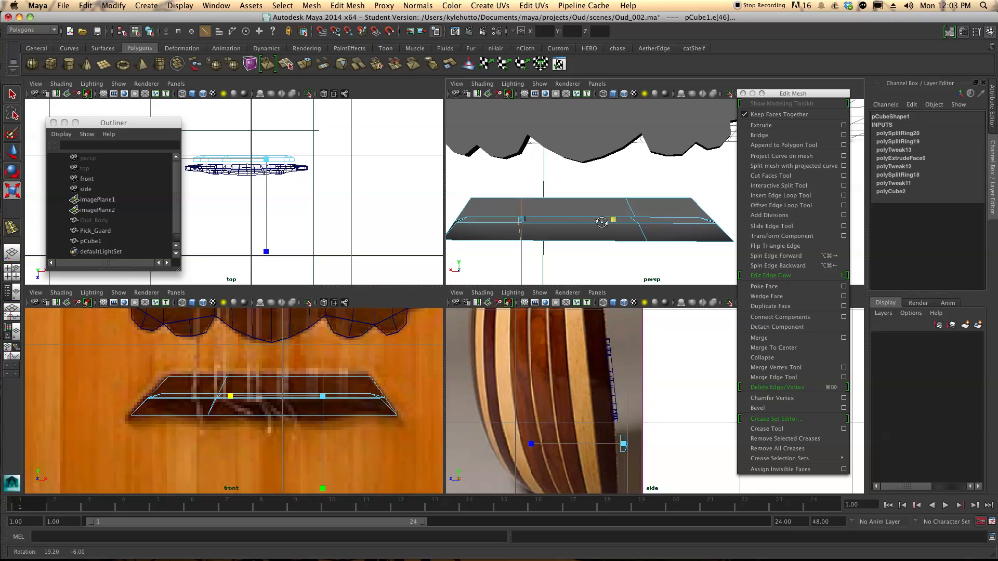
click(630, 209)
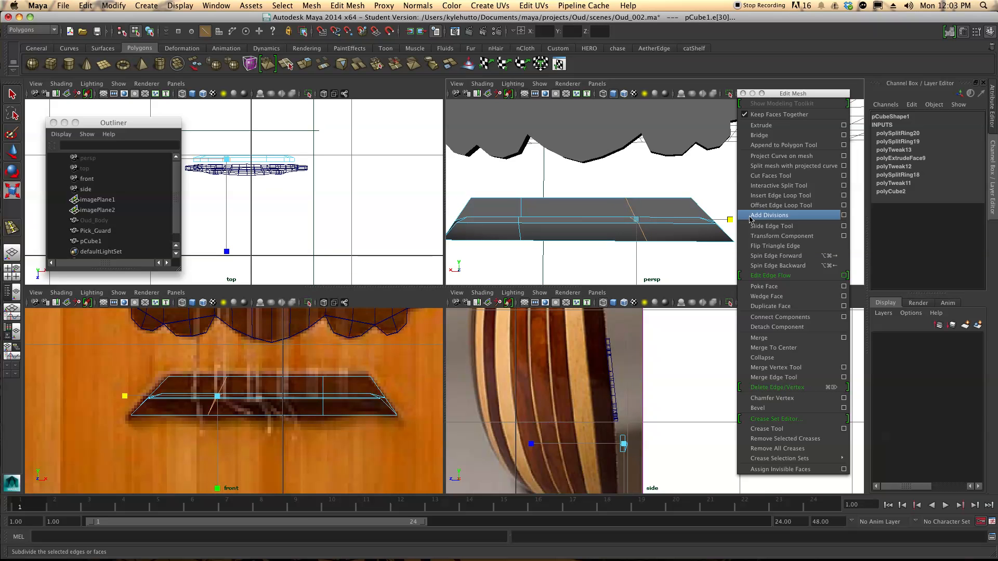
drag(701, 222, 558, 239)
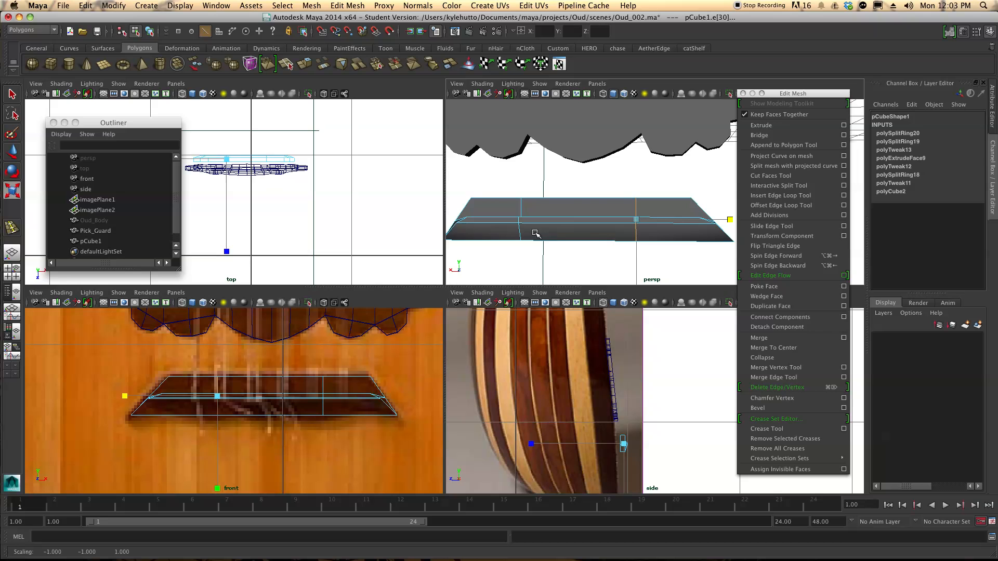
Pull the lower-edge vertices of both crosswise loops slightly down to follow the bridge outline in the reference image
right_click(535, 233)
click(501, 232)
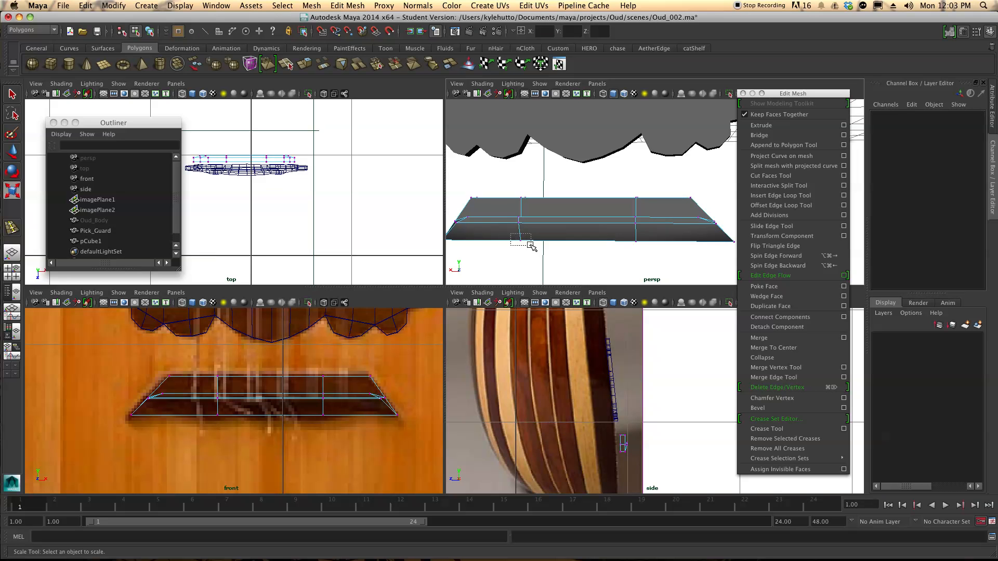
drag(527, 244, 535, 250)
key(w)
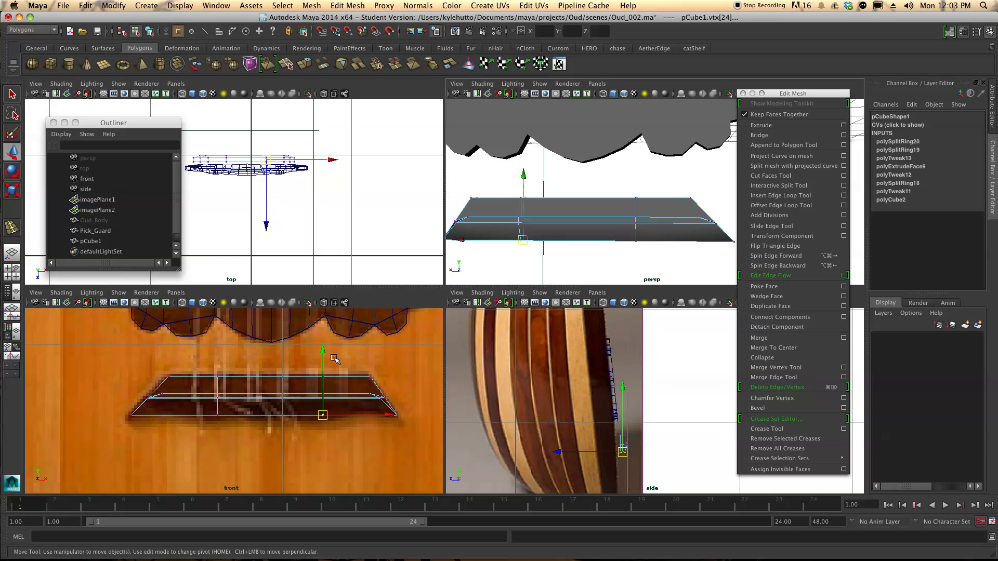
drag(323, 349, 322, 357)
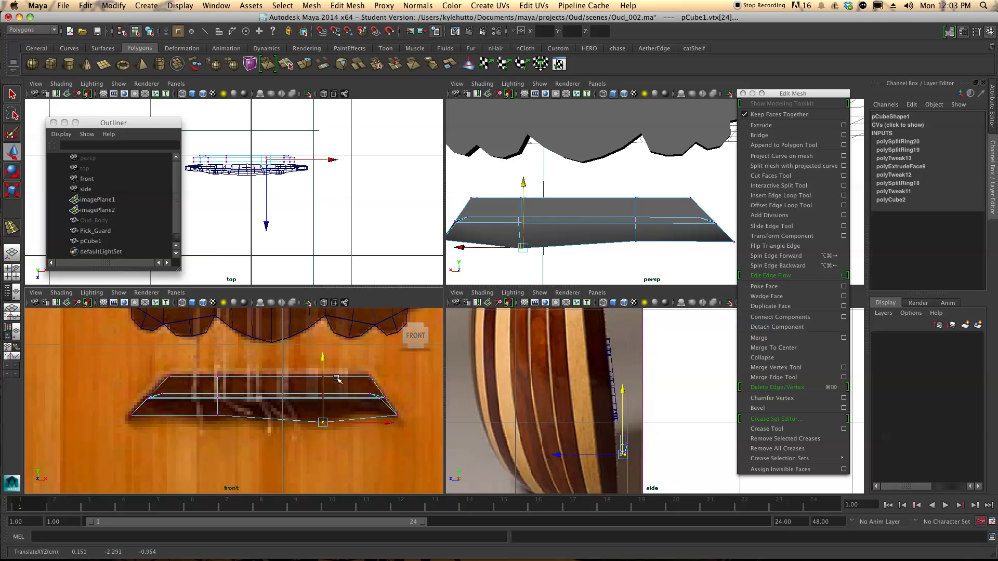
click(636, 239)
drag(637, 177, 637, 185)
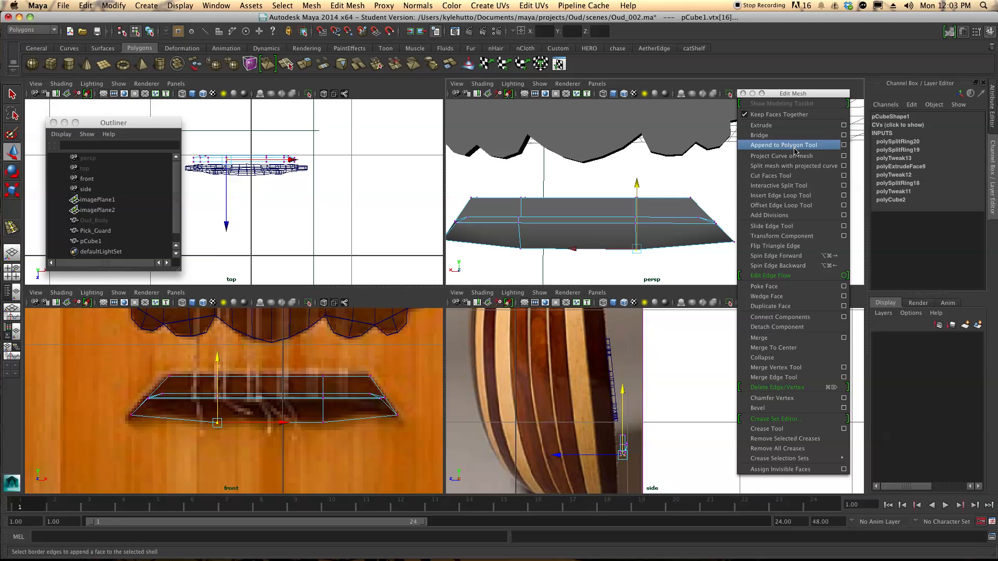
Insert a crosswise edge loop at the bridge's center and raise its lower-edge vertices slightly to shape the scalloped bottom
click(779, 196)
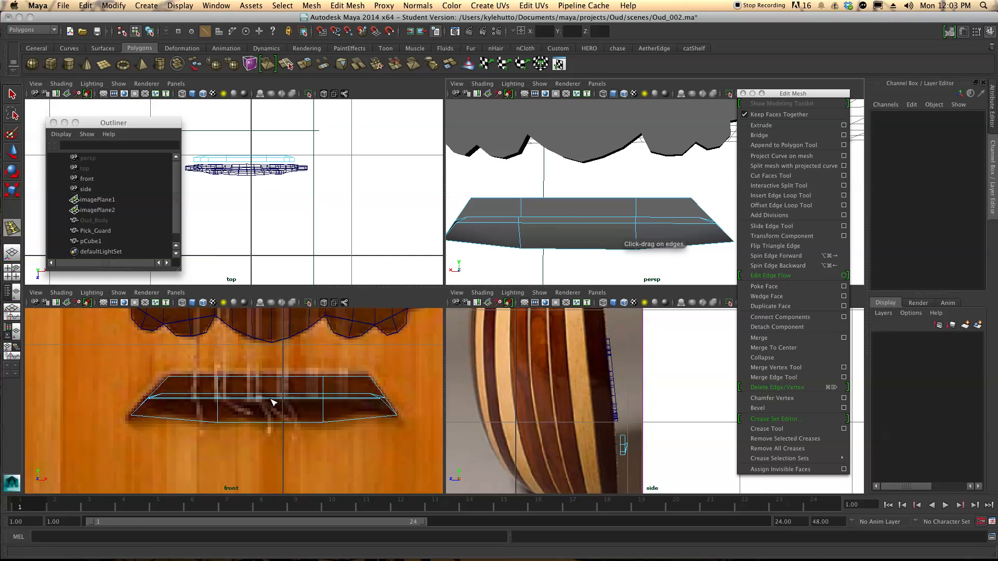
click(268, 419)
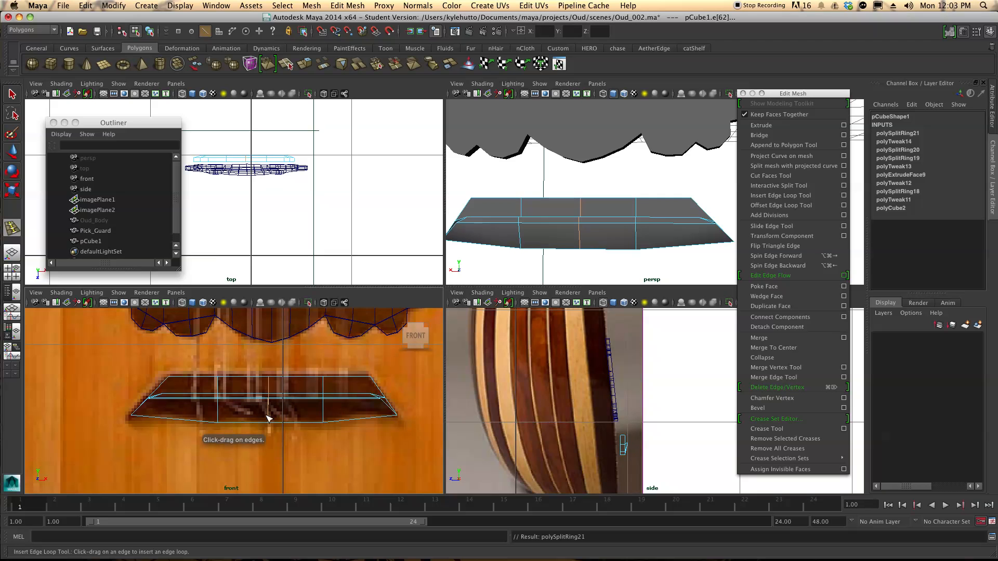
key(q)
right_drag(260, 425, 247, 408)
drag(281, 435, 269, 400)
key(w)
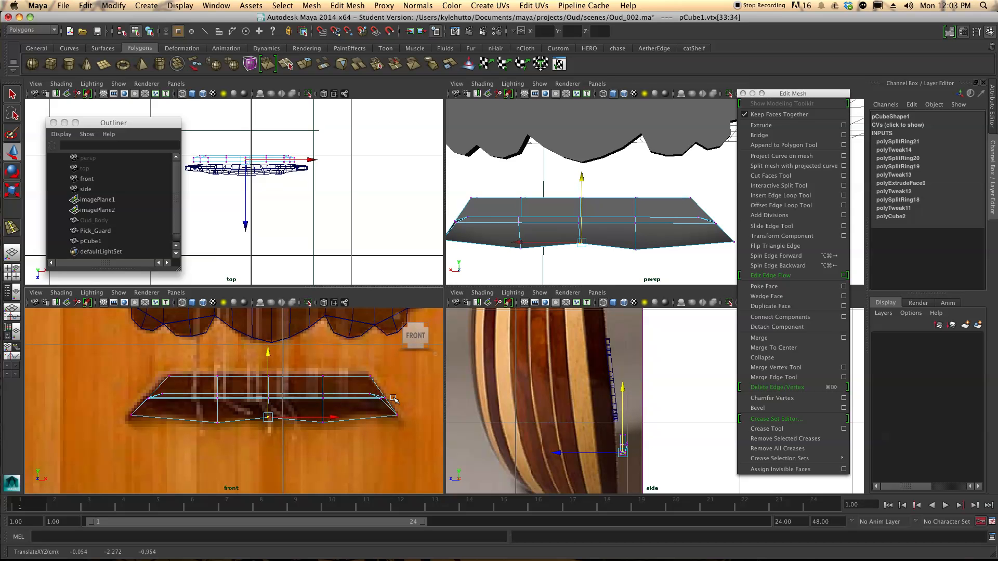
Insert a crosswise edge loop in each outer section of the bridge and flatten both loops along X
click(780, 195)
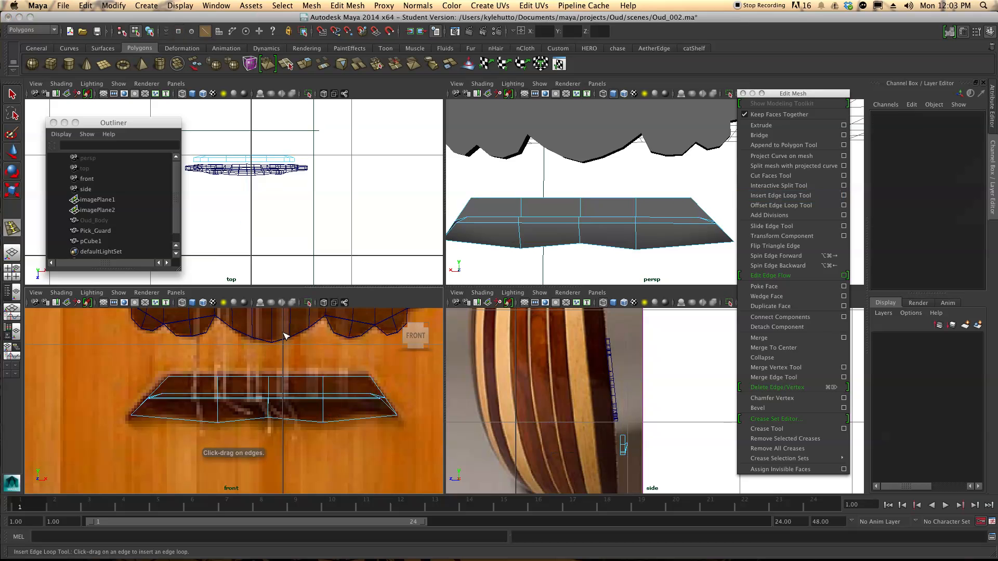
drag(186, 422, 363, 419)
key(r)
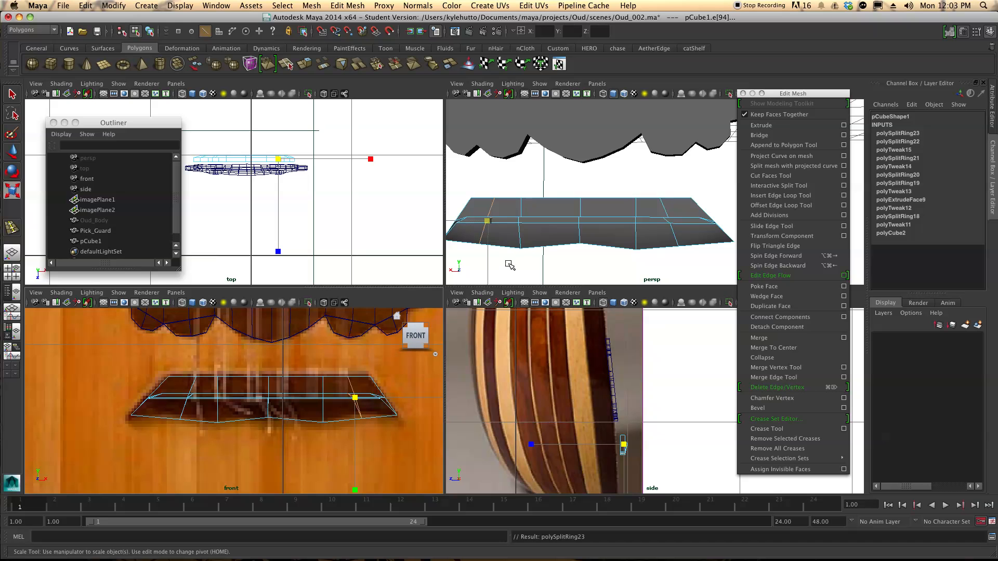
alt+middle_drag(501, 234, 498, 187)
drag(489, 194, 576, 196)
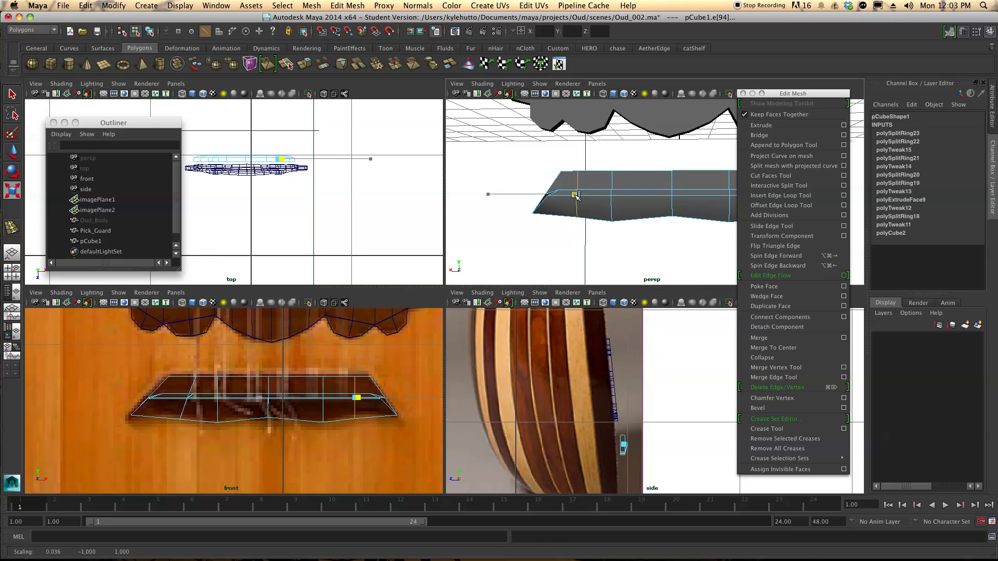
click(192, 387)
double_click(185, 408)
alt+drag(561, 232, 445, 291)
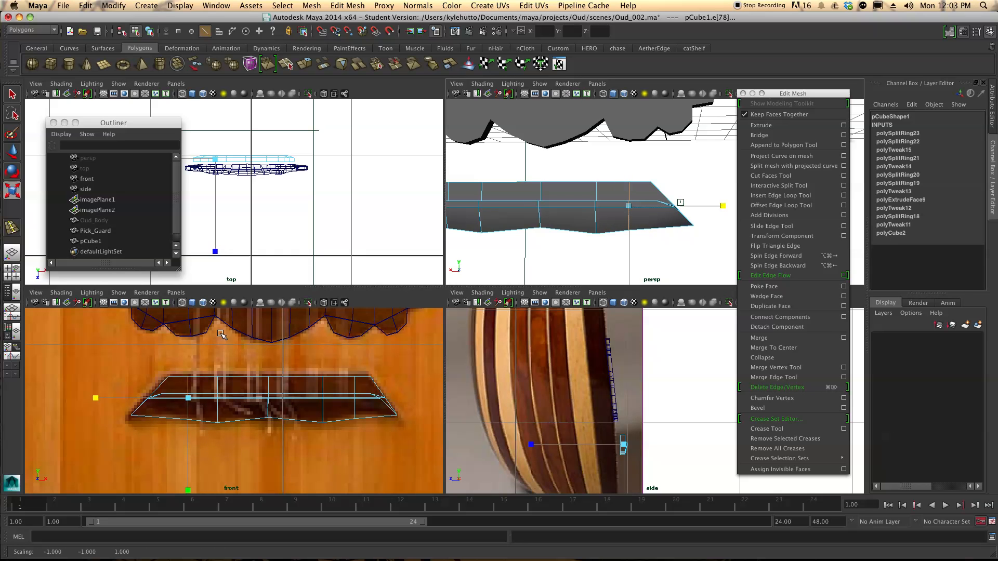
Raise the lower-edge vertices of the two outer crosswise loops to match the scalloped outline in the reference
key(q)
right_drag(190, 416, 151, 358)
drag(179, 408, 195, 431)
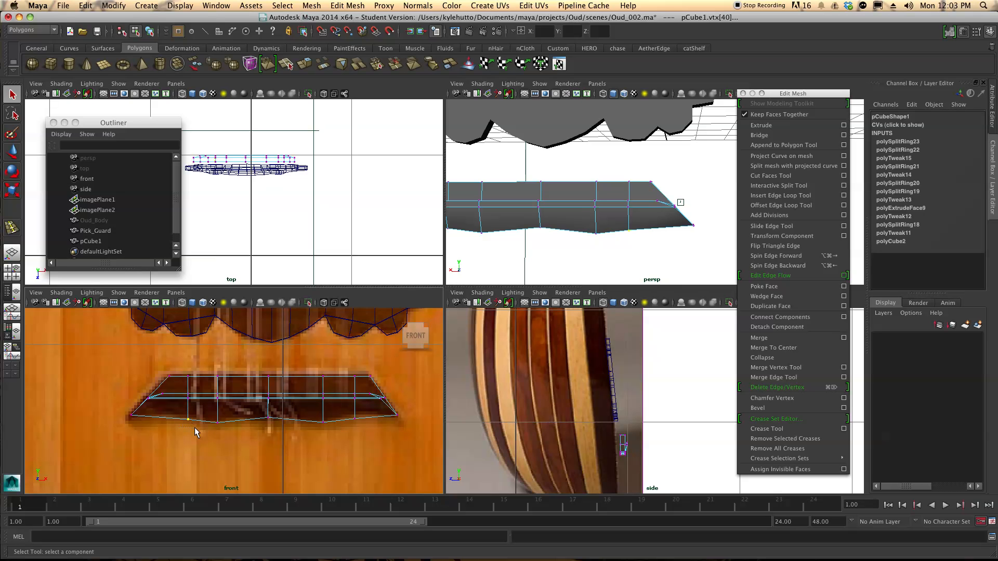
key(w)
mouse_move(347, 412)
mouse_down()
mouse_move(366, 425)
mouse_move(355, 395)
mouse_up()
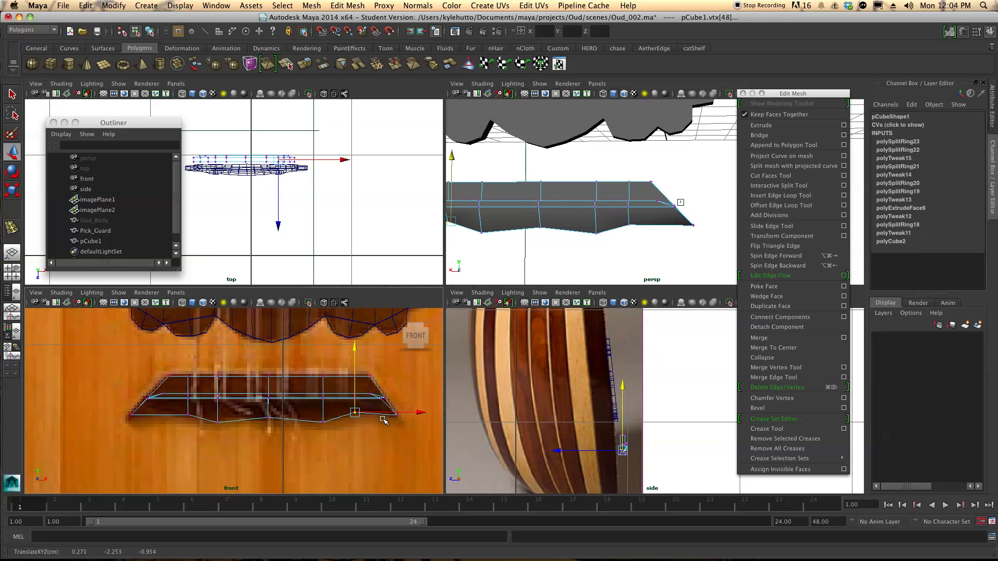
Move the end vertex of the protruding ridge inward along X at each end of the bridge
alt+drag(630, 221, 610, 207)
click(673, 205)
alt+middle_drag(606, 211, 669, 215)
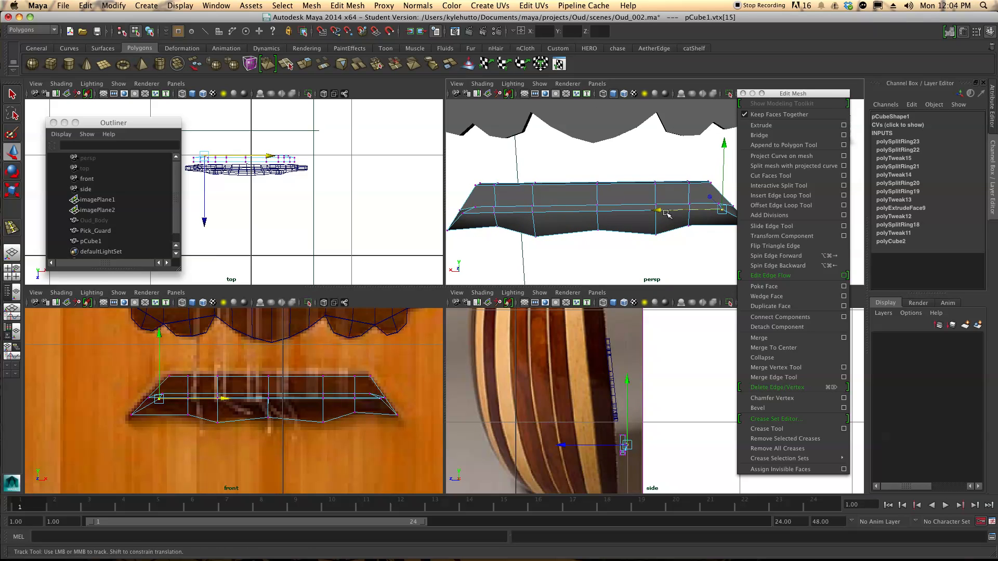
click(461, 214)
alt+middle_drag(480, 219, 541, 228)
drag(487, 225, 502, 227)
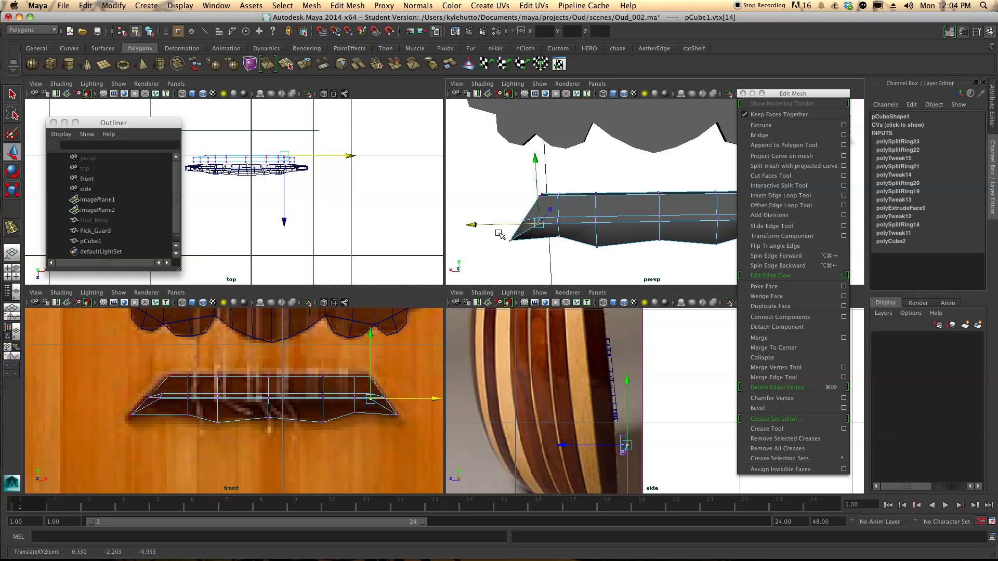
Insert supporting edge loops around the bridge's thickness, close to its front and back edges
alt+drag(592, 235, 445, 220)
alt+drag(690, 259, 635, 238)
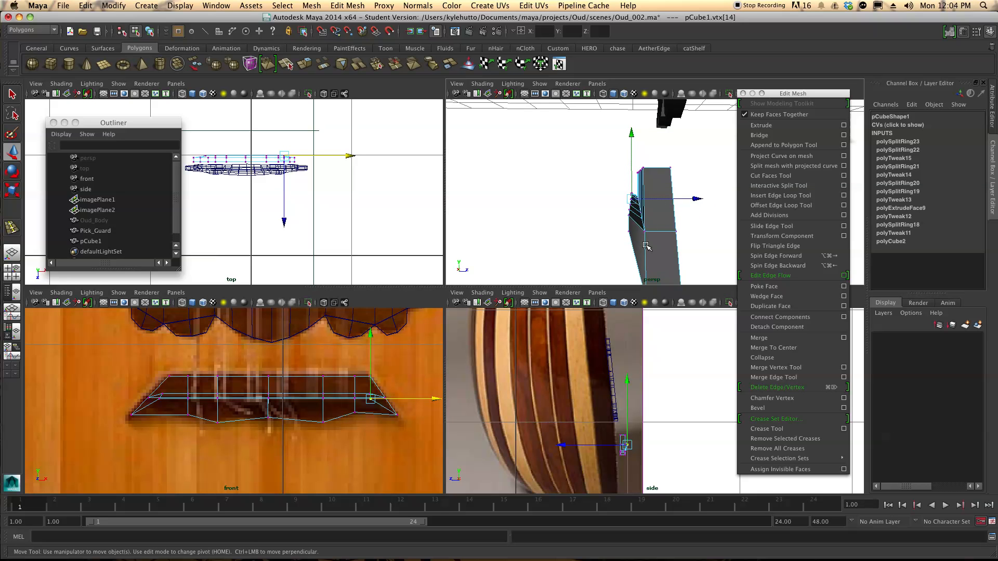
click(779, 195)
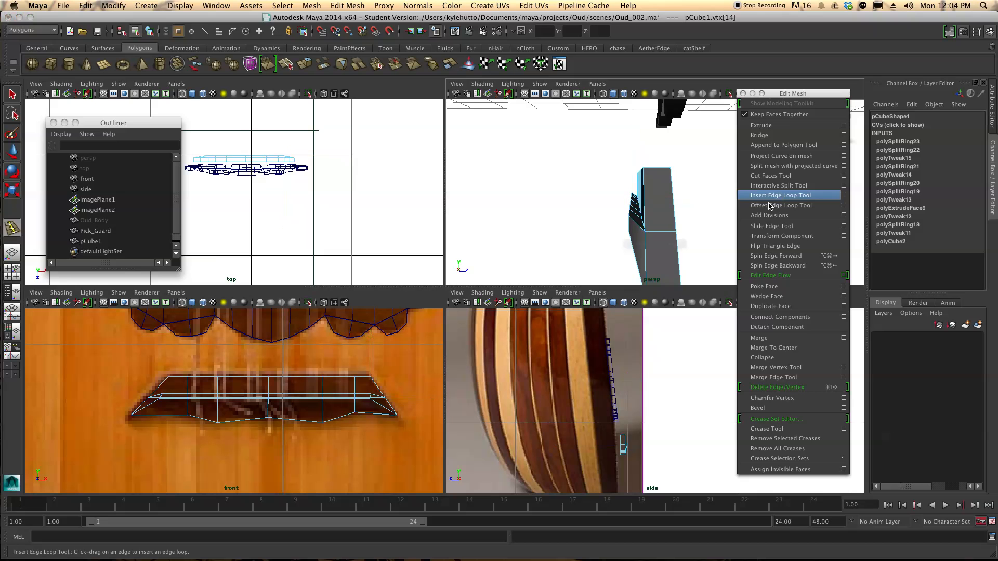
click(648, 231)
alt+drag(648, 231, 627, 259)
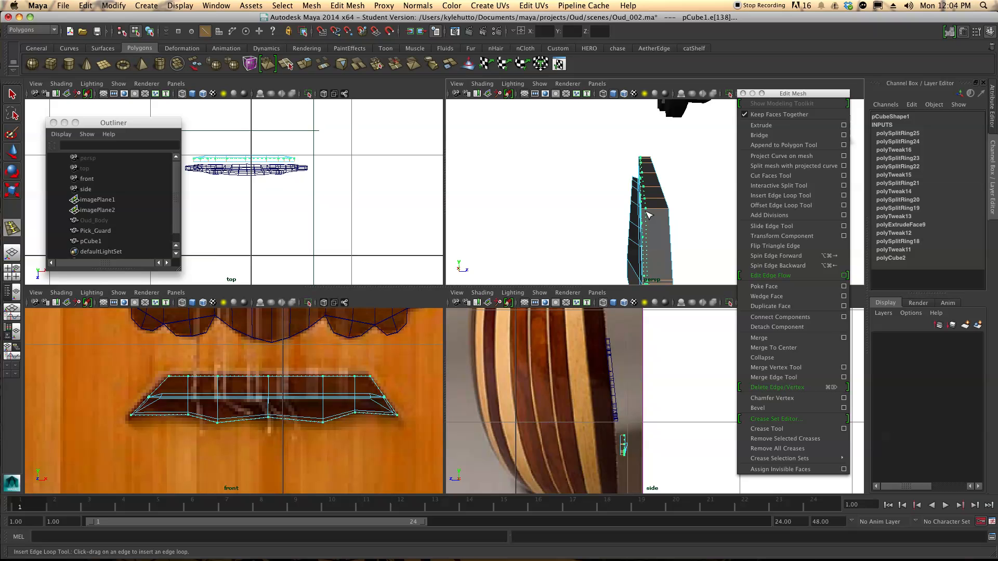
drag(647, 214, 751, 218)
click(669, 213)
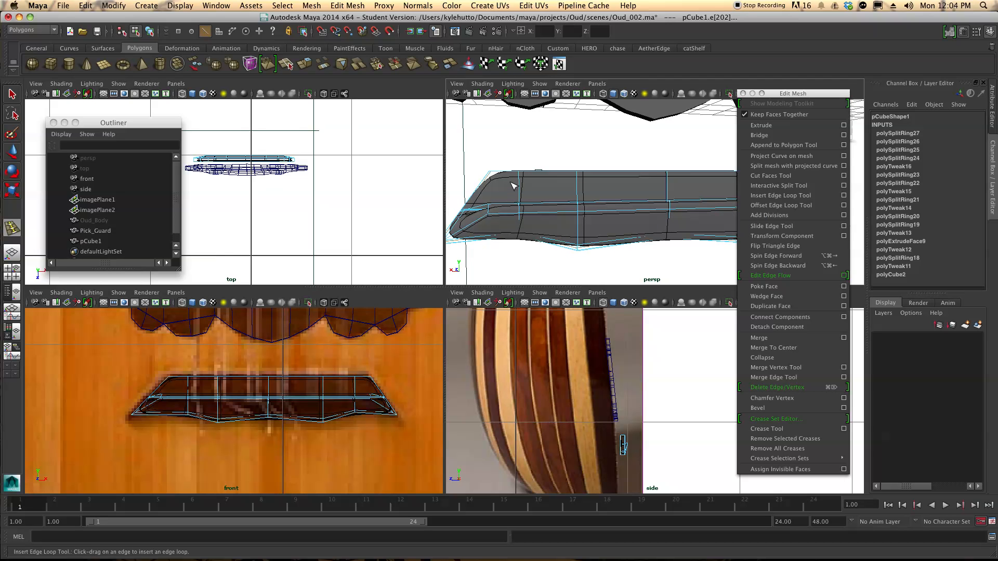
Insert supporting edge loops close to the bridge's slanted ends and check the shape in smooth preview
key(1)
alt+drag(503, 183, 494, 190)
alt+middle_drag(645, 197, 533, 219)
drag(706, 193, 705, 191)
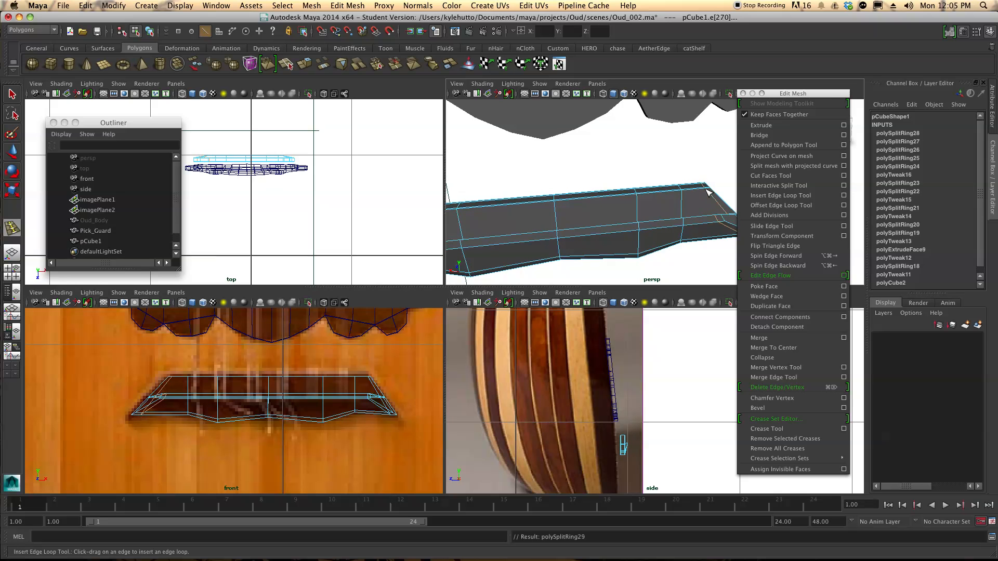
key(3)
mouse_move(609, 245)
alt+mouse_down()
mouse_move(607, 227)
mouse_move(646, 213)
mouse_move(437, 224)
mouse_move(639, 218)
alt+mouse_up()
Return to object selection and unhide the Oud_Body mesh
mouse_move(640, 218)
right_down()
mouse_move(661, 210)
mouse_move(653, 214)
right_up()
click(112, 241)
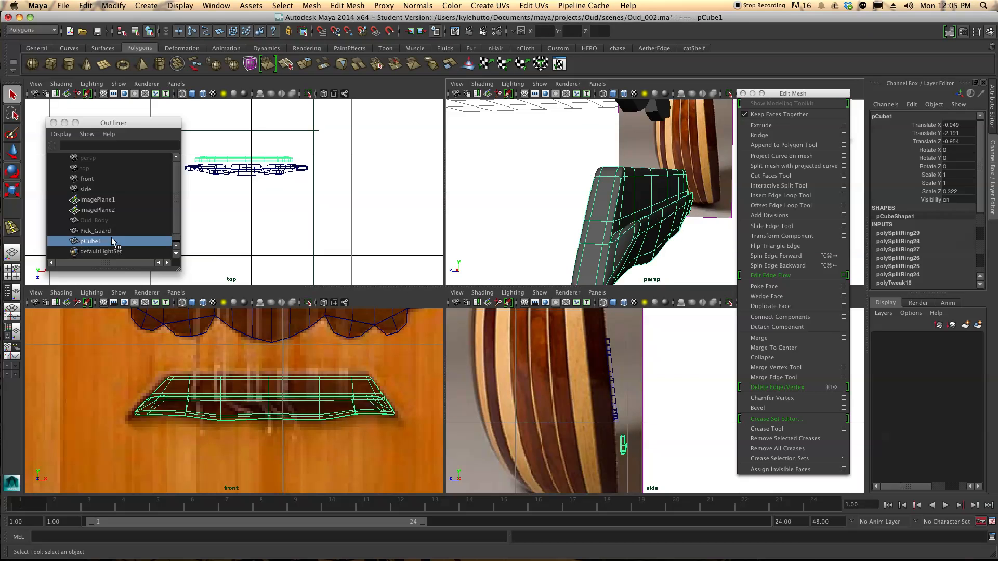
click(94, 221)
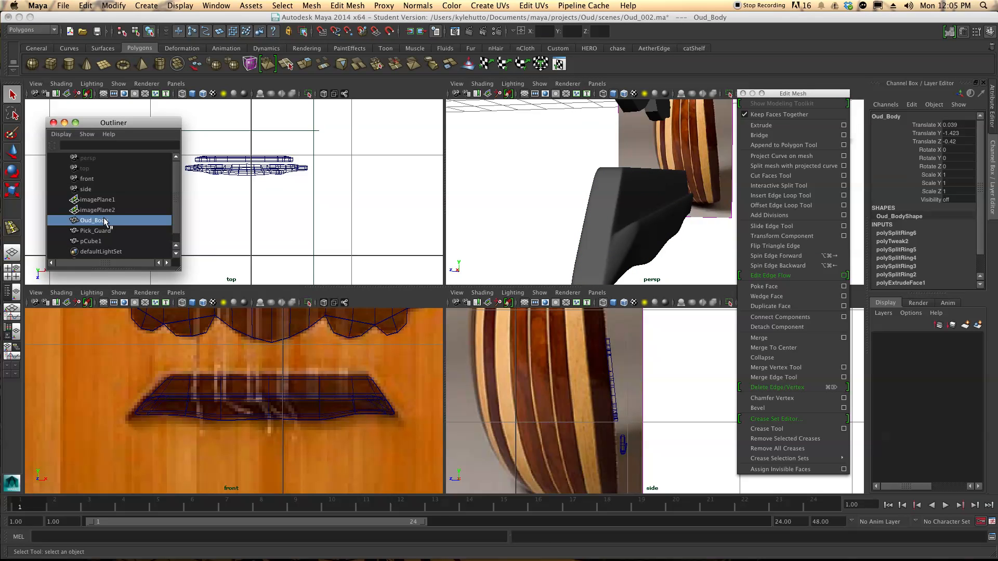
key(shift+h)
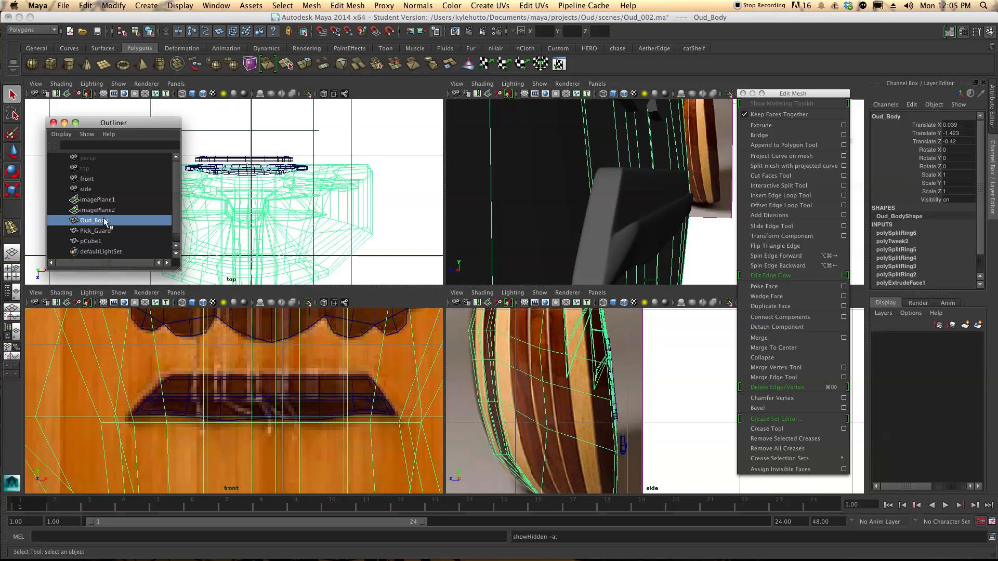
Seat the bridge against the oud body by moving it to Translate Z -0.914 and tilting it to Rotate X 4.433
click(609, 216)
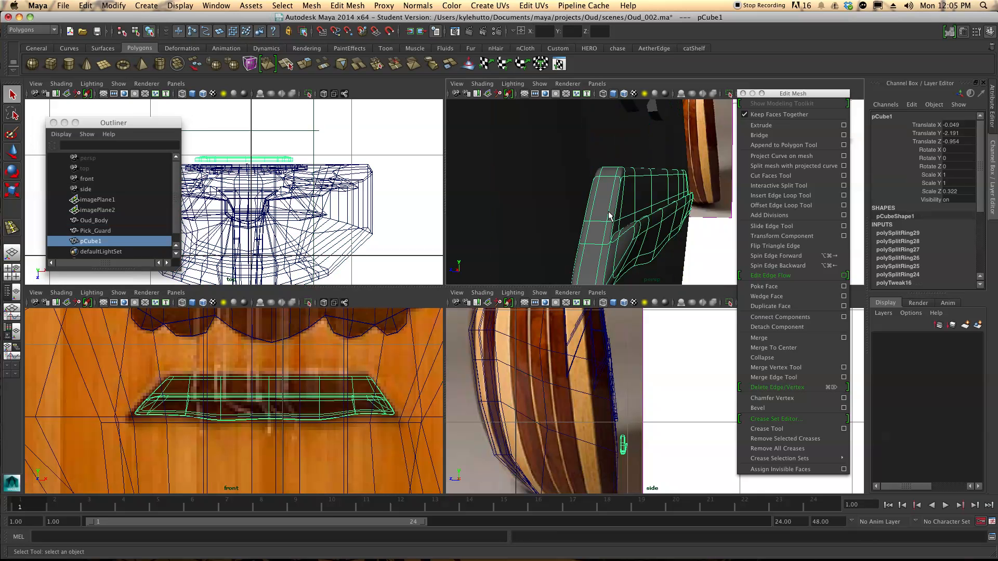
key(w)
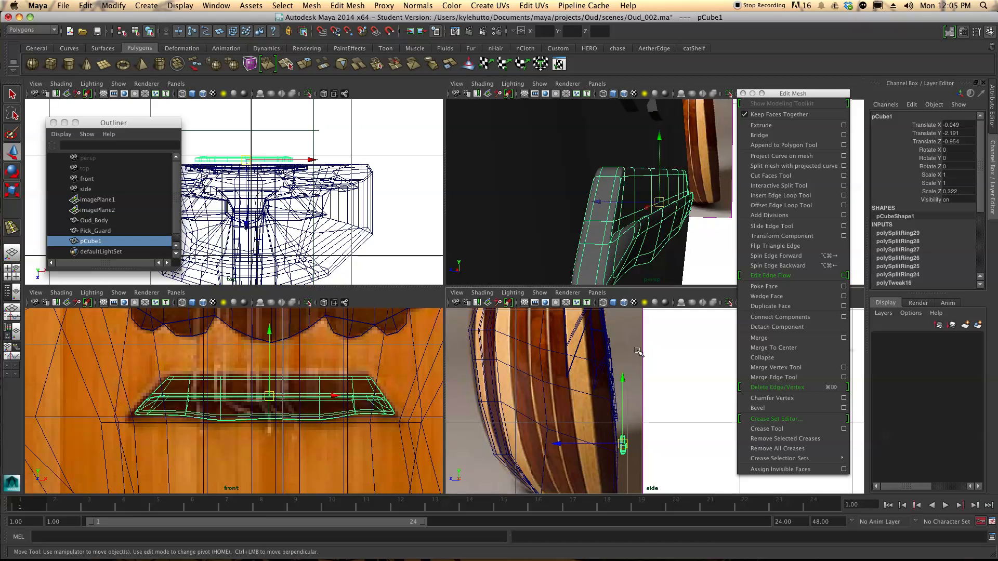
drag(613, 202, 600, 203)
key(e)
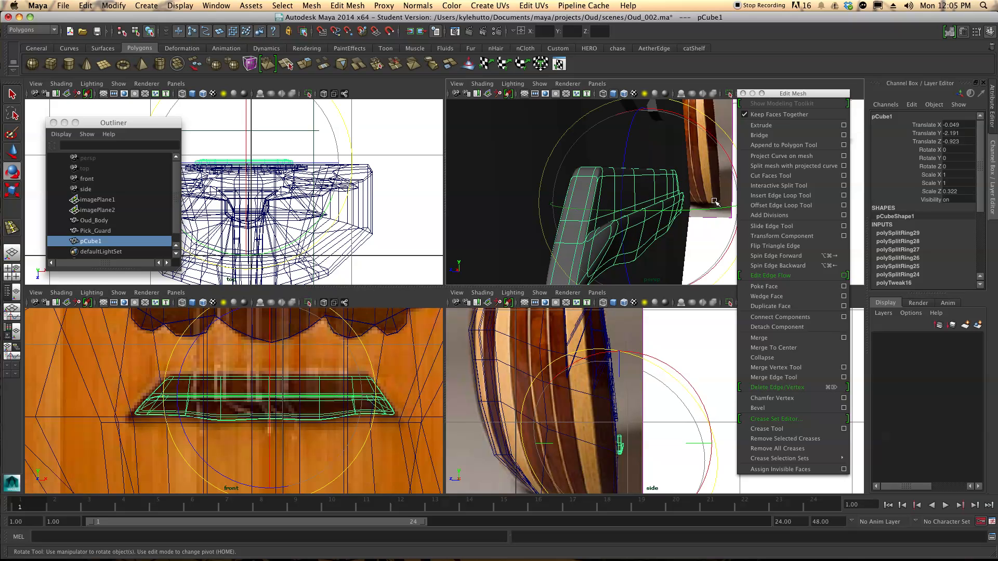
drag(727, 162, 724, 151)
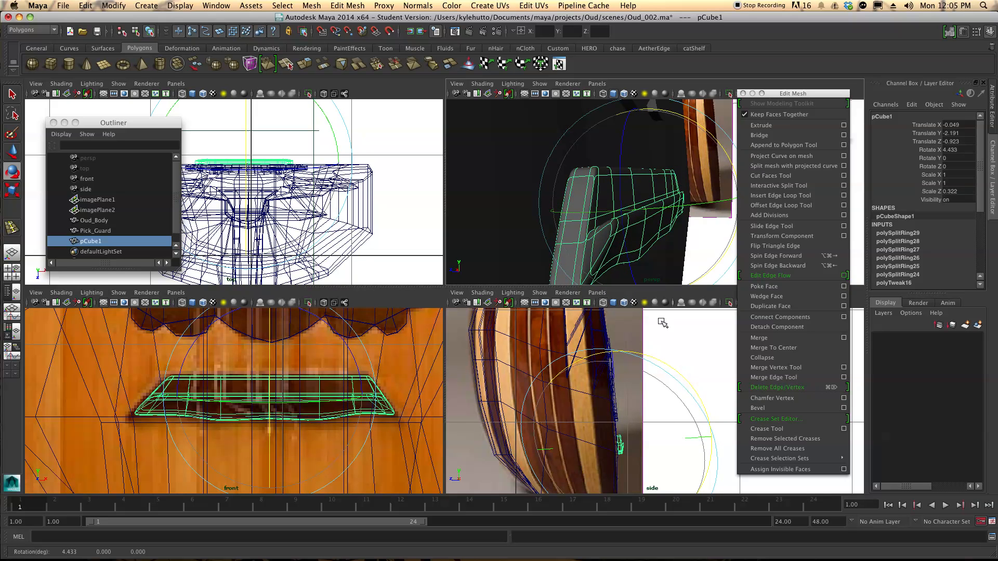
key(w)
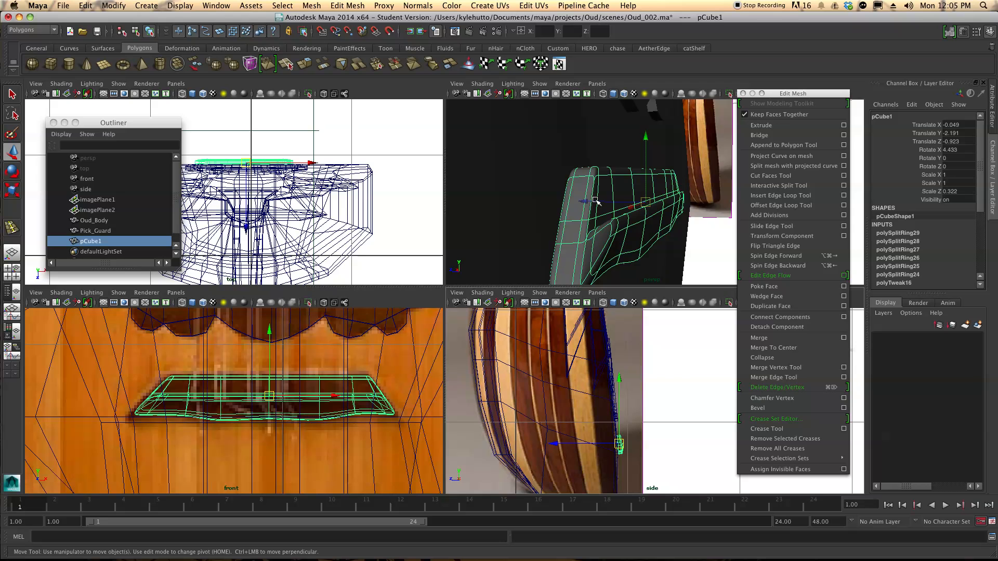
drag(595, 201, 592, 201)
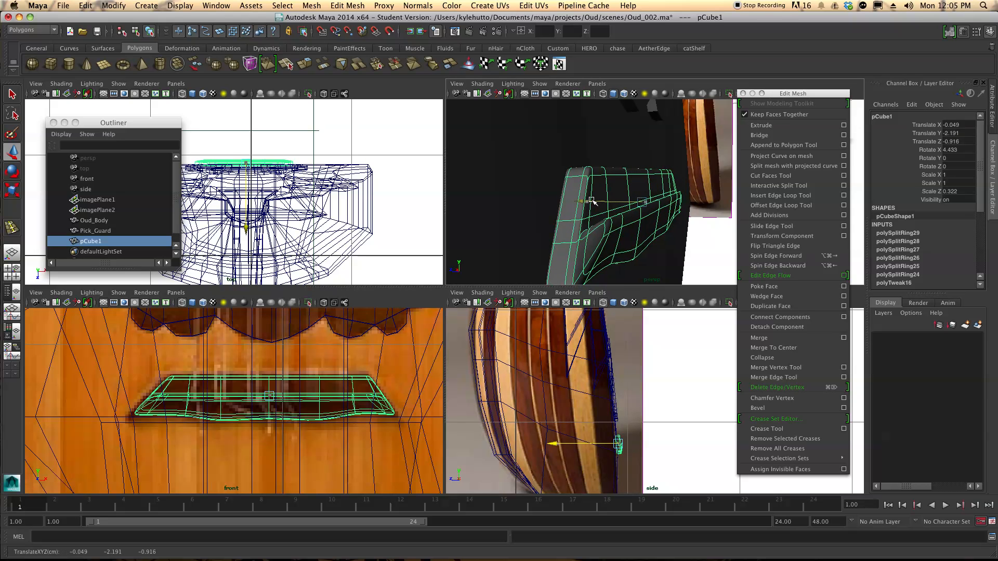
Rename the pCube1 object as bridge and view it in place on the oud body
double_click(115, 241)
text(bridg)
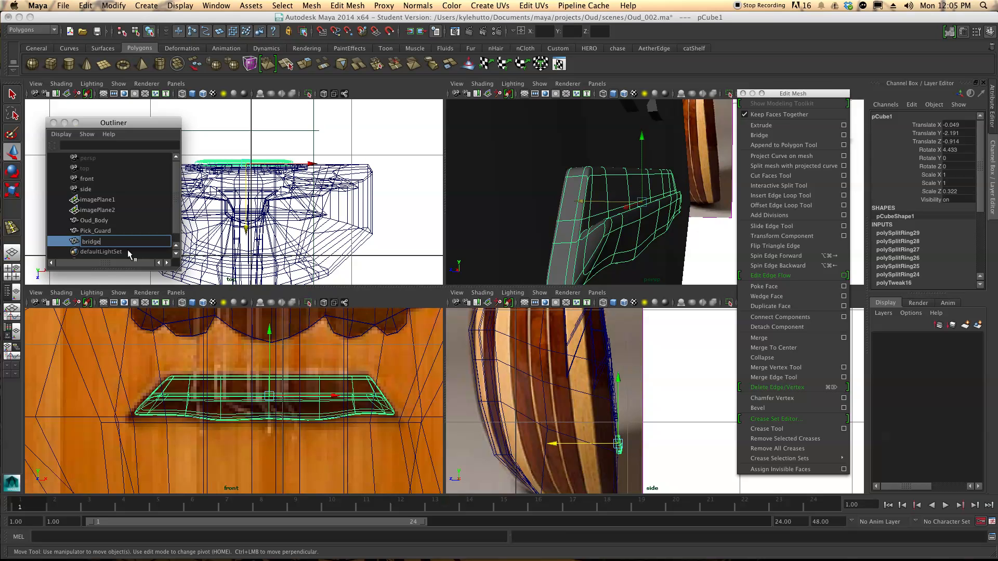
text(e)
key(Return)
alt+drag(526, 145, 512, 207)
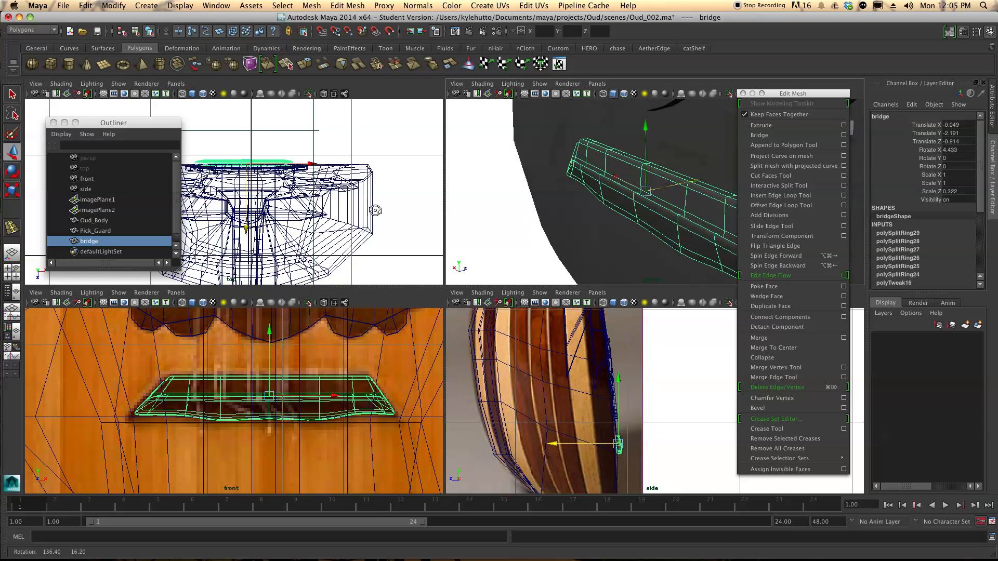
Clear the selection and examine the oud's neck and pegbox against the tuning pegs in the front reference image
key(1)
click(511, 208)
alt+drag(574, 194, 611, 245)
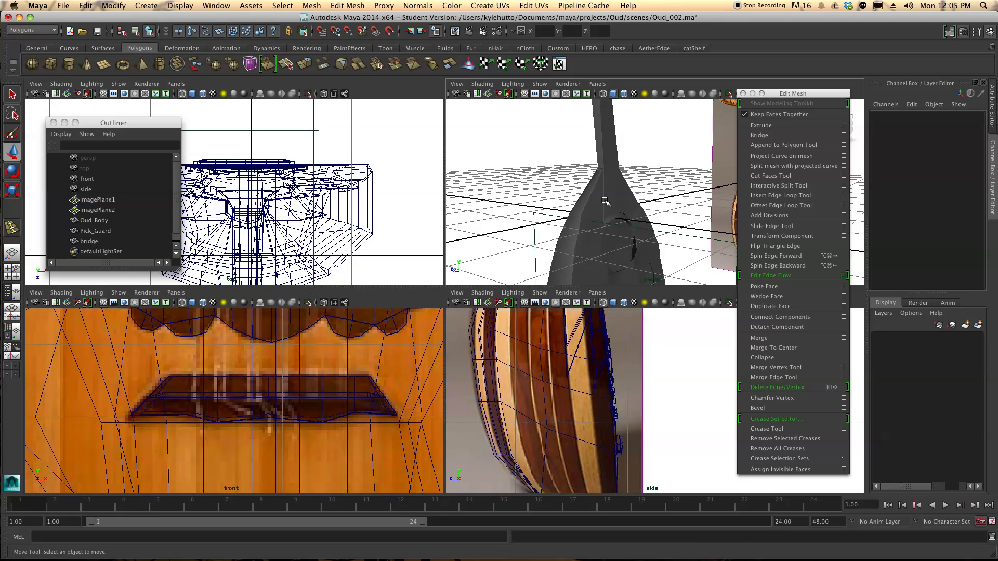
alt+middle_drag(623, 148, 628, 251)
alt+drag(594, 188, 533, 203)
scroll(319, 331, down, 10)
alt+middle_drag(307, 337, 293, 393)
scroll(231, 332, up, 8)
alt+middle_drag(220, 313, 233, 384)
scroll(234, 384, up, 8)
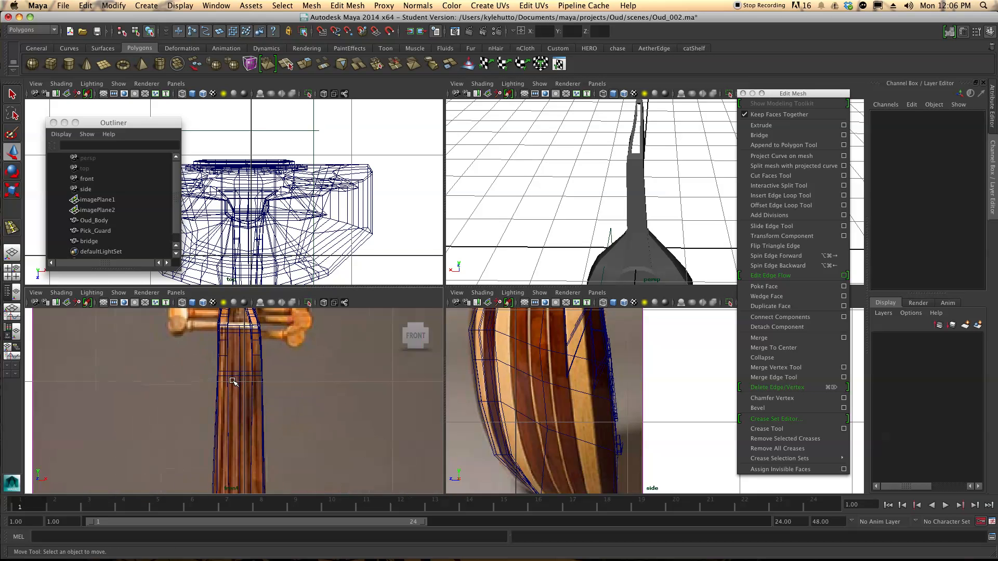
alt+drag(251, 410, 252, 411)
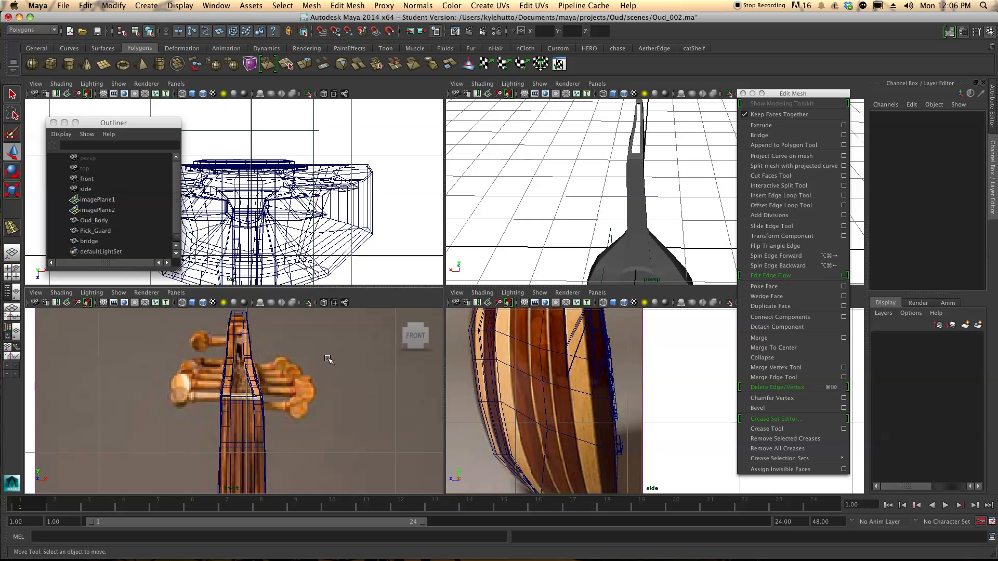
alt+right_drag(572, 177, 618, 192)
alt+drag(619, 192, 693, 198)
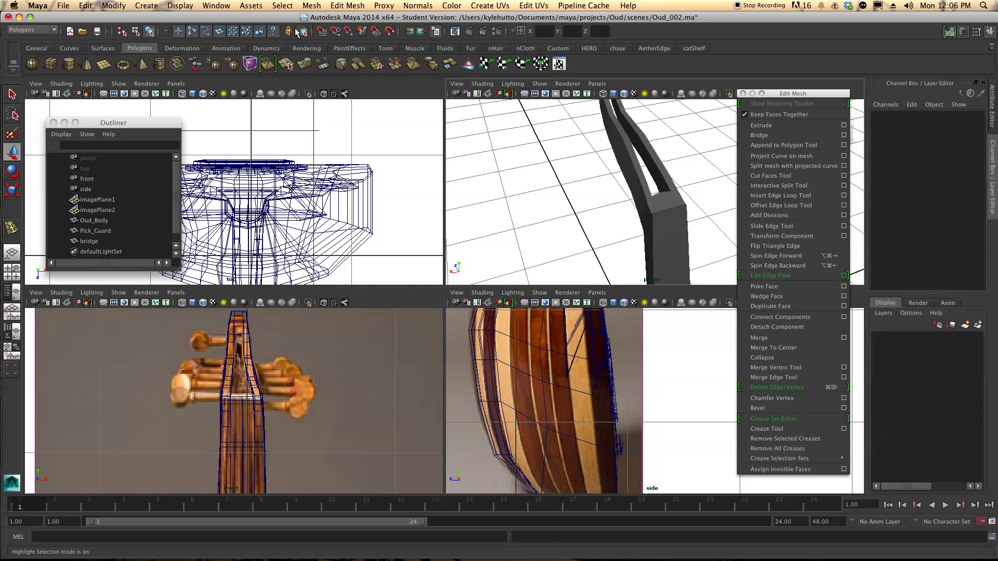
Open the Polygon Cylinder tool settings, set Axis divisions to 6, and move the Outliner out of the way
click(148, 7)
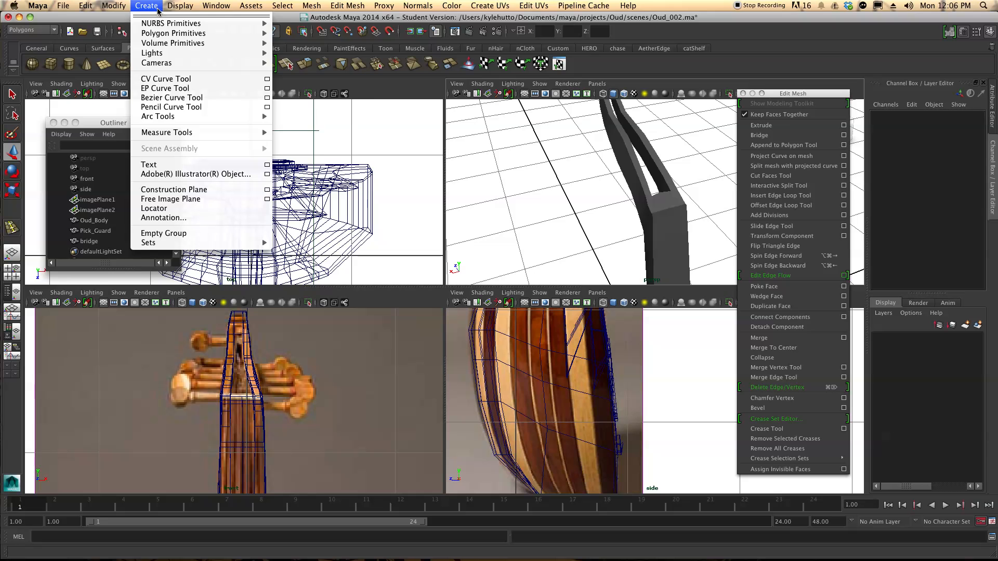
mouse_move(172, 33)
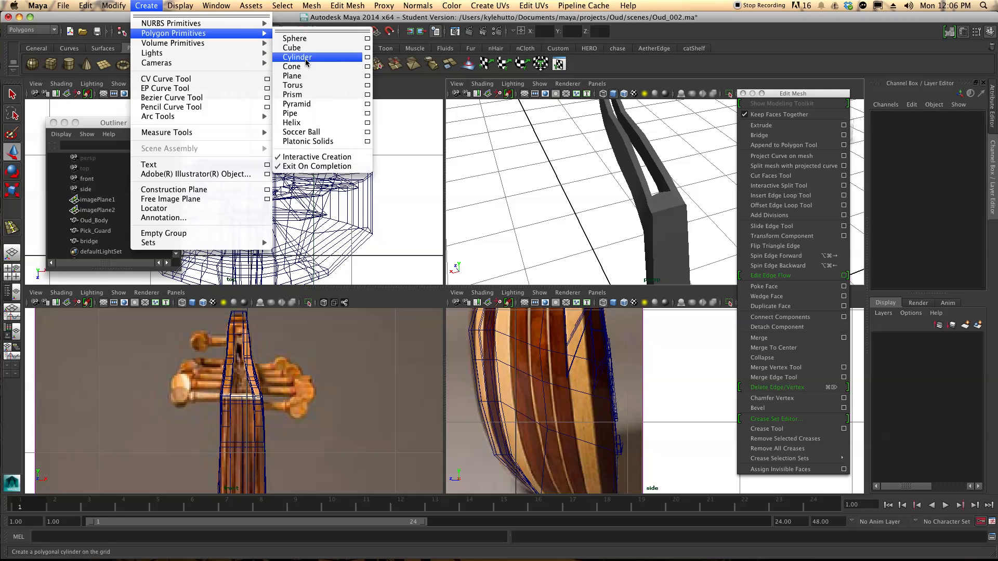
click(297, 57)
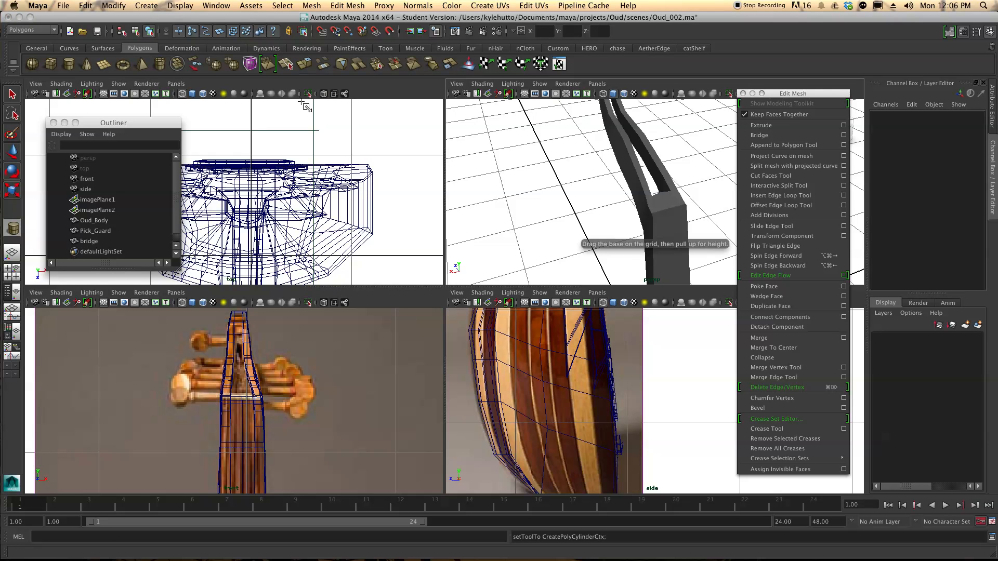
click(147, 6)
mouse_move(174, 35)
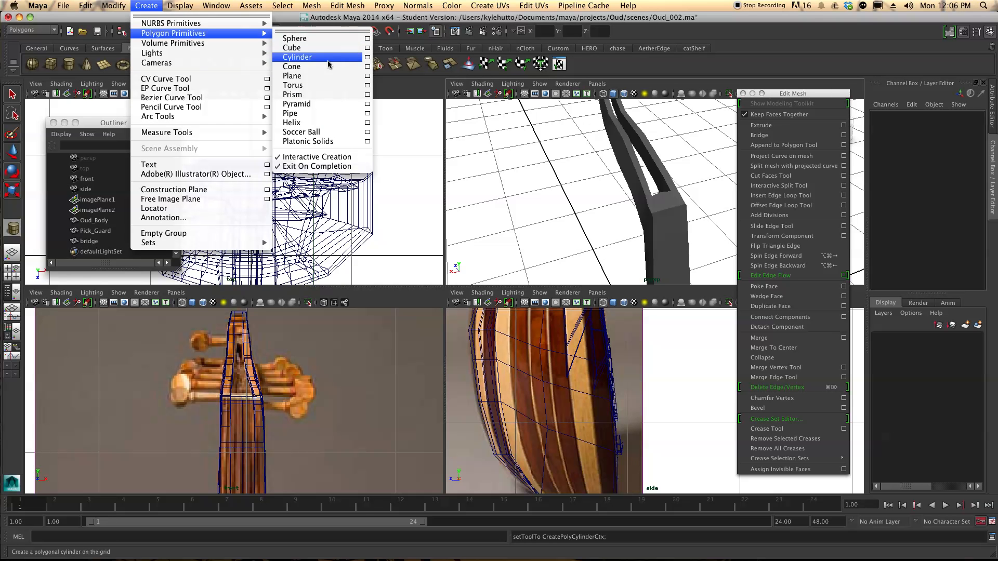
click(367, 57)
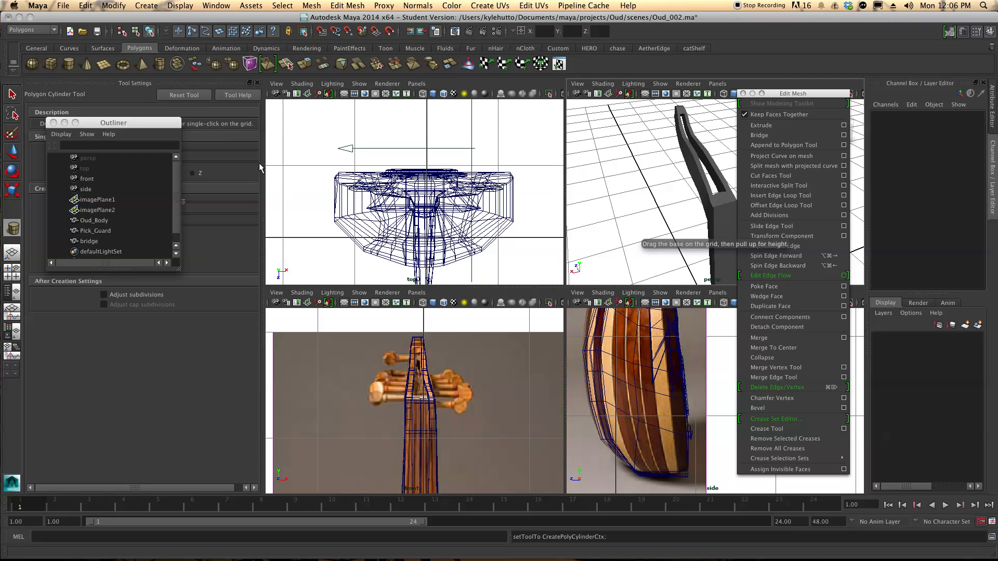
drag(125, 124, 936, 342)
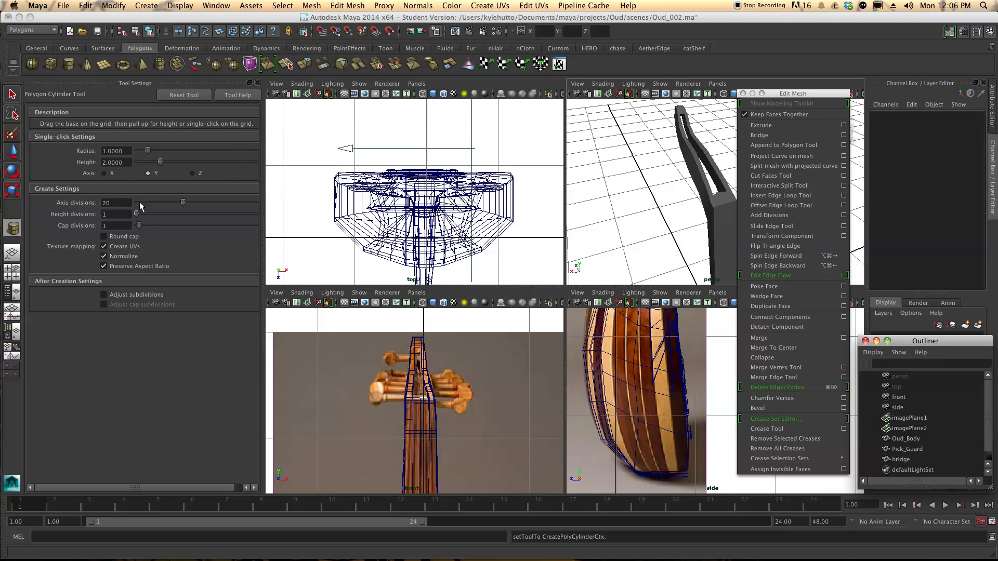
click(182, 203)
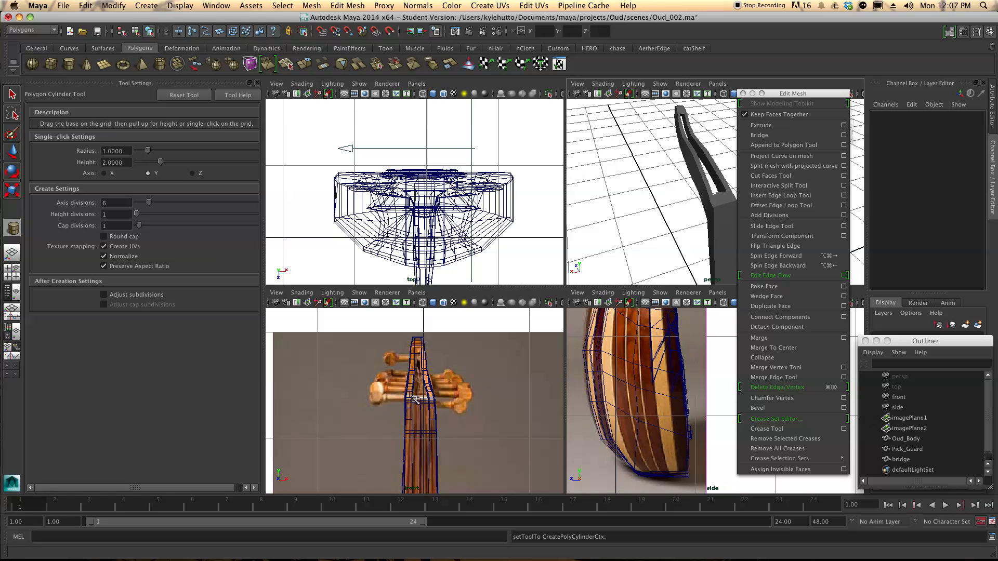
Draw a polygon cylinder over a peg near the pegbox's lower end, using the side reference, and pull its height sideways
alt+middle_drag(724, 342, 661, 458)
mouse_move(691, 405)
alt+middle_down()
mouse_move(656, 405)
mouse_move(657, 393)
mouse_move(684, 407)
alt+middle_up()
scroll(670, 394, up, 5)
drag(663, 371, 657, 382)
drag(454, 395, 390, 386)
key(w)
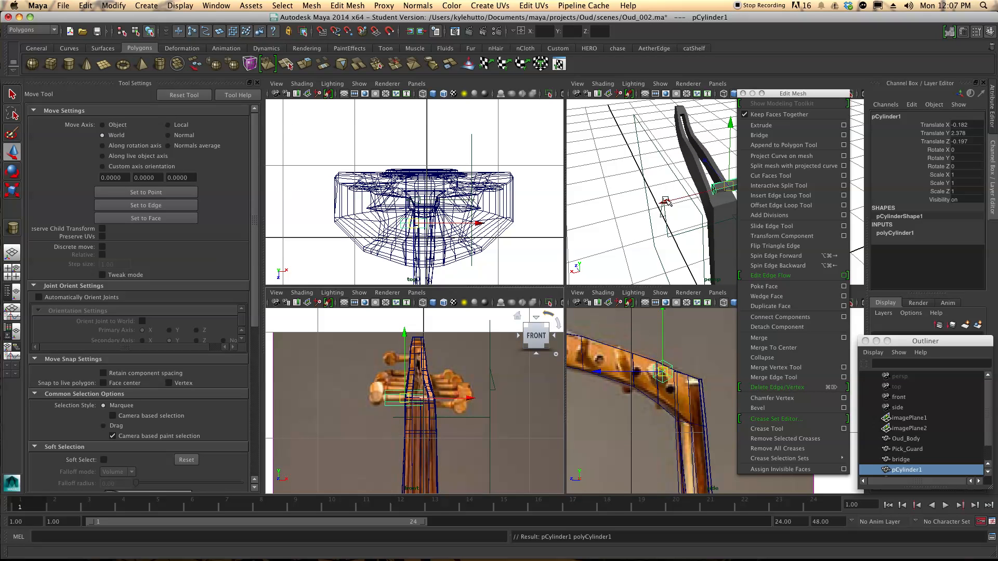
Close the tool settings and position the peg cylinder beside the pegbox at Translate X 0.217, Y 2.314, Z -0.161
alt+click(649, 208)
alt+drag(651, 211, 549, 221)
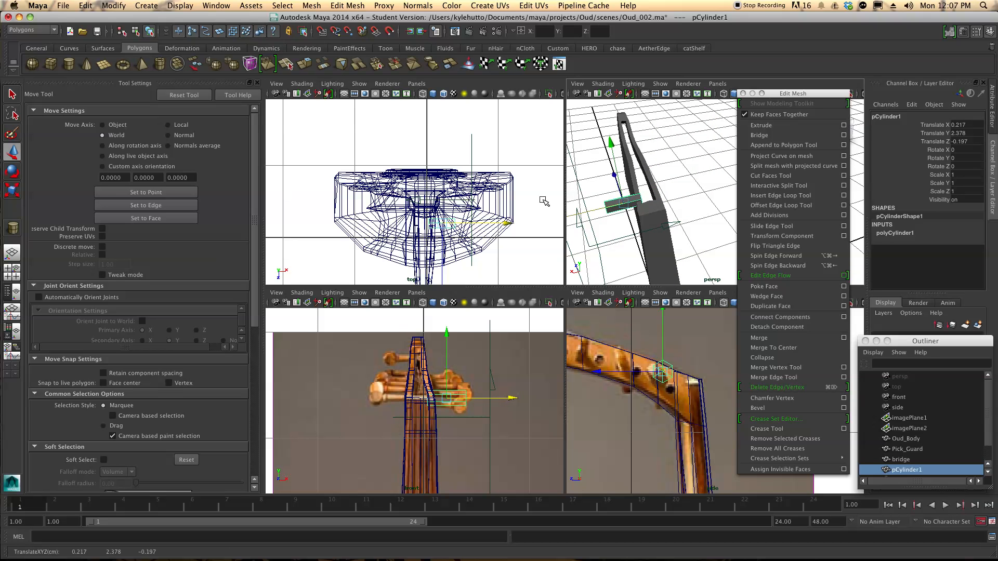
click(257, 82)
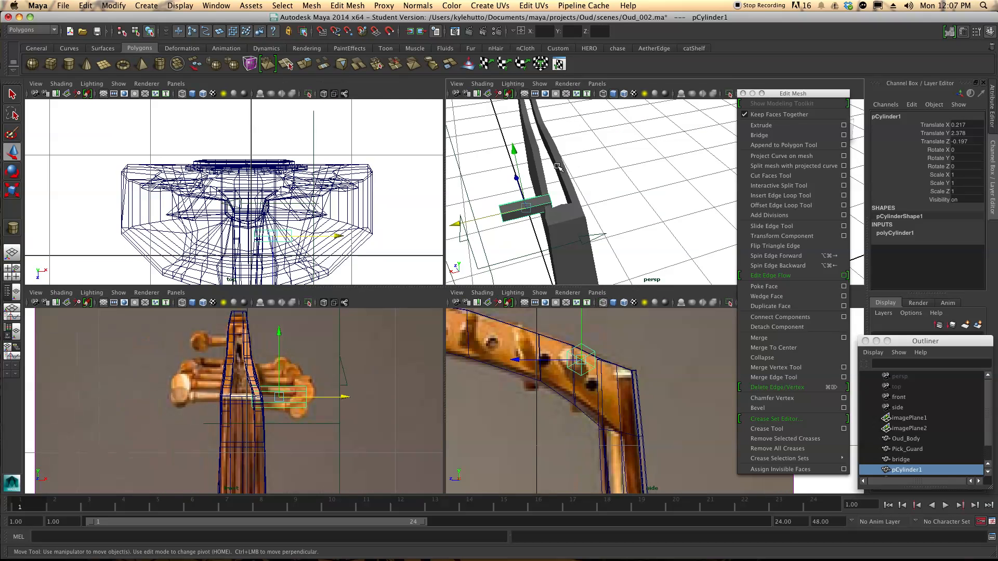
alt+drag(561, 169, 588, 204)
click(554, 138)
drag(554, 139, 557, 162)
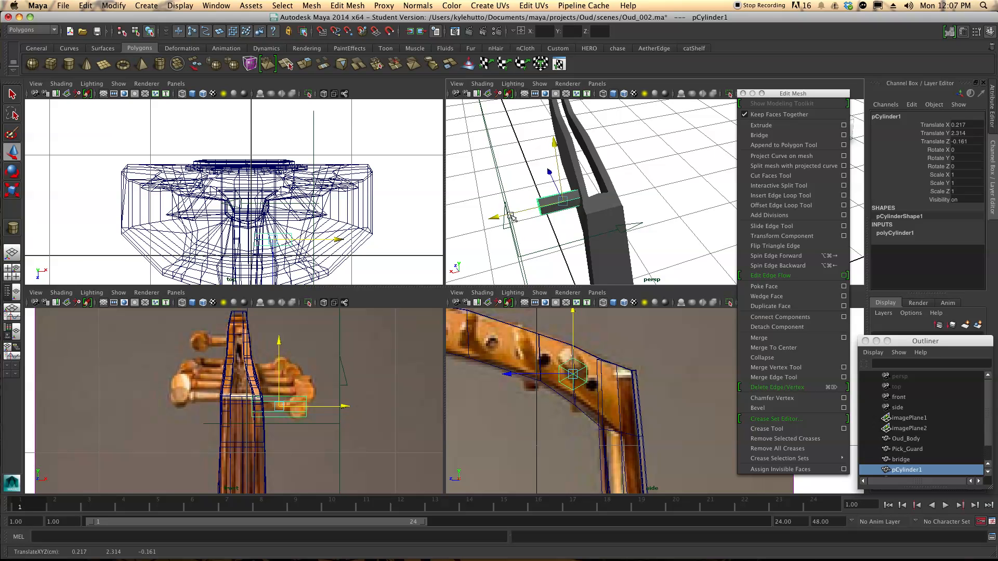
Scale the peg cylinder to X 1.089, Y 0.591, Z 0.591 and move it through the pegbox wall to Translate X 0.123
key(r)
drag(565, 201, 527, 223)
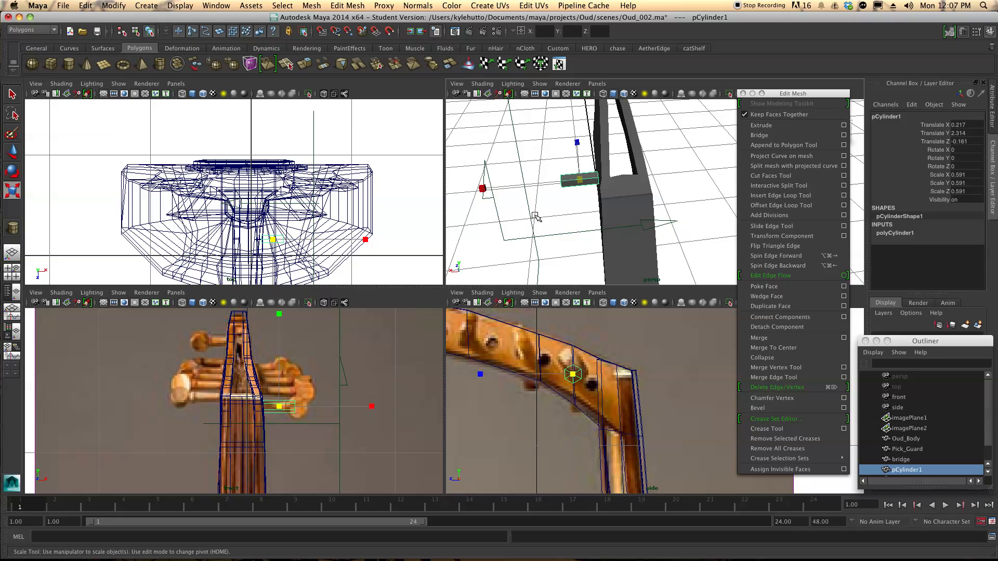
drag(482, 189, 396, 203)
key(w)
mouse_move(511, 185)
mouse_down()
mouse_move(537, 187)
mouse_move(526, 190)
mouse_up()
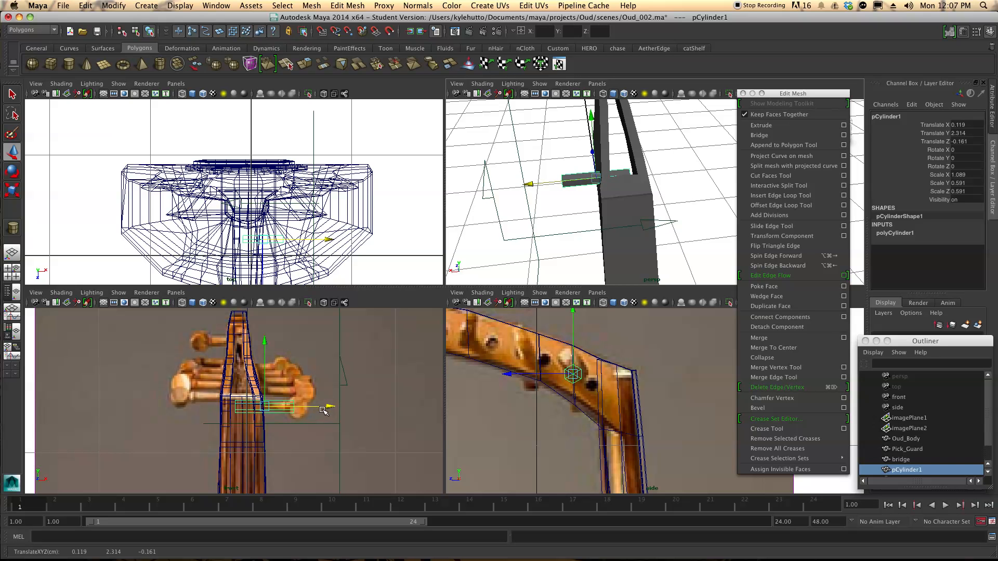
drag(331, 409, 332, 409)
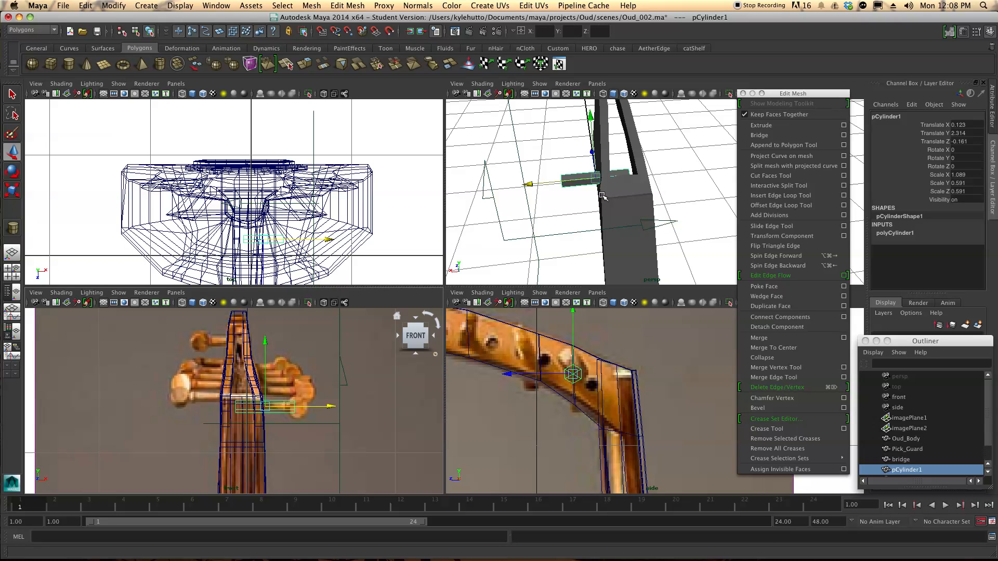
Select the faces of the peg cylinder's outer end cap and extrude them outward by 0.017
scroll(602, 196, down, 10)
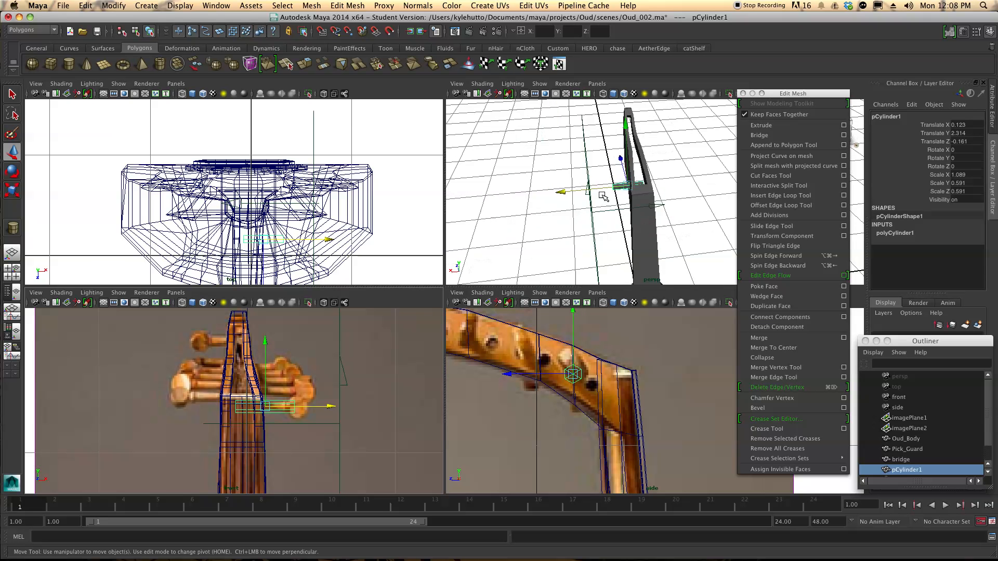
alt+drag(684, 260, 660, 235)
scroll(647, 227, up, 10)
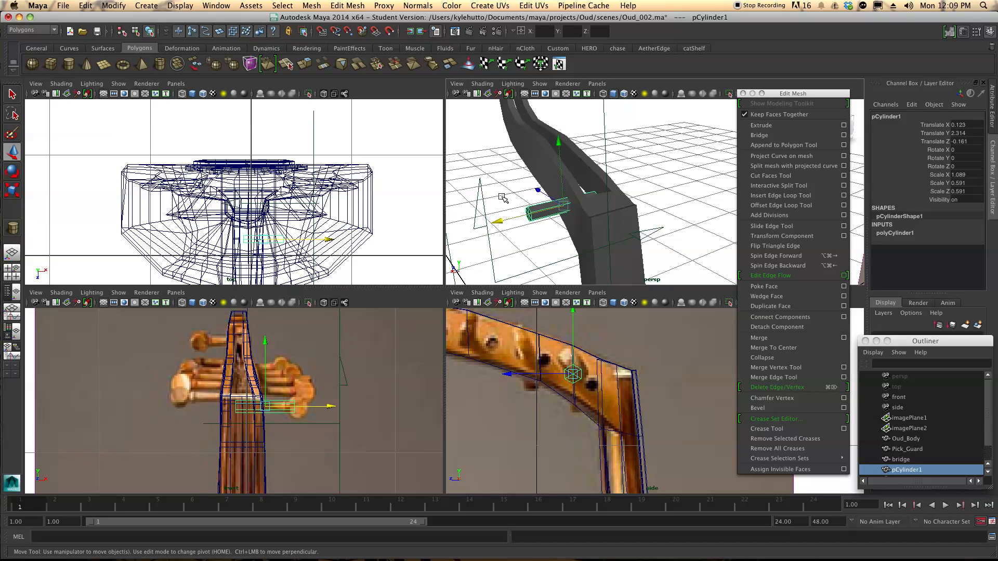
right_drag(543, 216, 545, 238)
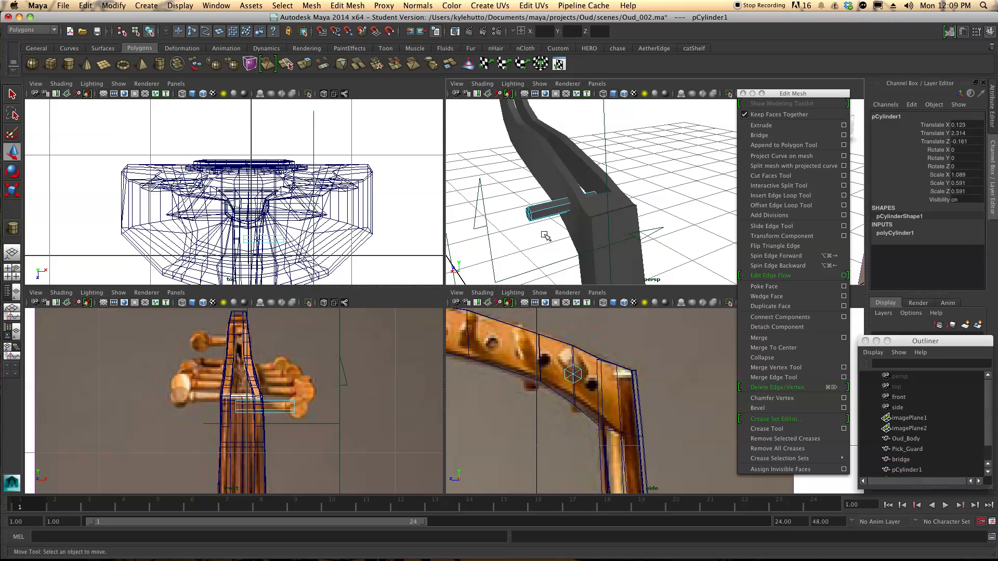
alt+drag(546, 238, 630, 168)
click(605, 188)
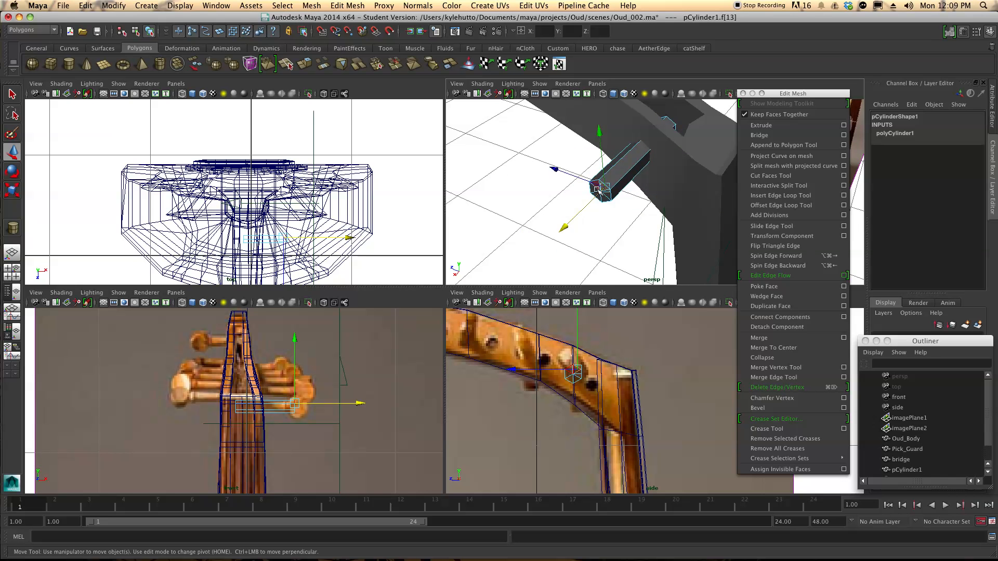
key(q)
shift+click(596, 185)
shift+click(593, 188)
shift+click(604, 200)
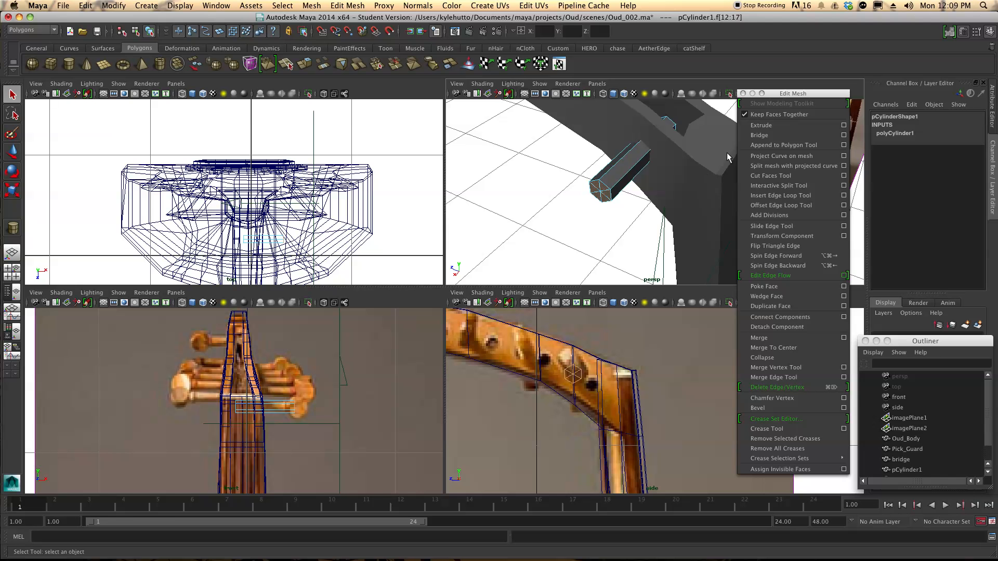
click(760, 125)
drag(571, 231, 563, 238)
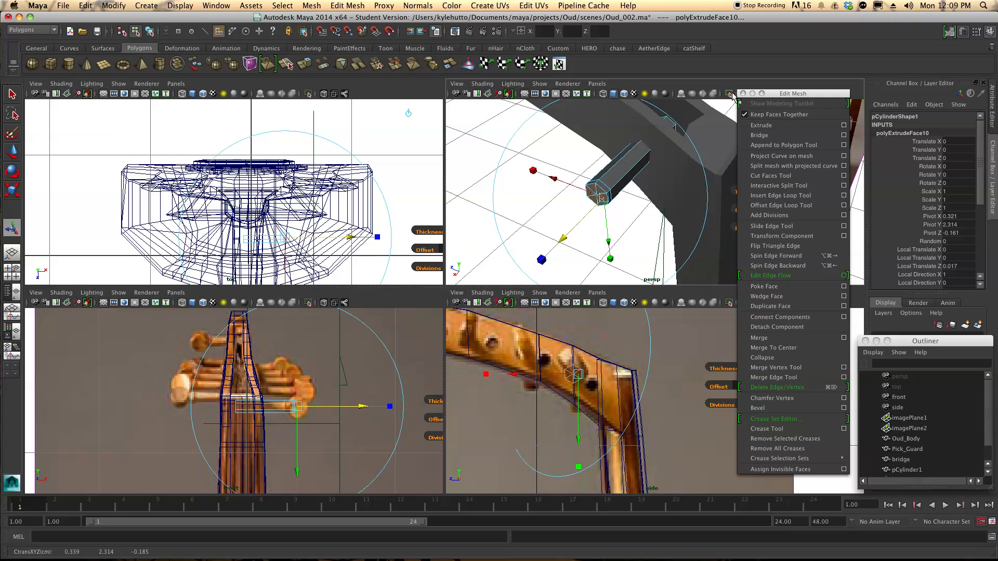
Extrude the peg's end cap outward another 0.036 and narrow the extruded faces along Z
click(760, 125)
drag(563, 239, 555, 248)
key(r)
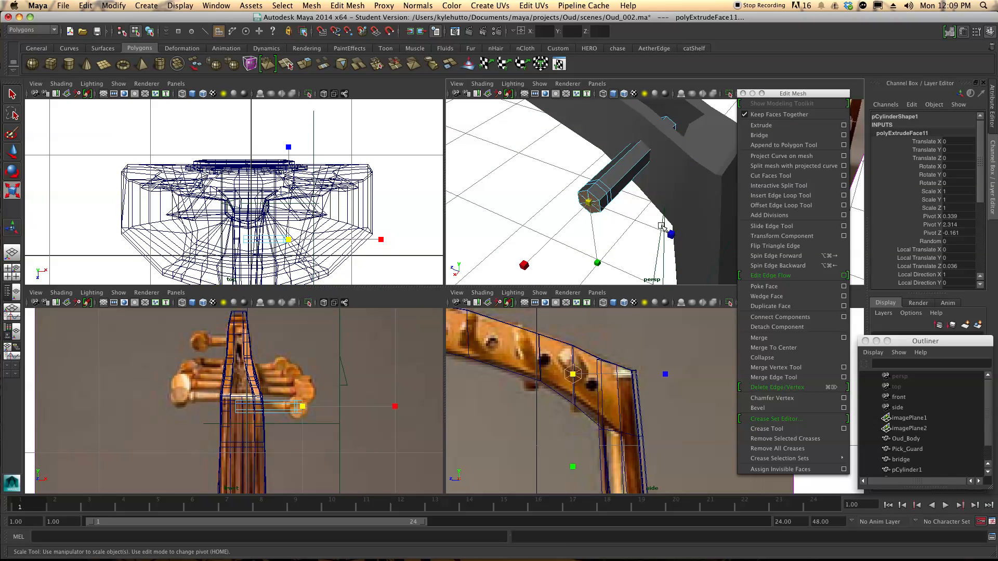
drag(671, 235, 595, 247)
key(w)
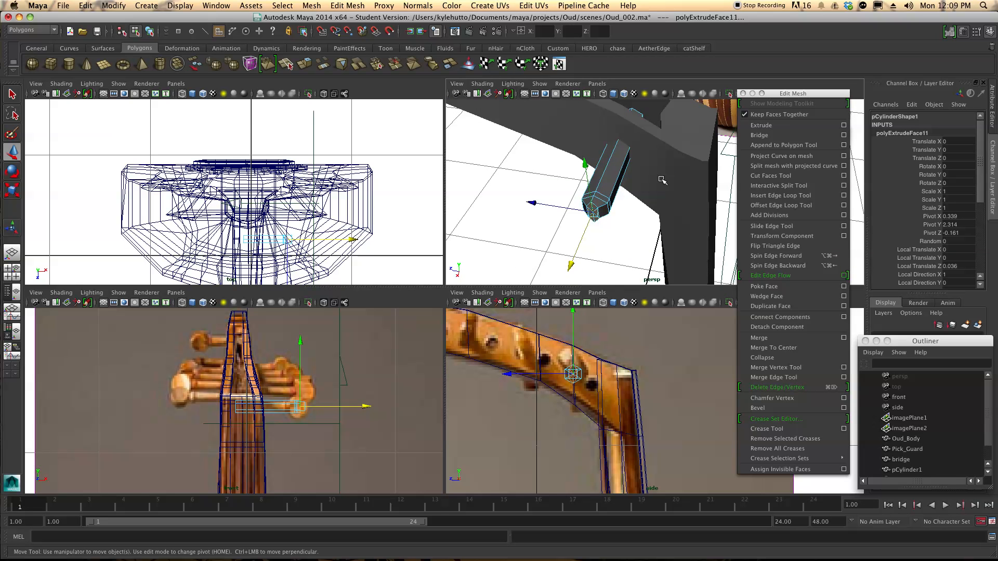
Extrude the peg head outward by 0.071 and again by 0.015, scaling the last end faces down into a tapered tip
click(766, 125)
drag(576, 267, 554, 282)
key(t)
alt+drag(599, 237, 599, 193)
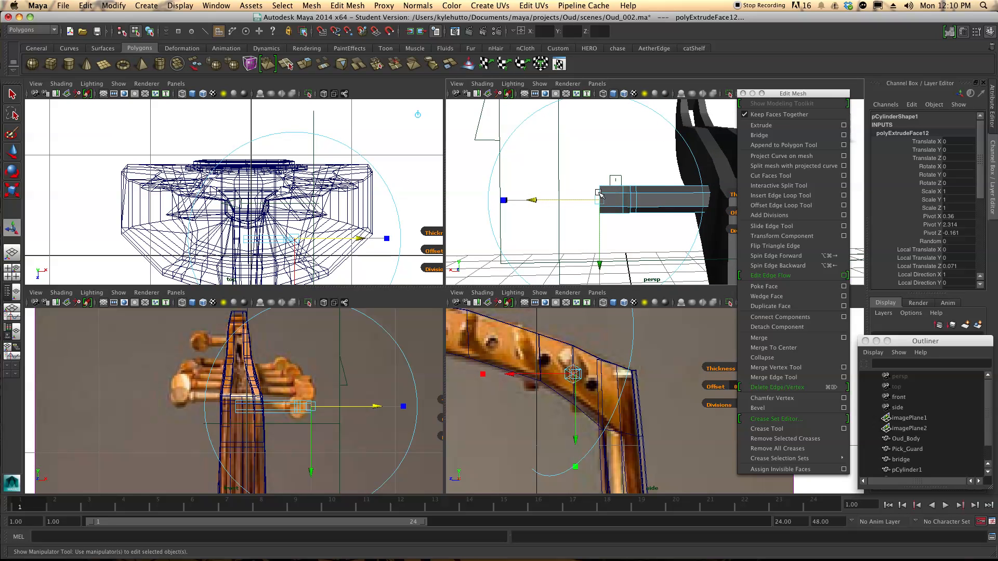
click(766, 126)
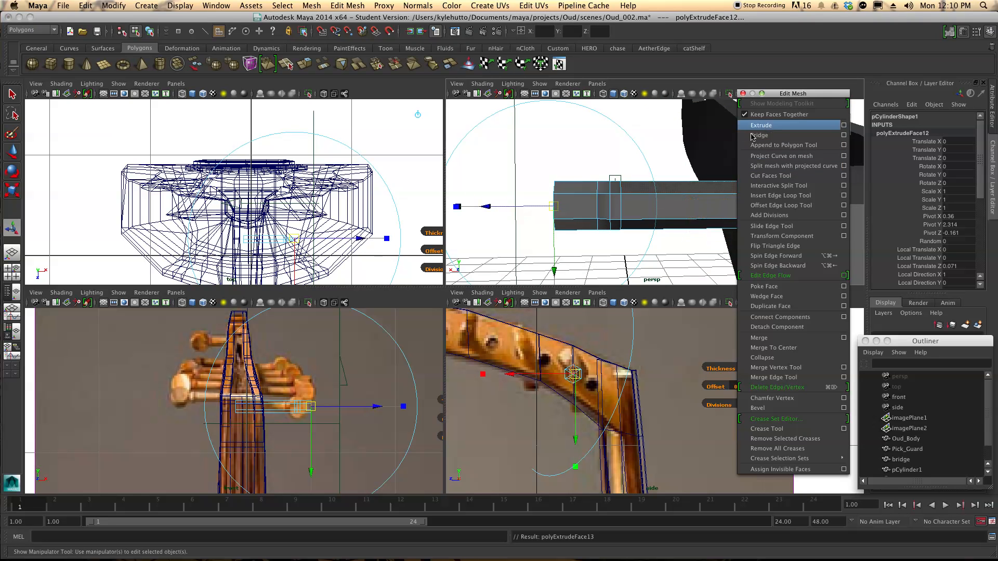
mouse_move(494, 208)
mouse_down()
mouse_move(470, 207)
mouse_move(483, 207)
mouse_up()
drag(557, 240, 665, 210)
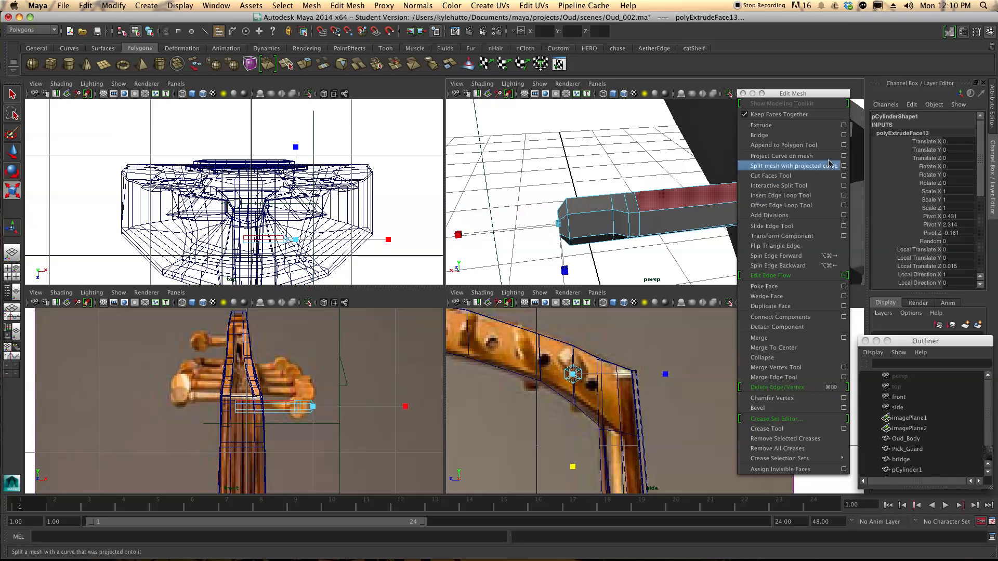
Insert an edge loop around the middle of the peg head and scale it up vertically to bulge the head
click(779, 195)
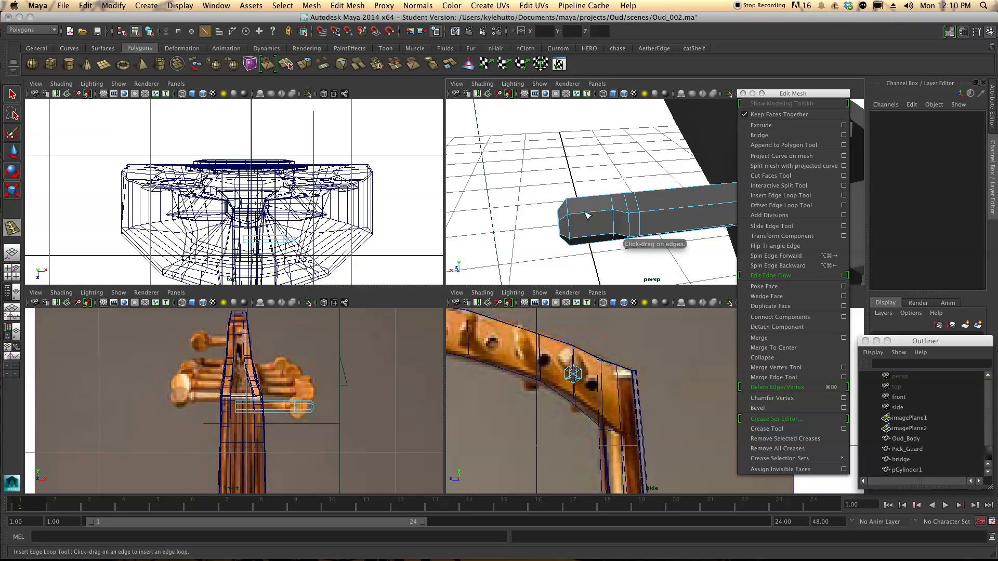
drag(589, 215, 592, 217)
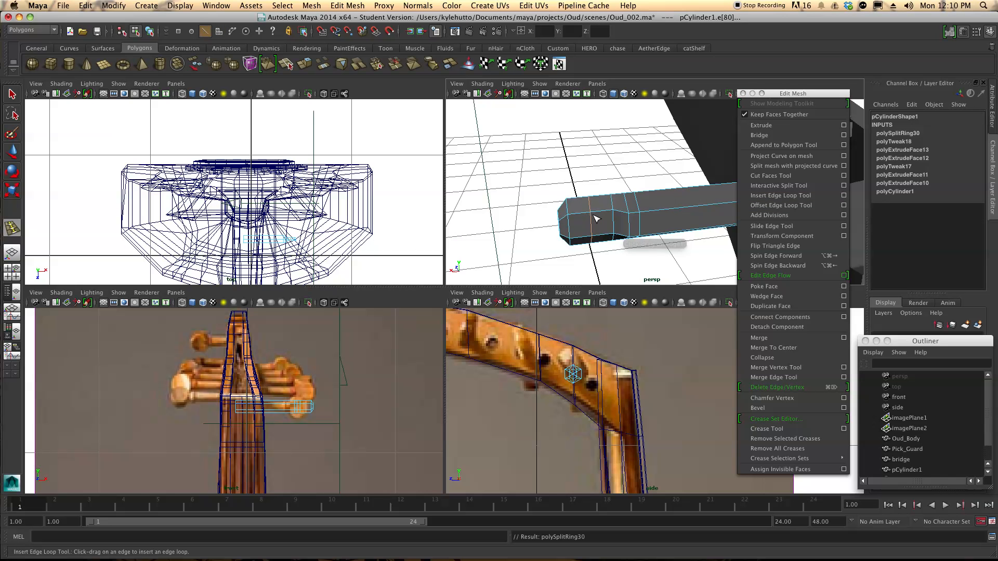
key(r)
drag(591, 131, 677, 150)
alt+drag(617, 186, 676, 166)
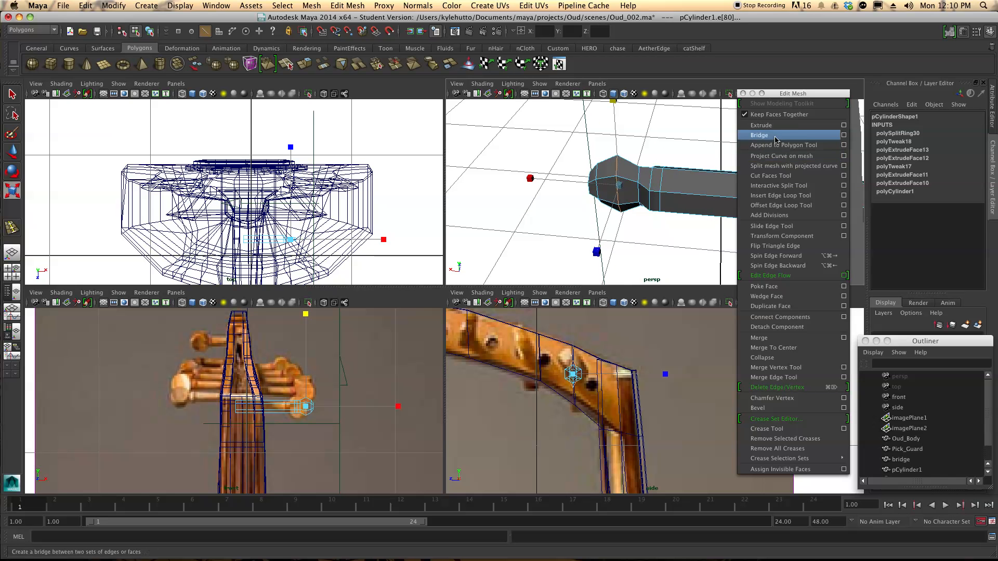
Insert another edge loop around the peg's narrow neck, between the head and the shaft
click(778, 186)
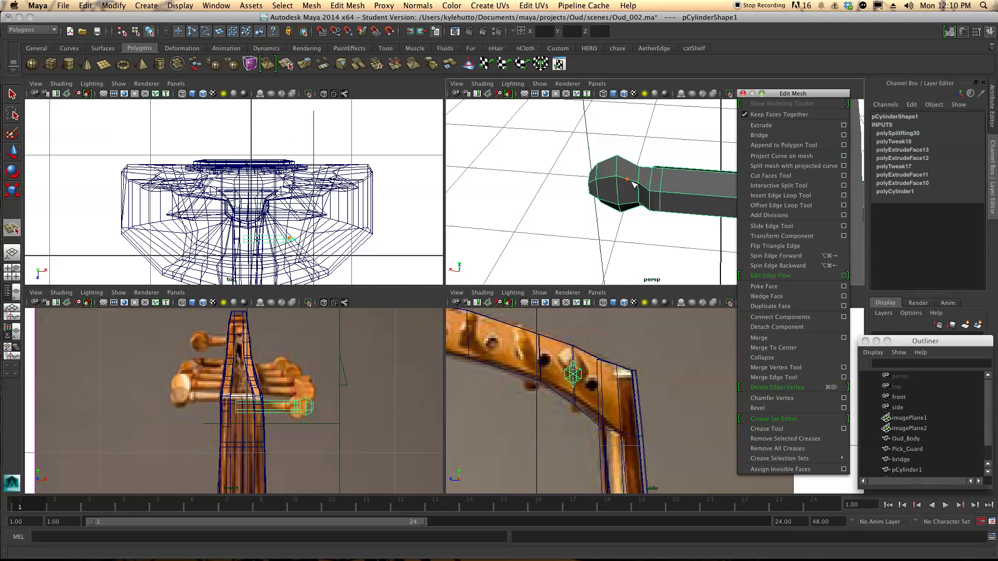
click(778, 196)
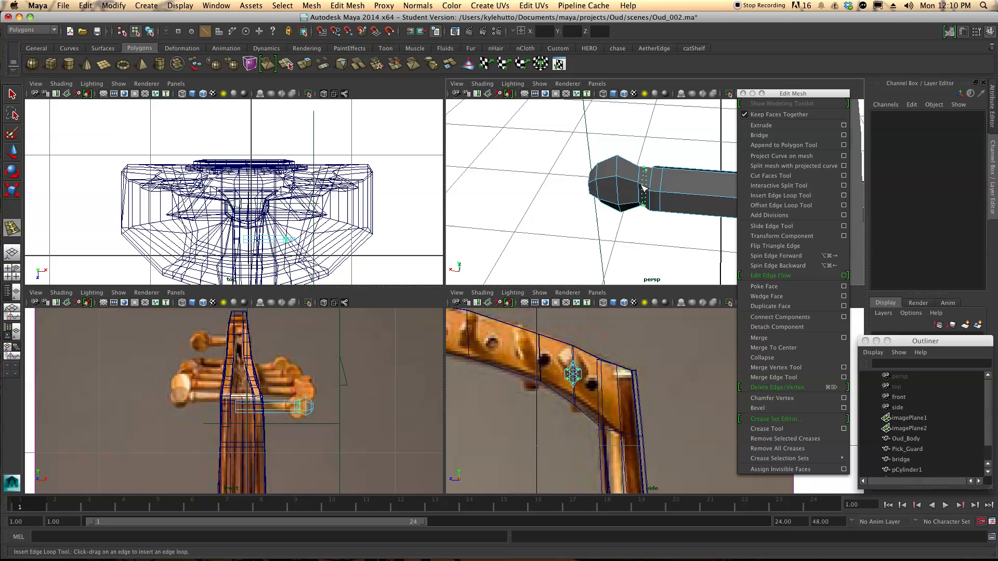
click(644, 187)
alt+drag(645, 187, 690, 209)
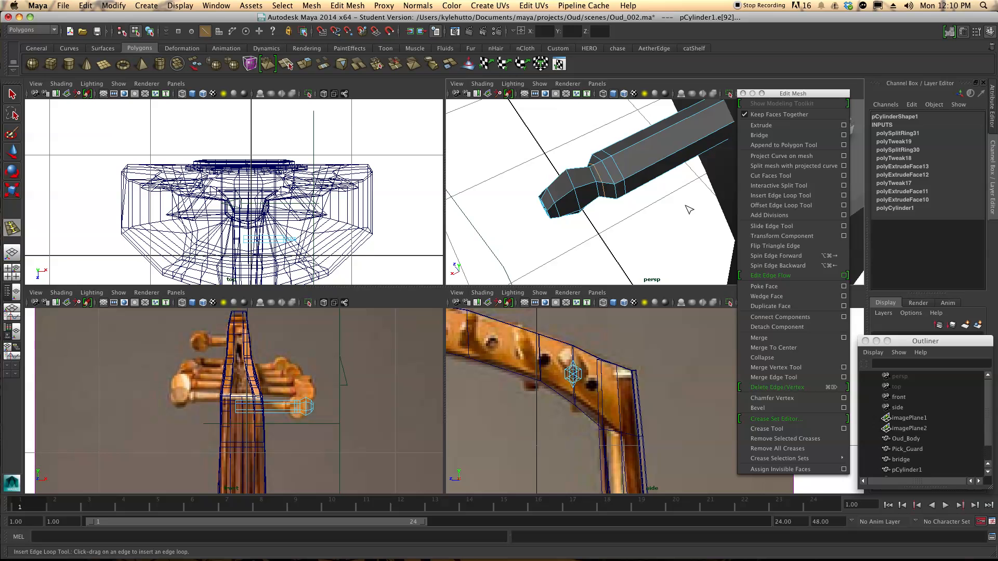
Narrow the peg's neck loop along Z, insert another edge loop around the neck beside it, and scale that loop along Z
key(r)
drag(640, 252, 590, 213)
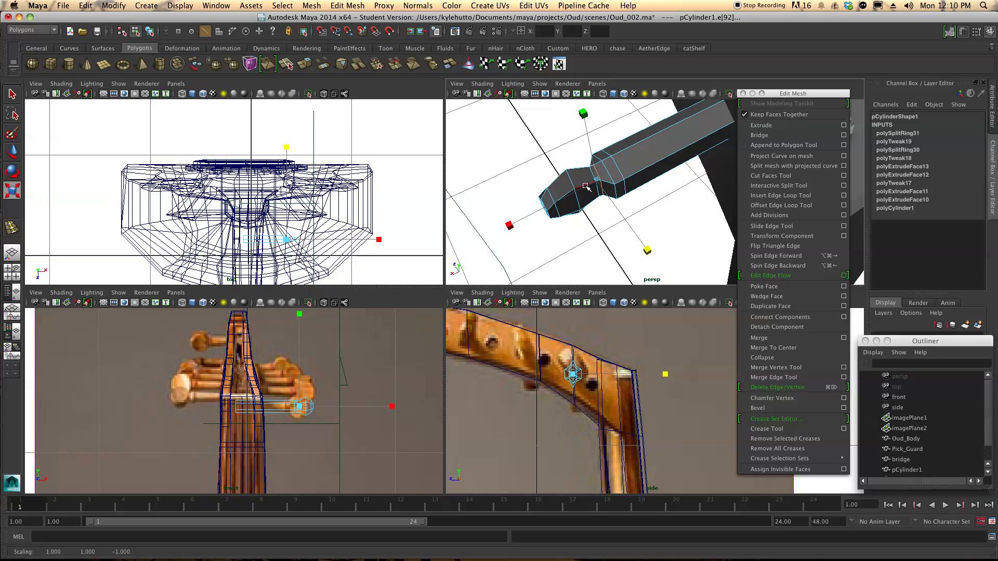
click(780, 196)
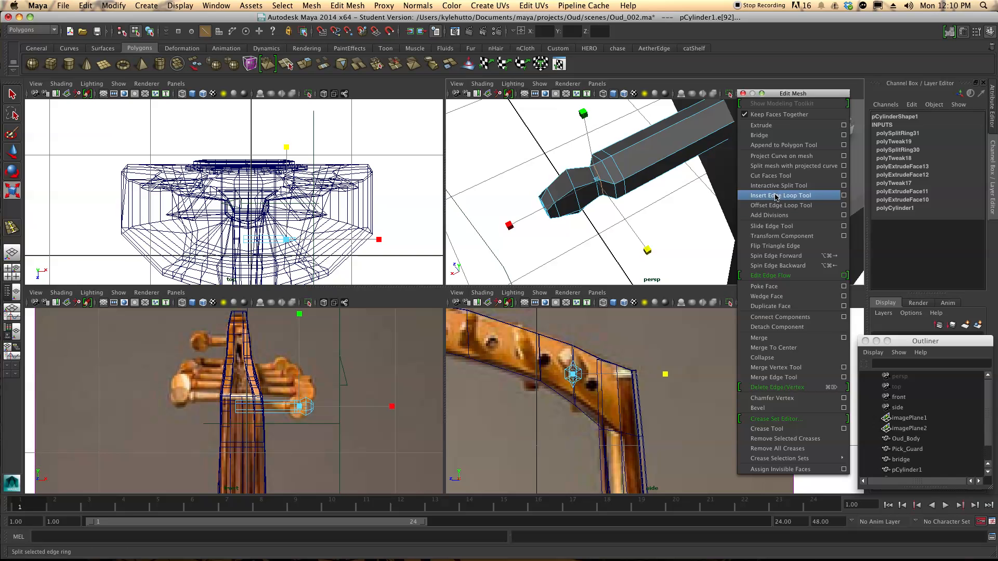
click(594, 185)
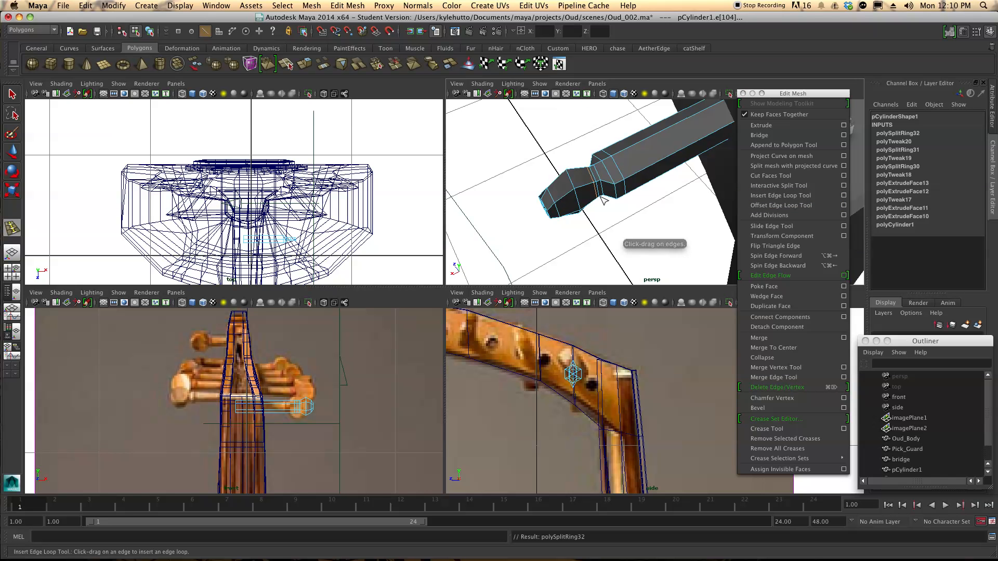
key(r)
drag(639, 253, 682, 272)
Widen the edge loop around the middle of the peg head along Z and select the edges at its tip
alt+drag(538, 203, 603, 213)
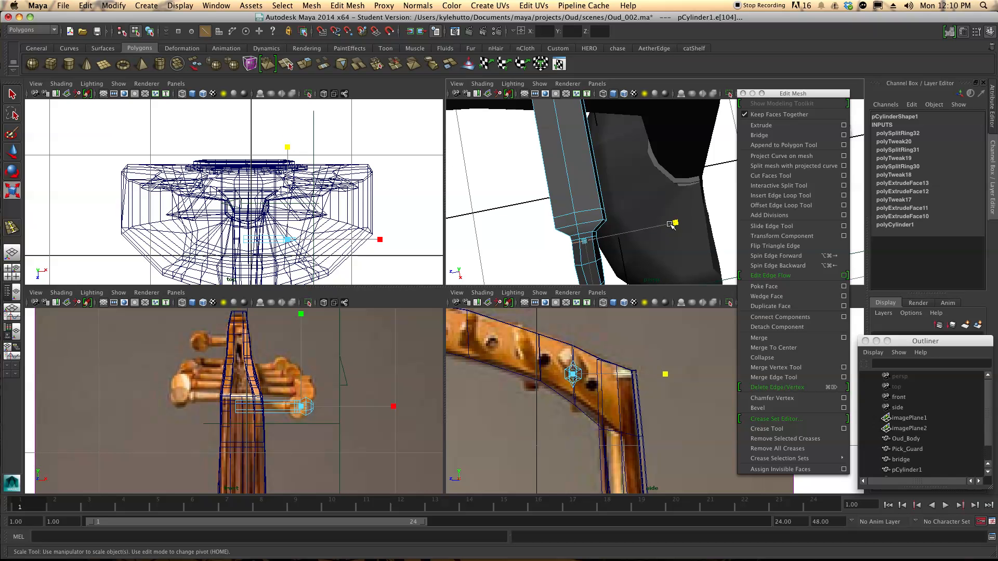
drag(616, 284, 626, 187)
click(626, 182)
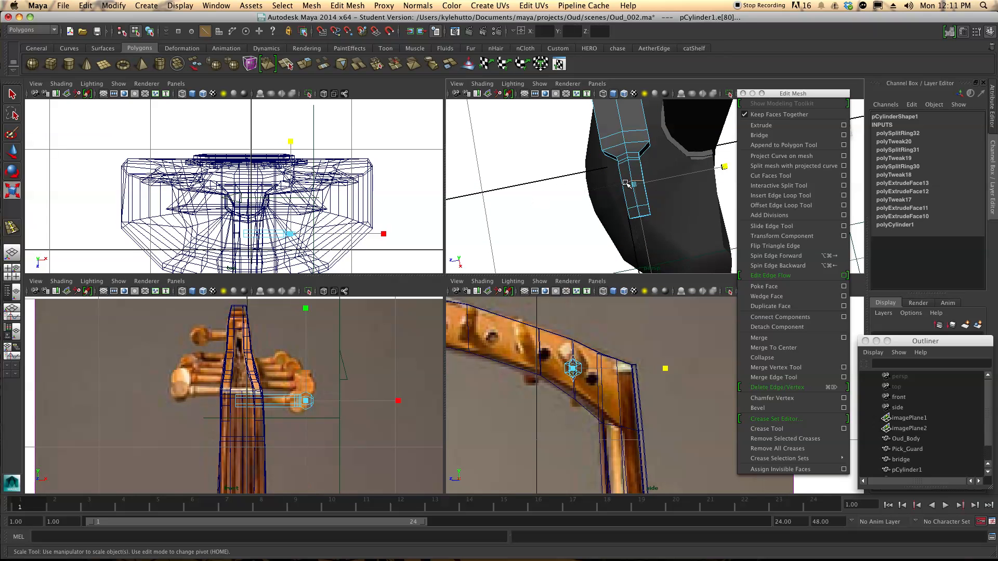
drag(725, 168, 749, 169)
alt+drag(651, 218, 650, 255)
click(654, 252)
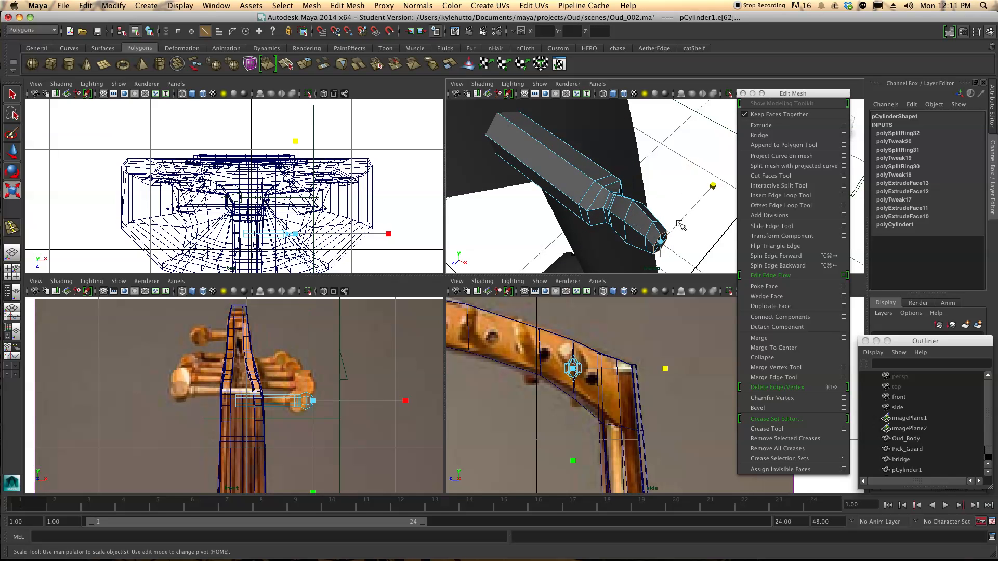
Extrude the two neighbouring faces on one flat side of the peg head, scale them down and push them into the head
alt+drag(702, 201, 503, 215)
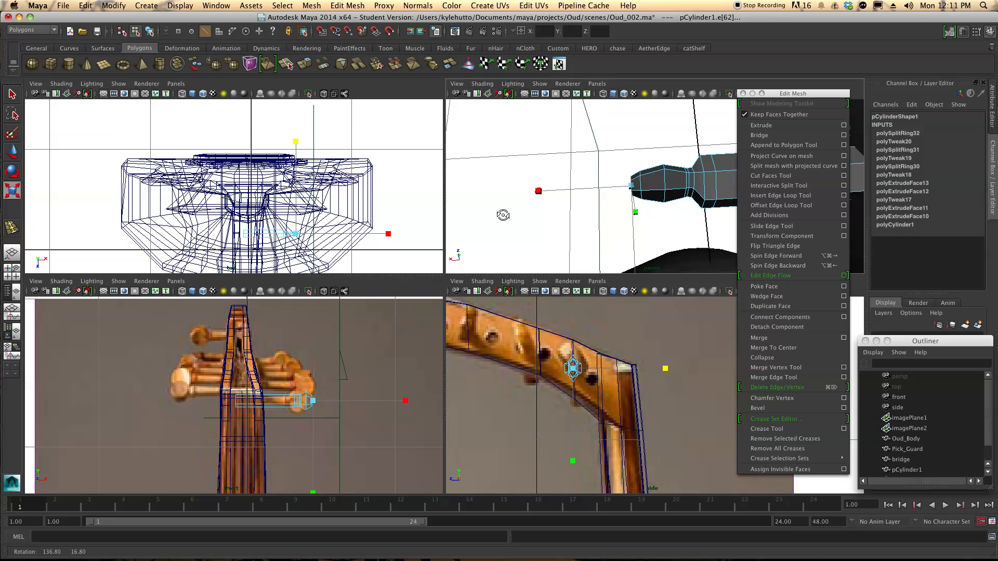
alt+drag(666, 196, 671, 135)
alt+middle_drag(668, 237, 639, 196)
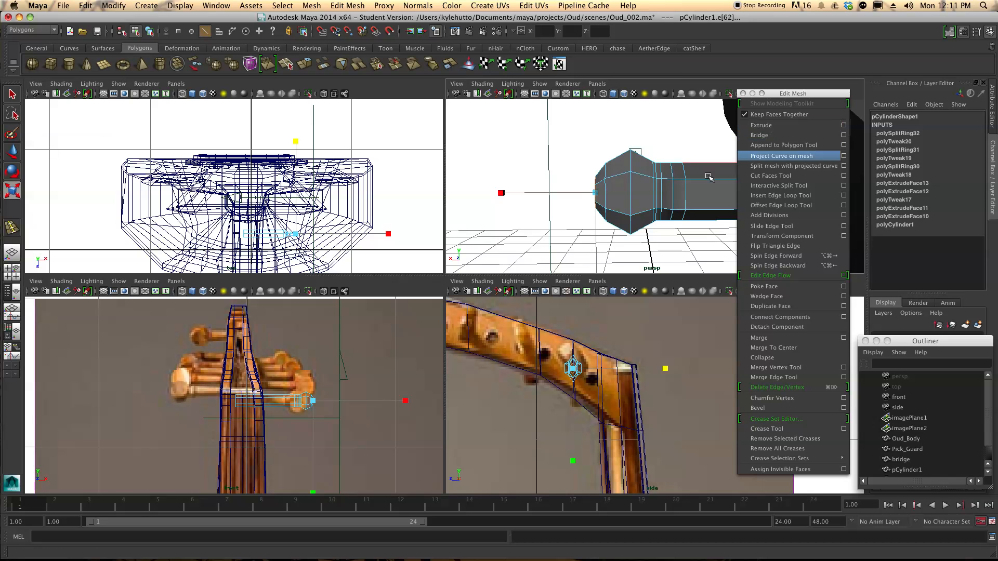
right_click(643, 205)
right_drag(649, 230, 649, 231)
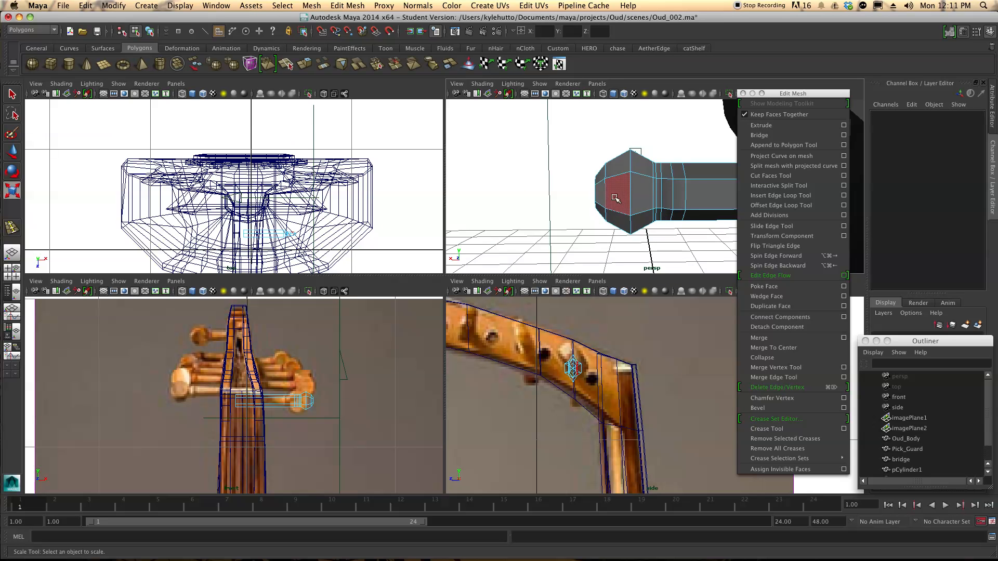
click(616, 197)
shift+click(643, 198)
alt+drag(643, 198, 699, 198)
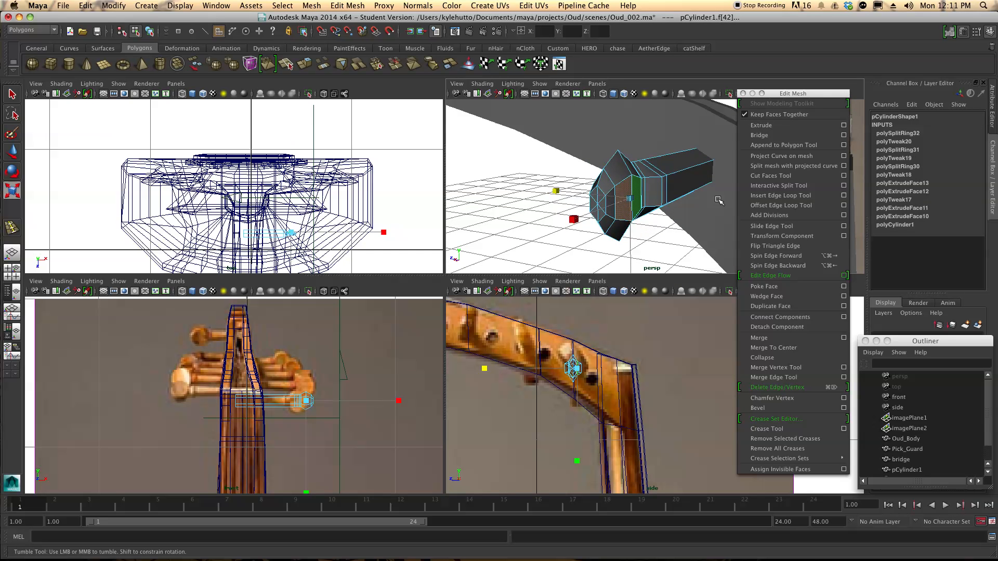
click(770, 126)
alt+drag(618, 197, 641, 197)
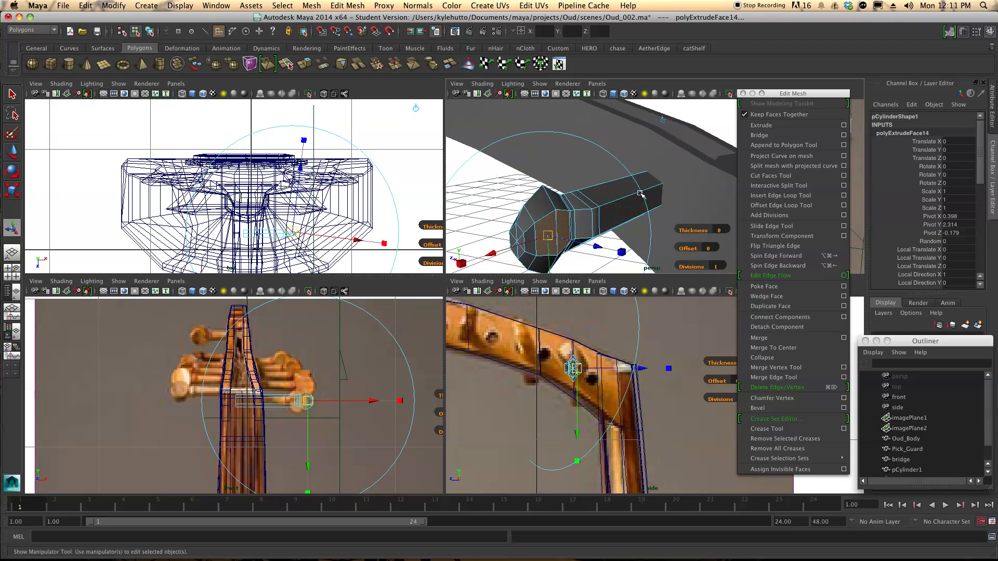
key(r)
alt+middle_drag(557, 233, 571, 213)
drag(570, 213, 561, 223)
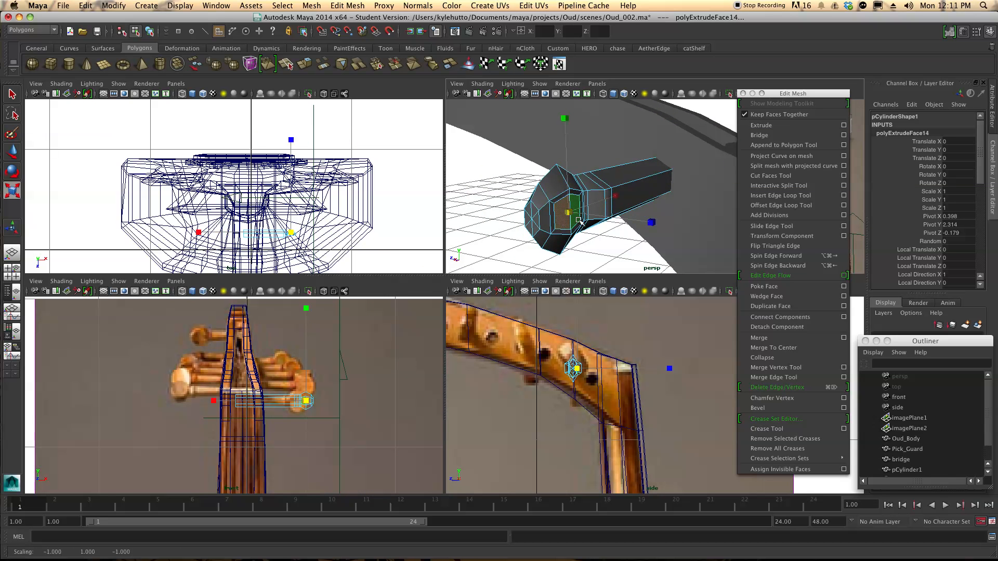
key(w)
drag(540, 209, 630, 215)
Extrude the matching faces on the opposite side of the peg head, scale them down and push them inward along Z
click(608, 221)
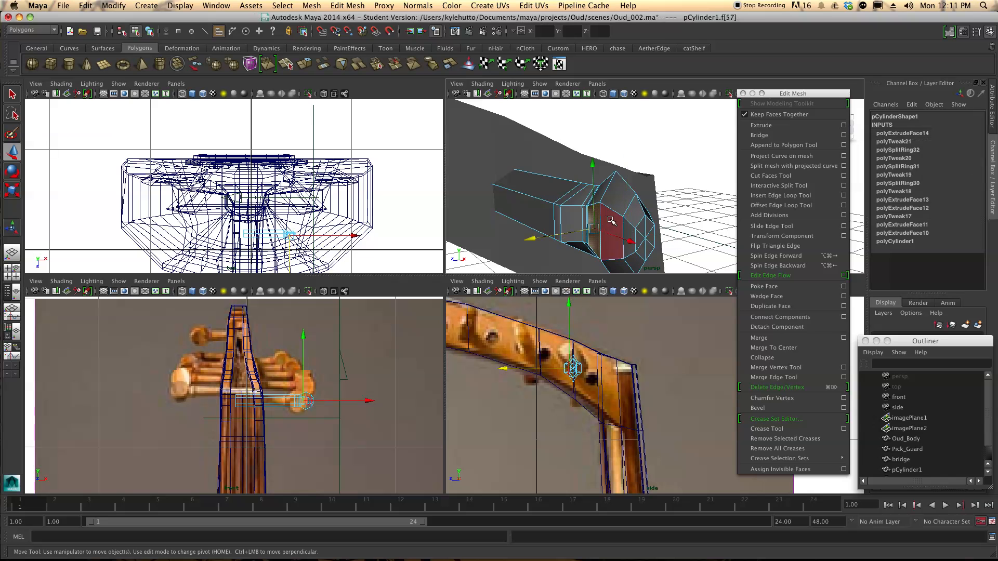
click(762, 125)
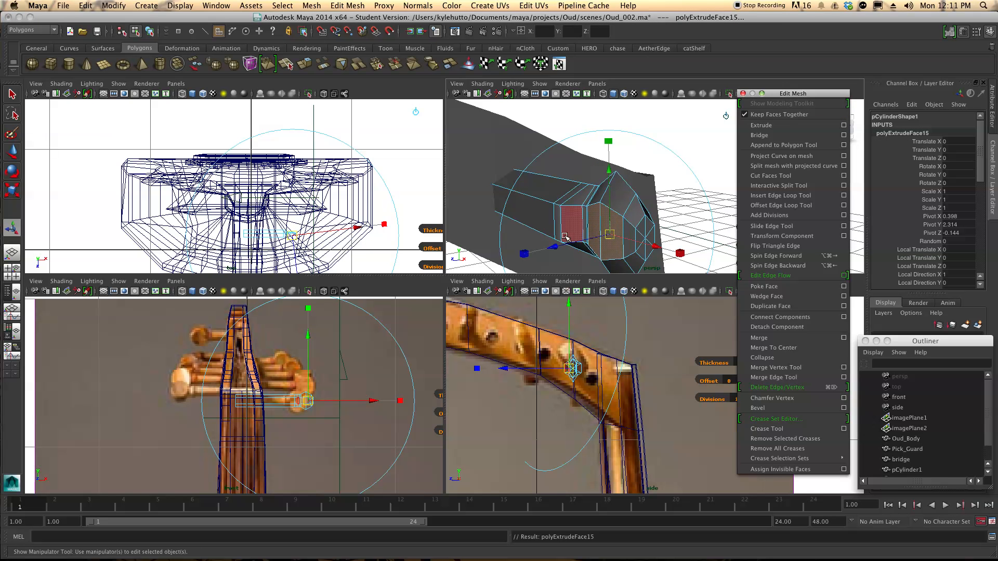
key(r)
drag(604, 233, 598, 237)
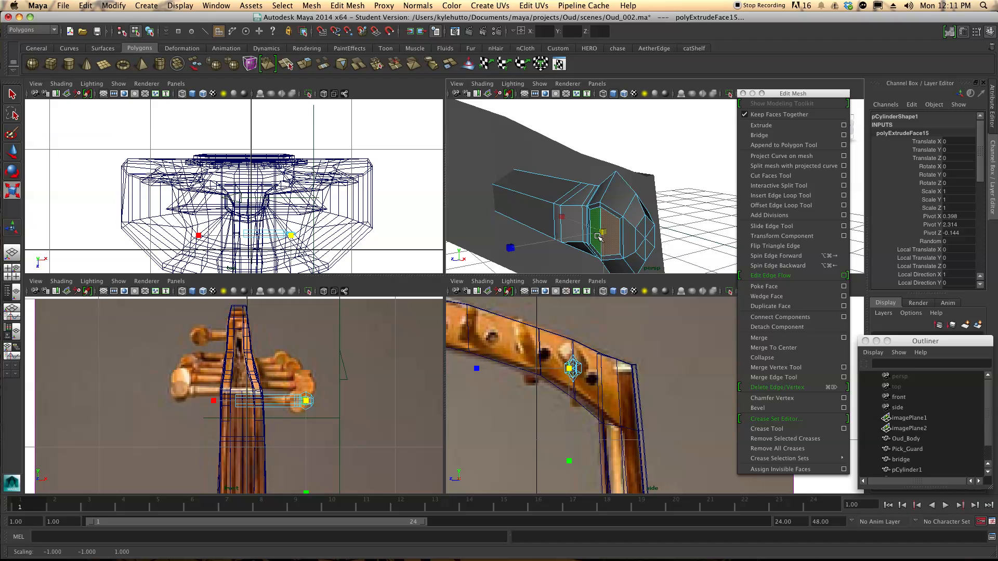
scroll(332, 403, up, 10)
alt+middle_drag(326, 401, 96, 390)
drag(340, 410, 342, 412)
key(w)
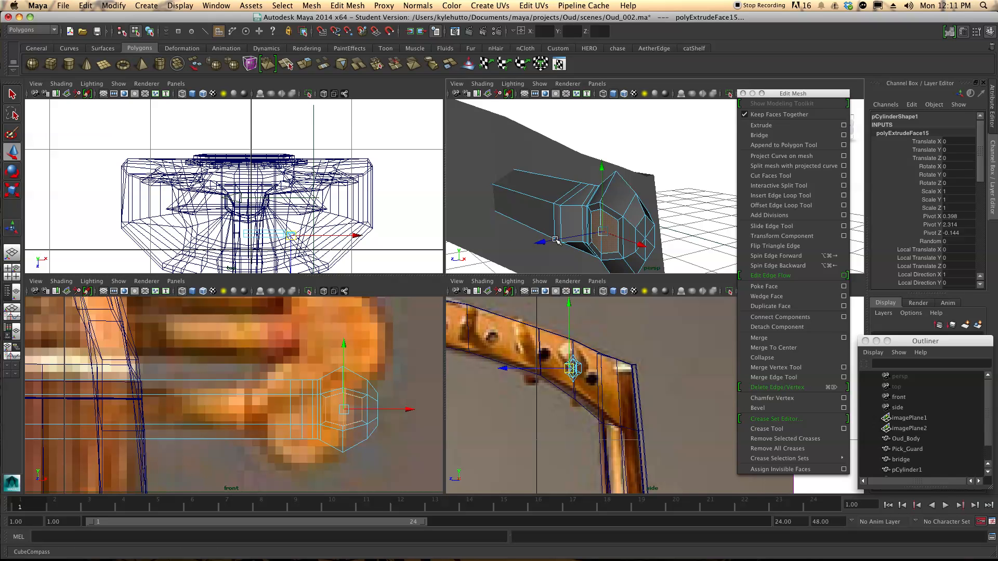
drag(541, 241, 548, 241)
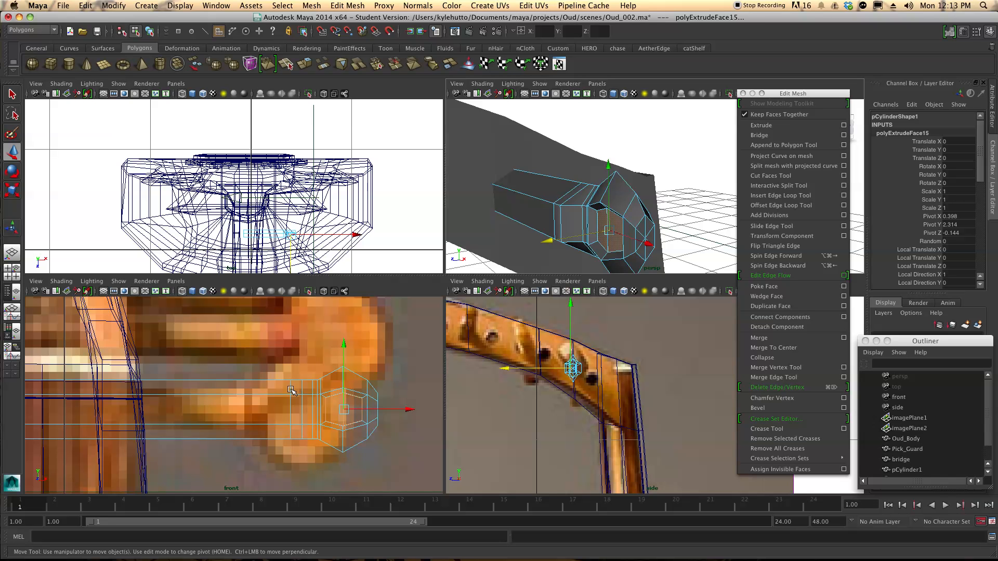
Move the whole peg along X to 0.065 to match the reference peg, and scale it down along Y
right_drag(555, 204, 595, 193)
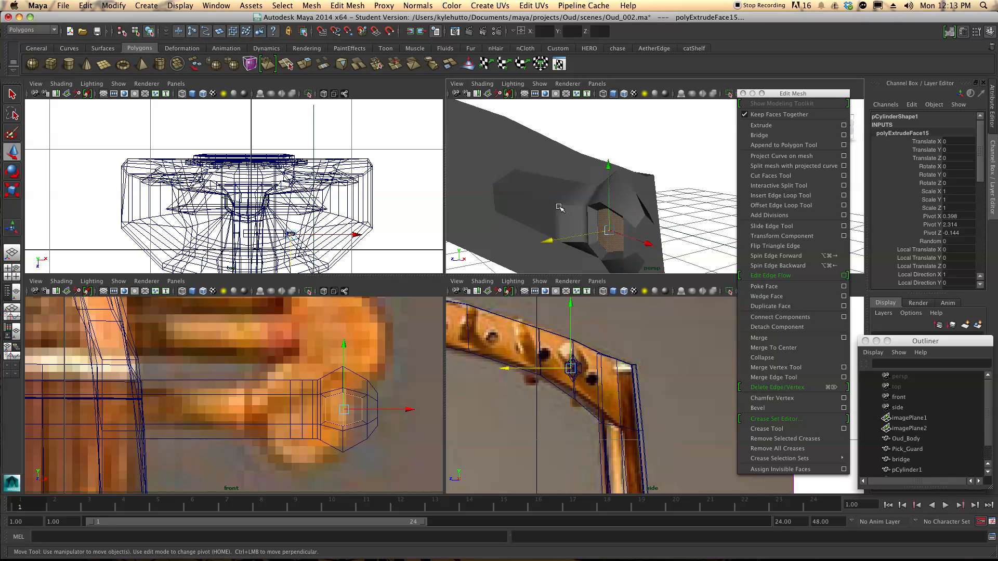
drag(152, 409, 176, 410)
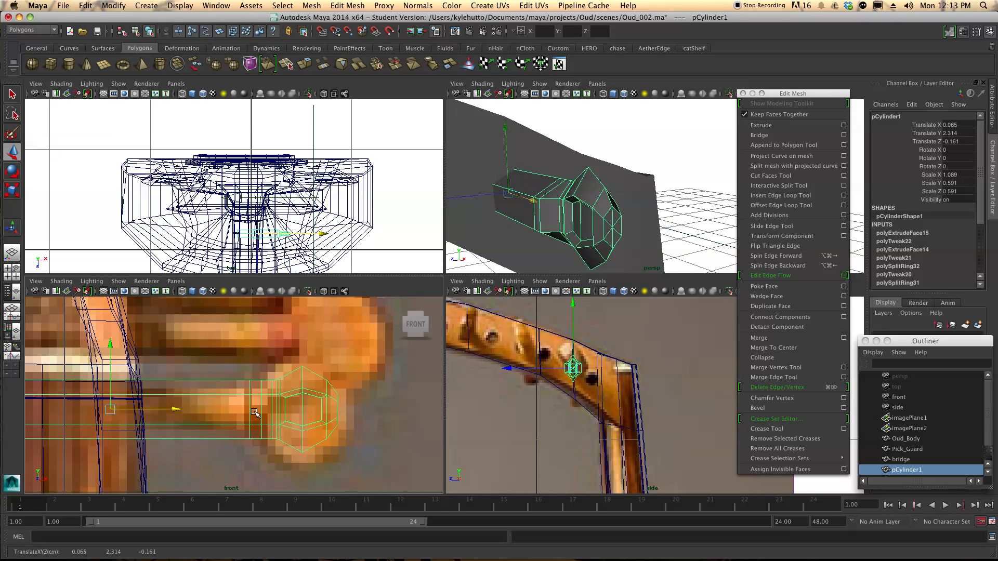
key(r)
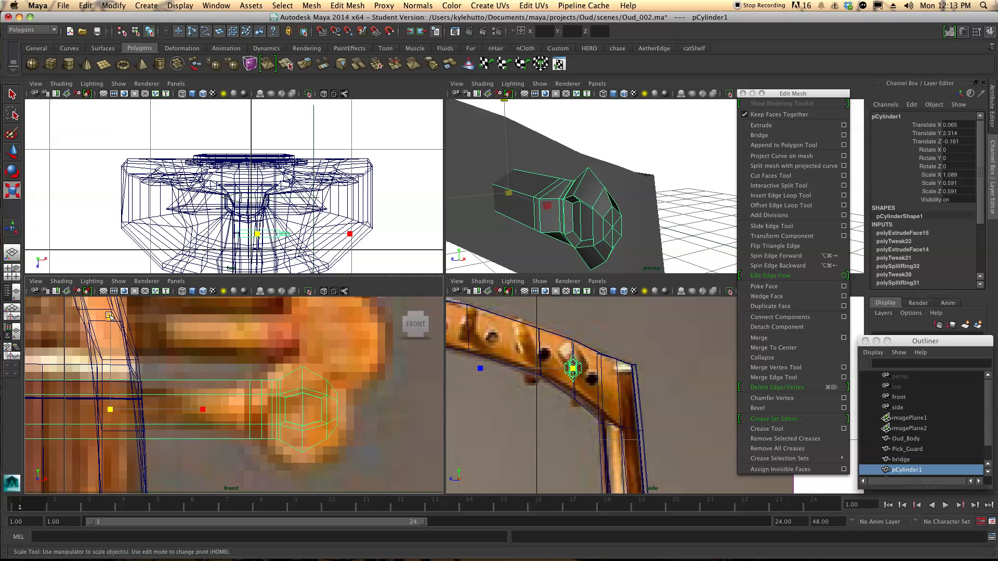
drag(109, 315, 108, 335)
Pull the peg head's topmost vertex up and its bottommost vertex down to the rounded outline in the front reference image
right_drag(308, 353, 276, 357)
click(307, 381)
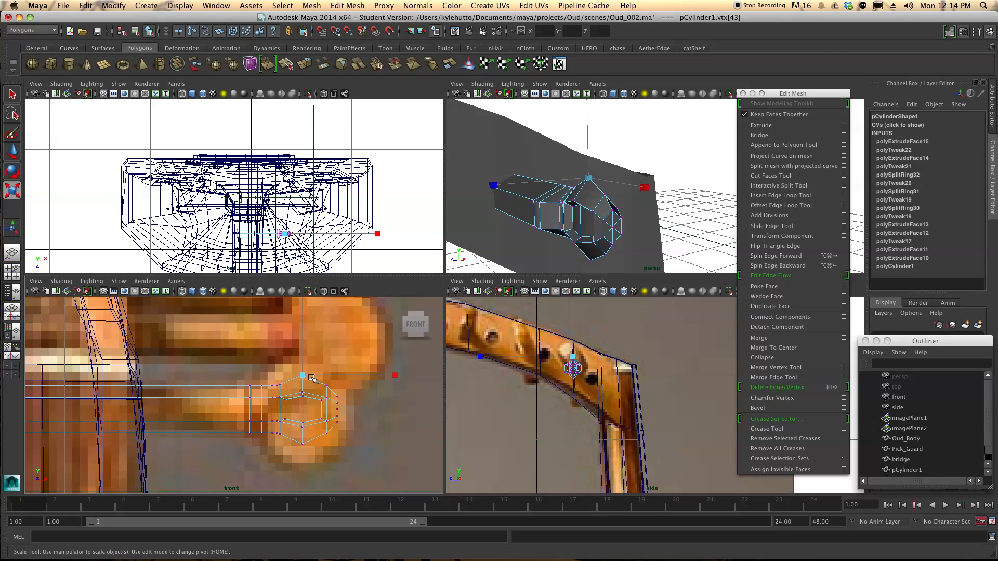
key(w)
drag(303, 366, 303, 354)
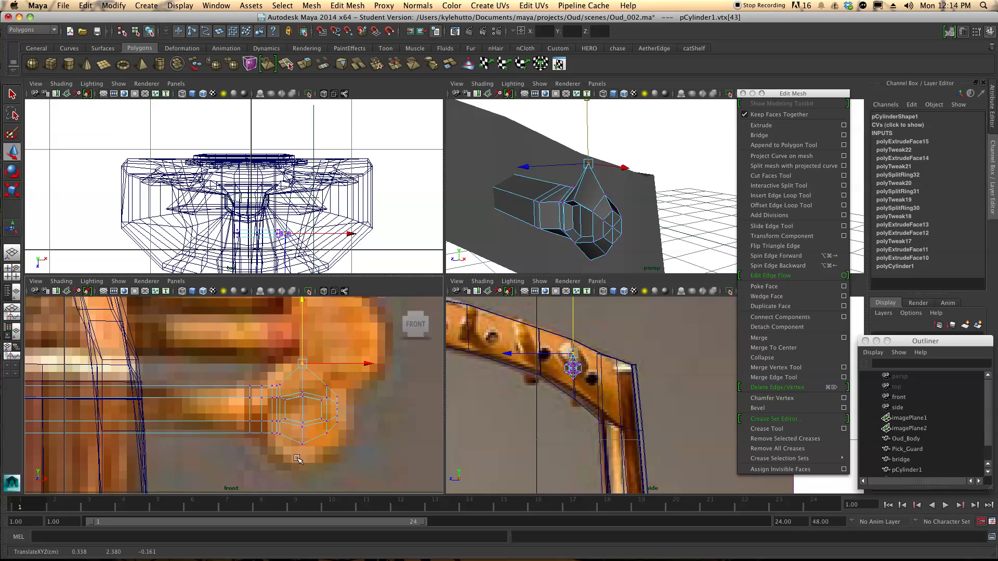
click(303, 445)
drag(303, 424, 303, 442)
Move the lower and upper vertices near the head's tip outward vertically to round the outer end of the silhouette
click(351, 450)
click(326, 432)
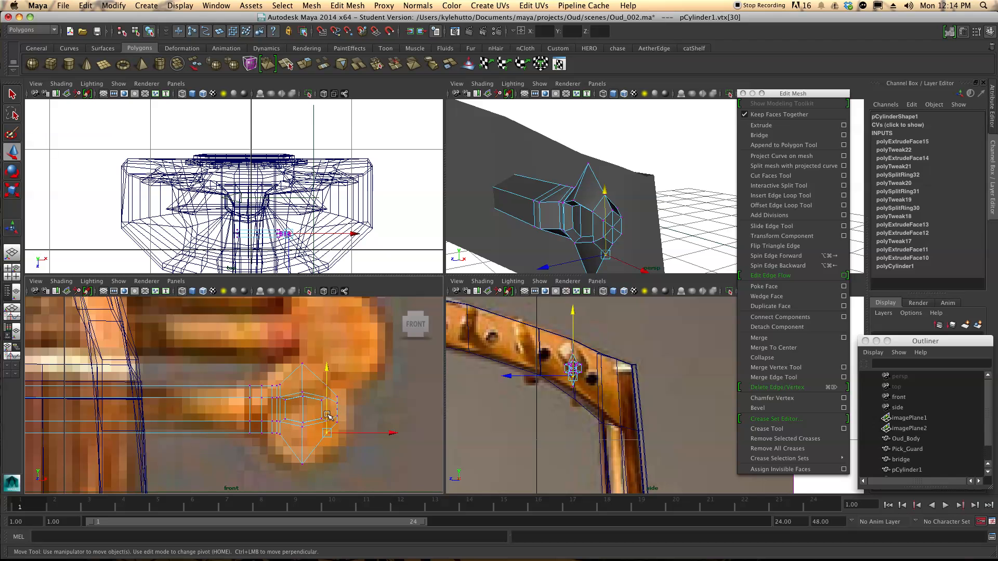
drag(327, 415, 327, 439)
click(367, 433)
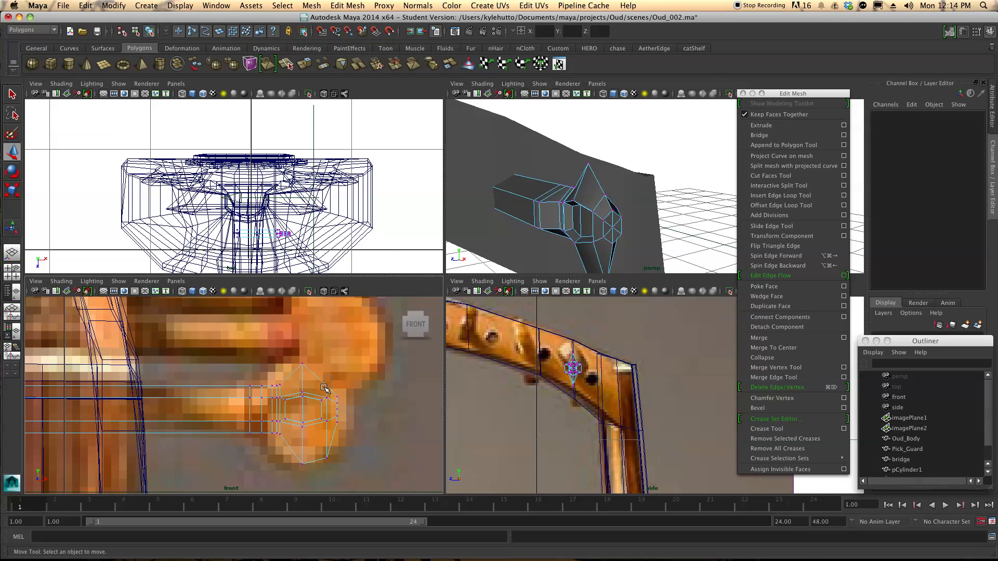
click(324, 388)
drag(326, 374, 328, 357)
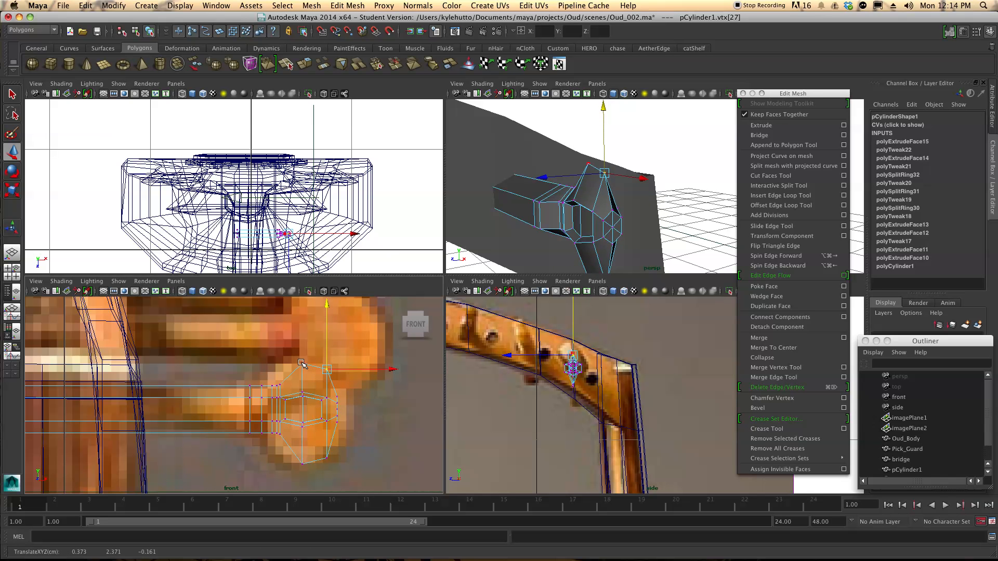
Shift the two groups of neck vertices along X toward the shaft and pull the tip vertices outward along X
drag(237, 379, 267, 441)
drag(314, 412, 303, 414)
click(247, 438)
drag(263, 376, 284, 448)
drag(344, 411, 331, 412)
click(265, 467)
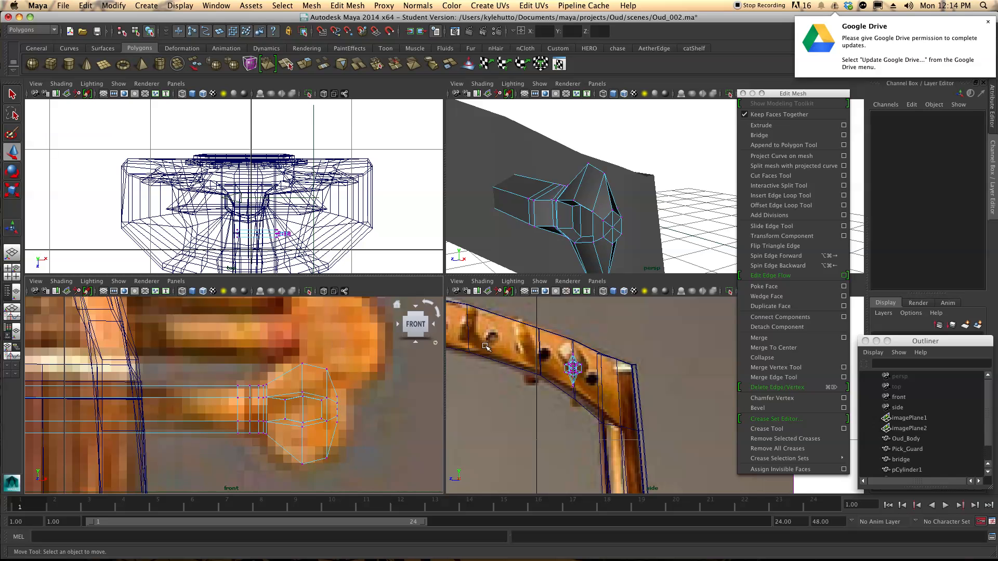
drag(331, 391, 369, 411)
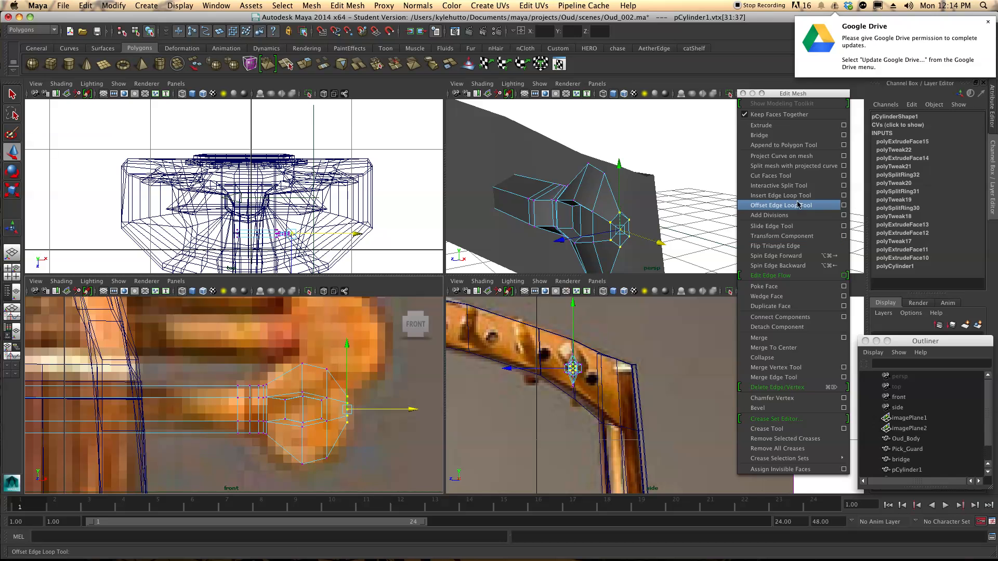
Insert an edge loop on the shaft side of the peg head and move its top and bottom vertices out to the reference outline
click(780, 195)
drag(283, 375, 282, 375)
key(q)
right_drag(283, 354, 254, 355)
click(284, 374)
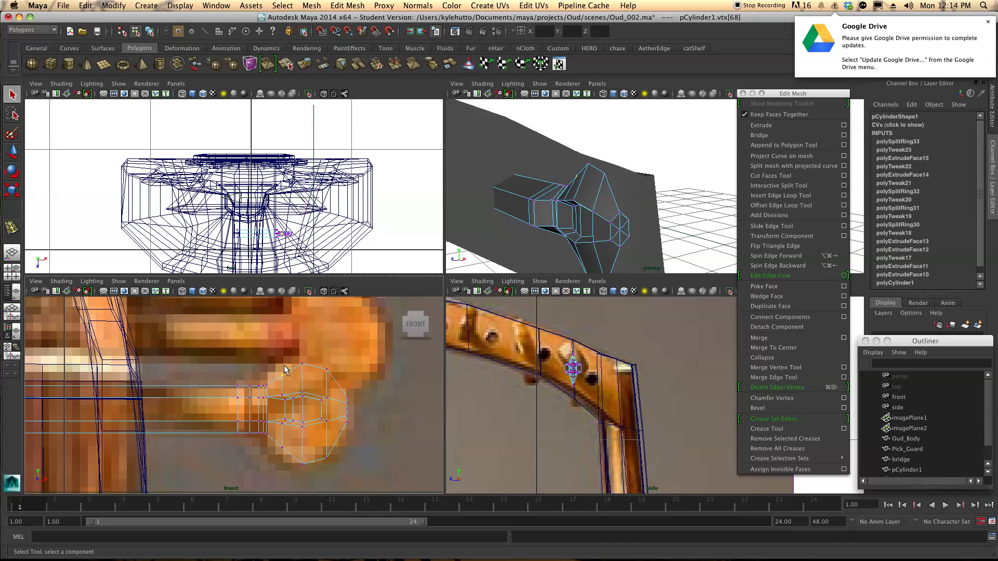
key(w)
mouse_move(285, 368)
mouse_down()
mouse_move(289, 356)
mouse_move(307, 366)
mouse_move(280, 349)
mouse_up()
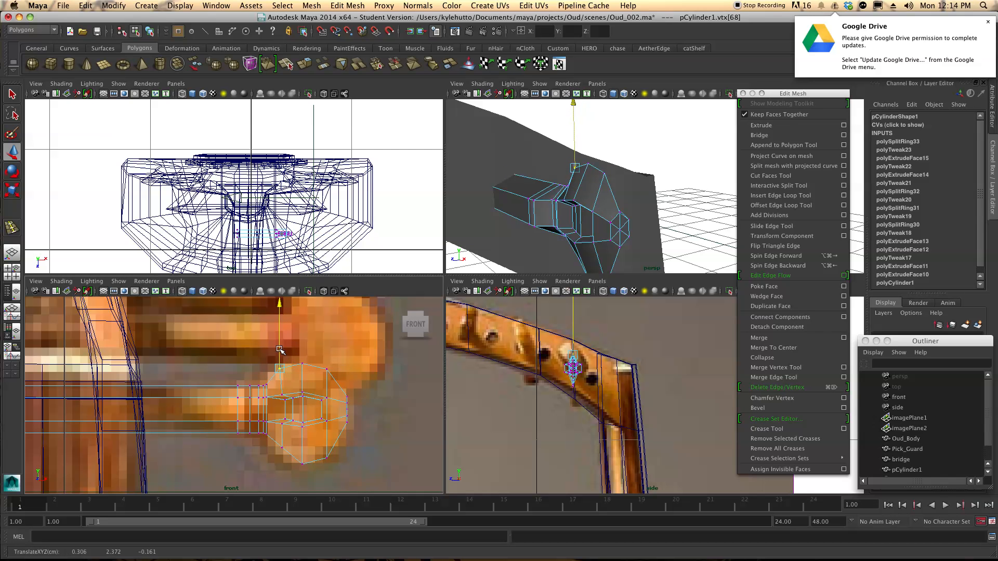
click(282, 446)
drag(281, 424, 282, 433)
drag(325, 457, 319, 457)
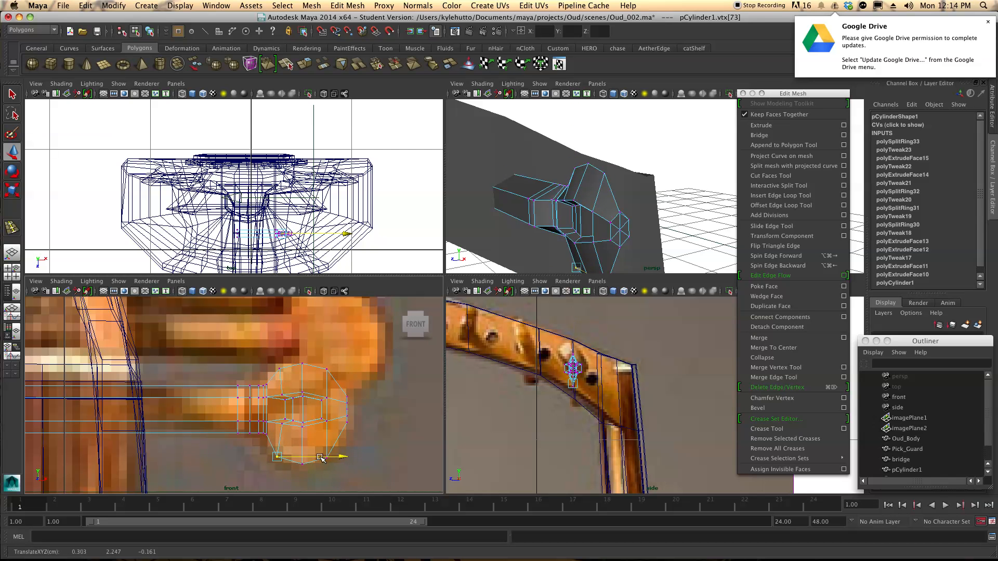
click(369, 441)
Adjust the inner vertex columns on the shaft side of the peg head along X to space them evenly
drag(281, 397, 317, 413)
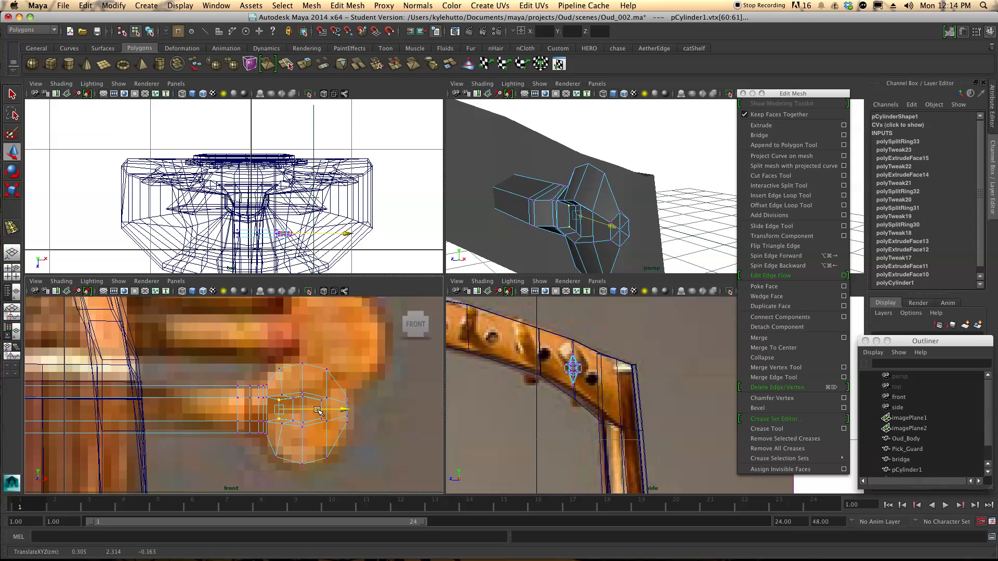
click(355, 395)
drag(295, 422, 322, 409)
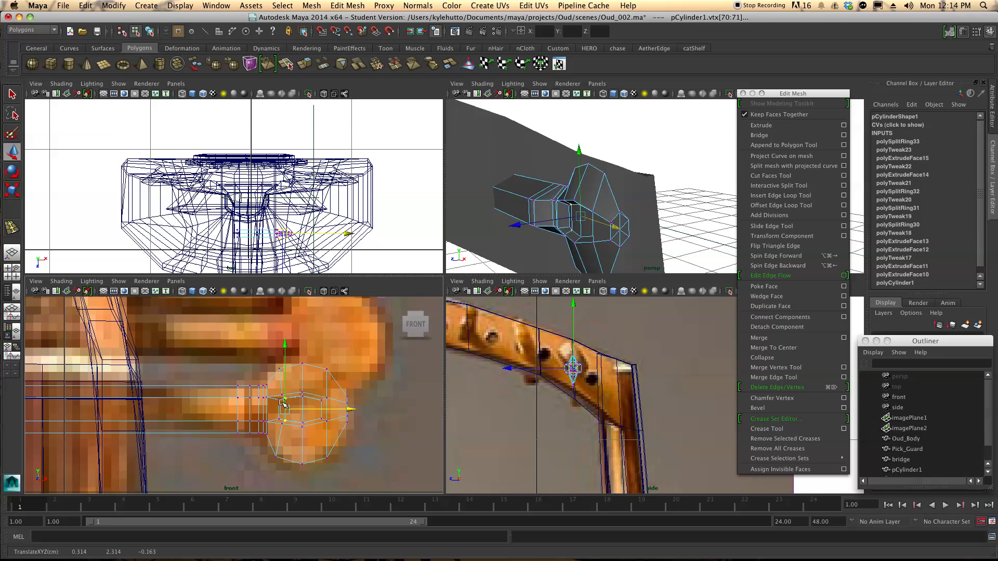
click(260, 372)
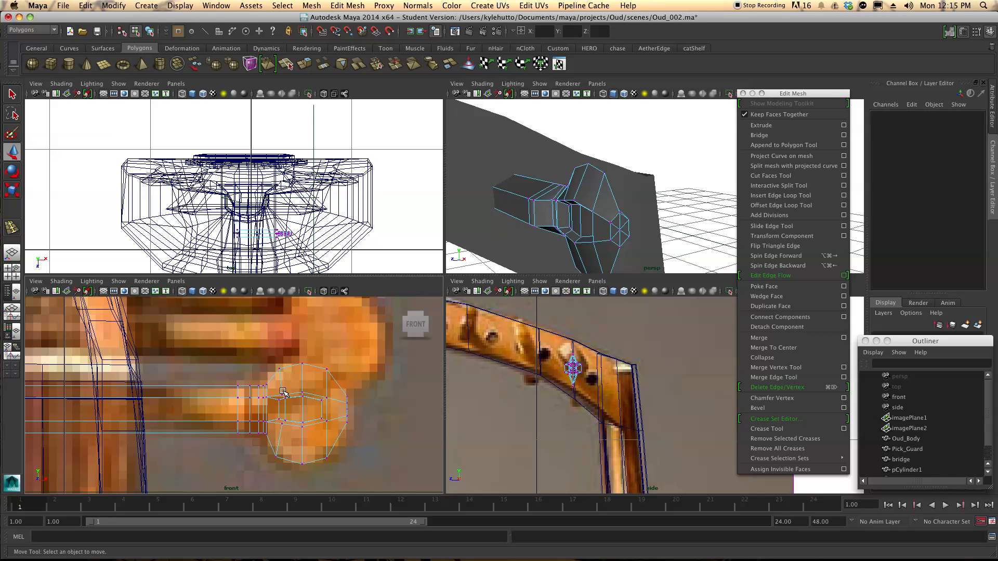
Raise the upper and lower the bottom inner vertex rows of the peg head, and insert a lengthwise edge loop between them
drag(276, 389, 304, 376)
drag(271, 410, 330, 429)
drag(303, 394, 303, 411)
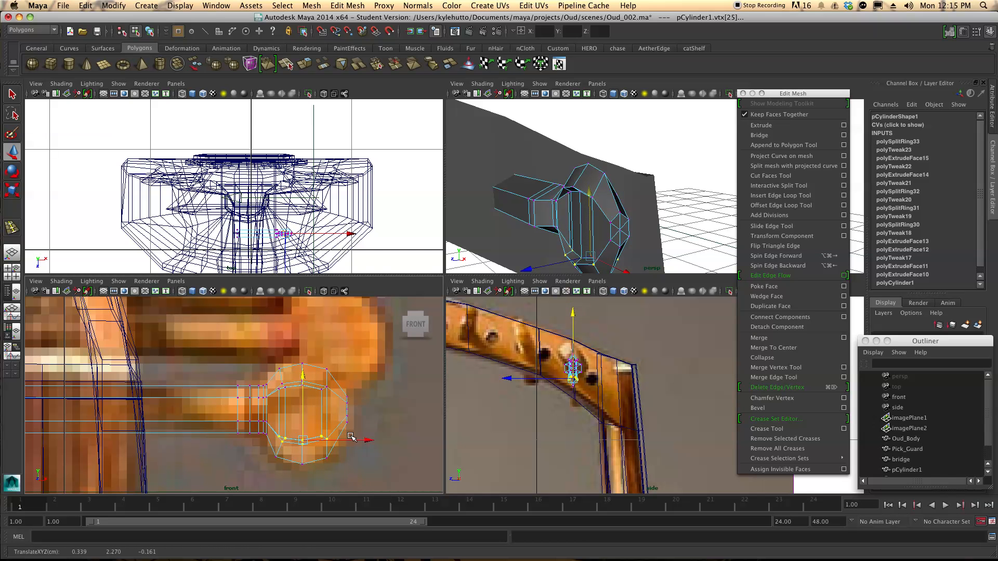
click(779, 196)
drag(305, 416, 308, 414)
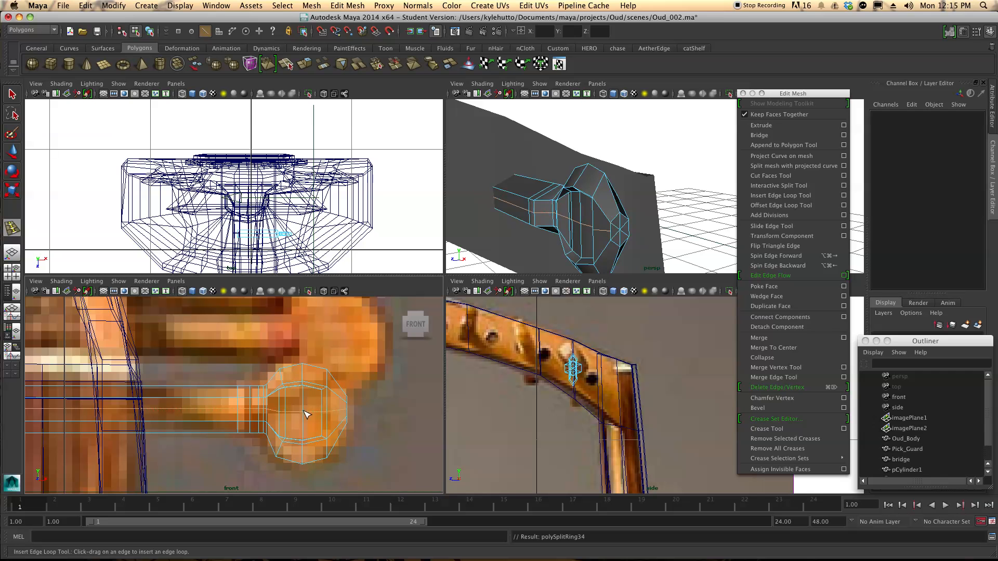
Move the recess's middle vertices on the tip side and the shaft side of the peg head outward along X
key(q)
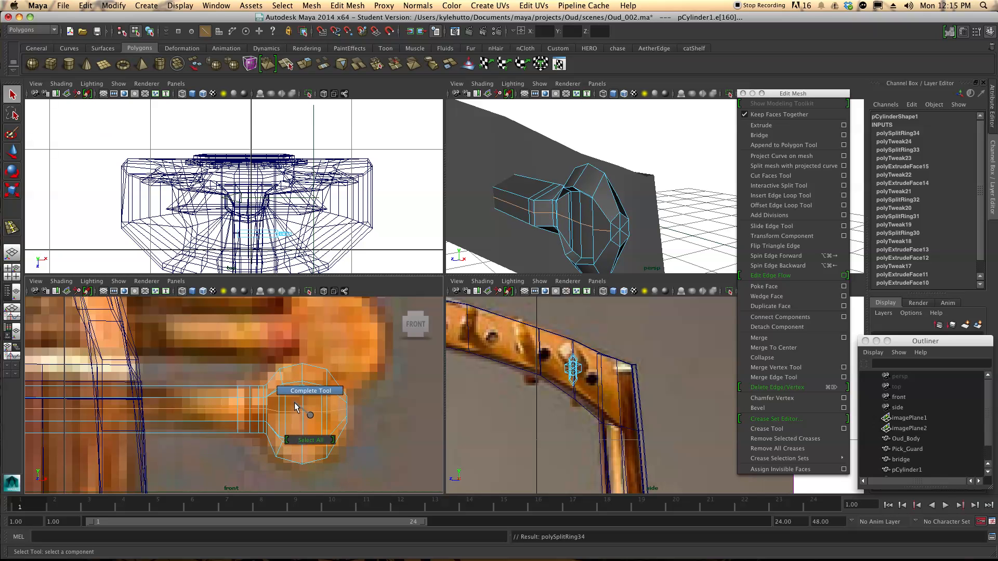
right_drag(294, 410, 255, 351)
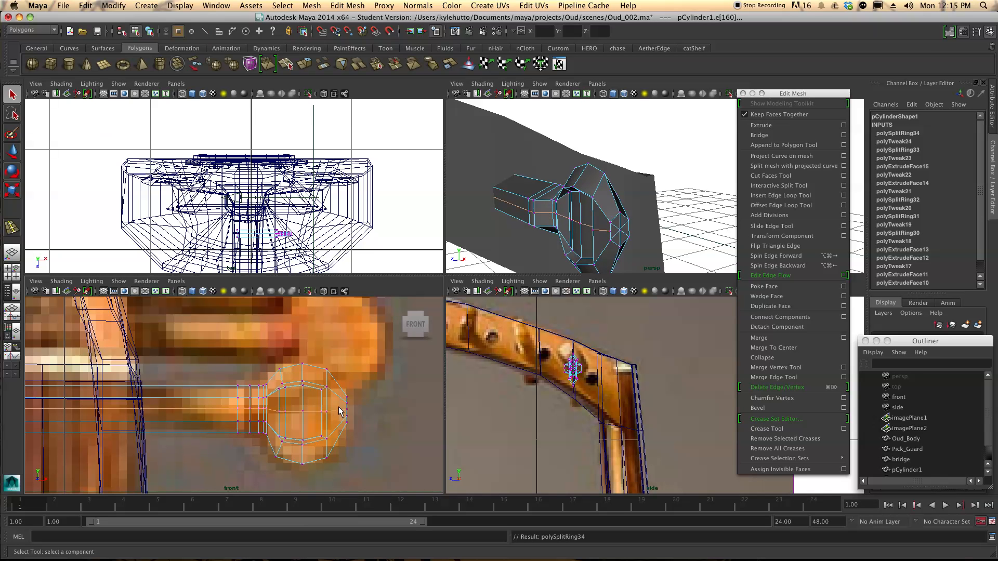
drag(323, 410, 367, 413)
key(w)
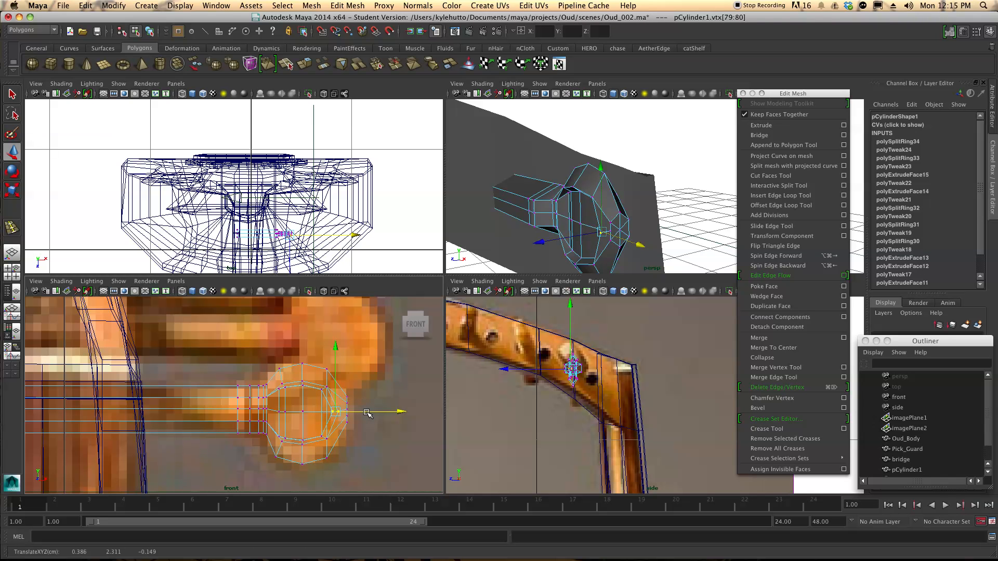
drag(276, 420, 314, 411)
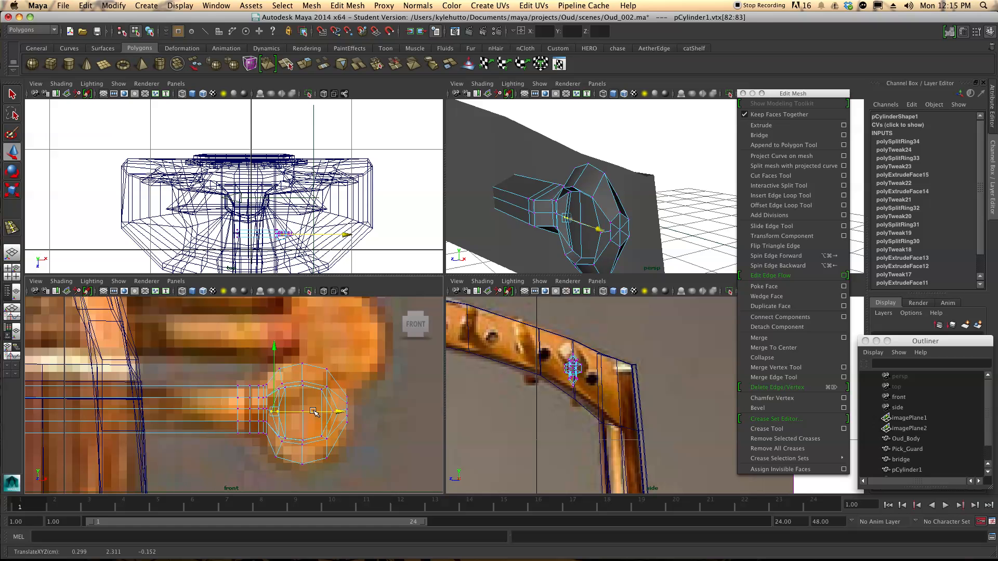
Insert a lengthwise edge loop through the recess on the opposite side of the peg head
mouse_move(582, 241)
alt+mouse_down()
mouse_move(649, 237)
mouse_move(483, 239)
mouse_move(577, 234)
alt+mouse_up()
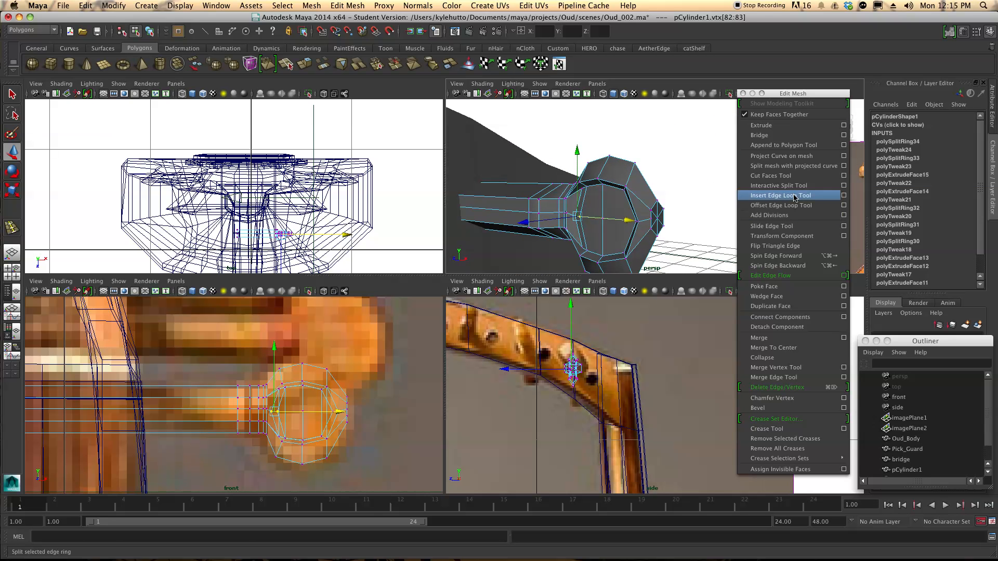
click(794, 196)
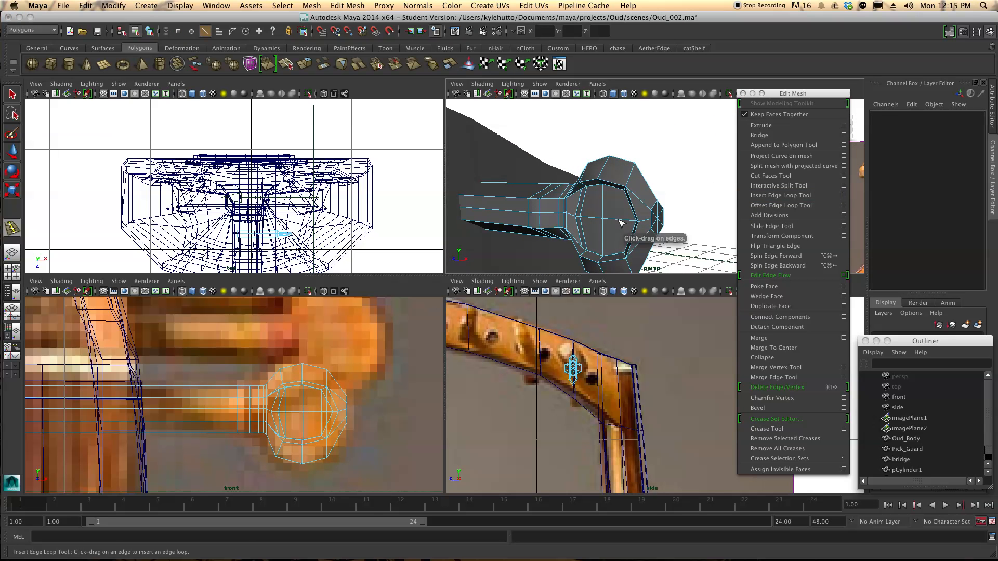
mouse_move(632, 223)
alt+mouse_down()
mouse_move(577, 224)
mouse_move(638, 221)
alt+mouse_up()
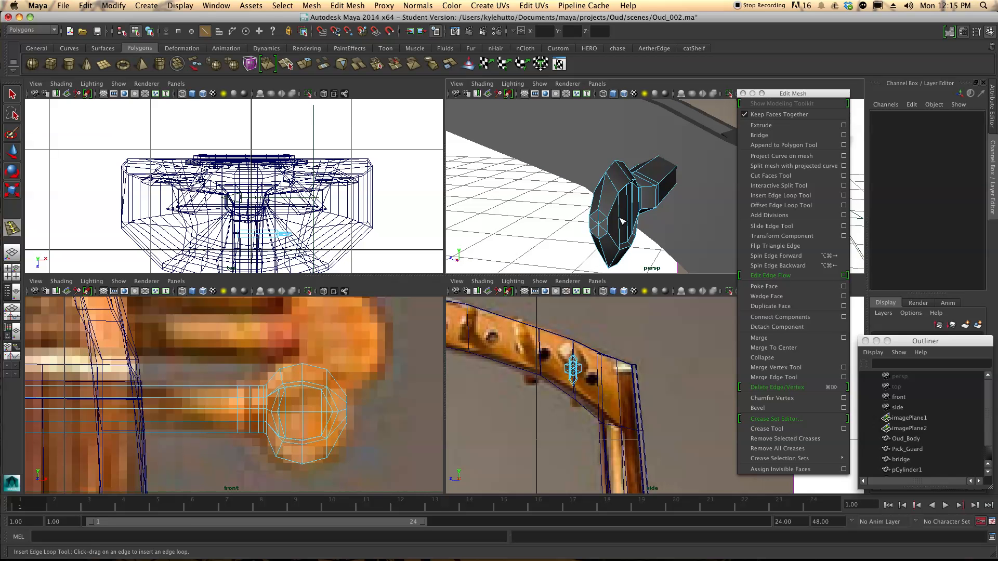
click(623, 224)
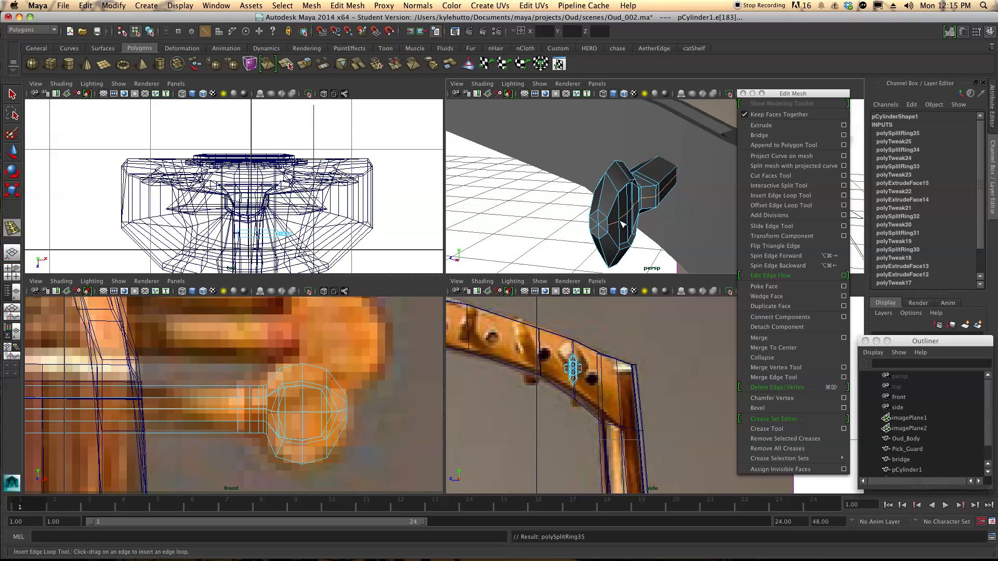
key(q)
Split the tip face of the peg head with a new edge joining the lengthwise loop to the tip's centre vertex
alt+drag(619, 220, 573, 221)
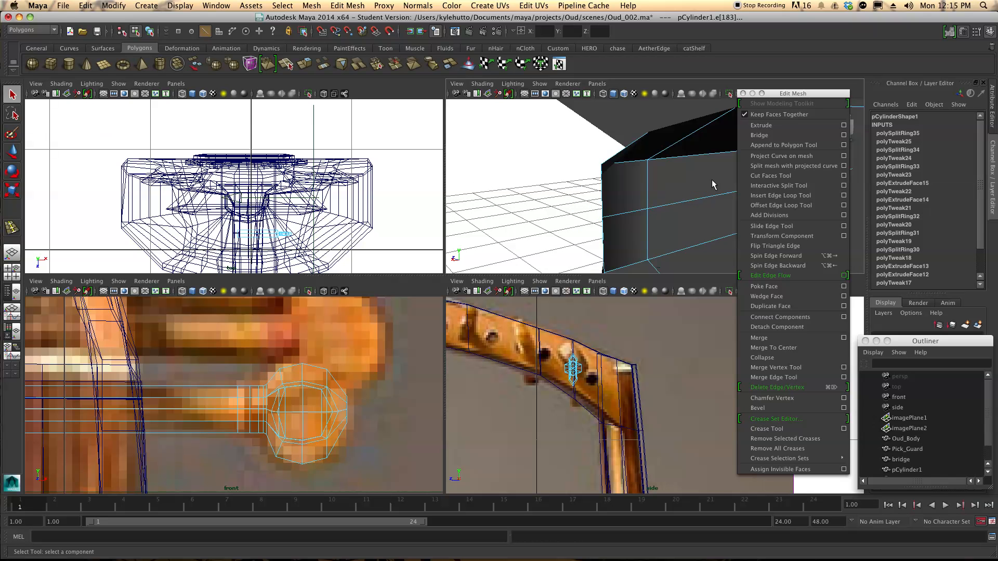
click(798, 176)
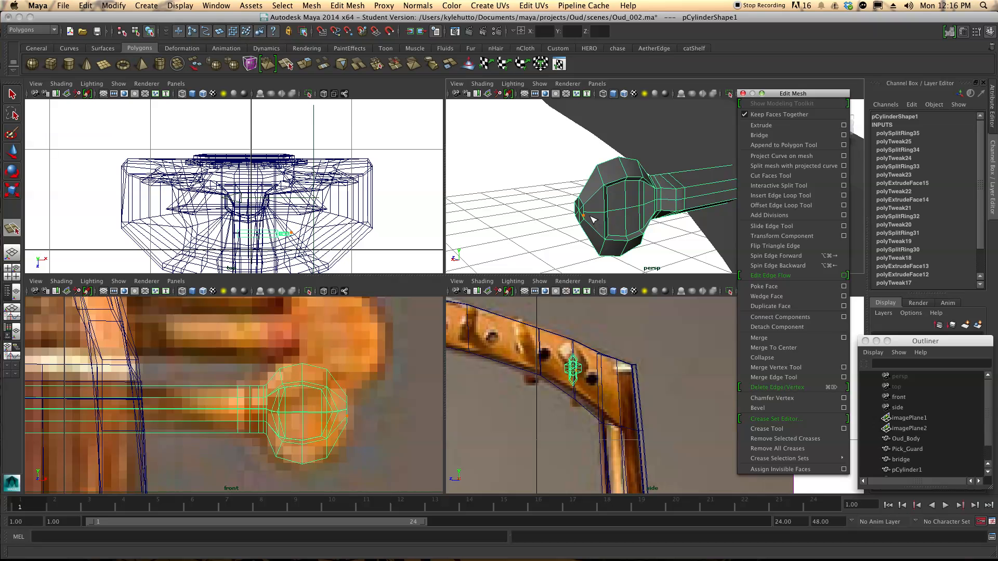
click(584, 215)
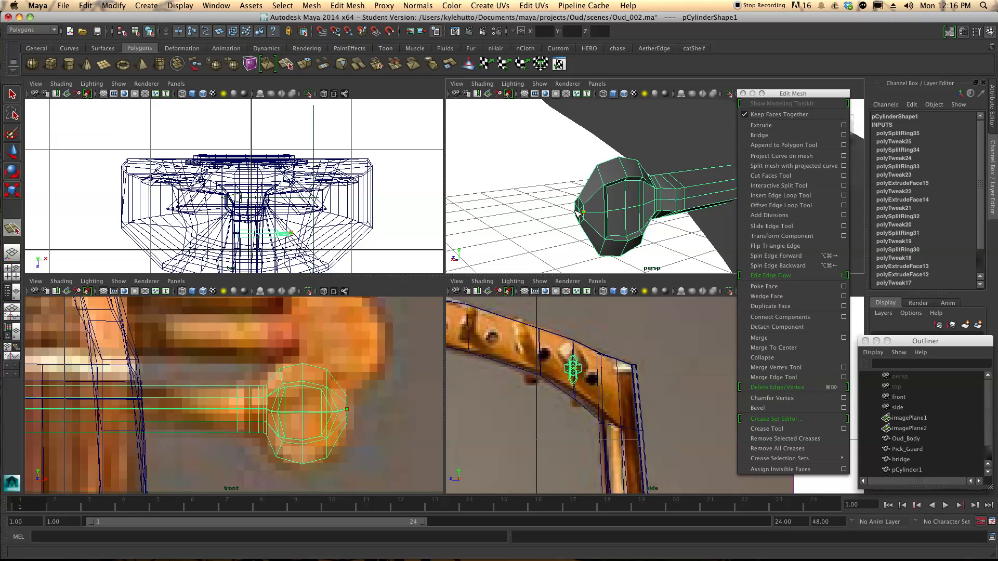
scroll(576, 213, up, 3)
scroll(577, 213, down, 3)
alt+drag(577, 213, 631, 257)
alt+drag(721, 246, 613, 237)
key(q)
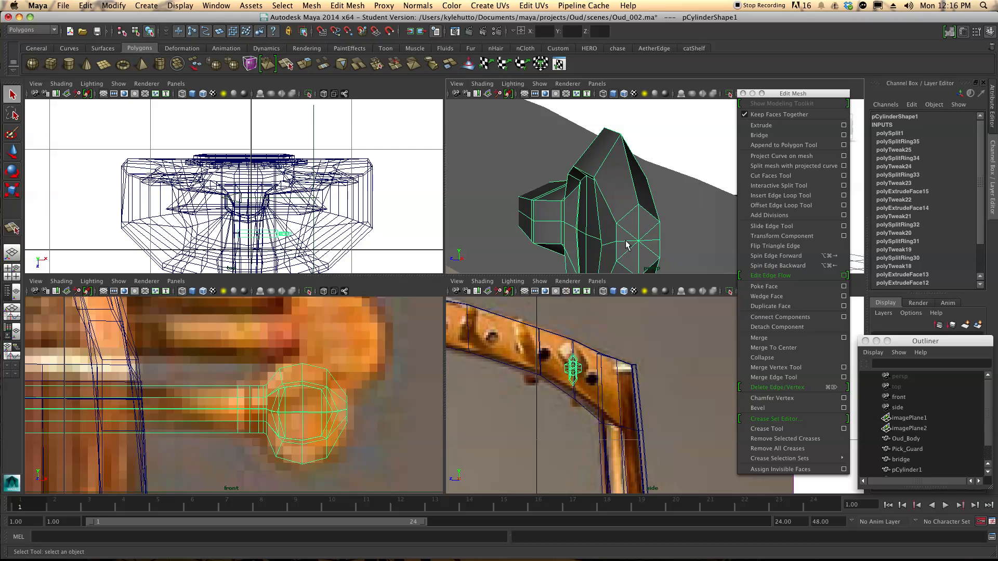
Try to delete the horizontal and vertical edges meeting at the tip's centre together, and undo the deletion
right_drag(627, 244, 641, 240)
alt+drag(642, 240, 598, 237)
click(589, 235)
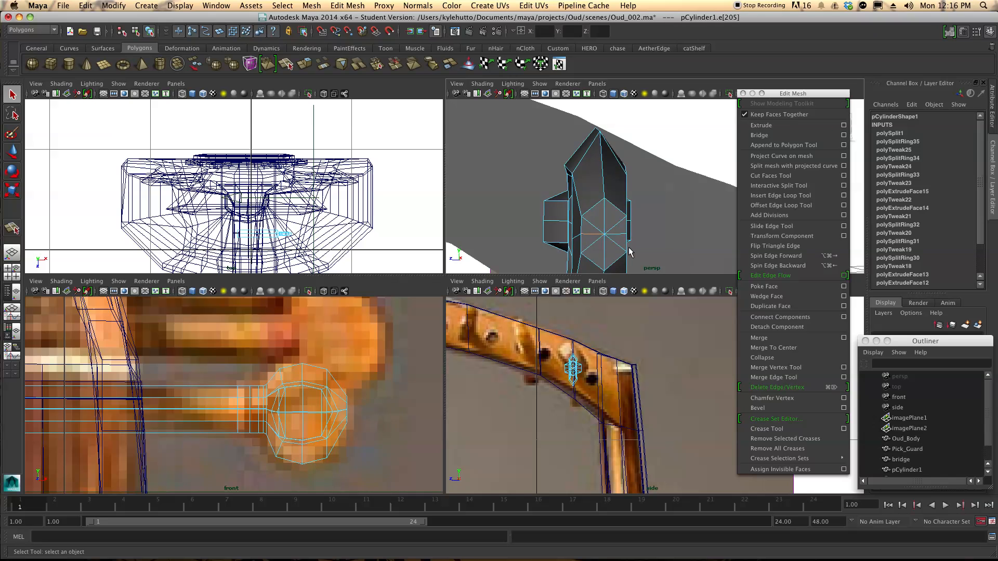
shift+click(613, 235)
click(605, 252)
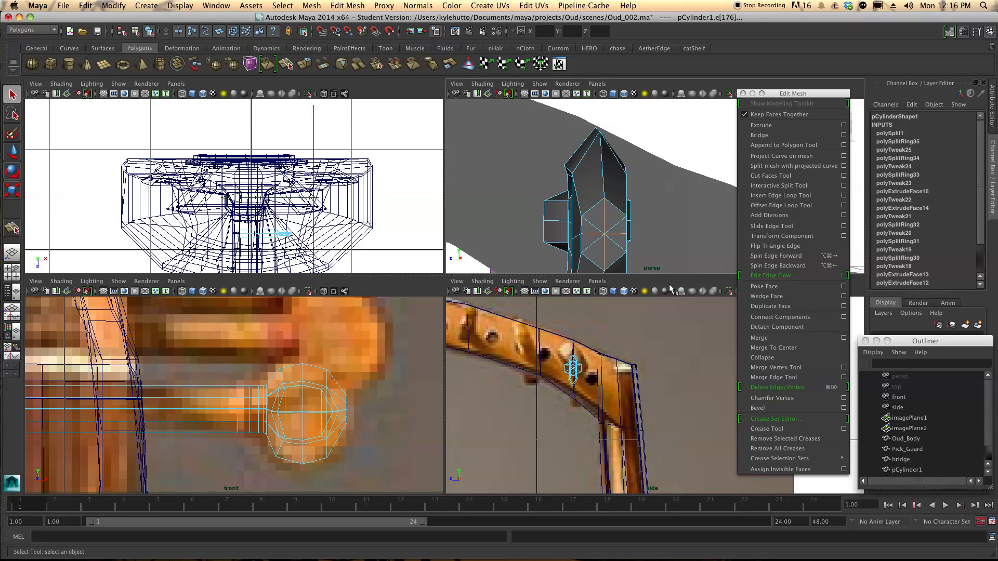
click(651, 276)
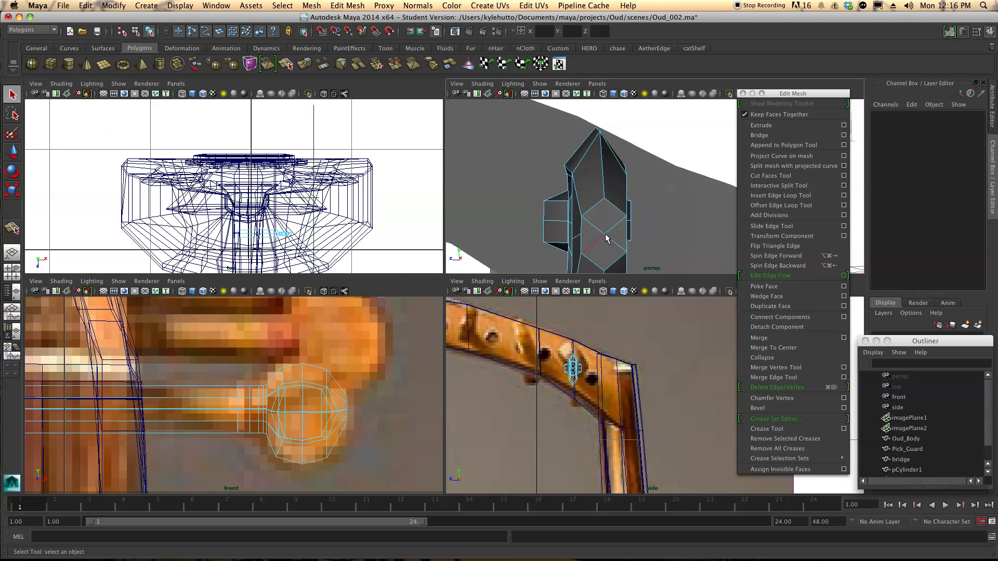
key(z)
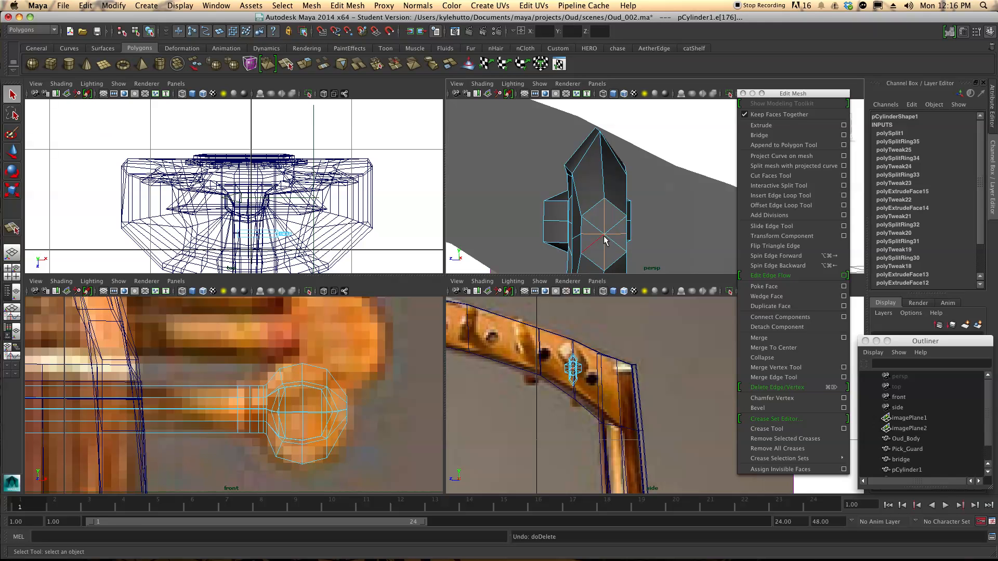
Delete the vertical edge pair through the tip's centre, followed by the horizontal pair, keeping the diagonal edges
click(604, 254)
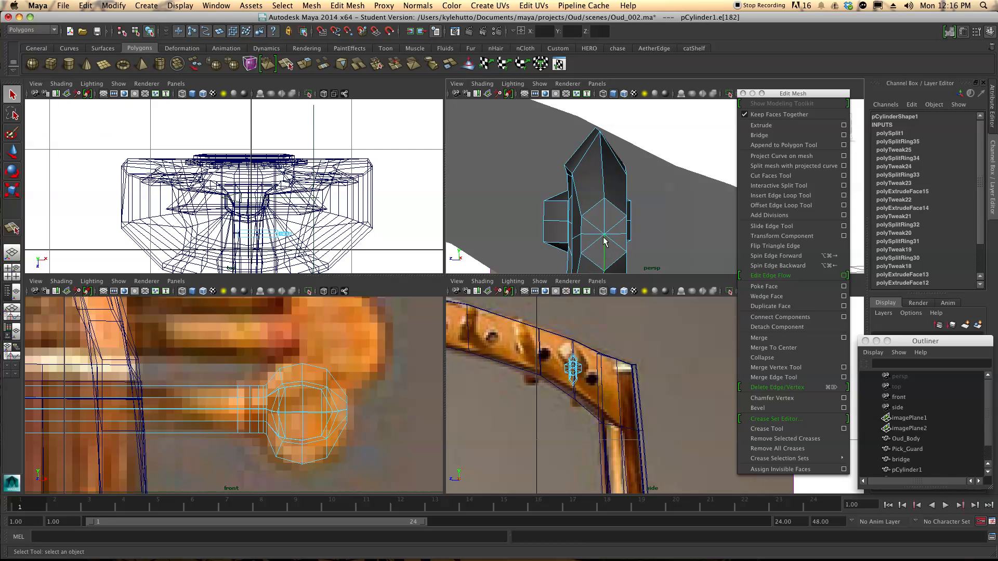
click(604, 225)
click(627, 239)
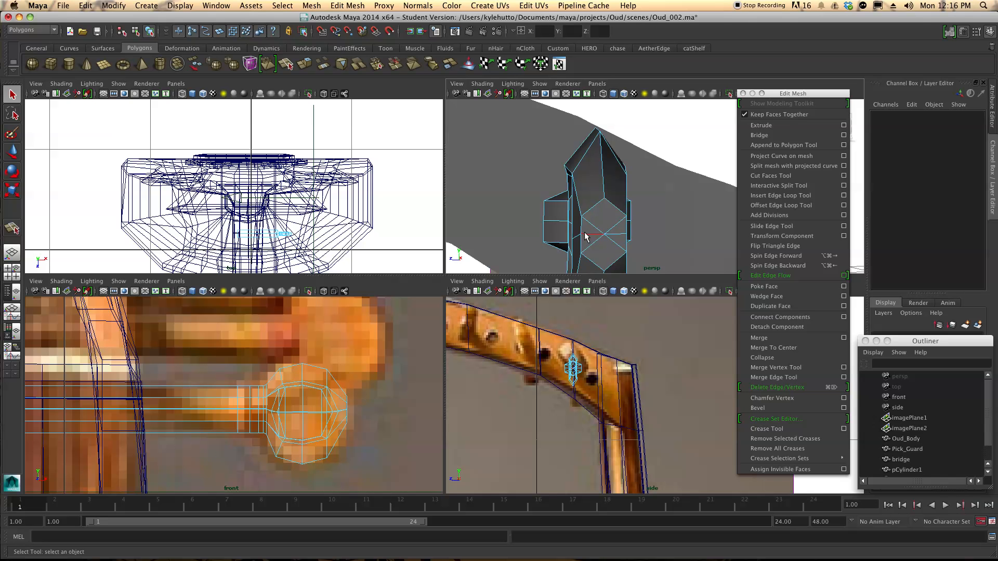
click(586, 237)
shift+click(615, 238)
key(Delete)
Scale the two middle side vertices of the peg head's tip apart along Z
right_drag(583, 237, 581, 238)
click(582, 237)
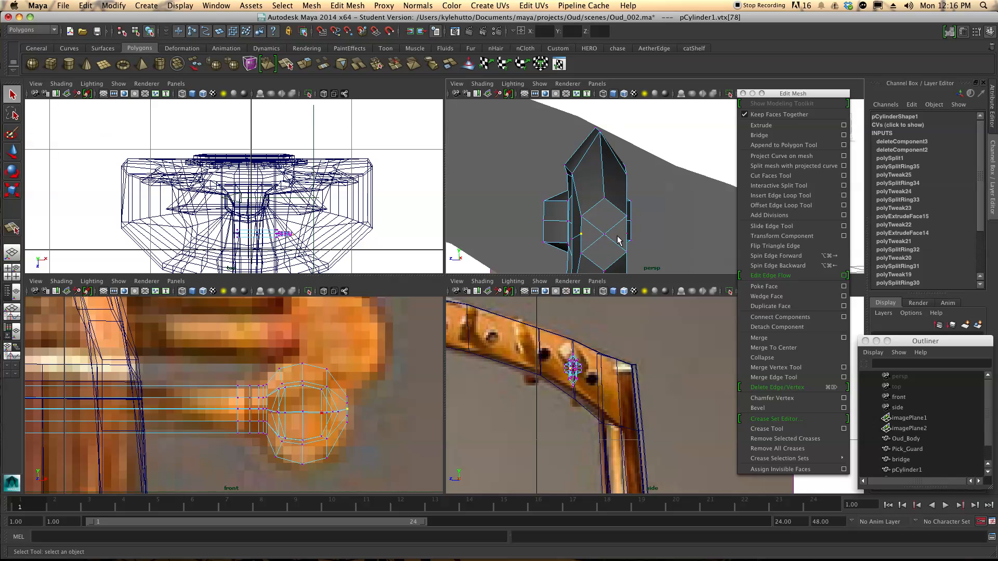
shift+click(621, 248)
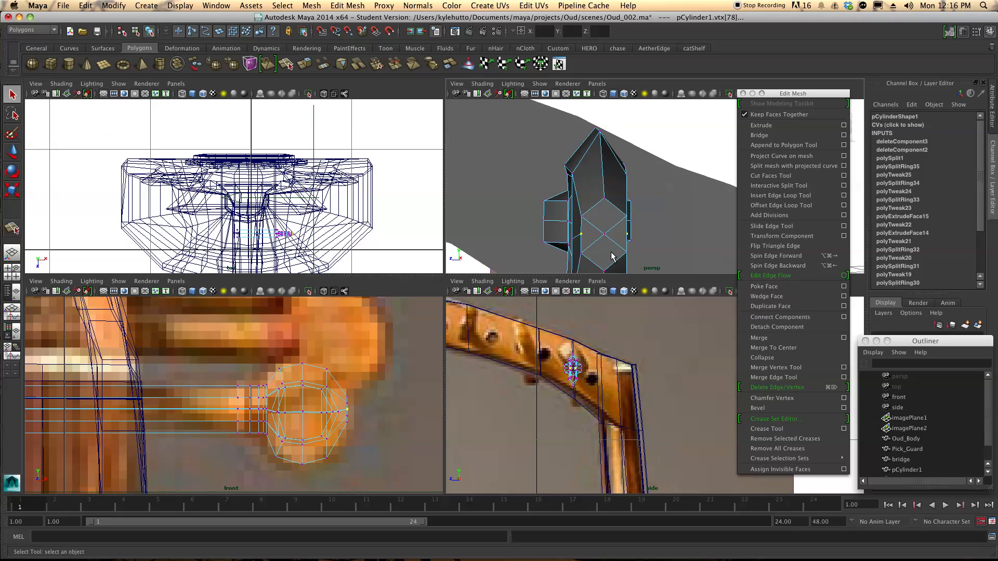
key(r)
drag(508, 236, 486, 238)
Scale the four corner vertices around the tip closer together along Z
drag(571, 248, 626, 258)
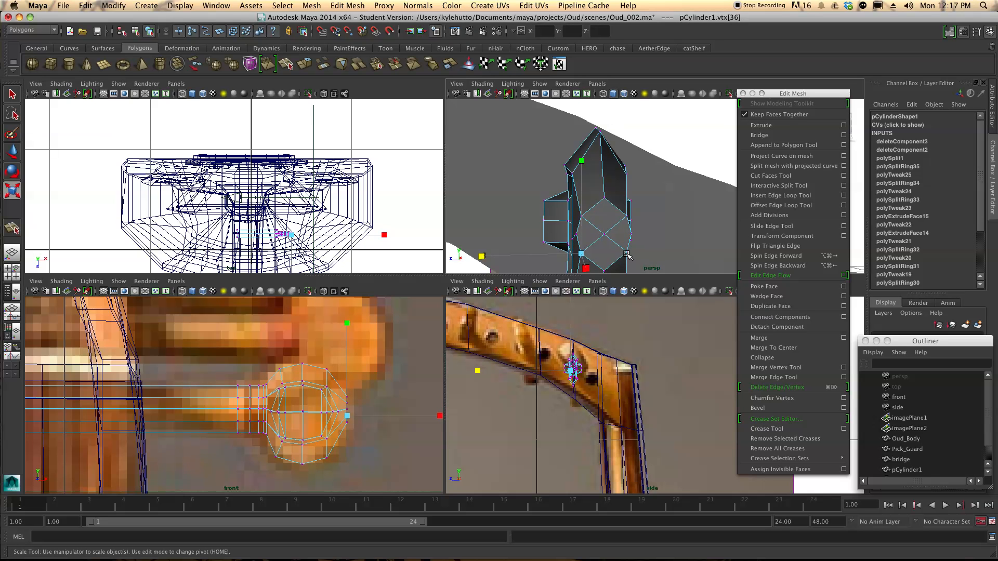
shift+click(626, 254)
shift+click(628, 216)
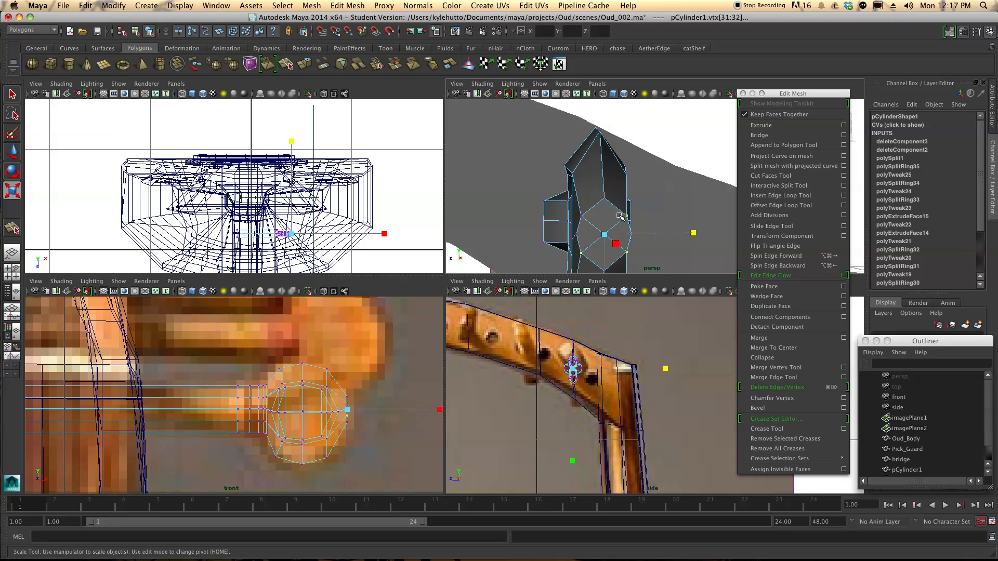
drag(695, 234, 682, 235)
Pull the centre vertex of the peg head's tip slightly outward along X
alt+drag(583, 224, 681, 204)
scroll(681, 204, up, 5)
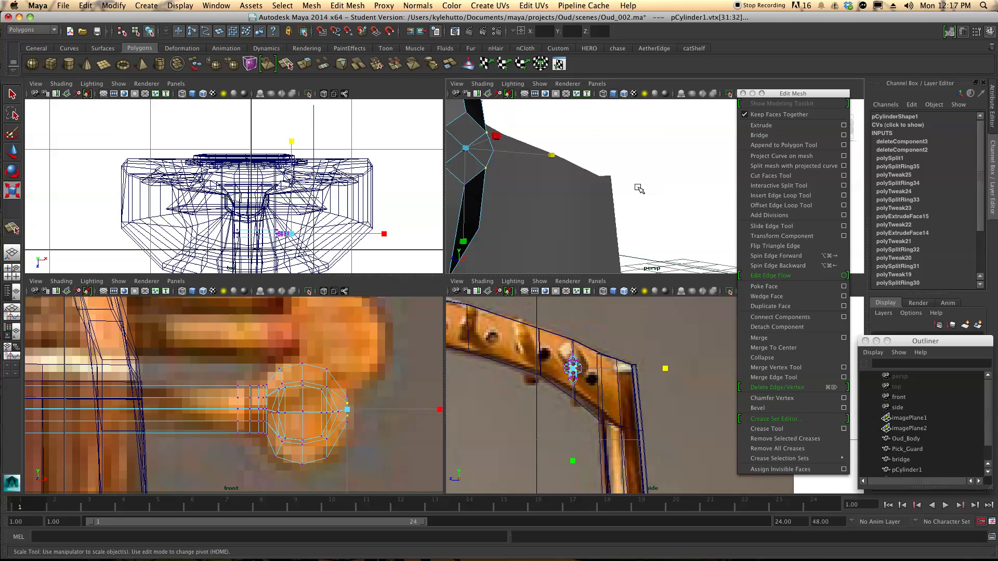
click(499, 161)
click(476, 153)
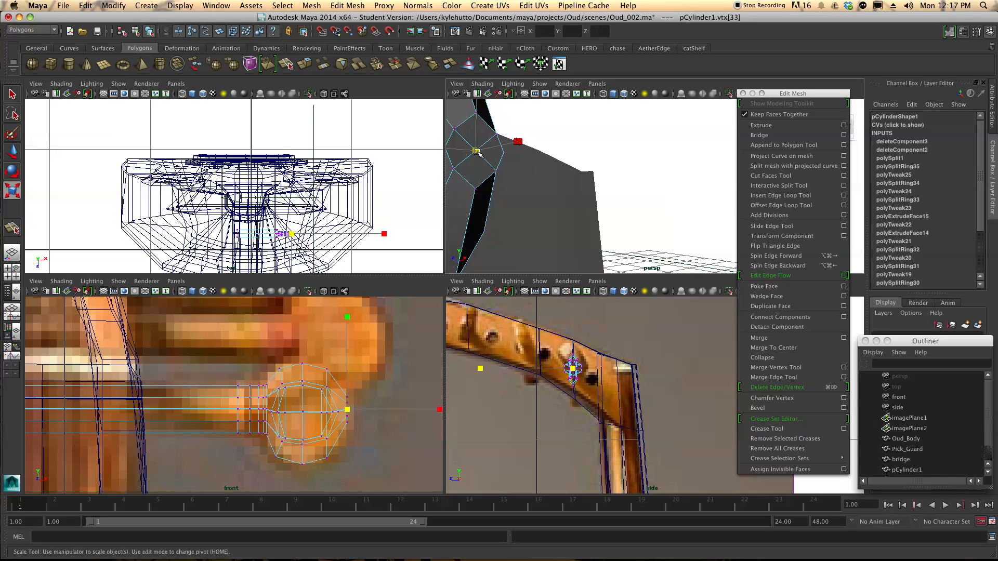
key(w)
alt+drag(484, 158, 602, 193)
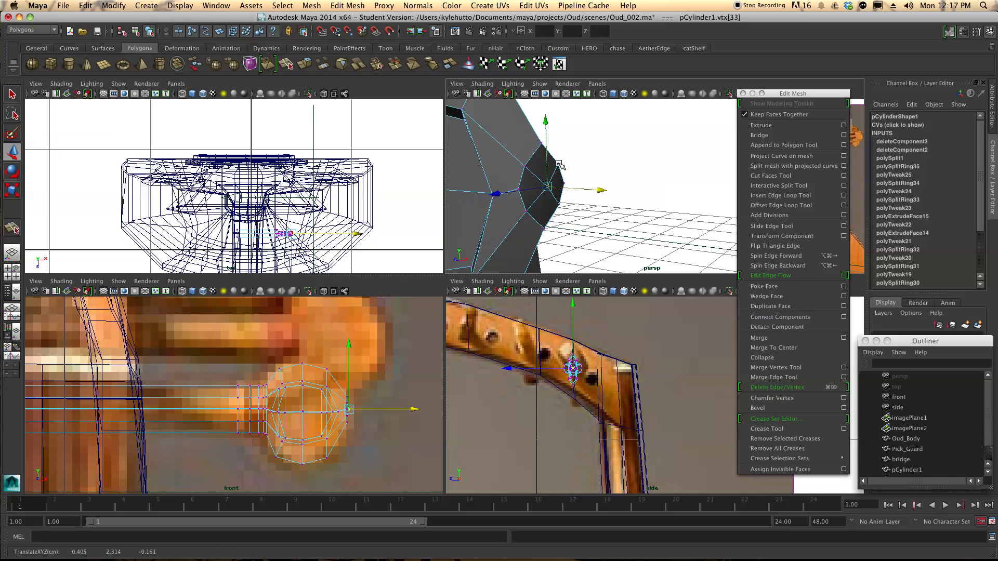
Move the upper and lower vertices of the tip along X toward the shaft to round the end
click(541, 142)
shift+click(545, 229)
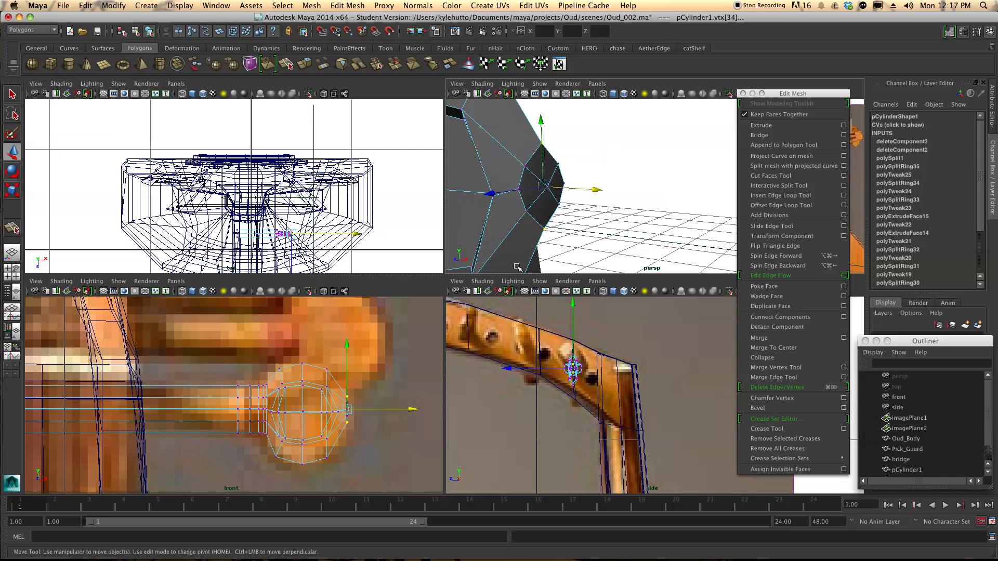
drag(410, 409, 410, 410)
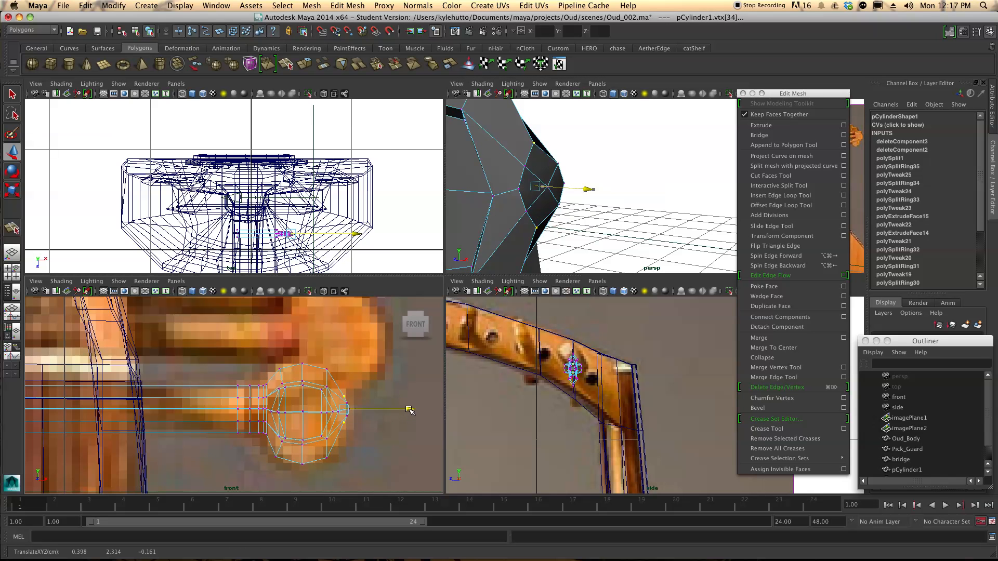
Move the tip-side middle vertices of the opposite recess outward along X and nudge them along Y
alt+drag(505, 220, 378, 217)
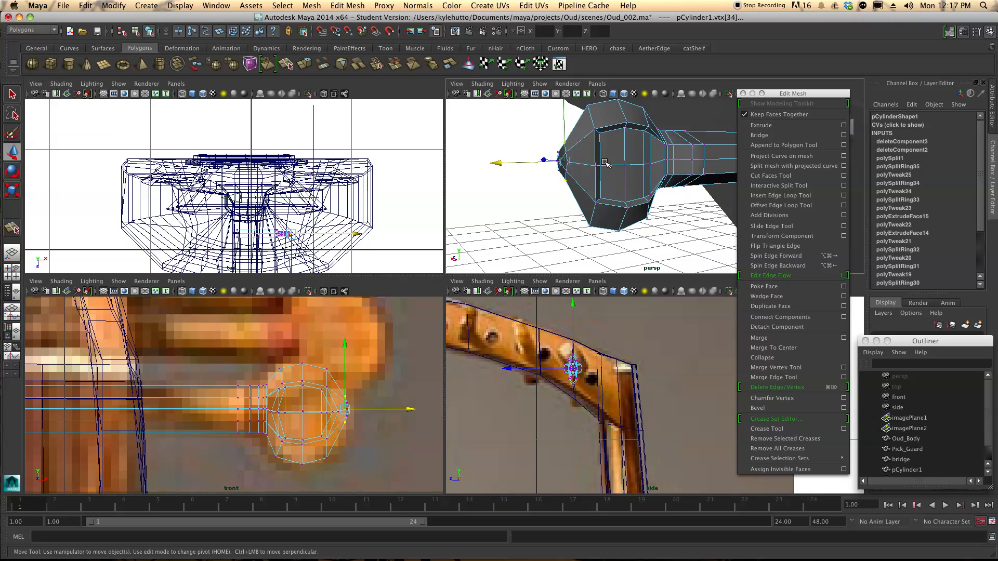
alt+drag(604, 163, 572, 163)
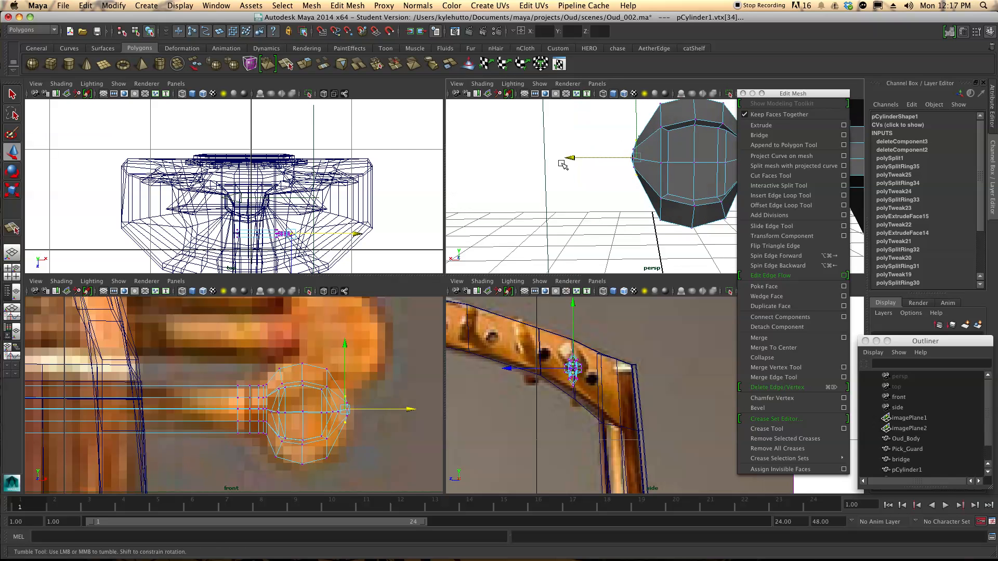
drag(656, 169, 665, 158)
drag(385, 414, 397, 414)
drag(334, 390, 334, 389)
Move the shaft-side middle vertices of the opposite recess outward along X and nudge them up along Y
alt+drag(639, 167, 689, 170)
alt+middle_drag(688, 170, 630, 186)
scroll(285, 397, up, 5)
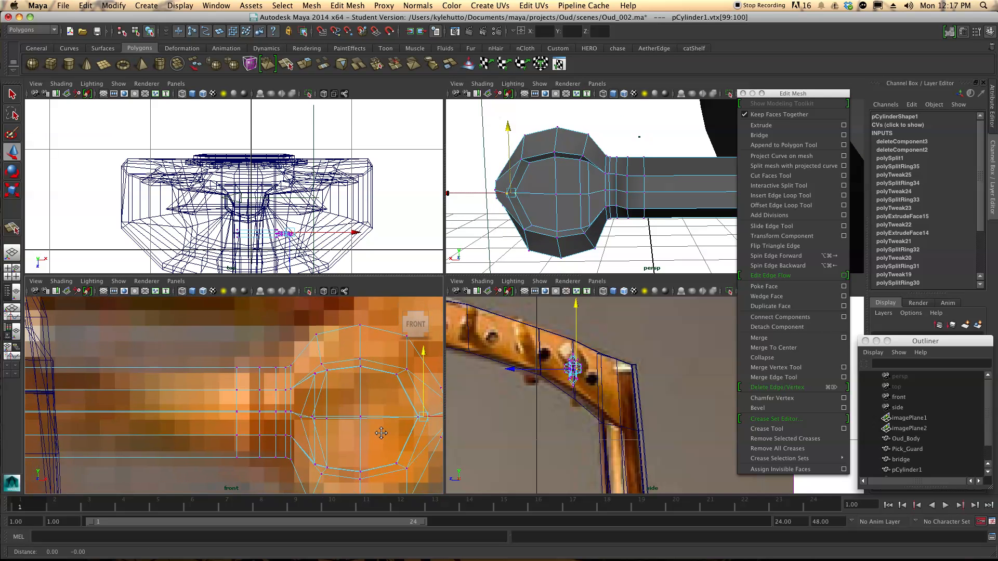
drag(300, 402, 299, 403)
drag(365, 400, 349, 397)
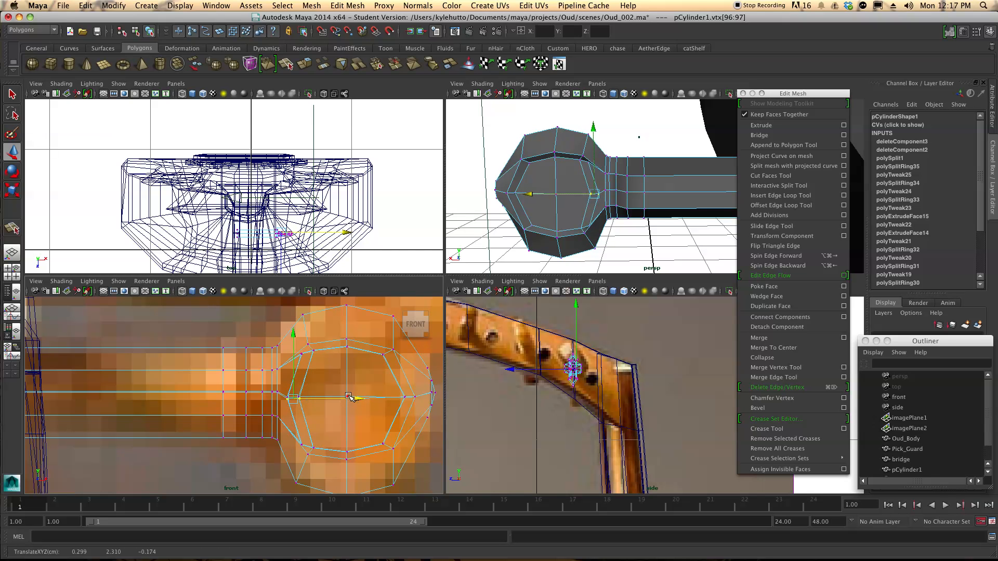
click(291, 375)
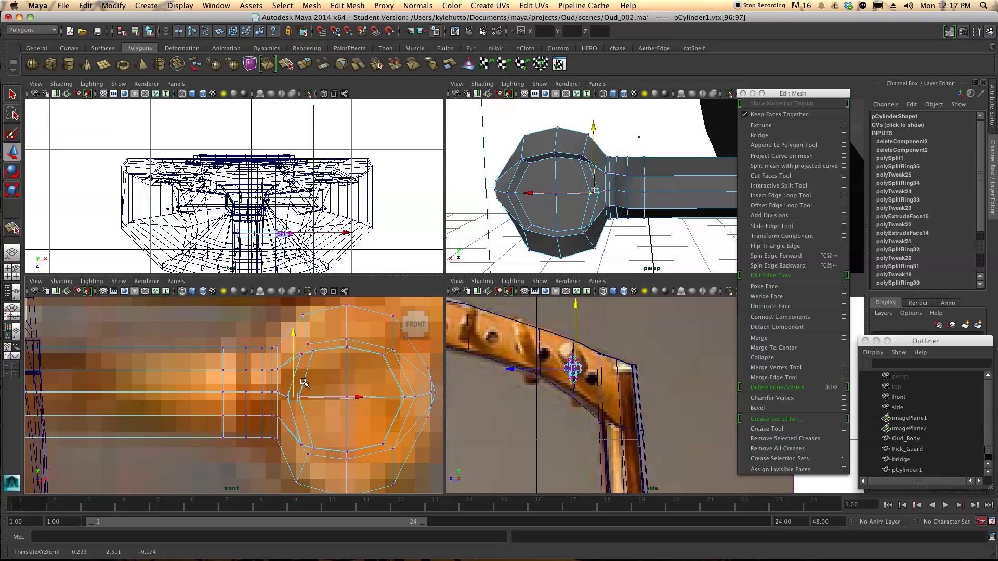
click(308, 390)
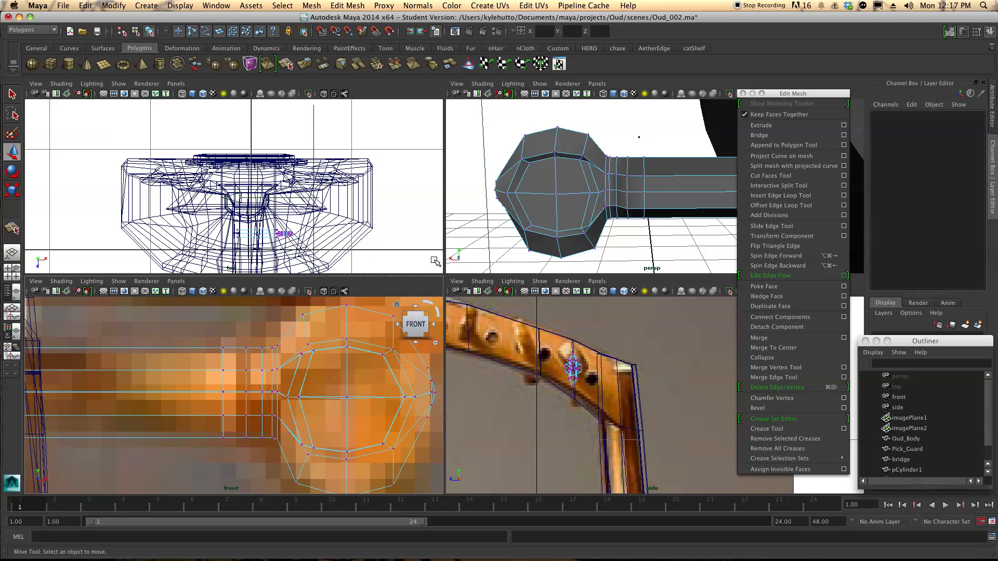
Preview the whole peg in smooth mesh display and return it to the unsmoothed display
alt+drag(574, 167, 553, 205)
right_drag(552, 206, 569, 199)
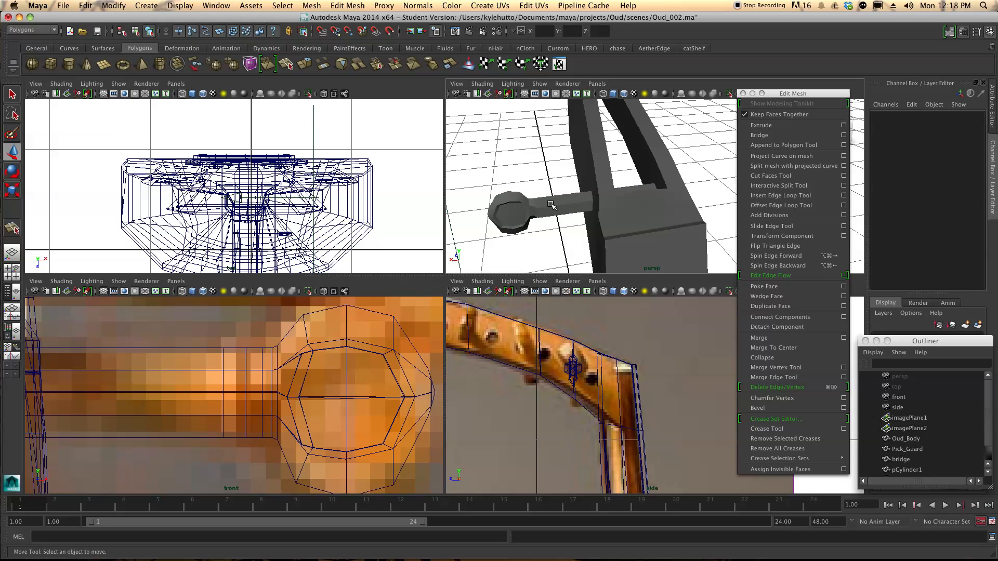
click(551, 205)
key(3)
mouse_move(551, 204)
alt+mouse_down()
mouse_move(524, 216)
mouse_move(714, 226)
mouse_move(543, 219)
alt+mouse_up()
key(1)
click(781, 187)
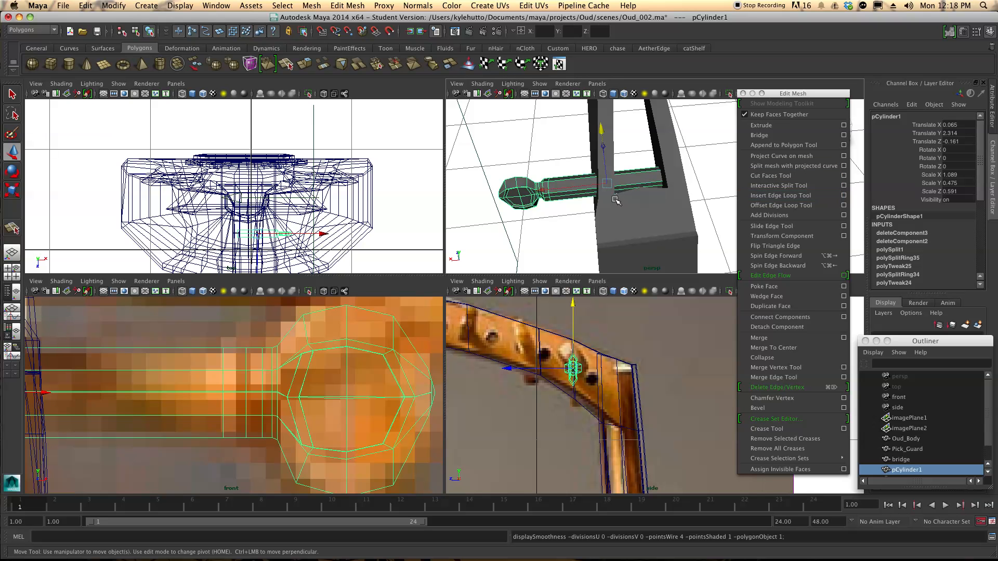
Slide the peg out of the pegbox along X and insert an edge loop close to the shaft's inner end
drag(564, 188, 476, 208)
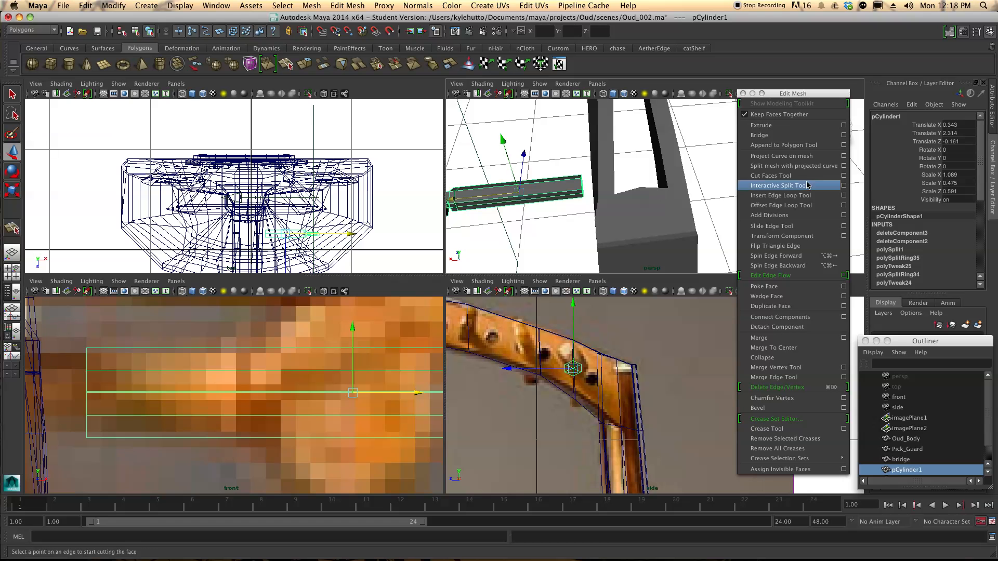
click(788, 197)
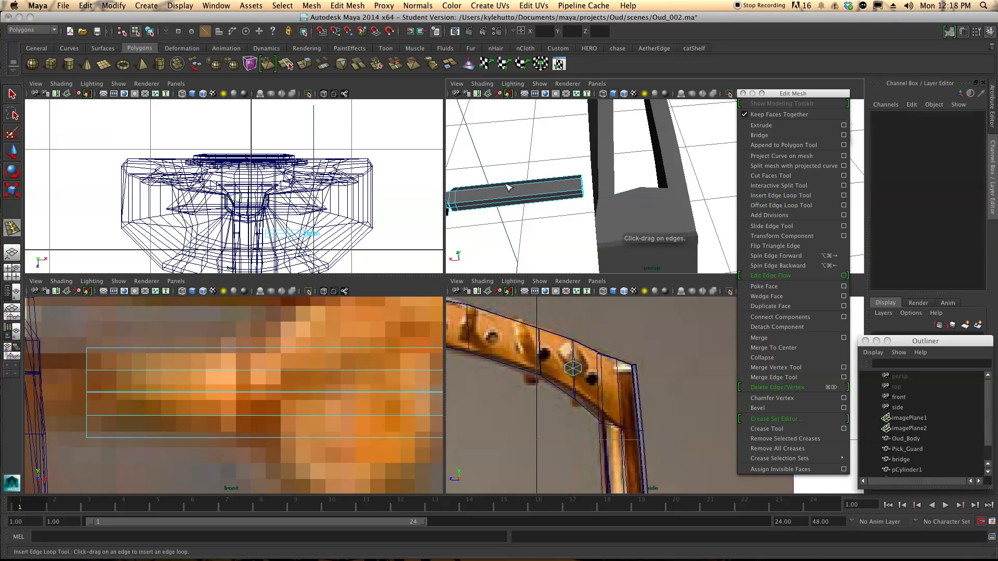
drag(578, 182, 579, 184)
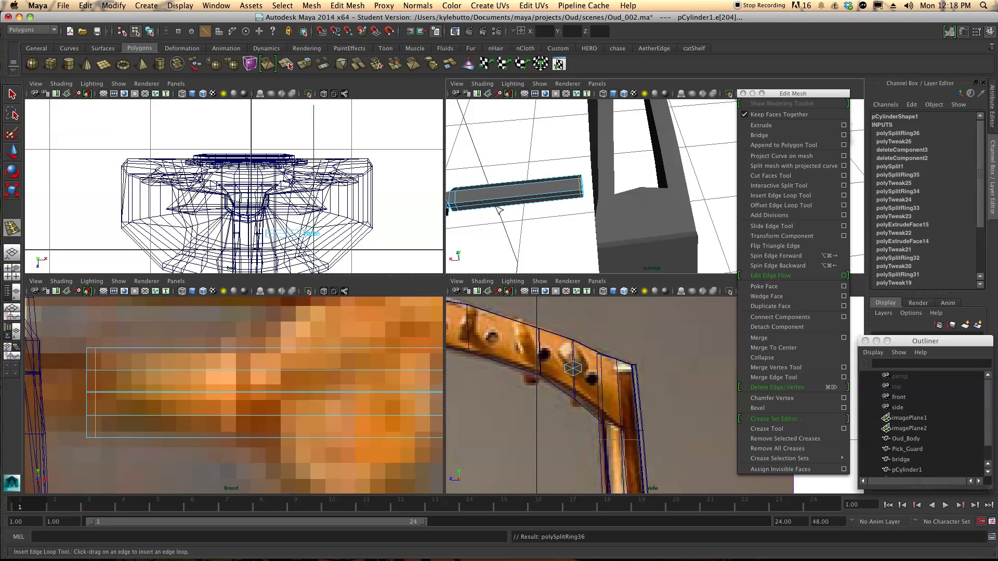
key(q)
right_drag(499, 199, 549, 185)
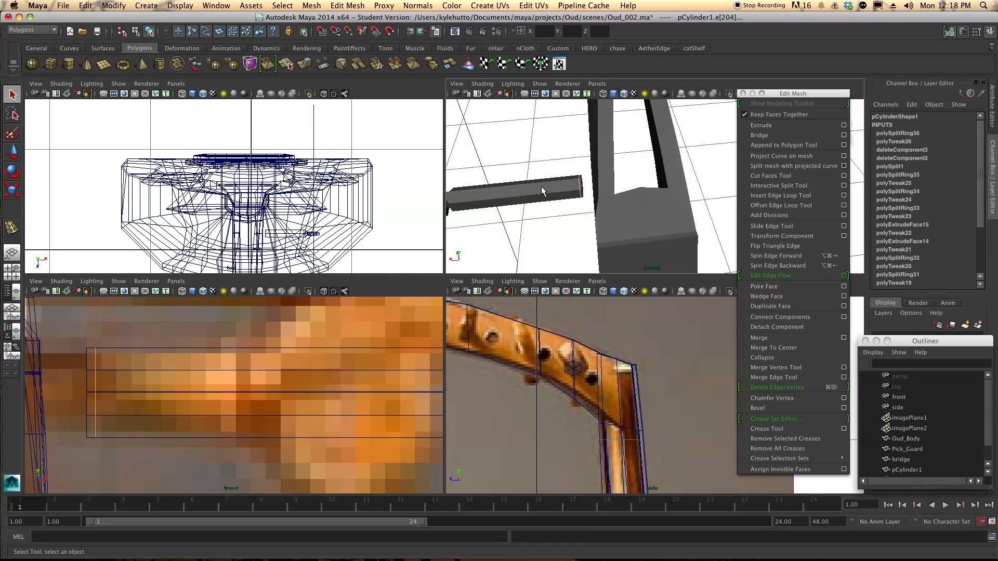
Move the whole peg back along X into the pegbox at Translate X 0.067
click(541, 187)
key(w)
drag(497, 201, 563, 195)
alt+drag(537, 228, 632, 195)
Rename pCylinder1 as TuningPeg_01
drag(914, 343, 182, 278)
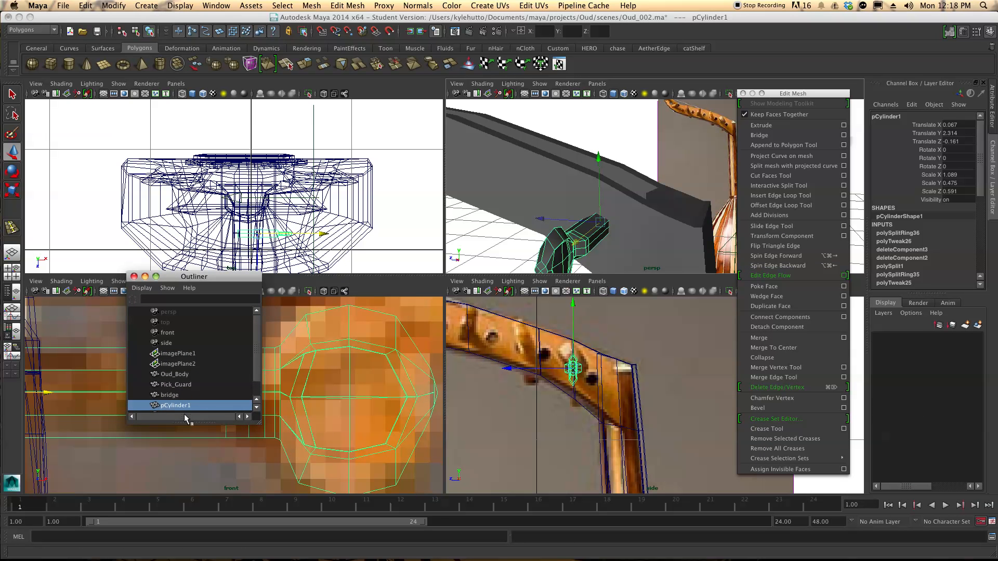
double_click(189, 406)
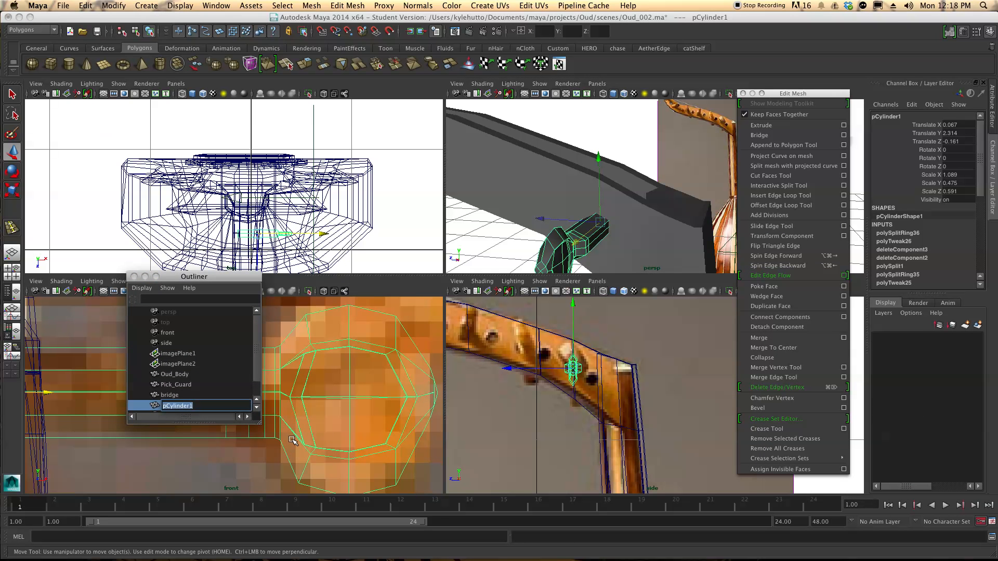
text(eg_01)
key(Return)
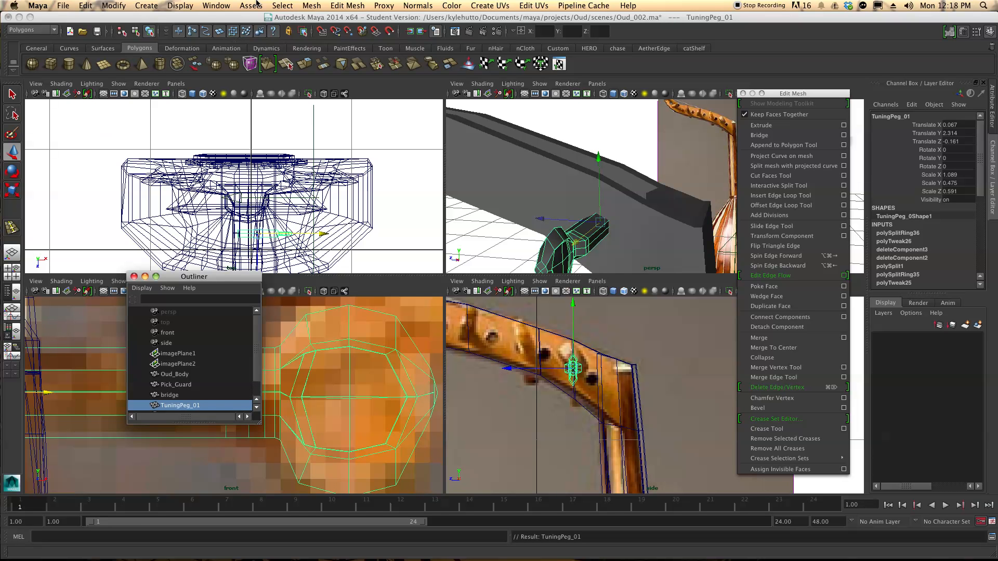
Duplicate TuningPeg_01 and move the copy to the next peg position, at about Y 2.428 and Z 0.058
click(177, 6)
mouse_move(86, 5)
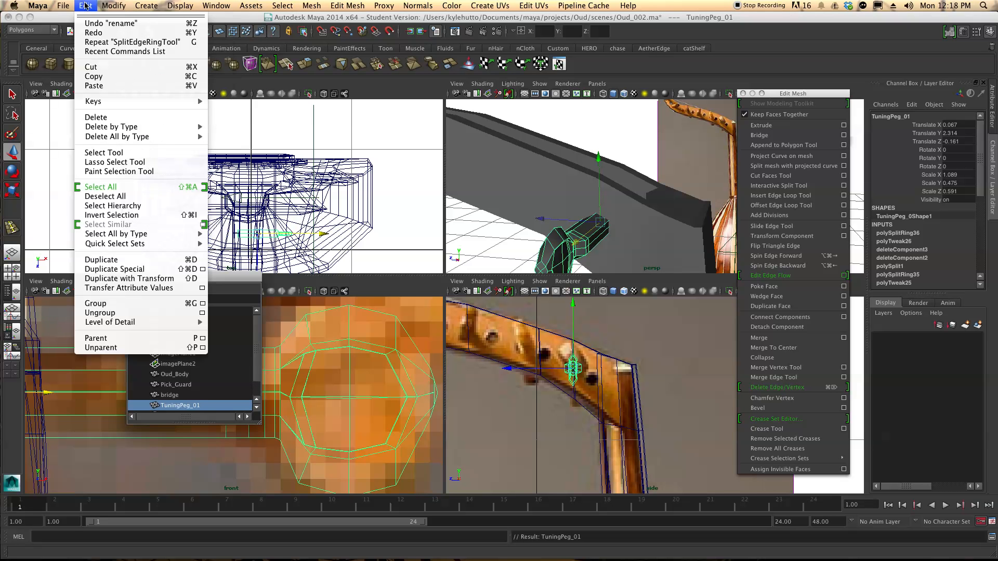
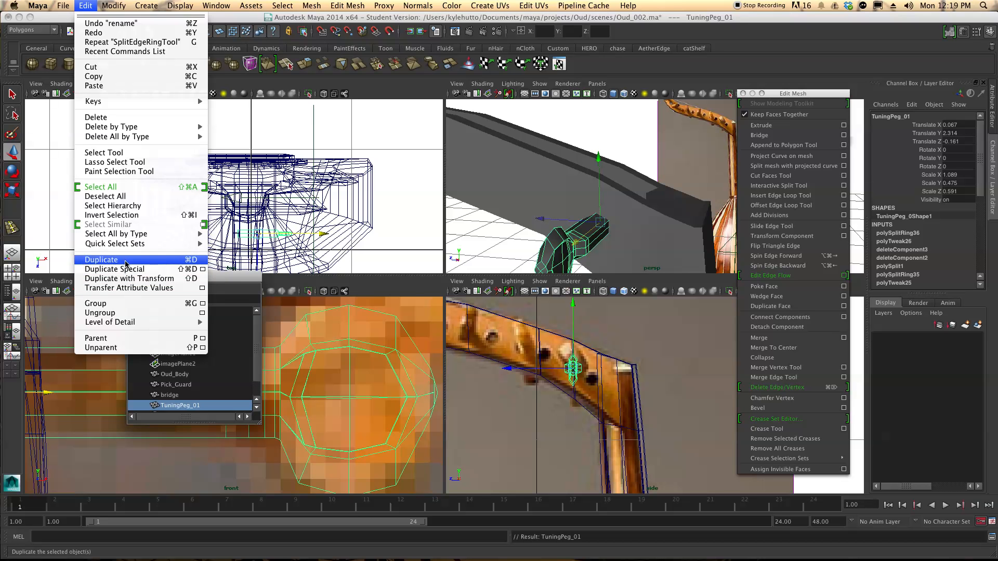
click(126, 263)
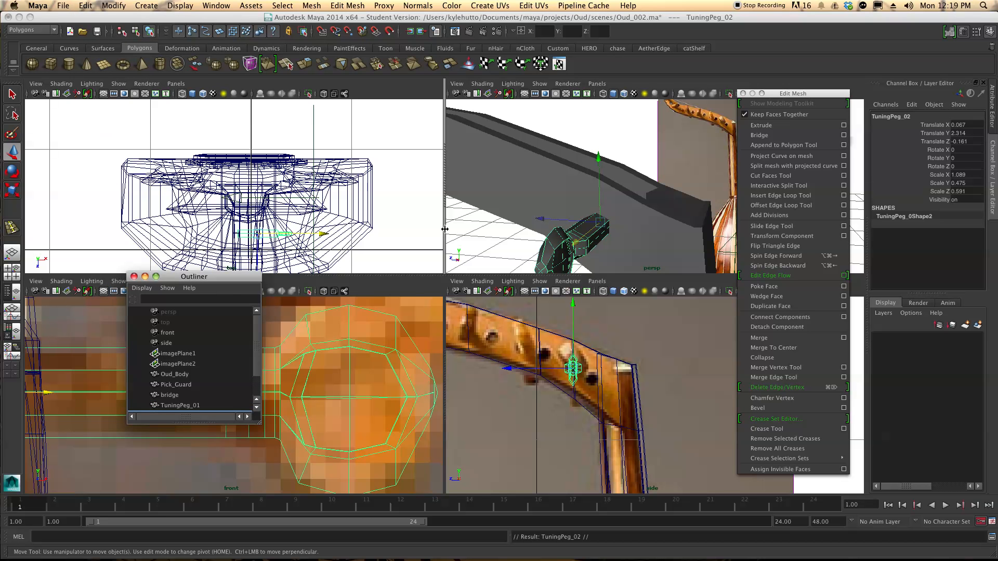
drag(547, 369, 525, 314)
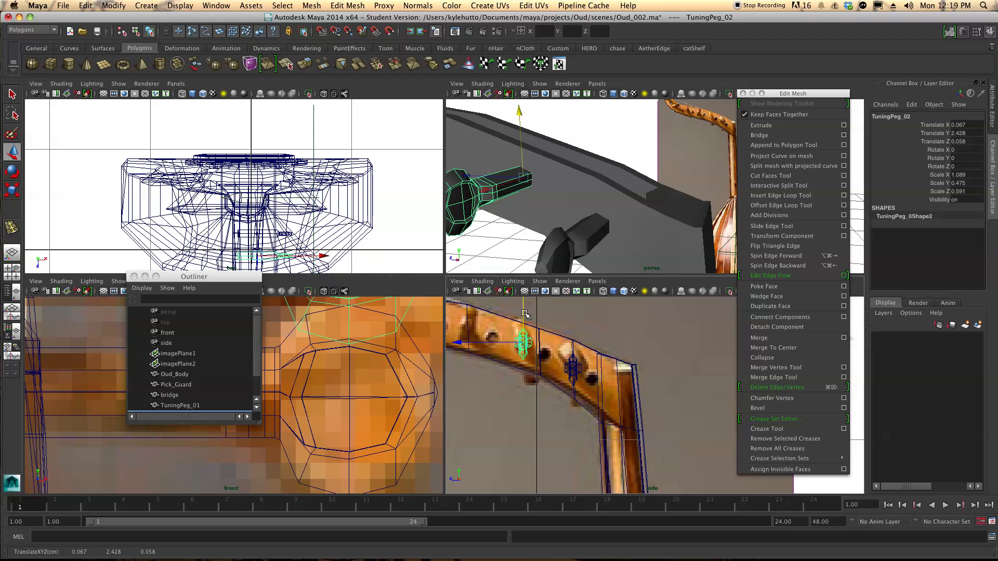
alt+drag(525, 197, 573, 237)
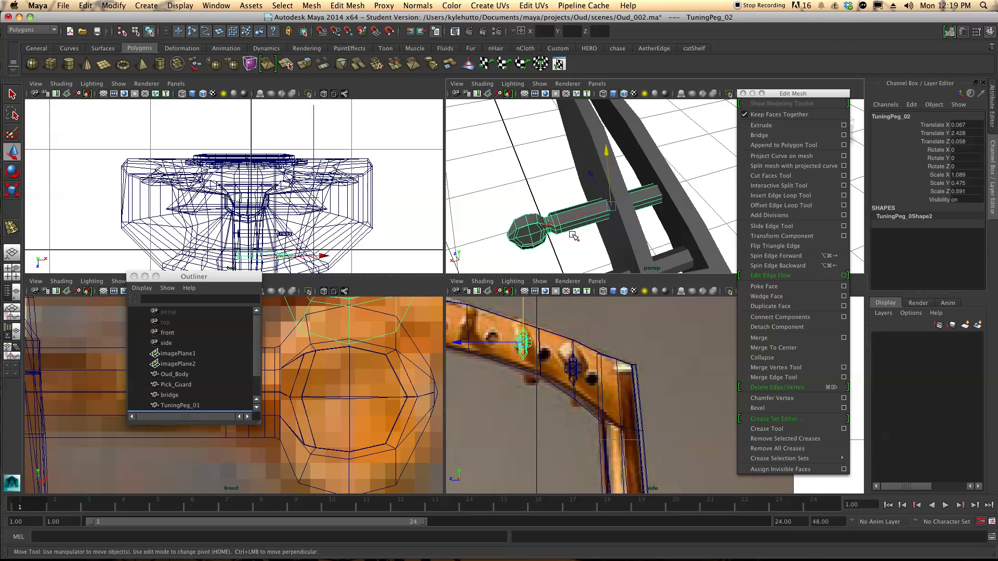
Duplicate the second peg and align the copy with the following peg in the side reference, at about Y 2.506, Z 0.296
key(super+d)
drag(607, 181, 575, 145)
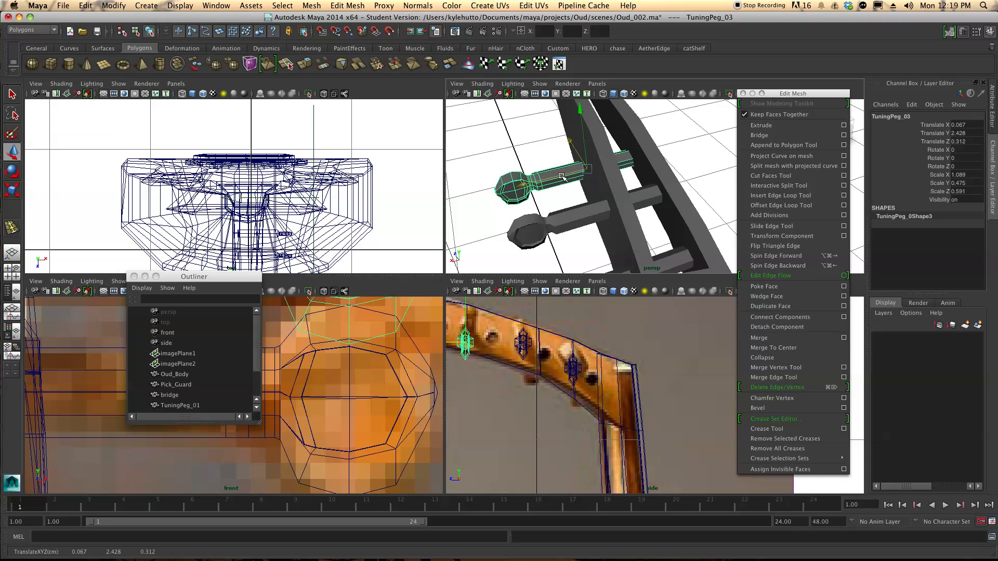
alt+middle_drag(522, 333, 637, 366)
drag(580, 311, 580, 294)
drag(556, 366, 552, 360)
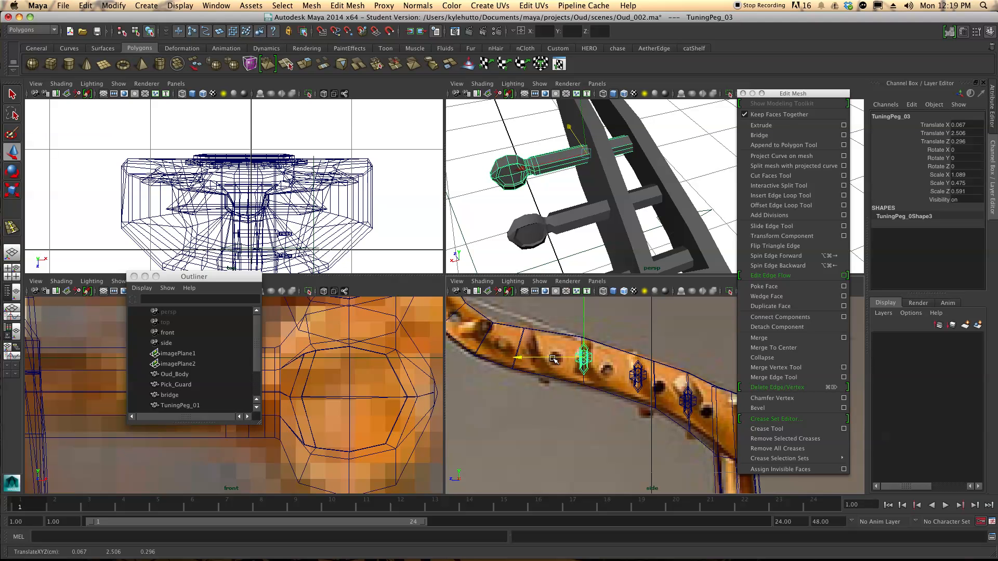
Duplicate the third peg and move the copy further up the pegbox to about Y 2.552, Z 0.536
key(super+d)
drag(553, 359, 529, 325)
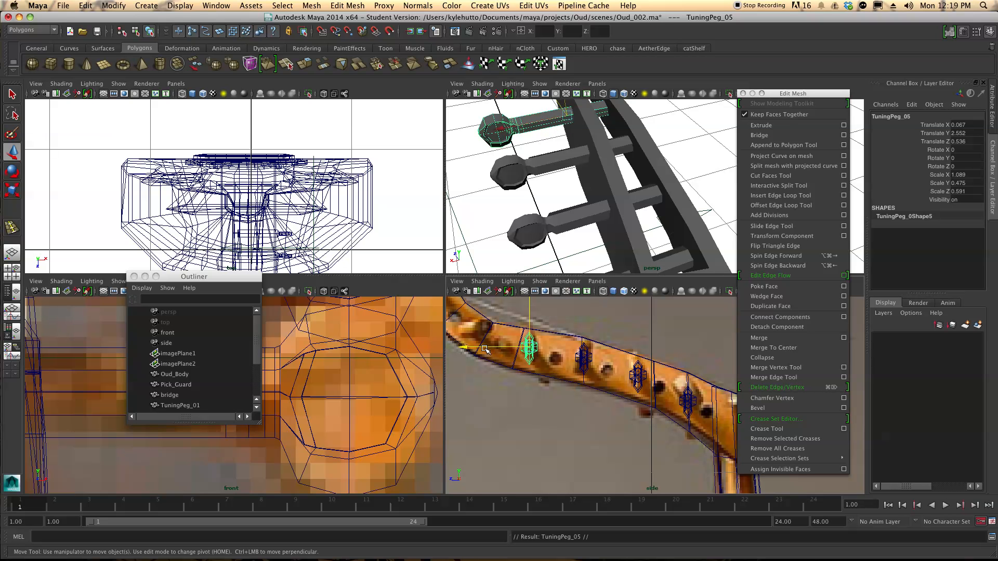
click(460, 346)
click(529, 346)
Place a fifth peg by duplicating the fourth and moving the copy to about Y 2.627, Z 0.776
key(ctrl+d)
drag(523, 348, 477, 308)
alt+middle_drag(563, 186, 573, 212)
alt+drag(573, 212, 551, 169)
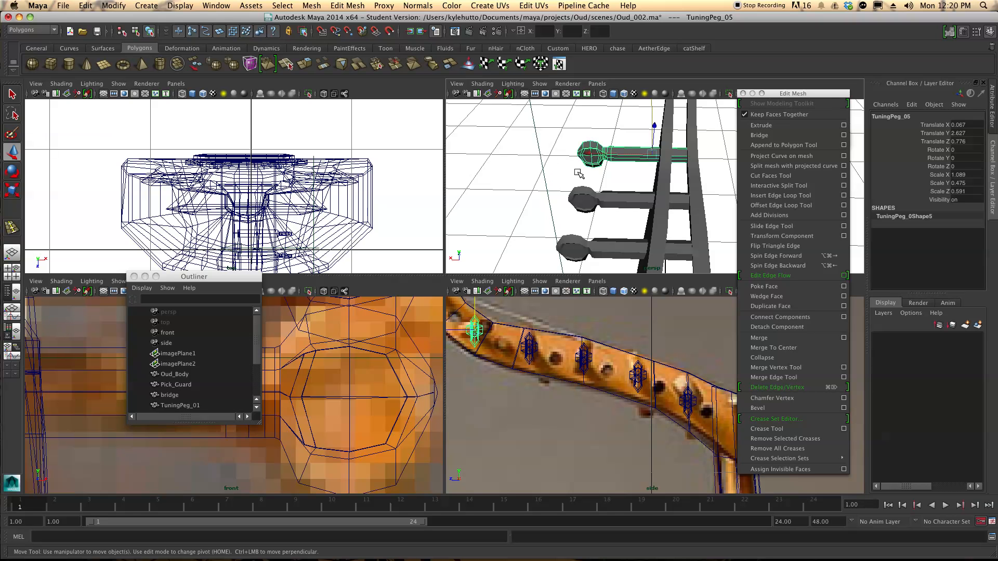
Duplicate the fifth peg and move the copy near the curved end of the pegbox, at about Y 2.794, Z 0.936
key(a)
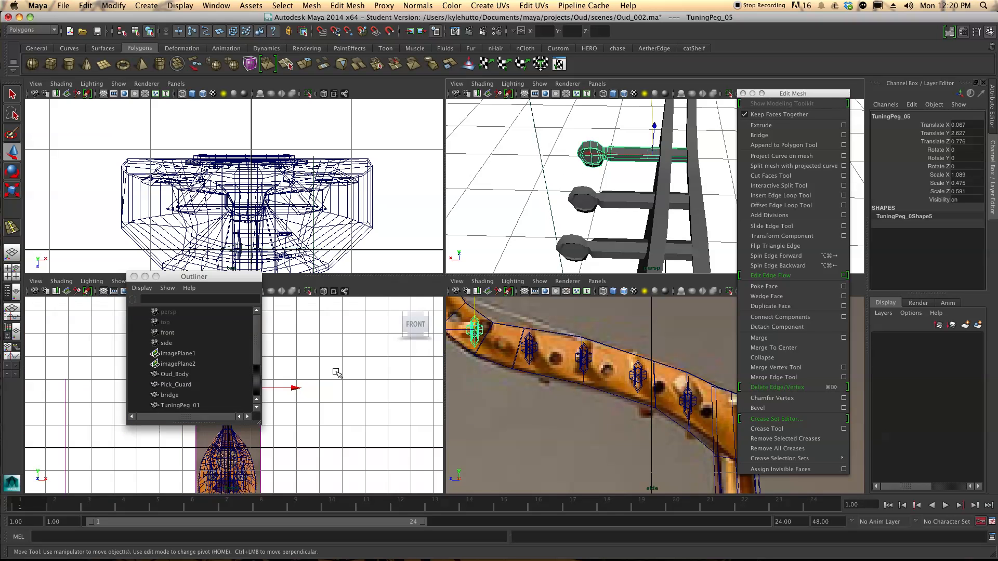
alt+middle_drag(268, 389, 307, 376)
scroll(335, 365, up, 3)
scroll(335, 365, up, 3)
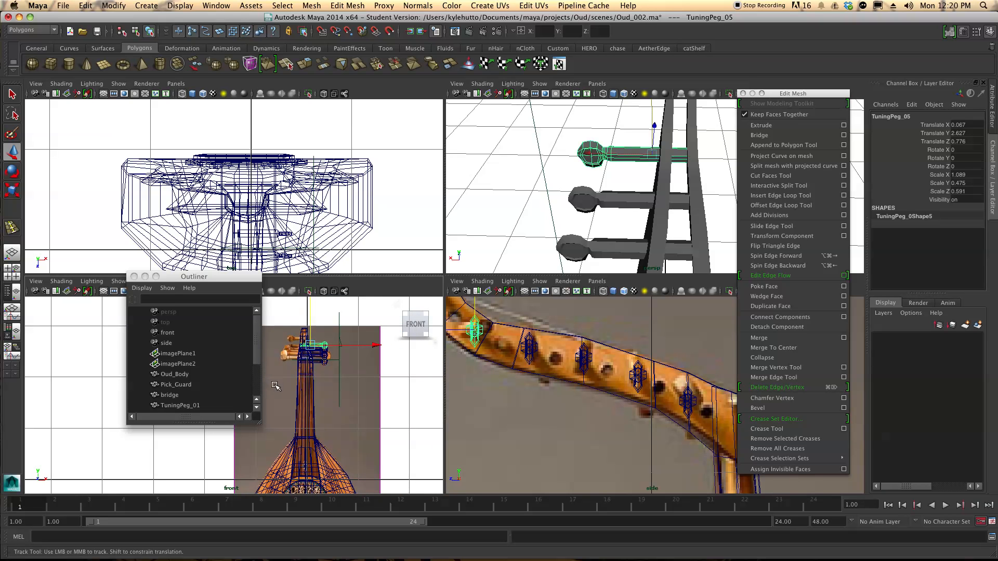
scroll(447, 387, down, 3)
alt+middle_drag(447, 387, 578, 416)
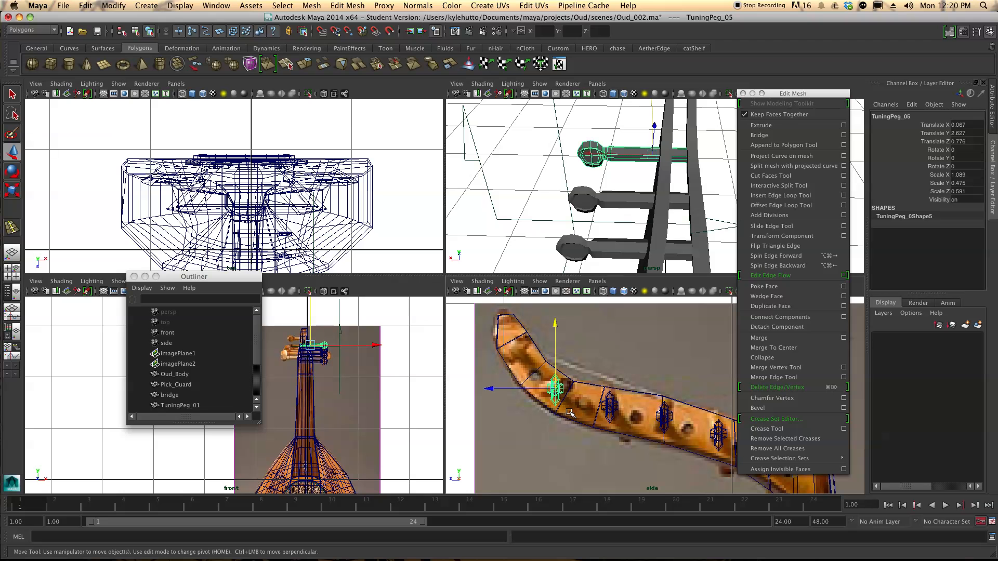
key(super+d)
drag(524, 389, 523, 327)
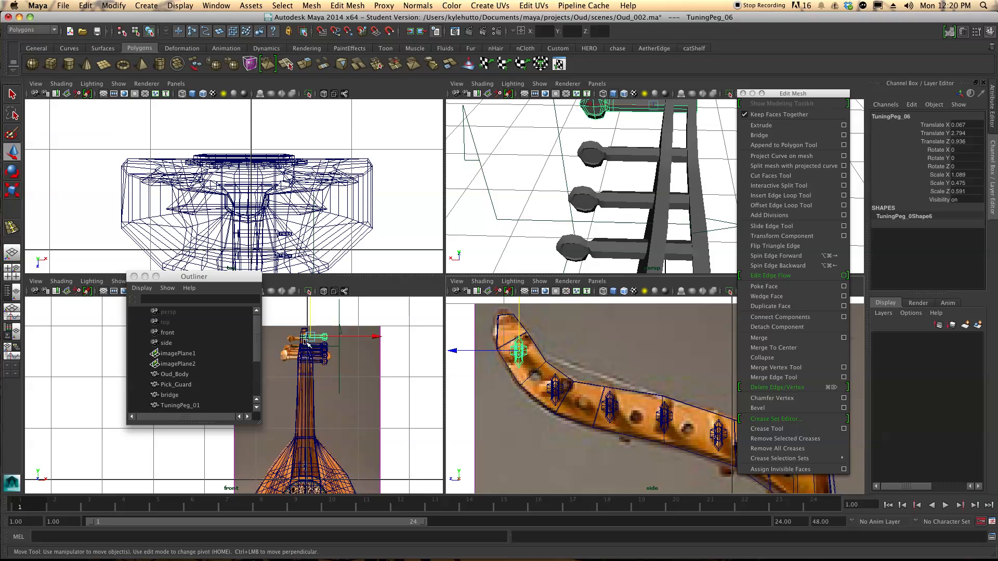
alt+drag(663, 202, 623, 206)
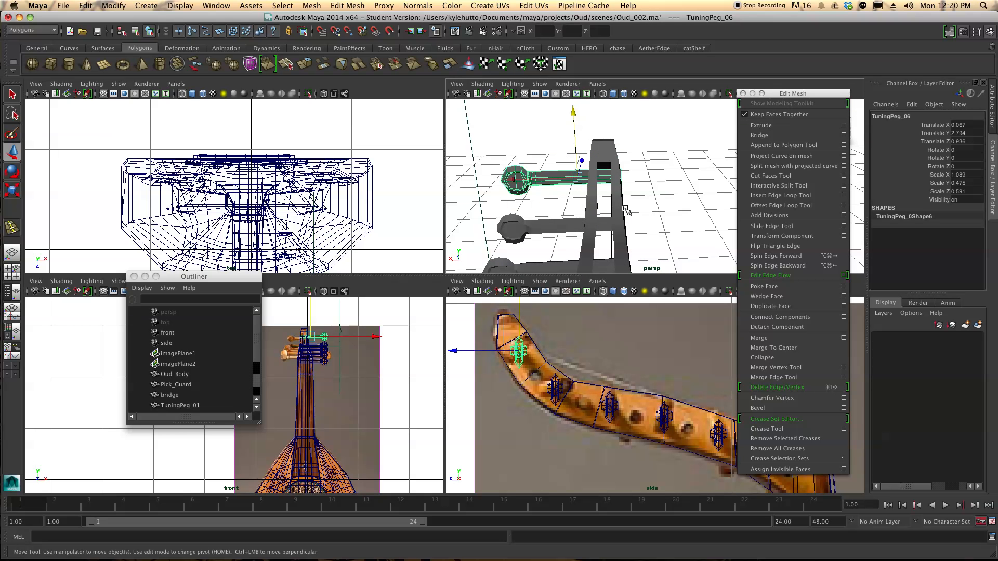
Create a mirrored copy of TuningPeg_06 using Duplicate Special with X scale -1
click(85, 5)
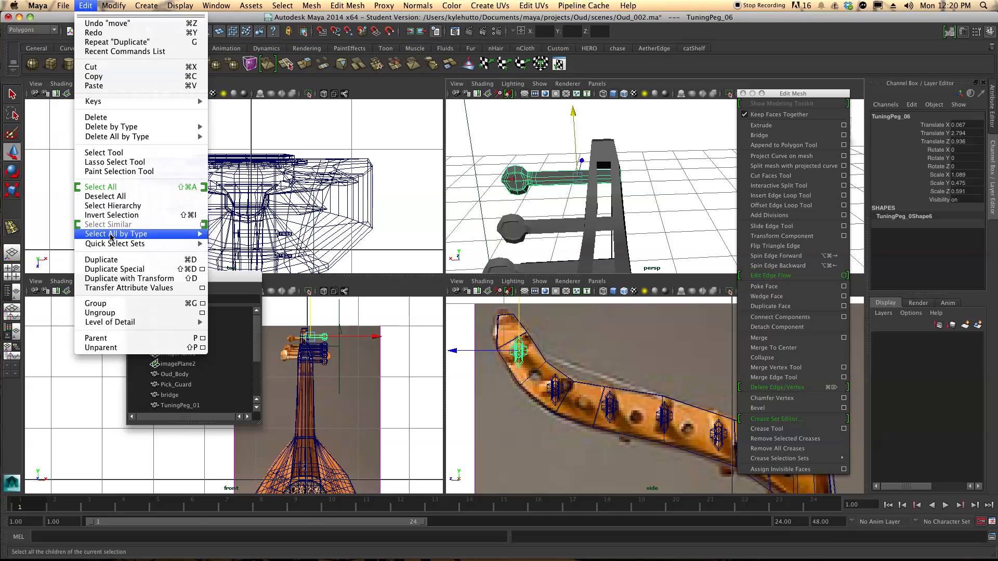
click(202, 269)
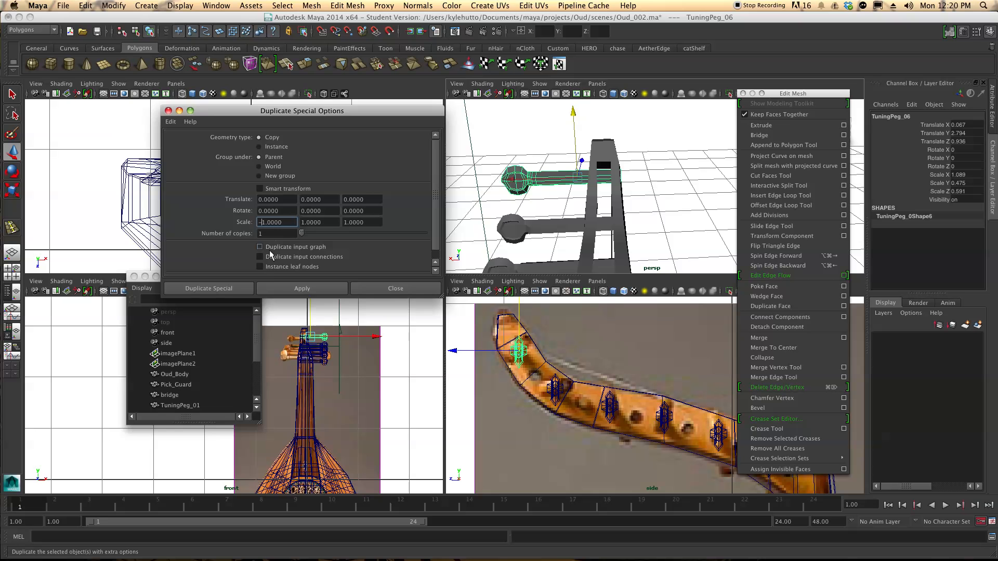
click(230, 289)
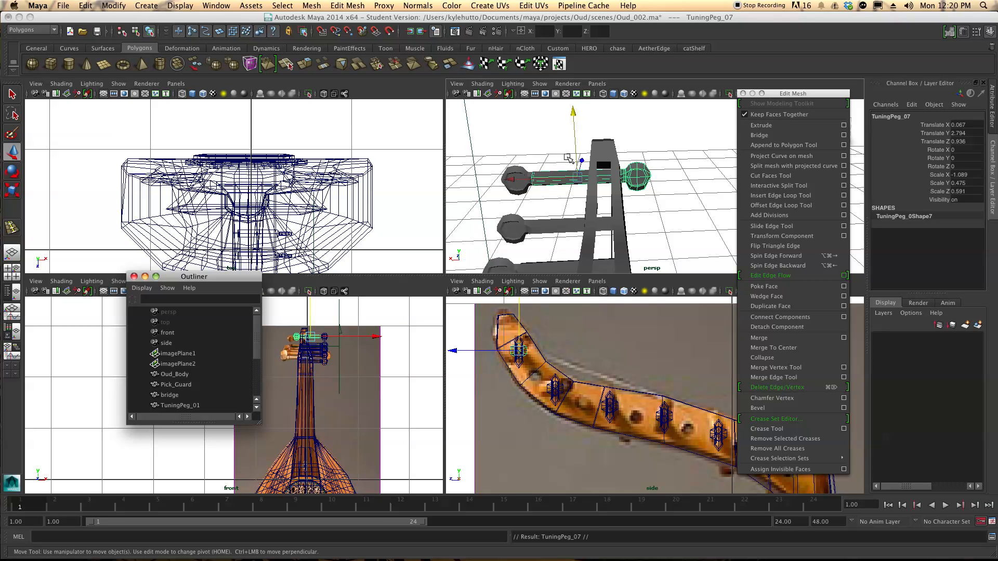
Move the mirrored peg to the opposite side of the pegbox, between the top two pegs at about Y 2.677, Z 0.867
drag(517, 180, 582, 178)
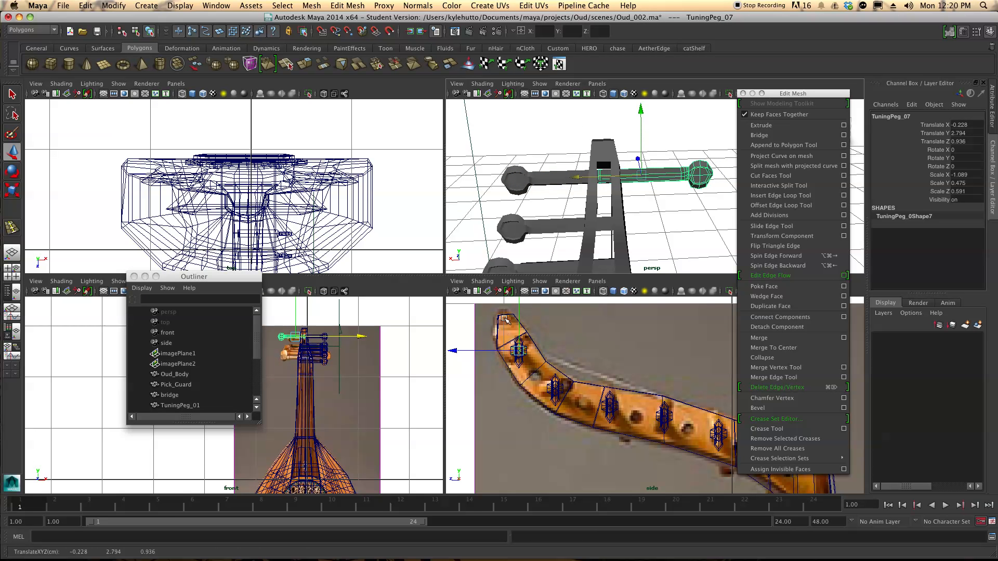
drag(520, 353, 536, 379)
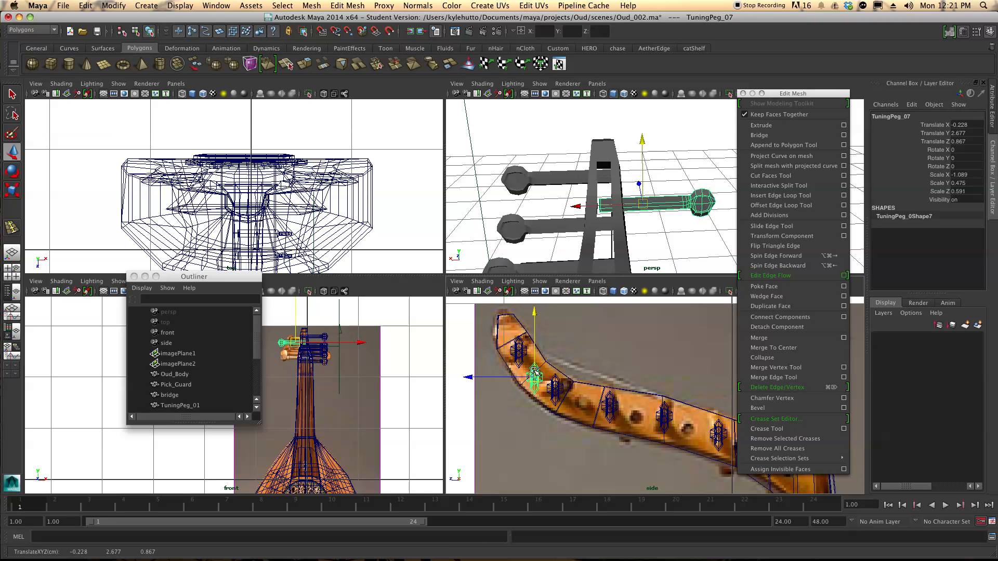
drag(595, 206, 589, 208)
Add two copies of the mirrored peg between the existing ones, at about Y 2.569, Z 0.65 and Y 2.506, Z 0.419
key(super+d)
drag(538, 379, 639, 419)
key(ctrl+d)
alt+middle_drag(668, 399, 566, 343)
Duplicate three more mirrored pegs down to the pegbox's lower end, including positions at about Y 2.451, Z 0.186 and Y 2.374, Z -0.047
key(ctrl+d)
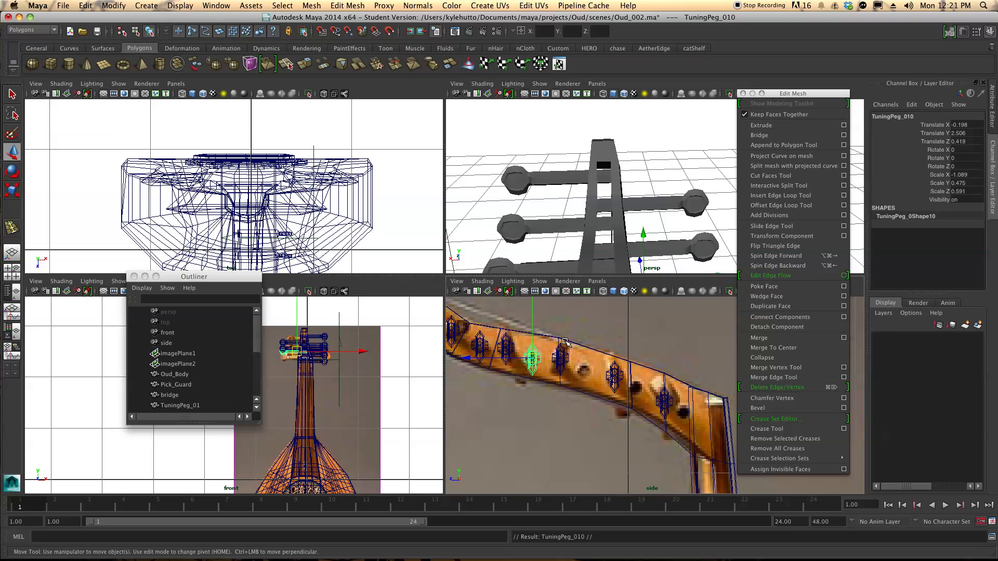
drag(532, 360, 685, 414)
key(ctrl+d)
key(ctrl+d)
Adjust TuningPeg_011 along X so its shaft spans the pegbox walls
alt+middle_drag(639, 209, 617, 86)
alt+middle_drag(620, 208, 628, 83)
alt+drag(611, 129, 600, 218)
click(599, 123)
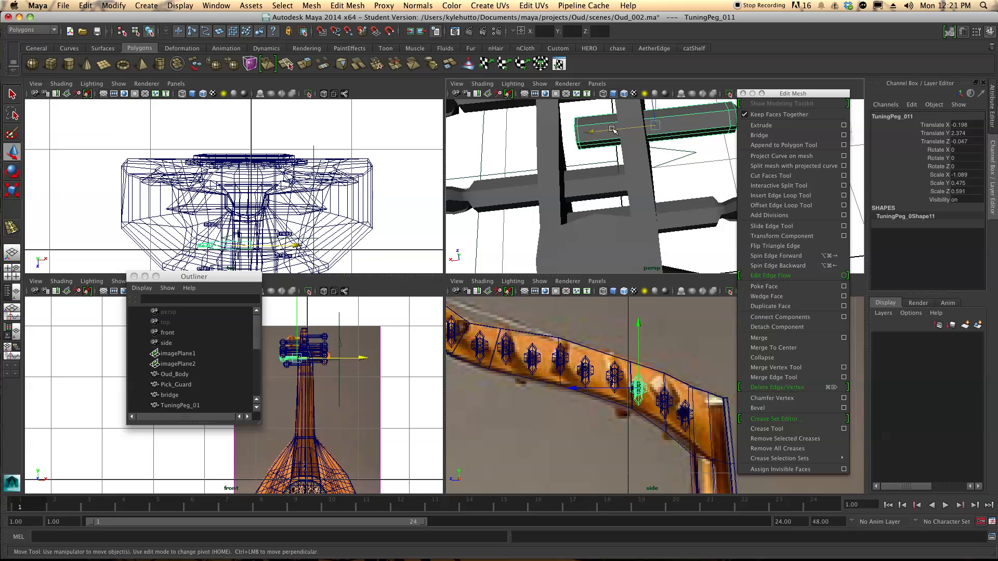
alt+middle_drag(599, 123, 612, 177)
click(602, 123)
drag(612, 177, 595, 177)
Slide TuningPeg_09 along X to about -0.186 and TuningPeg_08 to about -0.191
alt+middle_drag(646, 138, 654, 197)
click(650, 150)
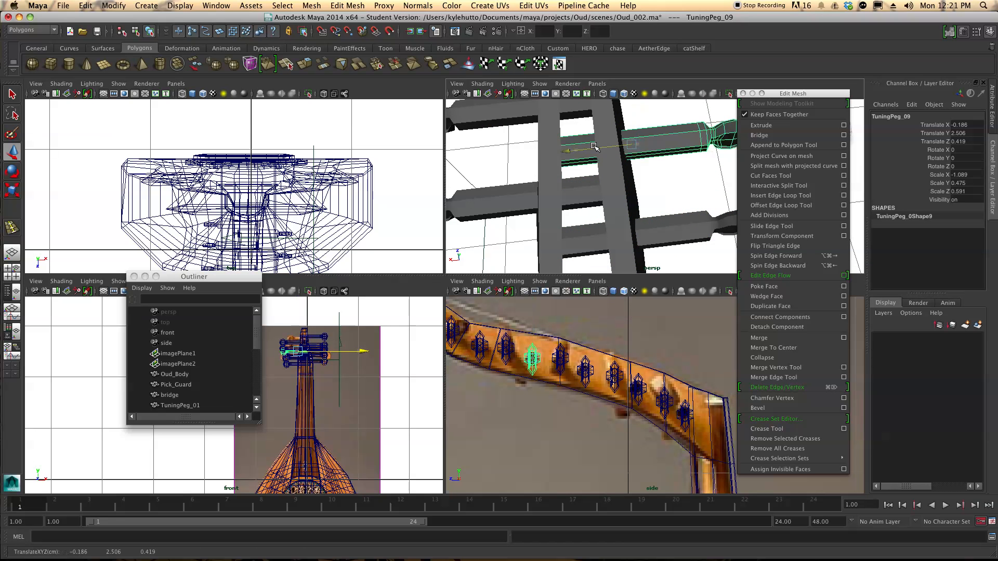
alt+drag(651, 149, 623, 222)
click(588, 176)
alt+drag(587, 176, 674, 172)
drag(554, 164, 552, 164)
drag(613, 144, 602, 200)
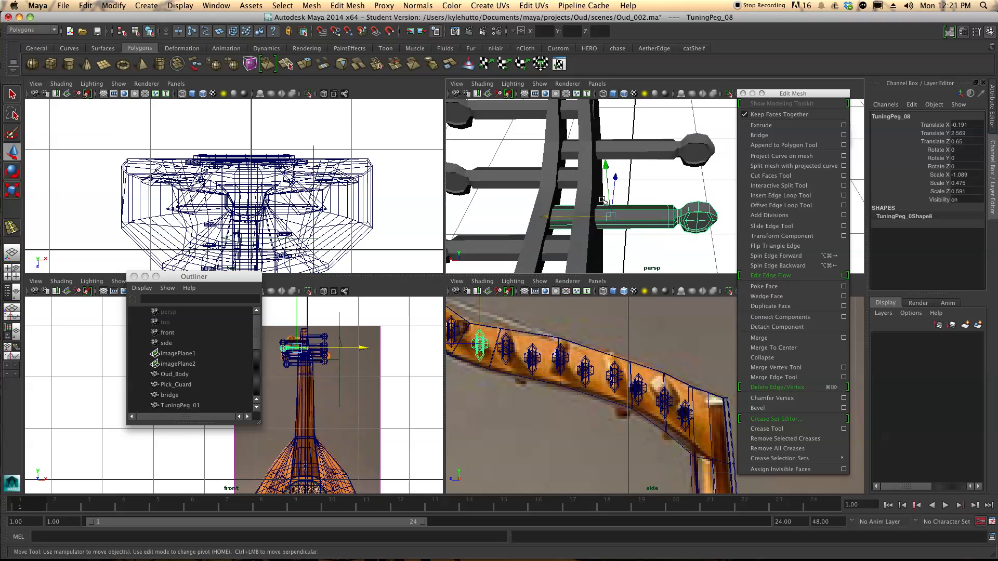
Slide TuningPeg_07 along X into the pegbox to about -0.164
click(633, 154)
alt+drag(634, 154, 518, 159)
alt+middle_drag(666, 160, 566, 191)
drag(698, 222, 698, 222)
alt+drag(778, 219, 605, 254)
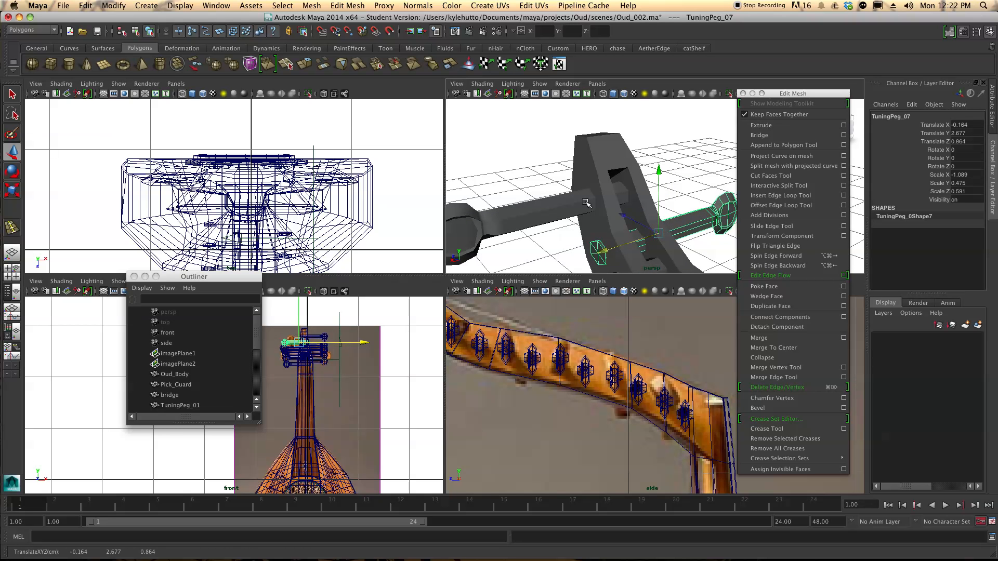
Slide the topmost unmirrored peg further into the pegbox along X
click(586, 203)
mouse_move(615, 205)
alt+mouse_down()
mouse_move(585, 190)
mouse_move(623, 184)
mouse_move(602, 203)
alt+mouse_up()
click(604, 203)
drag(534, 195, 593, 210)
Slide TuningPeg_04 inward along X to about 0.043
click(653, 232)
click(577, 208)
drag(483, 168, 494, 172)
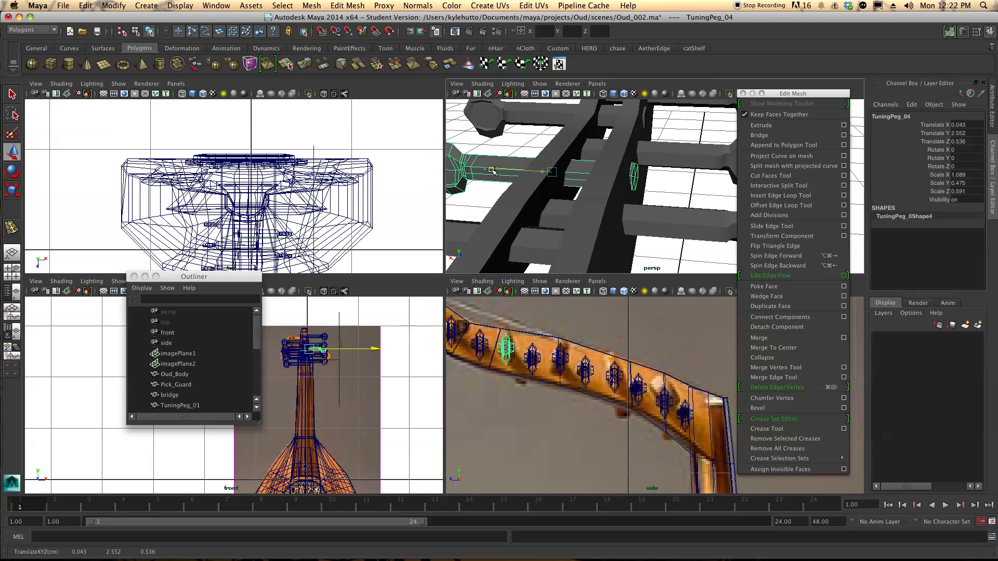
Push TuningPeg_09 deeper into the pegbox along X, to about -0.13
click(641, 222)
alt+drag(641, 222, 596, 219)
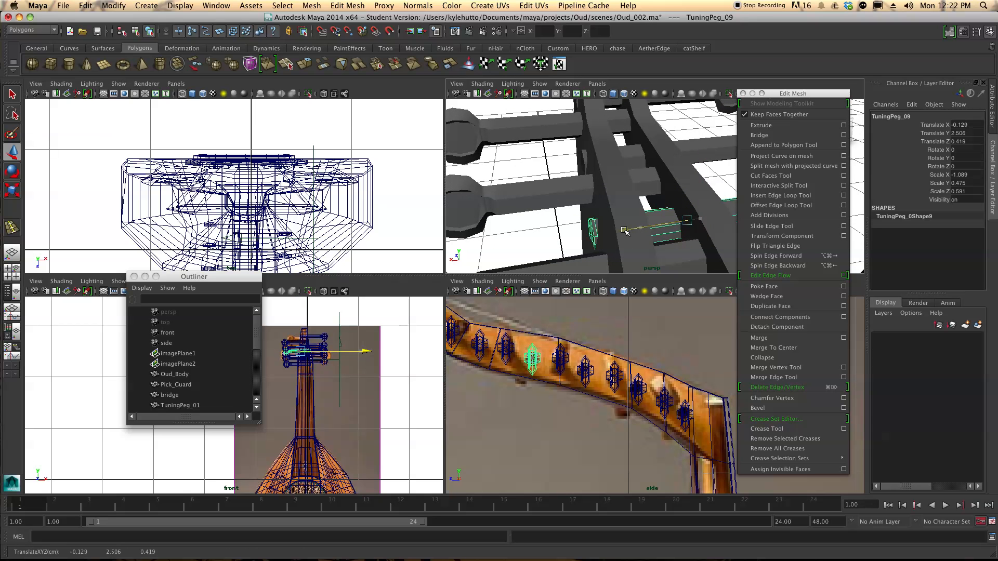
drag(624, 230, 637, 205)
Slide TuningPeg_03 inward along X to about 0.033
click(563, 200)
alt+drag(563, 201, 561, 228)
alt+drag(618, 201, 538, 184)
drag(472, 170, 481, 173)
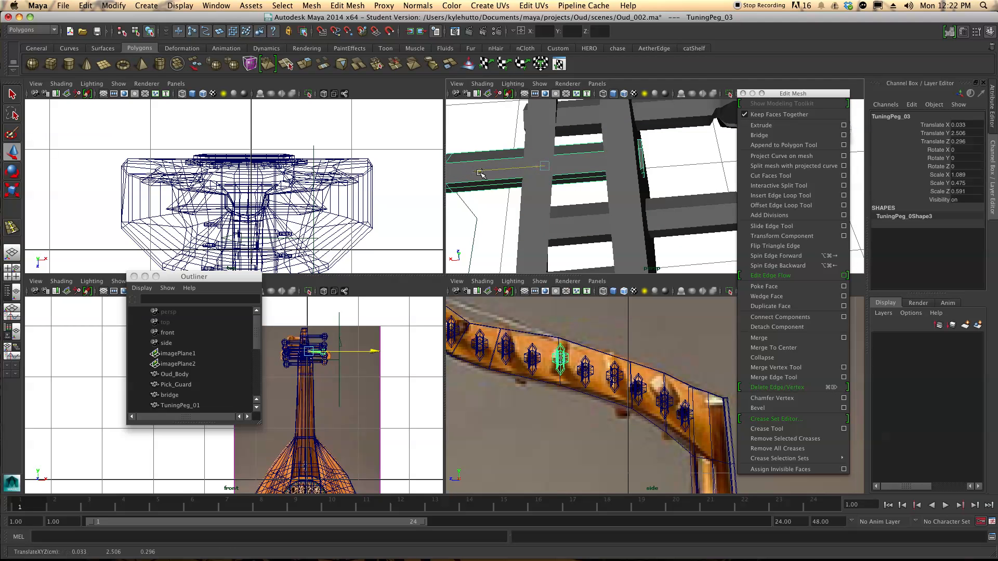
Slide TuningPeg_010 along X to about -0.109 and TuningPeg_02 to about 0.025 so both seat in the pegbox walls
click(636, 217)
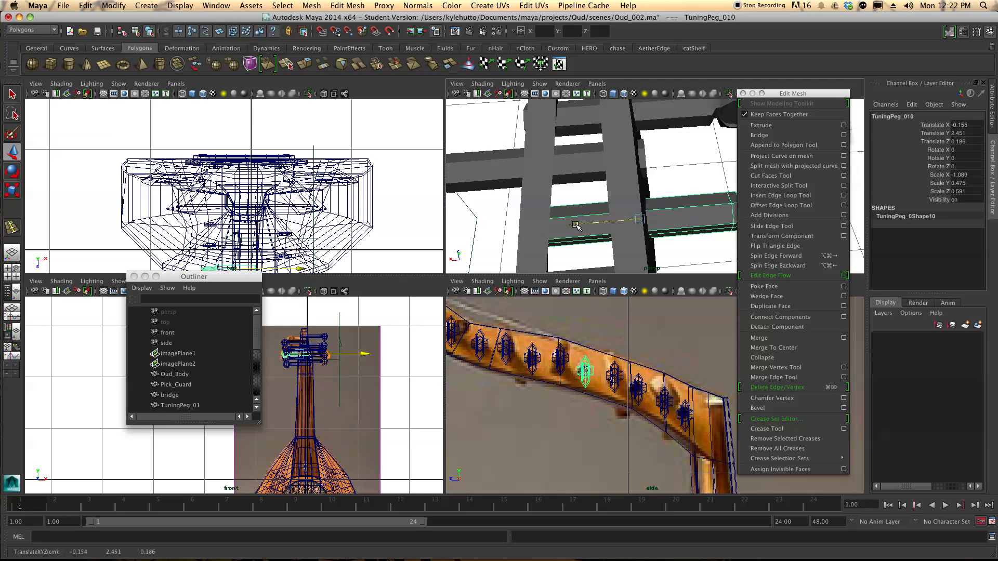
drag(562, 226, 554, 227)
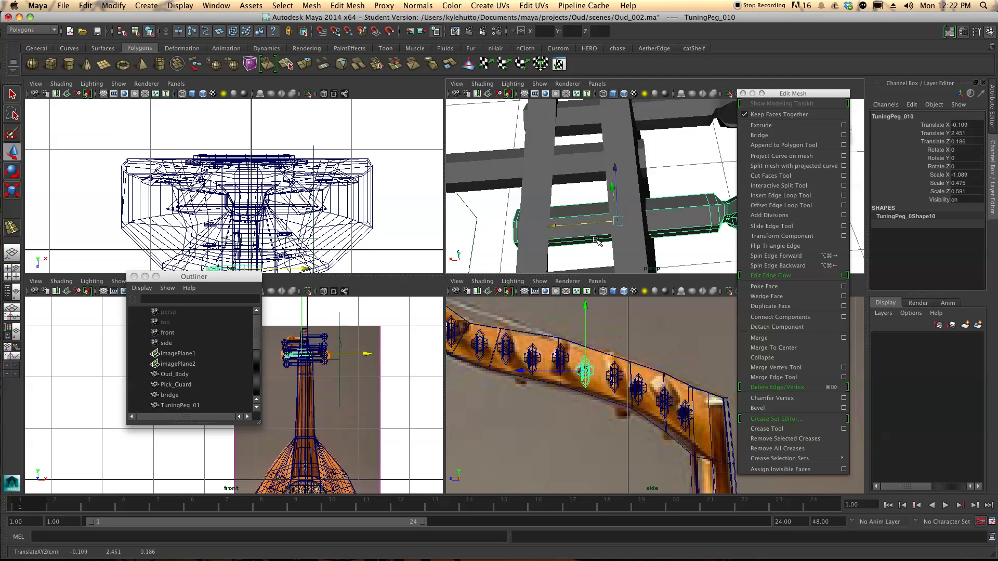
alt+middle_drag(596, 241, 568, 228)
click(569, 229)
drag(495, 233, 517, 229)
Slide TuningPeg_011 along X within the pegbox and move TuningPeg_01 along X to about 0.016
alt+middle_drag(517, 230, 565, 195)
click(632, 216)
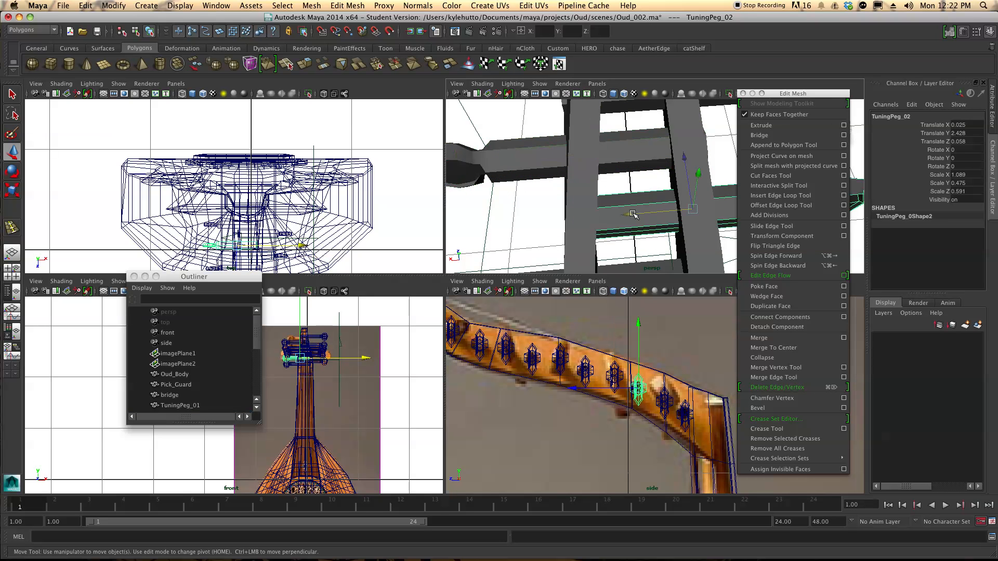
drag(623, 215, 607, 215)
alt+middle_drag(623, 227, 564, 204)
click(626, 205)
drag(472, 208, 637, 168)
Reposition and enlarge the Outliner so that all twelve tuning pegs are listed
alt+right_drag(649, 167, 614, 172)
alt+drag(623, 162, 473, 140)
drag(250, 422, 181, 429)
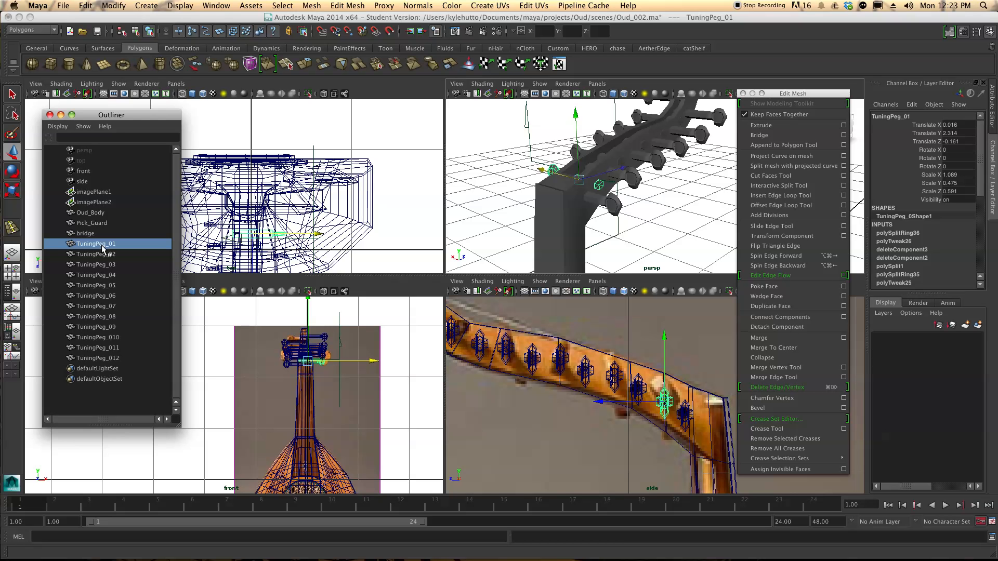
Rotate TuningPeg_02 and TuningPeg_010 about X to different angles so the peg heads vary
alt+drag(598, 182, 670, 200)
click(603, 192)
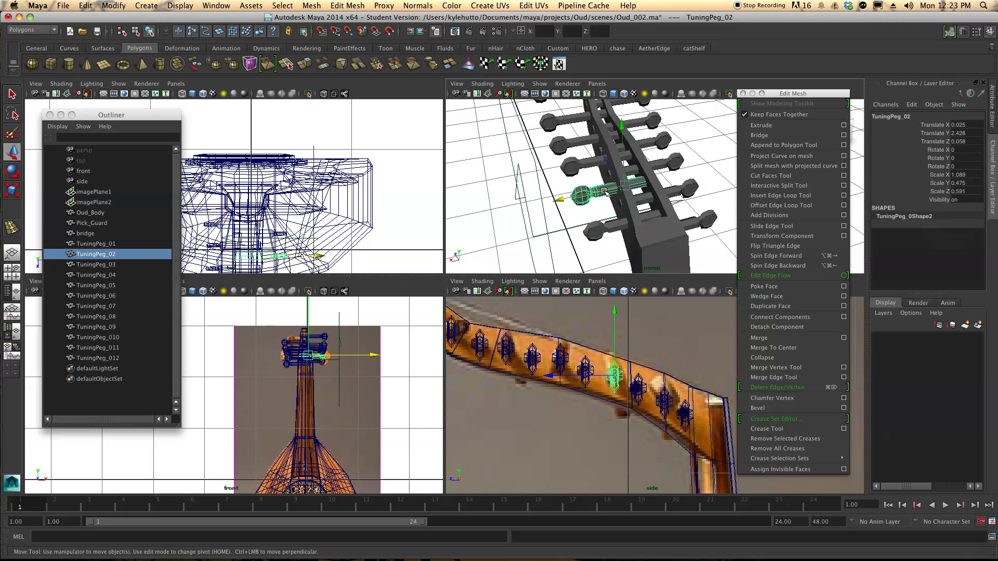
key(e)
drag(661, 201, 650, 151)
click(716, 234)
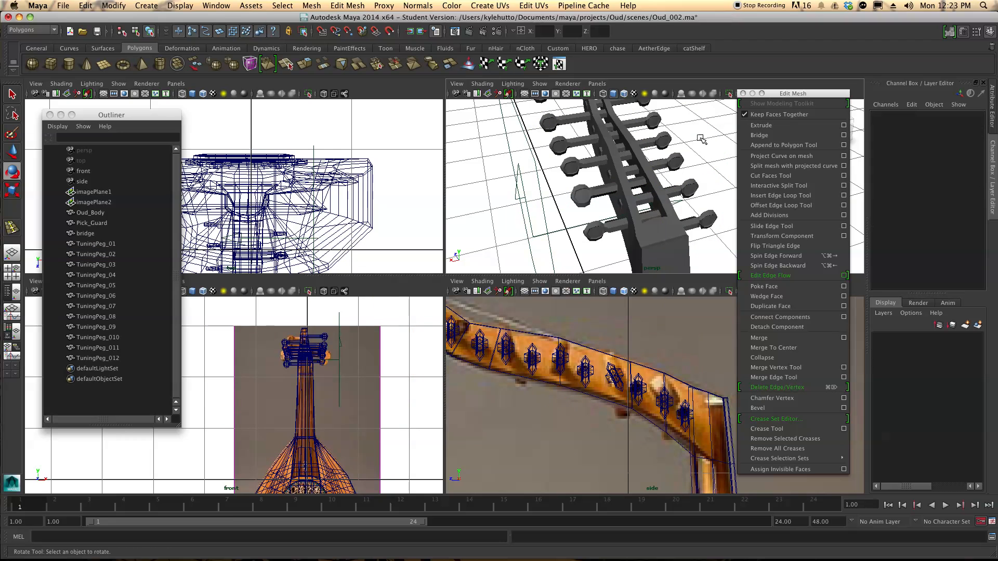
click(664, 164)
drag(671, 151, 525, 210)
Rotate TuningPeg_06 at the end of the pegbox about X to about -77
click(546, 151)
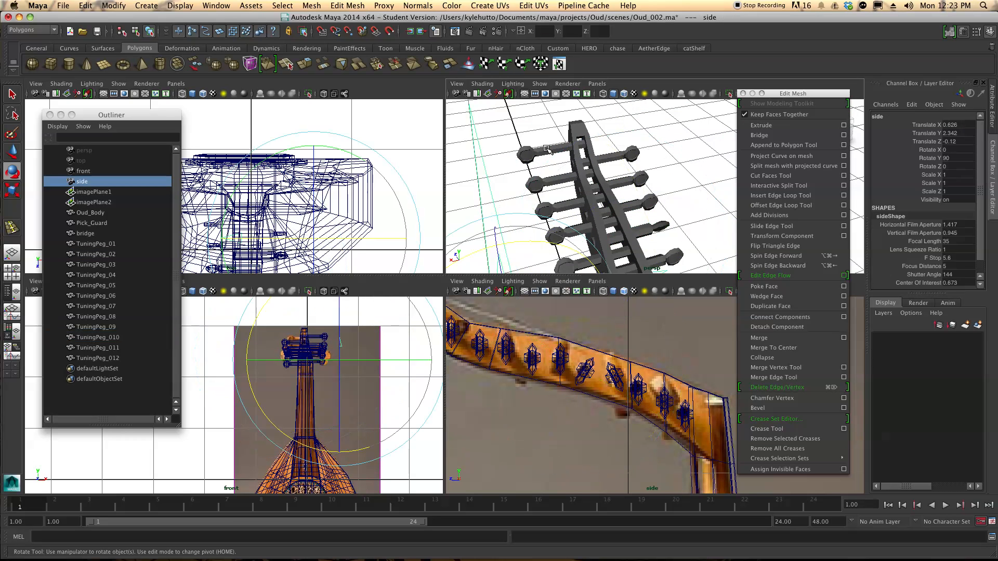
click(573, 150)
drag(574, 150, 466, 229)
click(466, 229)
Rotate TuningPeg_07, the mirrored peg nearest the pegbox tip, about the X axis
click(632, 152)
drag(623, 153, 622, 187)
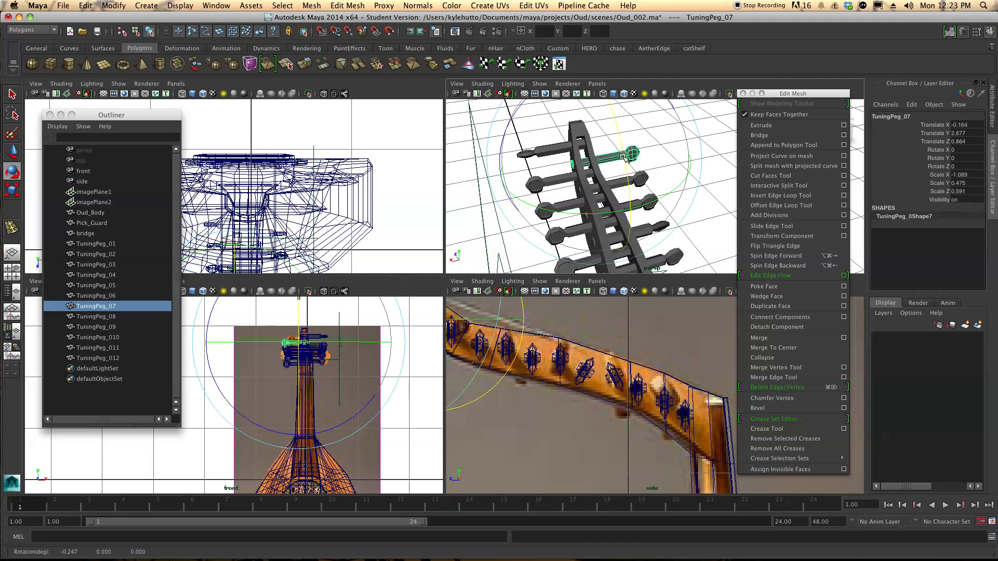
click(484, 204)
Rotate TuningPeg_04 slightly about X and TuningPeg_08 to about -38.8 on the same axis
click(560, 206)
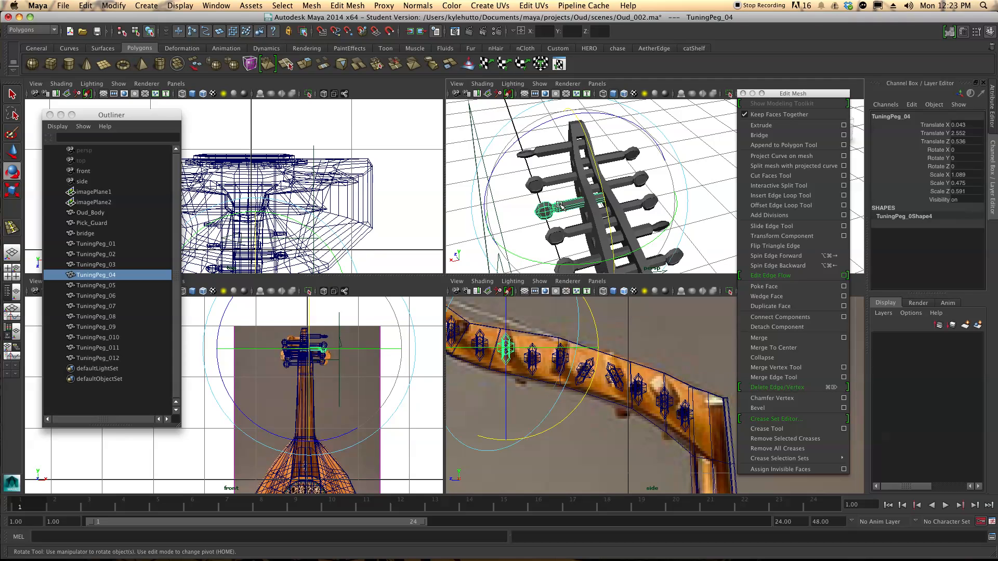
click(533, 209)
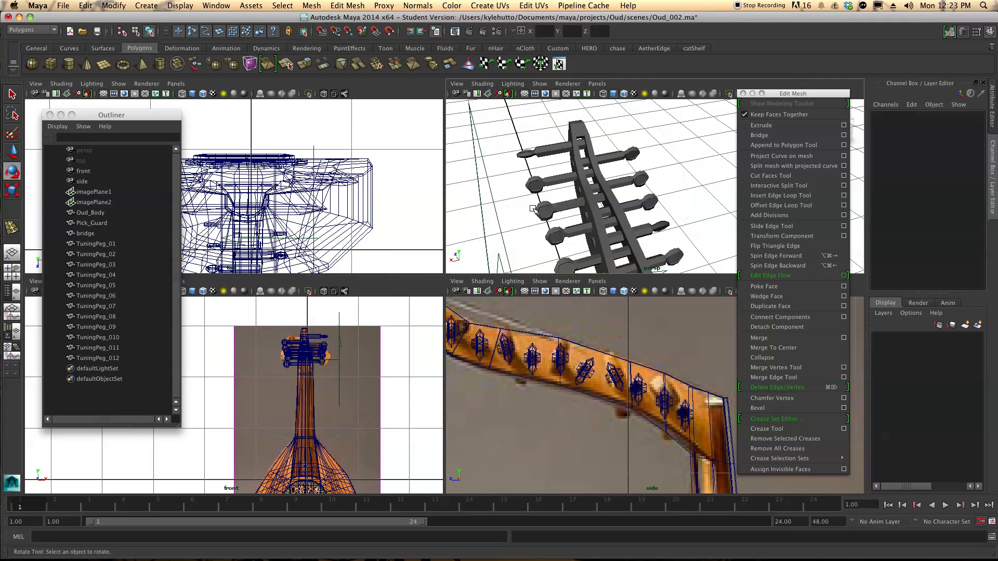
click(635, 179)
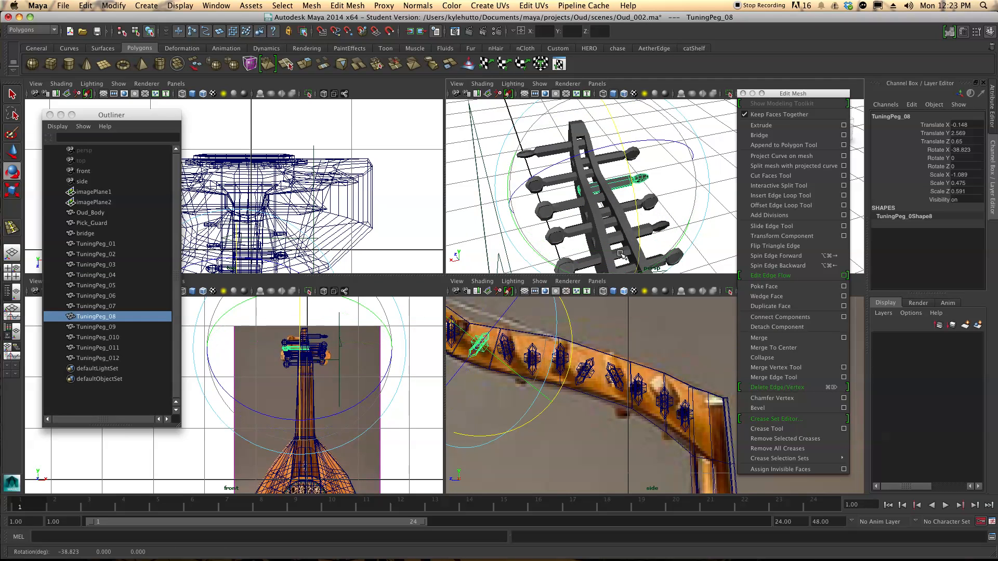
click(475, 220)
Rotate TuningPeg_01 about X to about 6.2
alt+drag(477, 219, 541, 184)
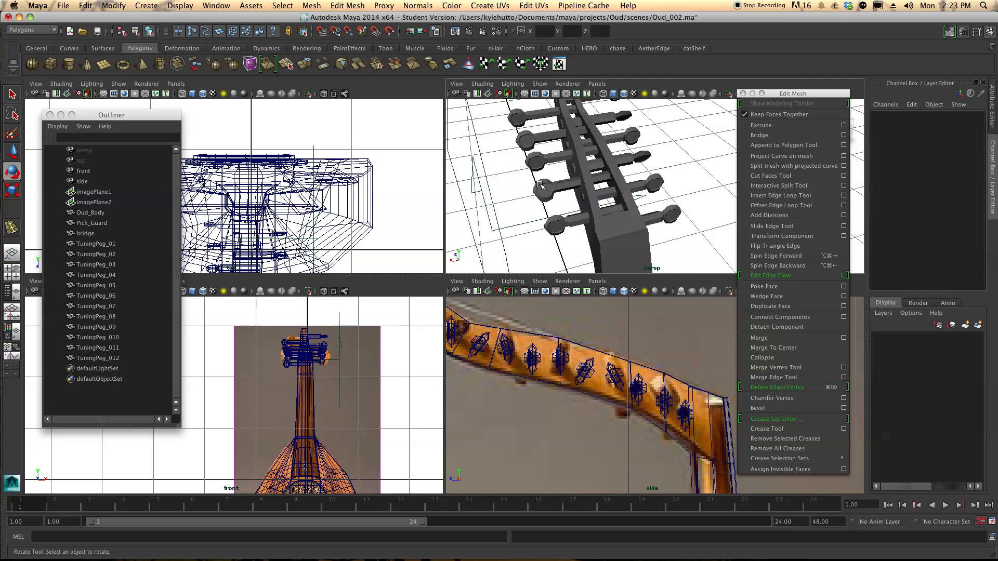
click(567, 215)
drag(624, 195, 497, 232)
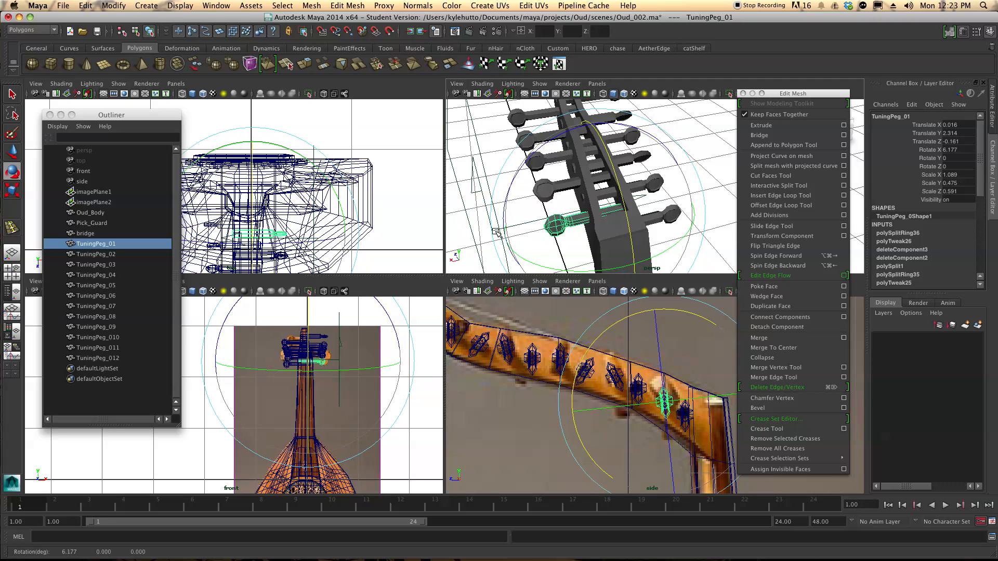
click(467, 235)
Rotate TuningPeg_012 about X to about 13.7 and slide it along X to about -0.083
click(669, 213)
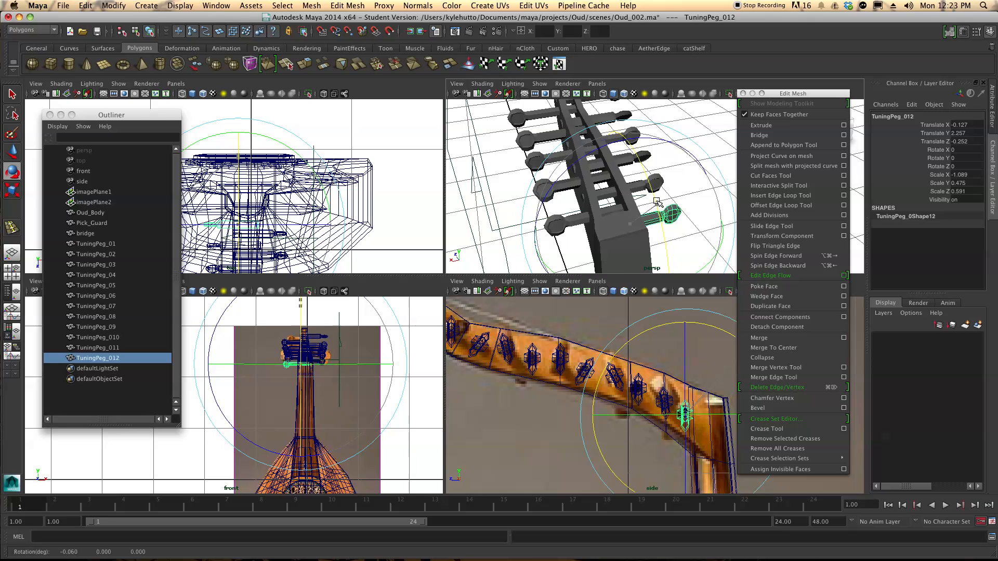
alt+drag(573, 234, 640, 196)
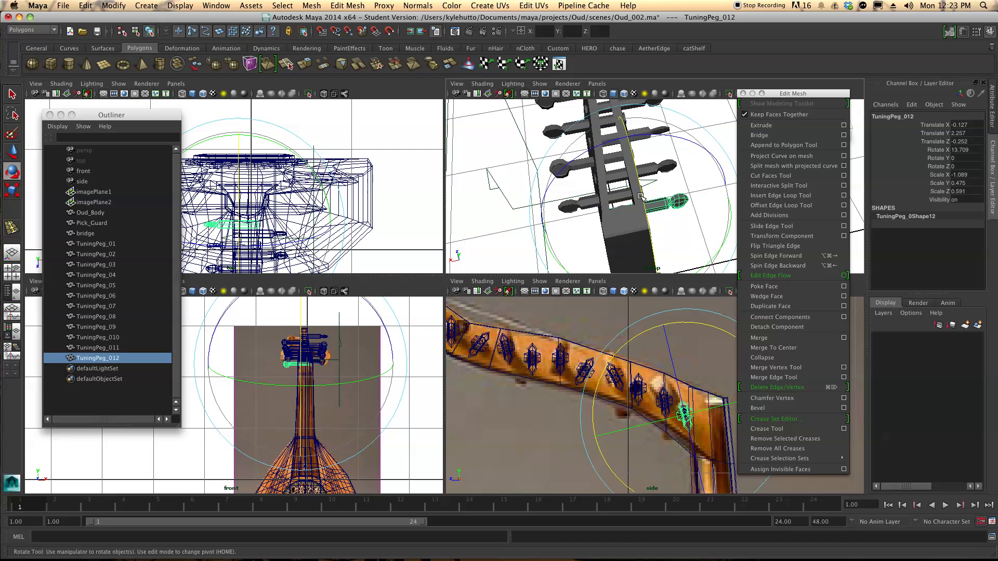
key(w)
drag(574, 225, 667, 265)
alt+drag(613, 230, 466, 206)
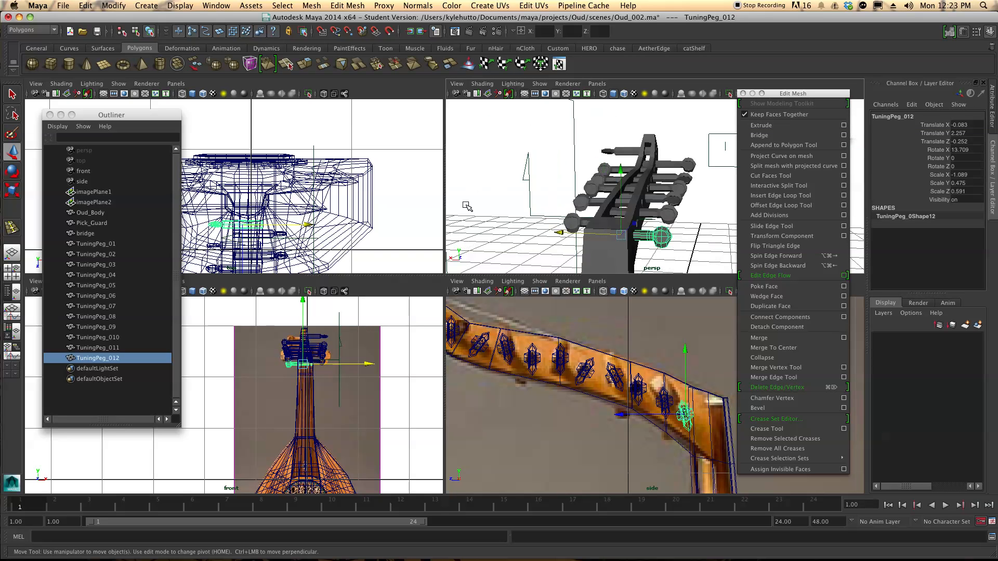
Group TuningPeg_01 through TuningPeg_012 and name the group TuningPegs
click(92, 244)
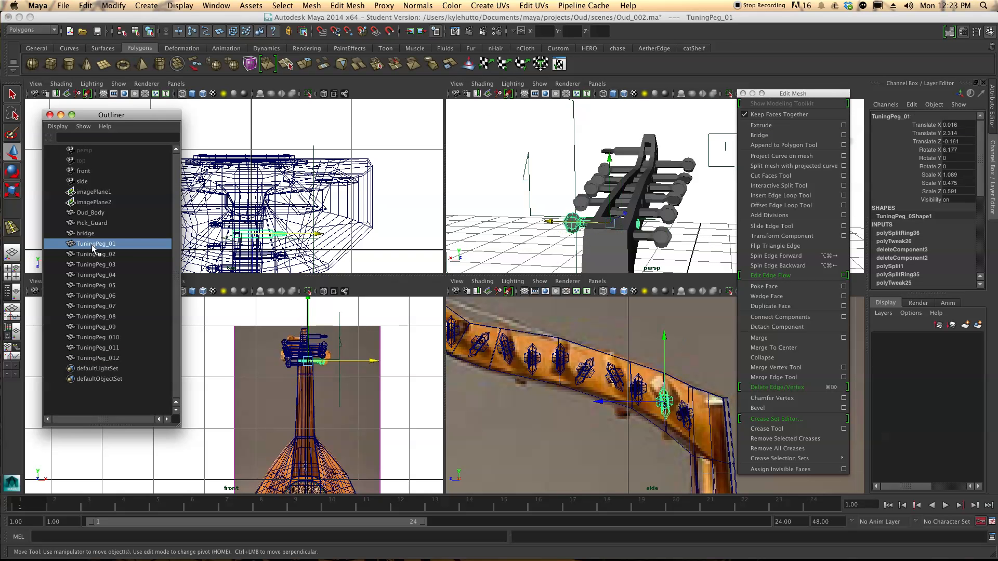
shift+click(102, 358)
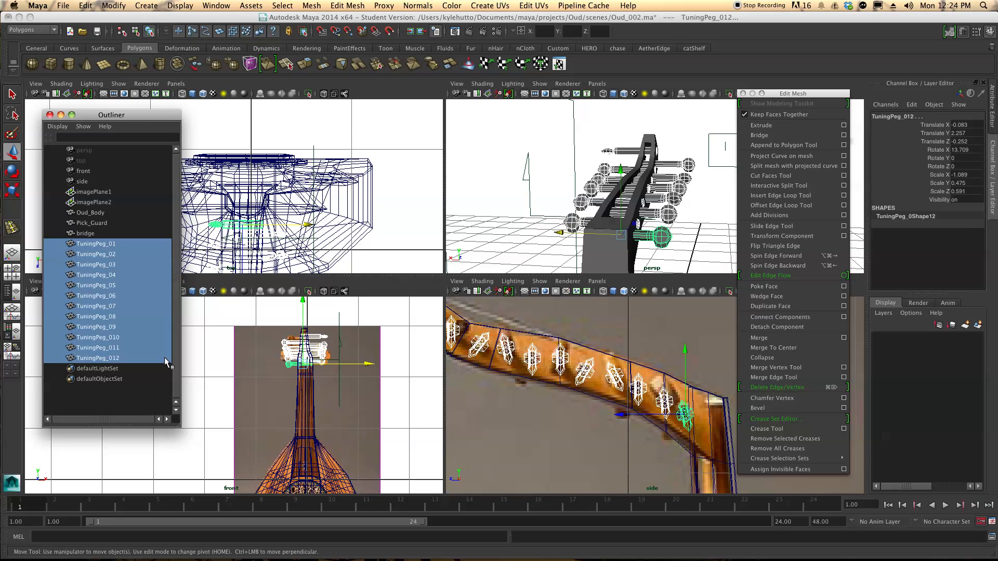
key(super+g)
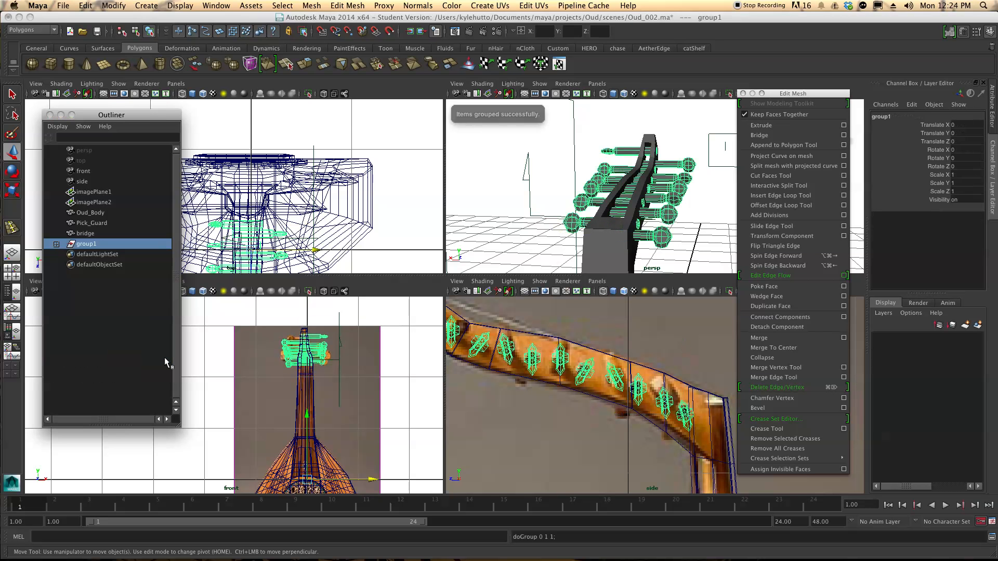
click(92, 247)
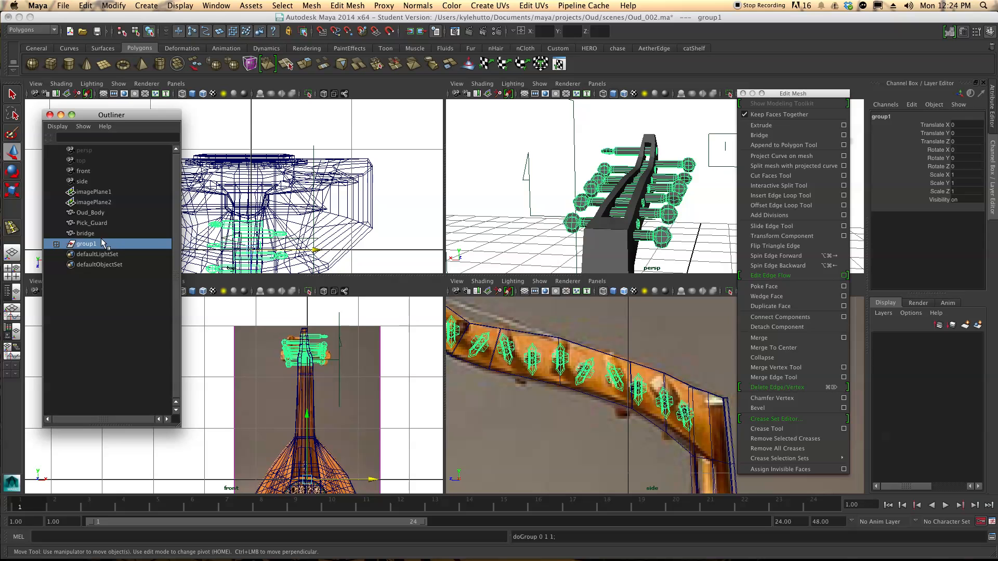
double_click(87, 246)
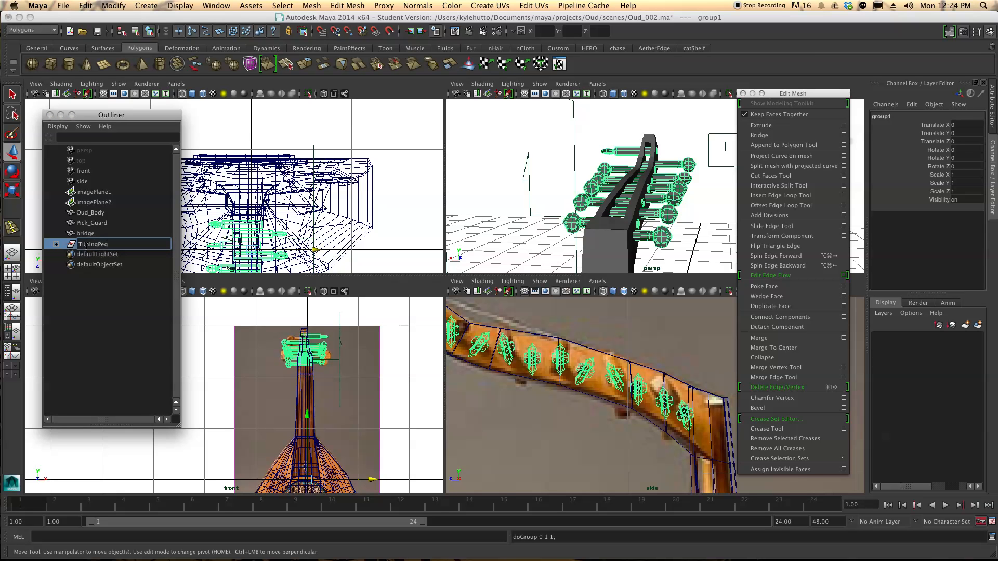
key(Return)
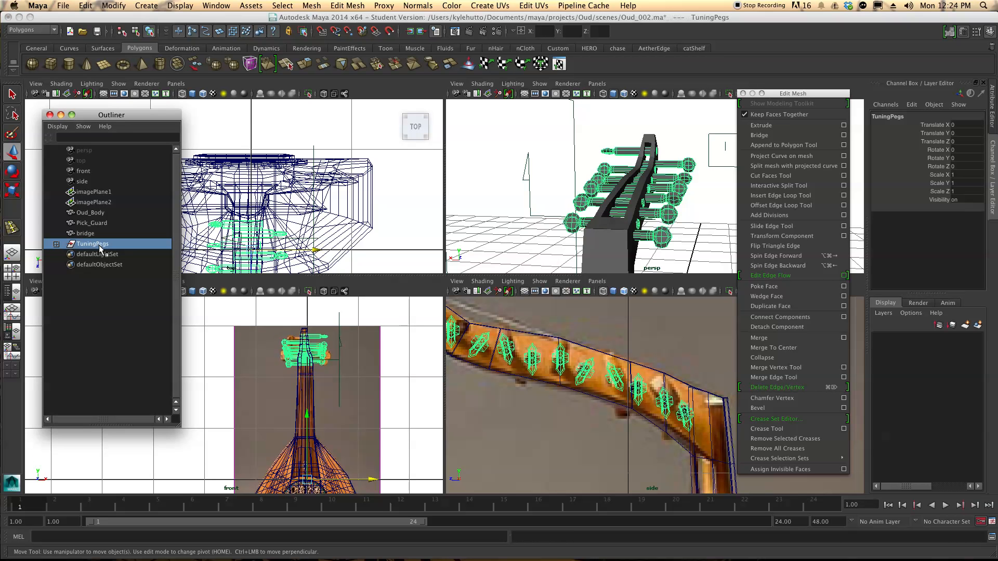
Examine the seated and rotated tuning pegs from several angles around the pegbox
click(345, 146)
alt+drag(616, 195, 627, 221)
alt+right_drag(624, 219, 615, 238)
alt+drag(677, 109, 643, 154)
click(612, 163)
alt+middle_drag(636, 166, 638, 230)
alt+drag(637, 229, 425, 174)
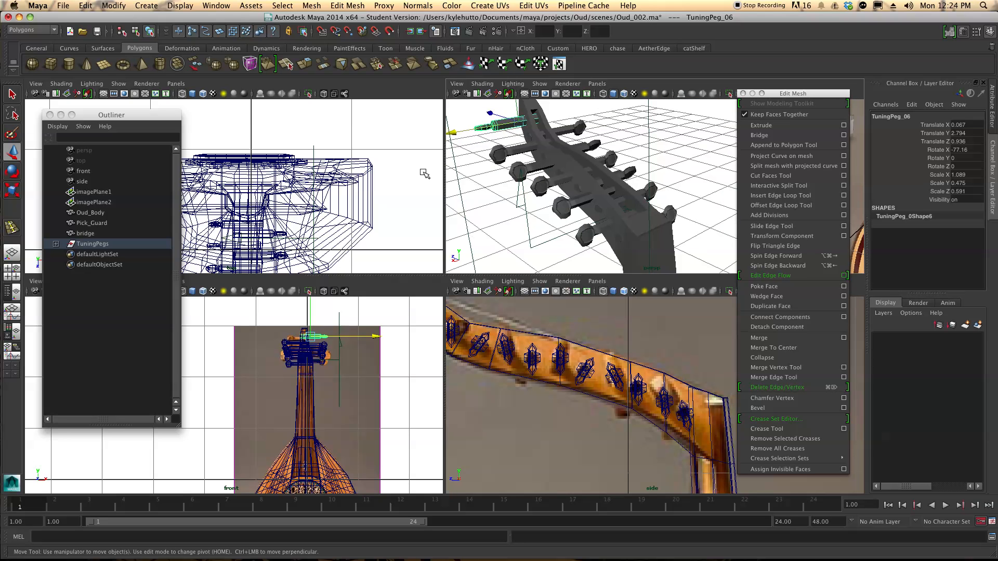
Save the scene as a new version named Oud_003.ma
click(61, 6)
click(86, 59)
click(175, 153)
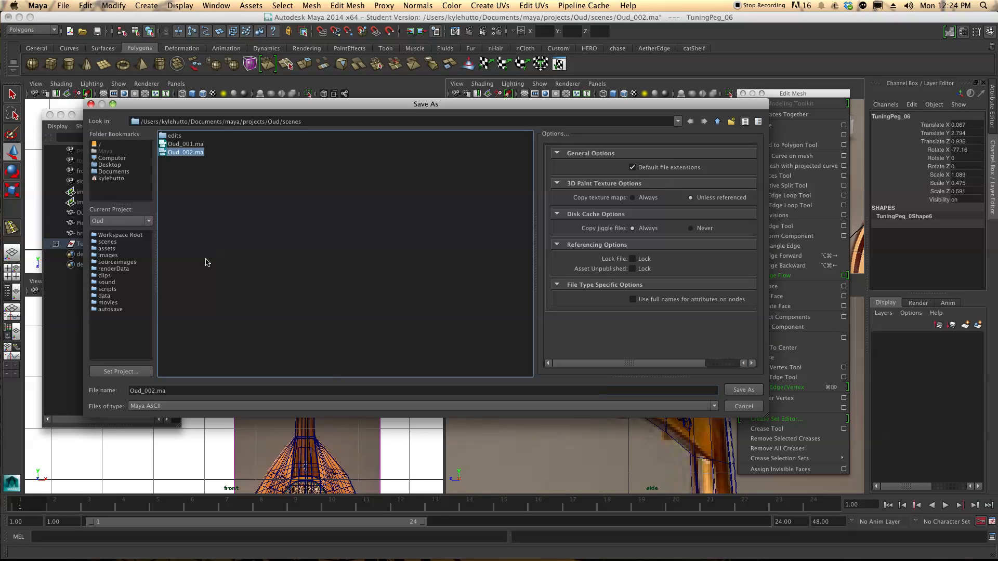
click(156, 391)
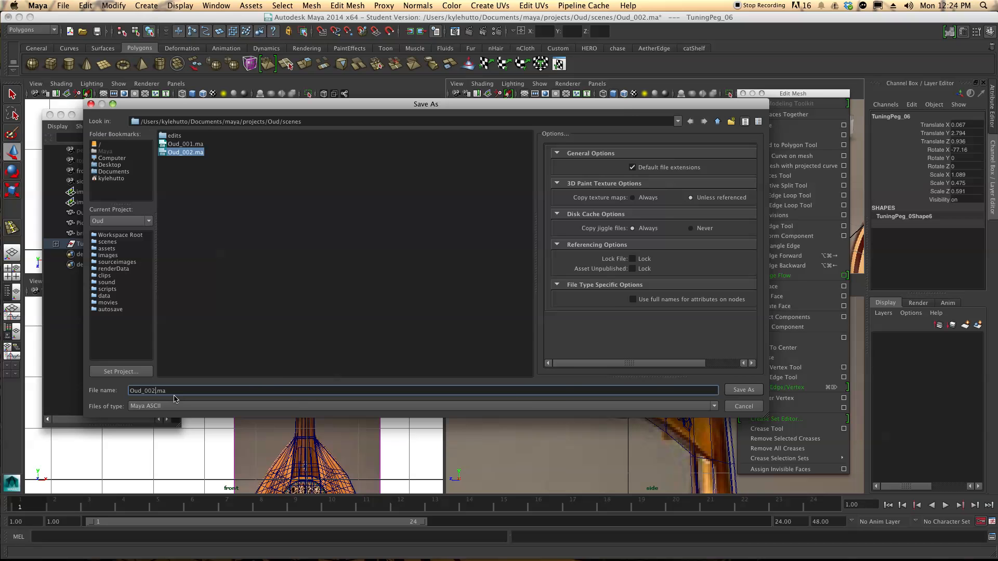
key(BackSpace)
text(3)
key(Return)
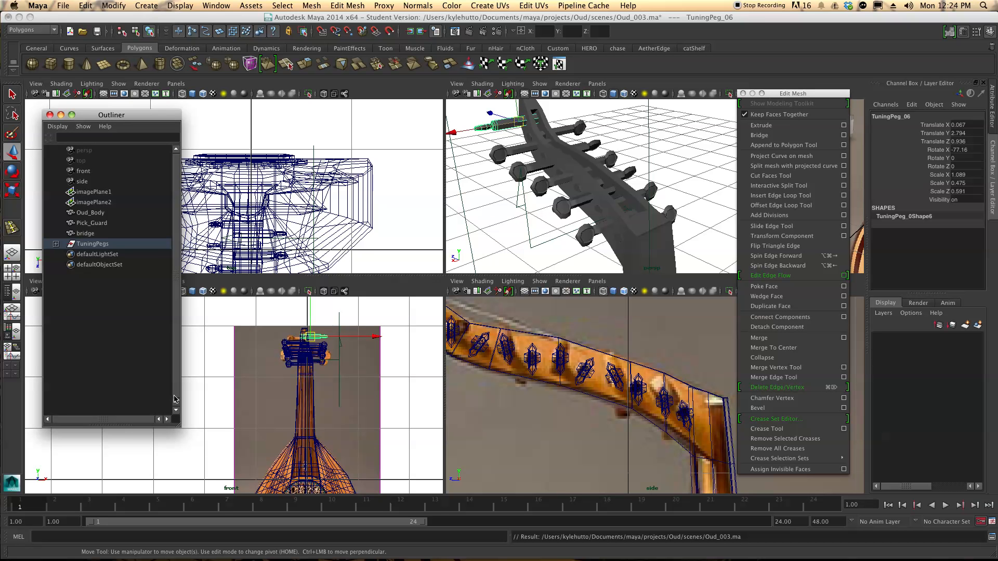
Show the Poly Count heads-up display in the viewports
alt+middle_drag(611, 247, 583, 173)
scroll(583, 172, down, 4)
alt+drag(669, 218, 564, 175)
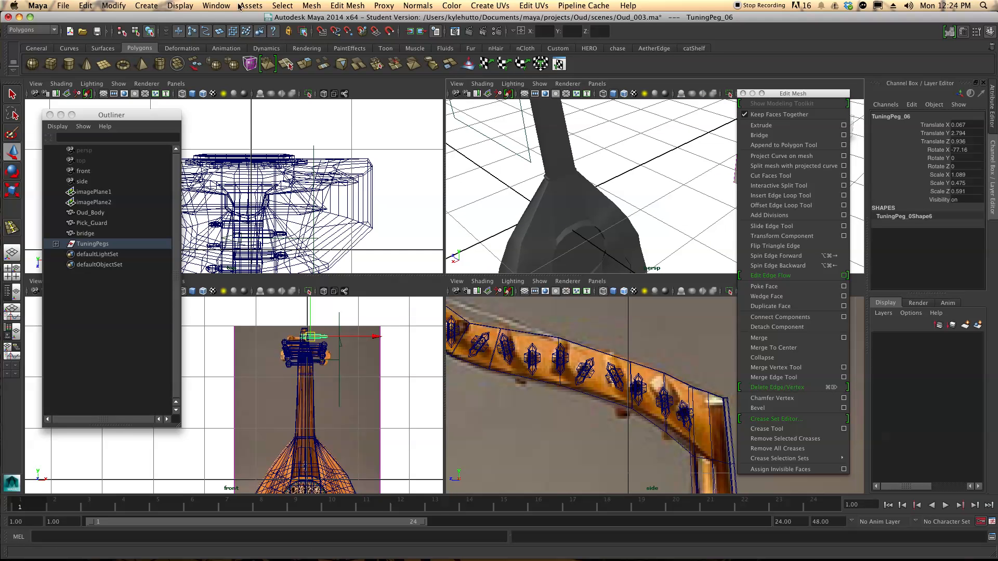
click(190, 6)
mouse_move(190, 34)
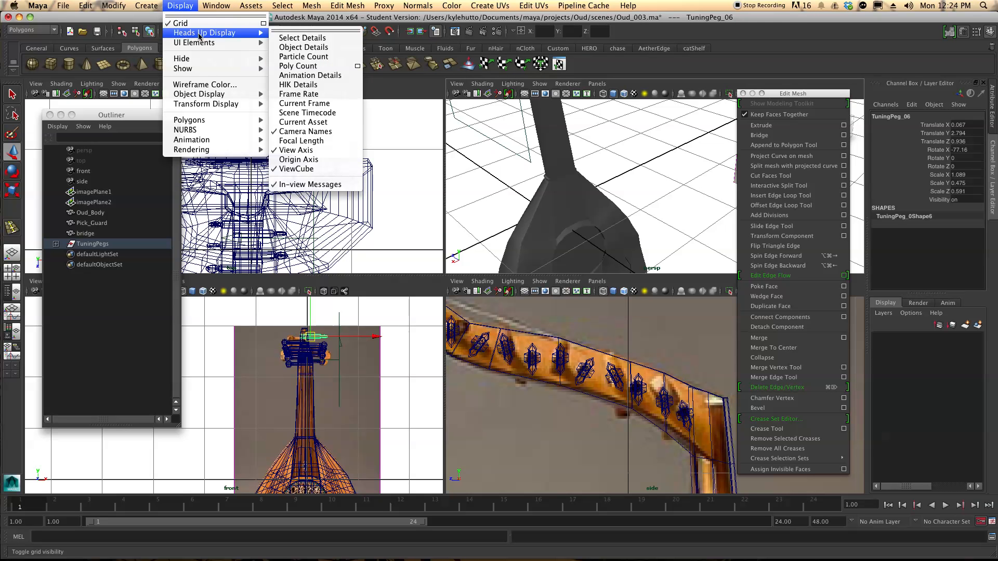
click(304, 66)
Select Oud_Body and delete its construction history
click(537, 199)
key(f)
alt+drag(557, 187, 492, 170)
alt+drag(601, 170, 599, 156)
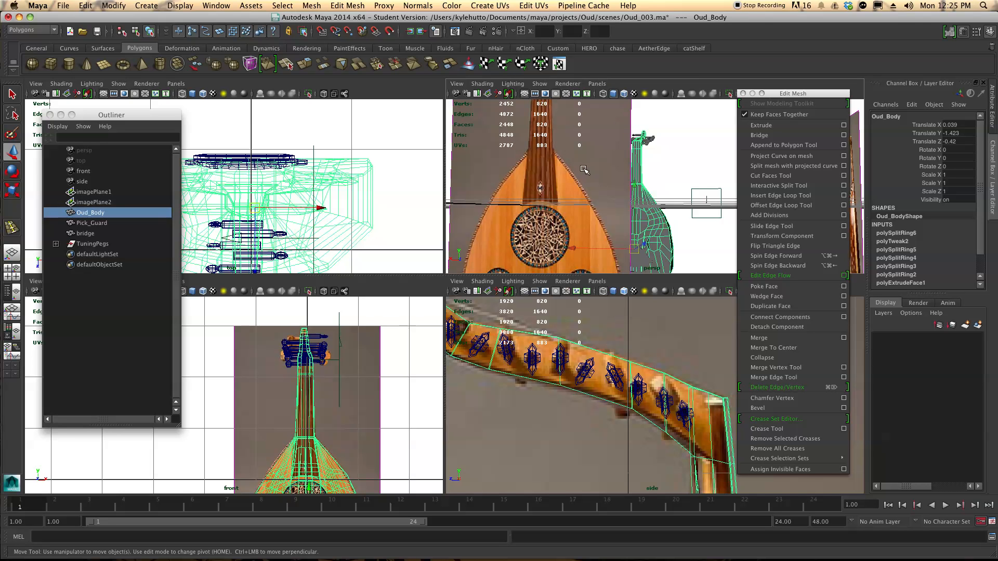
alt+drag(544, 169, 590, 233)
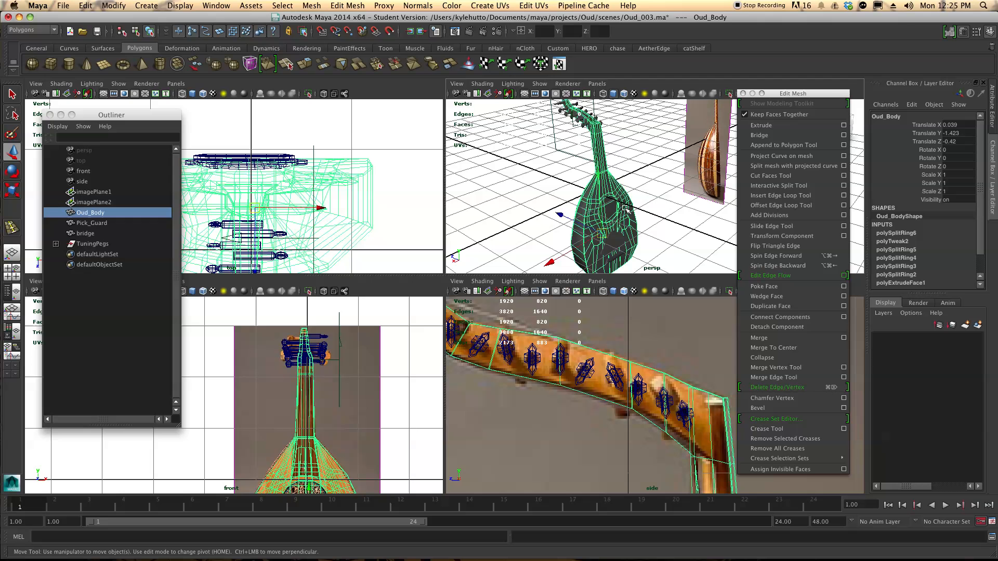
click(123, 7)
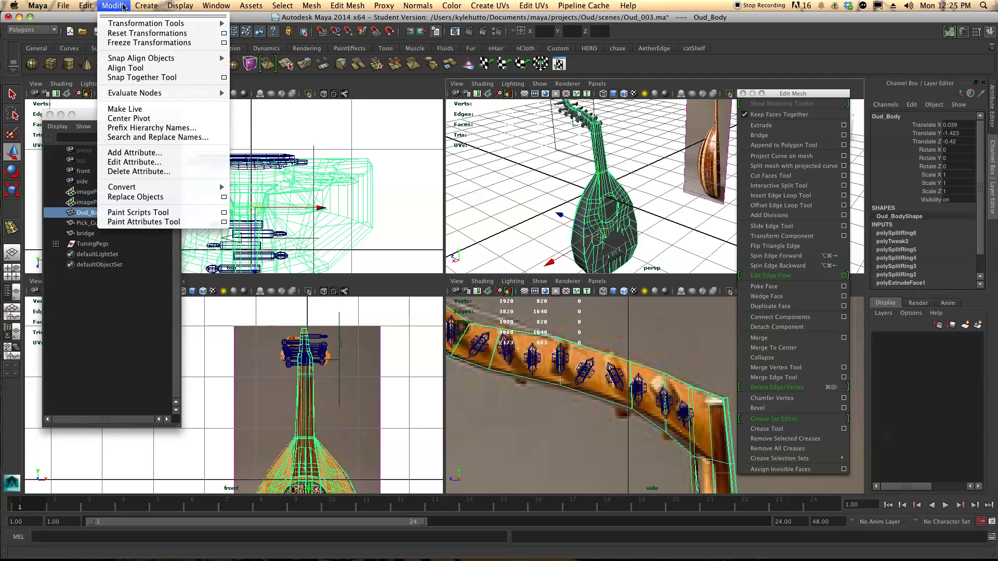
mouse_move(78, 9)
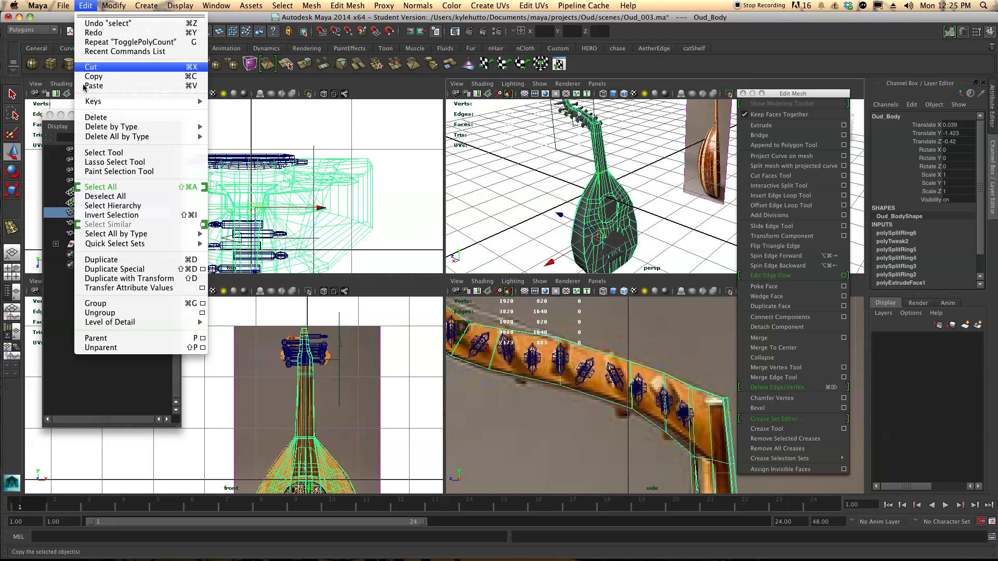
mouse_move(110, 129)
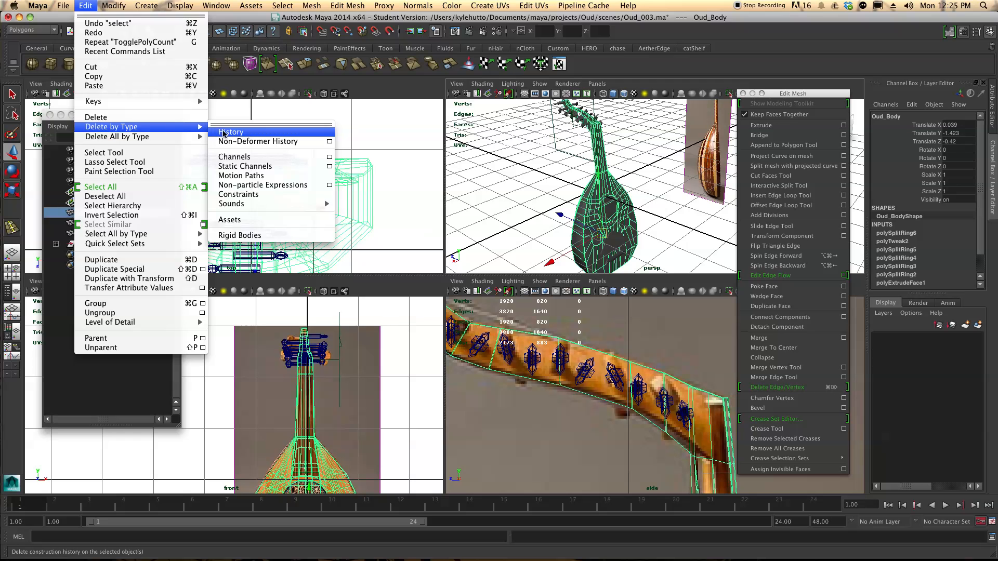
click(224, 134)
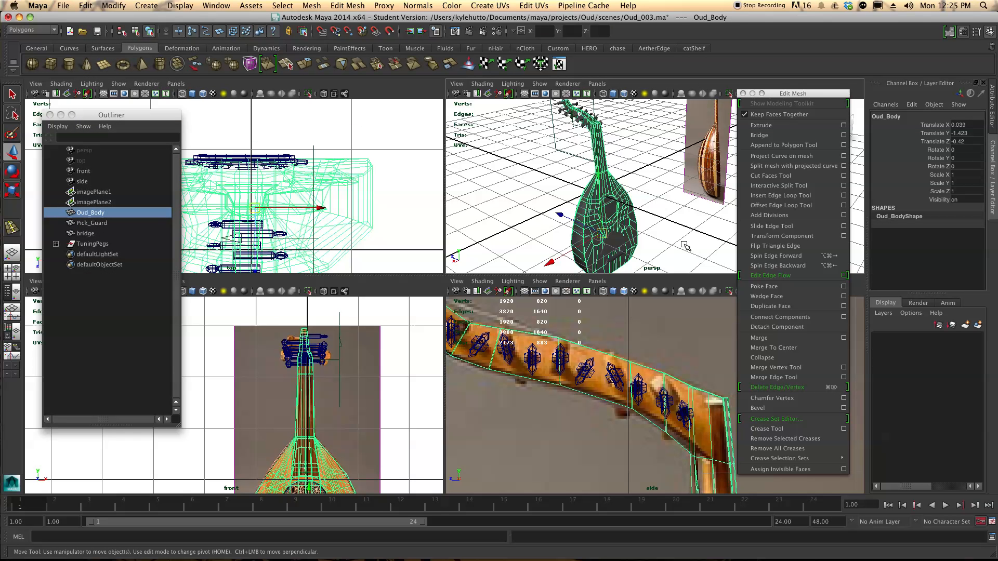
Select the Pick_Guard object and delete its construction history
click(611, 239)
click(113, 5)
mouse_move(85, 5)
mouse_move(155, 140)
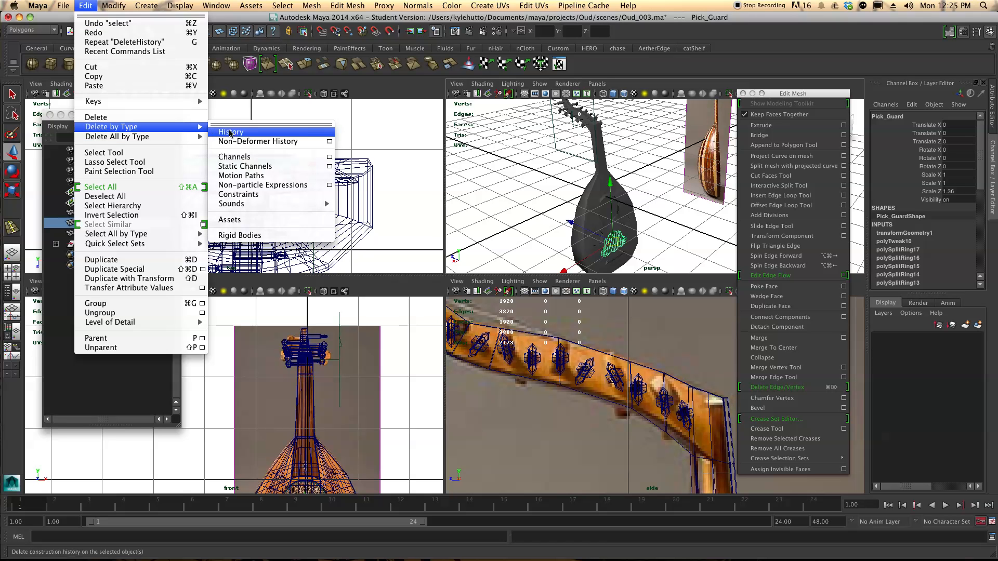
click(232, 134)
Select the bridge object and delete its construction history
click(614, 255)
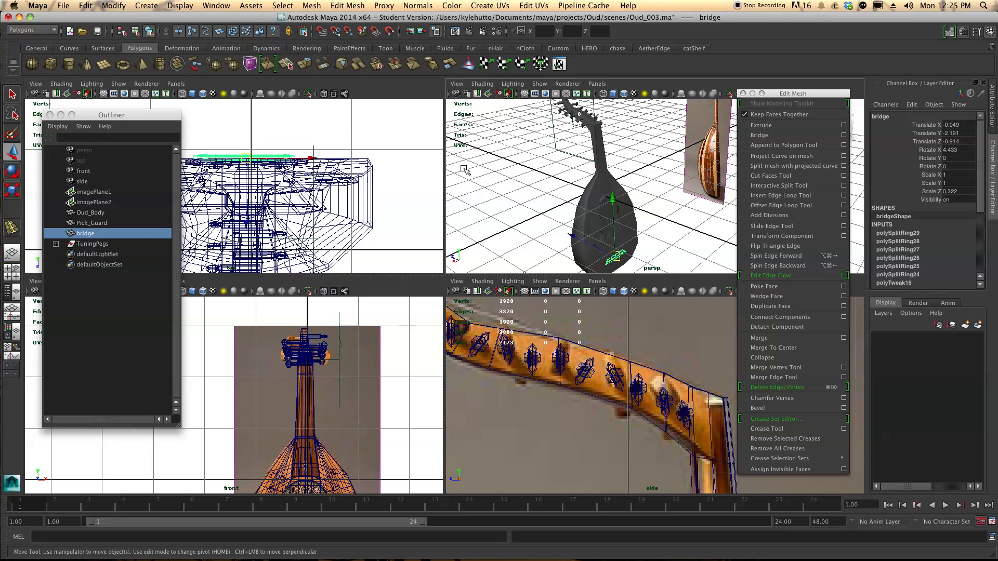
click(84, 5)
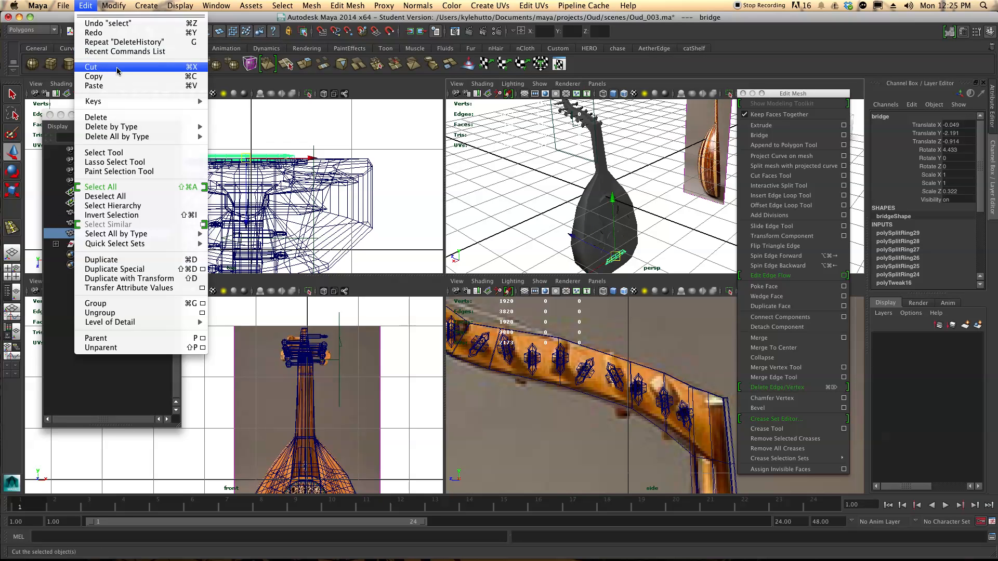
mouse_move(140, 129)
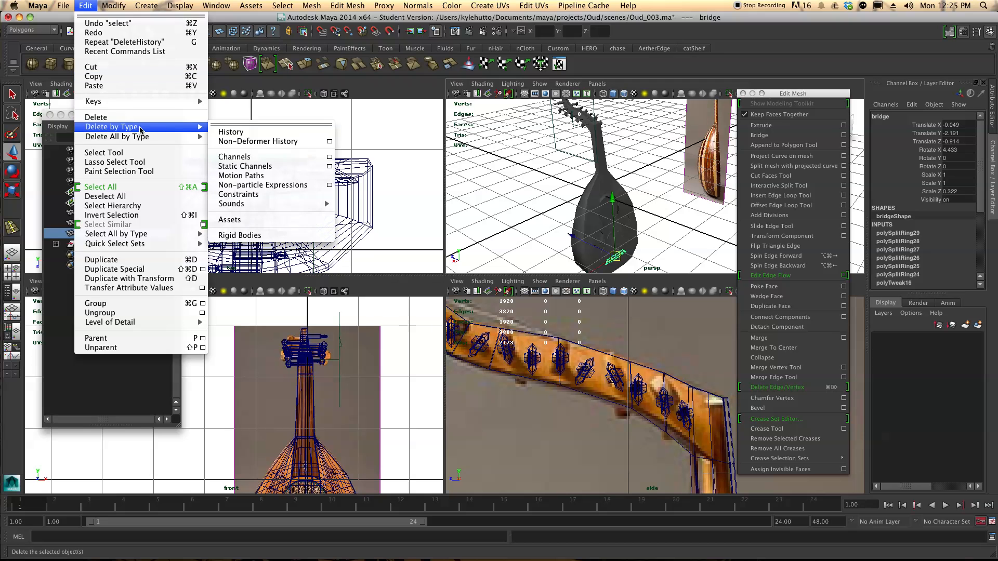
click(240, 134)
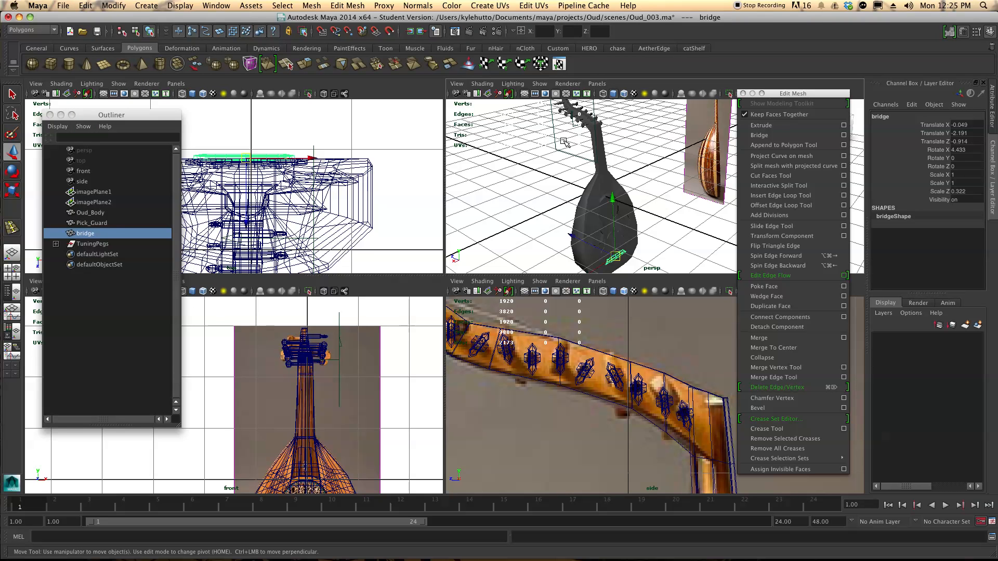
Delete the construction history of the TuningPegs group and clear the selection
click(81, 244)
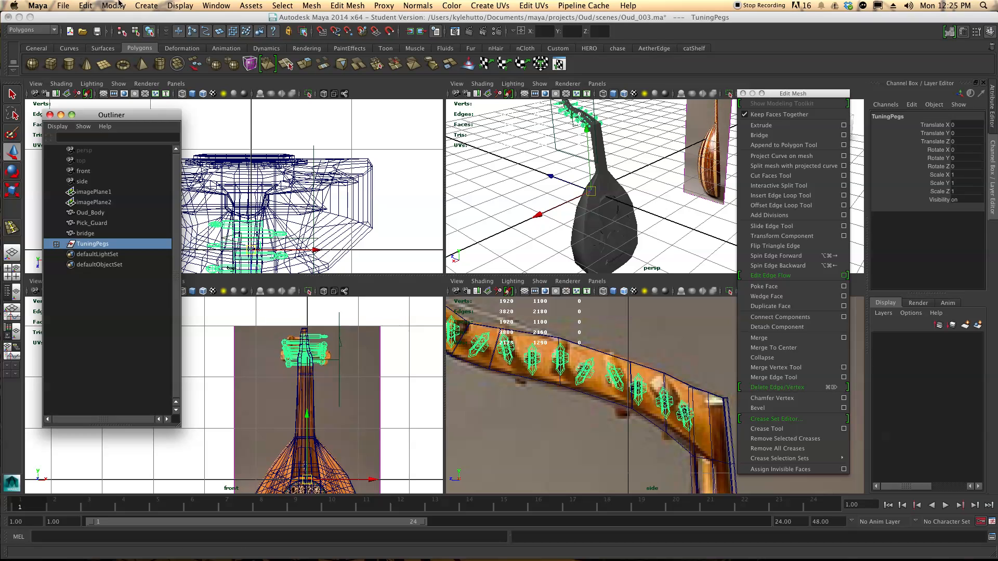
click(85, 6)
mouse_move(119, 126)
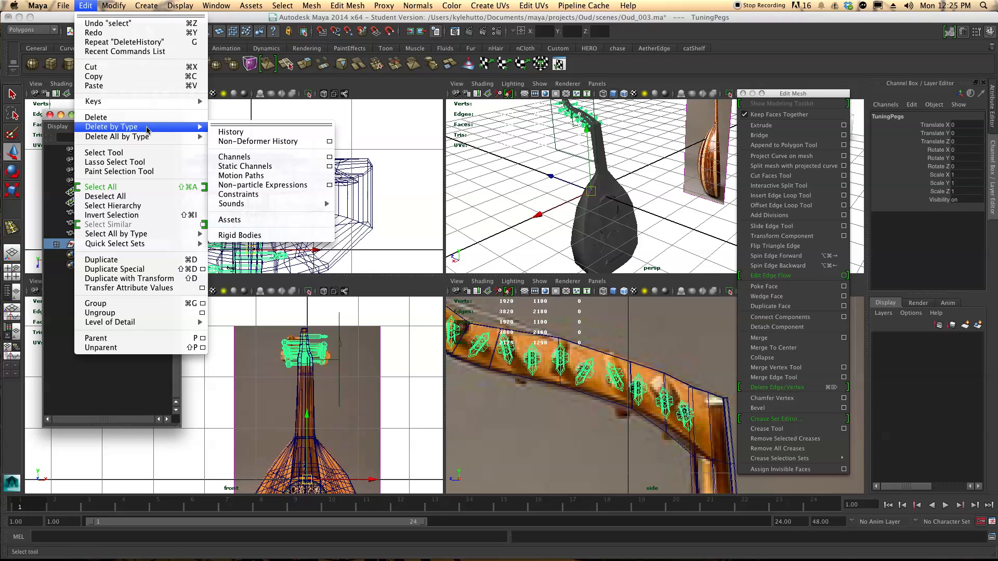
click(242, 133)
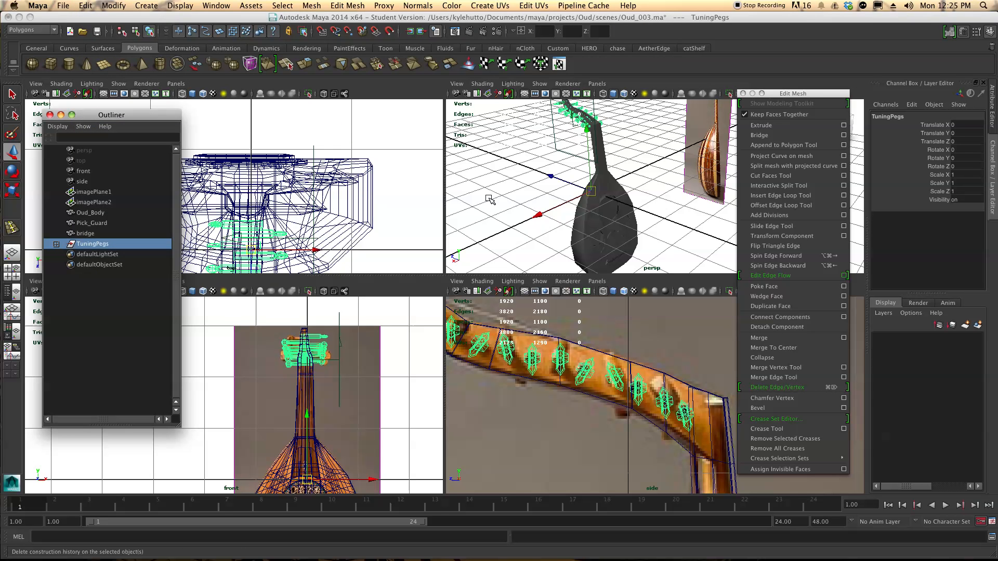
click(497, 191)
Examine the front of the oud body and its sound holes from several angles in an enlarged perspective view
alt+drag(576, 195, 682, 202)
alt+right_drag(681, 202, 671, 210)
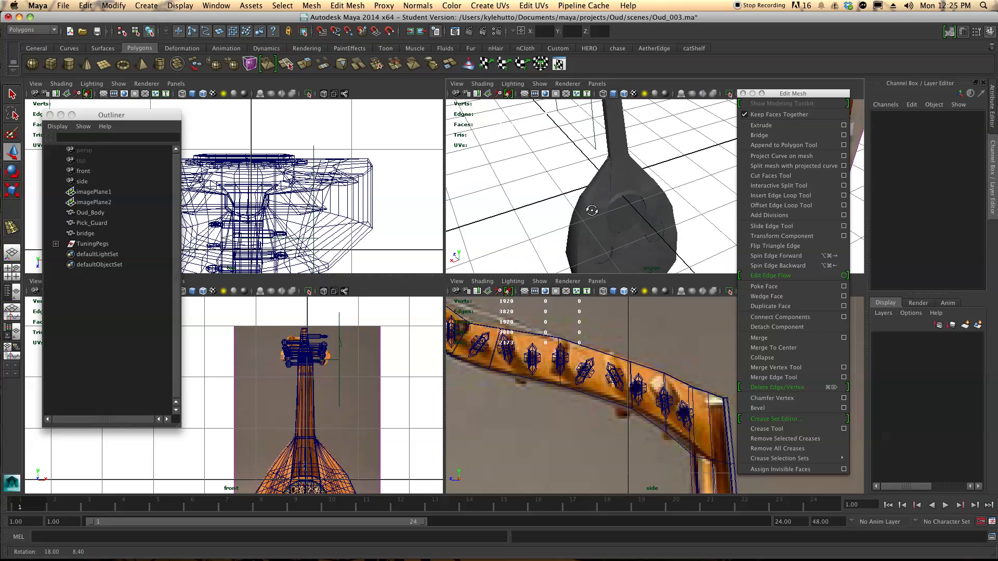
alt+drag(568, 206, 613, 193)
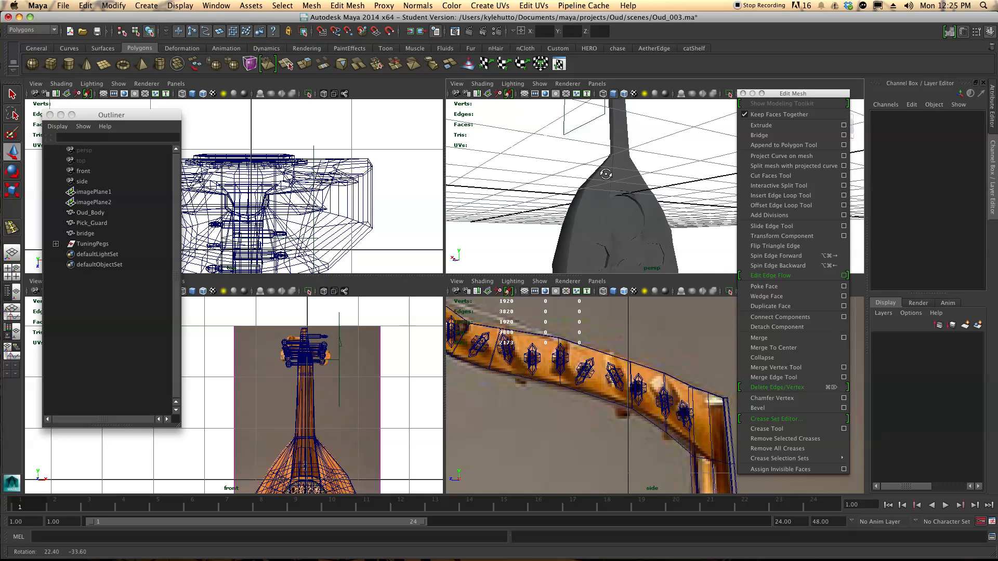
mouse_move(620, 201)
alt+mouse_down()
mouse_move(568, 202)
mouse_move(614, 220)
alt+mouse_up()
scroll(598, 211, up, 8)
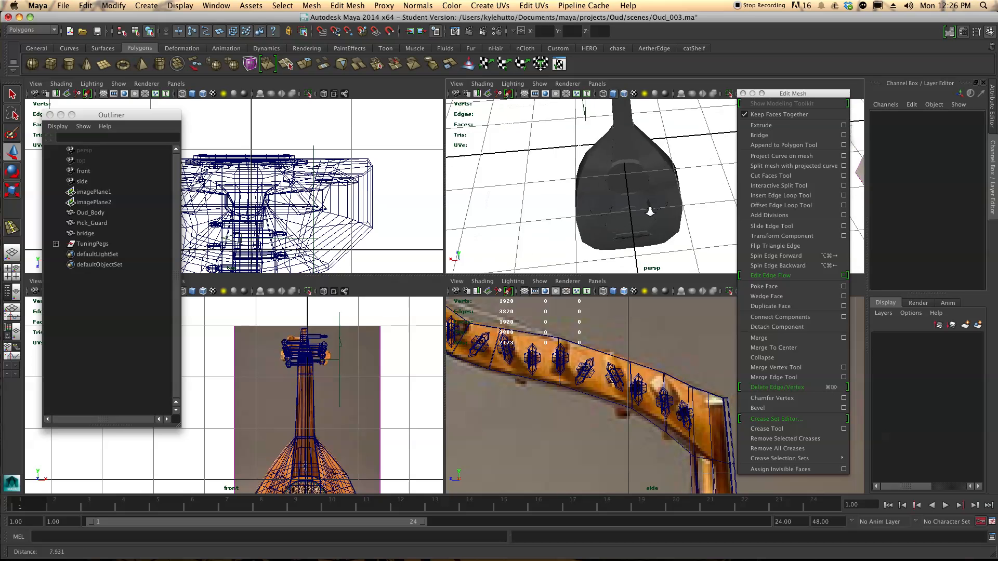
alt+drag(567, 237, 613, 218)
alt+middle_drag(613, 219, 741, 70)
scroll(649, 156, down, 3)
key(space)
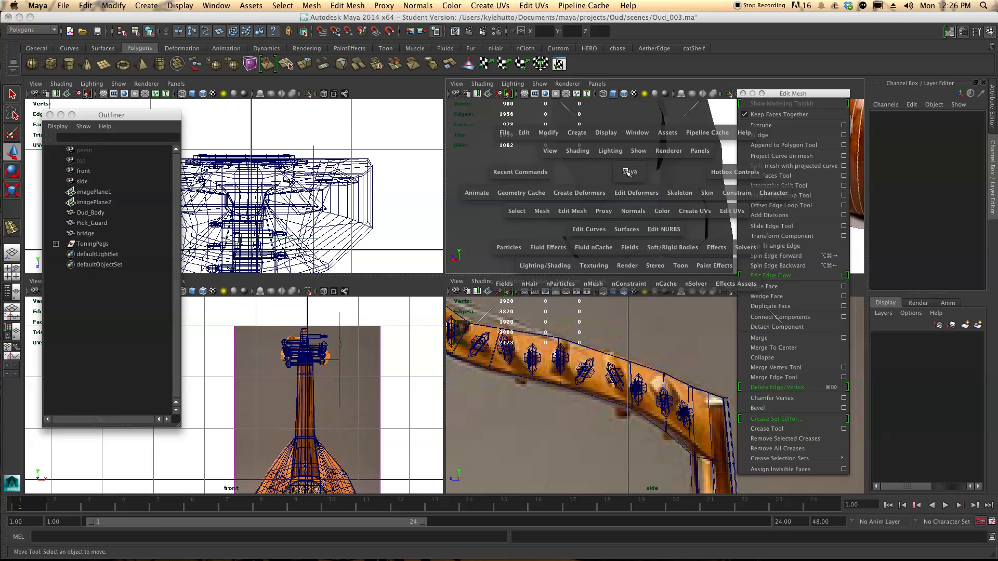
Close the Outliner and turn off the Poly Count and ViewCube heads-up displays
click(49, 115)
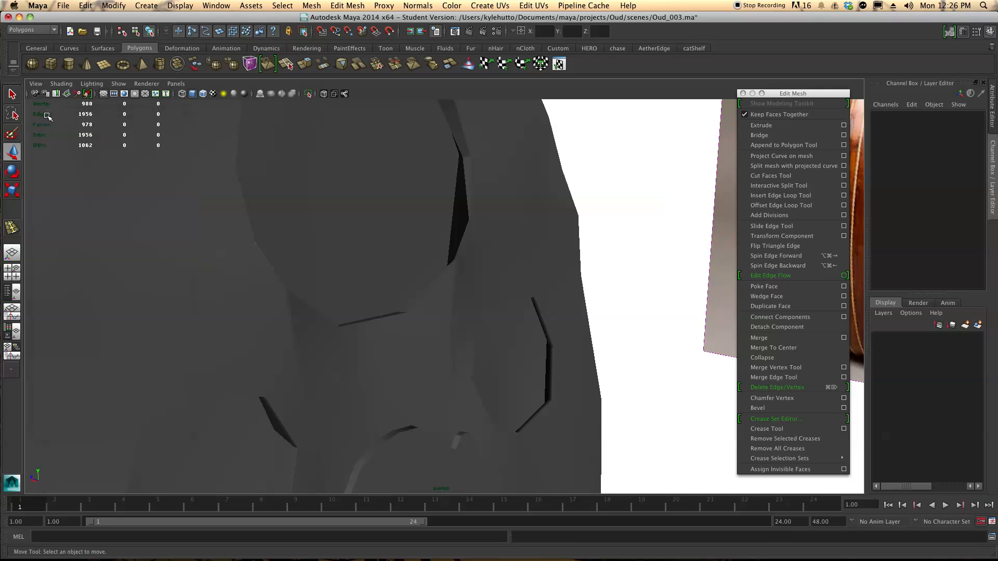
click(156, 5)
mouse_move(180, 6)
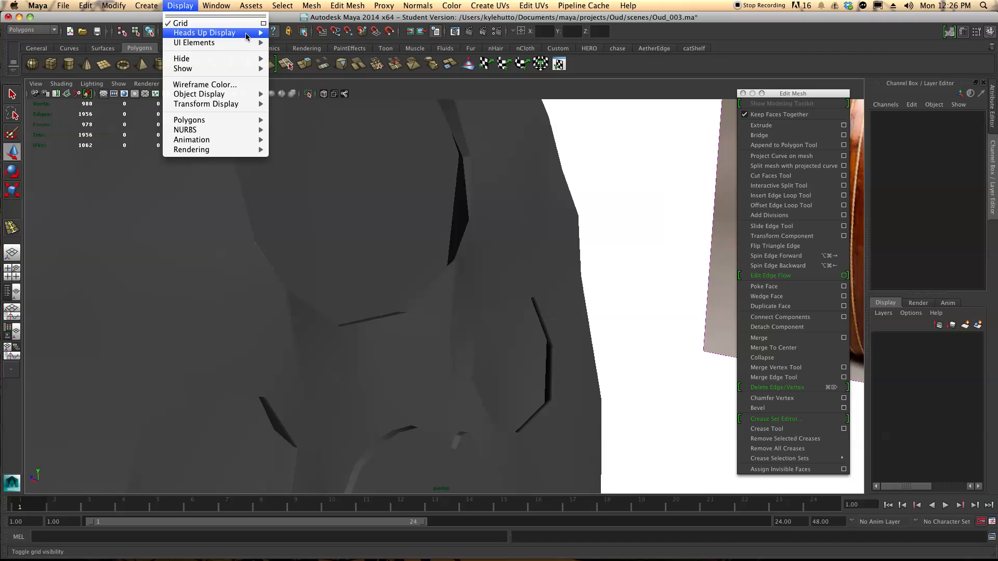
mouse_move(250, 34)
click(298, 66)
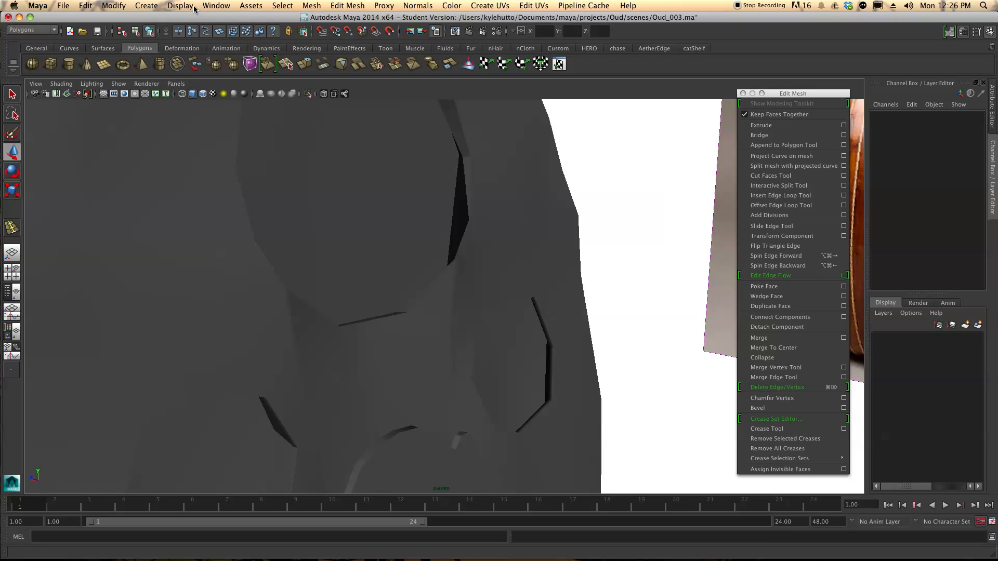
click(150, 5)
mouse_move(245, 32)
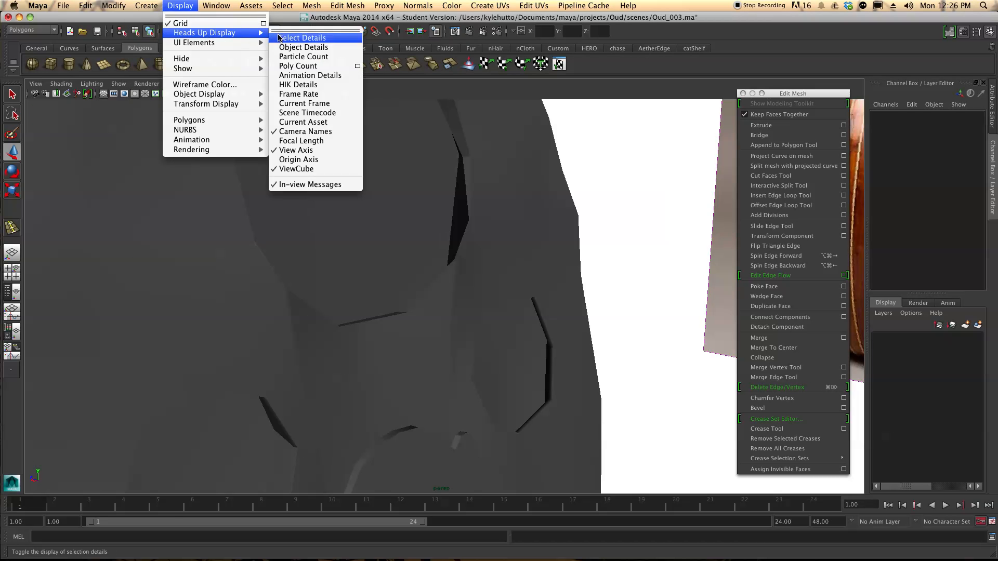
click(300, 169)
Examine the body's modelled sound holes alongside the rosettes in the front reference image
alt+drag(383, 314, 118, 316)
alt+middle_drag(118, 316, 431, 308)
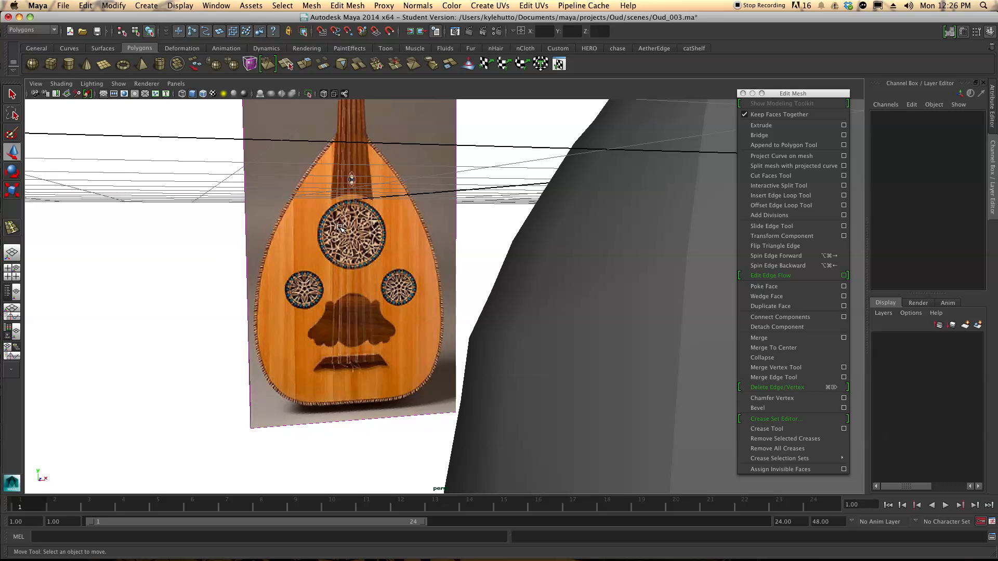
alt+drag(335, 230, 383, 286)
alt+drag(294, 301, 339, 296)
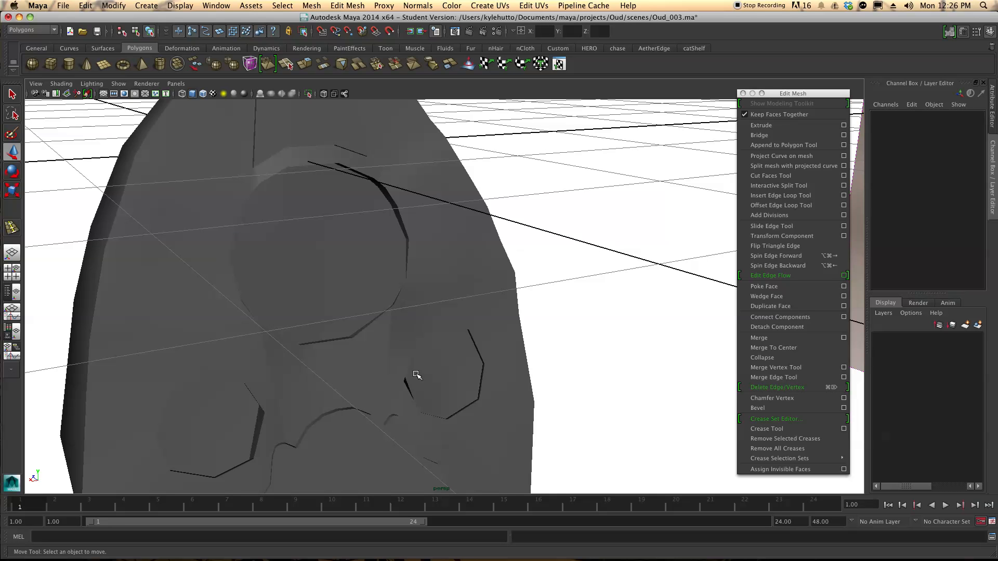
alt+drag(293, 277, 264, 282)
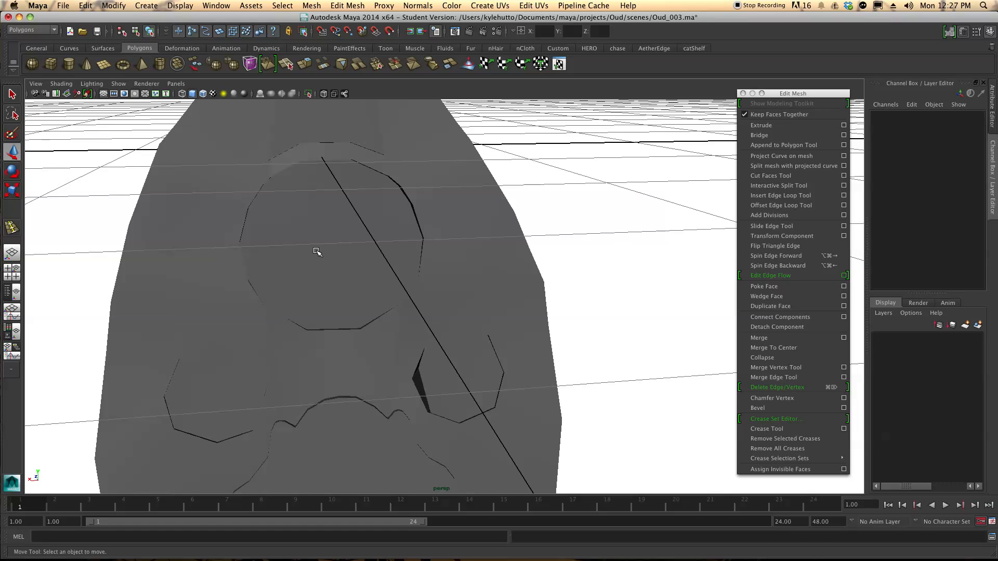
Return to the four-view layout and hide Oud_Body so the large rosette in the front reference image is exposed
key(space)
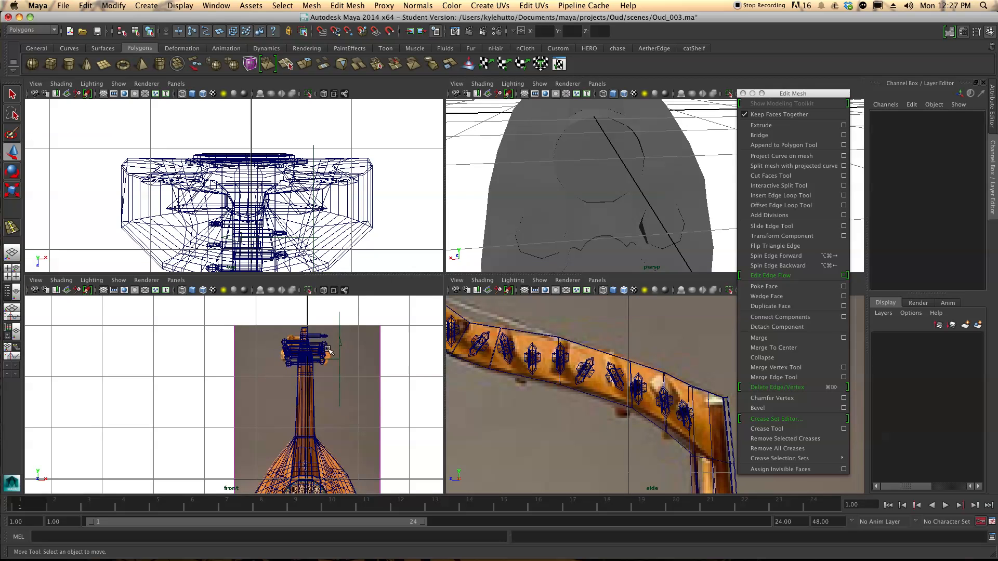
alt+middle_drag(350, 390, 327, 355)
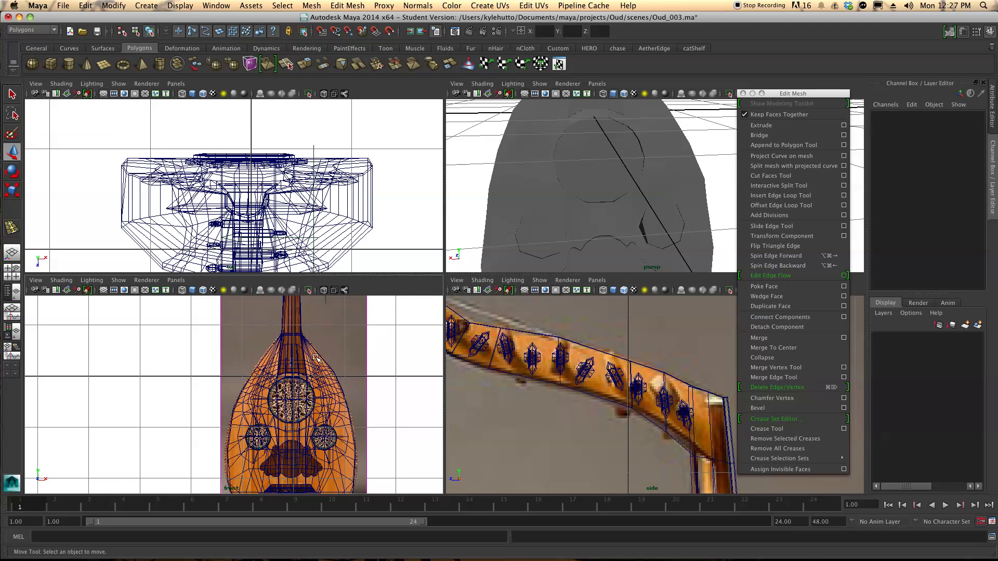
click(503, 189)
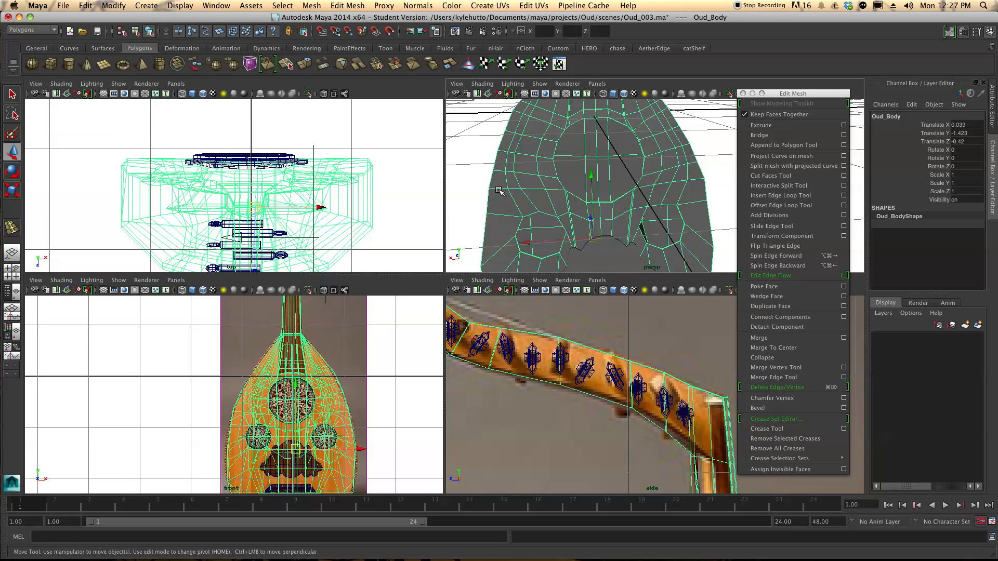
key(ctrl+h)
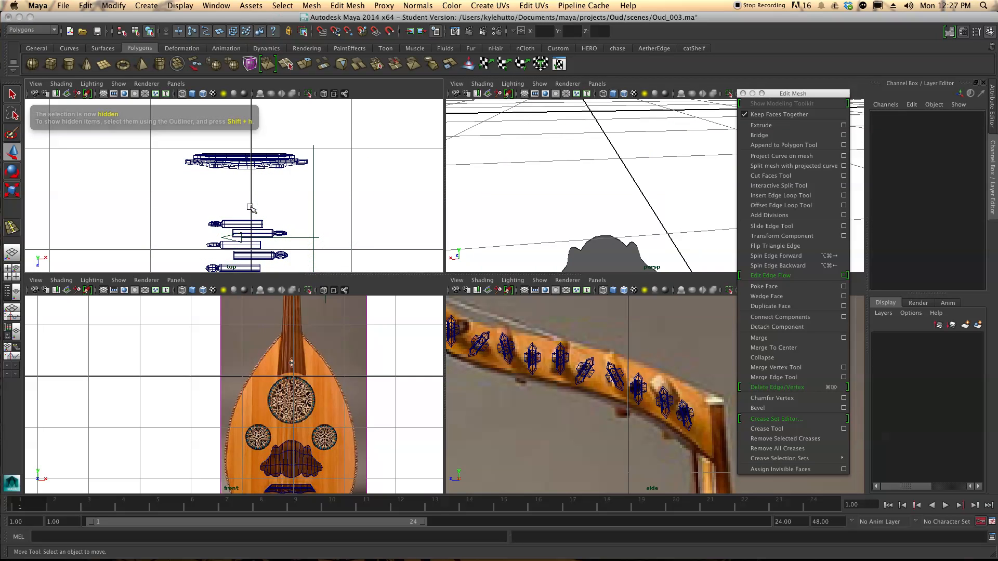
scroll(309, 419, up, 10)
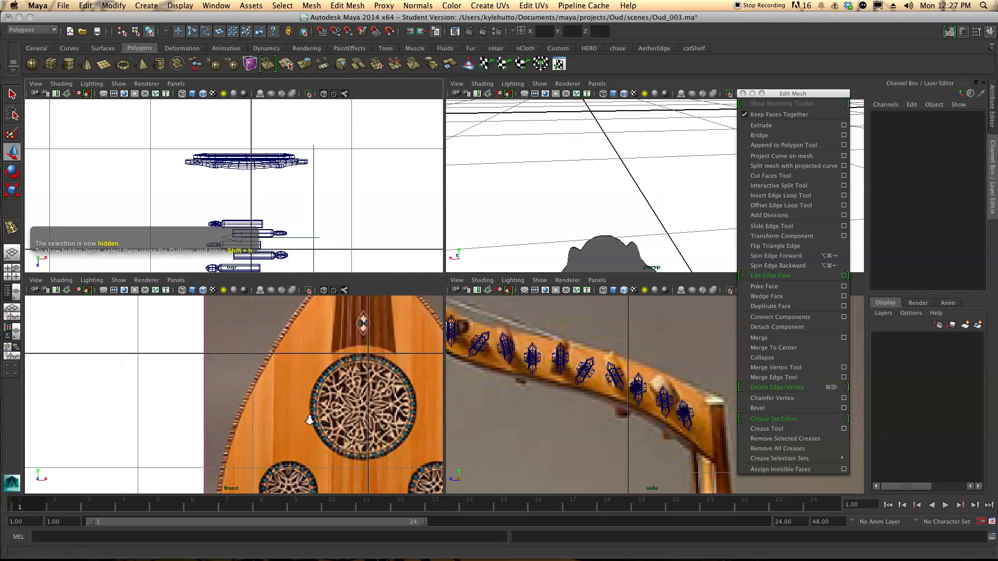
scroll(182, 363, up, 8)
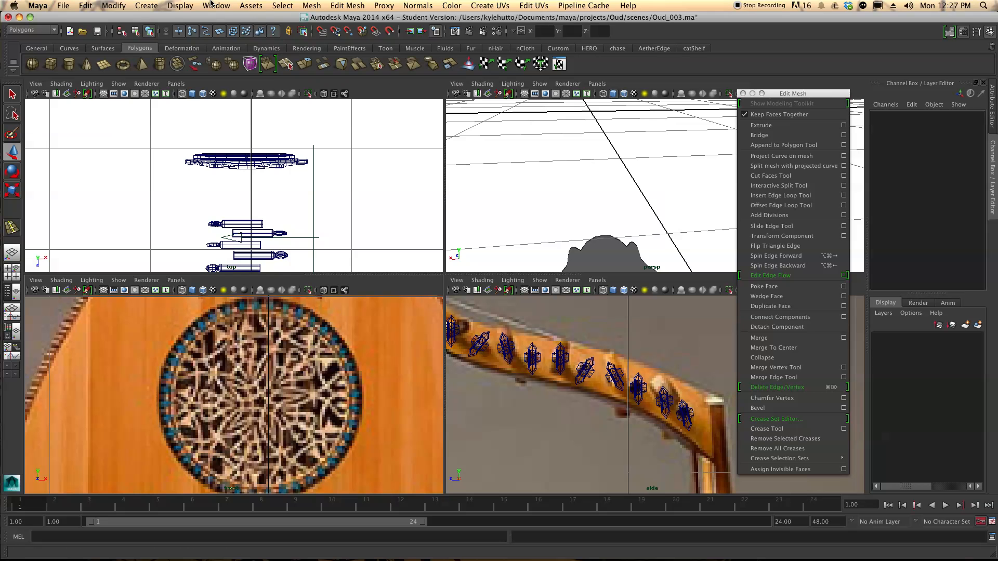
Draw a small polygon cylinder with 5 axis divisions at the centre of the large rosette in the front view
click(150, 6)
mouse_move(164, 36)
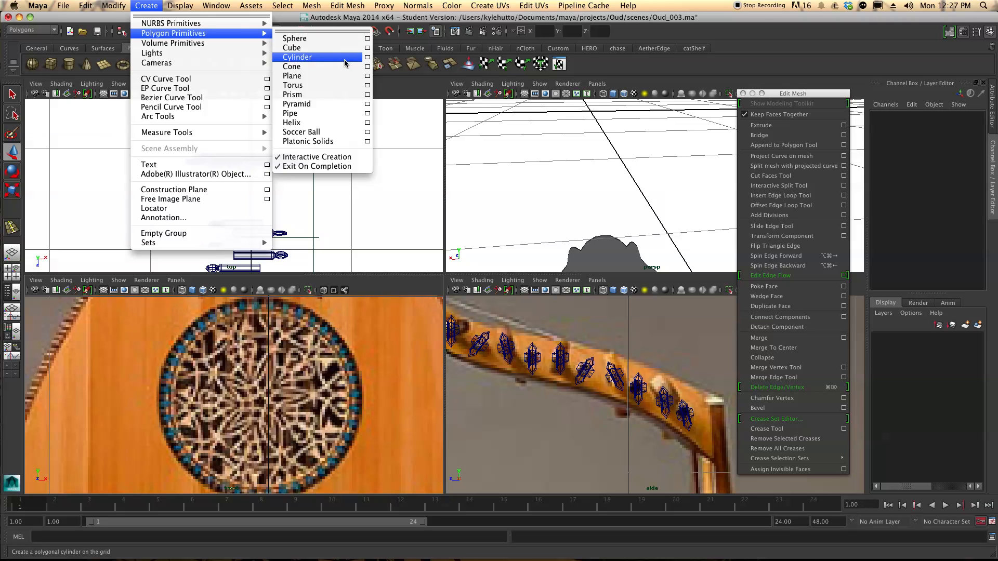
click(367, 58)
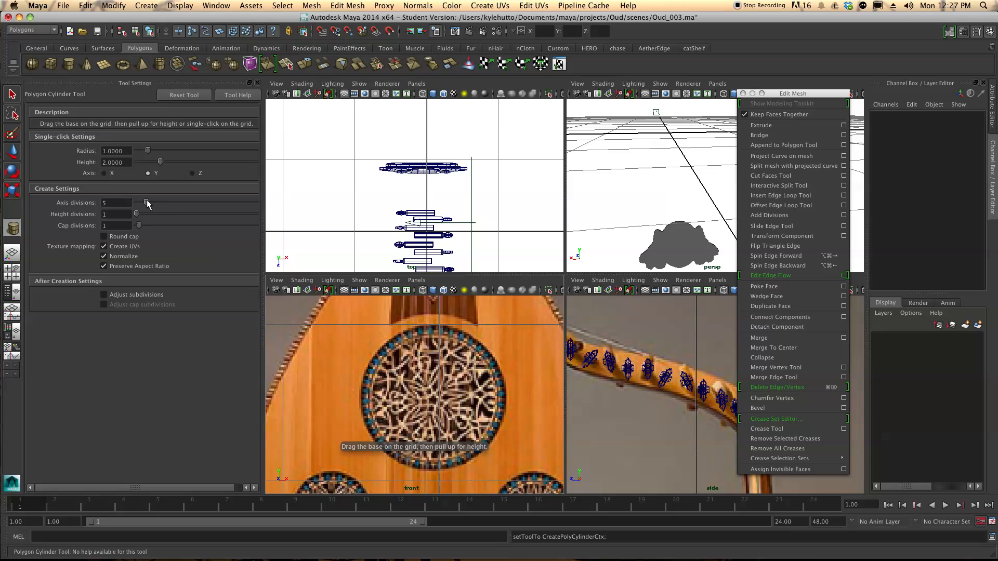
mouse_move(433, 400)
mouse_down()
mouse_move(471, 393)
mouse_move(445, 394)
mouse_up()
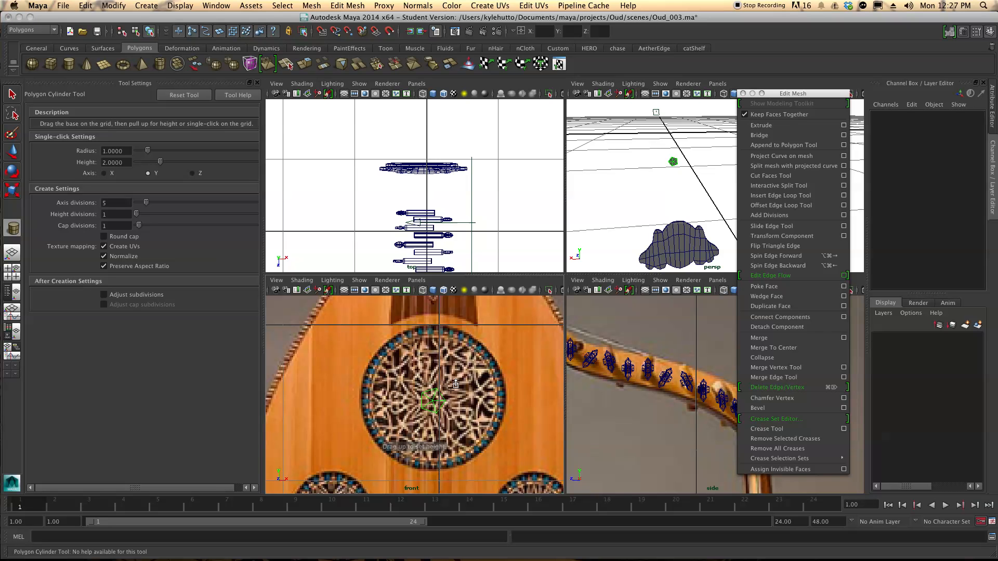
key(w)
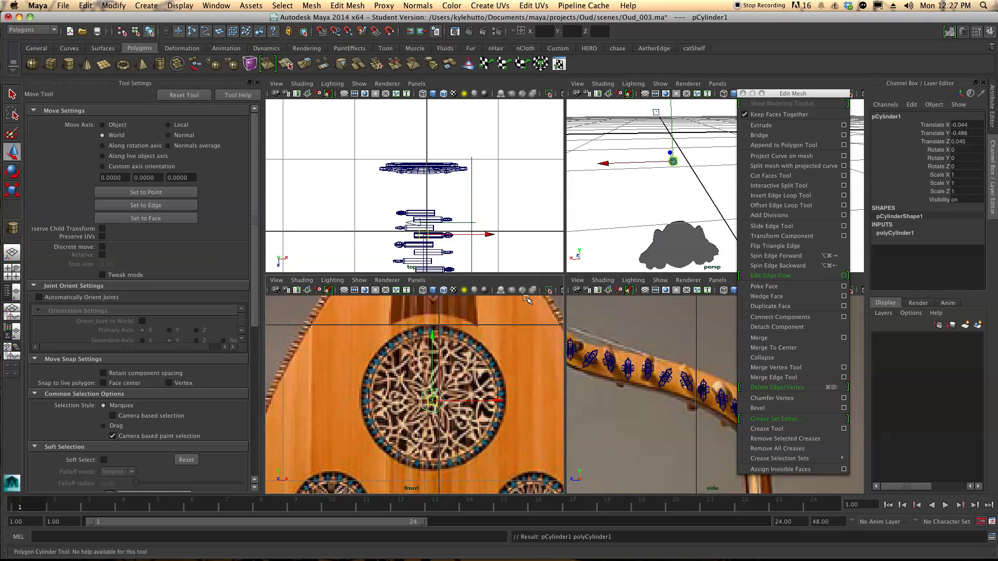
Flatten the new five-sided cylinder along its depth to a Z scale of about 0.262
alt+drag(701, 155, 616, 206)
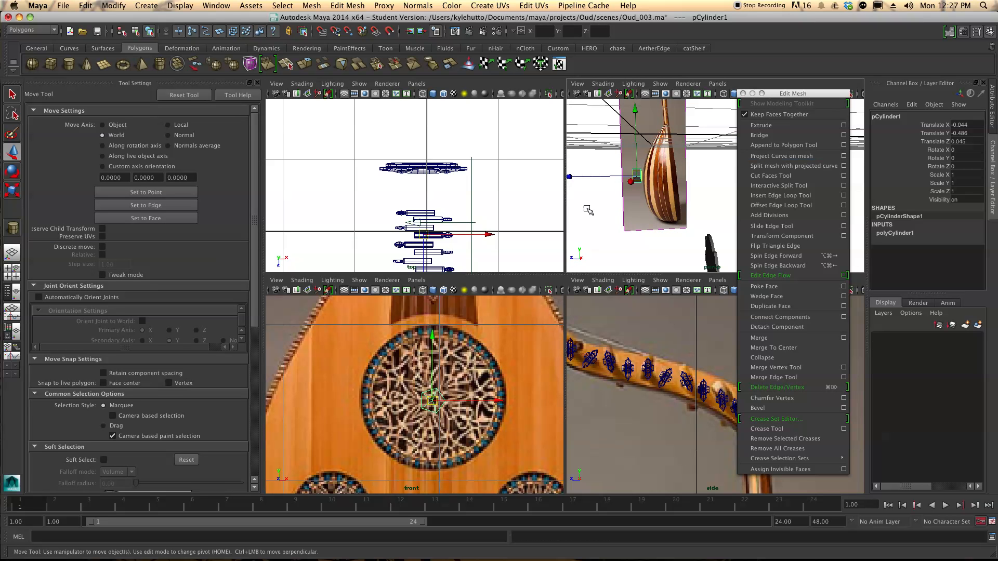
right_drag(618, 179, 623, 173)
key(r)
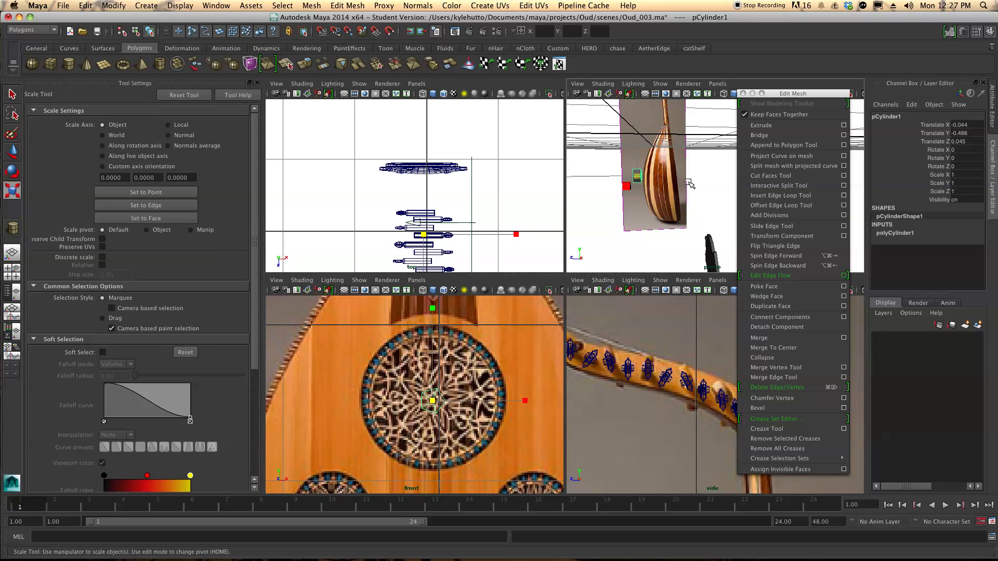
alt+middle_drag(655, 195, 698, 211)
drag(598, 197, 646, 197)
alt+drag(649, 196, 618, 210)
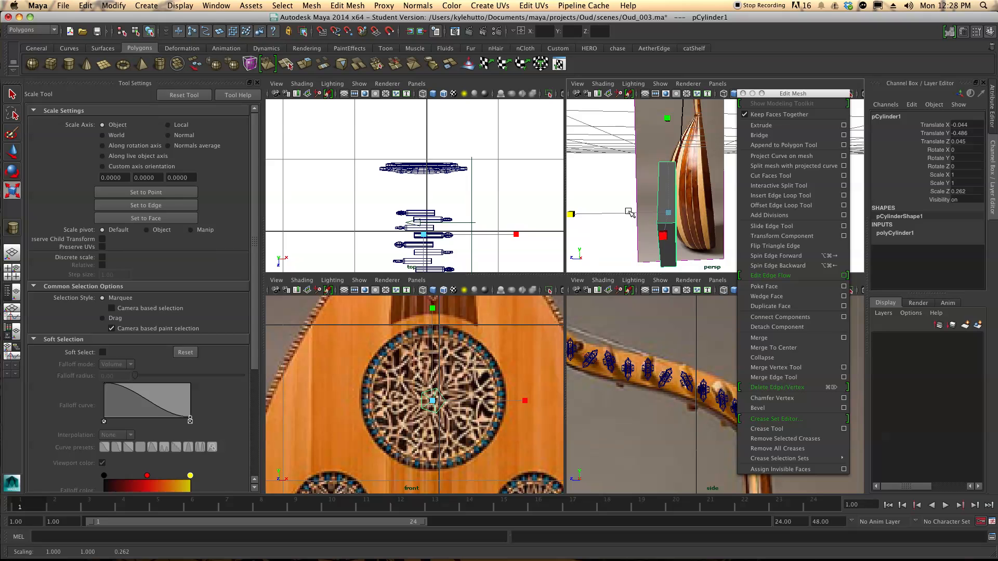
Select all five side faces of the flattened cylinder in face mode
key(q)
right_drag(661, 189, 667, 211)
click(669, 208)
alt+drag(670, 208, 594, 239)
shift+click(609, 227)
alt+middle_drag(594, 239, 644, 230)
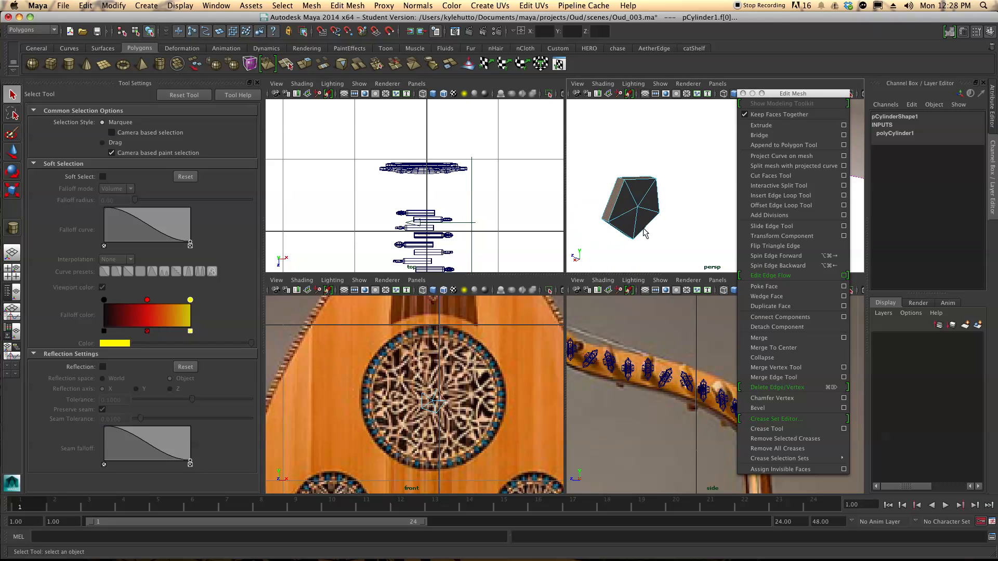
alt+drag(621, 237, 626, 196)
shift+click(598, 203)
shift+click(592, 164)
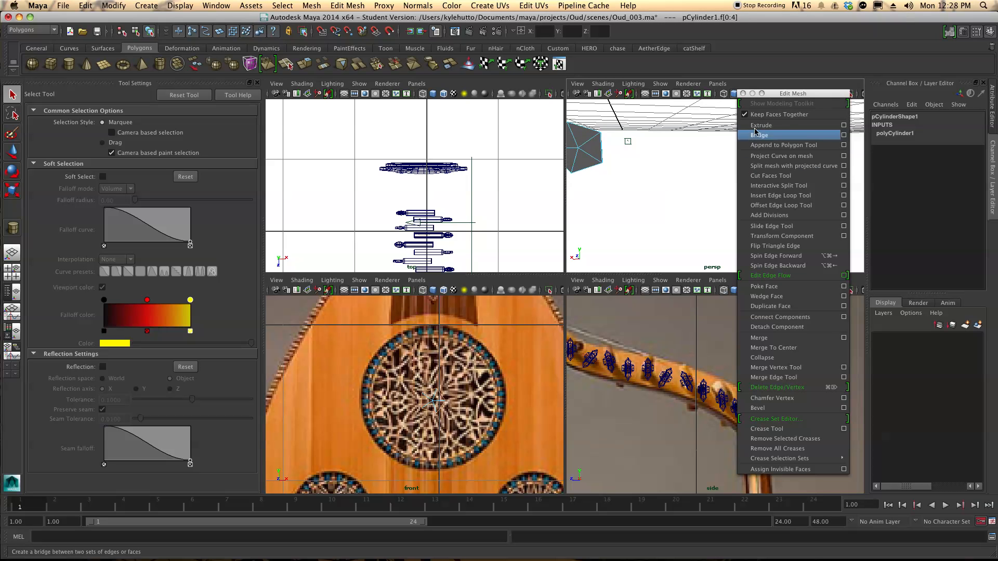
Extrude the five selected side faces outward with a local Z translation of about 0.035
click(755, 126)
alt+middle_drag(619, 167, 646, 227)
drag(623, 181, 630, 175)
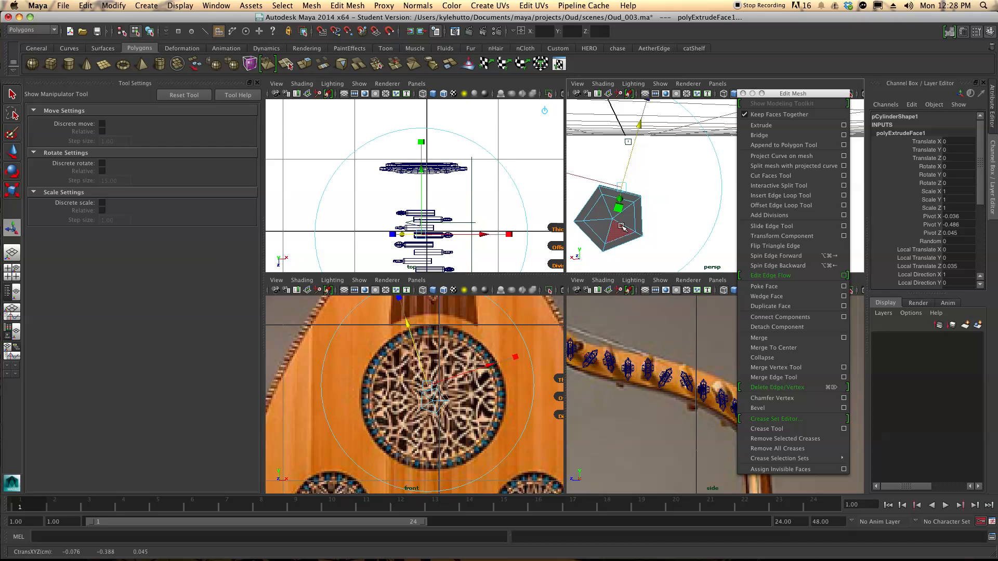
Delete the five triangular faces of the front cap of the five-sided cylinder
click(618, 234)
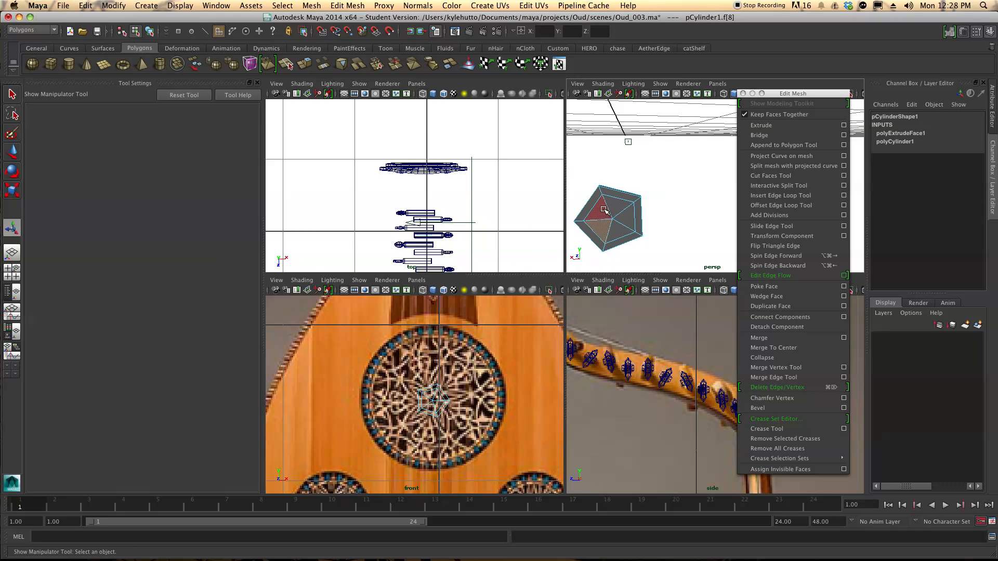
shift+click(604, 209)
shift+click(617, 206)
shift+click(626, 217)
shift+click(615, 232)
key(Delete)
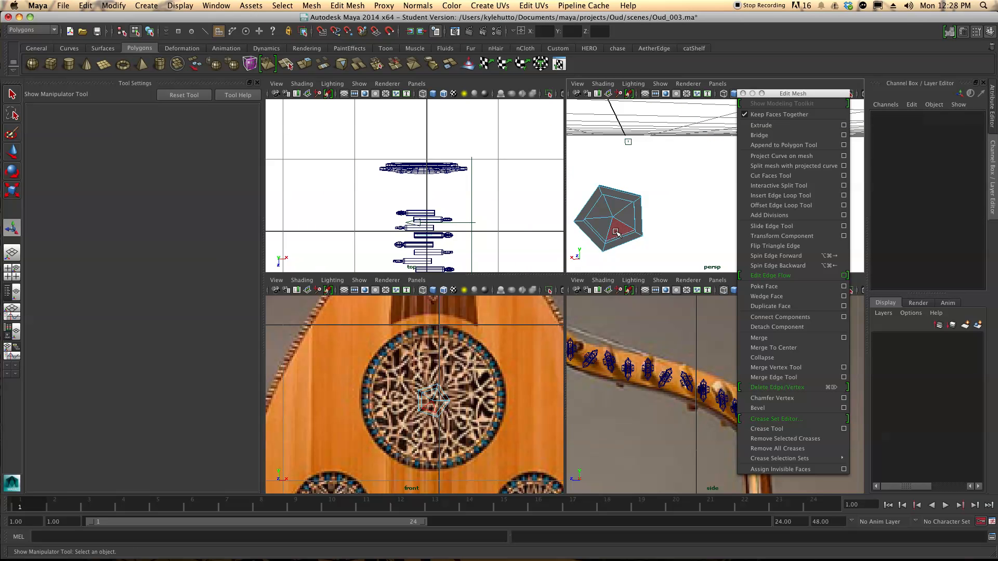
Delete the five triangular faces of the back cap to leave an open pentagonal frame
click(603, 209)
shift+click(617, 206)
shift+click(625, 217)
shift+click(617, 229)
shift+click(606, 228)
key(Delete)
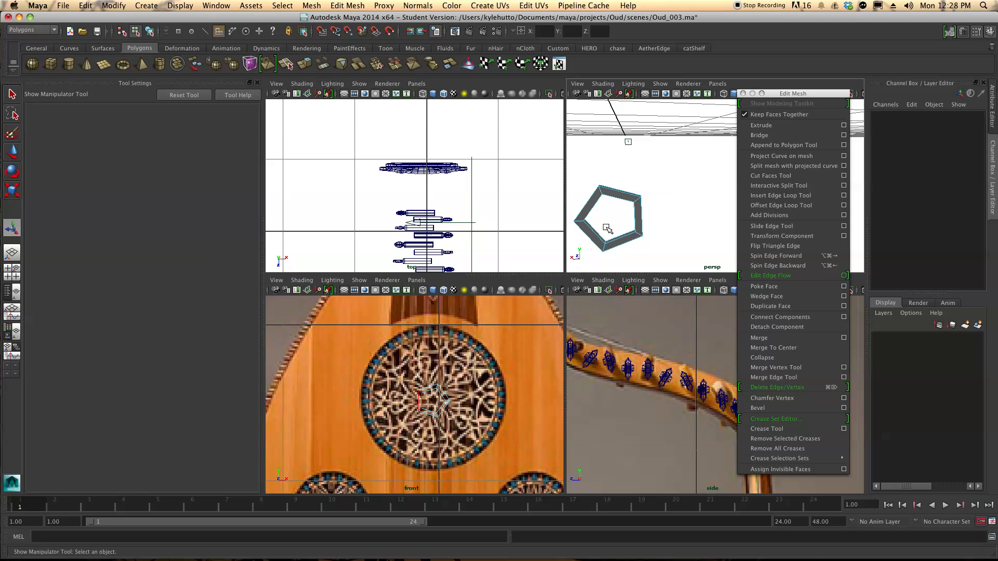
key(q)
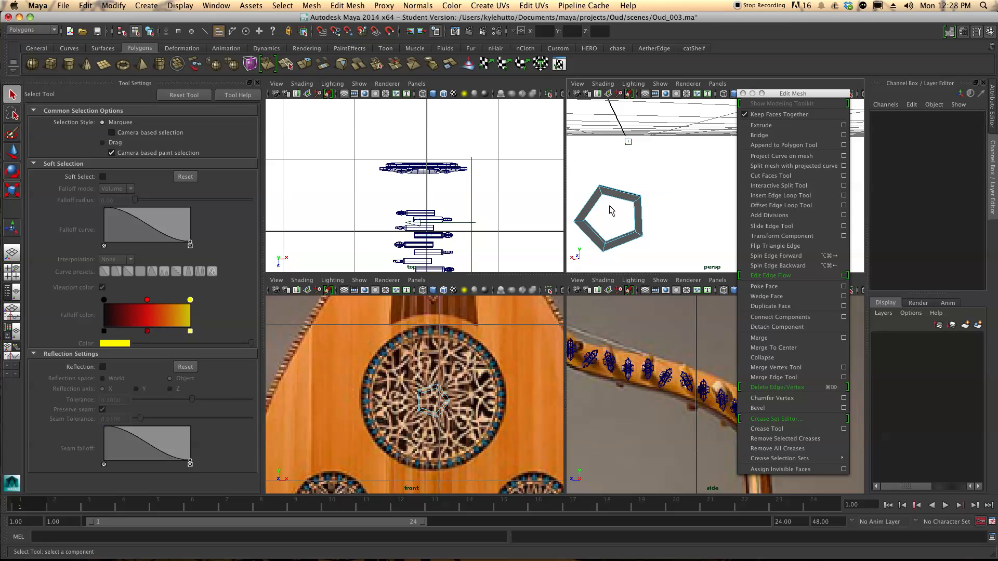
Bridge the front and back inner edges on one side of the pentagonal frame to close its inner wall
alt+drag(618, 197, 660, 202)
right_drag(674, 223, 671, 219)
click(670, 222)
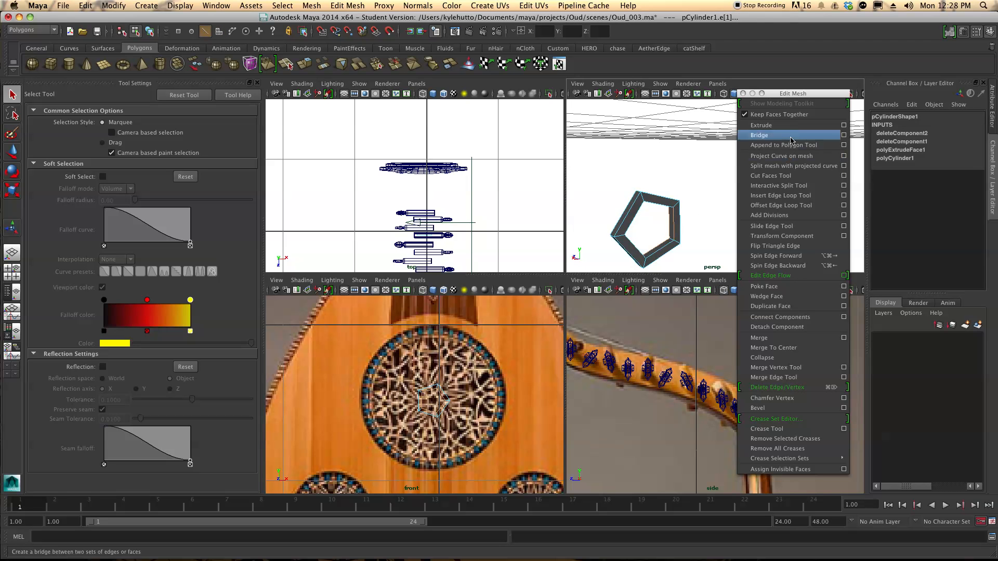
click(789, 136)
alt+drag(670, 258, 686, 236)
scroll(643, 238, up, 3)
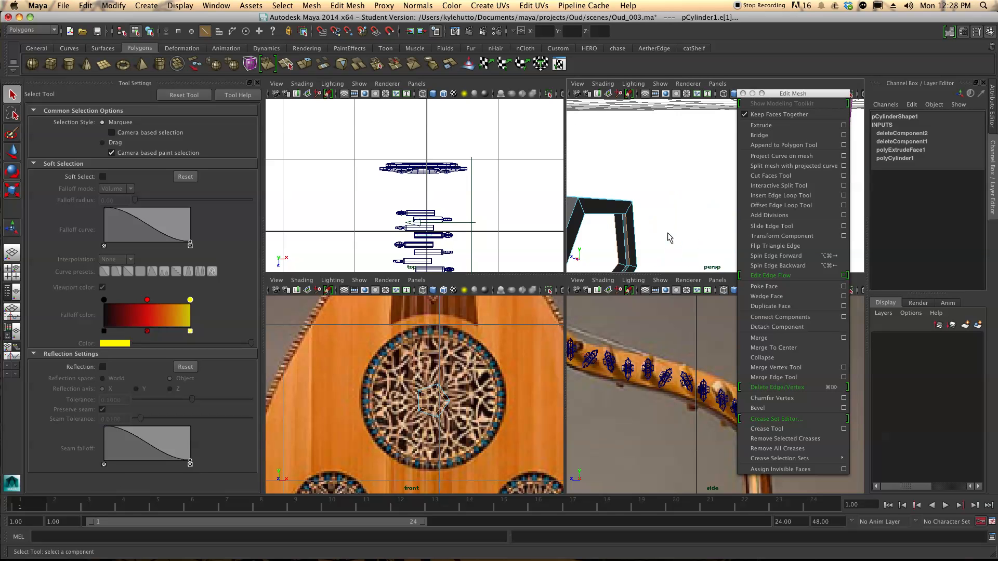
scroll(641, 241, up, 2)
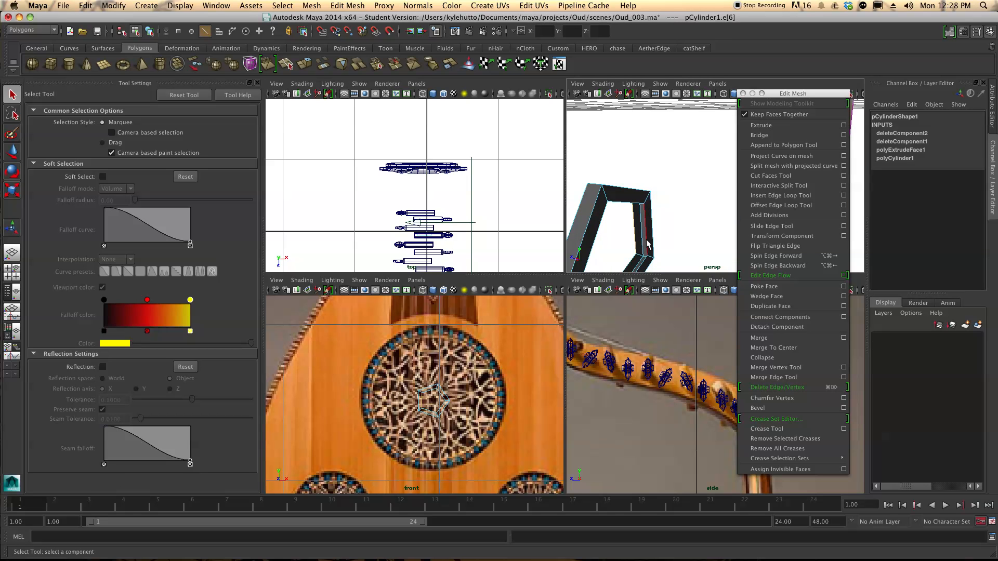
click(784, 135)
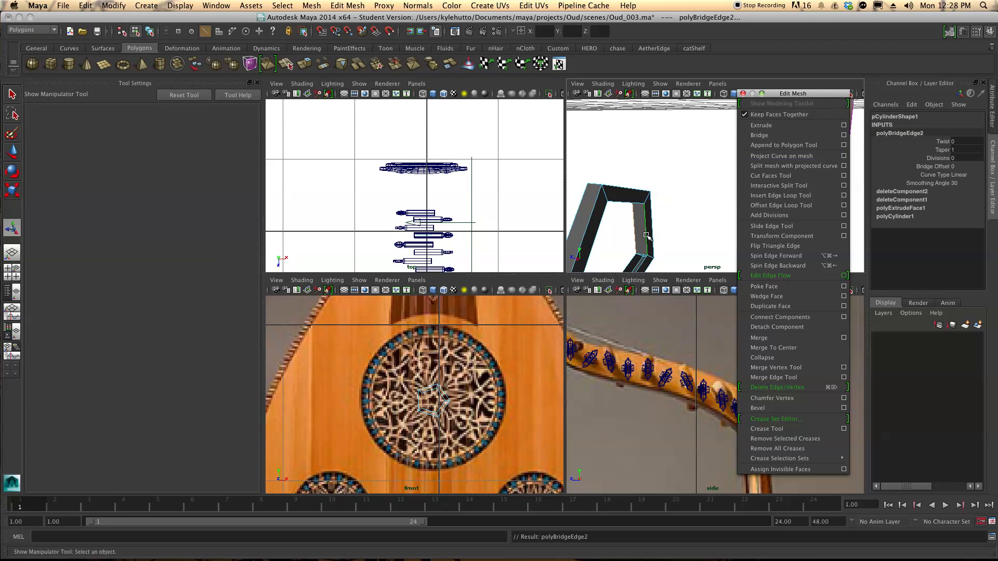
Bridge the open inner edge pairs on two more sides of the pentagonal frame
click(639, 262)
shift+click(644, 264)
click(761, 135)
alt+drag(639, 209, 654, 144)
click(654, 113)
shift+click(661, 111)
click(761, 135)
Bridge the inner edge pairs on the last two open sides of the pentagonal frame
alt+middle_drag(676, 221, 668, 175)
alt+drag(669, 175, 606, 183)
click(606, 184)
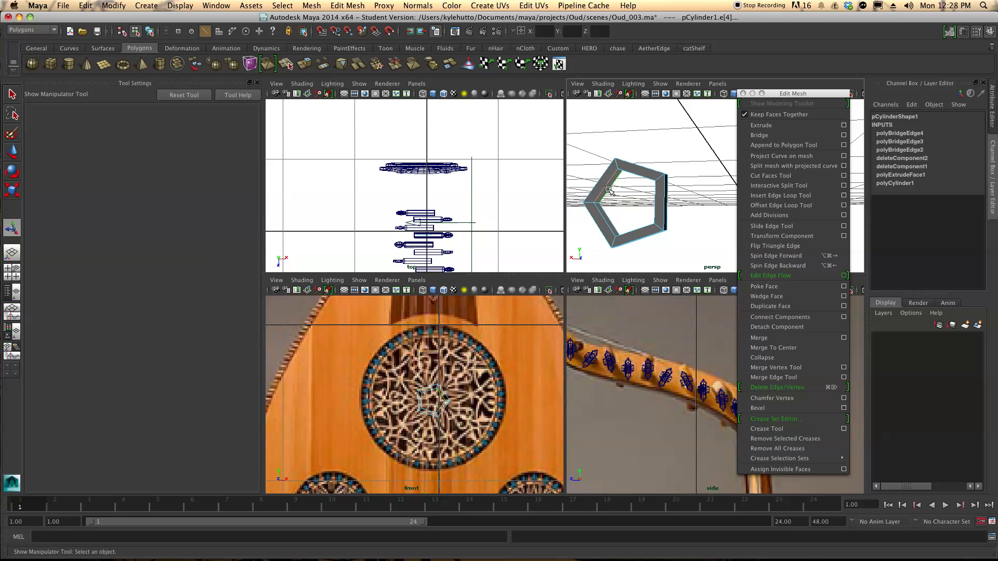
click(759, 135)
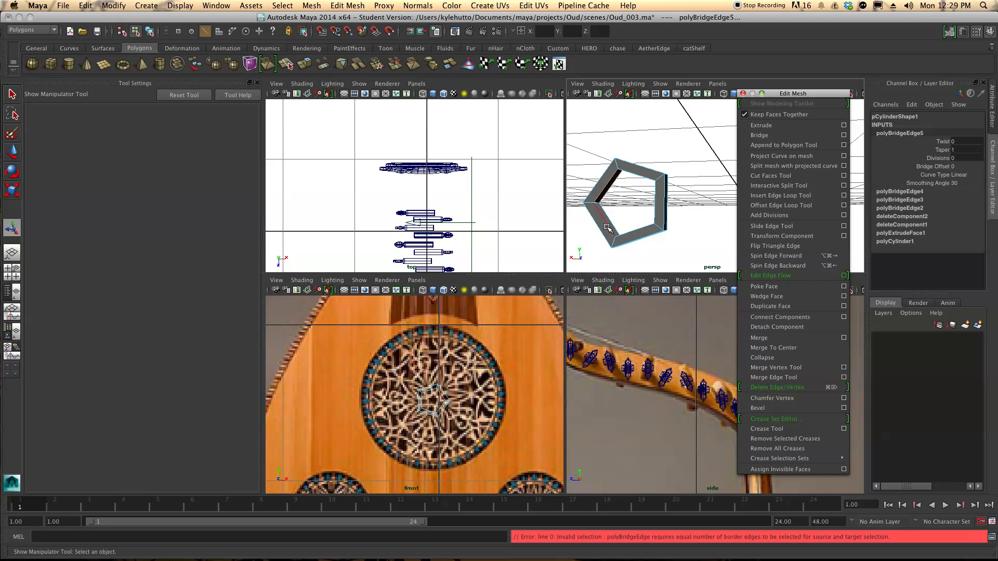
click(607, 227)
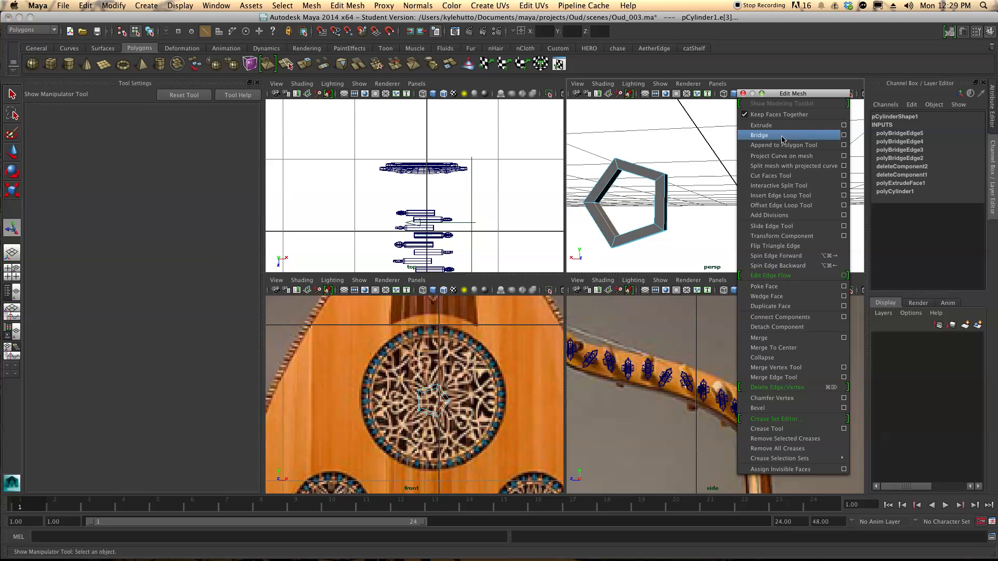
click(782, 136)
alt+drag(624, 208, 639, 217)
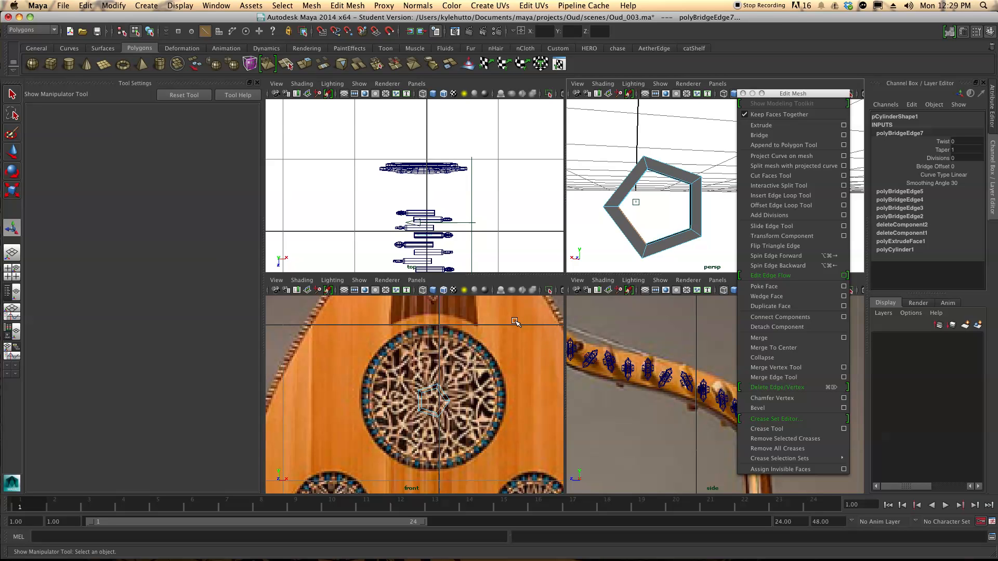
key(q)
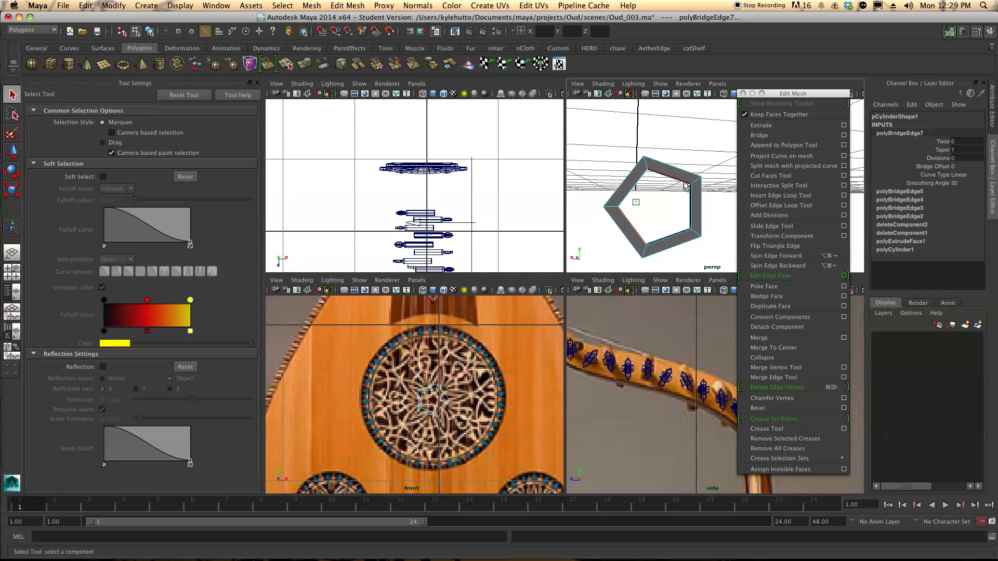
Insert two evenly spaced edge loops across each of the five sides of the pentagonal frame, using multiple edge loops
click(844, 197)
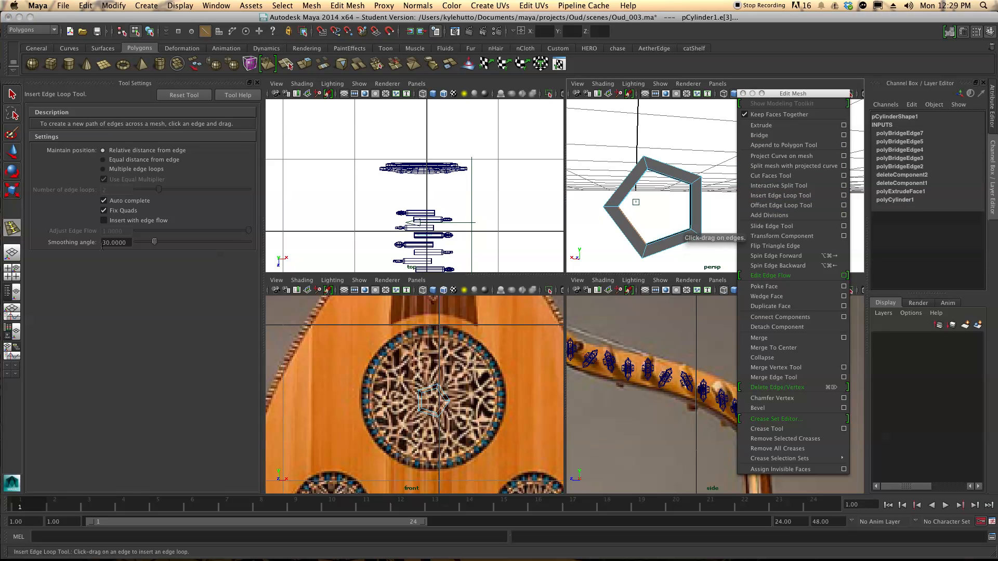
click(103, 169)
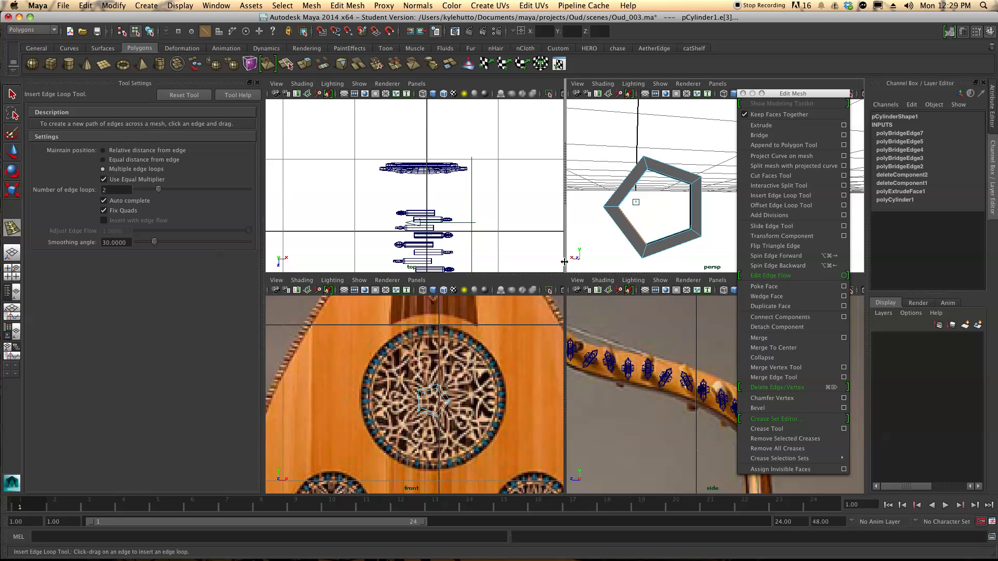
drag(631, 194, 629, 199)
click(673, 179)
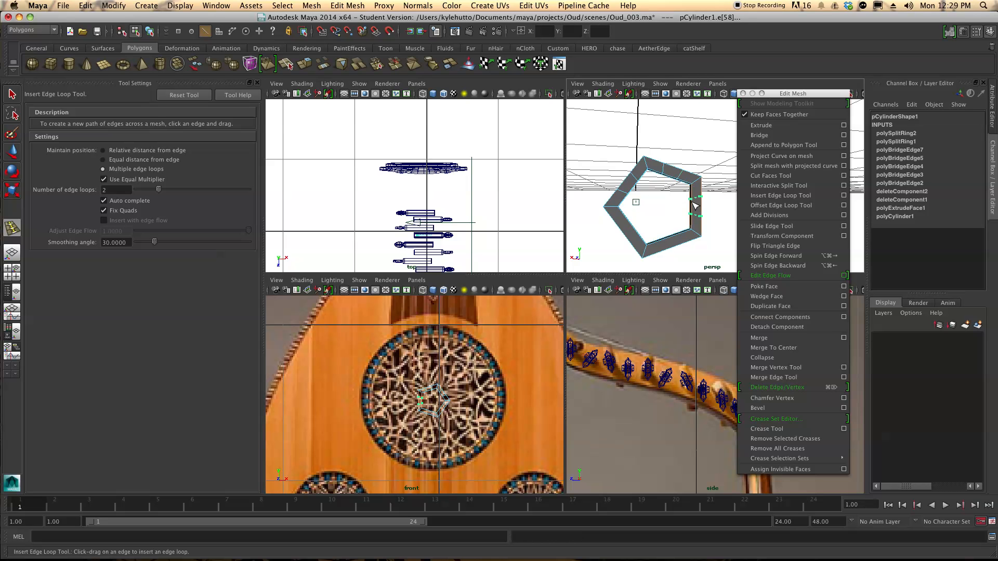
click(669, 241)
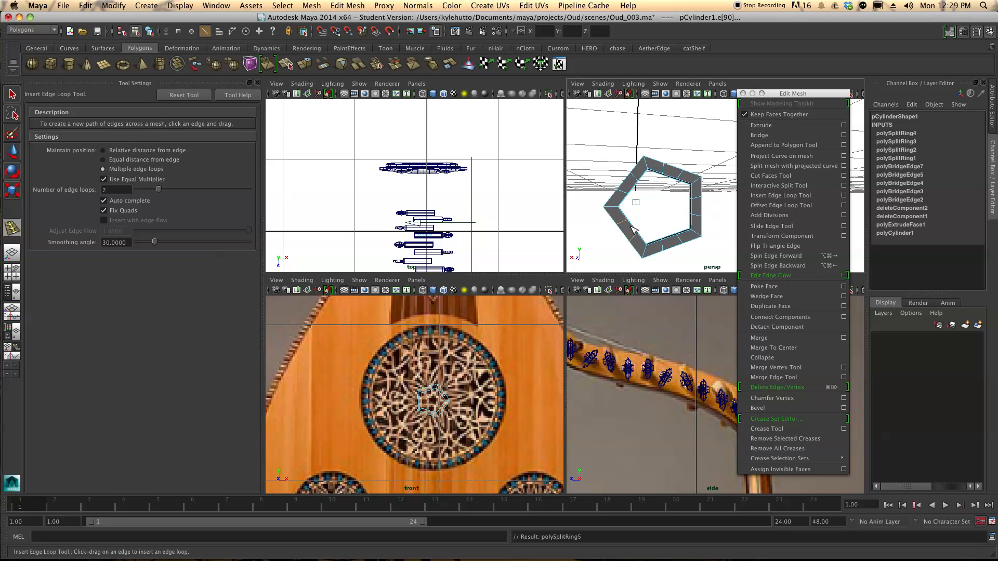
click(659, 238)
key(q)
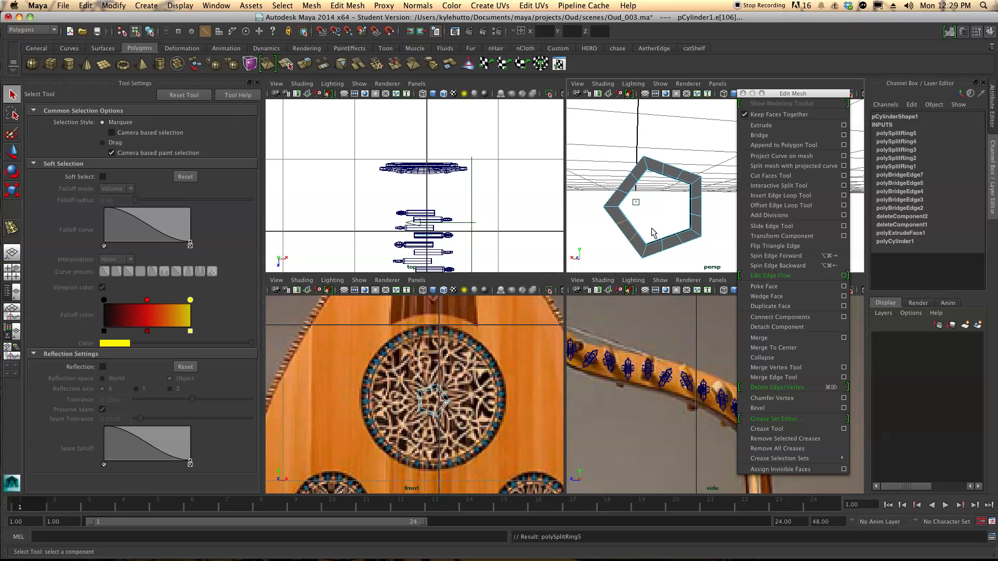
Hide the tool settings and select the middle inner-wall face on each of the five frame sides in face mode
click(257, 83)
mouse_move(587, 212)
alt+mouse_down()
mouse_move(597, 201)
mouse_move(568, 211)
mouse_move(605, 202)
mouse_move(590, 203)
alt+mouse_up()
right_drag(536, 237, 539, 258)
alt+drag(539, 258, 625, 221)
click(526, 261)
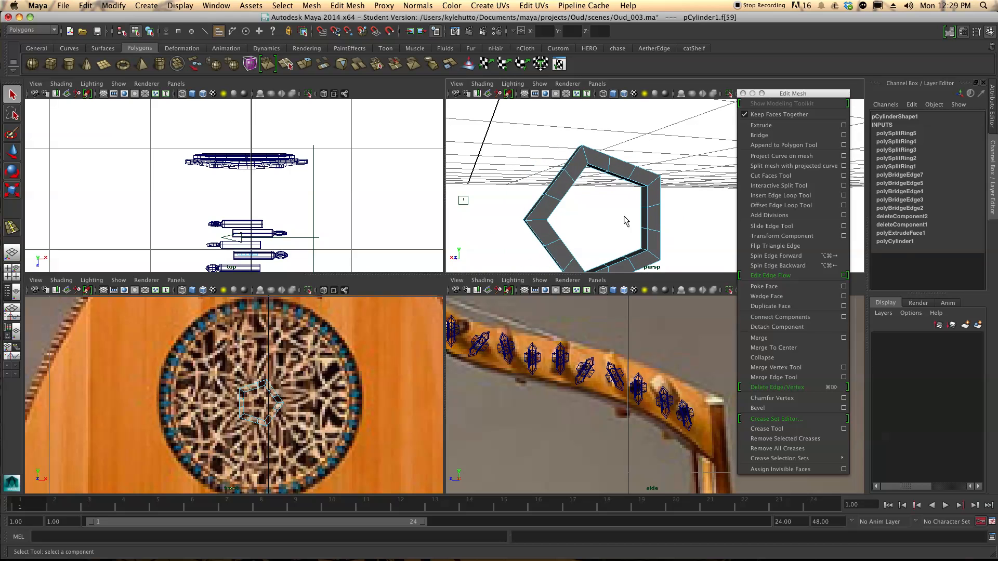
click(644, 224)
click(620, 180)
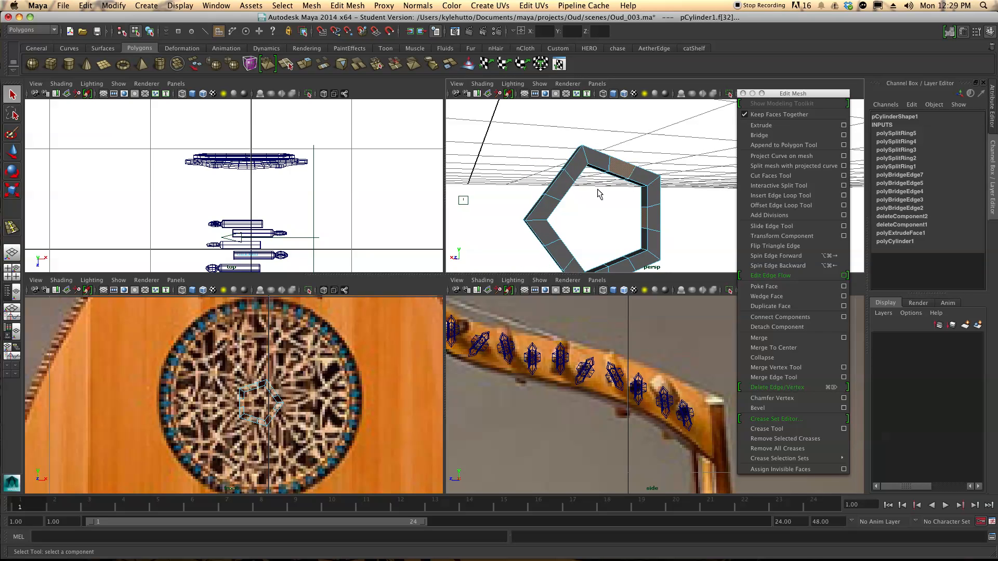
key(z)
click(620, 179)
click(619, 181)
alt+drag(615, 183, 593, 230)
click(583, 222)
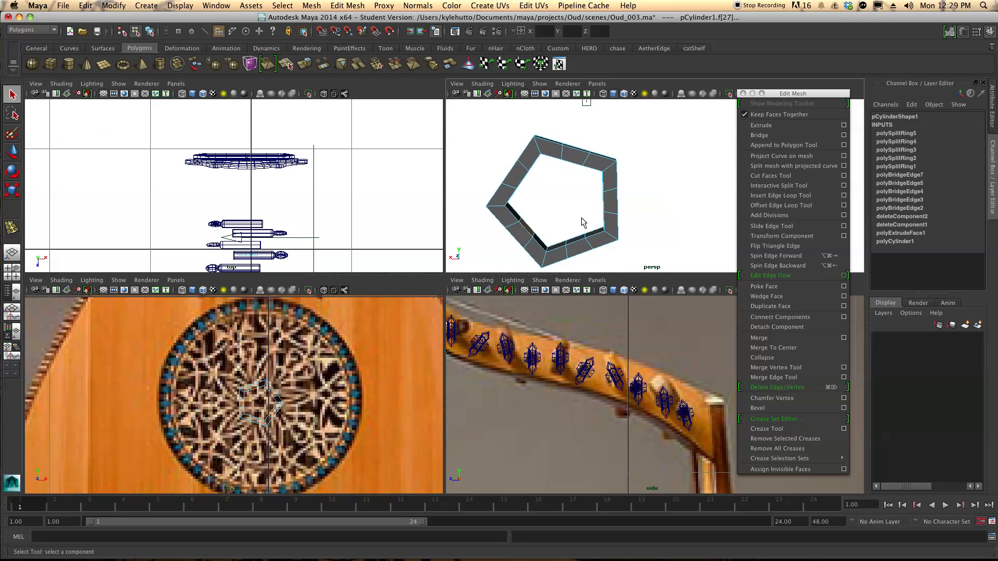
Extrude the five selected inner faces toward the pentagon's centre with a local Z translation of about 0.043
click(760, 126)
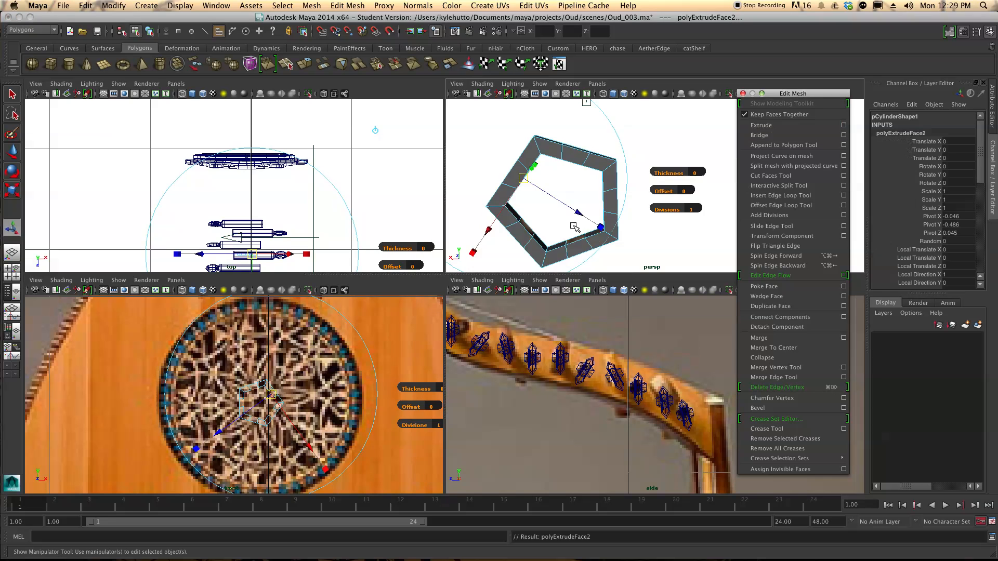
drag(576, 213, 600, 229)
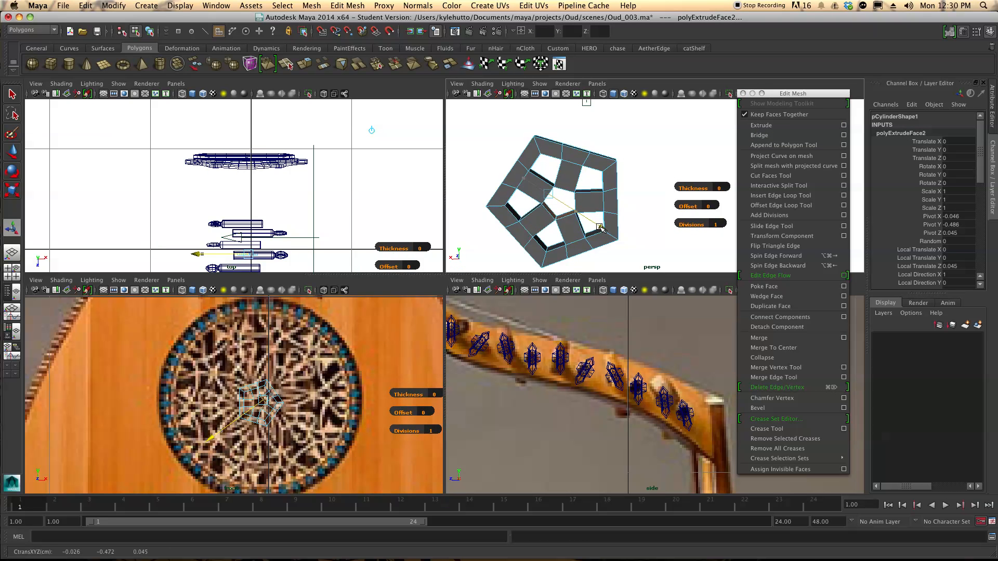
click(548, 194)
alt+drag(541, 212, 569, 208)
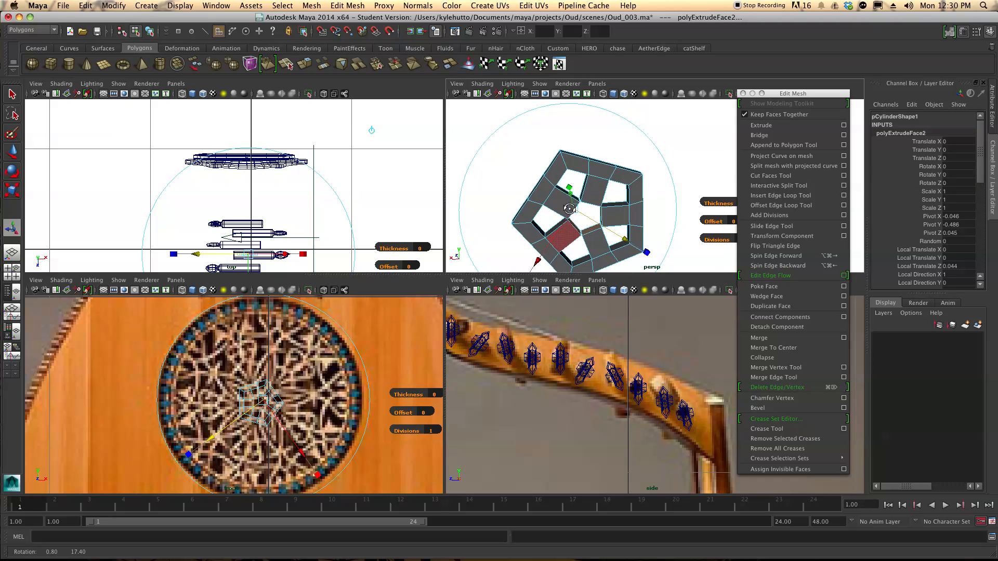
drag(623, 238, 617, 237)
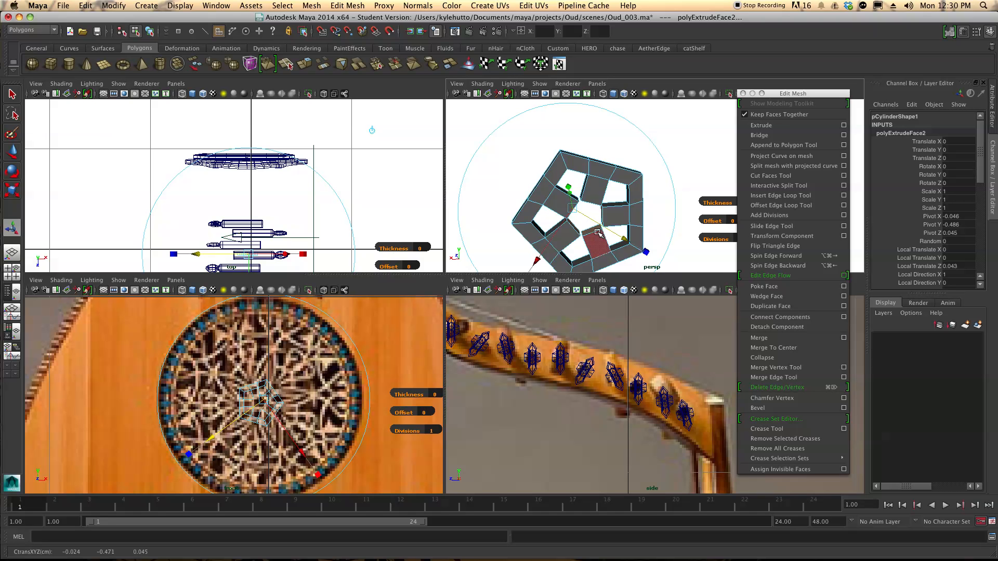
drag(625, 238, 586, 214)
Extrude the inner ends of the five arms again with a local Z translation of about 0.003
click(761, 125)
alt+right_drag(585, 215, 607, 189)
alt+drag(607, 189, 612, 192)
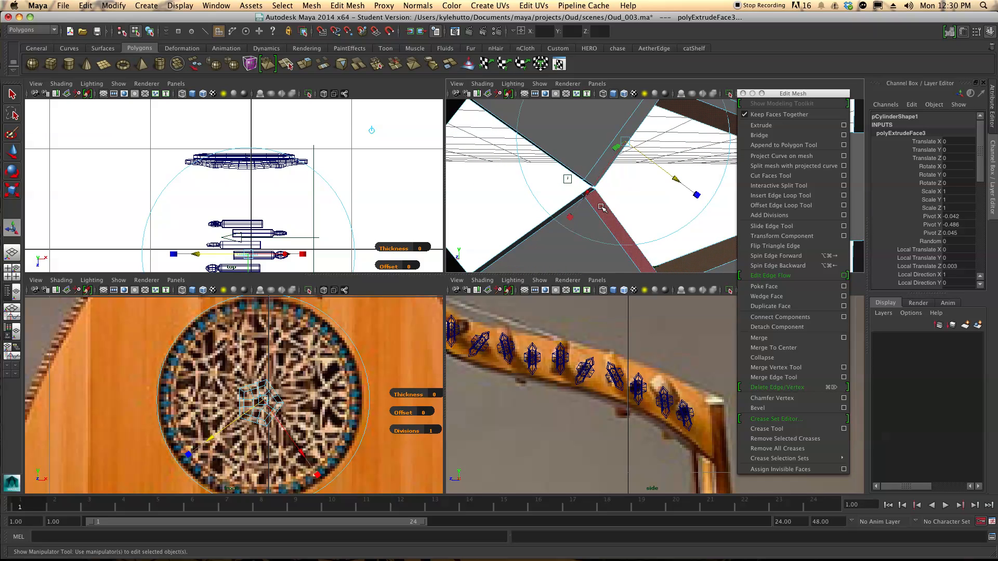
drag(671, 181, 674, 179)
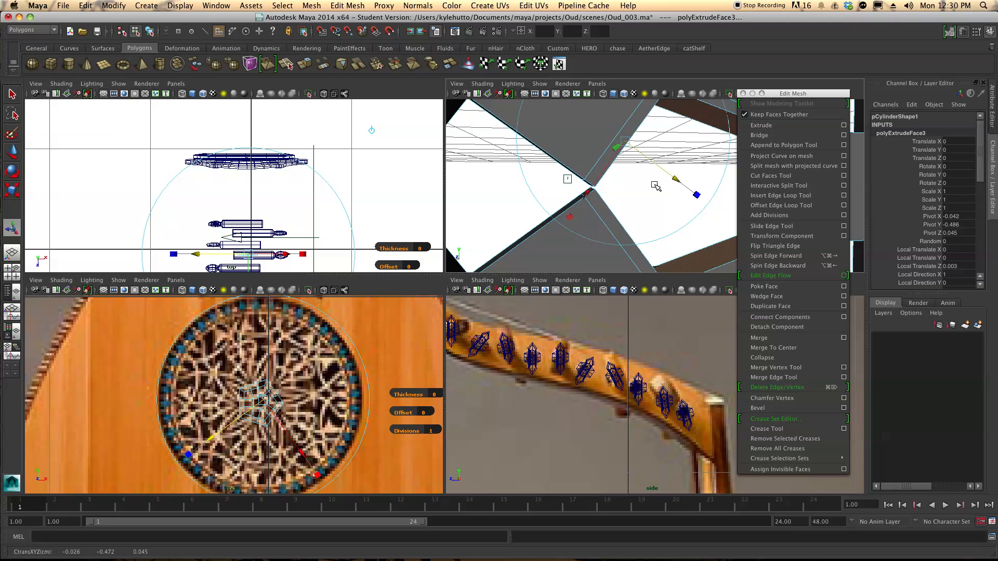
key(q)
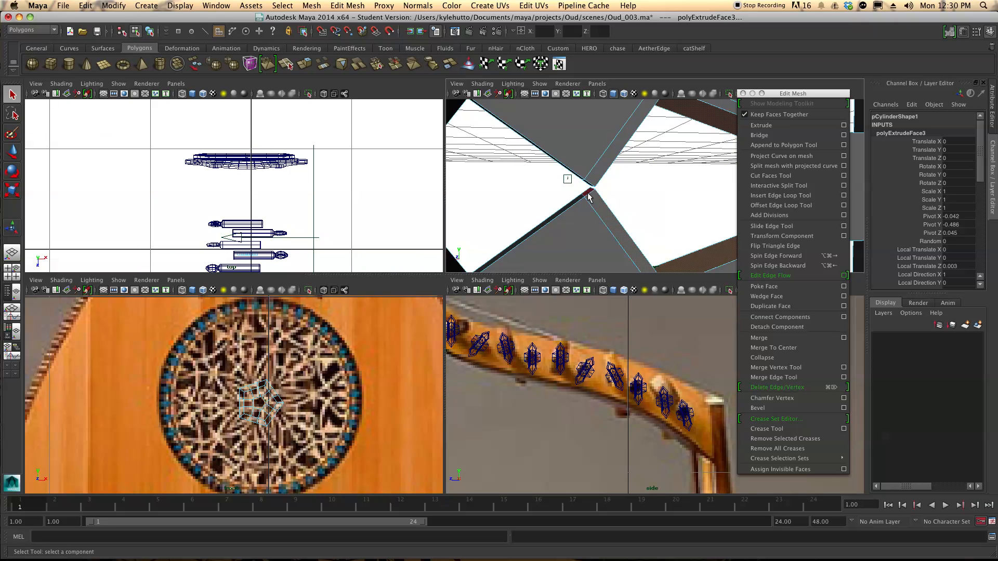
Remove the two facing side faces at the tips of one adjacent arm pair and bridge the gap between them
click(588, 196)
alt+middle_drag(588, 197, 671, 181)
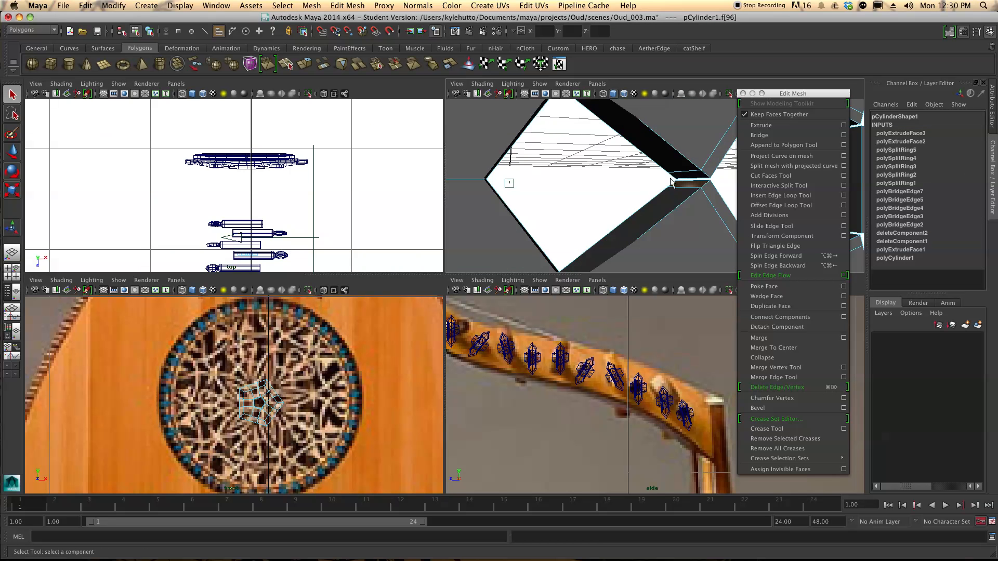
click(691, 180)
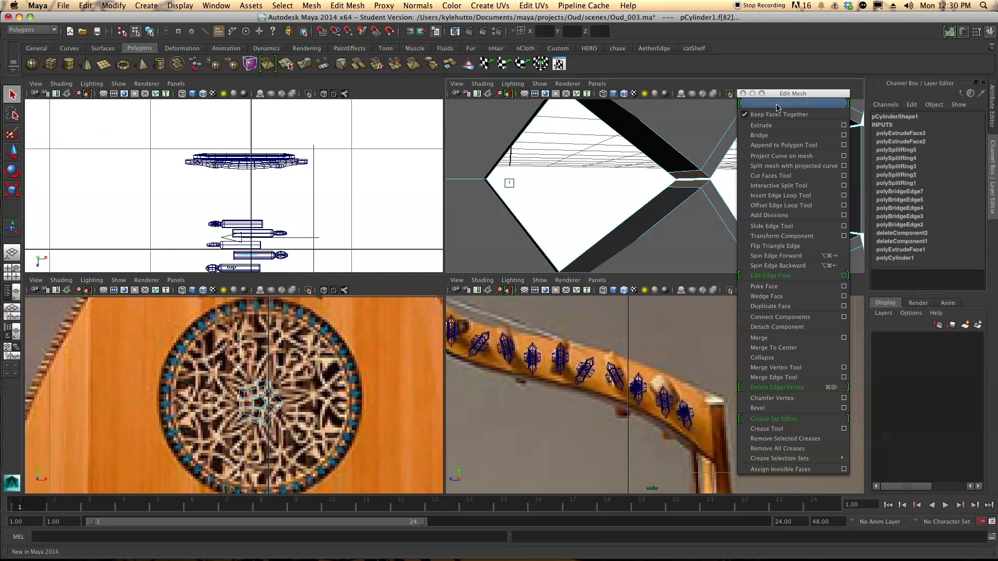
click(759, 135)
alt+drag(707, 201, 632, 156)
mouse_move(623, 148)
alt+middle_down()
mouse_move(610, 137)
mouse_move(608, 151)
alt+middle_up()
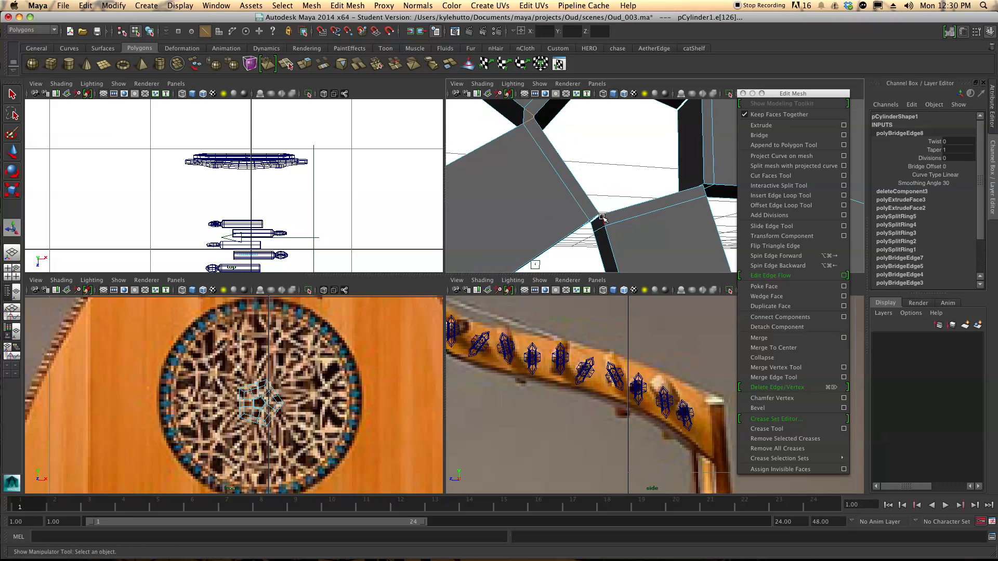
Delete the facing tip faces of the next pair of arms and bridge their open edges
alt+drag(595, 220, 577, 201)
click(580, 193)
right_drag(581, 193, 583, 217)
click(584, 196)
shift+click(589, 197)
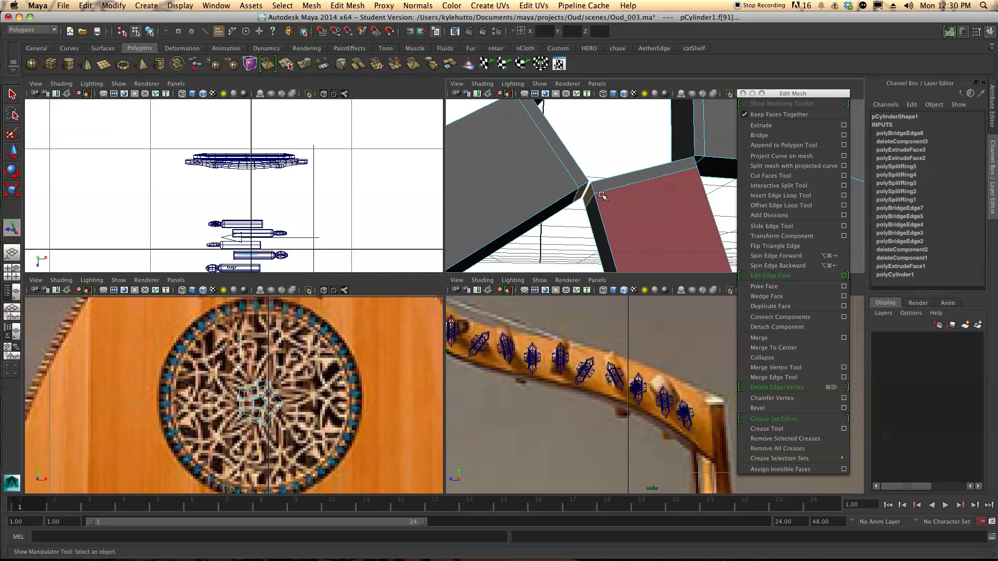
click(774, 135)
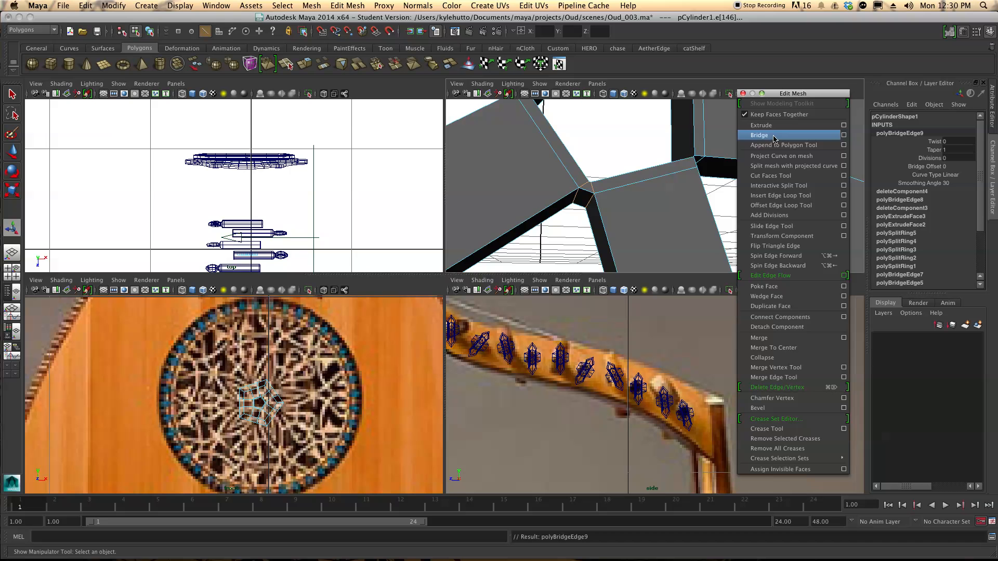
Delete the facing tip faces at a third gap between neighbouring arms and join the arms with a bridge
right_drag(698, 159, 697, 183)
alt+drag(697, 165, 554, 192)
click(653, 154)
key(Delete)
click(759, 136)
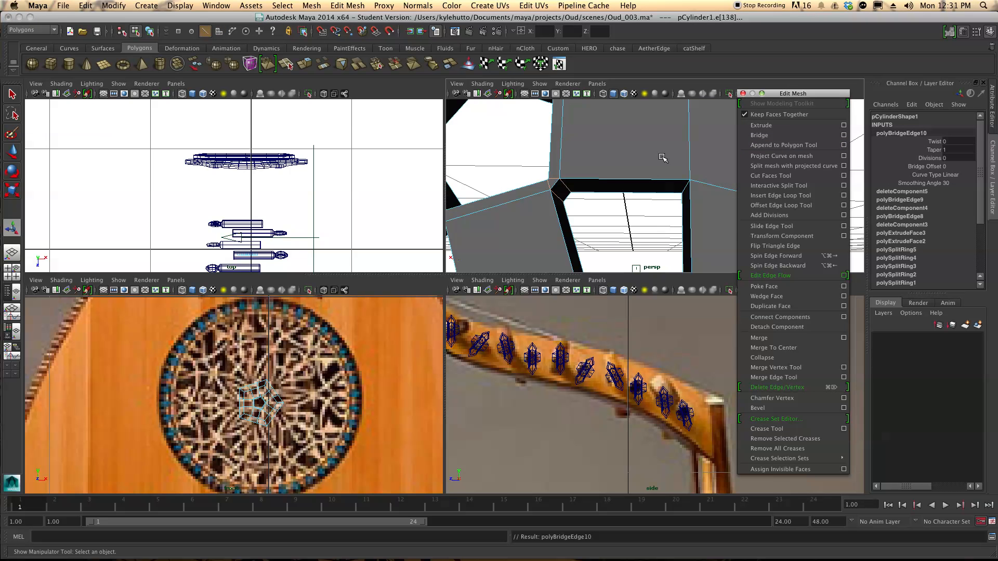
alt+drag(583, 155, 535, 189)
alt+right_drag(536, 189, 607, 143)
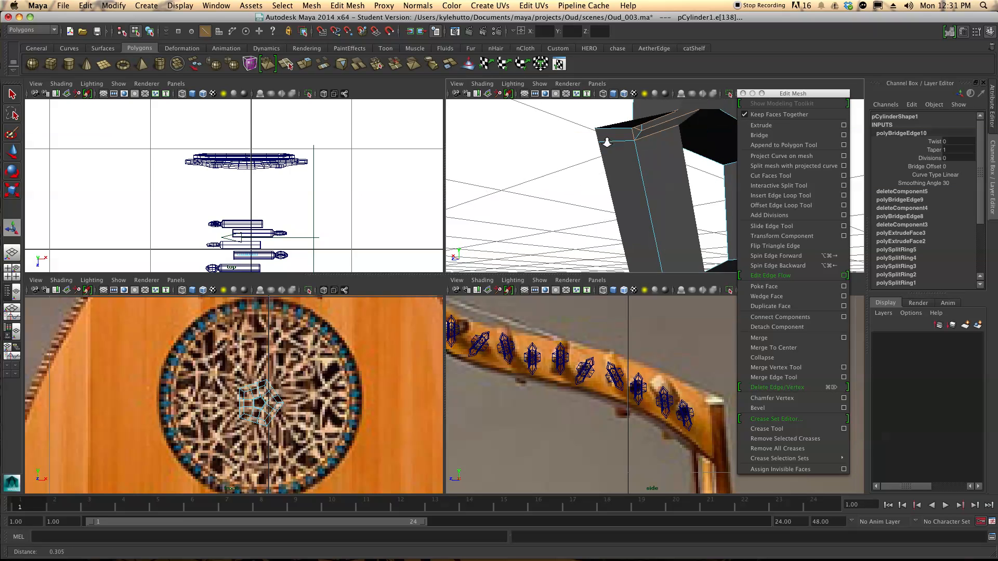
Delete the facing tip faces at the fourth gap between neighbouring arms and bridge their open edges
alt+middle_drag(609, 142, 617, 203)
mouse_move(627, 148)
alt+mouse_down()
mouse_move(654, 150)
mouse_move(638, 154)
alt+mouse_up()
key(f)
alt+right_drag(637, 154, 696, 161)
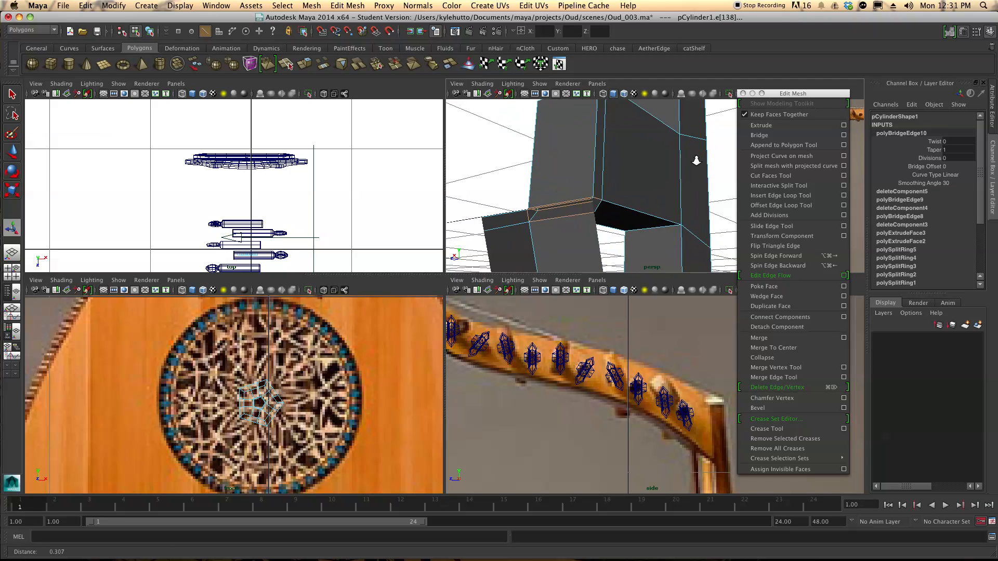
alt+drag(687, 163, 591, 165)
scroll(650, 189, up, 8)
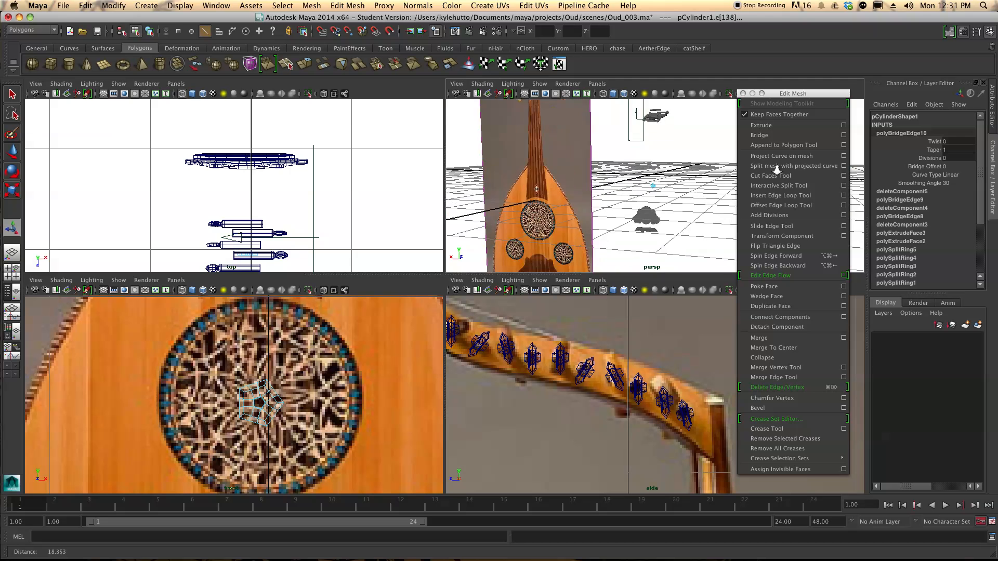
scroll(650, 189, up, 10)
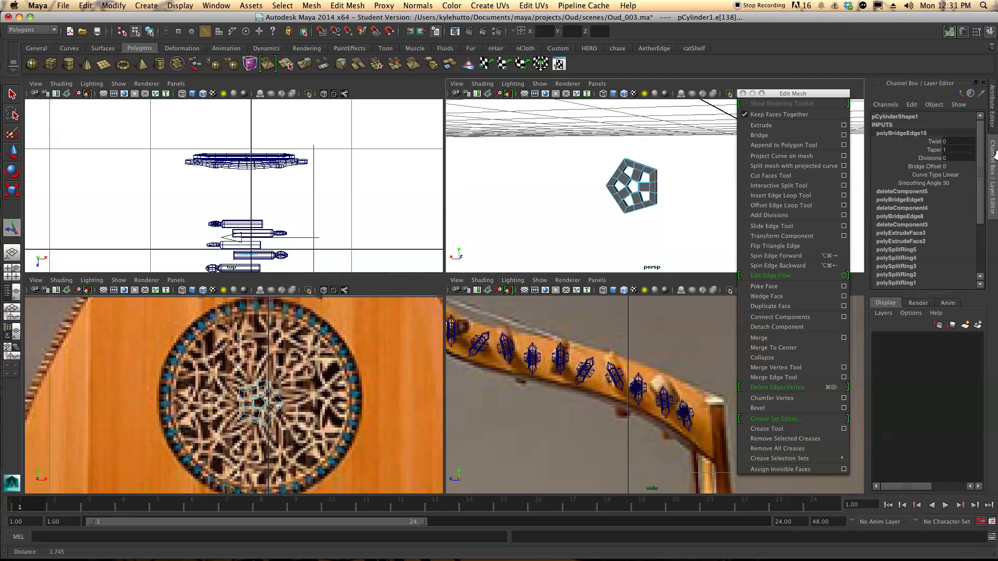
alt+right_drag(875, 172, 882, 172)
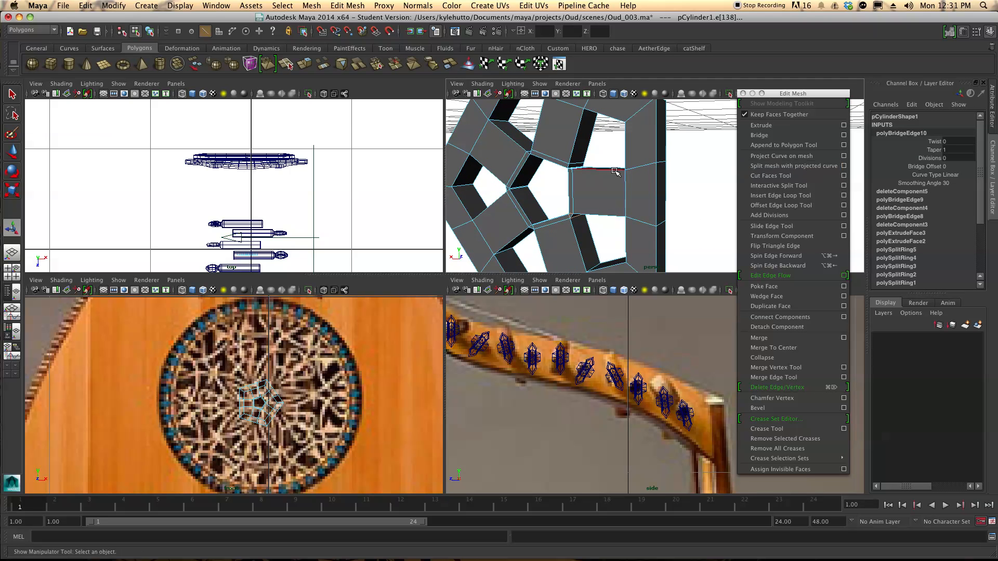
key(space)
alt+middle_drag(210, 257, 337, 284)
alt+right_drag(338, 285, 390, 283)
alt+drag(390, 283, 369, 271)
alt+right_drag(369, 271, 340, 290)
click(344, 271)
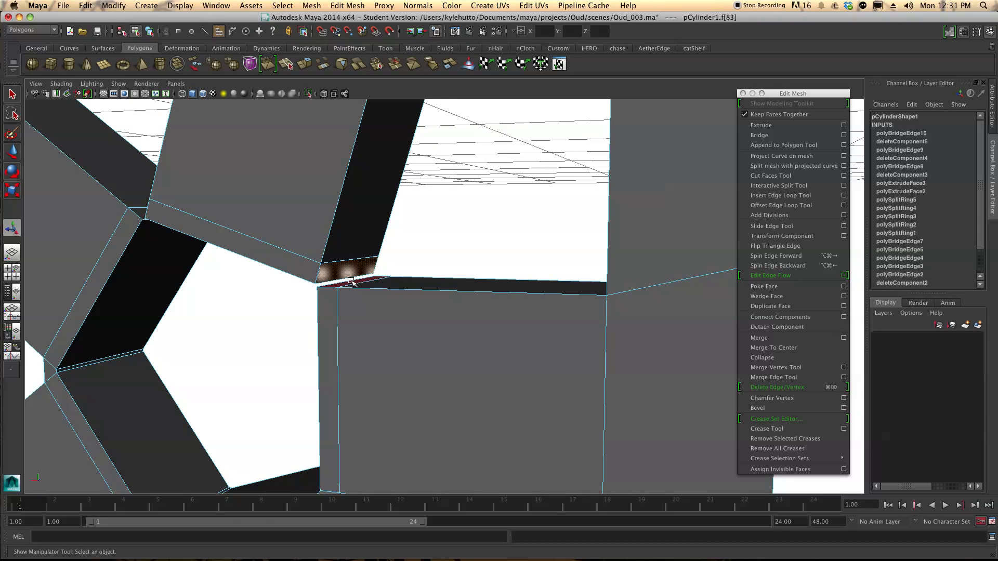
click(759, 136)
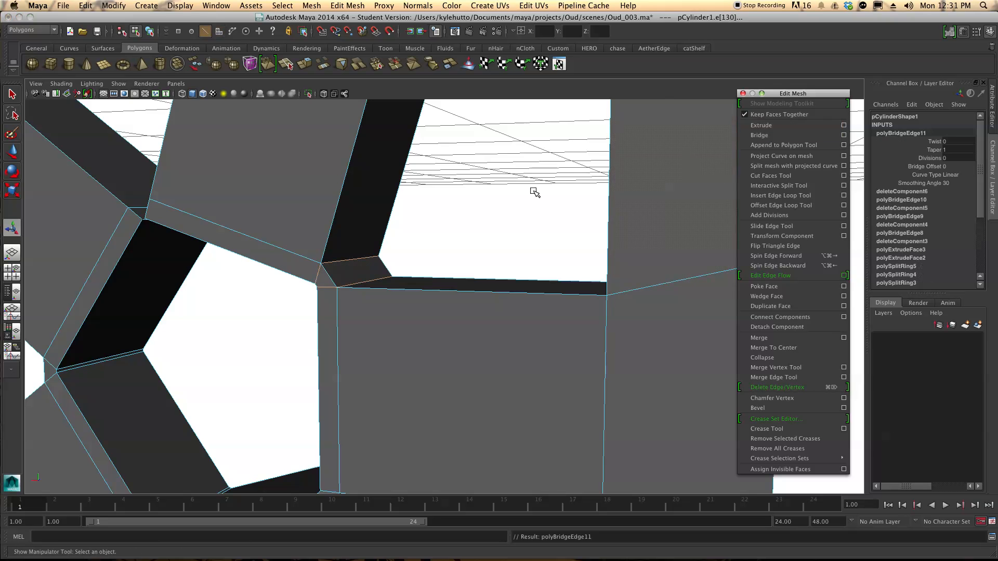
Remove the facing tip faces at the last remaining gap and bridge it to close the central pentagonal ring
alt+drag(212, 217, 234, 220)
right_drag(528, 246, 530, 268)
click(525, 254)
key(Delete)
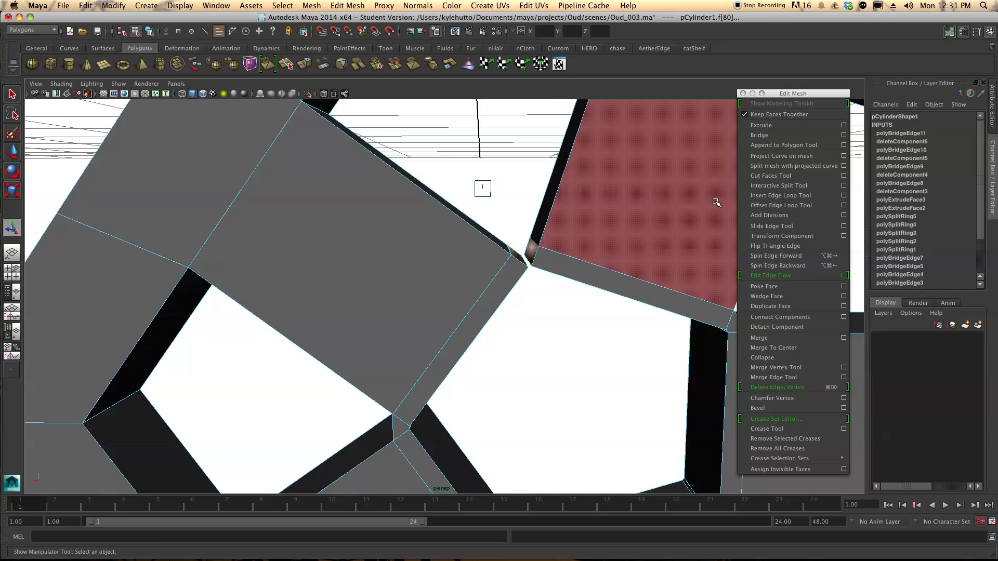
click(760, 136)
scroll(516, 280, down, 5)
mouse_move(492, 375)
alt+mouse_down()
mouse_move(501, 379)
mouse_move(475, 383)
mouse_move(489, 379)
alt+mouse_up()
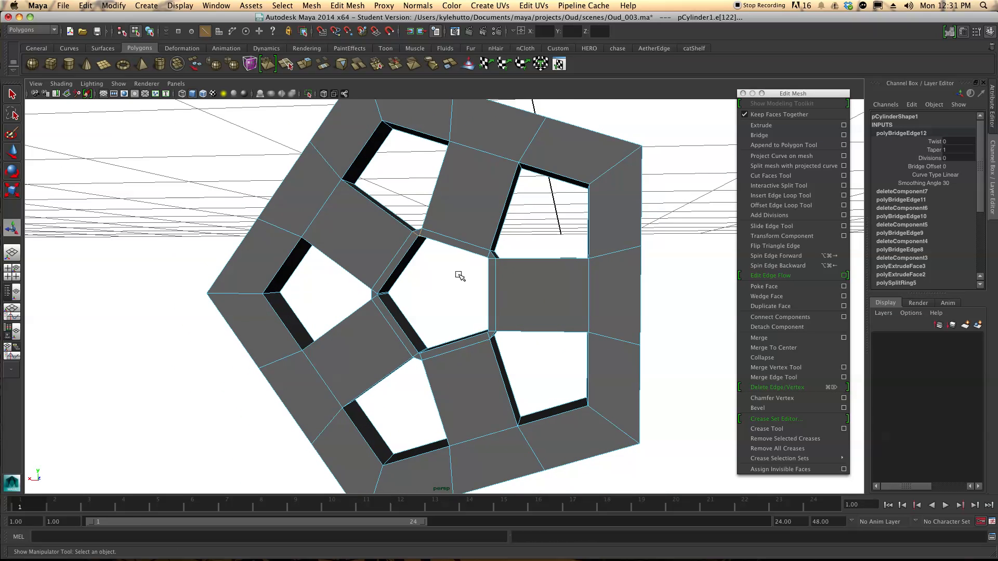
Select the outer side faces of the pentagonal frame and review the Extrude Face options
alt+drag(486, 289, 479, 301)
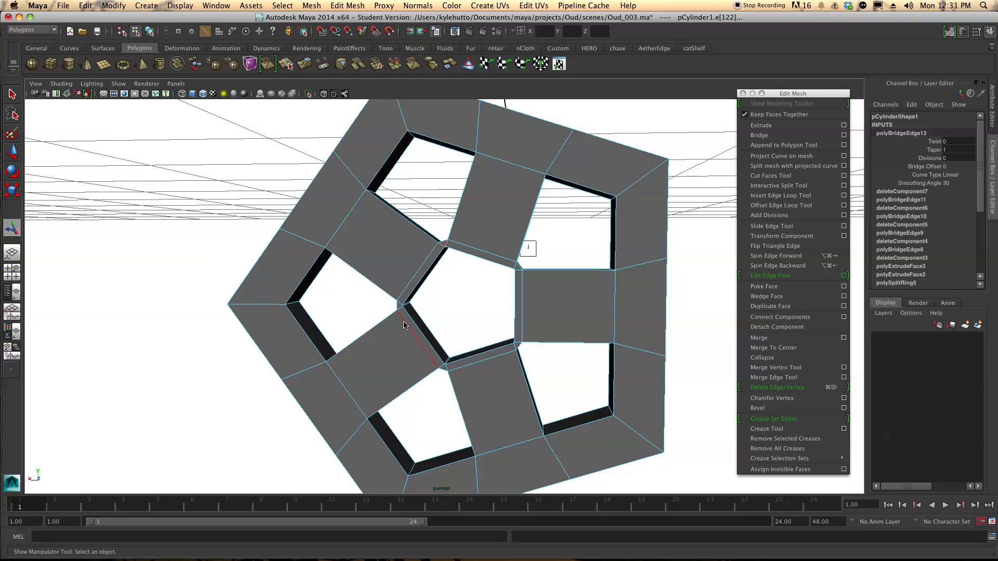
key(space)
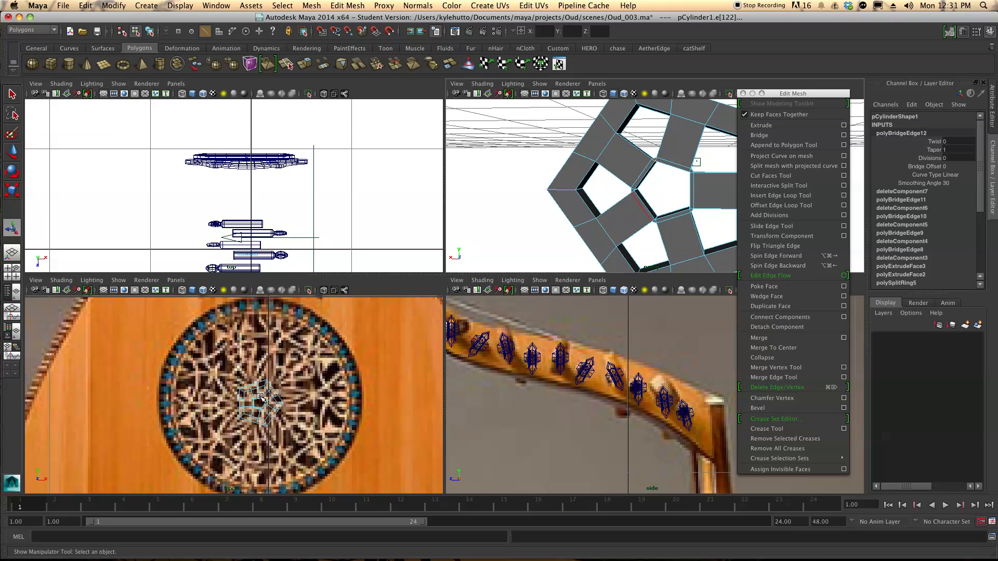
scroll(260, 398, up, 5)
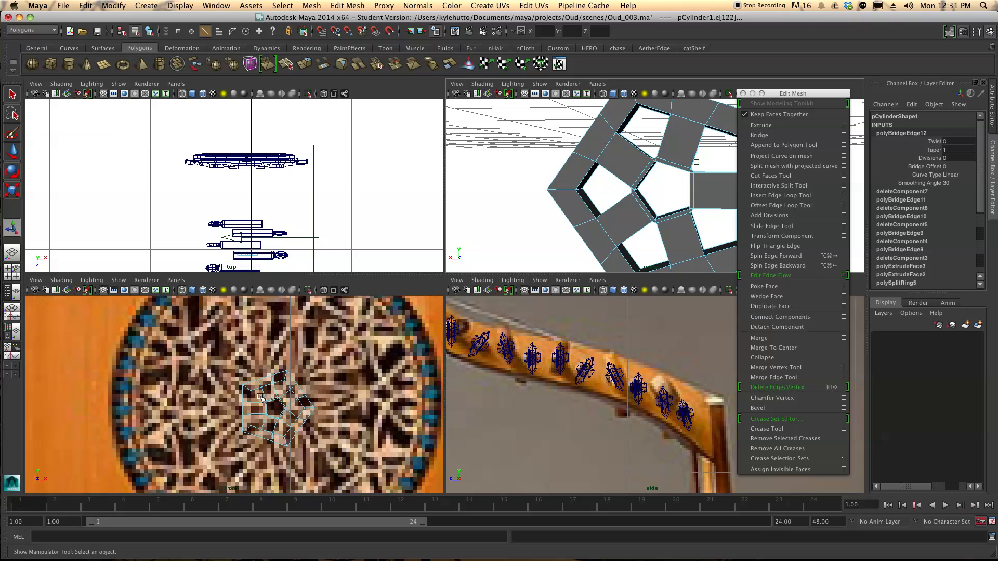
scroll(260, 397, down, 10)
scroll(260, 398, up, 7)
alt+drag(680, 221, 640, 206)
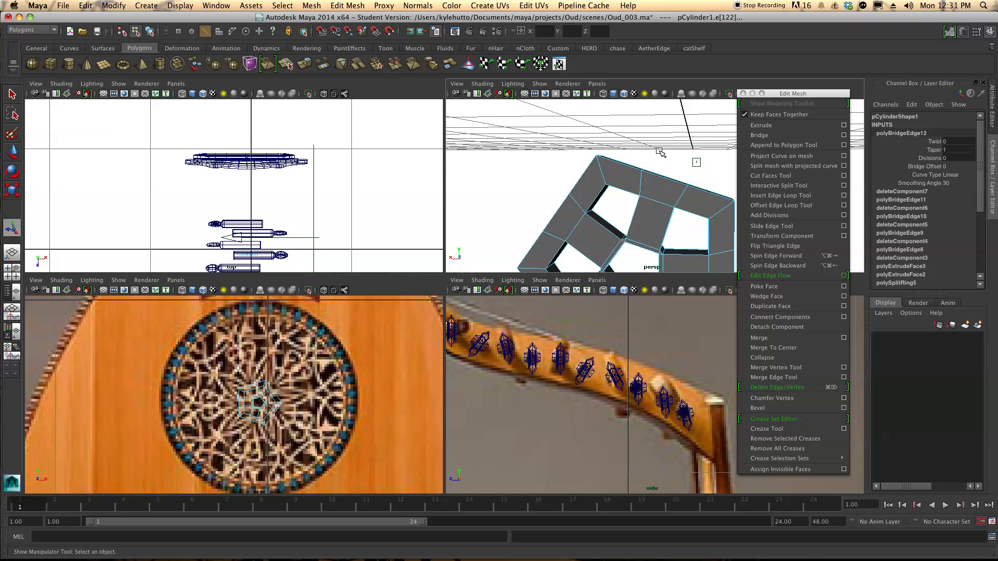
right_drag(634, 174, 640, 196)
alt+drag(630, 184, 631, 195)
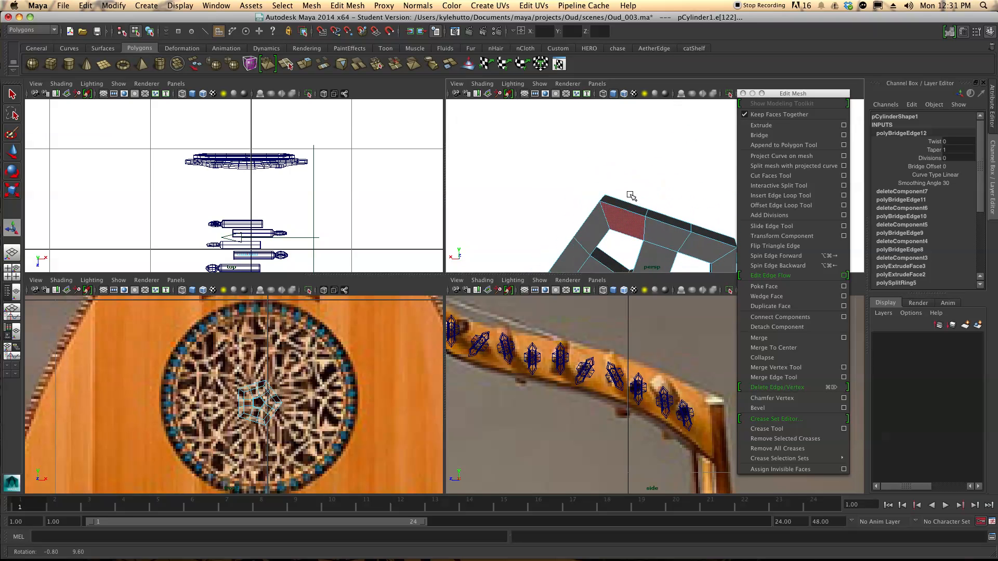
click(632, 208)
shift+click(629, 223)
alt+drag(628, 222, 626, 163)
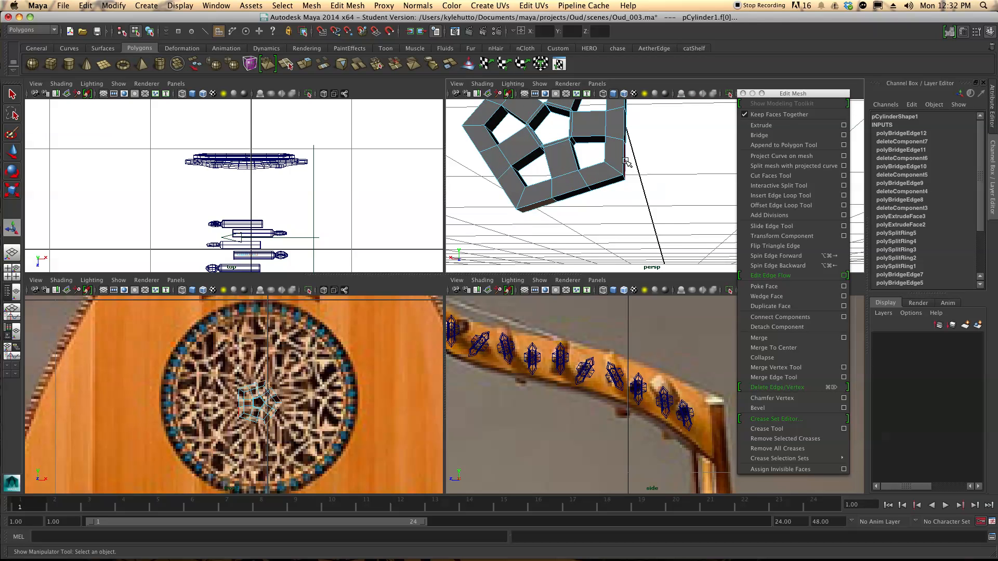
click(845, 125)
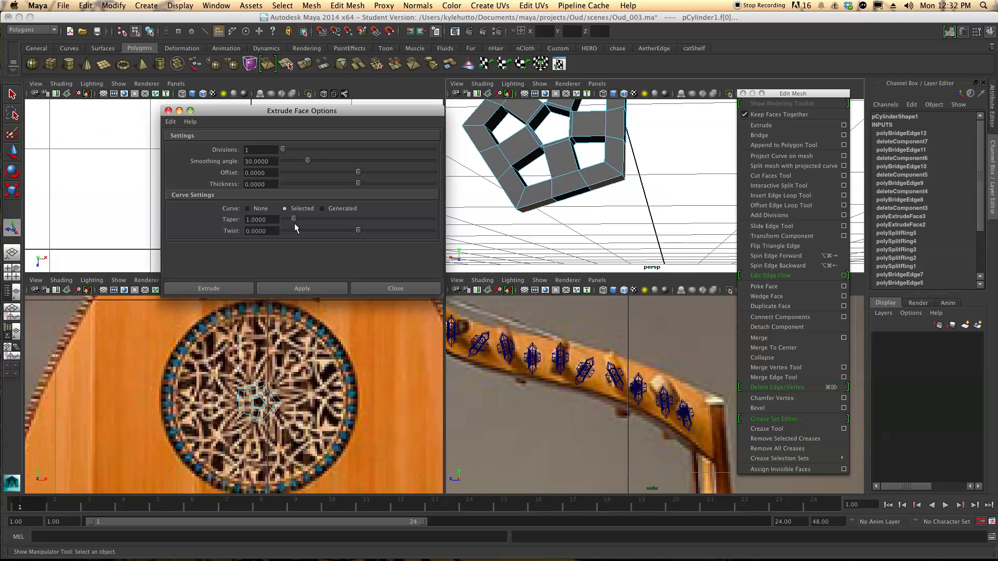
click(167, 110)
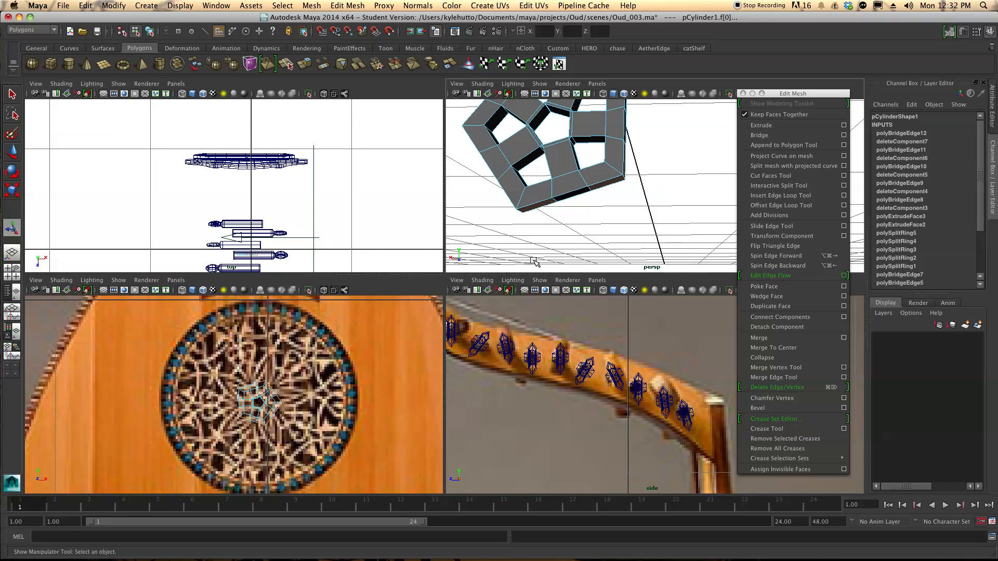
click(761, 126)
alt+drag(555, 203, 635, 126)
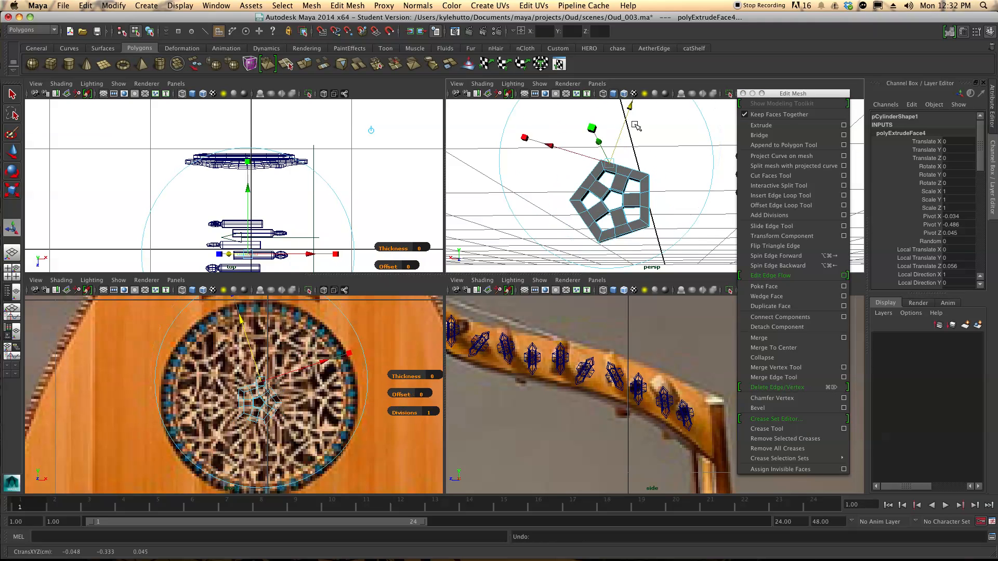
key(z)
key(z)
key(z)
key(z)
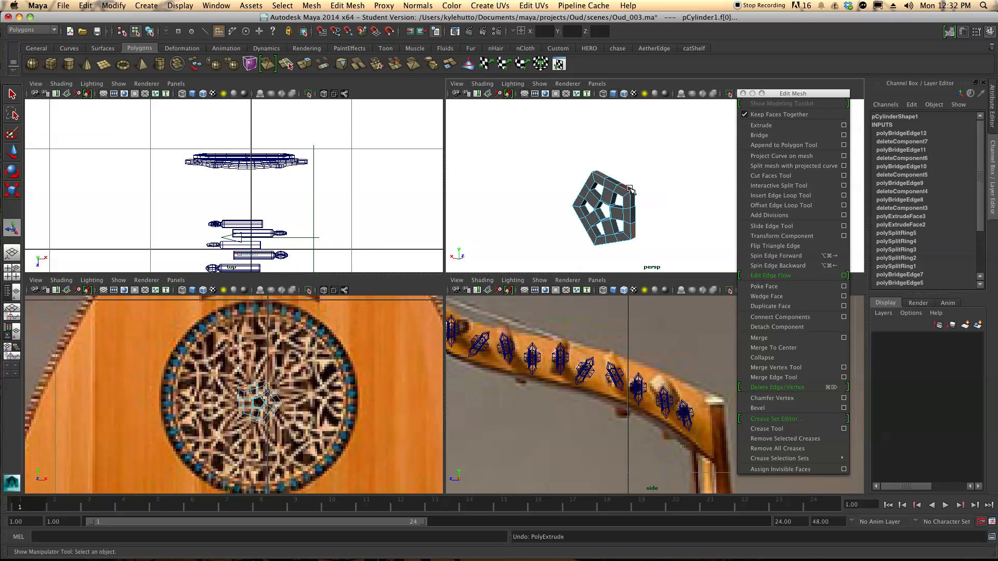
Try to extrude all the outer side faces of the pentagonal ring outward together
click(761, 125)
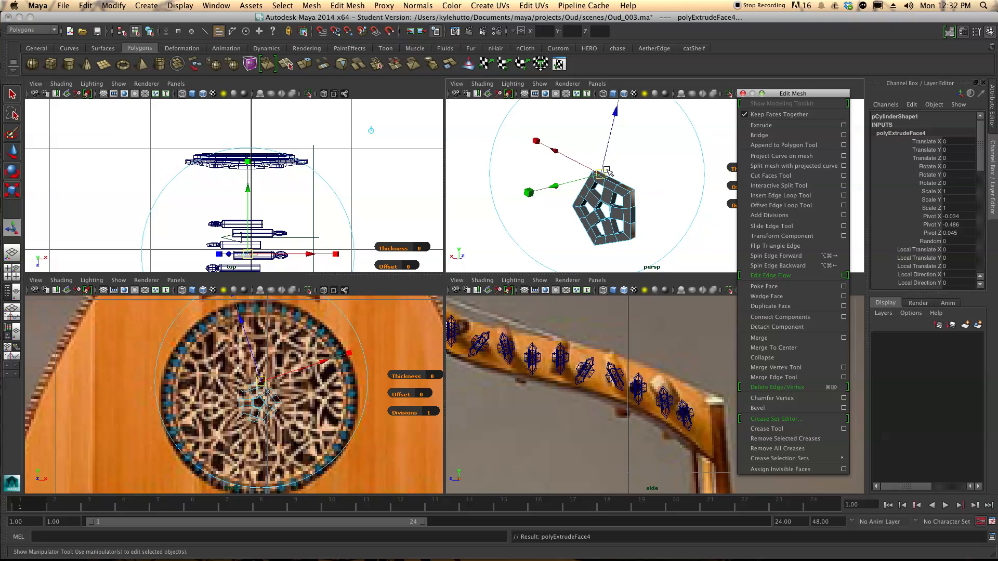
drag(618, 118, 676, 89)
key(r)
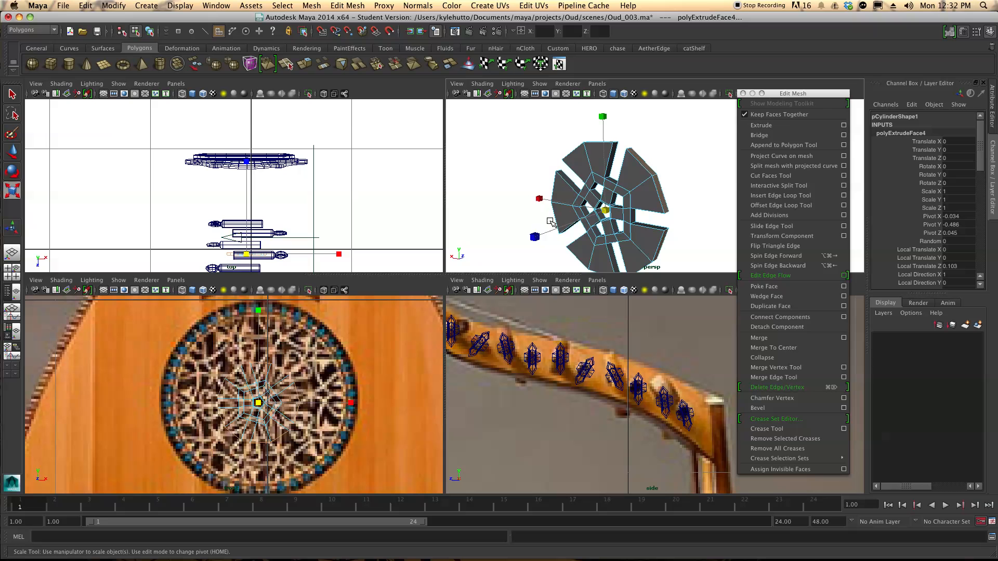
alt+drag(605, 210, 627, 198)
scroll(627, 197, down, 4)
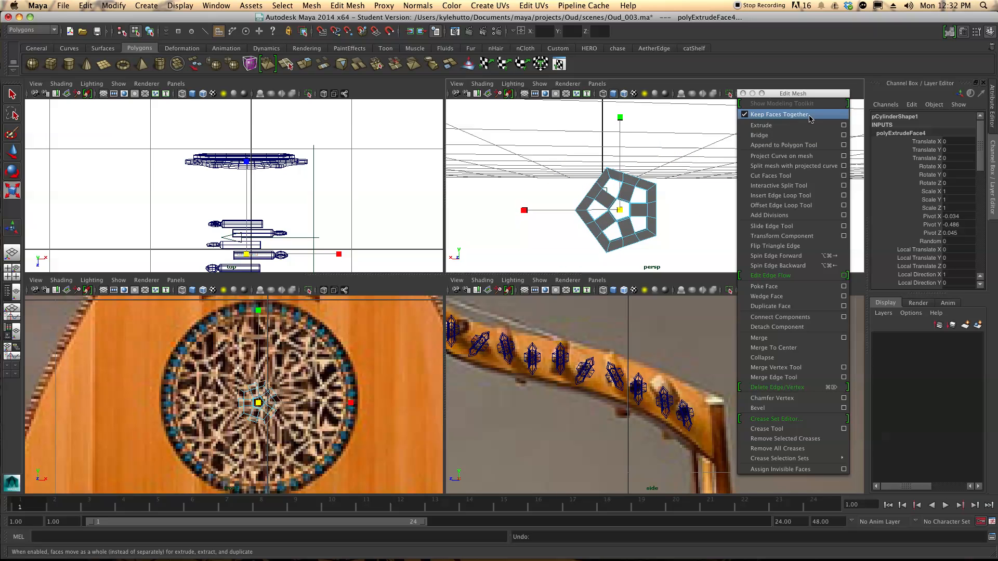
Try to extrude the ring's outer side faces outward using the extrude options with a taper of 0.9965
click(842, 126)
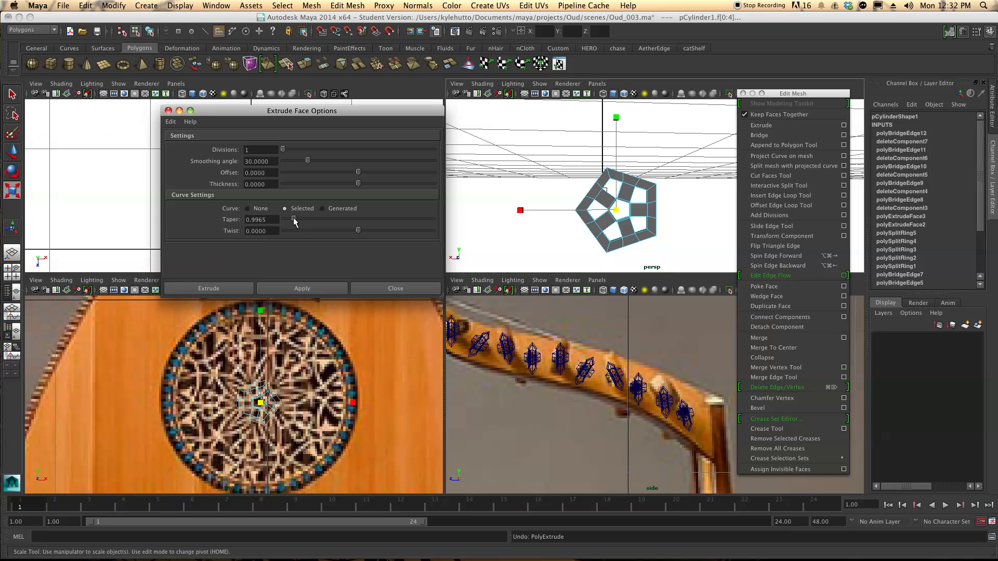
click(231, 285)
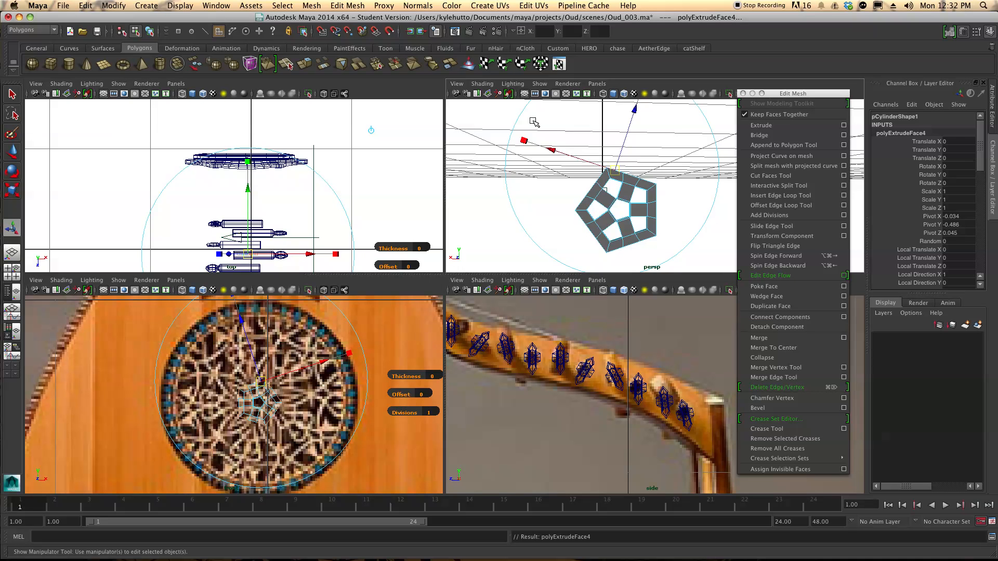
drag(646, 90, 687, 68)
key(z)
key(z)
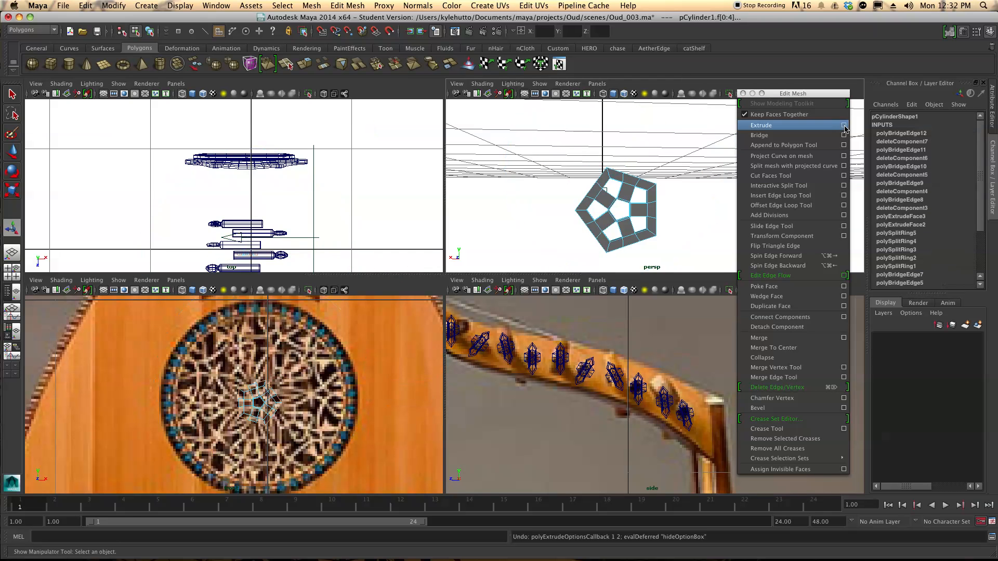
Set the taper in the face extrude options to 1 and close the options
click(843, 125)
mouse_move(267, 219)
mouse_down()
mouse_move(230, 222)
mouse_move(258, 219)
mouse_up()
text(1)
key(Return)
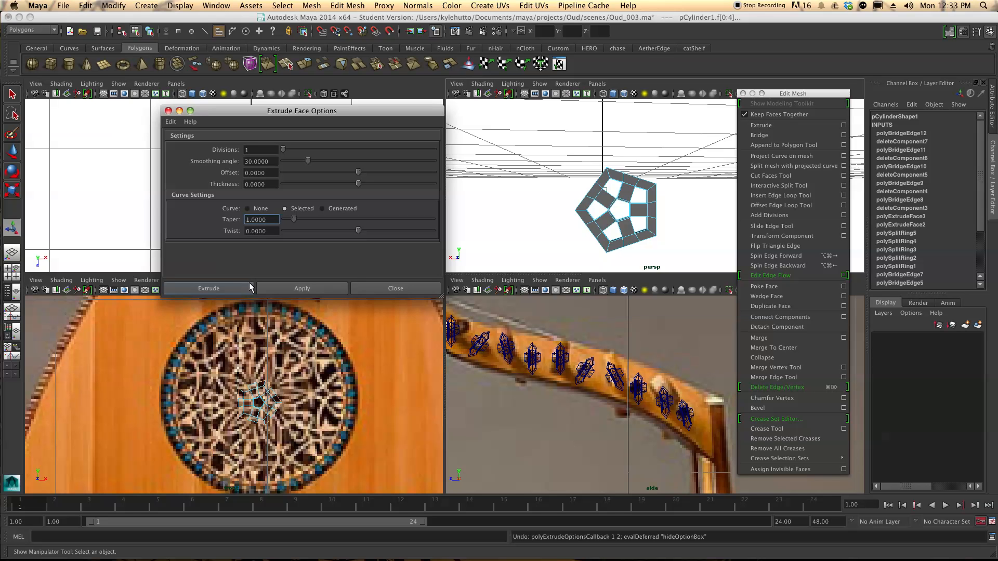
click(377, 284)
Extrude the middle outer face on each of the pentagon's five sides outward twice to form five straight spokes
alt+drag(581, 192, 600, 201)
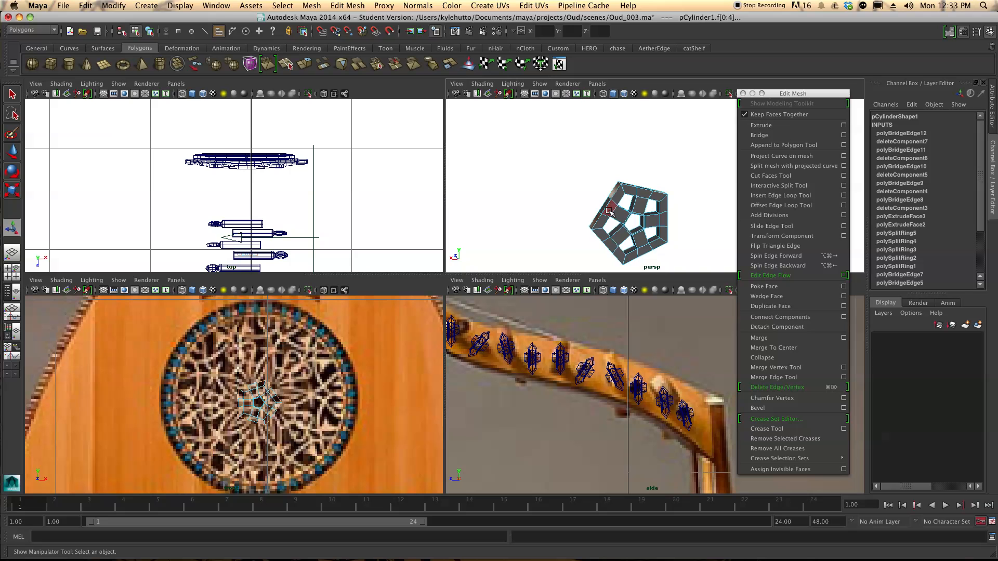
click(603, 208)
alt+drag(641, 203, 615, 218)
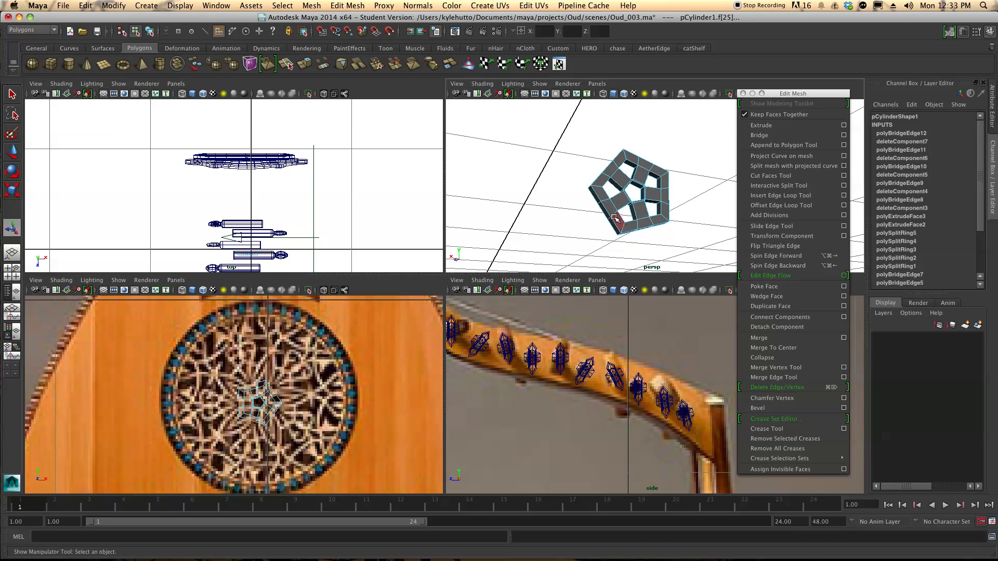
click(761, 125)
mouse_move(553, 125)
mouse_down()
mouse_move(510, 105)
mouse_move(549, 120)
mouse_up()
click(756, 127)
alt+drag(589, 175, 682, 125)
key(q)
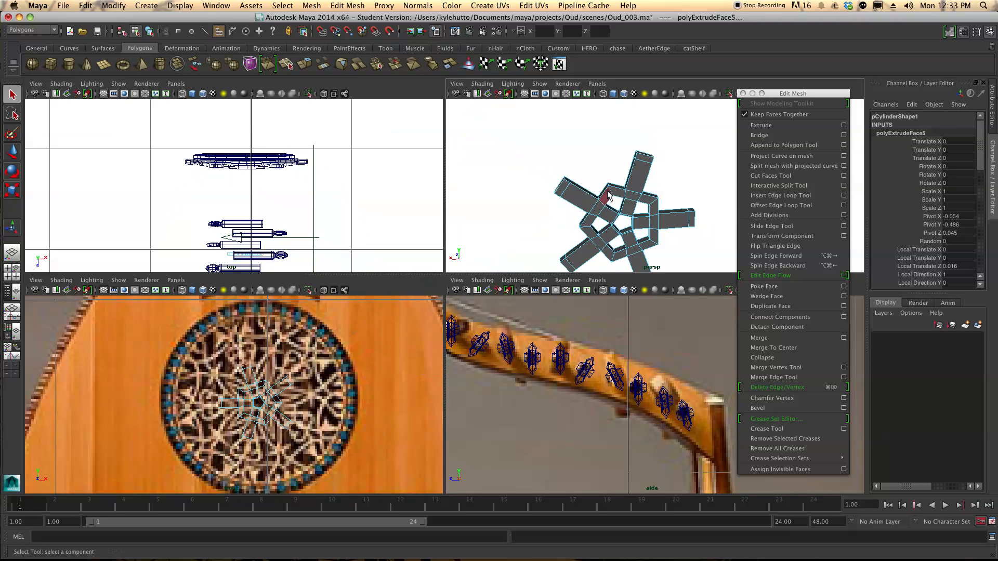
Bridge the facing side faces at the outer ends of the upper-left spoke and the top spoke
right_click(568, 190)
click(569, 185)
alt+drag(569, 185, 653, 167)
shift+click(647, 165)
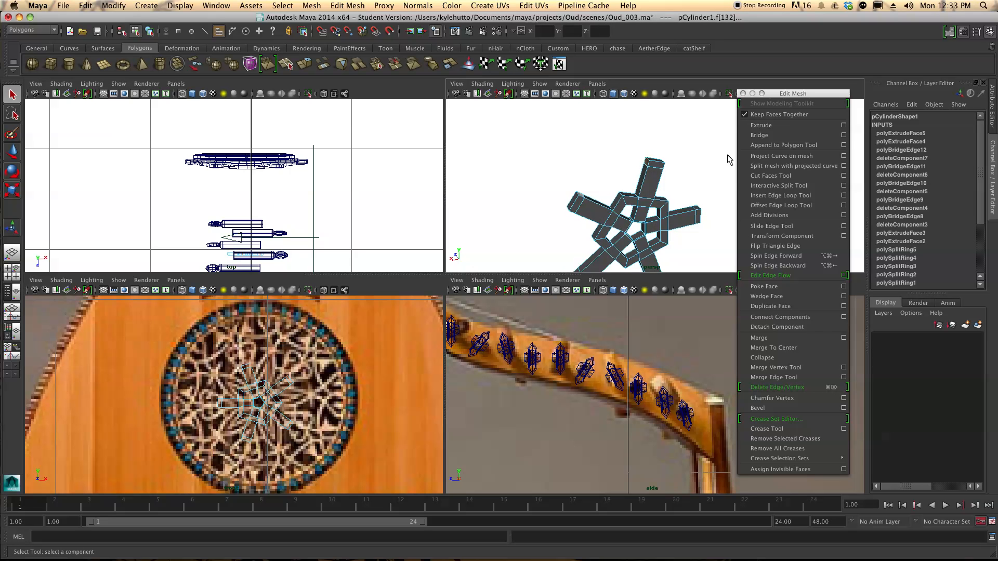
click(759, 135)
Bridge the facing end faces of the top spoke and the right-hand spoke
alt+drag(709, 196, 614, 201)
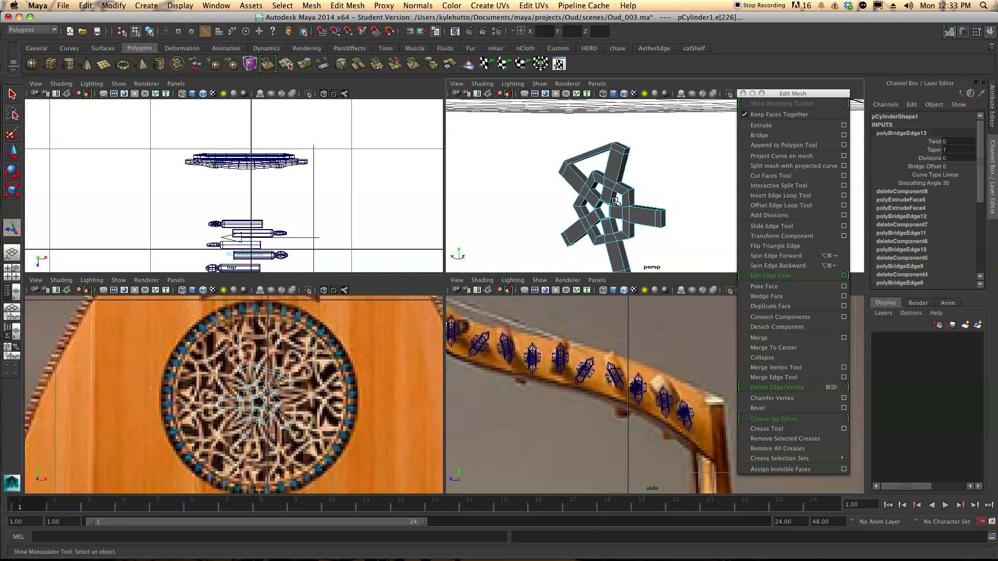
right_drag(628, 159, 622, 179)
click(627, 152)
alt+drag(660, 212, 661, 226)
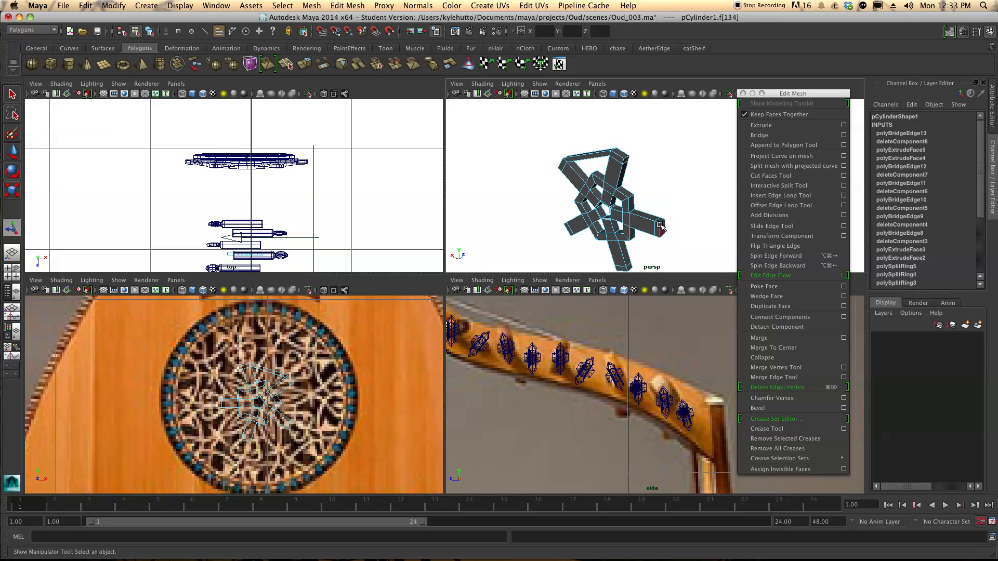
shift+click(660, 221)
click(759, 135)
Bridge the facing end faces of the right-hand spoke and the bottom spoke
alt+drag(691, 196, 675, 185)
right_drag(674, 185, 678, 205)
alt+drag(676, 208, 626, 266)
shift+click(626, 266)
click(759, 135)
Bridge the facing end faces of the upper-left spoke and the unconnected lower-left spoke
alt+drag(670, 156, 643, 130)
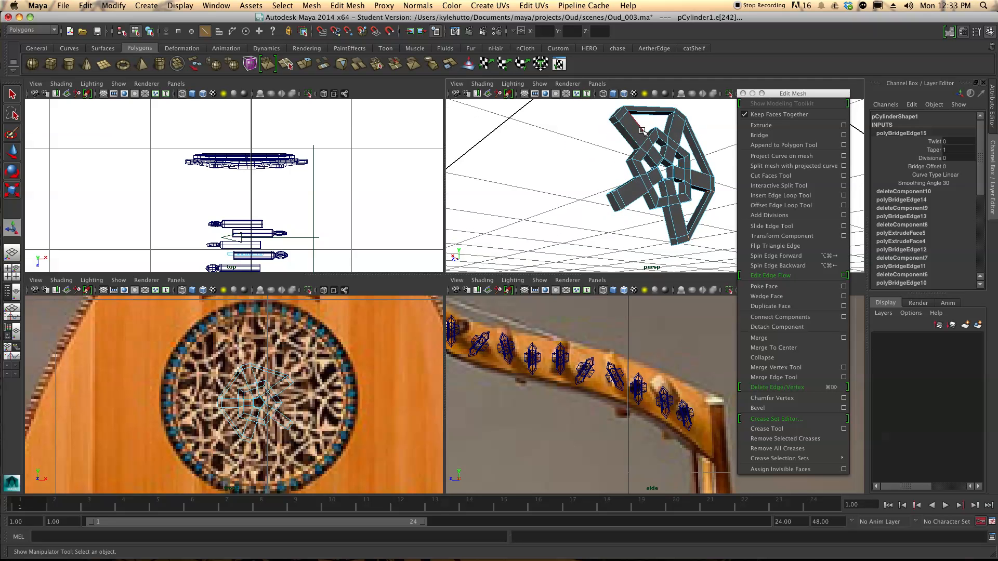
right_drag(630, 130, 635, 156)
click(615, 125)
alt+drag(615, 124, 608, 229)
shift+click(604, 259)
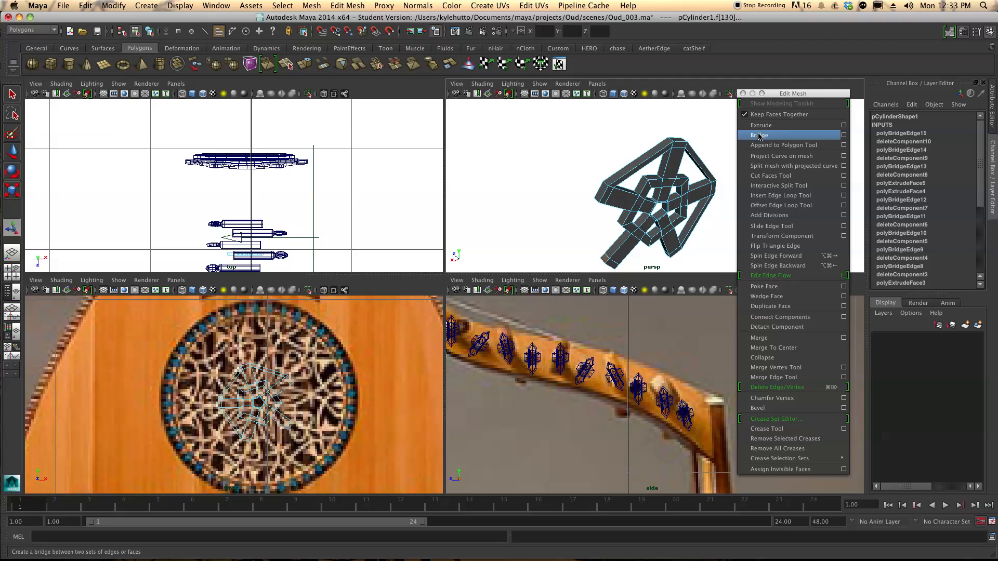
click(759, 135)
Bridge the end faces of the lower-left and bottom spokes to close the outer rim
alt+drag(691, 198, 590, 207)
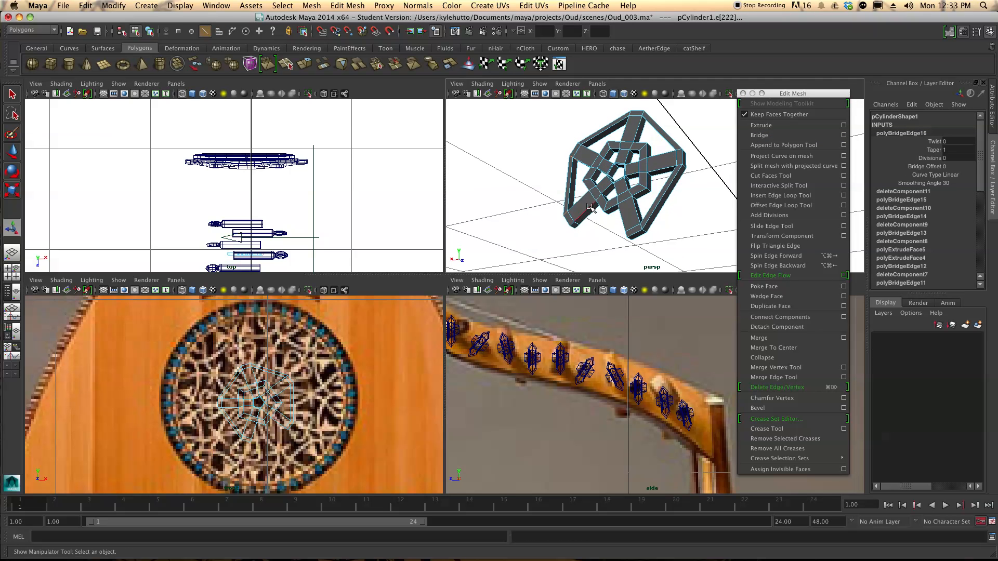
right_drag(576, 218, 575, 240)
click(583, 223)
alt+drag(583, 223, 661, 251)
shift+click(663, 252)
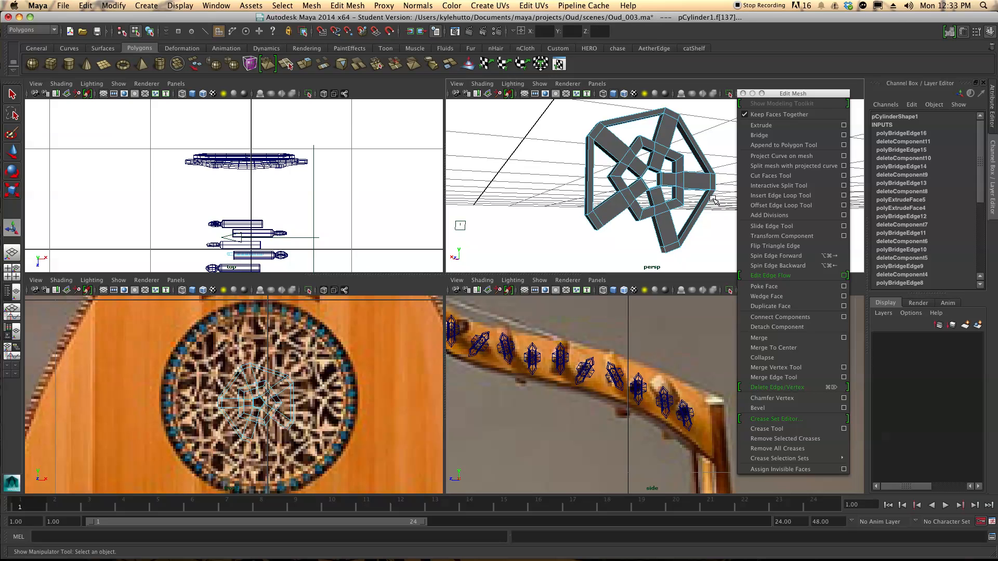
click(756, 136)
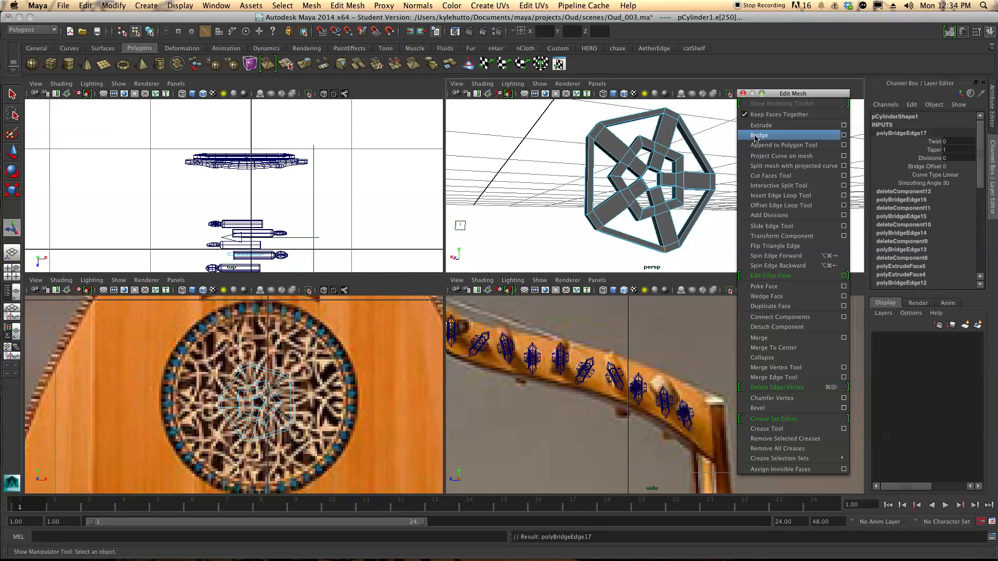
Insert an edge loop across the middle of each of the five outer rim segments between the spokes
alt+drag(645, 188, 637, 198)
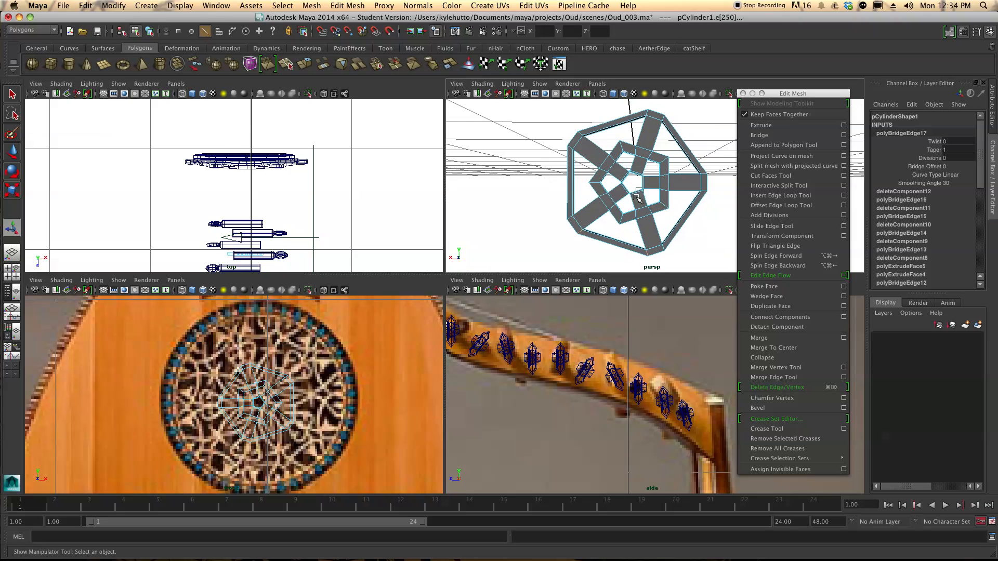
click(790, 196)
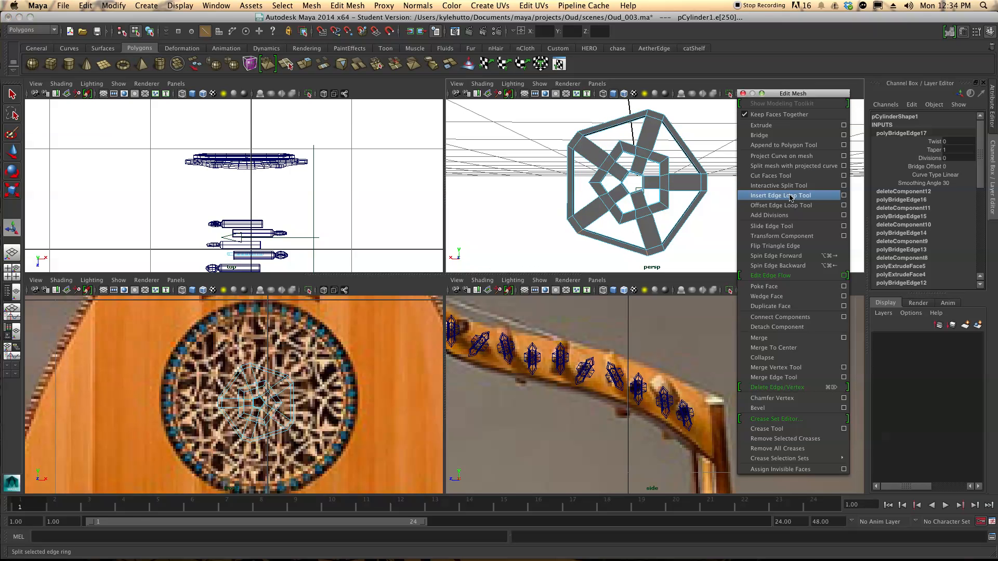
click(790, 195)
click(620, 125)
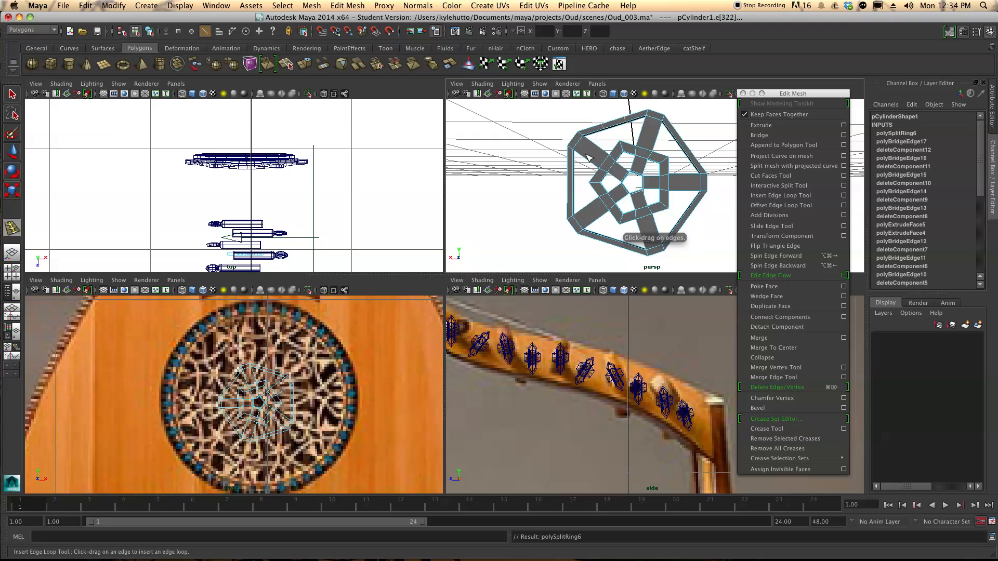
click(573, 172)
click(622, 246)
click(679, 223)
click(689, 156)
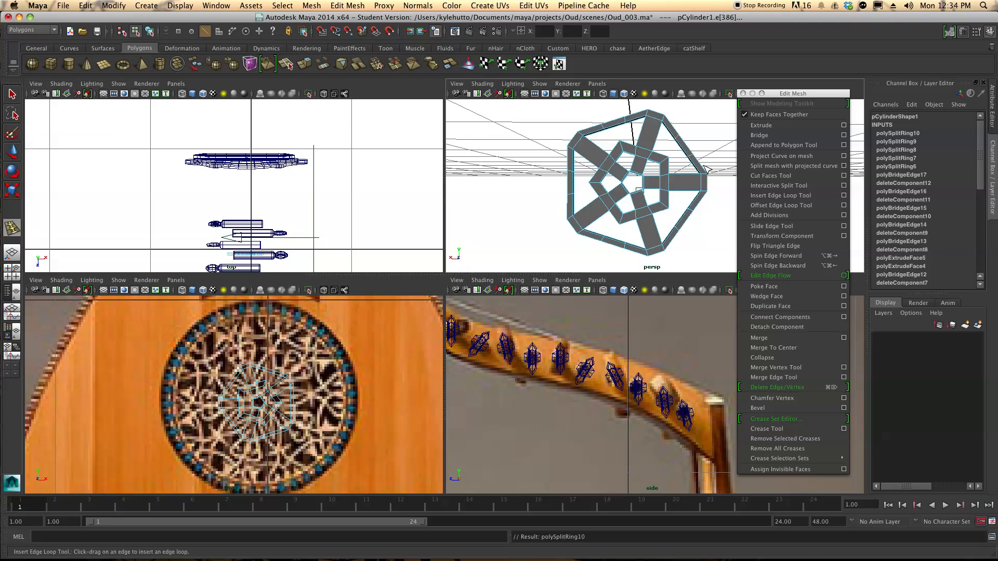
Move the inserted edge loops on the rim's upper-right and top segments outward to round the outline
key(w)
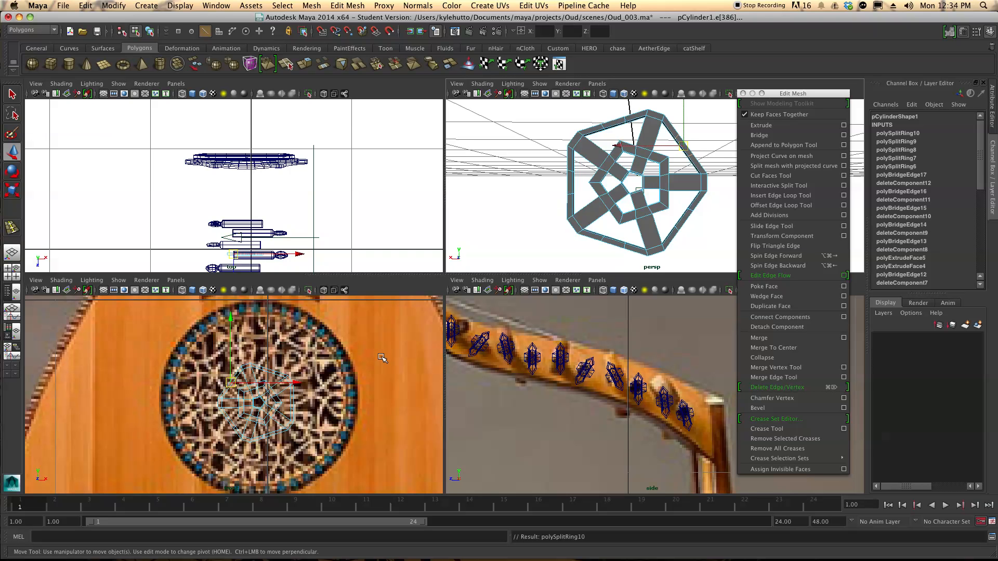
drag(231, 383, 226, 382)
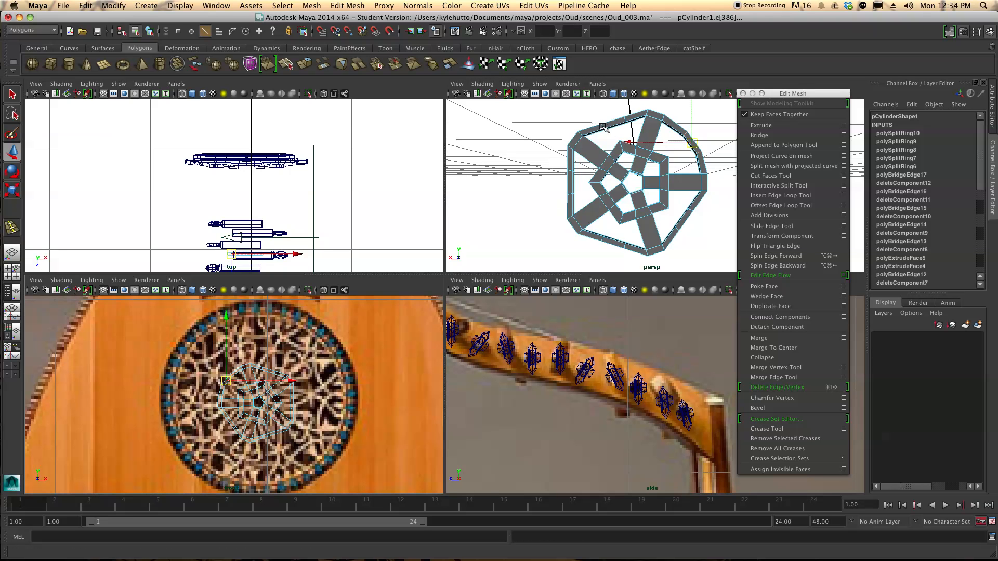
click(603, 127)
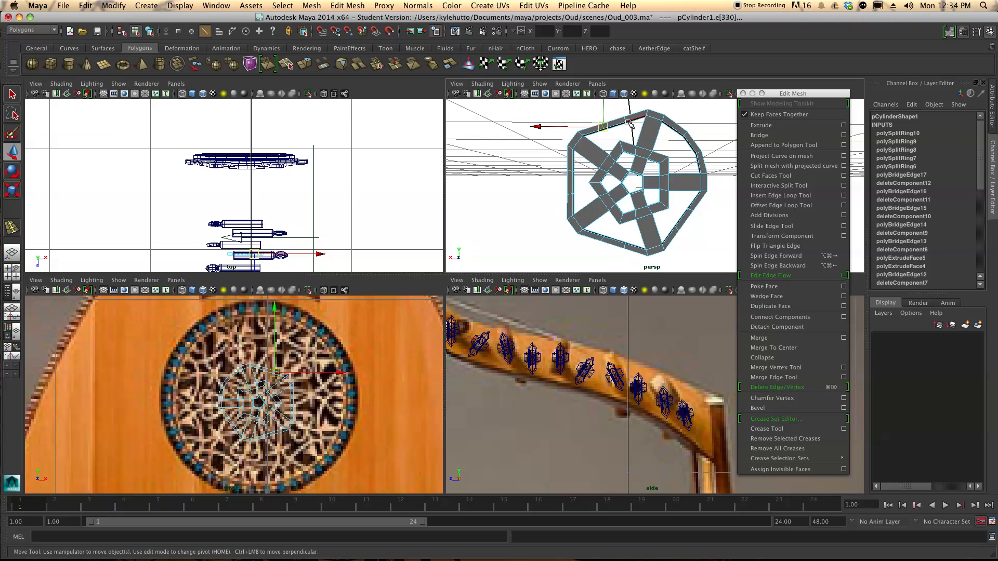
click(626, 119)
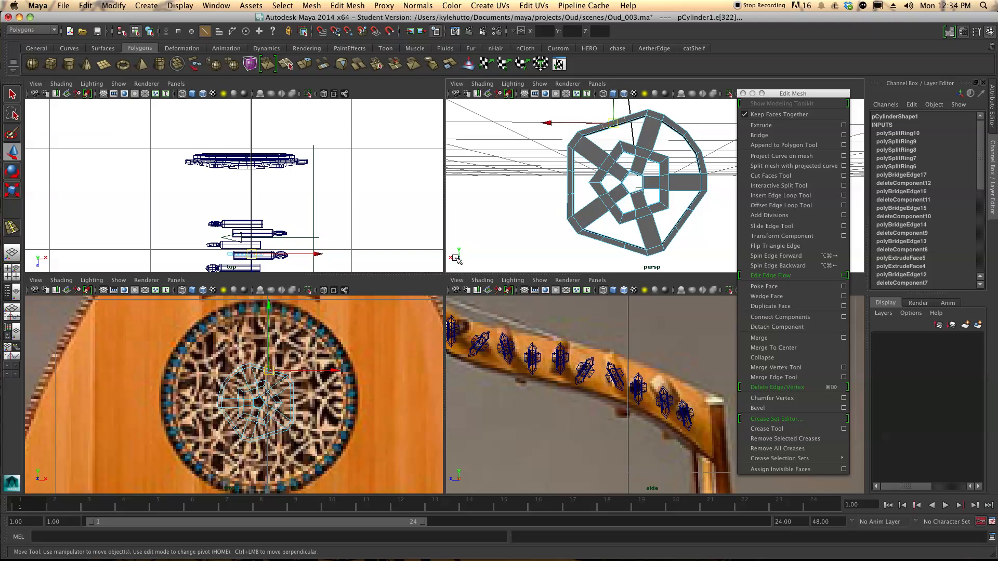
drag(269, 370, 272, 367)
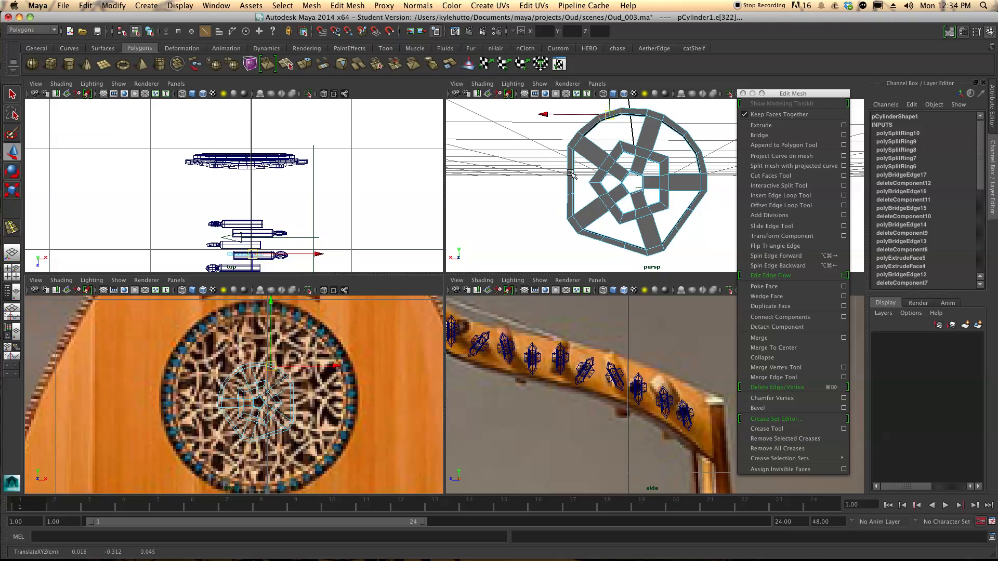
Move the middle edge loops on the outer rim's left and lower-left segments outward to round the outline
click(570, 172)
click(571, 195)
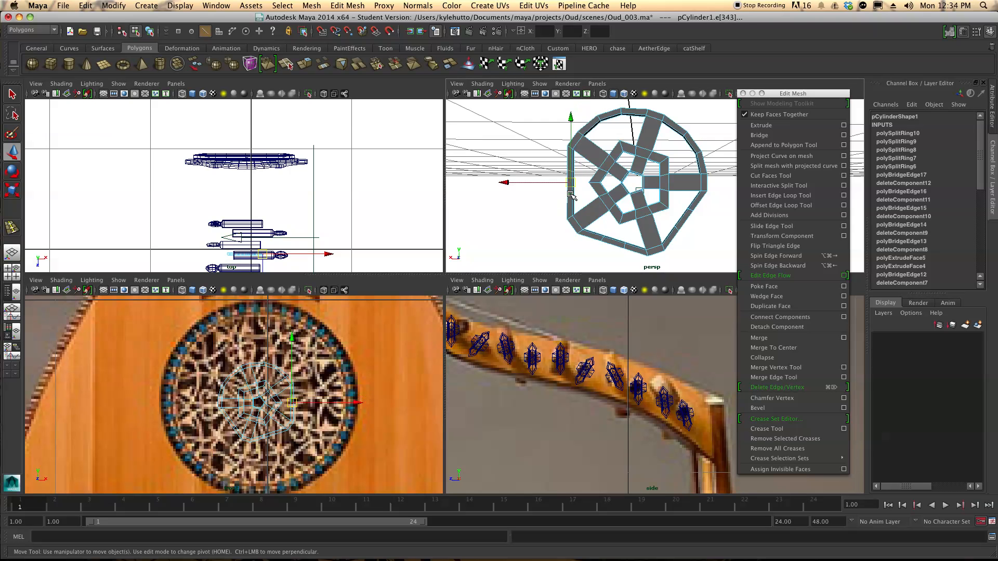
drag(292, 403, 294, 403)
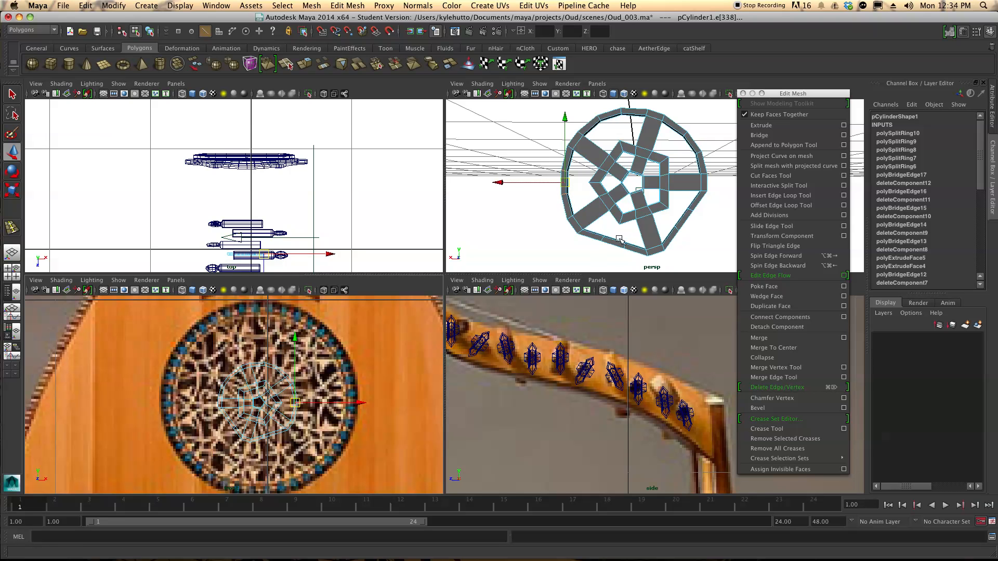
click(601, 239)
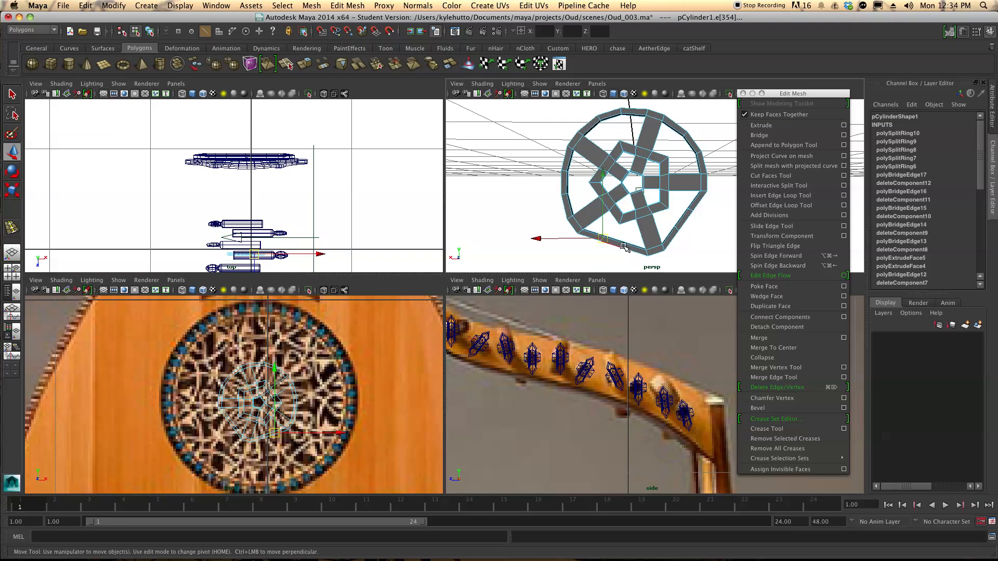
click(625, 246)
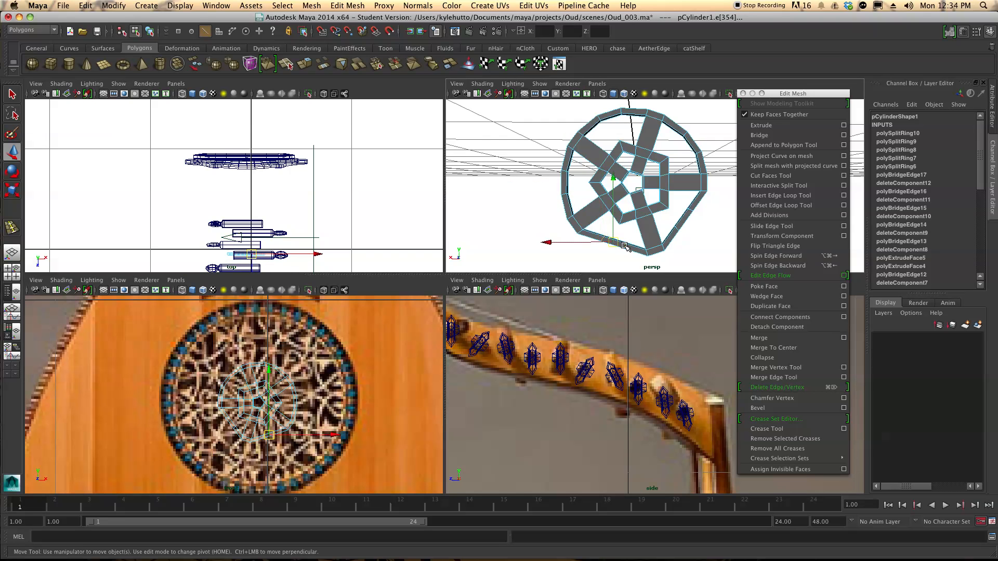
drag(270, 435, 272, 440)
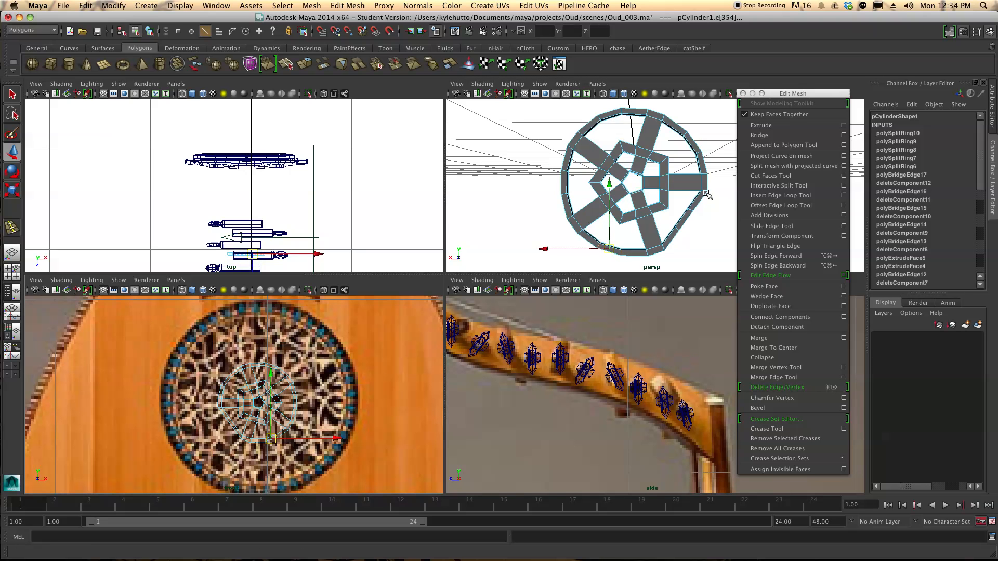
Move the middle edge loop on the outer rim's lower-right segment outward to complete the rounded outline
click(692, 211)
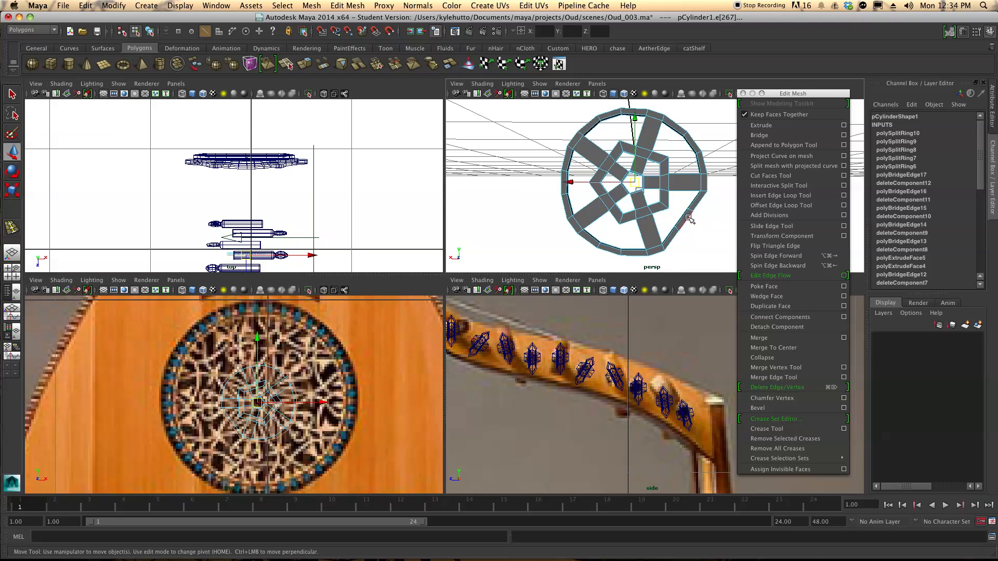
scroll(675, 213, up, 5)
click(650, 219)
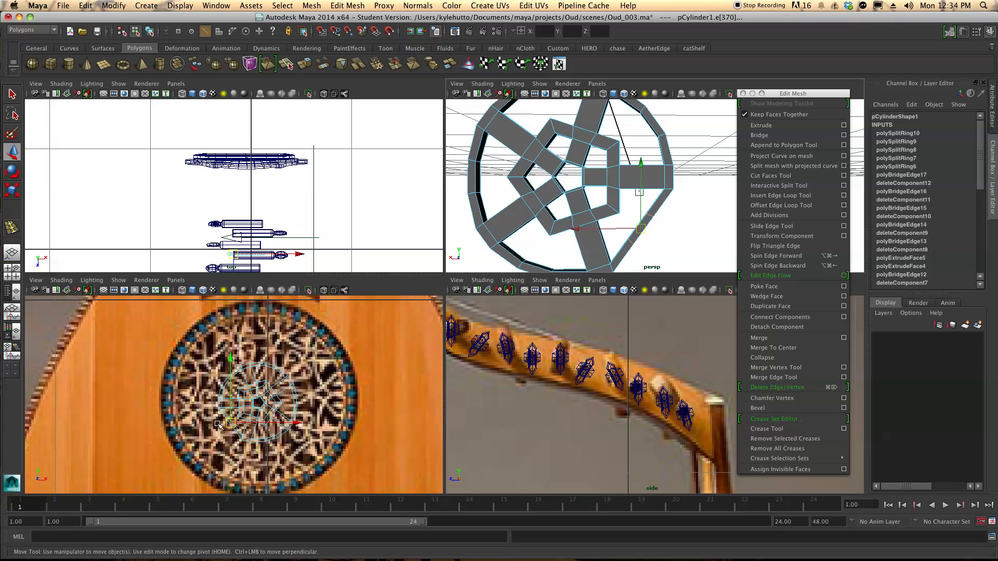
drag(231, 423, 225, 425)
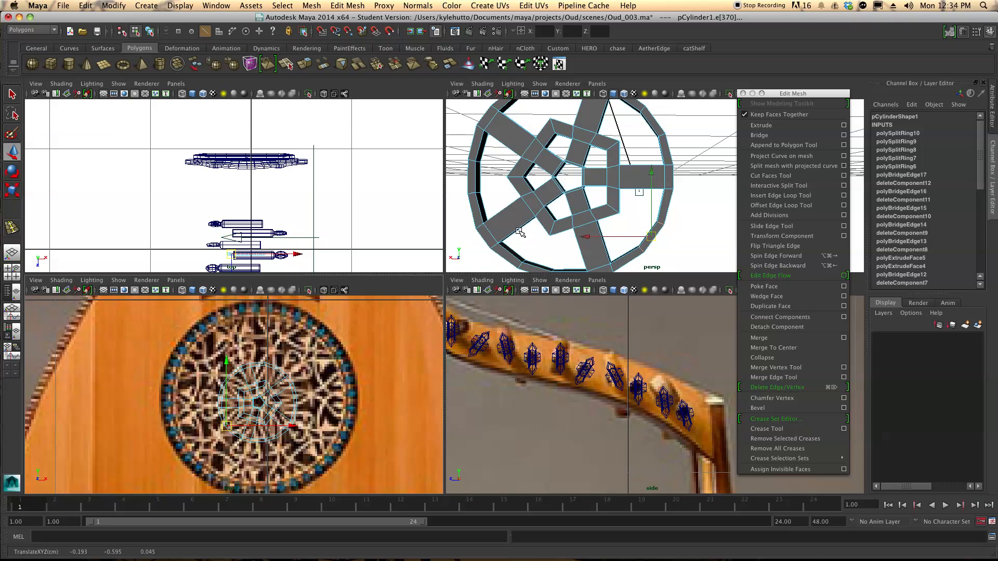
Insert an additional edge loop across each of the ten half segments between the spokes and the middle loops of the outer rim
alt+drag(519, 232, 583, 181)
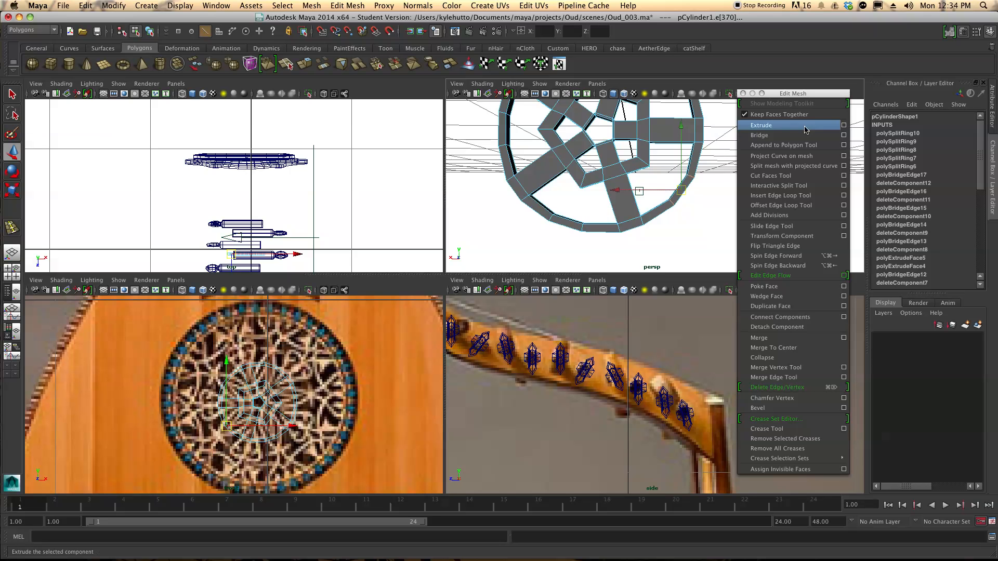
alt+middle_drag(652, 161, 668, 178)
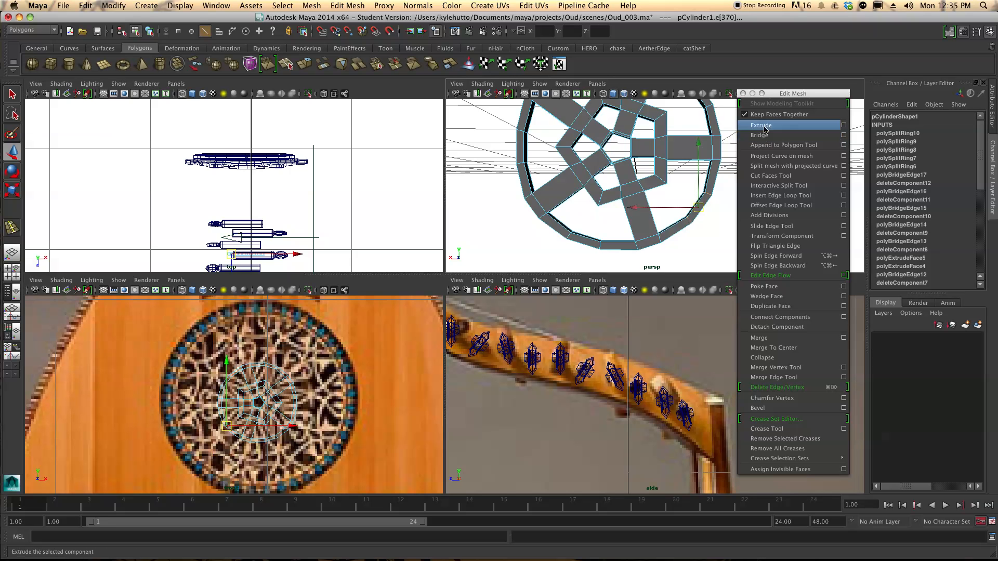
click(775, 197)
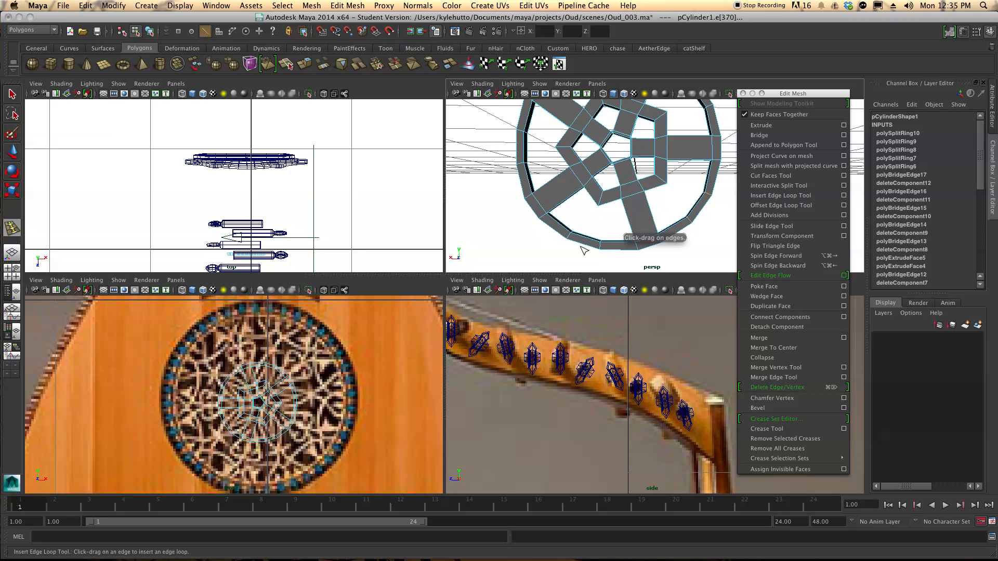
click(565, 227)
click(617, 241)
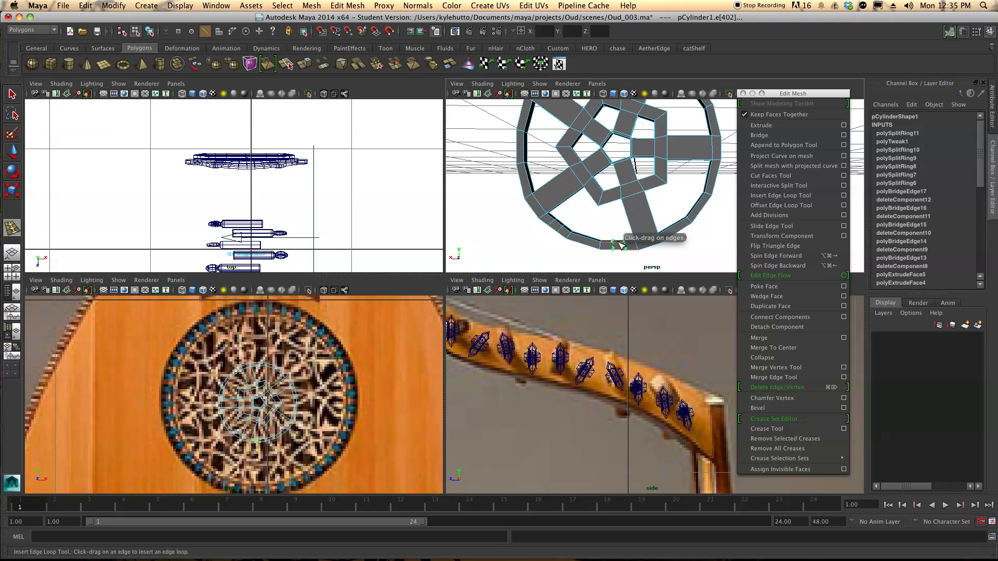
click(675, 228)
click(708, 180)
alt+middle_drag(701, 147, 710, 205)
click(722, 185)
click(684, 133)
click(622, 115)
click(535, 187)
click(540, 222)
alt+drag(541, 222, 560, 204)
key(q)
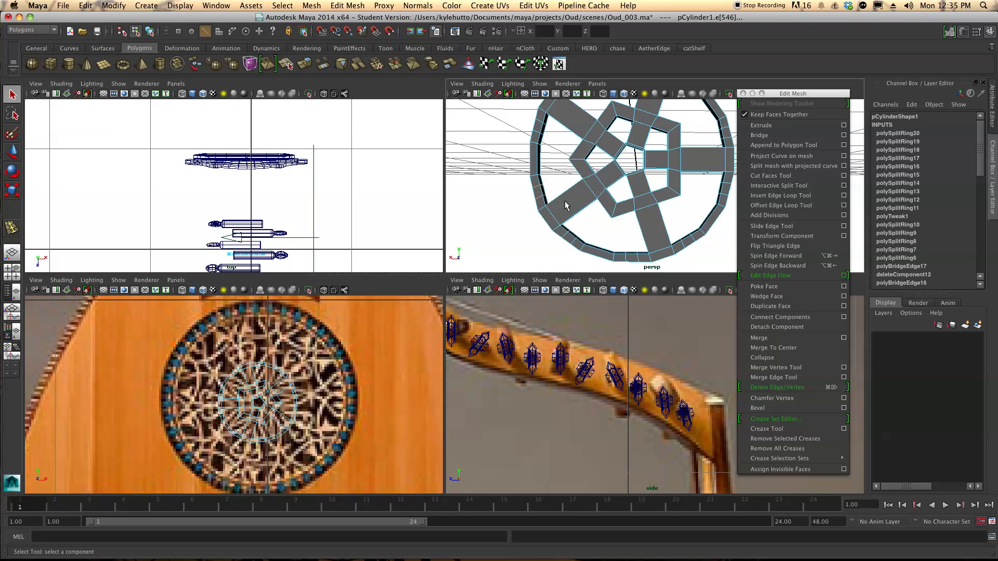
Extrude two inner rim faces in each gap between spokes inward by 0.029, and extrude them again by 0.011 to form stubs
right_drag(544, 193, 545, 204)
click(544, 193)
click(553, 151)
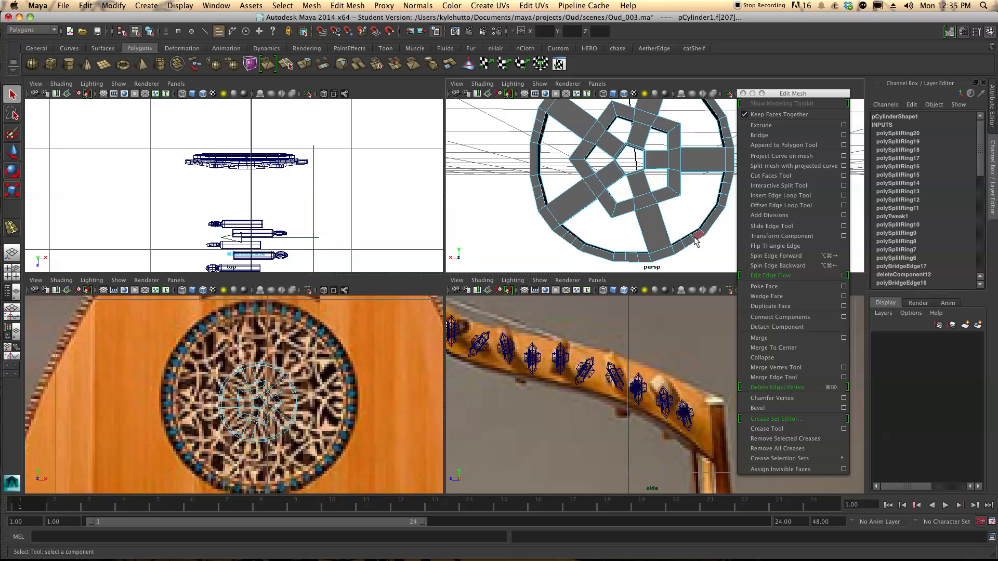
mouse_move(711, 198)
alt+mouse_down()
mouse_move(728, 201)
mouse_move(702, 190)
alt+mouse_up()
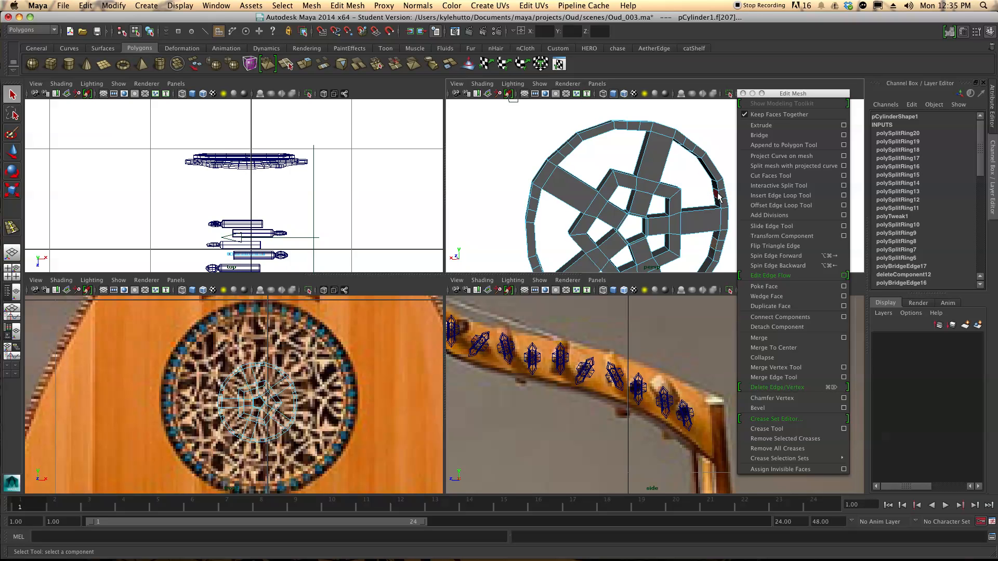
alt+drag(627, 144, 637, 108)
alt+drag(584, 126, 557, 133)
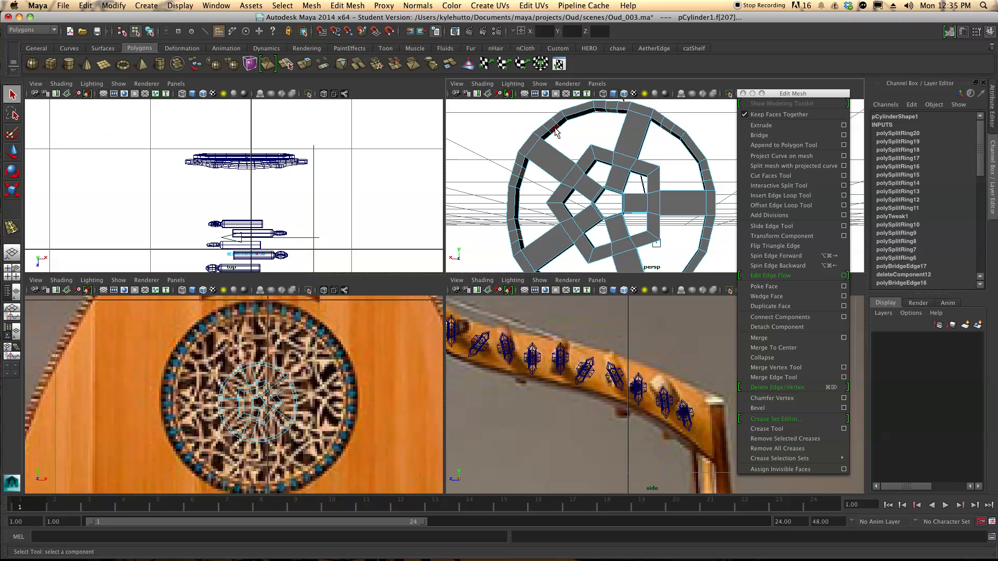
click(787, 126)
drag(589, 233, 606, 223)
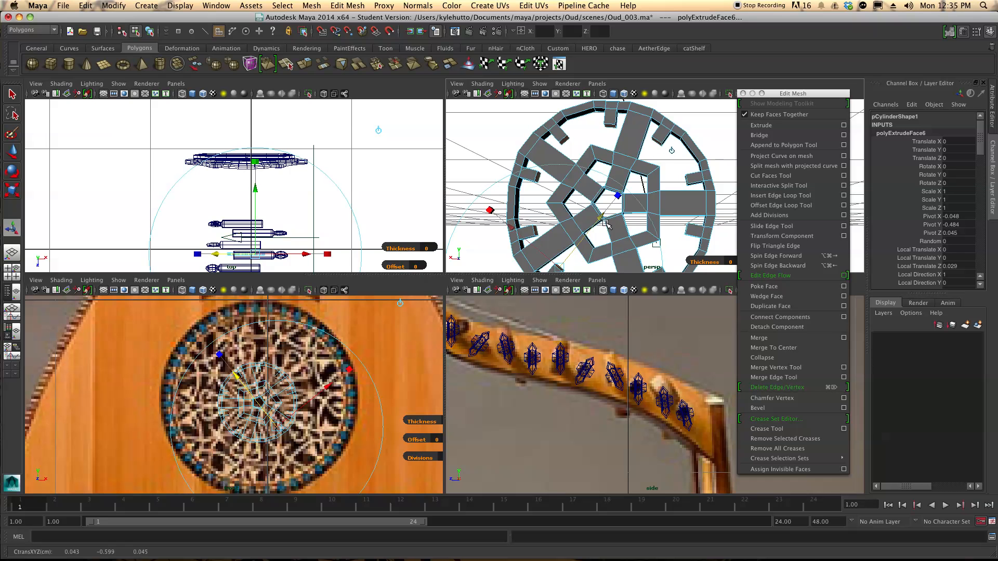
click(787, 126)
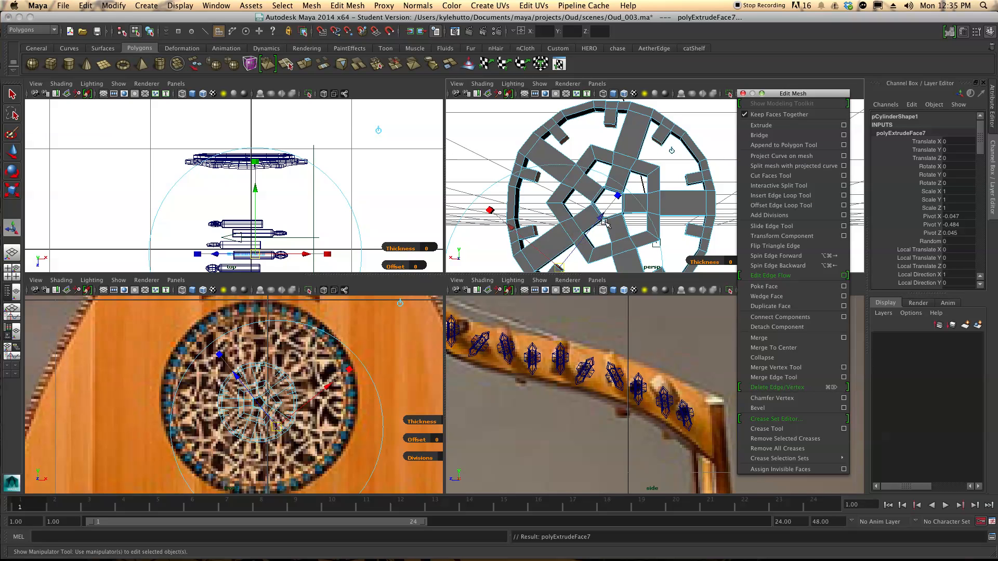
drag(603, 220, 607, 215)
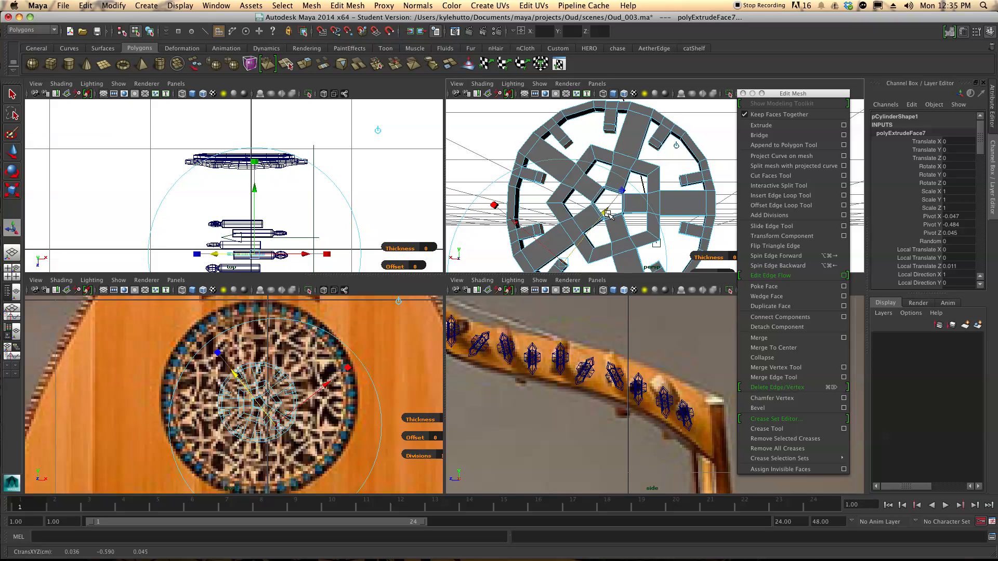
Bridge the facing sides of the two stubs in the top gap, between the upper-left and upper-right spokes
key(q)
right_drag(603, 160, 605, 182)
alt+drag(604, 182, 644, 154)
click(649, 140)
click(766, 136)
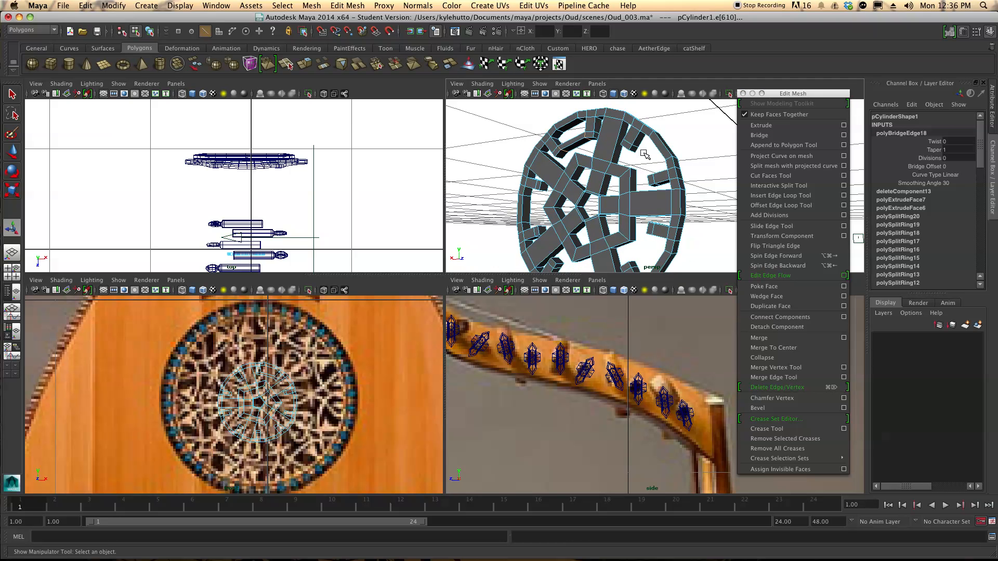
Bridge the facing sides of the two stubs in the upper-right gap of the rosette
right_drag(636, 150, 638, 169)
click(652, 173)
alt+drag(651, 174, 656, 203)
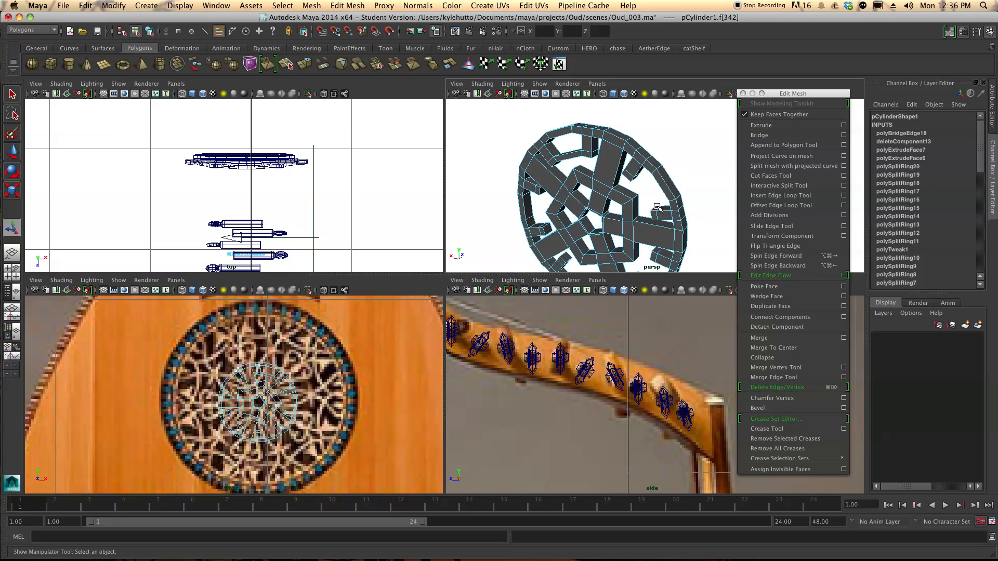
click(770, 136)
mouse_move(676, 197)
alt+mouse_down()
mouse_move(665, 202)
mouse_move(678, 212)
alt+mouse_up()
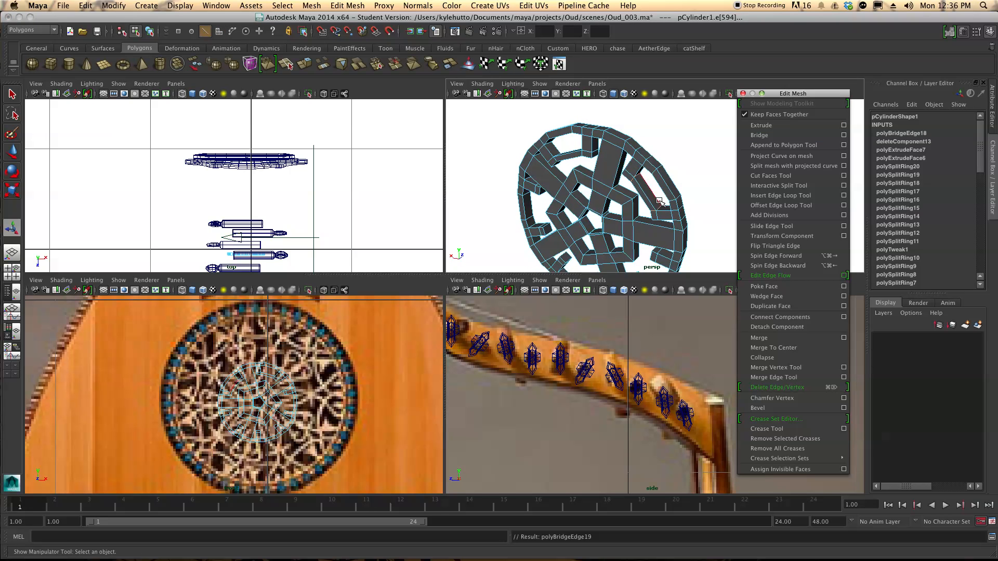
Bridge the facing sides of the two stubs in the lower-right gap, between the right and bottom spokes
right_drag(680, 211, 679, 230)
alt+drag(679, 218, 629, 246)
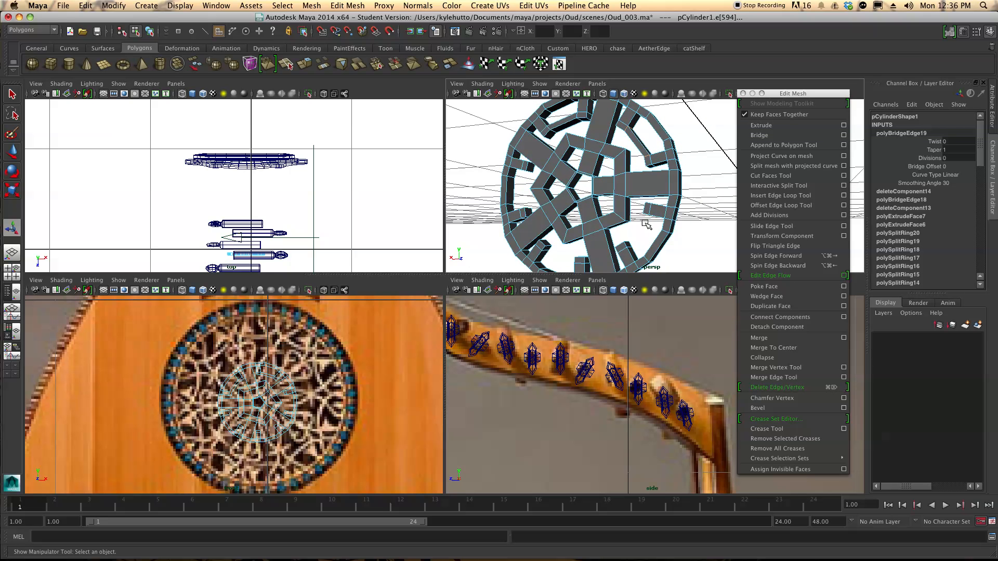
click(760, 136)
click(630, 251)
alt+drag(631, 251, 694, 176)
shift+click(671, 181)
click(759, 135)
alt+drag(660, 222, 574, 224)
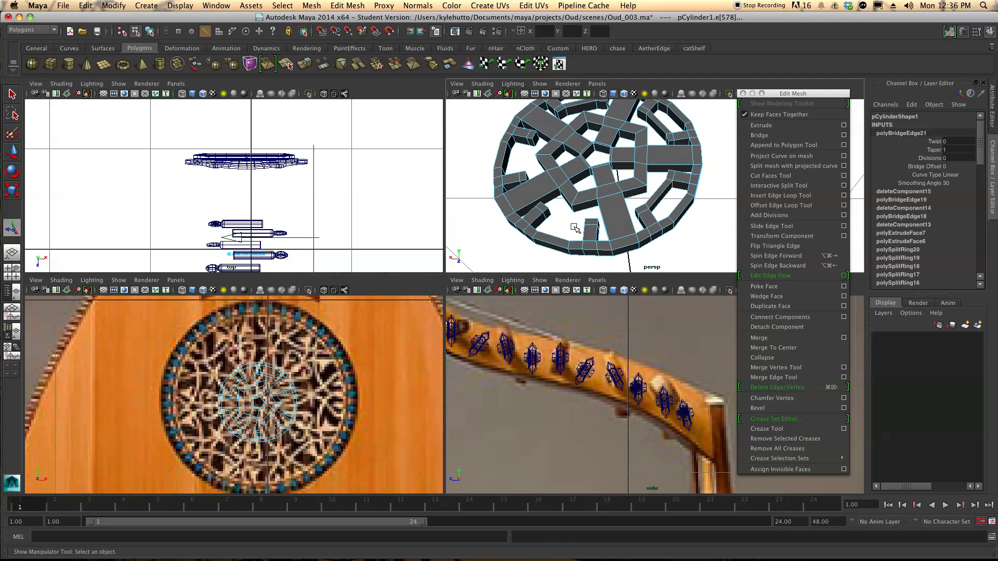
Bridge the facing sides of the two stubs in the gap between the bottom and lower-left spokes
click(548, 214)
right_drag(547, 215, 551, 233)
click(548, 215)
alt+drag(552, 219, 625, 234)
shift+click(708, 179)
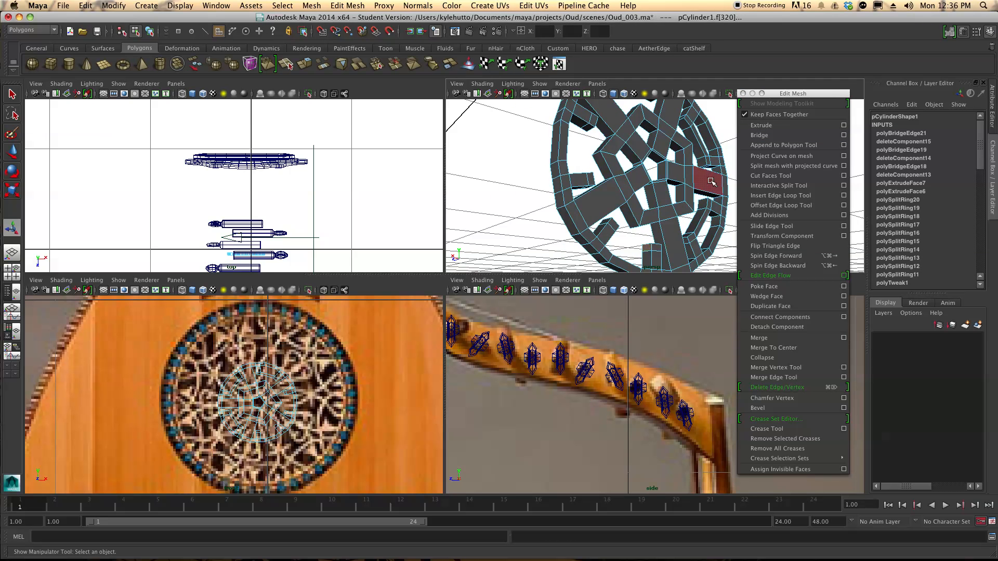
click(758, 135)
Bridge the facing sides of the two stubs in the left gap, between the lower-left and upper-left spokes
right_drag(586, 134, 587, 153)
click(589, 130)
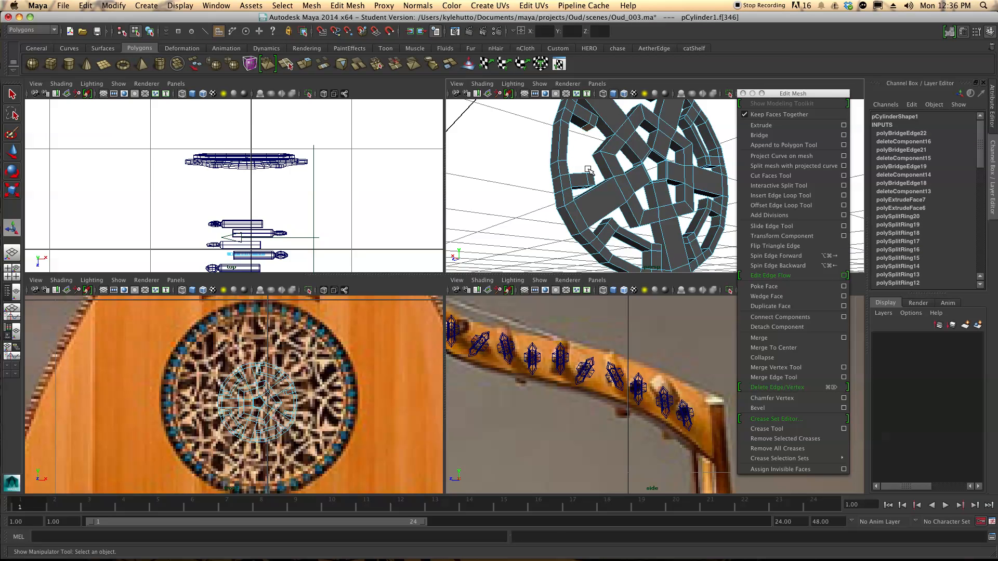
alt+drag(588, 169, 591, 200)
shift+click(710, 179)
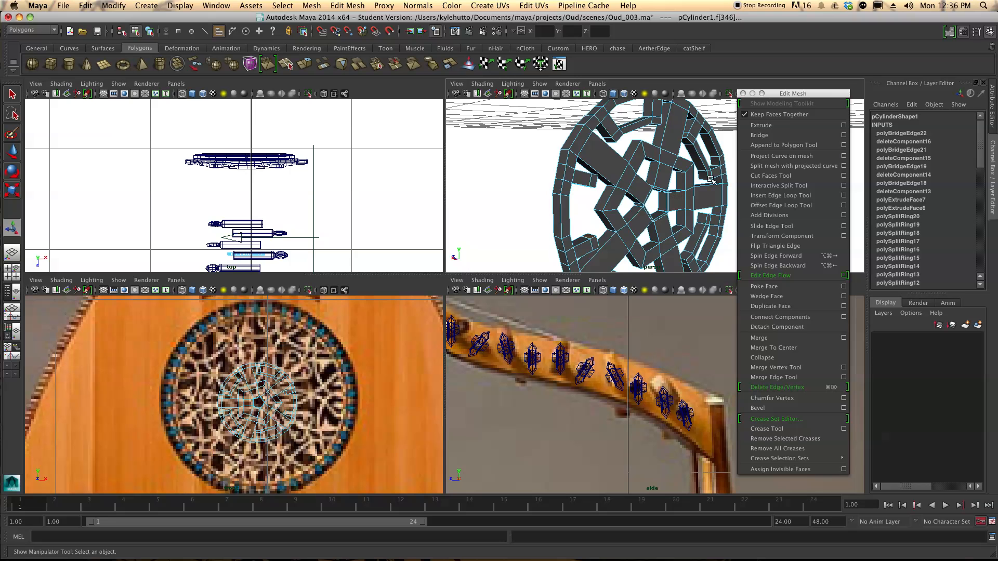
click(758, 136)
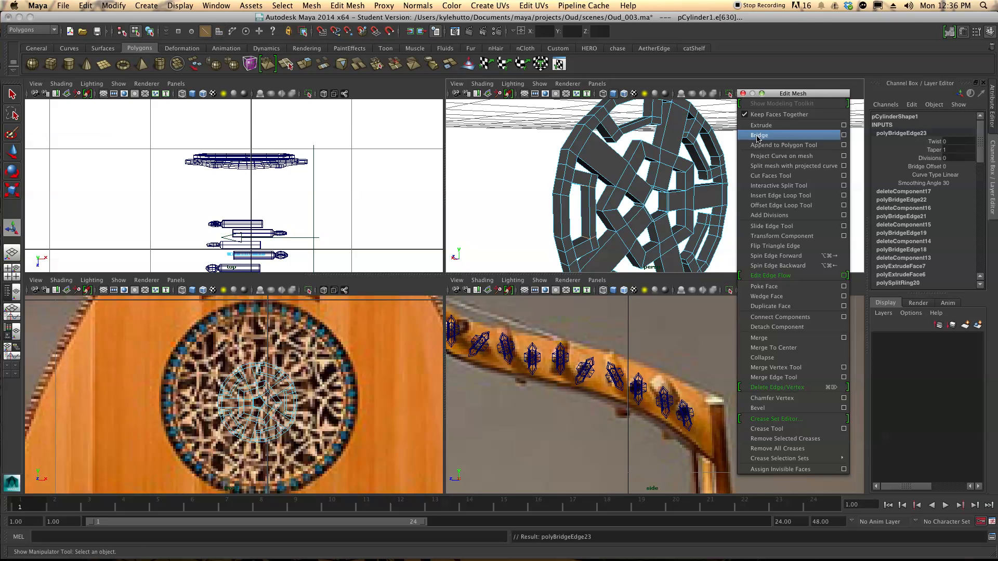
Insert an edge loop across the middle of the left gap's bridged bar and move it outward to follow the rim's curve
alt+drag(671, 179, 632, 177)
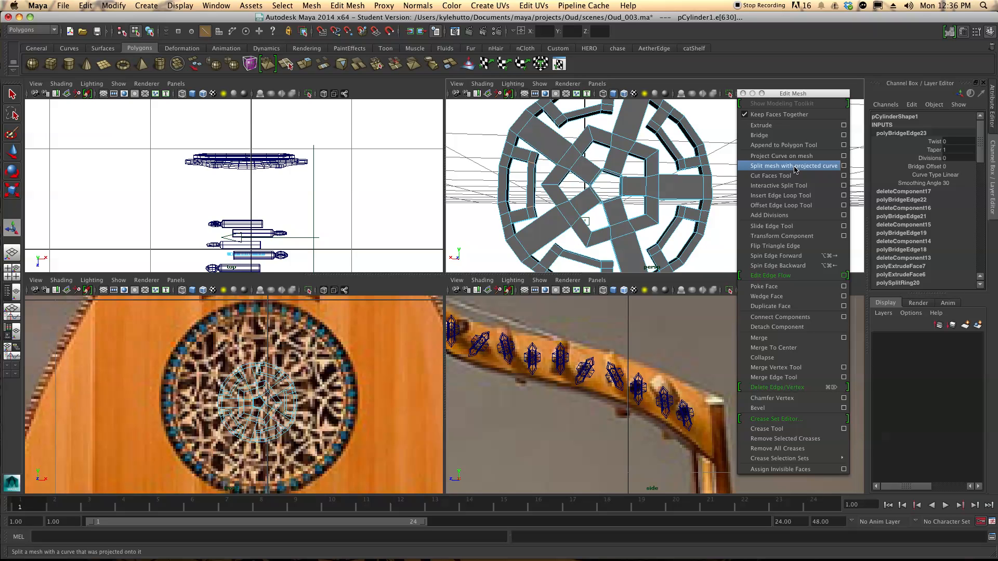
click(792, 197)
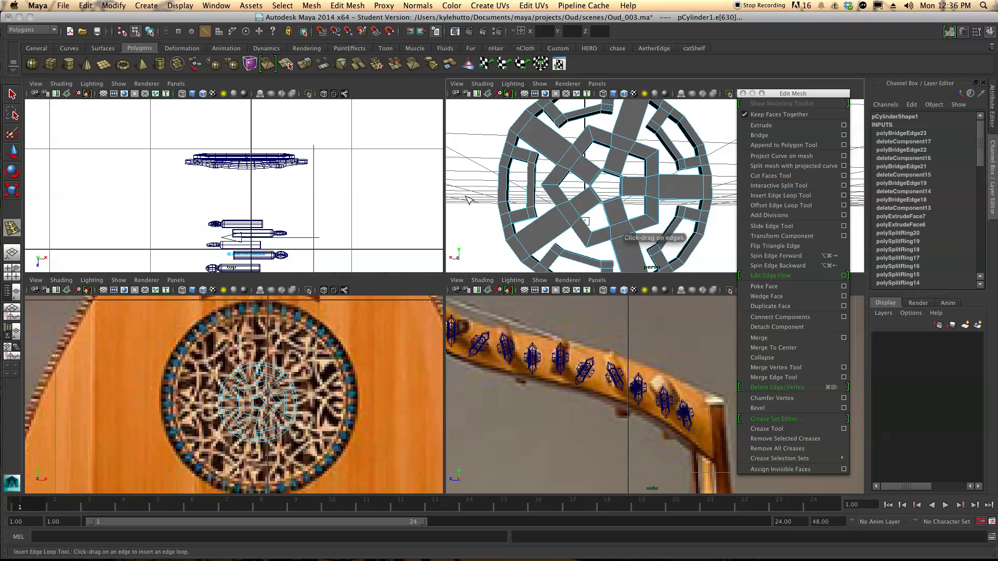
click(531, 186)
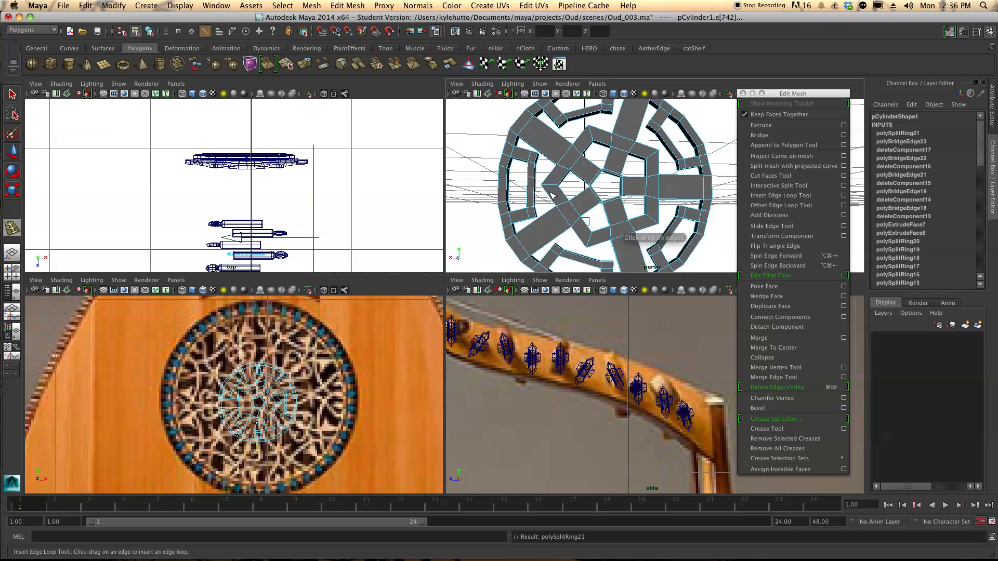
key(w)
drag(509, 186, 506, 185)
Insert an edge loop across the middle of the top gap's bridged bar and shift it to curve the bar
key(g)
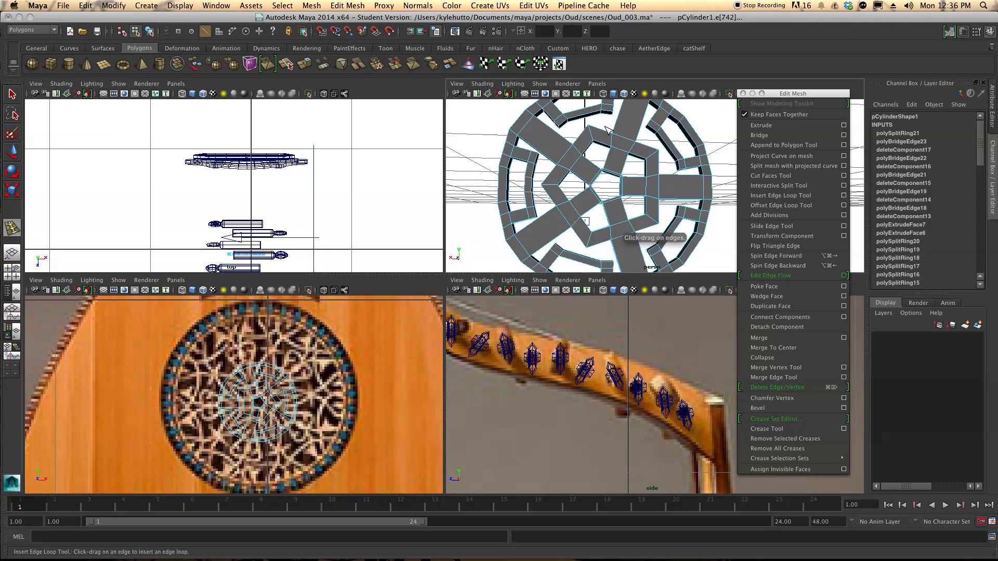
alt+drag(600, 122, 591, 169)
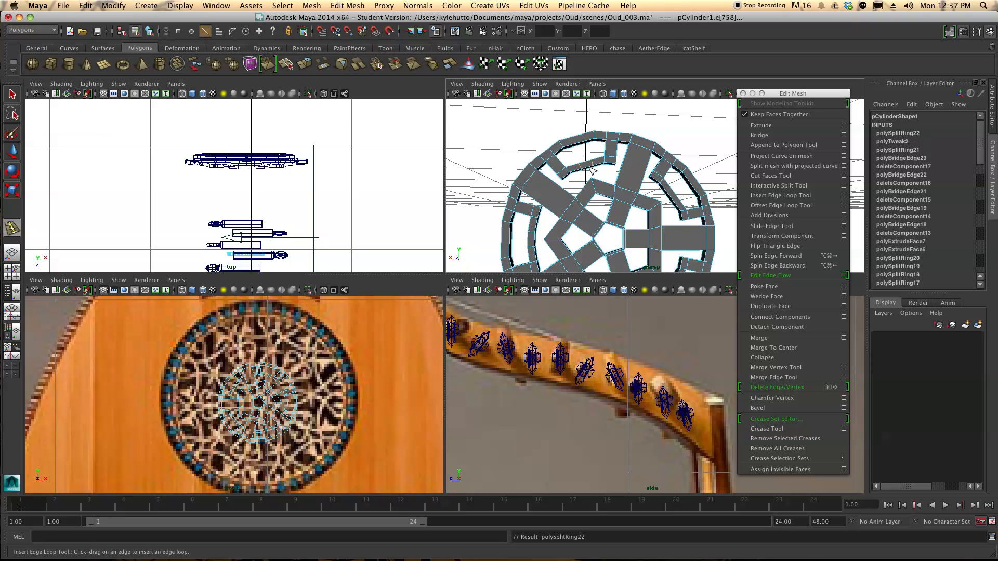
key(w)
drag(582, 165, 571, 164)
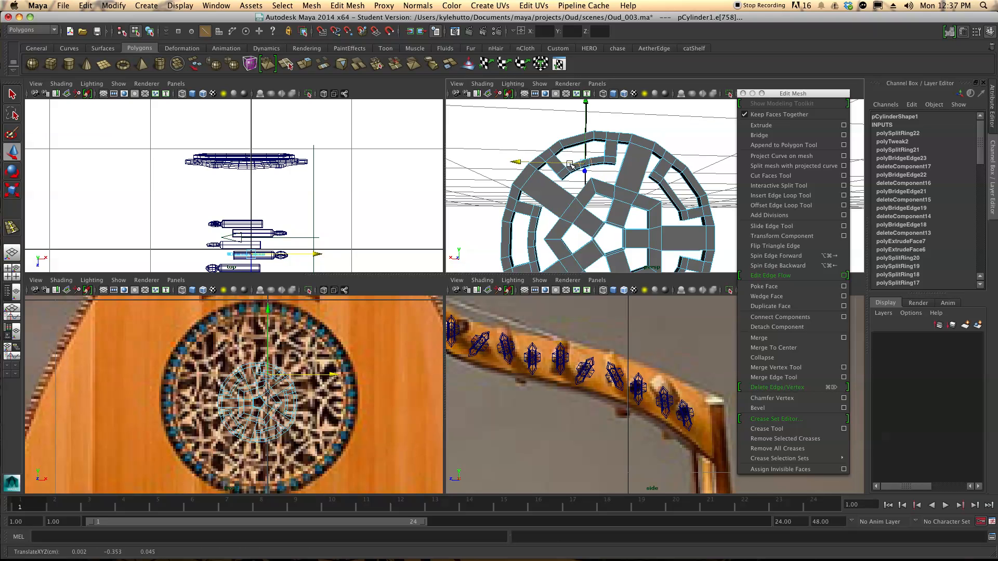
key(y)
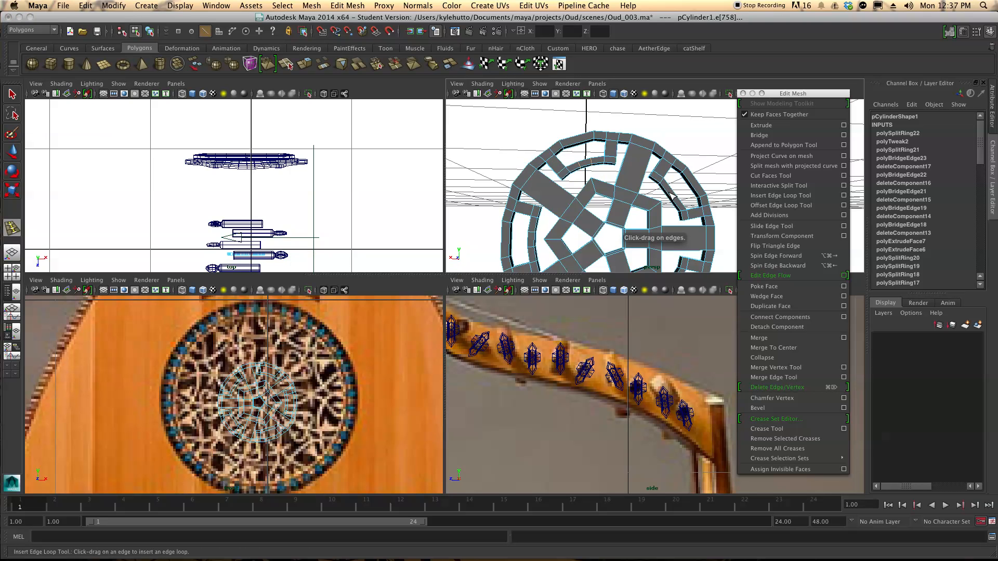
Insert an edge loop across the middle of the upper-right gap's bridged bar and move it outward to follow the rim's curve
drag(673, 196, 679, 204)
key(w)
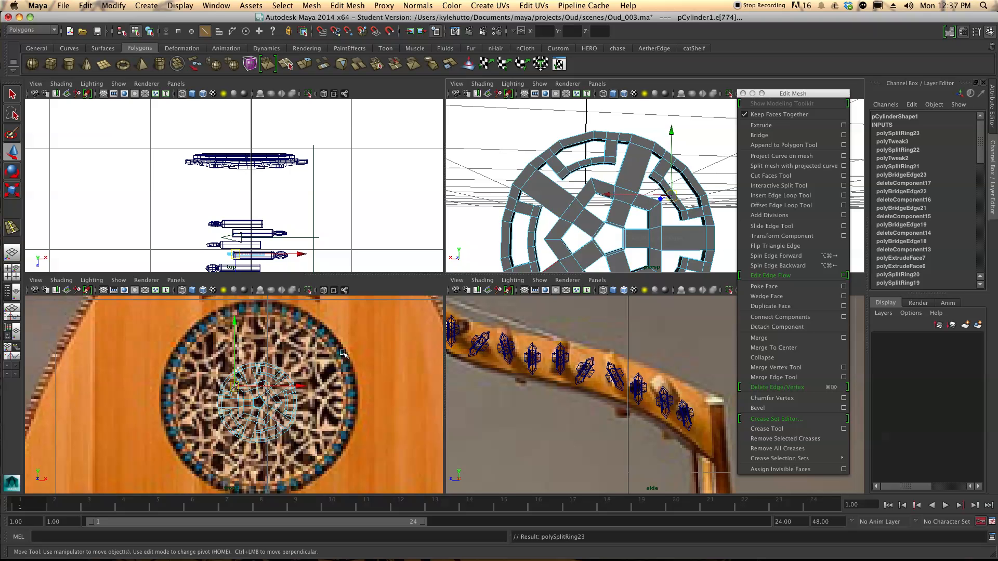
drag(628, 195, 632, 196)
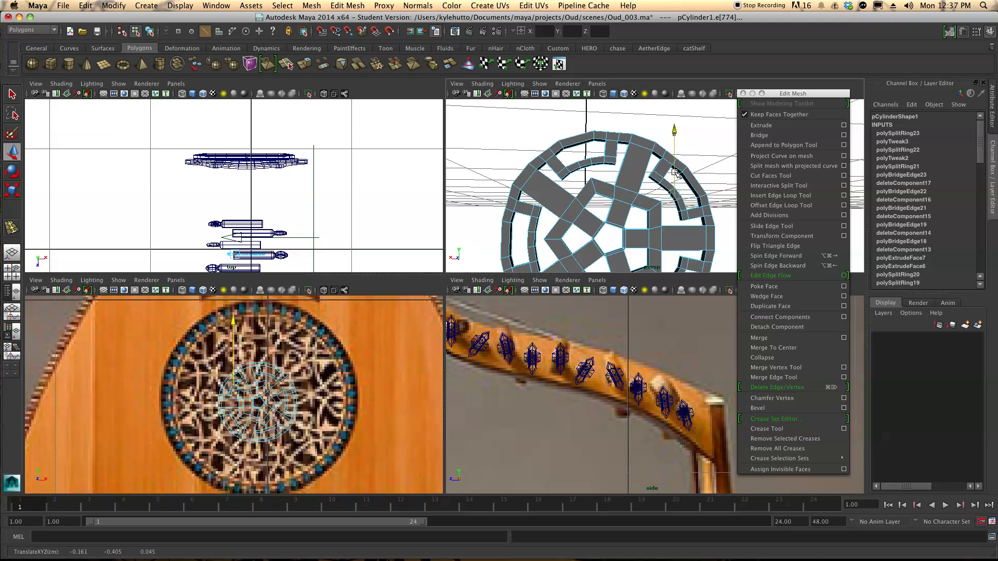
Insert an edge loop across the middle of the lower-right gap's bridged bar and move it outward to curve the bar
alt+middle_drag(672, 177, 638, 161)
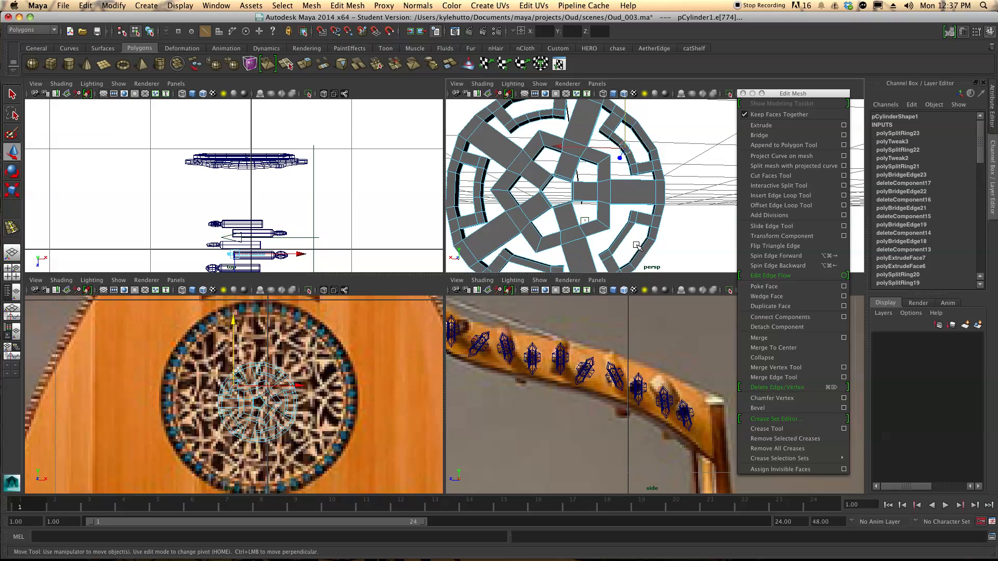
key(g)
click(629, 243)
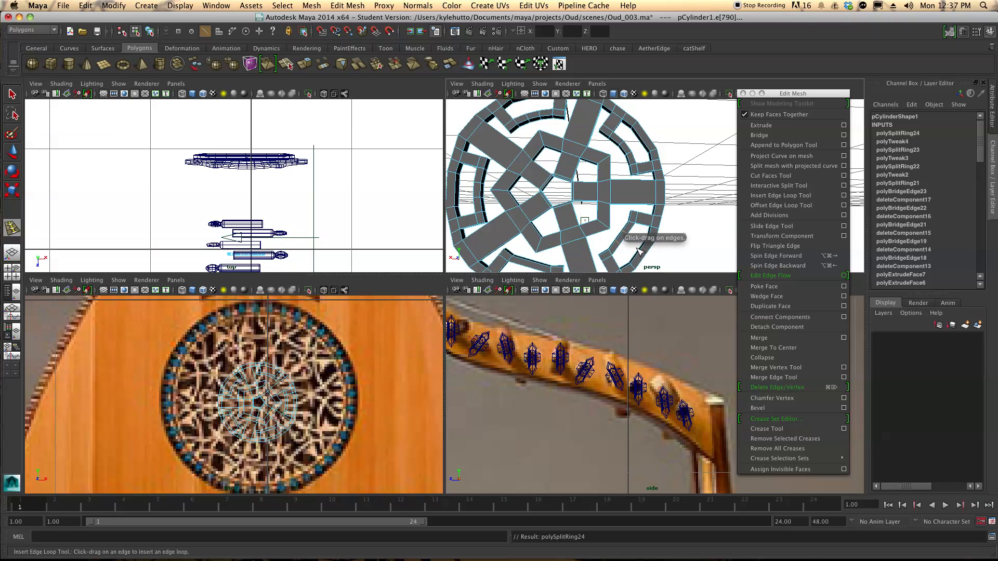
key(w)
middle_drag(619, 217, 606, 240)
Insert an edge loop across the middle of the bottom gap's bridged bar and shift it outward to match the rim
key(g)
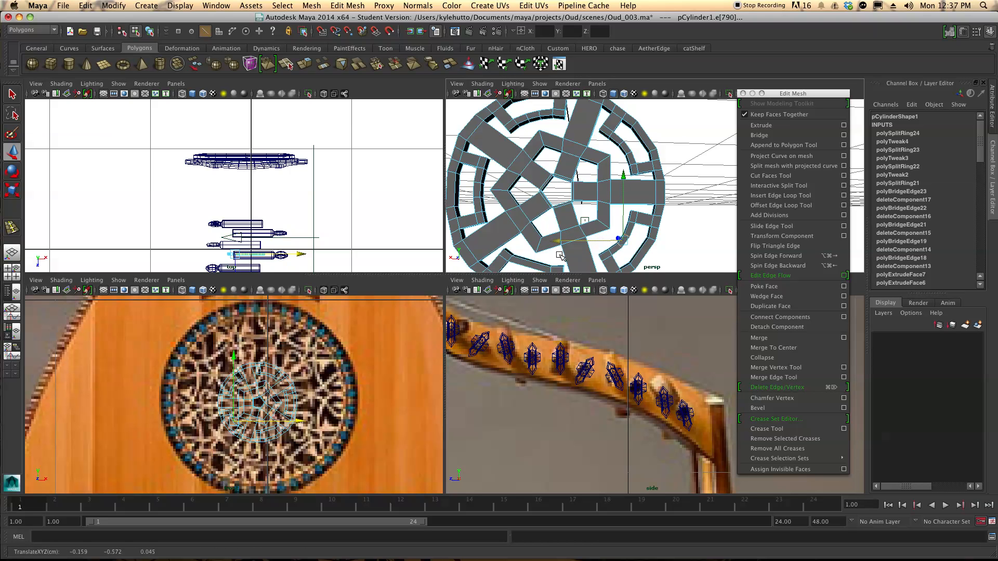
click(533, 263)
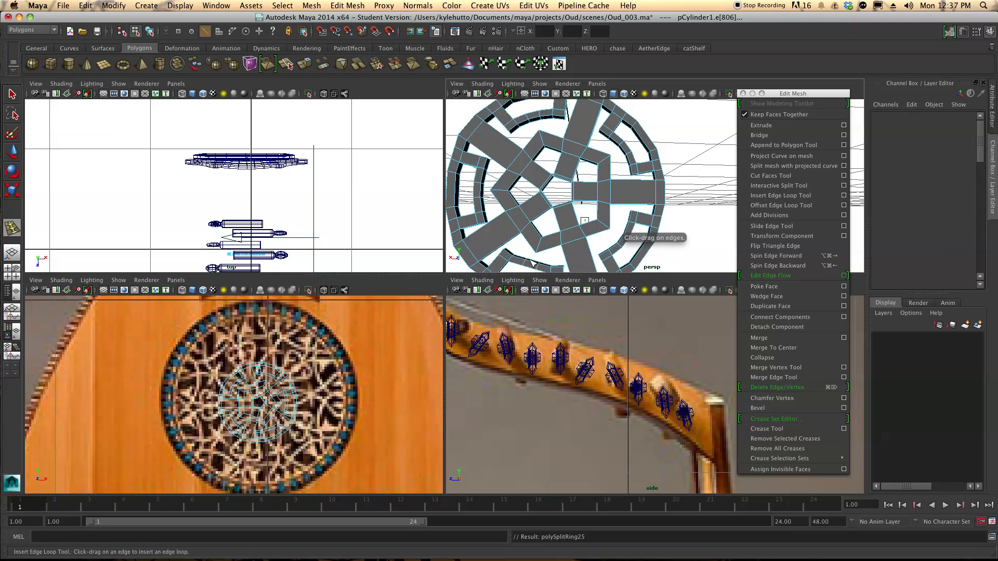
key(w)
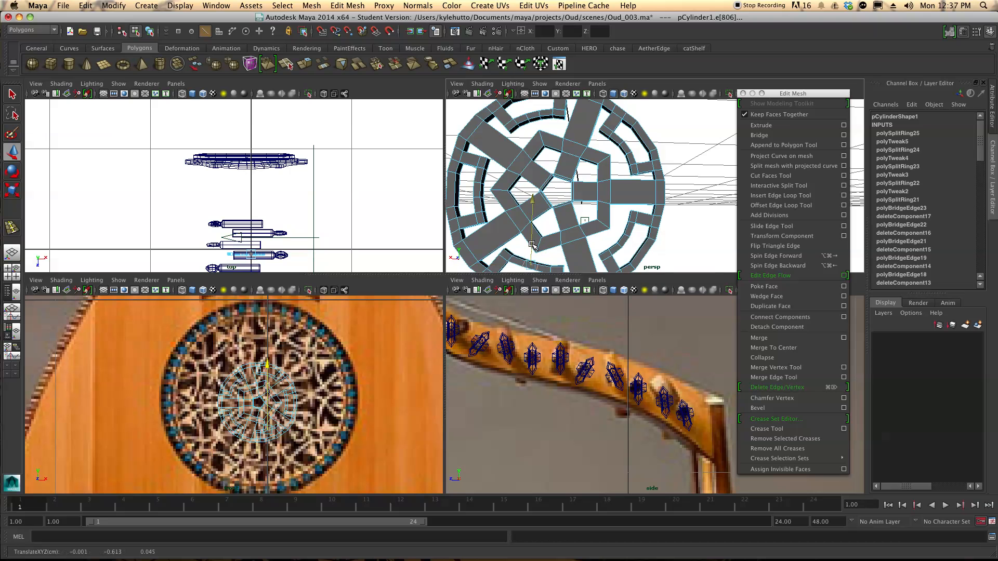
middle_drag(535, 243, 508, 268)
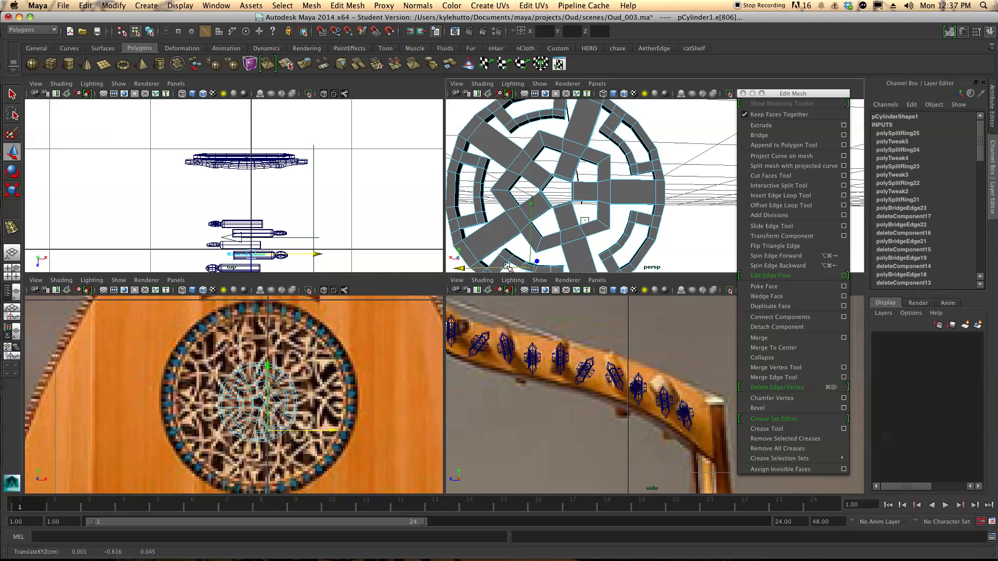
Examine the curved bars in smooth mesh preview, and return the rosette to its unsmoothed display
key(3)
mouse_move(553, 205)
alt+mouse_down()
mouse_move(514, 213)
mouse_move(546, 216)
mouse_move(489, 220)
mouse_move(562, 214)
alt+mouse_up()
alt+middle_drag(563, 213, 598, 192)
key(1)
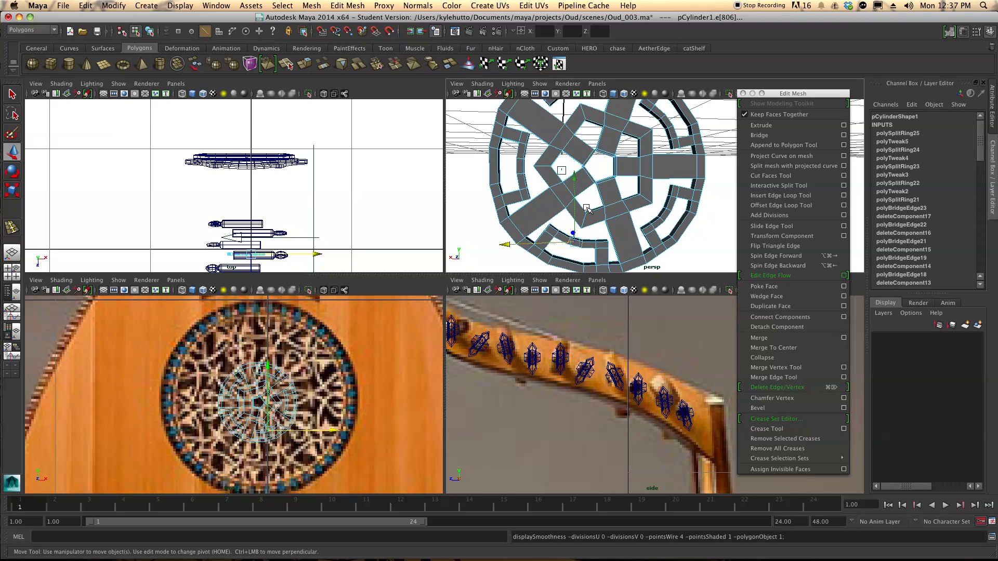
alt+drag(588, 209, 589, 207)
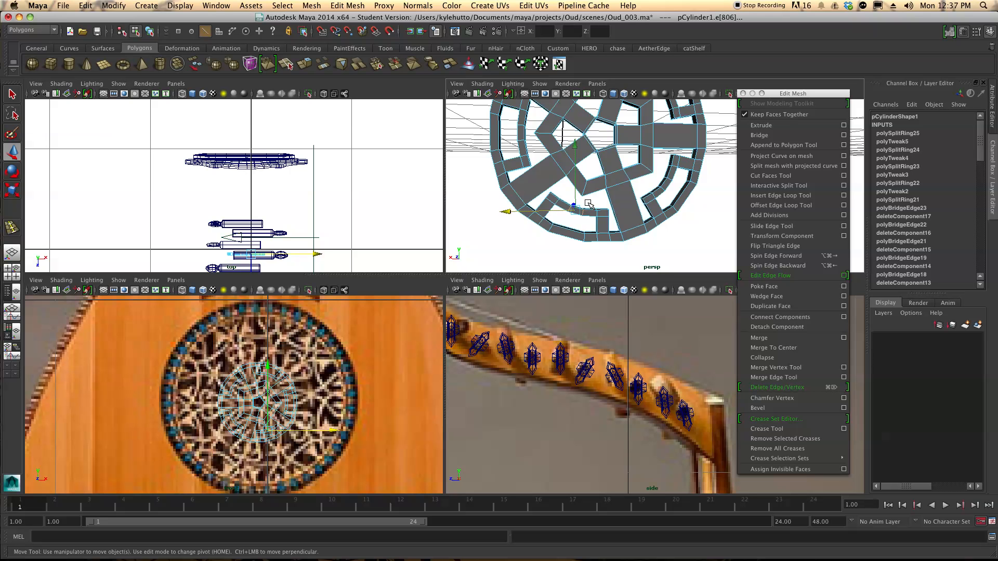
Select alternate outer side faces all the way around the rosette's rim in face mode
scroll(588, 204, down, 4)
key(q)
alt+drag(630, 207, 609, 197)
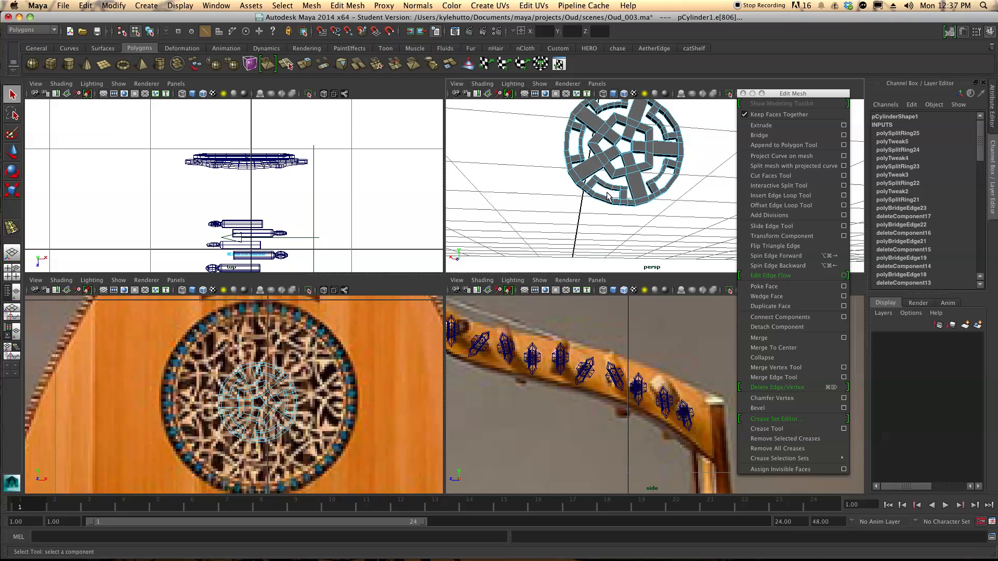
right_drag(588, 210, 590, 229)
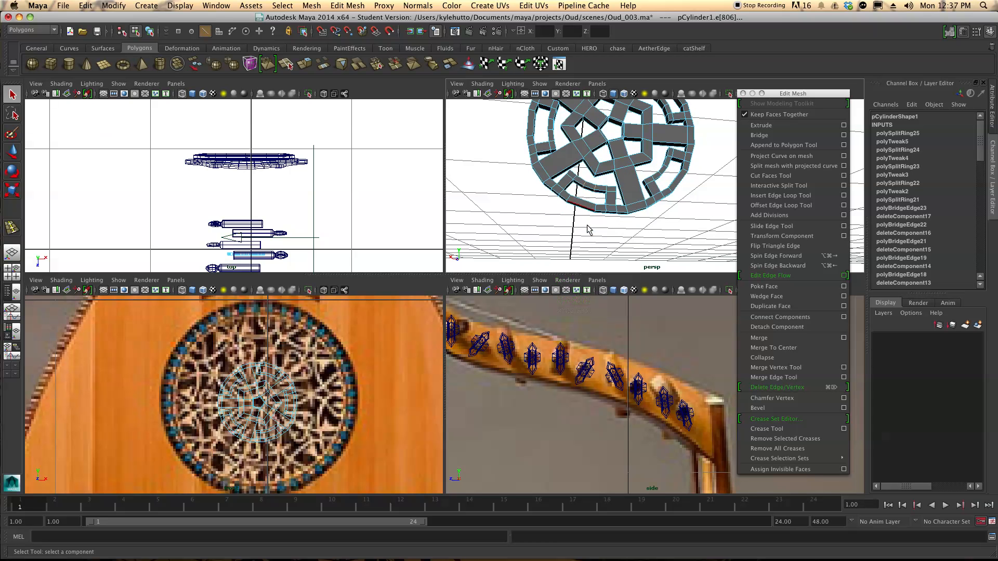
click(645, 194)
alt+drag(651, 199, 653, 194)
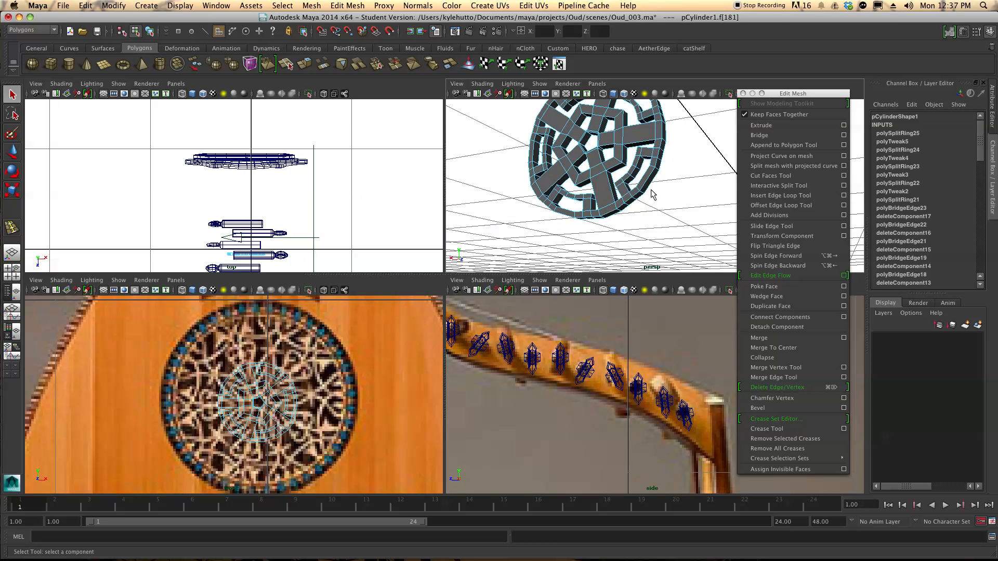
alt+drag(674, 138, 628, 216)
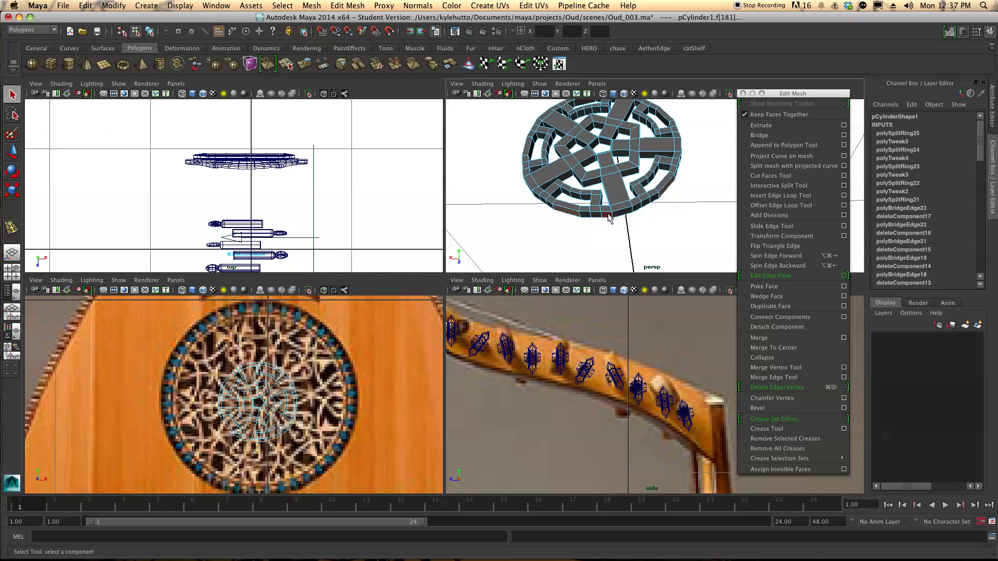
alt+drag(638, 211, 602, 192)
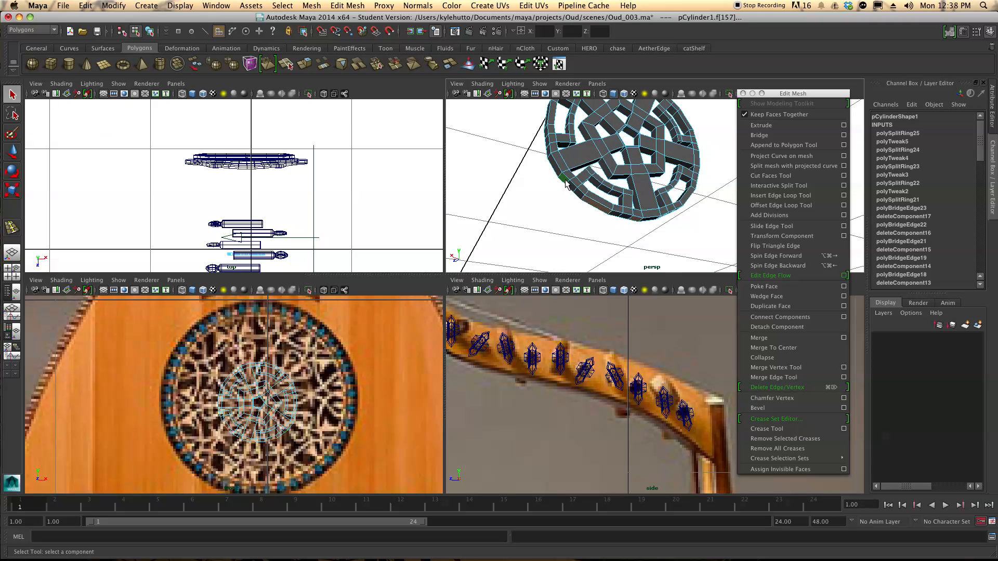
alt+drag(552, 152, 632, 174)
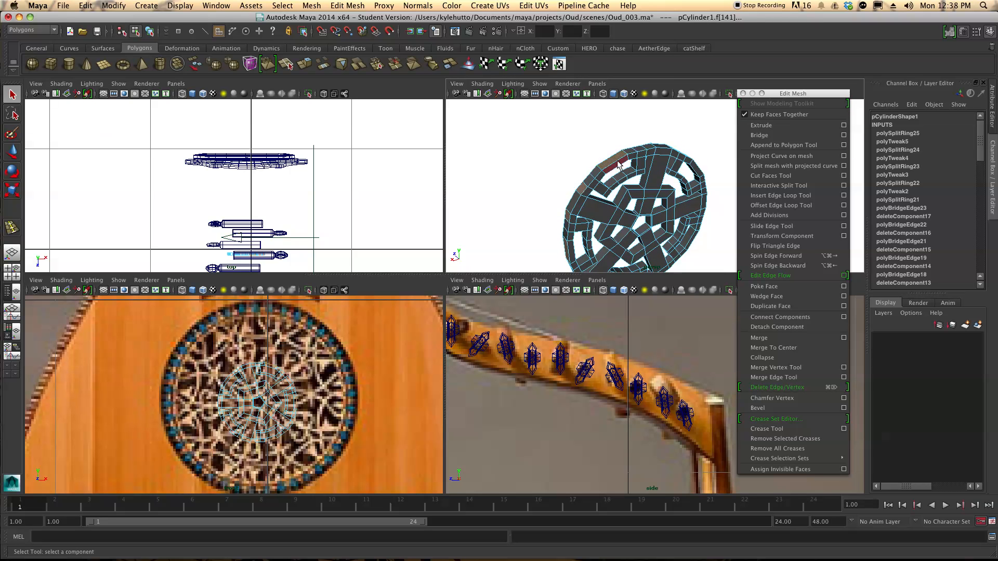
alt+drag(623, 156, 632, 161)
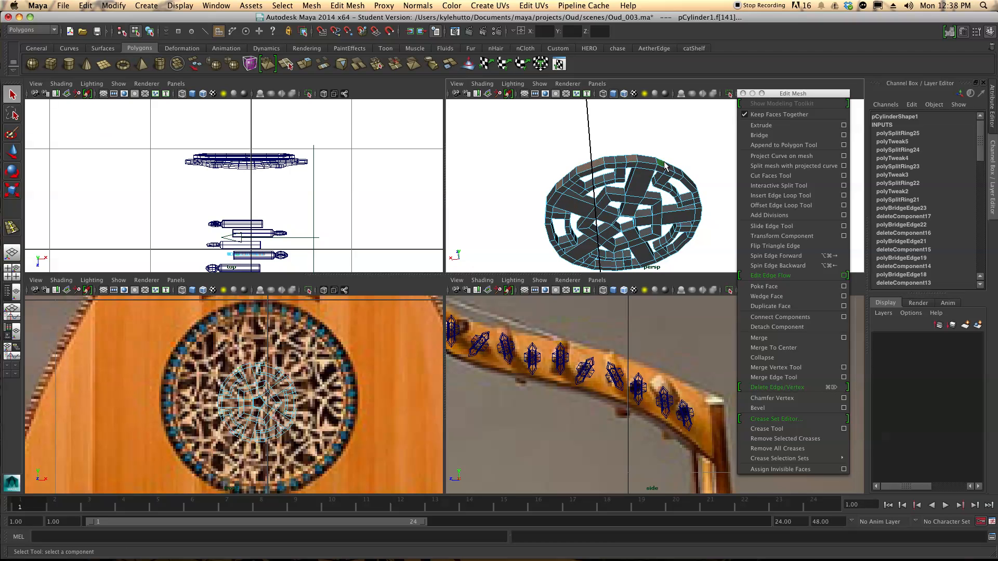
alt+drag(691, 184, 716, 212)
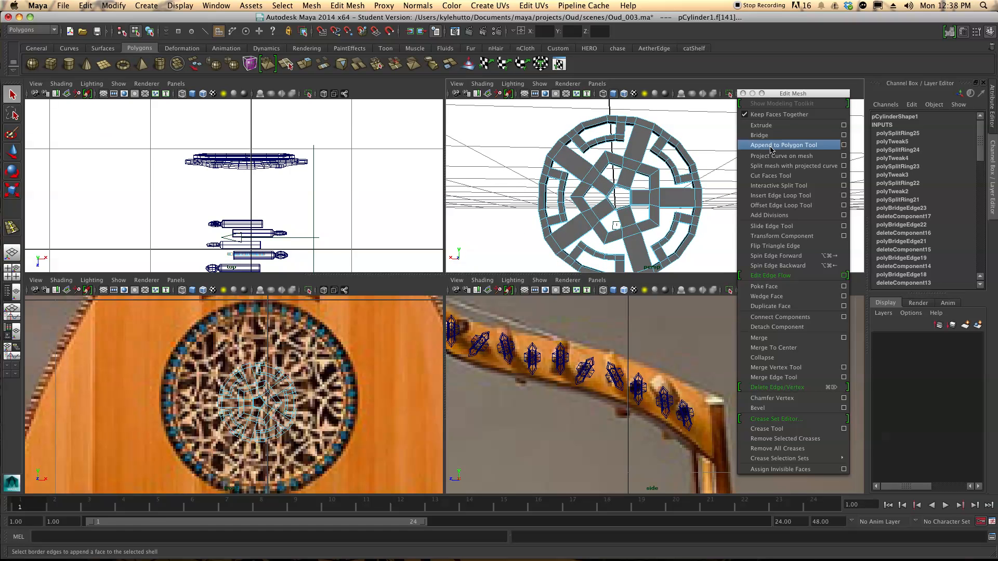
Extrude the selected rim faces outward into long spokes with a local Z translation of 0.14, and extrude again for short end segments
click(771, 126)
alt+drag(562, 111, 521, 114)
alt+middle_drag(583, 199, 557, 154)
click(769, 125)
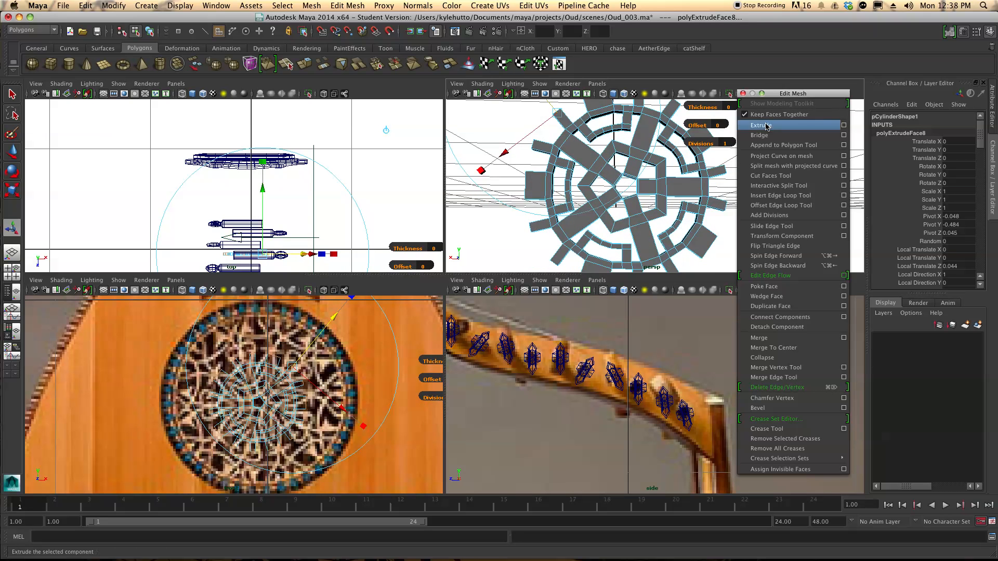
alt+drag(547, 149, 522, 94)
key(super+z)
key(super+z)
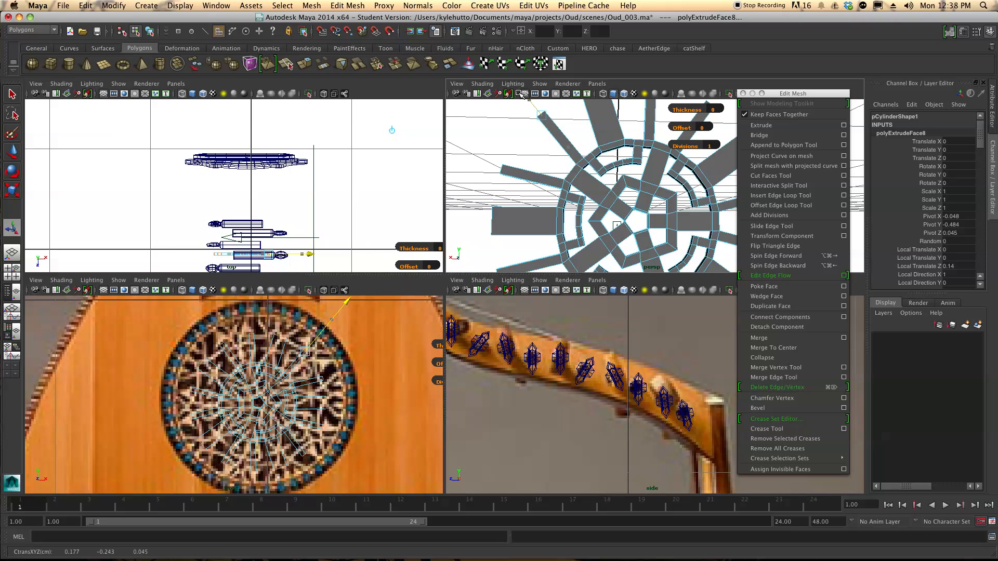
alt+drag(719, 138, 671, 190)
drag(555, 141, 643, 138)
Bridge the facing end-segment faces of the wide top outer spoke and the narrow spoke to its left
key(q)
right_drag(643, 138, 640, 163)
click(632, 143)
alt+drag(631, 142, 574, 159)
click(573, 157)
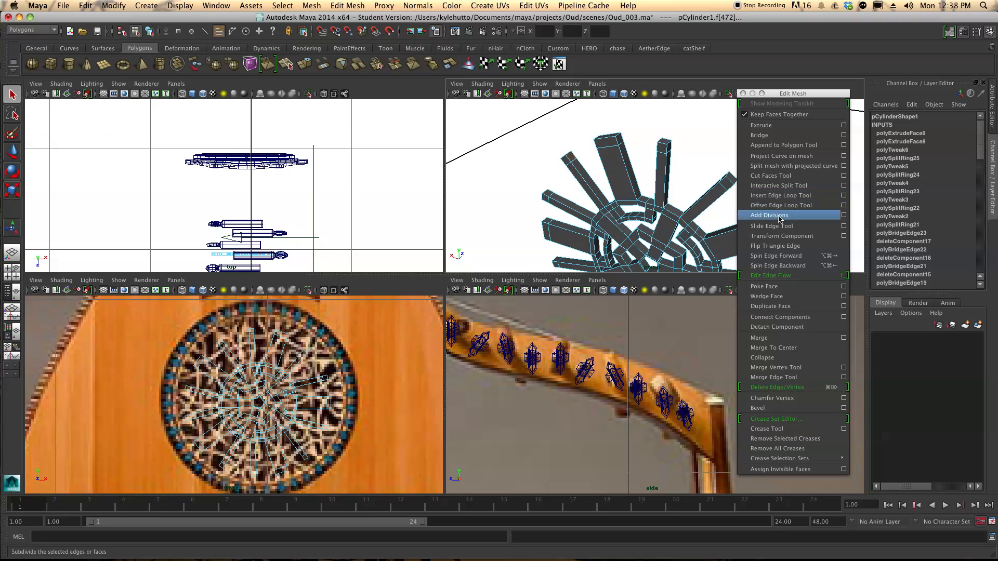
click(764, 137)
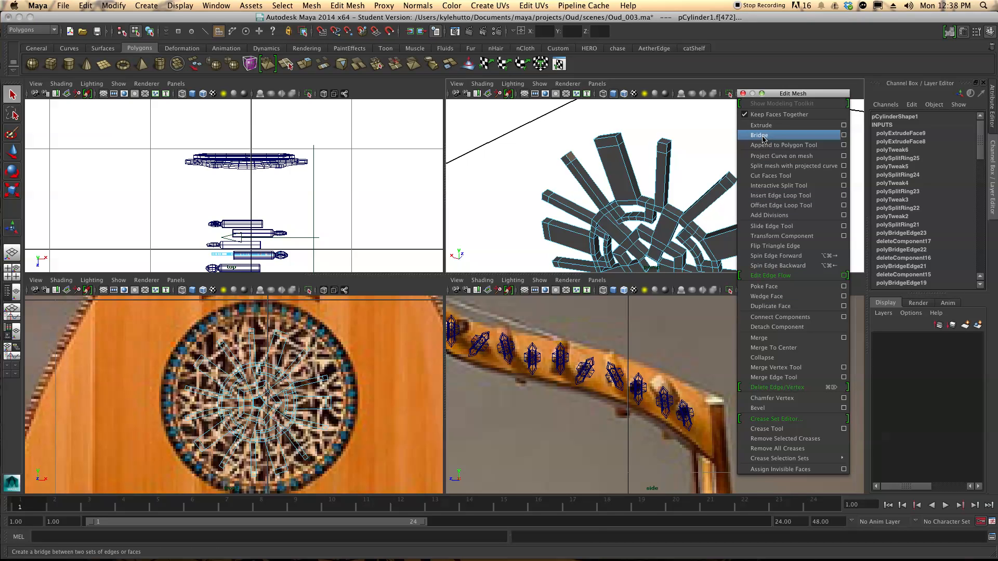
Bridge the facing end-segment faces of the wide top outer spoke and the narrow spoke to its right
right_drag(624, 146, 624, 169)
click(624, 144)
alt+drag(624, 143, 689, 149)
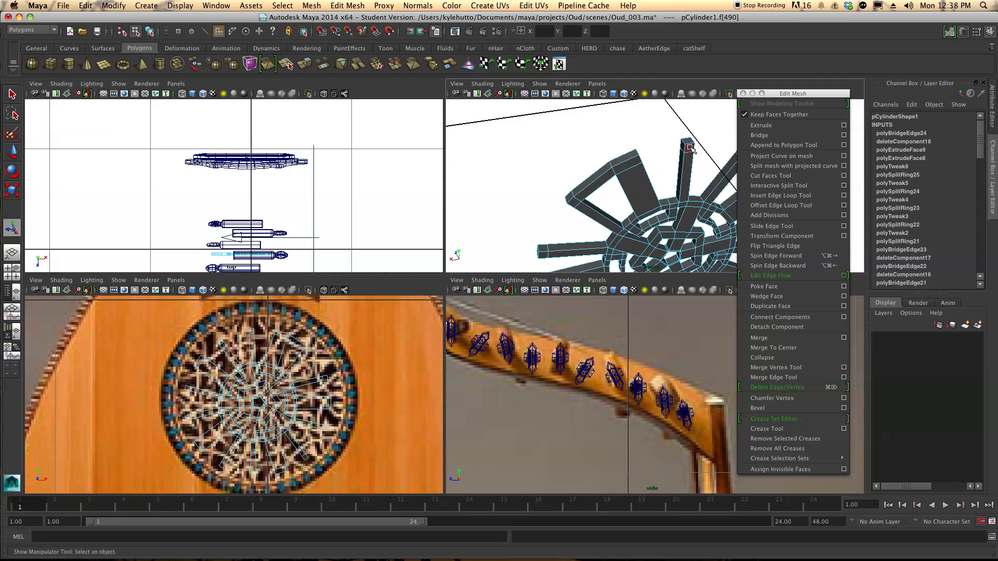
shift+click(686, 148)
key(g)
Bridge the facing tip faces of the two narrow spokes between the top and upper-right wide spokes
alt+drag(686, 149, 637, 118)
right_drag(637, 118, 636, 125)
click(635, 119)
mouse_move(635, 119)
alt+mouse_down()
mouse_move(689, 138)
mouse_move(685, 148)
mouse_move(644, 133)
mouse_move(650, 124)
alt+mouse_up()
shift+click(683, 147)
key(g)
Bridge the second narrow spoke's tip to the facing tip face of the upper-right wide spoke
right_drag(664, 147, 663, 167)
click(663, 147)
alt+drag(664, 146, 719, 182)
shift+click(687, 155)
key(g)
Bridge the upper-right wide spoke's tip to the facing tip face of the narrow spoke below it
right_drag(715, 194, 716, 218)
alt+drag(701, 200, 670, 156)
click(705, 193)
shift+click(692, 155)
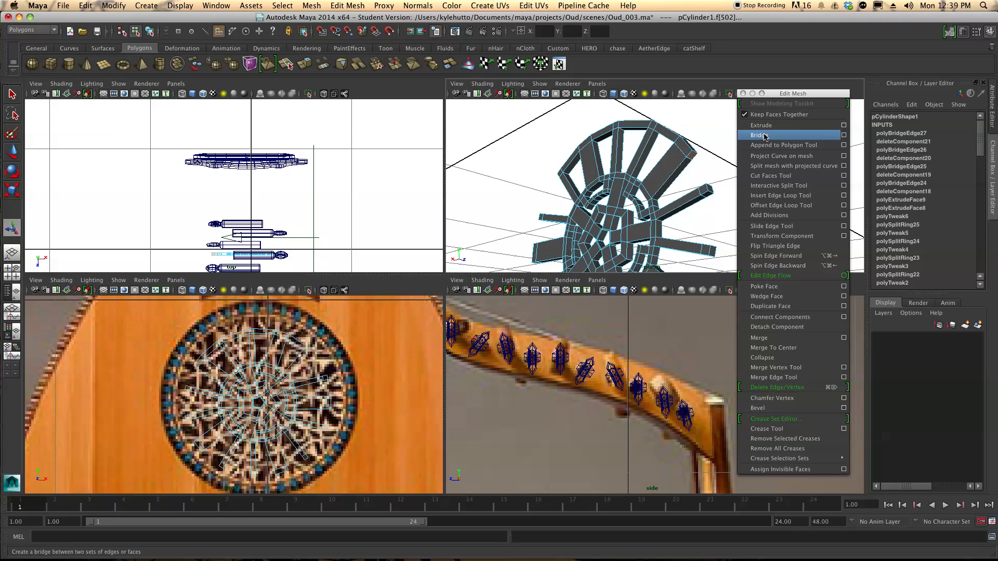
click(760, 136)
Bridge the facing tip faces of the two narrow spokes on the rosette's right side
mouse_move(699, 195)
right_down()
mouse_move(694, 211)
mouse_move(707, 201)
right_up()
click(708, 195)
alt+drag(708, 196, 710, 225)
key(g)
Bridge the lower of the two right-side narrow spokes to the wide lower-right spoke at their tips
right_click(710, 225)
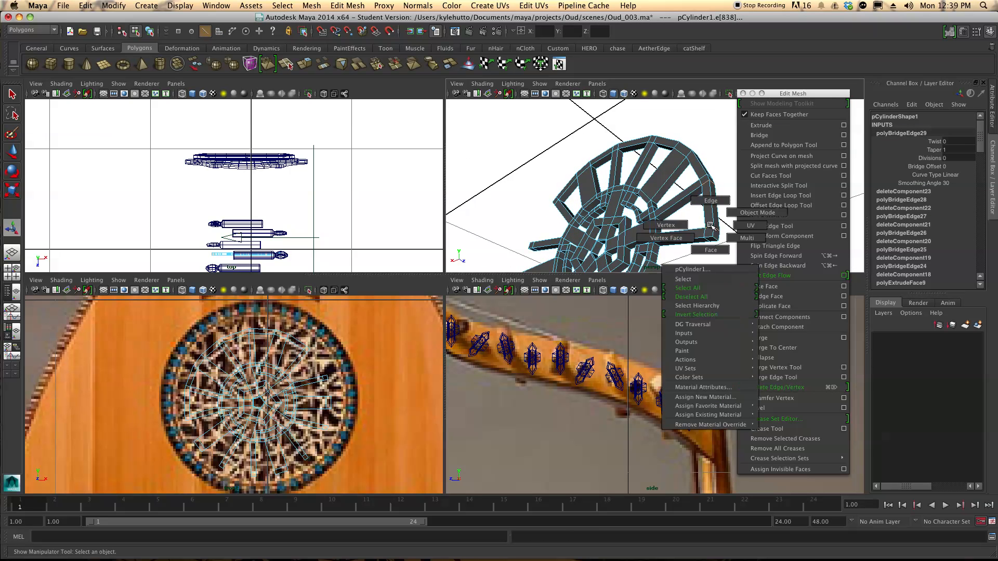
right_drag(681, 223, 712, 254)
alt+middle_drag(712, 254, 695, 205)
click(697, 191)
alt+drag(697, 194, 684, 266)
alt+middle_drag(684, 265, 680, 241)
alt+drag(680, 242, 668, 252)
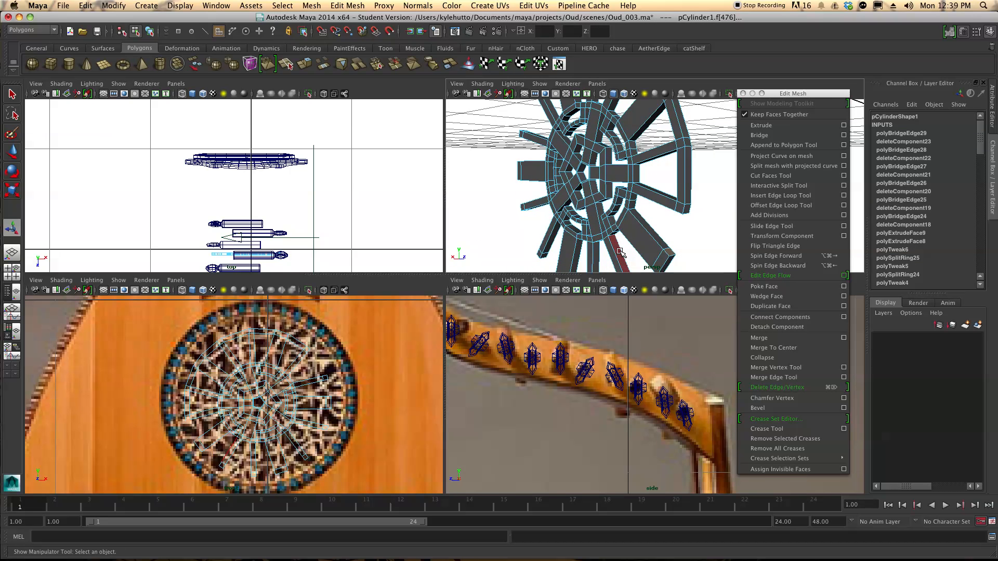
Enlarge the perspective view and bridge the wide lower-right spoke's tip to the next narrow spoke toward the bottom
key(space)
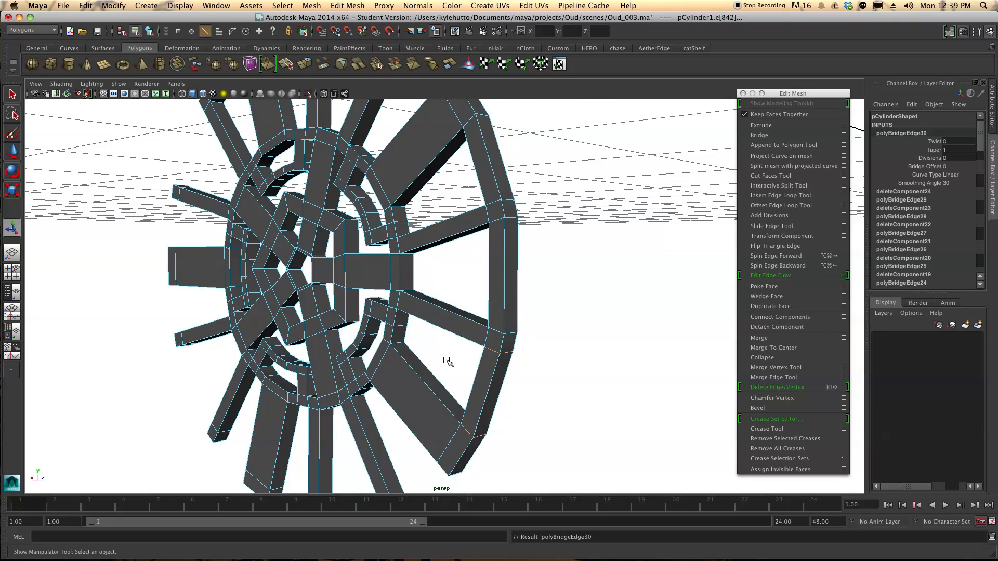
alt+middle_drag(447, 361, 522, 243)
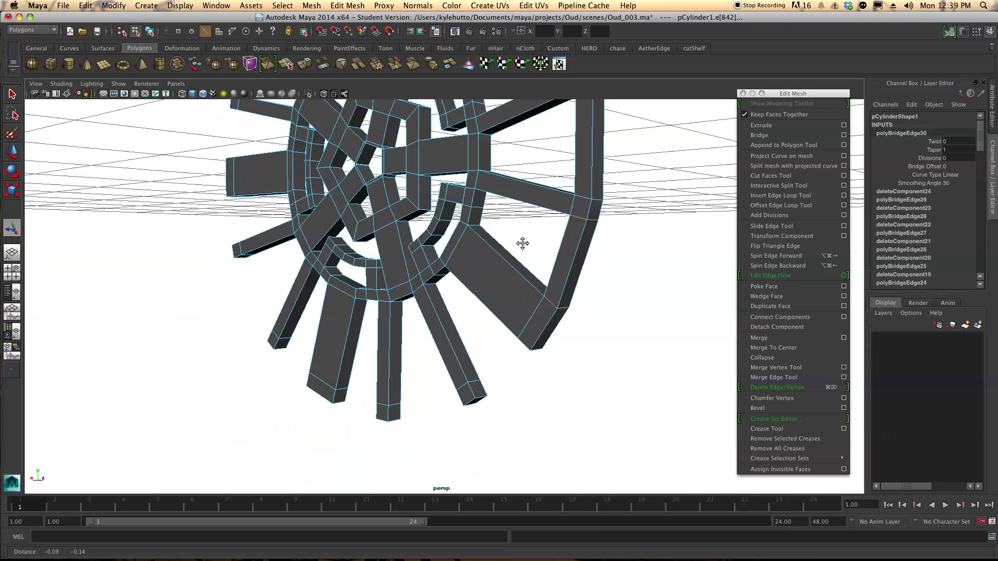
right_drag(476, 353, 476, 378)
click(475, 388)
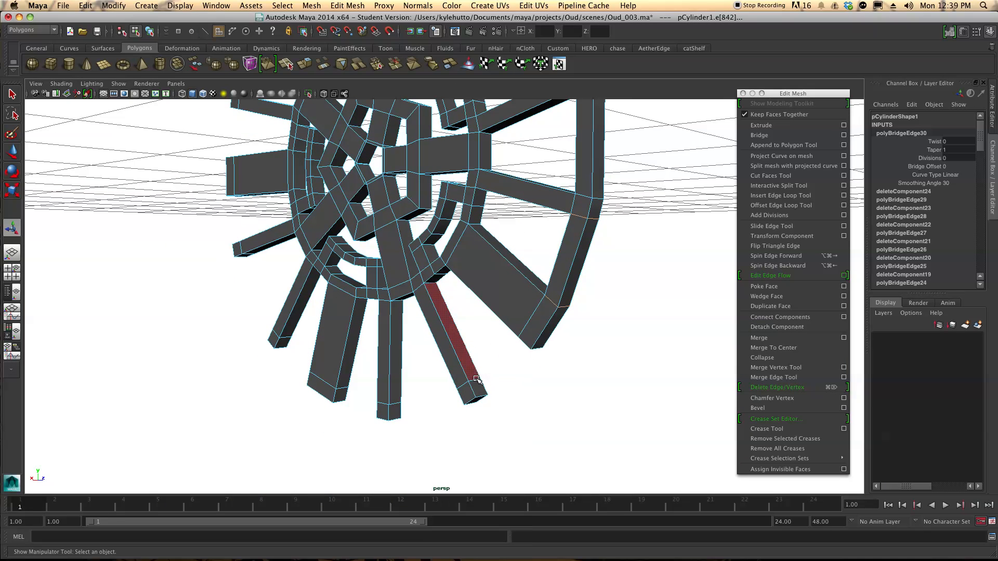
alt+drag(476, 388, 553, 348)
click(531, 350)
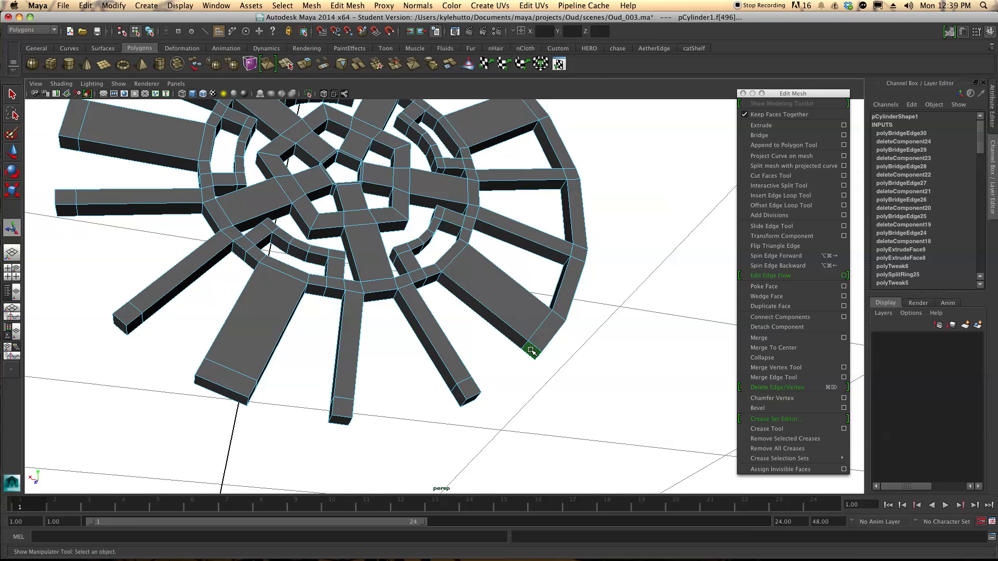
Bridge the facing tip faces of the two narrow spokes at the rosette's bottom
right_drag(459, 393, 458, 384)
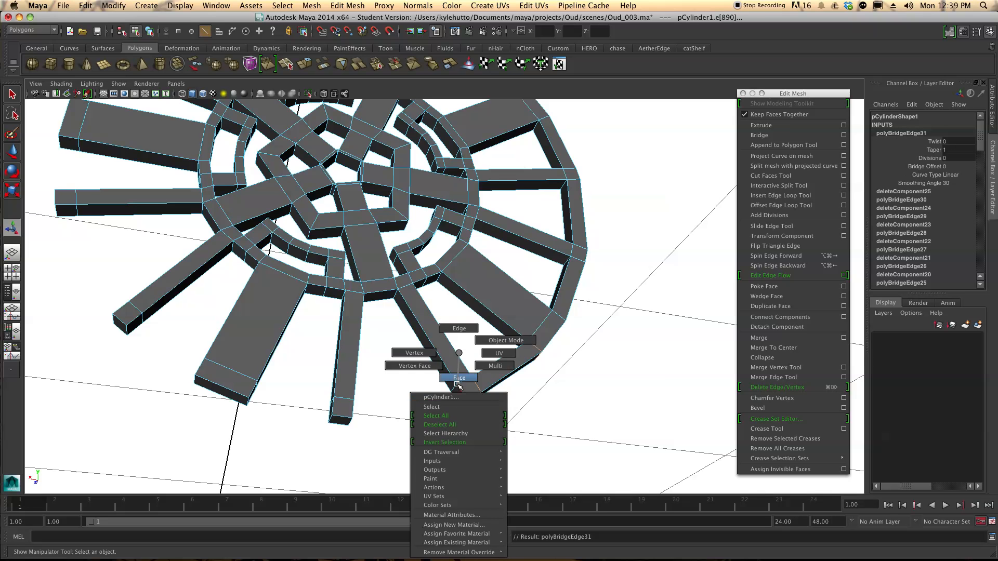
alt+drag(459, 394, 384, 419)
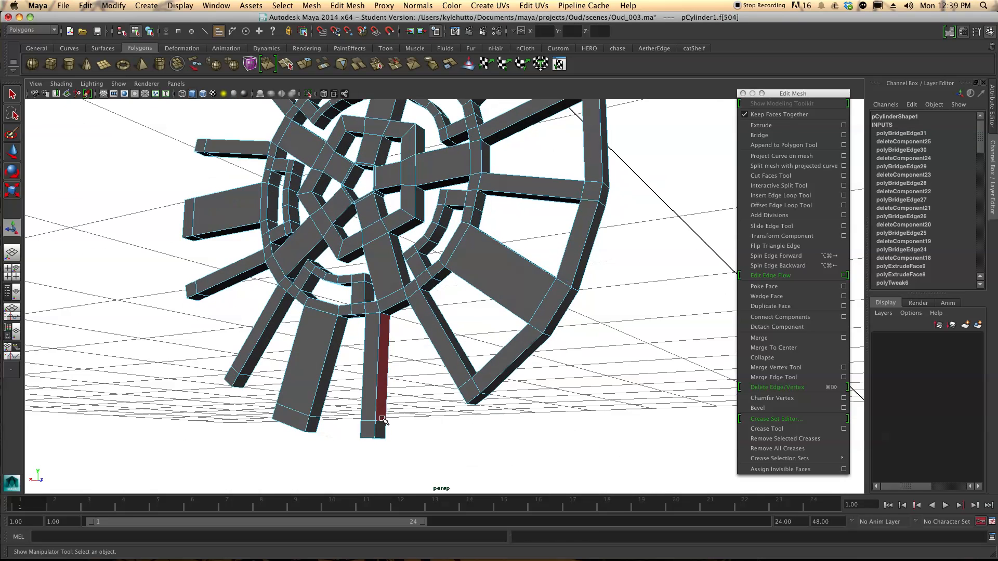
click(759, 135)
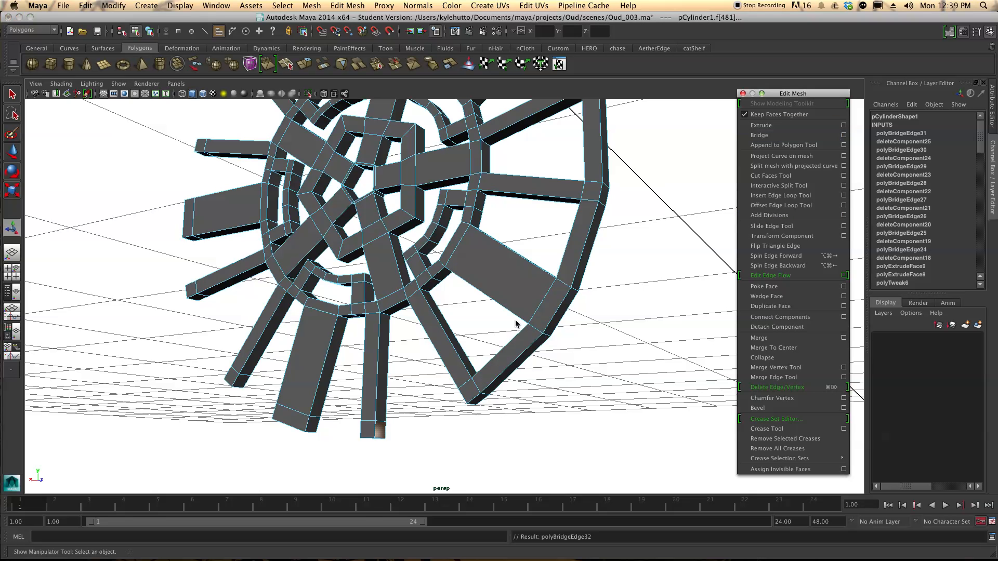
Bridge the rosette's bottom narrow spoke to the neighbouring wide bottom spoke at their facing tip faces
right_drag(312, 422, 315, 413)
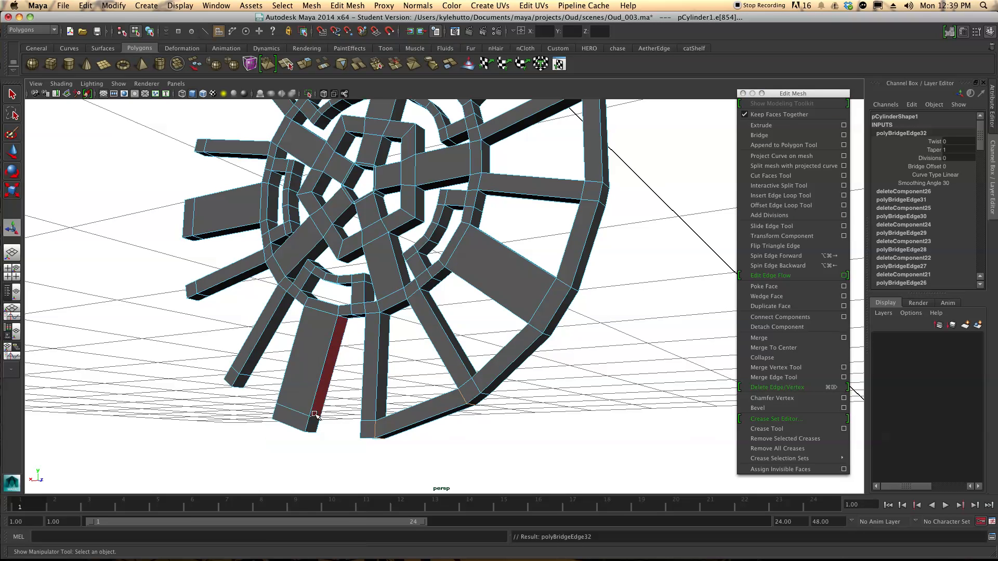
click(310, 422)
alt+drag(311, 422, 345, 423)
shift+click(346, 425)
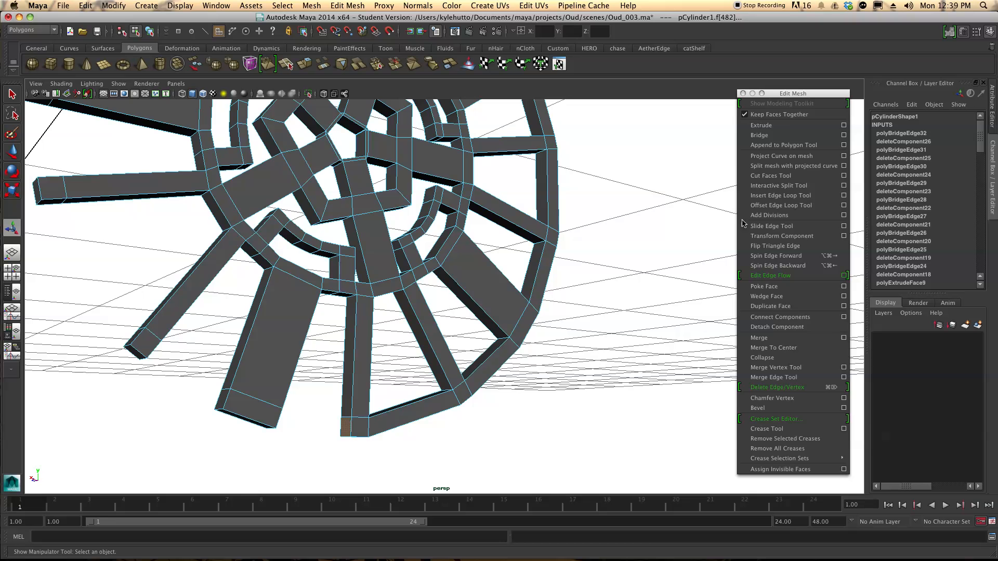
click(784, 135)
Bridge the wide bottom spoke's free tip side to the adjacent narrow spoke at the rosette's lower left
right_click(174, 334)
right_drag(154, 334, 155, 356)
alt+drag(156, 356, 264, 450)
click(157, 370)
click(267, 450)
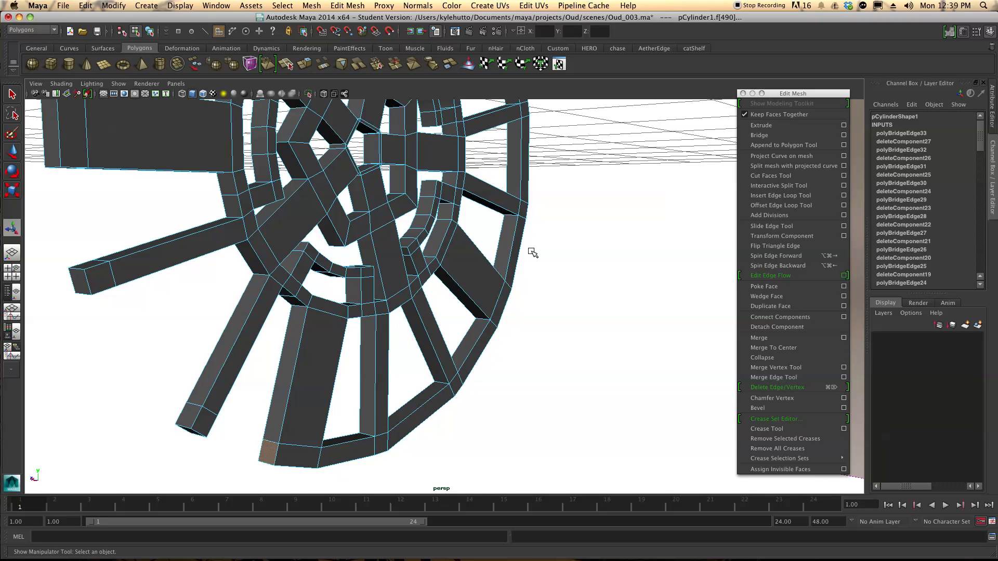
key(g)
Bridge the facing tip faces of the two narrow spokes at the rosette's lower left
alt+drag(167, 290, 86, 208)
right_drag(86, 208, 88, 222)
click(64, 201)
alt+drag(64, 201, 670, 151)
click(198, 289)
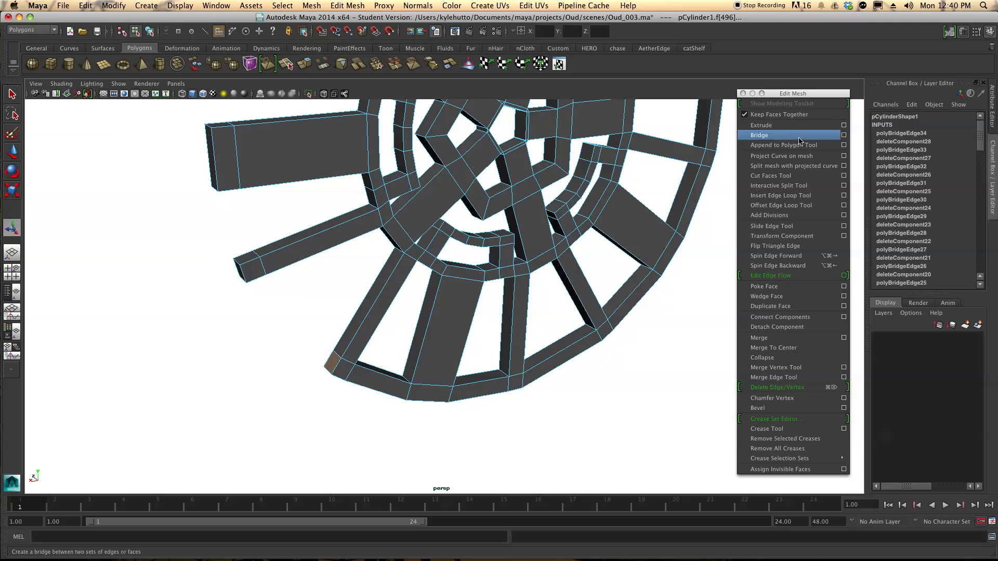
click(799, 137)
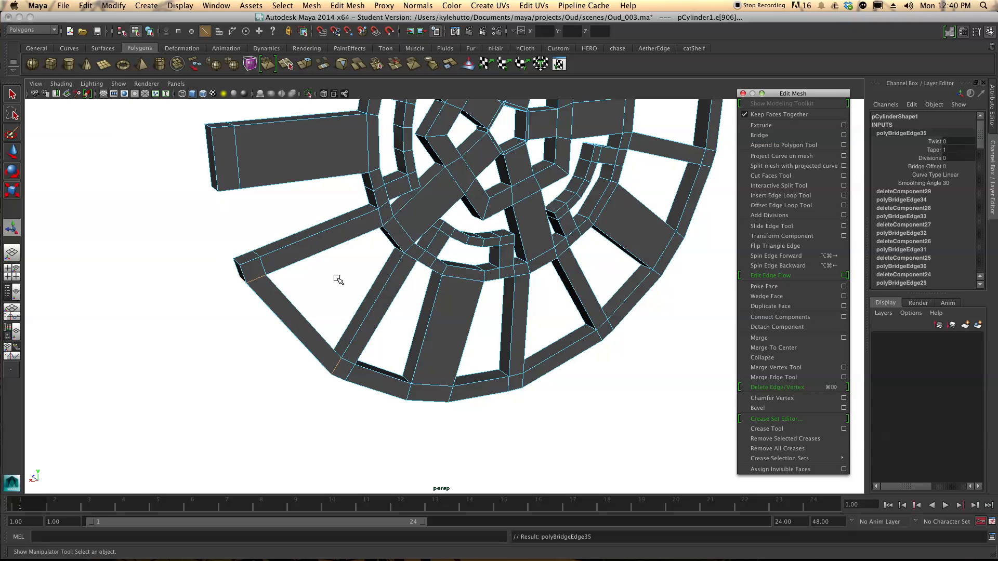
Bridge the upper of the two lower-left narrow spokes to the wide left spoke at their tips
right_drag(280, 145, 274, 166)
click(248, 255)
alt+drag(249, 254, 241, 212)
click(244, 123)
click(792, 142)
click(783, 136)
Bridge the wide left spoke's upper tip face to the narrow spoke above it
alt+drag(363, 201, 368, 241)
alt+middle_drag(368, 241, 424, 385)
right_drag(357, 239, 351, 260)
click(330, 228)
alt+drag(335, 248, 351, 242)
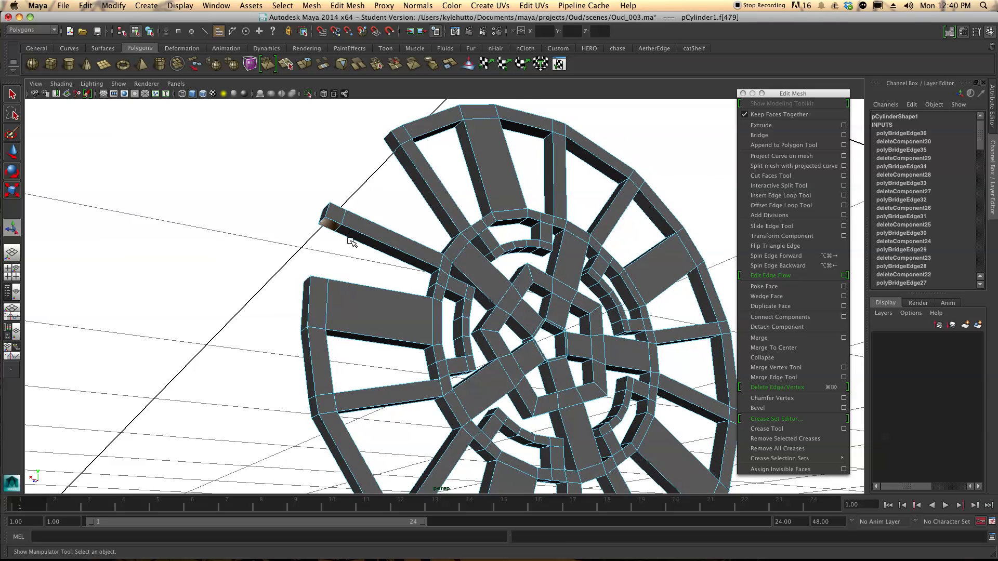
alt+drag(318, 297, 337, 287)
shift+click(322, 303)
key(g)
Close the outer ring by bridging the last gap between the two narrow upper-left spokes
right_drag(335, 229, 338, 243)
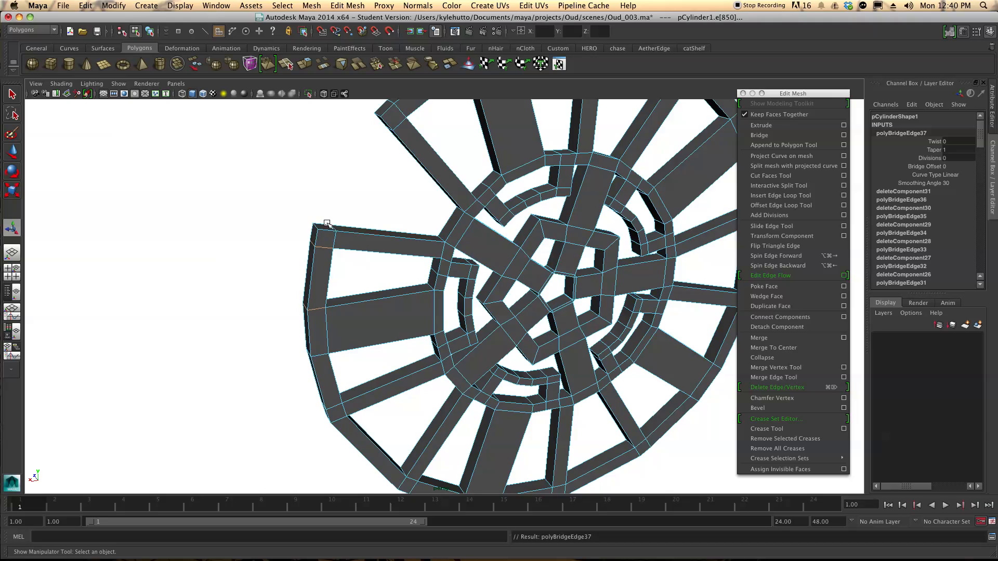
click(323, 227)
alt+drag(334, 214, 403, 101)
click(395, 126)
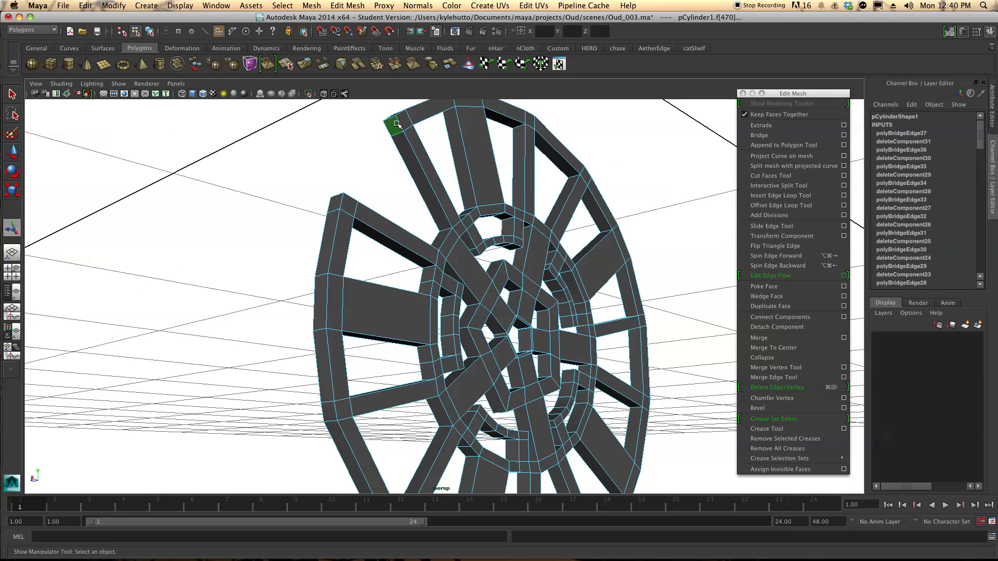
key(g)
Insert pairs of edge loops across the outer ring segments between spokes on the rosette's left and upper-left sides
scroll(465, 286, down, 2)
alt+drag(505, 308, 464, 258)
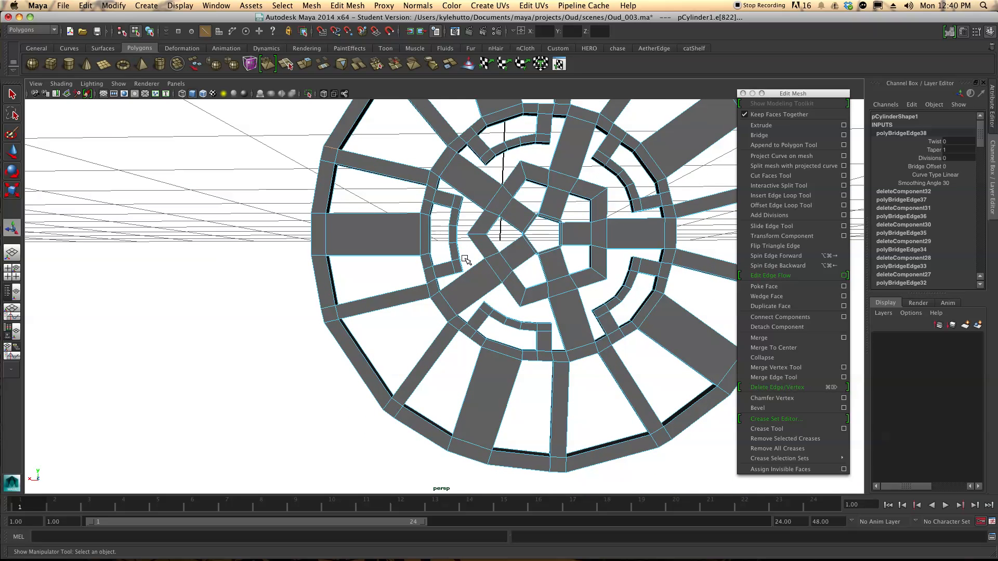
mouse_move(436, 334)
alt+mouse_down()
mouse_move(374, 317)
mouse_move(430, 335)
alt+mouse_up()
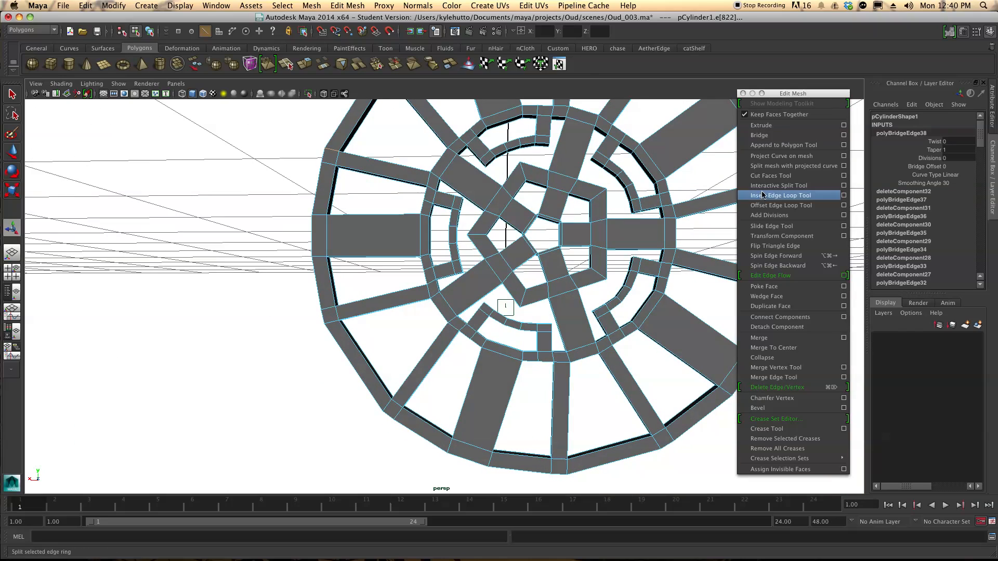
click(774, 196)
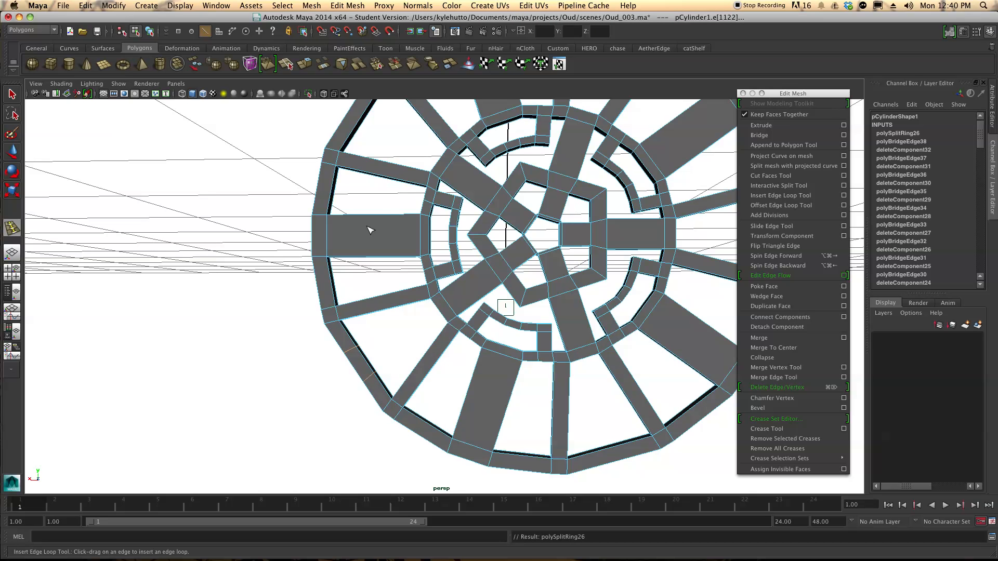
click(331, 281)
click(333, 191)
click(357, 125)
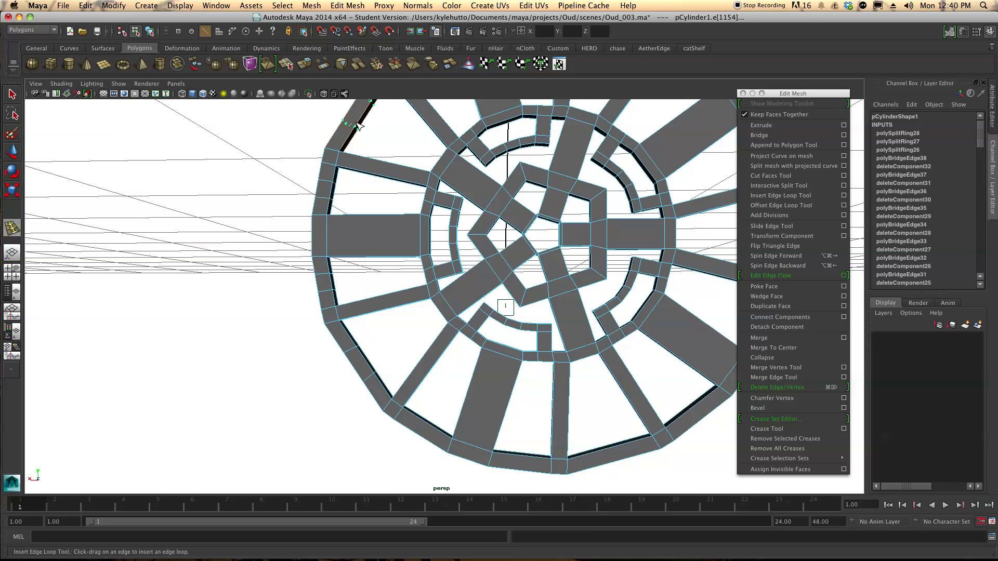
alt+drag(357, 124, 490, 136)
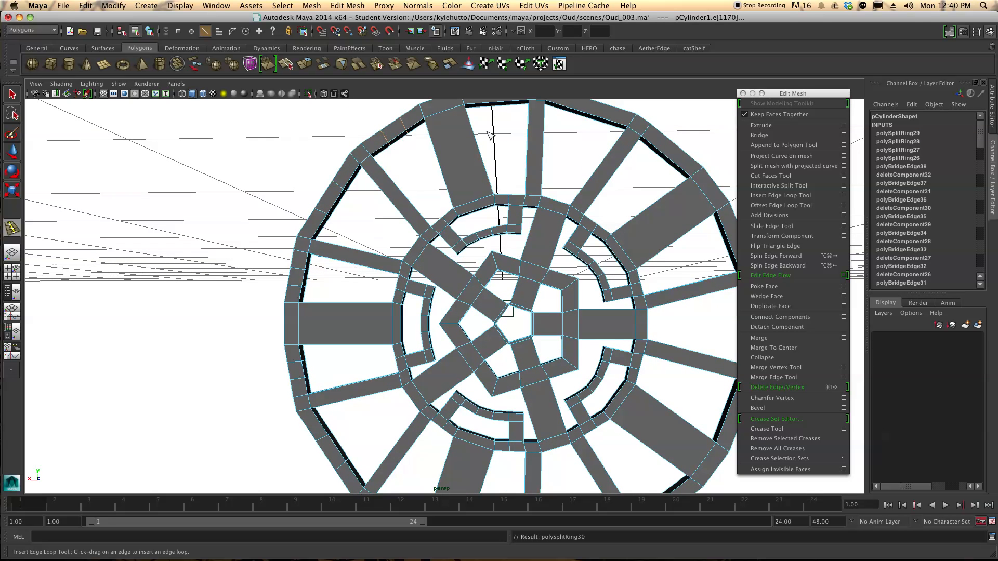
Insert pairs of edge loops across the outer ring segments between spokes along the rosette's top and right side
click(500, 107)
click(675, 155)
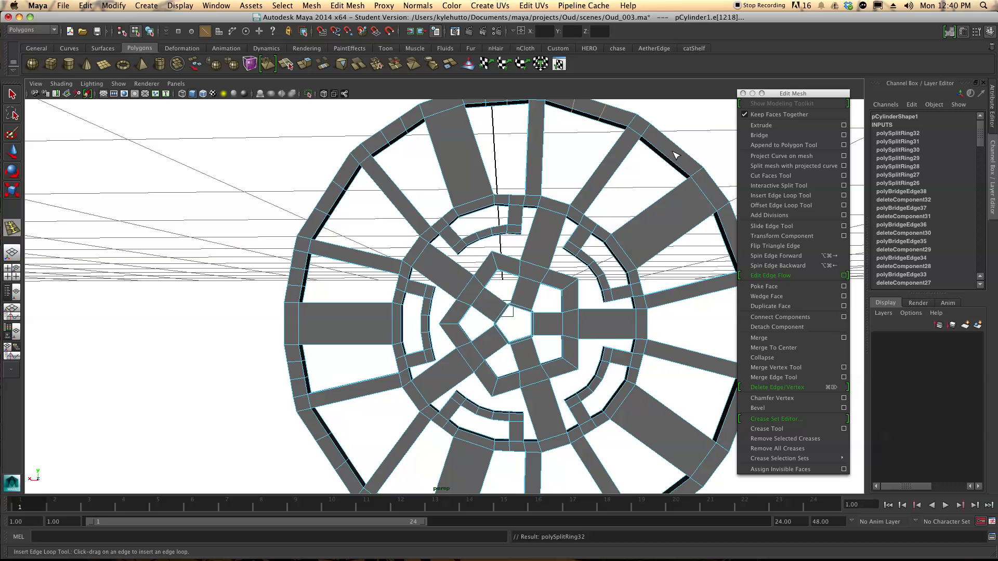
click(670, 158)
alt+drag(670, 160, 678, 219)
click(682, 223)
click(692, 297)
click(603, 462)
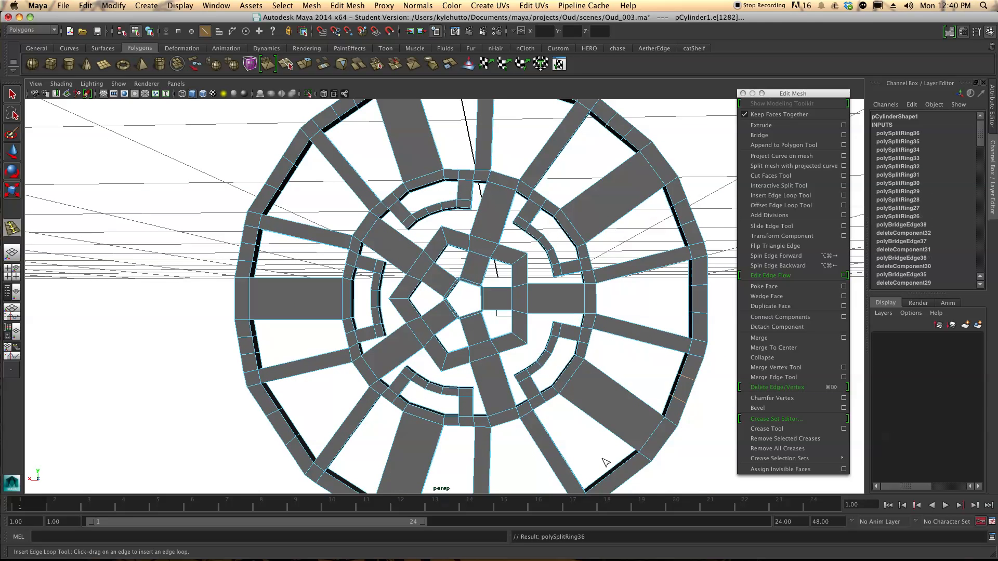
Insert pairs of edge loops across the remaining outer ring segments along the rosette's bottom
click(621, 475)
alt+middle_drag(596, 443, 597, 369)
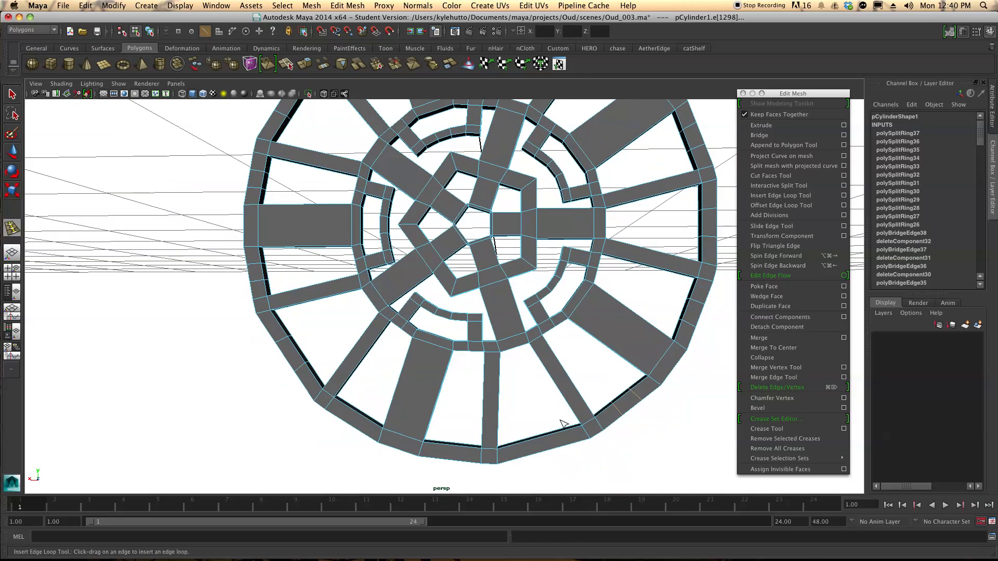
click(552, 439)
click(463, 447)
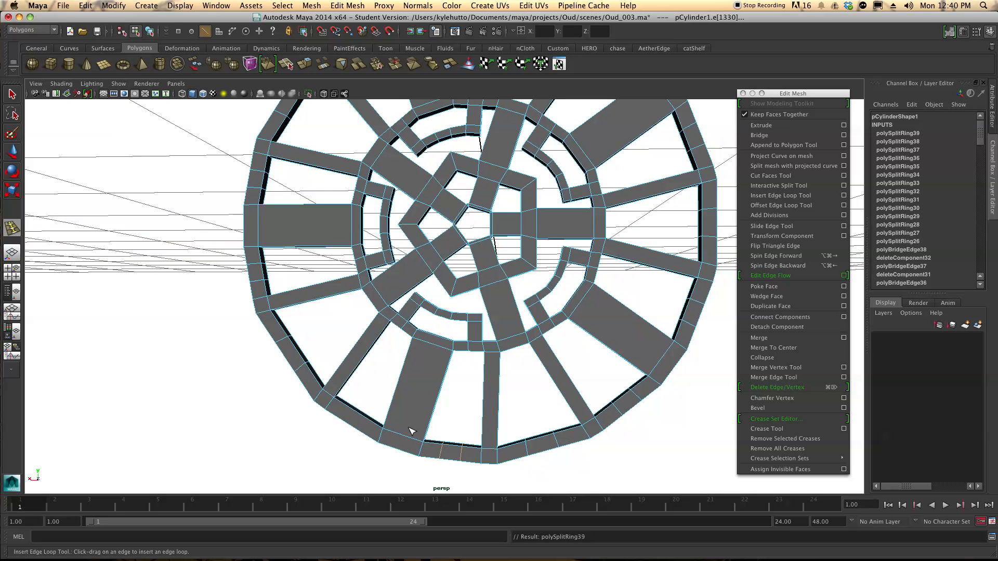
click(358, 410)
Select the middle inward-facing face of every outer ring segment between the spokes all around the rosette
key(q)
right_drag(360, 410, 359, 381)
click(362, 415)
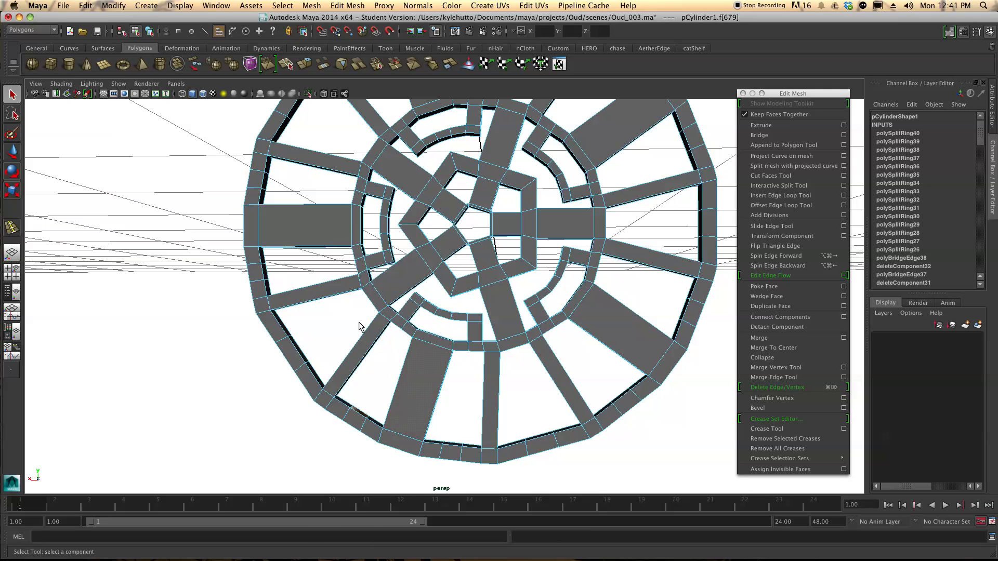
shift+click(301, 353)
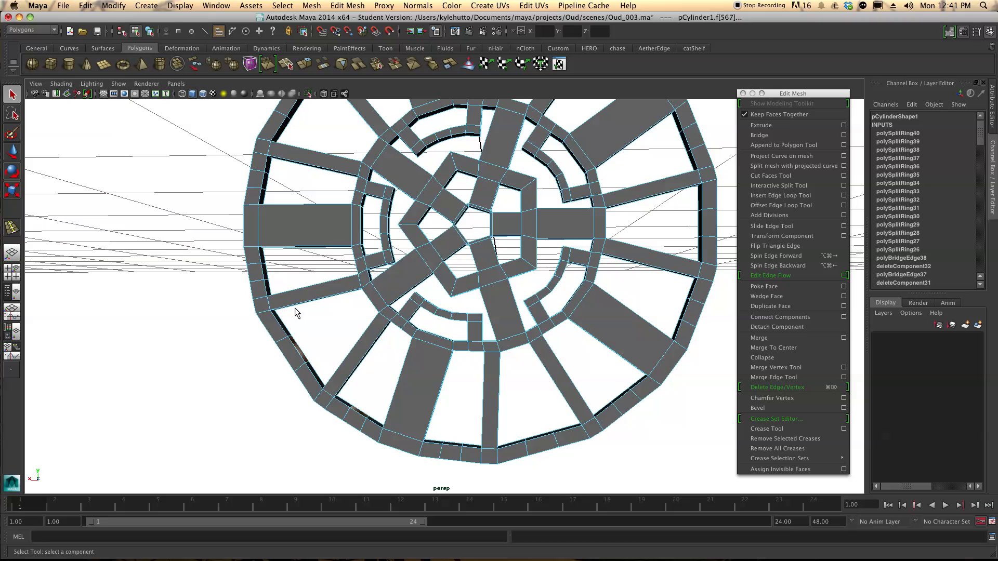
shift+click(266, 179)
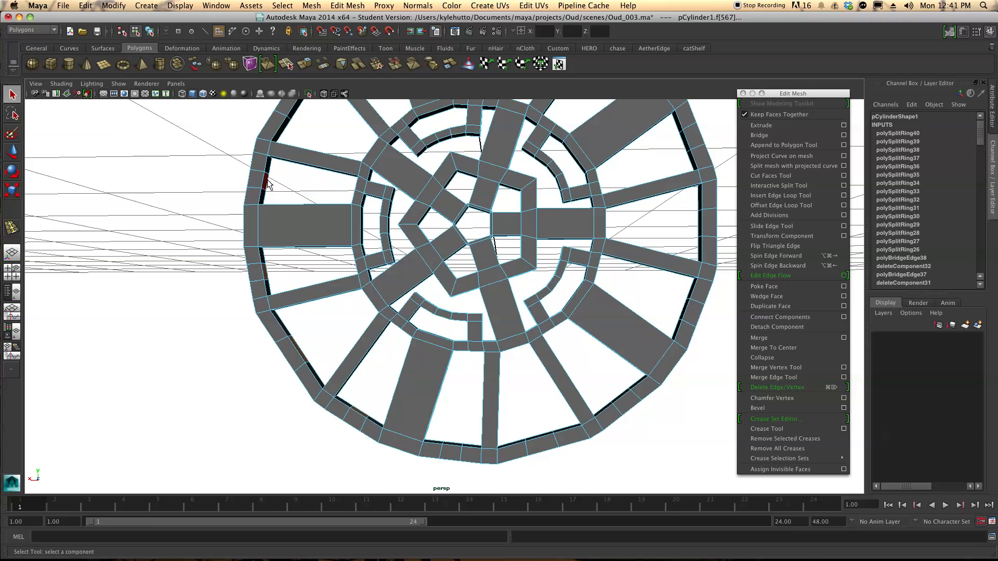
alt+middle_drag(317, 131, 307, 188)
alt+middle_drag(334, 156, 411, 158)
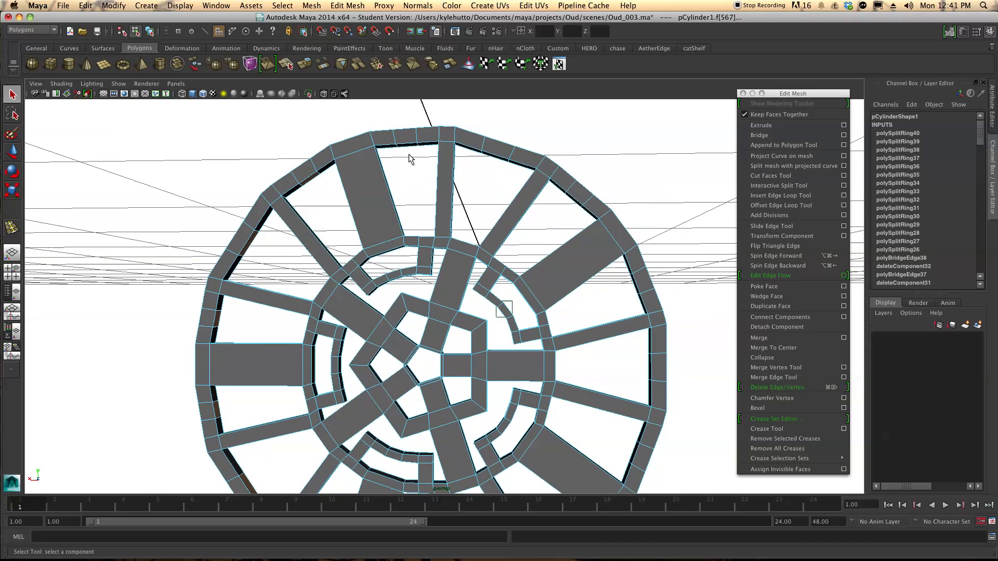
shift+click(574, 203)
alt+middle_drag(632, 452, 647, 333)
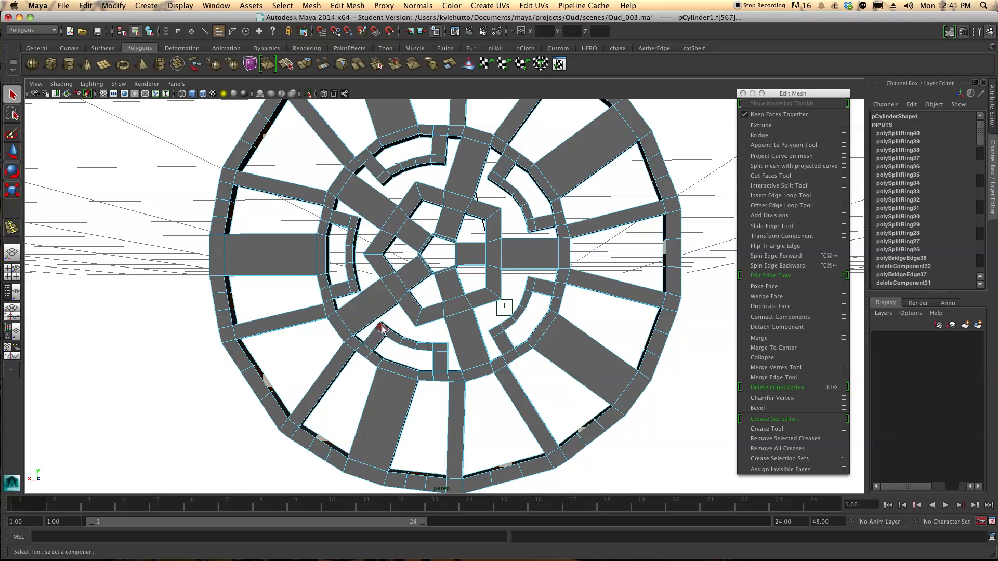
Extrude the selected ring faces inward by about 0.077, and extrude their ends again by about 0.022
click(762, 125)
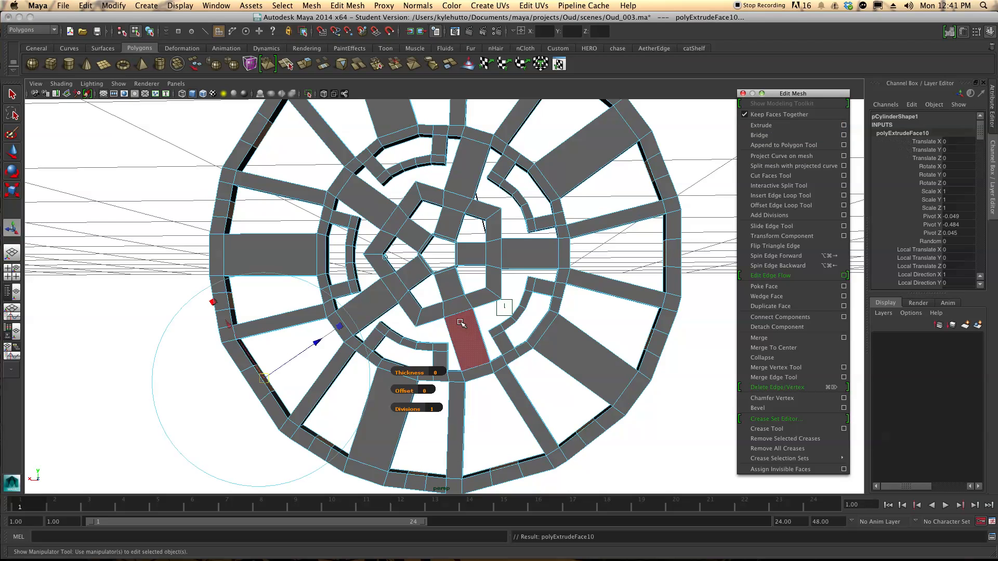
drag(317, 343, 359, 316)
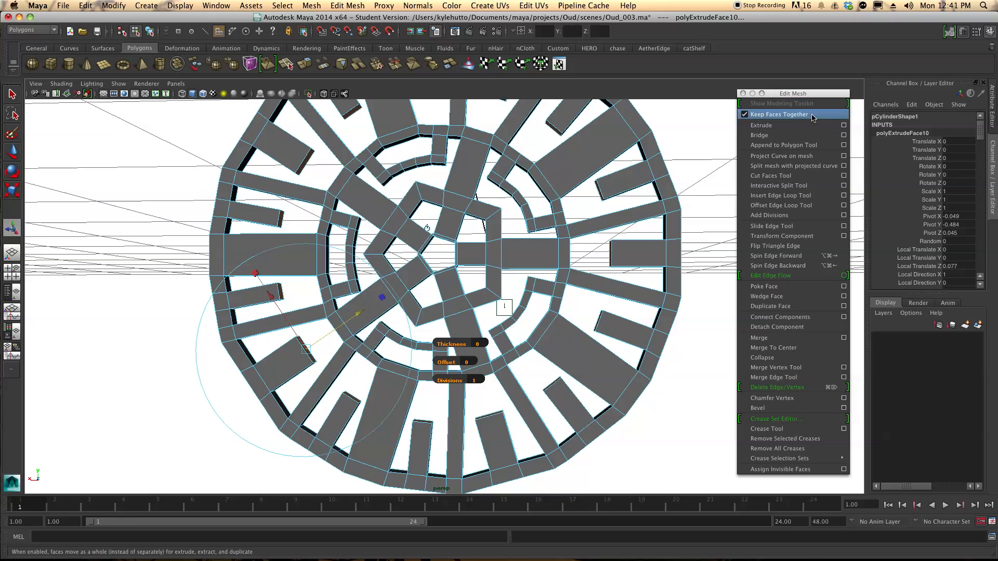
click(761, 125)
drag(359, 314, 372, 307)
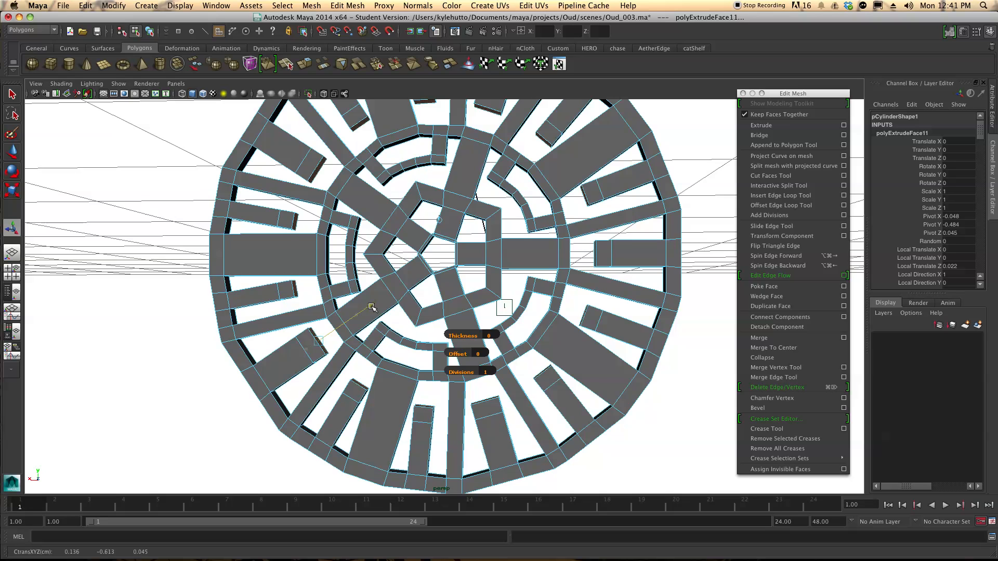
Preview the whole rosette smoothed, and return it to the unsmoothed display
scroll(448, 267, down, 5)
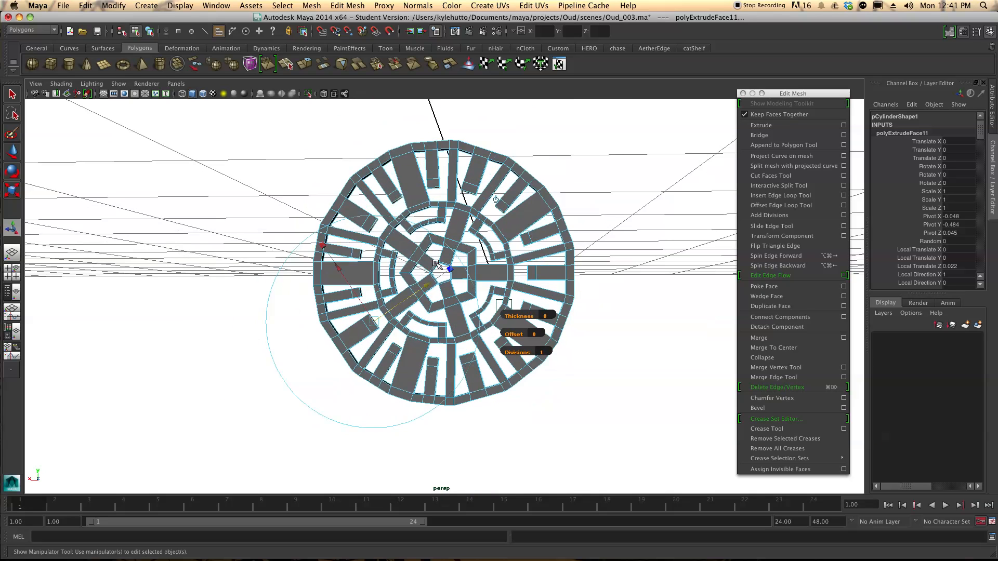
alt+drag(435, 264, 434, 272)
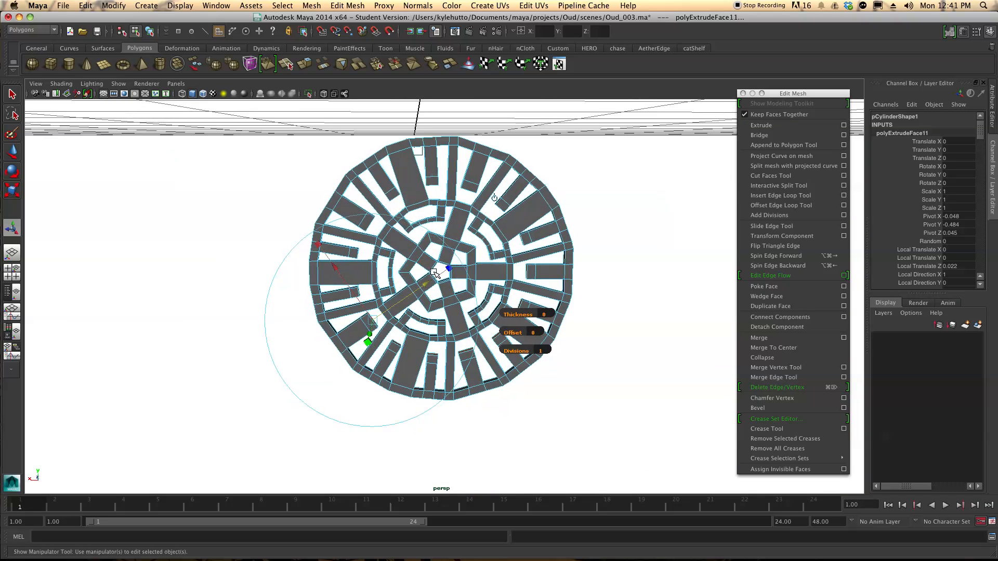
key(3)
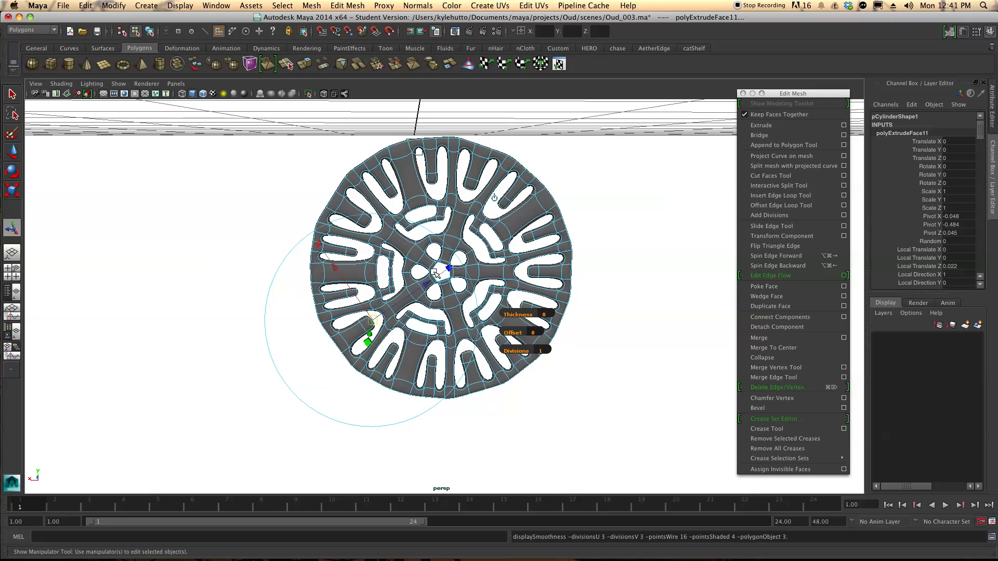
mouse_move(405, 290)
alt+mouse_down()
mouse_move(307, 291)
mouse_move(535, 292)
mouse_move(387, 283)
mouse_move(405, 282)
alt+mouse_up()
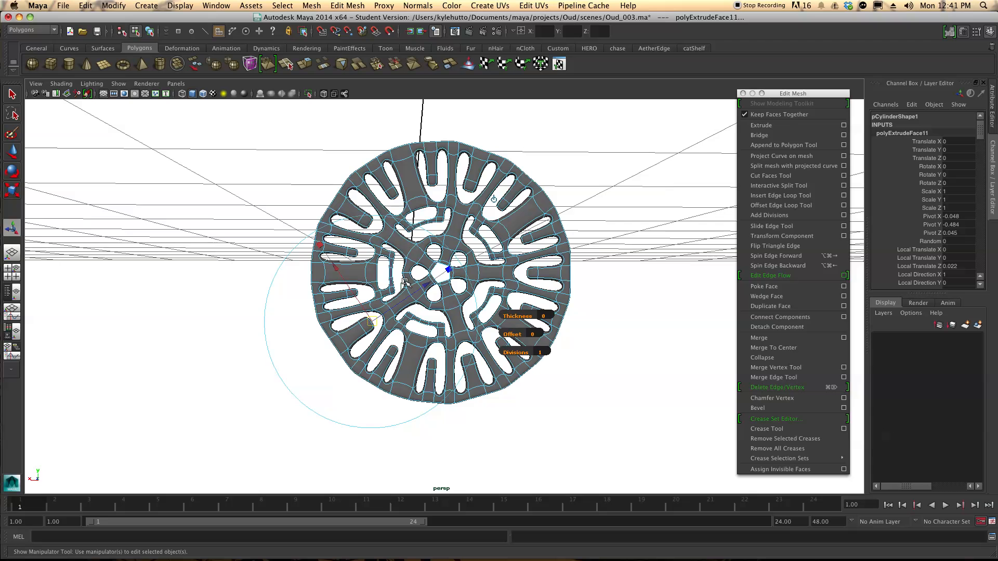
key(q)
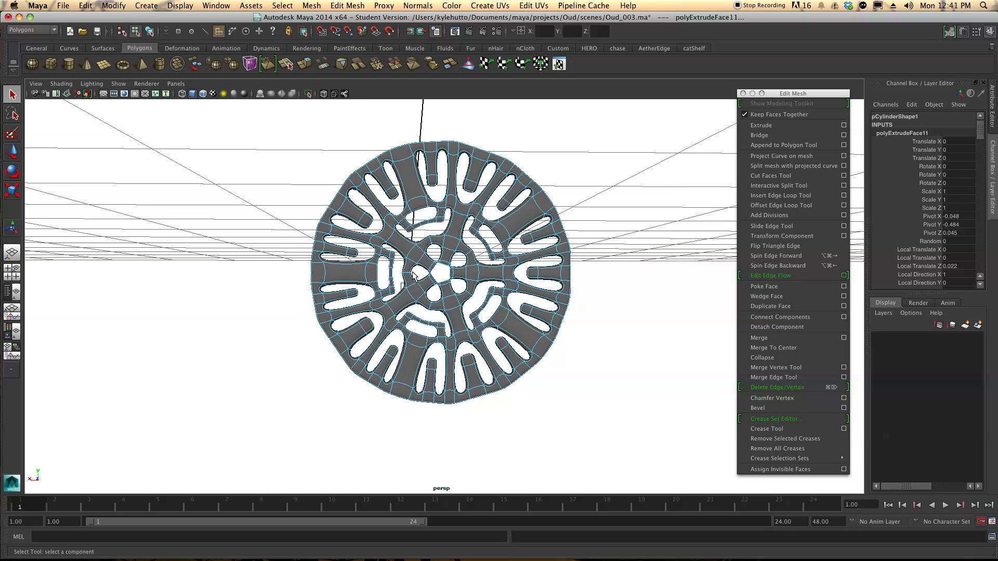
key(1)
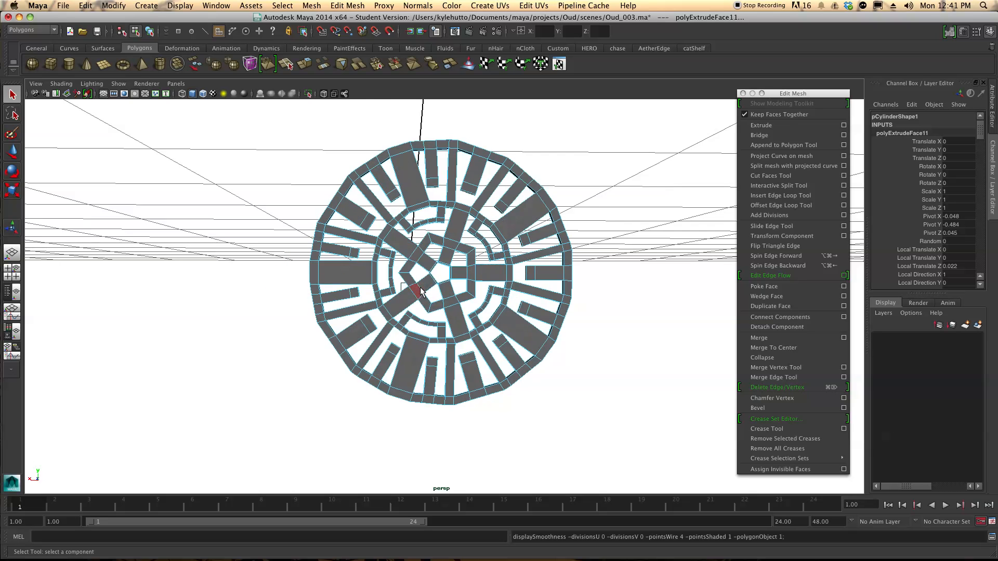
Apply the Smooth operation to the faces selected on the rosette and leave the extrude manipulator
click(335, 6)
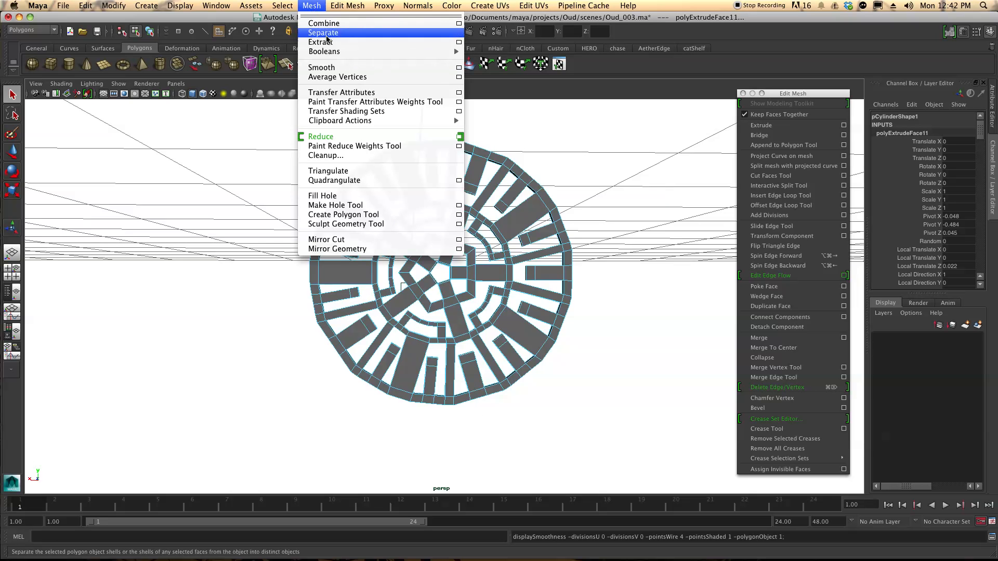
click(333, 68)
click(333, 68)
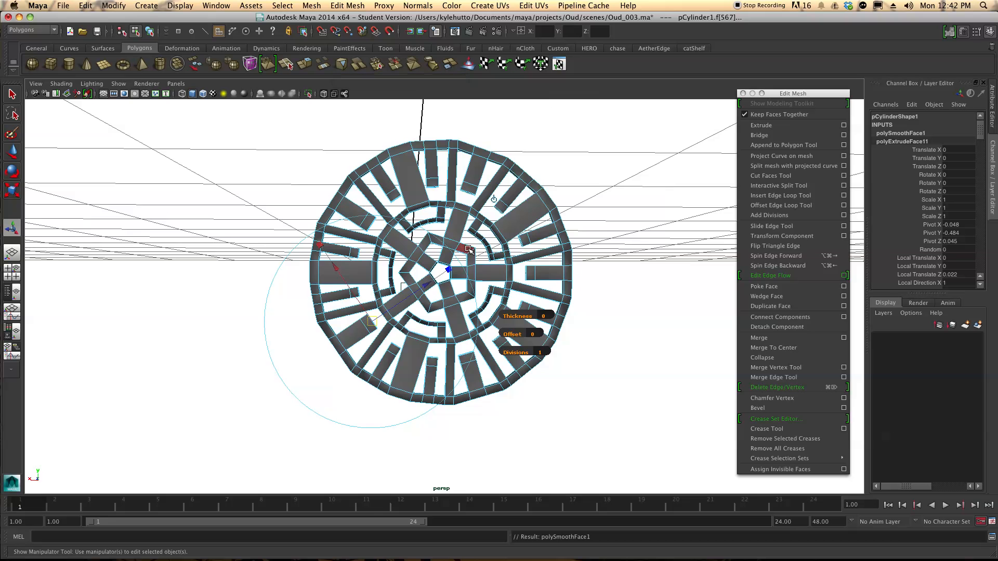
alt+drag(439, 274, 440, 252)
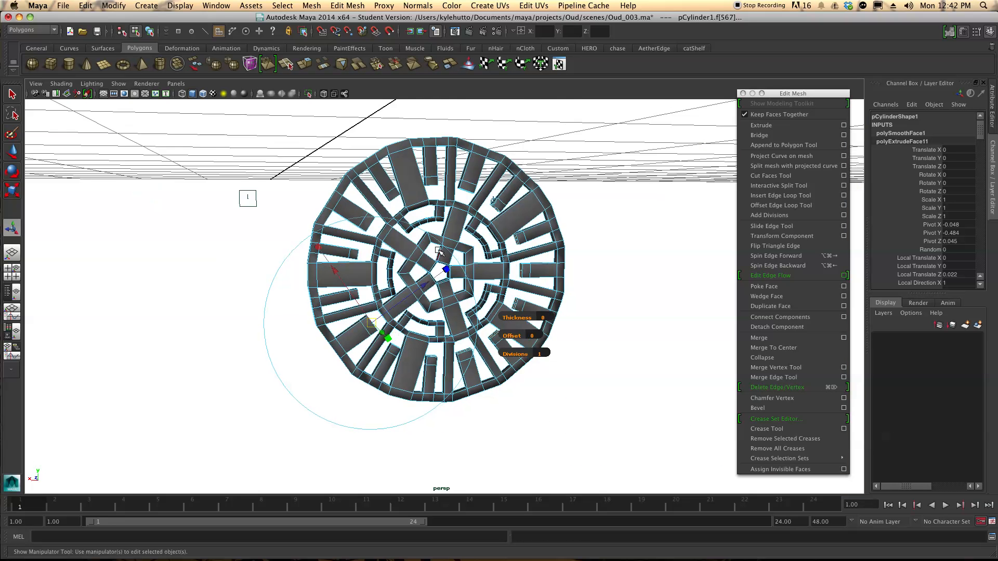
key(q)
right_click(435, 193)
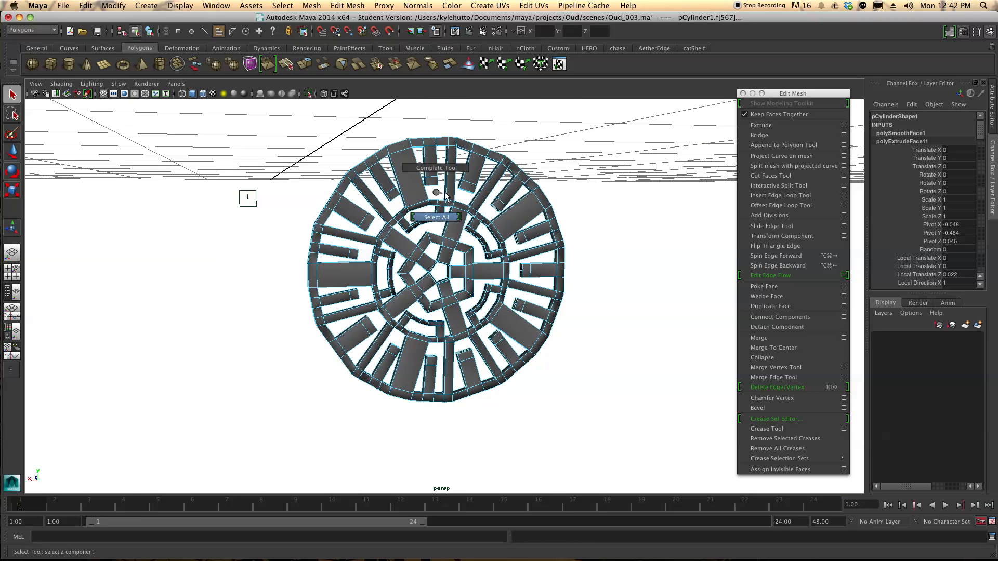
Switch the rosette to object selection and apply the Smooth operation to its whole mesh
right_drag(449, 191, 473, 183)
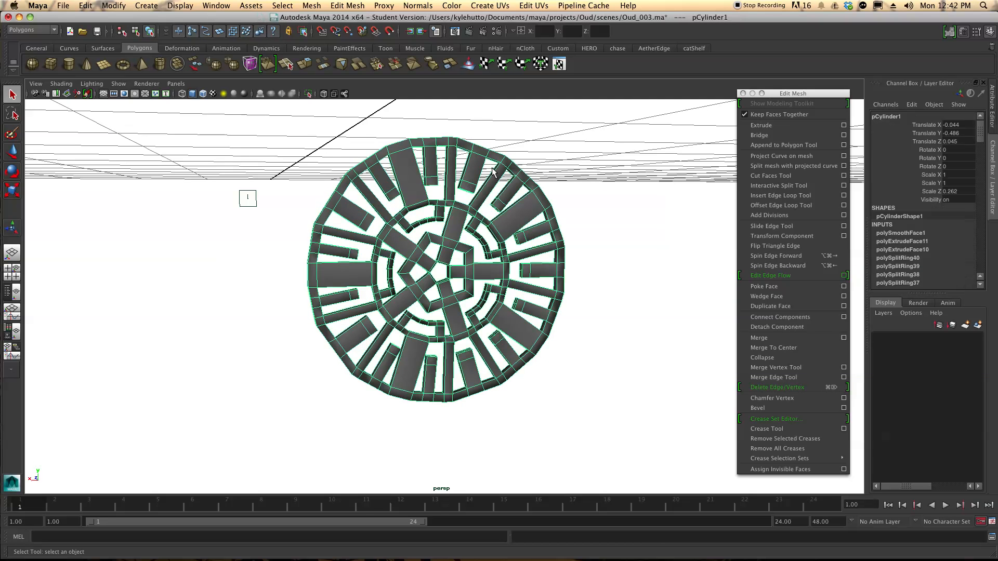
click(300, 5)
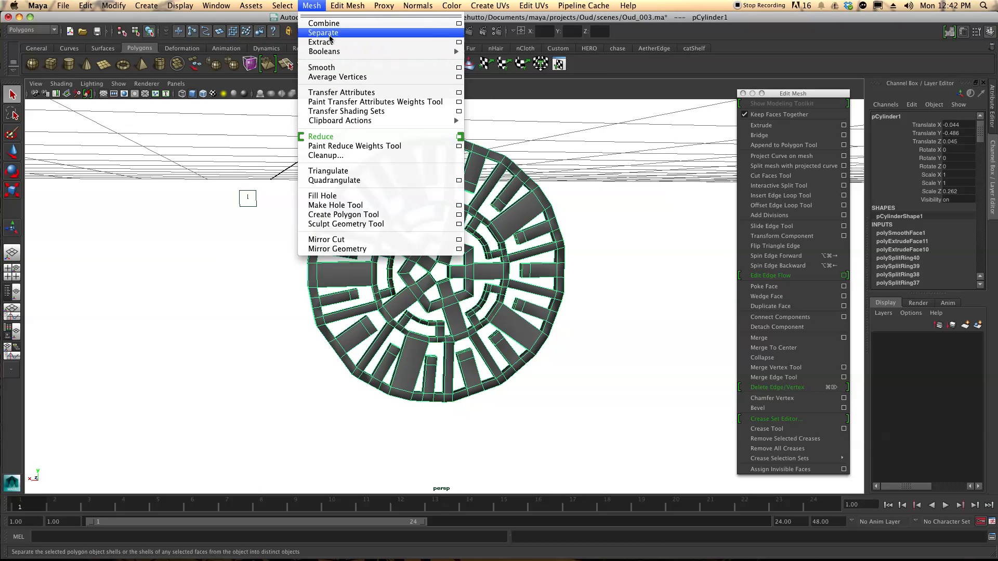
click(332, 69)
mouse_move(475, 247)
alt+mouse_down()
mouse_move(539, 244)
mouse_move(296, 258)
mouse_move(320, 241)
mouse_move(474, 242)
alt+mouse_up()
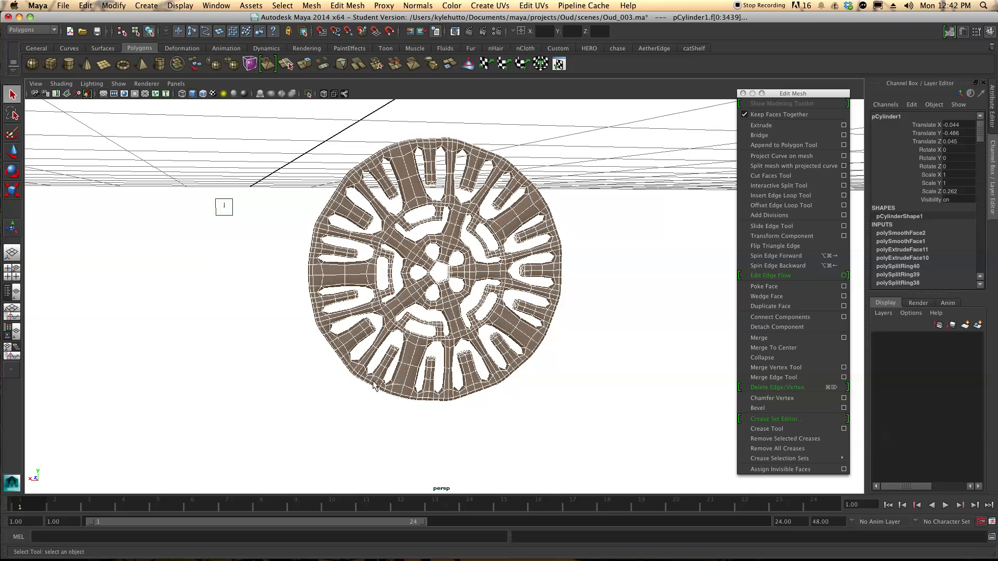
mouse_move(424, 365)
alt+mouse_down()
mouse_move(276, 359)
mouse_move(450, 357)
mouse_move(419, 359)
alt+mouse_up()
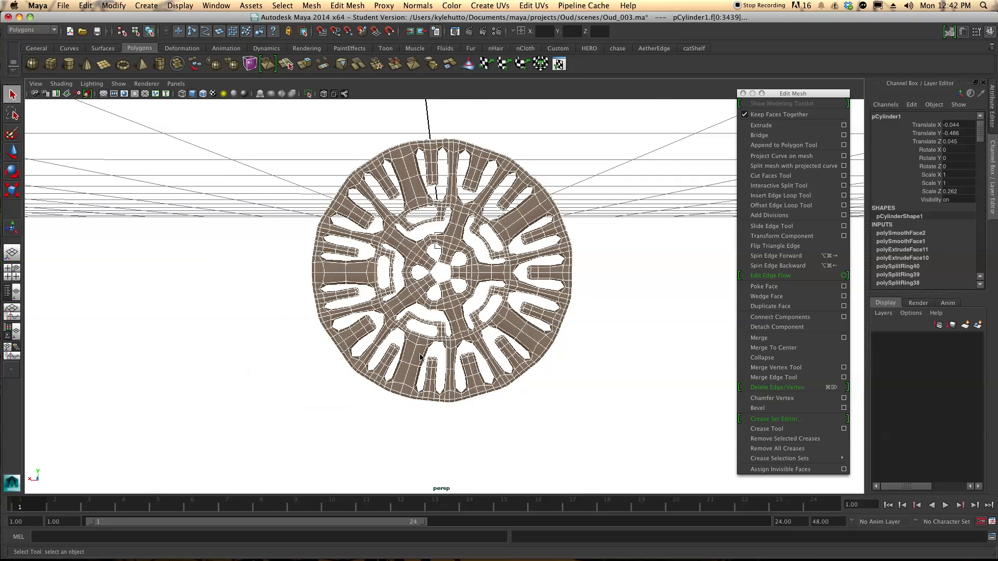
Scale the rosette up to 1.135 in X and Y so it fills the large sound hole in the front reference image
key(space)
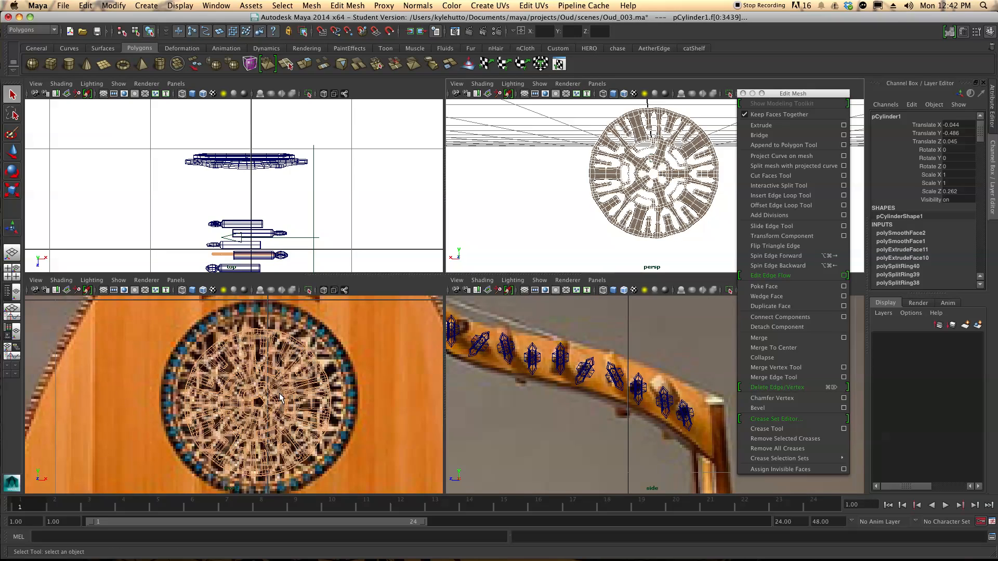
key(r)
drag(258, 403, 303, 401)
key(w)
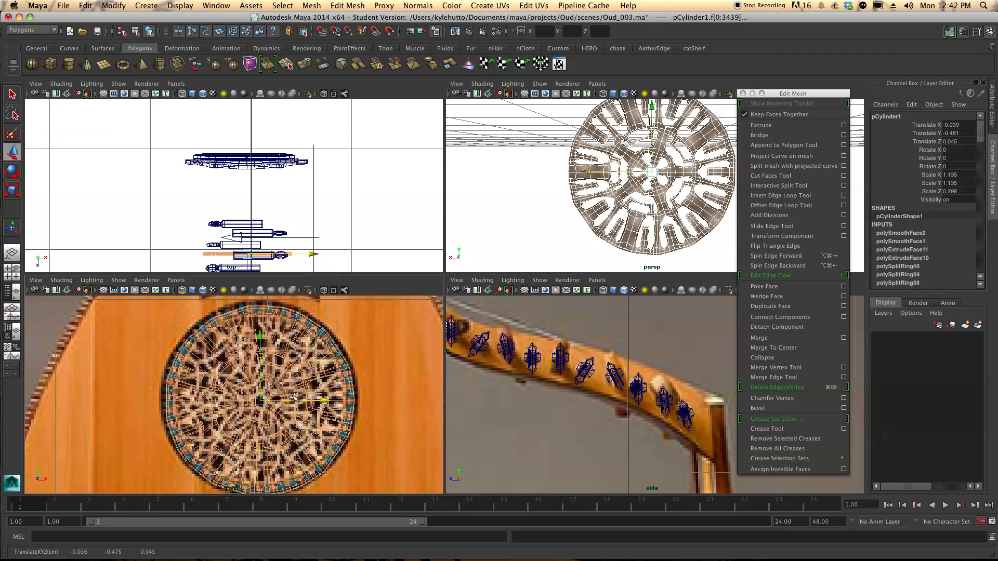
Duplicate the rosette and fit the copy over a small sound hole, at about X -0.695, Y -1.196 and scaled to 0.64
key(super+d)
drag(325, 400, 169, 395)
scroll(169, 395, down, 8)
alt+middle_drag(161, 361, 179, 328)
drag(218, 307, 219, 345)
drag(272, 401, 277, 400)
scroll(229, 397, up, 8)
scroll(227, 399, up, 7)
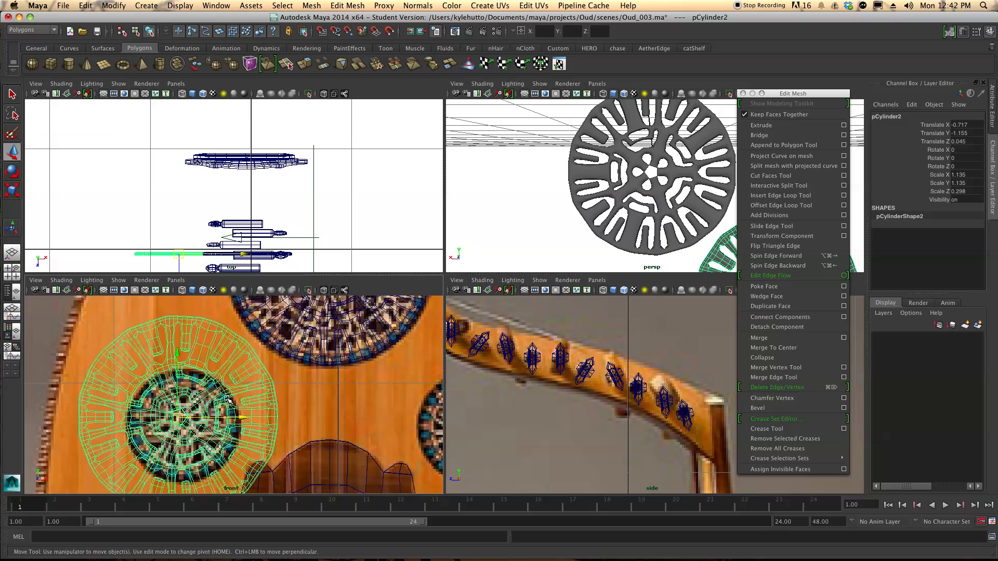
alt+middle_drag(228, 399, 265, 386)
drag(207, 348, 208, 357)
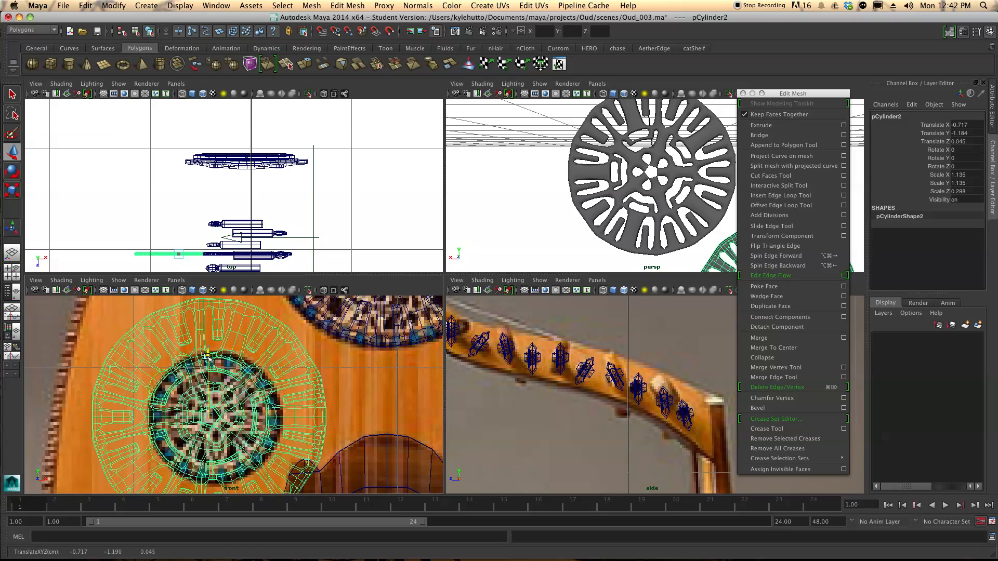
drag(271, 420, 276, 420)
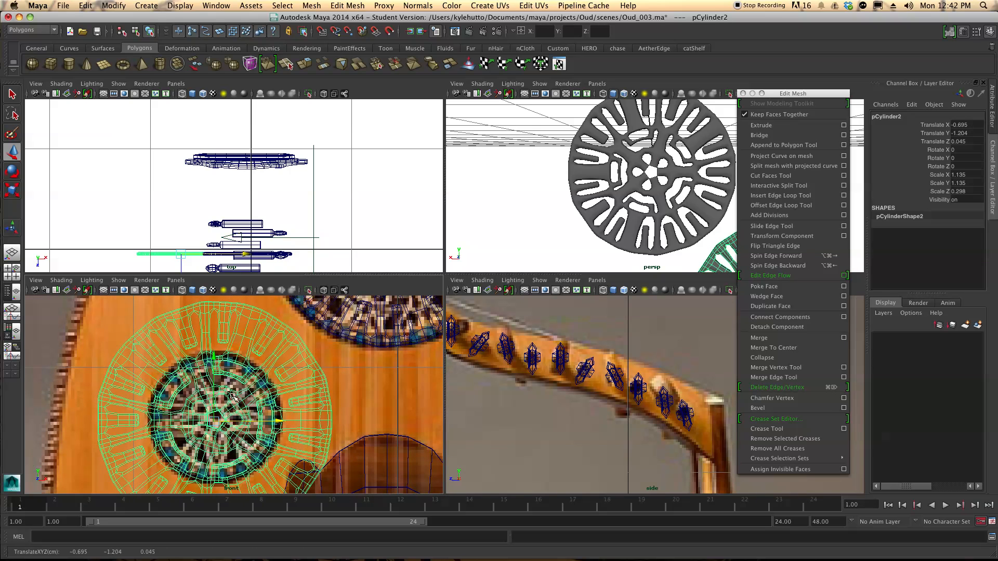
drag(214, 396, 144, 432)
key(r)
Duplicate the small rosette and move the copy across to the opposite small sound hole at X 0.598
key(ctrl+d)
key(w)
drag(251, 417, 359, 417)
alt+middle_drag(318, 402, 136, 383)
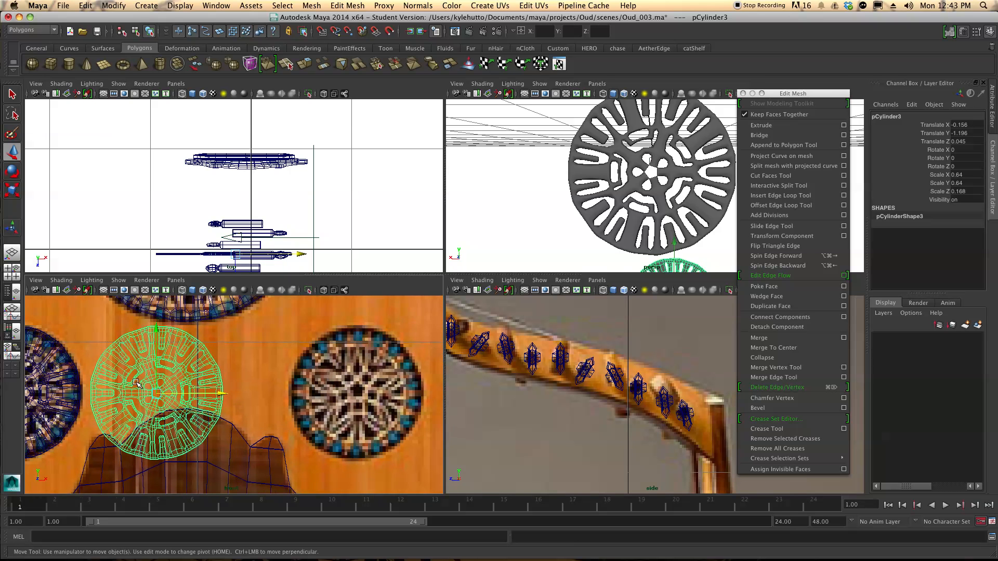
drag(220, 393, 420, 391)
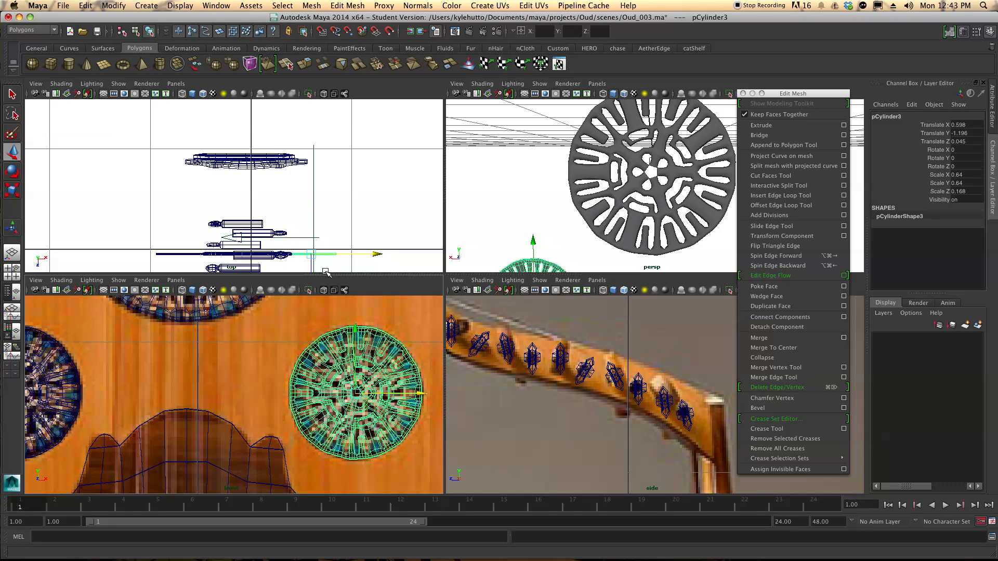
Open the Outliner and unhide the Oud_Body object
click(282, 5)
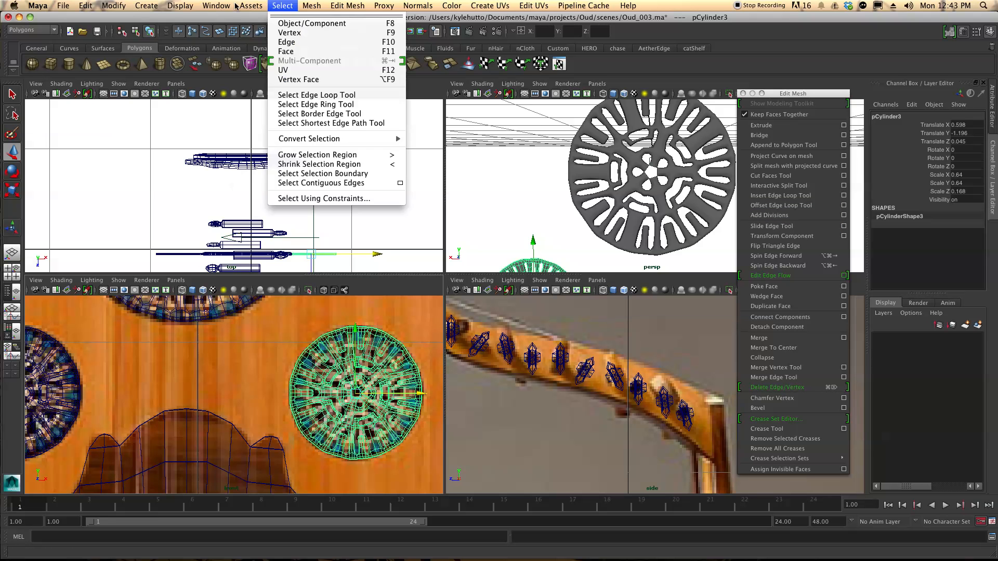
mouse_move(215, 5)
click(223, 88)
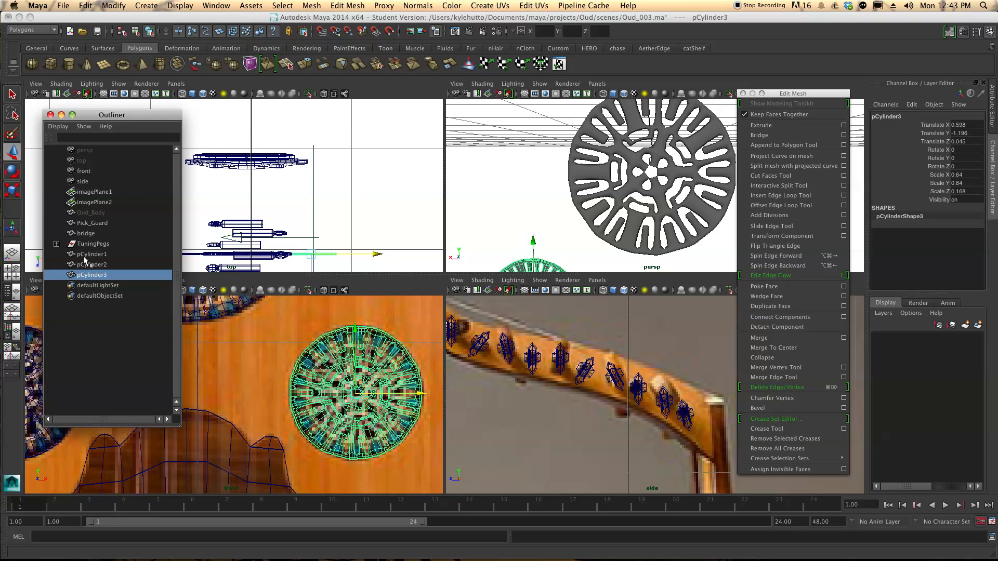
click(95, 214)
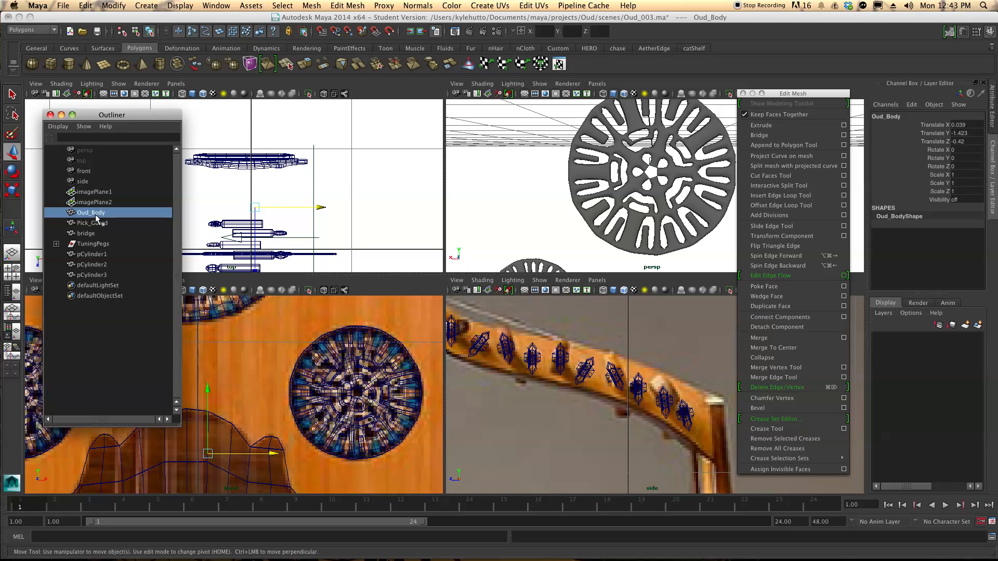
key(shift+h)
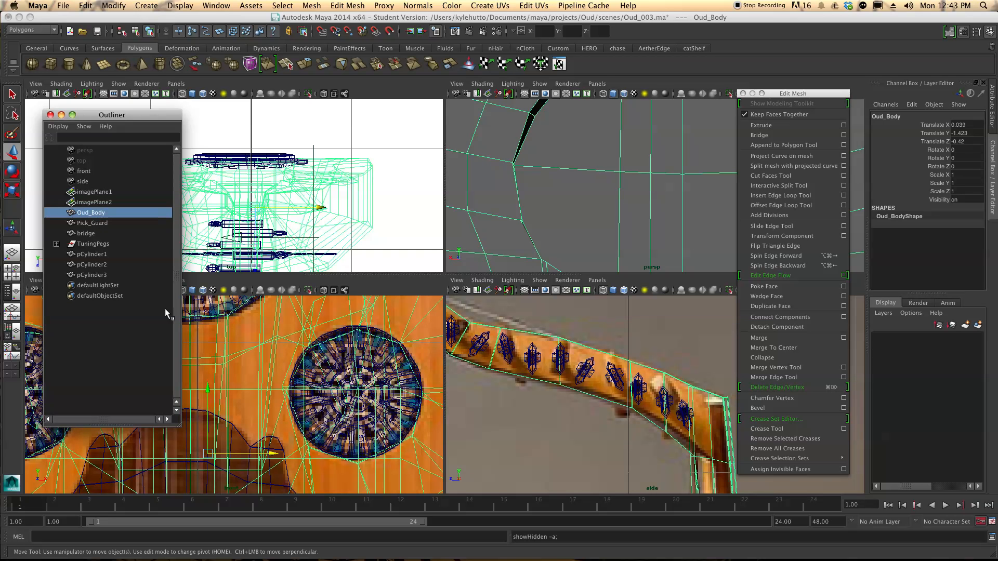
alt+drag(461, 180, 562, 208)
Rename pCylinder1 as SoundHole_01
click(90, 254)
double_click(90, 255)
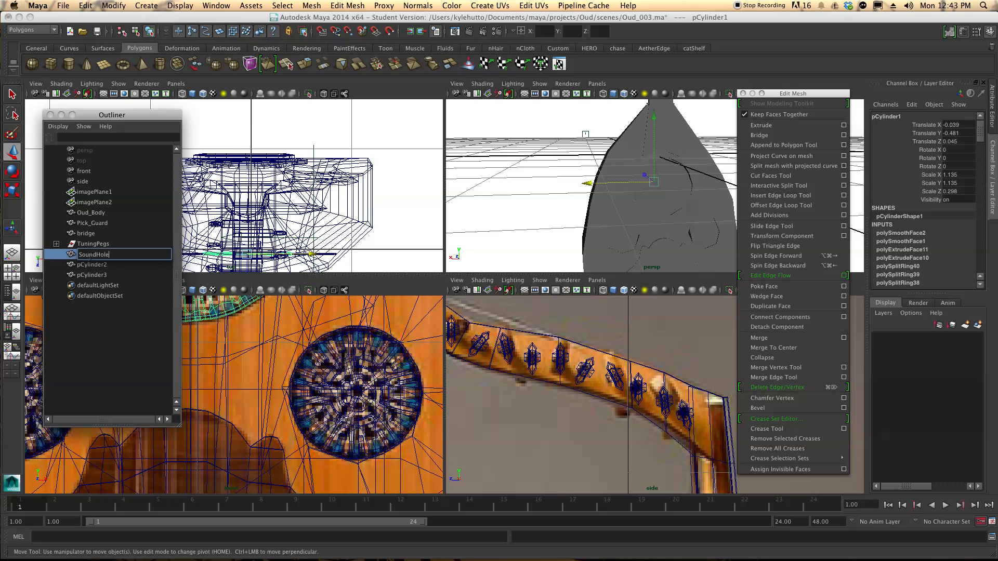
text(SoundHole_01)
key(Return)
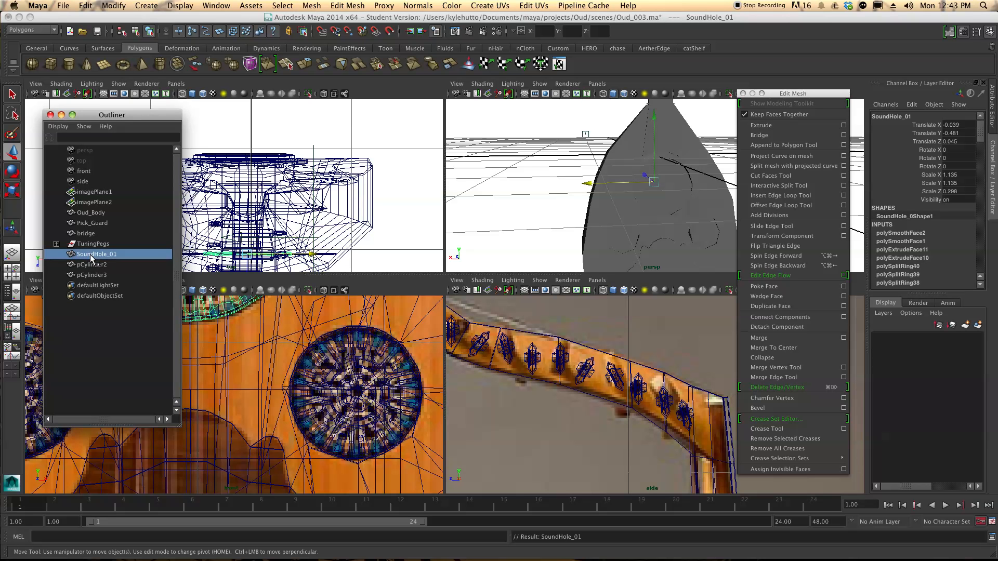
Move SoundHole_01 to the front of the oud body at about Z -0.707, tilt it in X, and scale it to 1.202
alt+drag(454, 238, 519, 207)
drag(613, 175, 561, 200)
scroll(622, 192, up, 4)
key(e)
drag(671, 182, 569, 150)
key(w)
key(r)
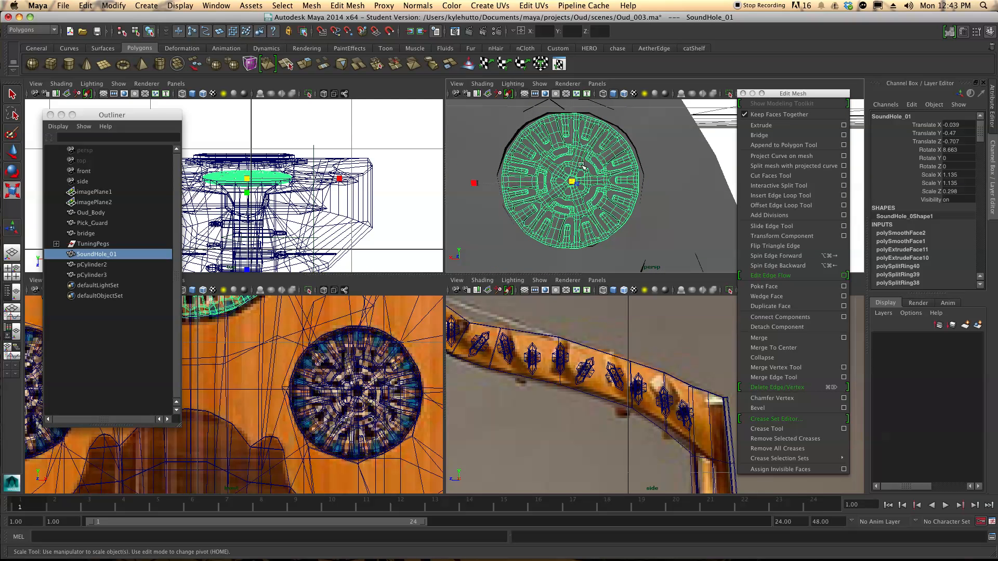
drag(571, 180, 605, 193)
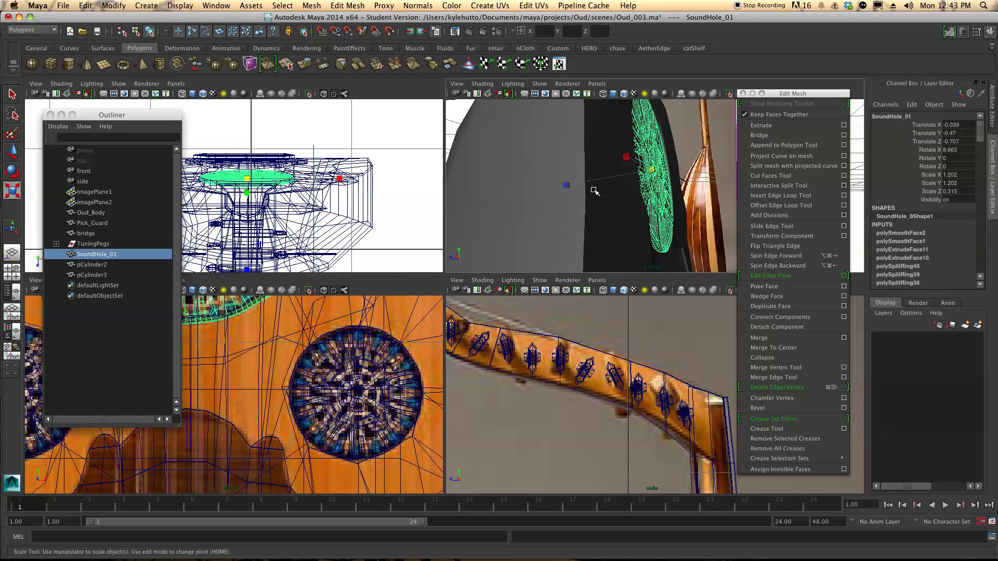
Seat SoundHole_01 on the body's sloped face with an X rotation of about 6.6, at about Y -0.438 and Z -0.675
key(e)
drag(713, 237, 650, 179)
key(w)
alt+middle_drag(650, 179, 603, 183)
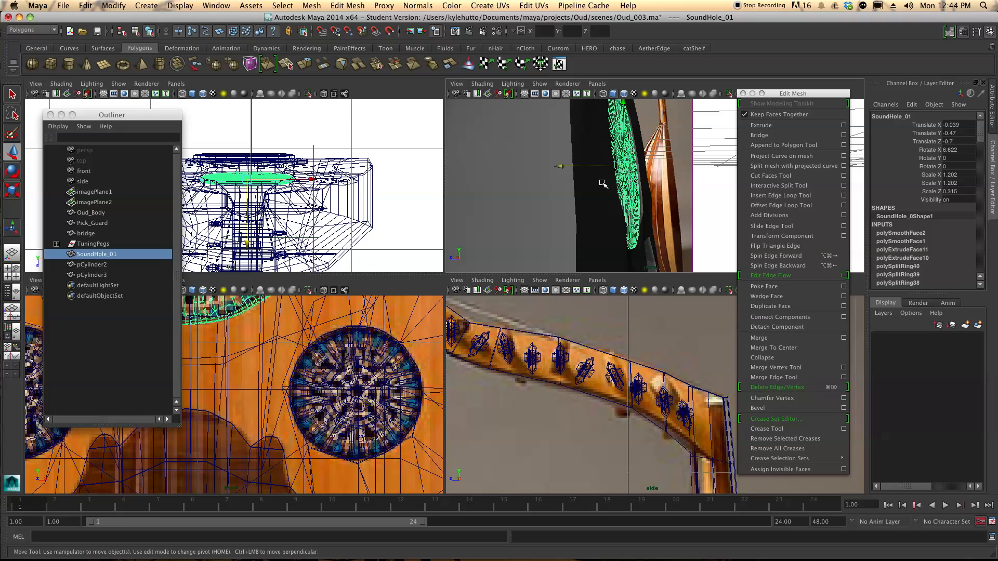
drag(582, 167, 583, 167)
drag(621, 103, 621, 97)
alt+drag(604, 199, 414, 225)
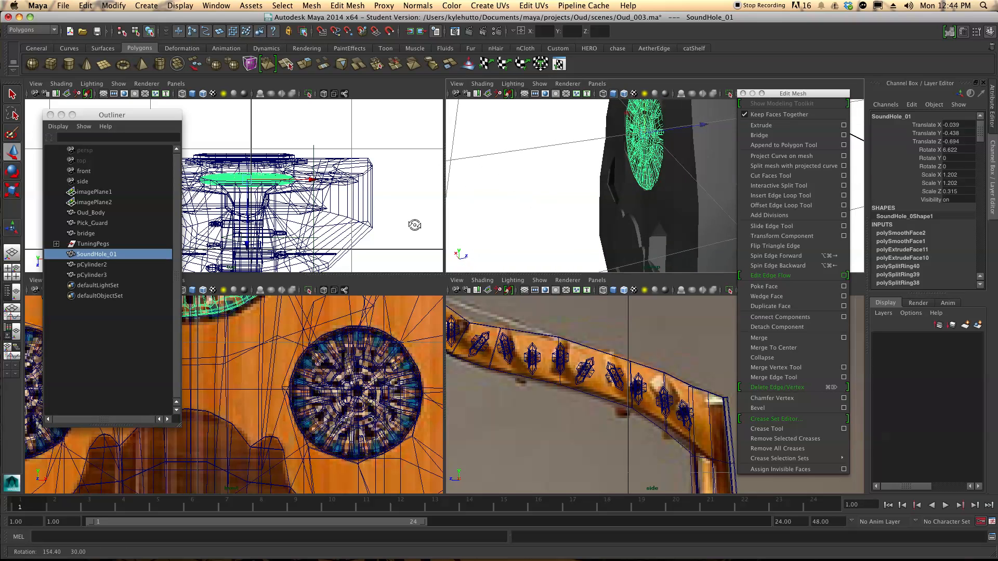
alt+drag(551, 182, 601, 210)
drag(660, 195, 664, 192)
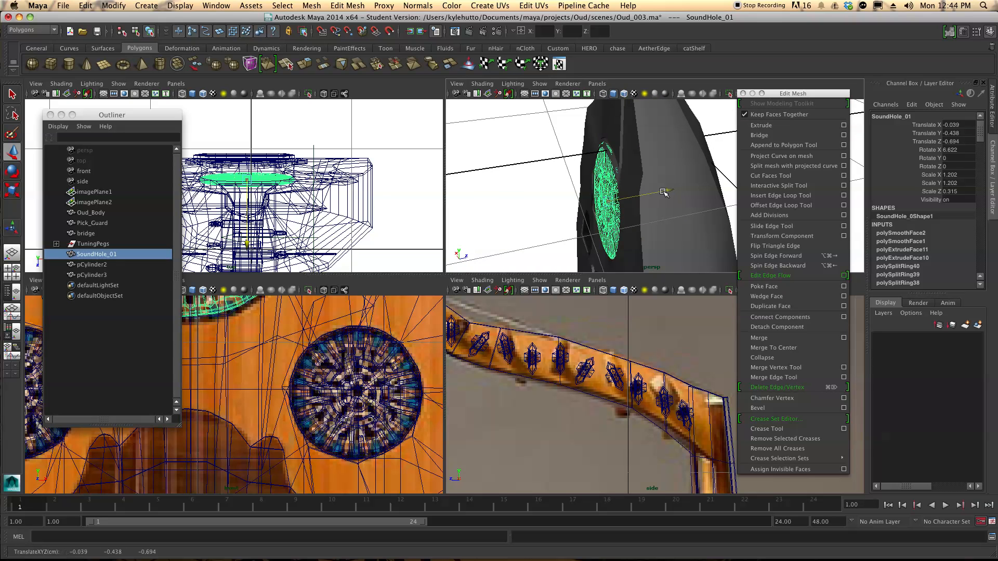
alt+drag(644, 188, 582, 206)
scroll(592, 215, down, 5)
alt+middle_drag(595, 217, 622, 143)
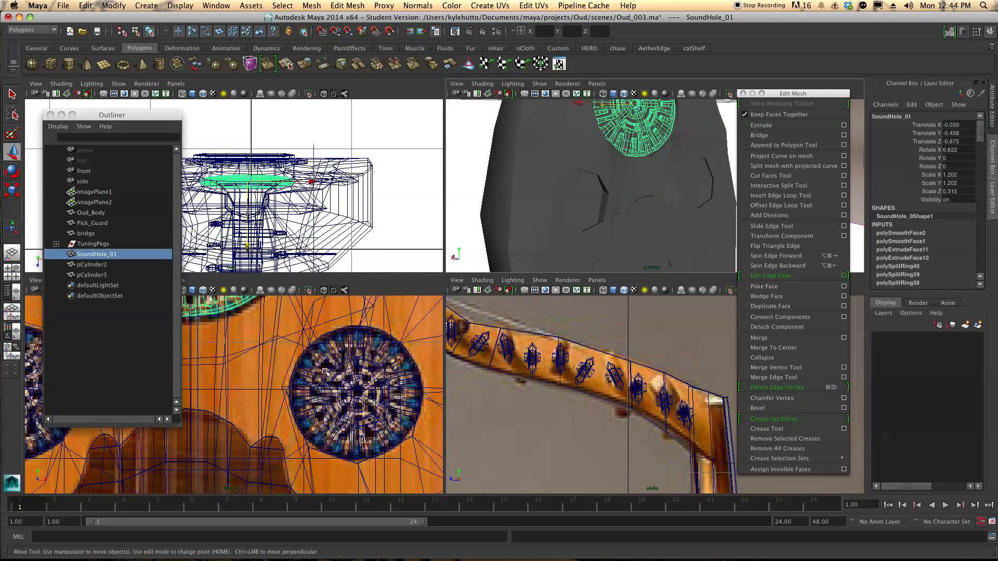
Rename pCylinder2 as SoundHole_02 and pCylinder3 as SoundHole_03
double_click(88, 265)
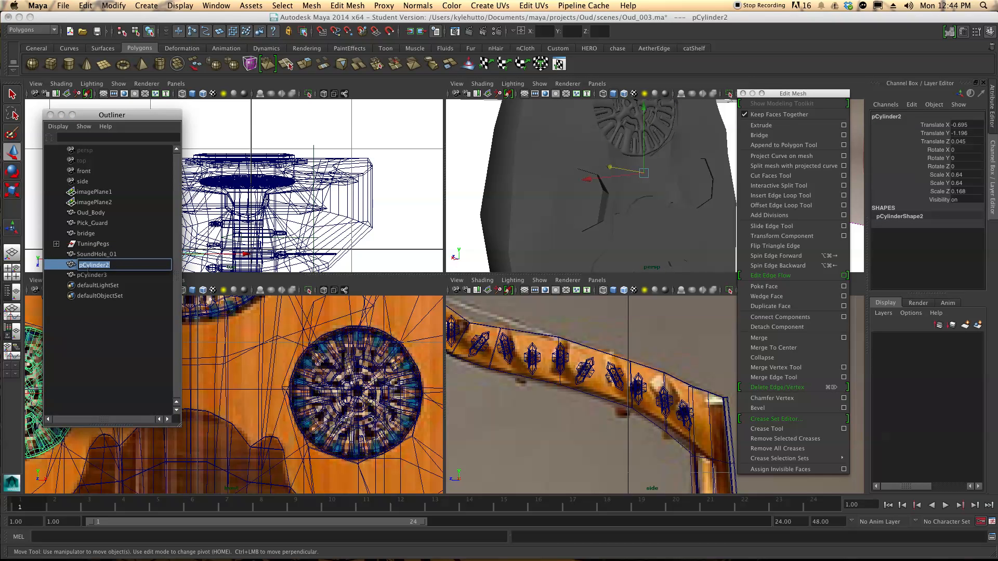
text(SoundHole_02)
key(Return)
double_click(89, 274)
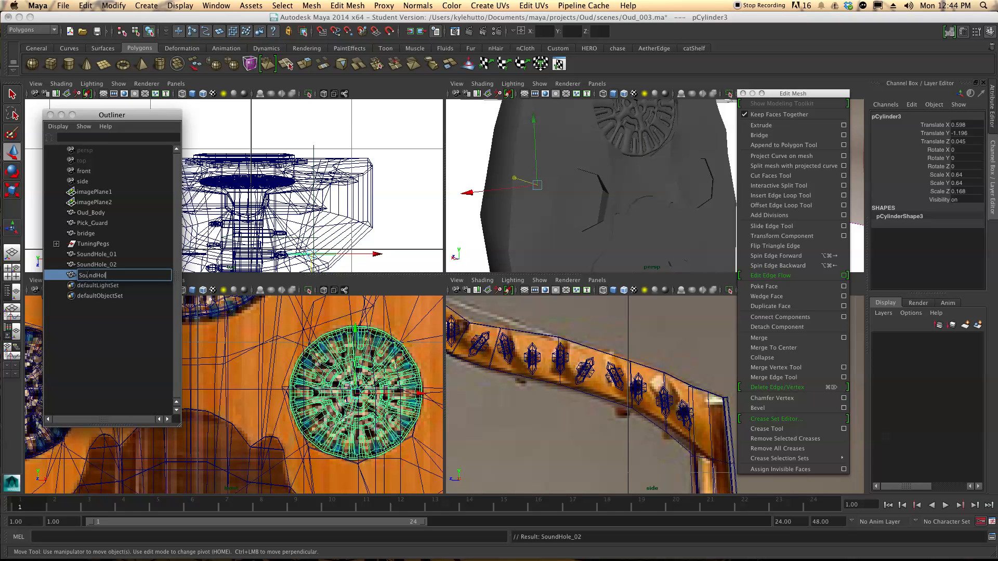
key(Return)
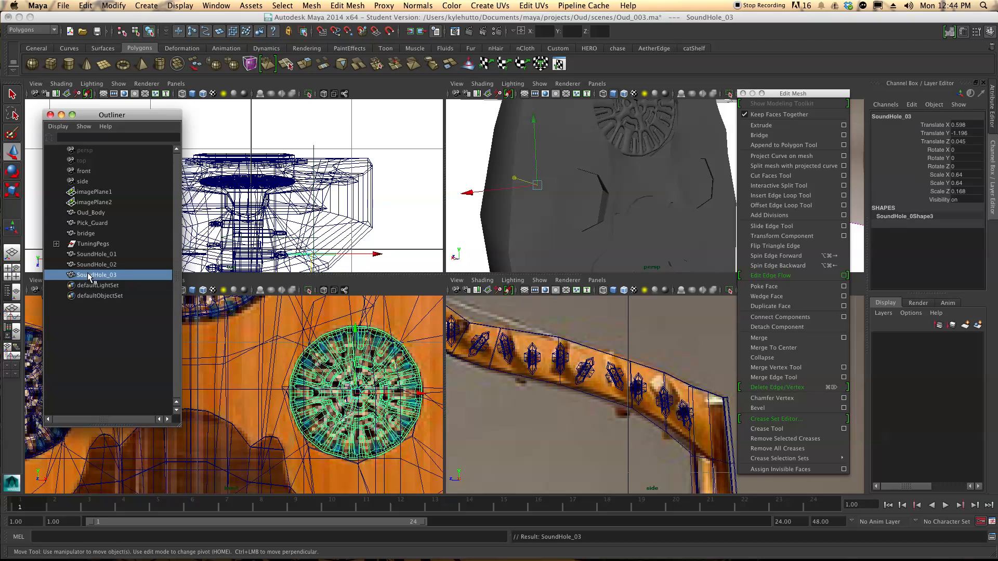
Move SoundHole_02 and SoundHole_03 together to the body's face at about Z -0.811 and rotate them about 11.6 in X
click(93, 264)
shift+click(95, 276)
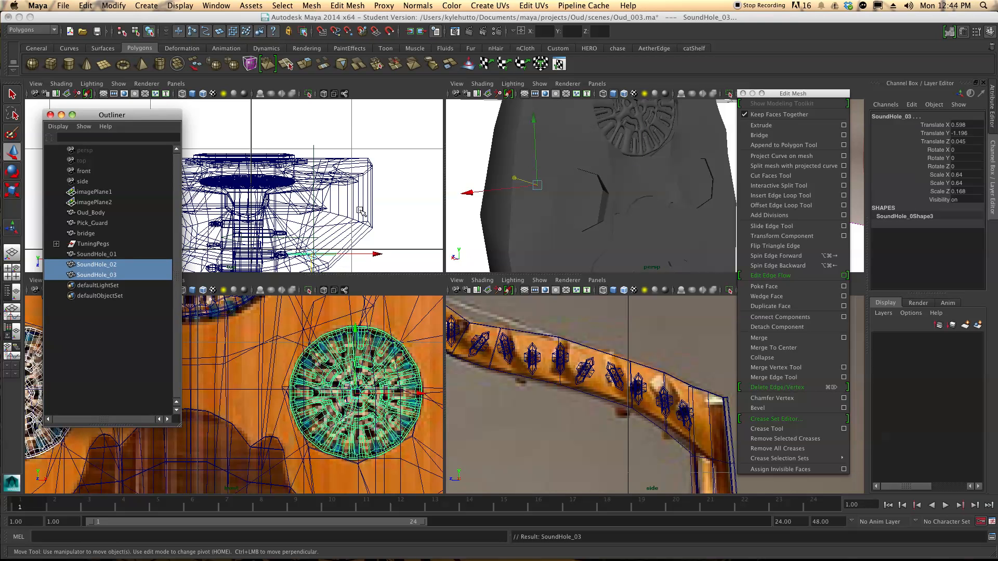
drag(535, 188, 542, 199)
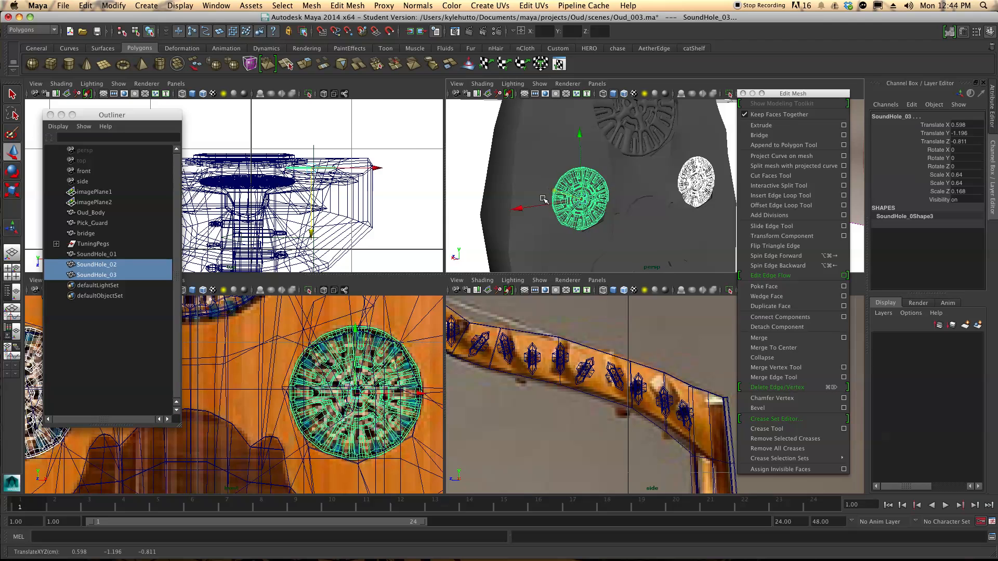
key(e)
drag(634, 203, 633, 180)
Shift the two small rosettes slightly down and in depth, to about Y -1.213 and Z -0.797
alt+drag(582, 205, 493, 198)
scroll(641, 220, up, 4)
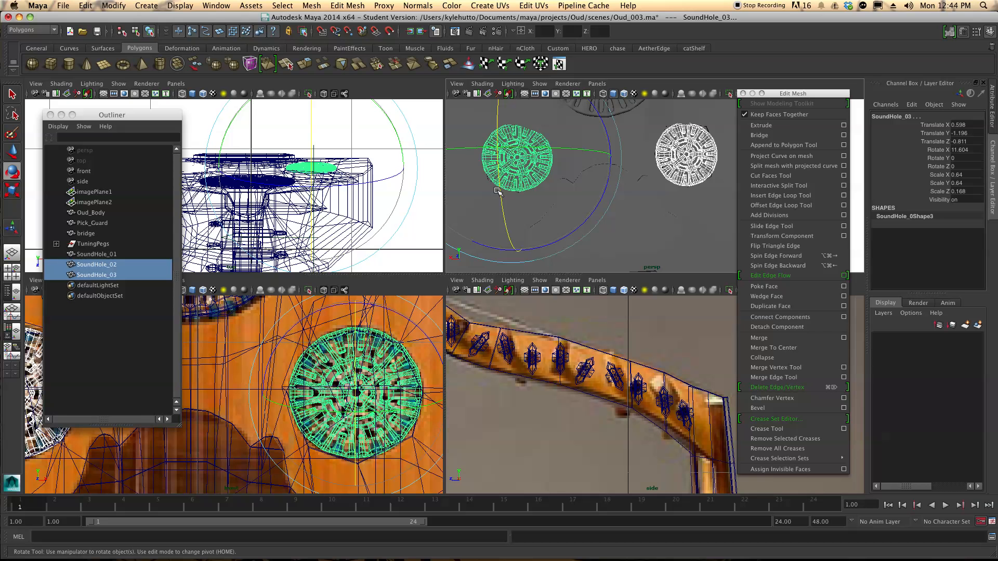
alt+middle_drag(514, 177, 554, 214)
scroll(553, 214, up, 3)
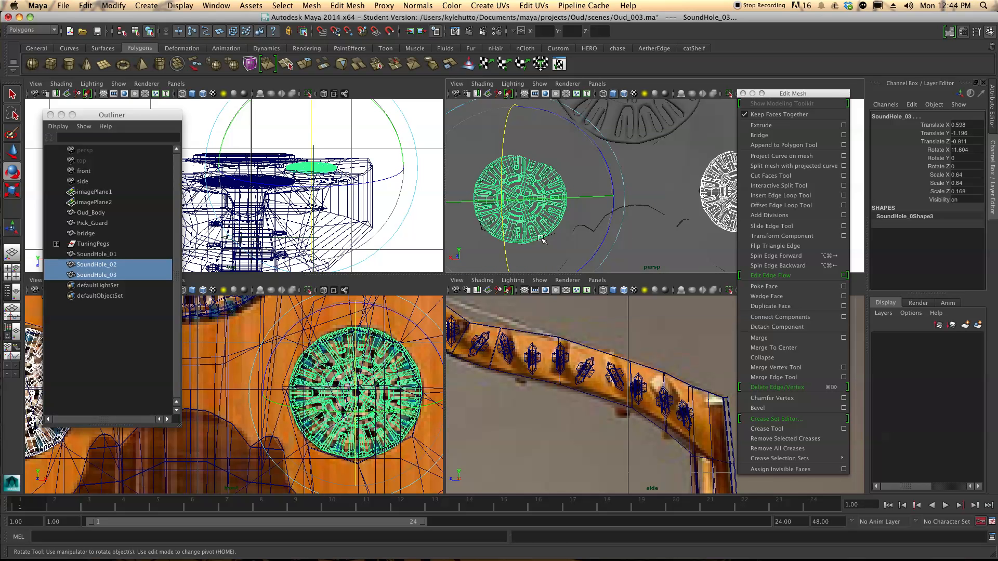
key(w)
drag(518, 133, 517, 138)
alt+drag(513, 181, 571, 171)
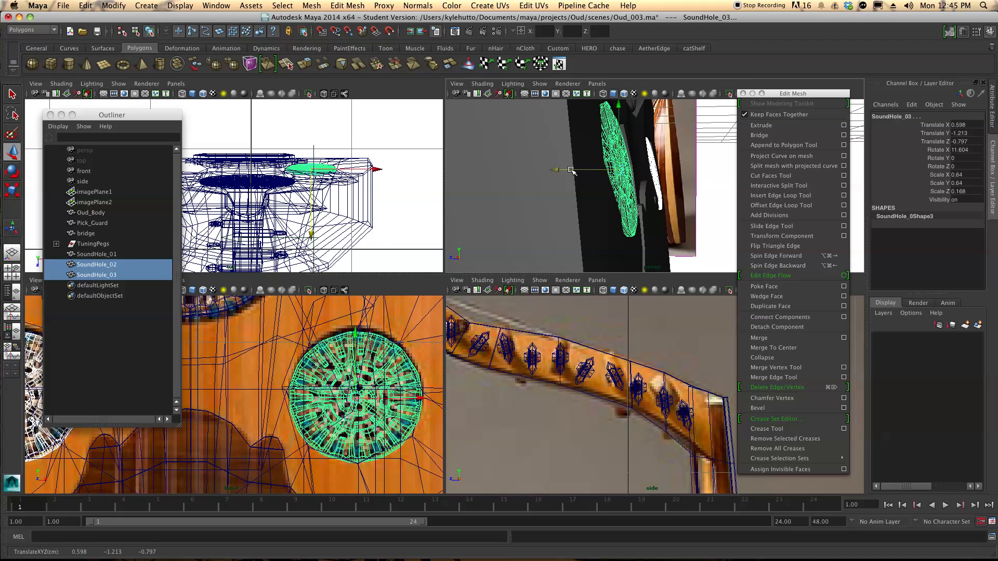
Seat both small rosettes on the body with an X rotation of about 8.4, at about Y -1.202 and Z -0.784, and deselect them
key(e)
drag(710, 191, 708, 195)
key(w)
click(573, 170)
alt+drag(627, 201, 448, 224)
drag(648, 140, 768, 181)
alt+drag(805, 184, 764, 183)
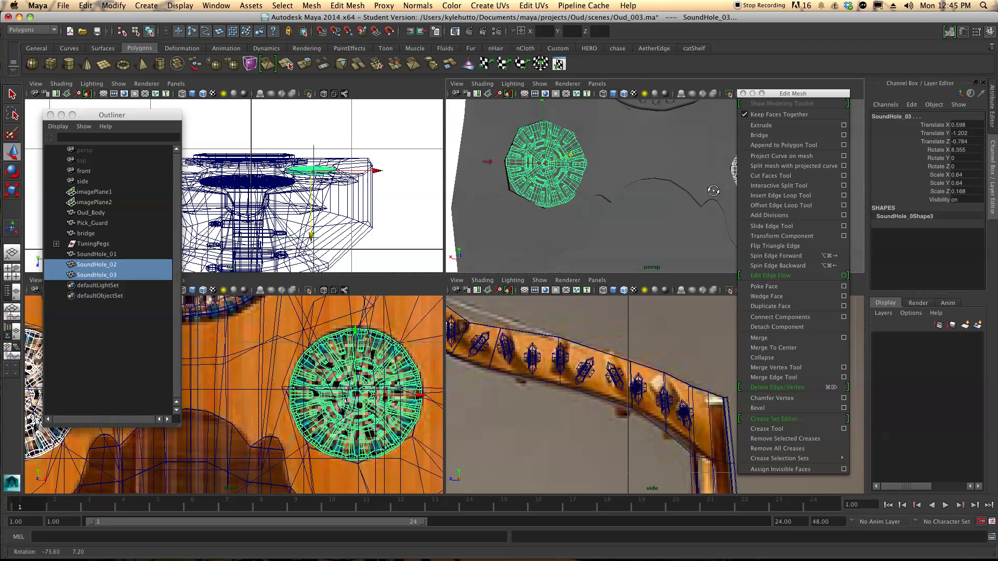
click(470, 177)
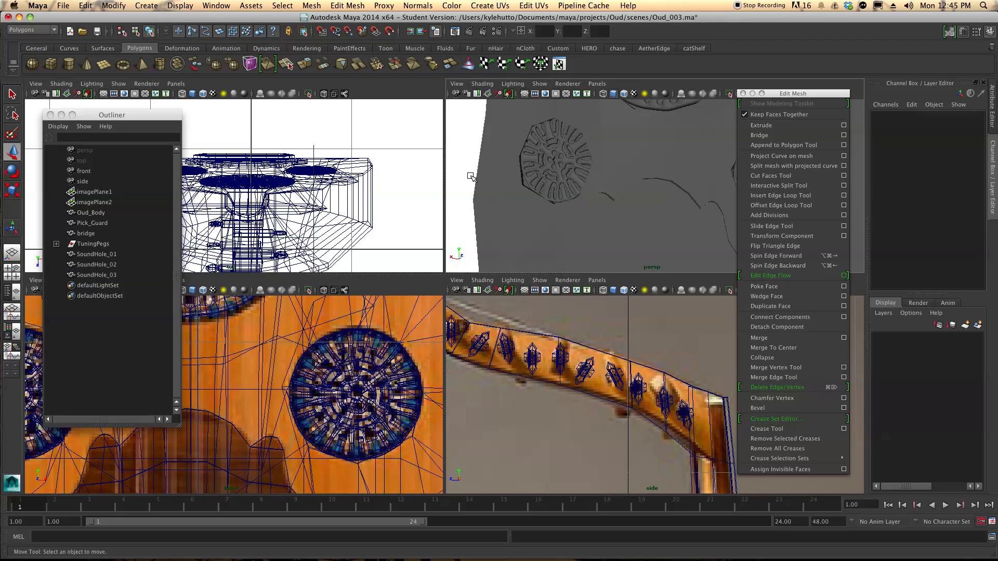
Inspect the three rosettes on the oud body from several angles in an enlarged perspective view
alt+drag(534, 172, 602, 167)
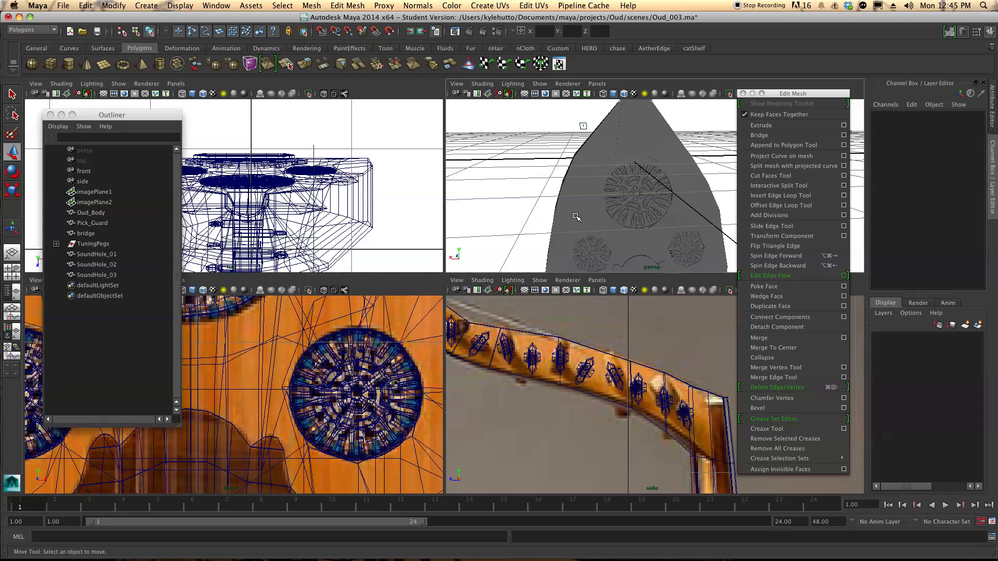
key(space)
alt+drag(417, 329, 468, 260)
alt+middle_drag(467, 260, 478, 267)
alt+drag(478, 268, 363, 298)
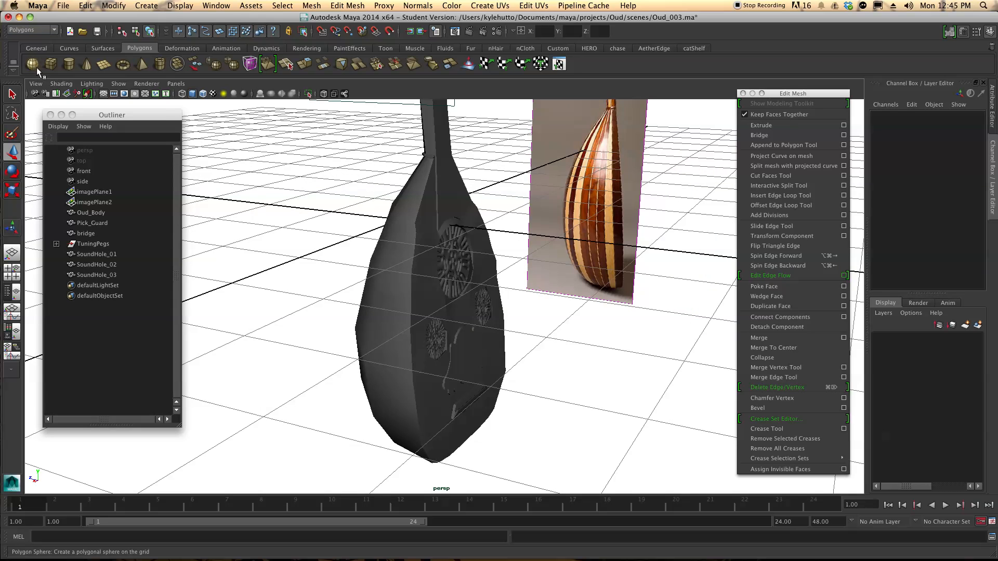
Save the scene as a new version named Oud_004.ma
click(63, 5)
click(81, 58)
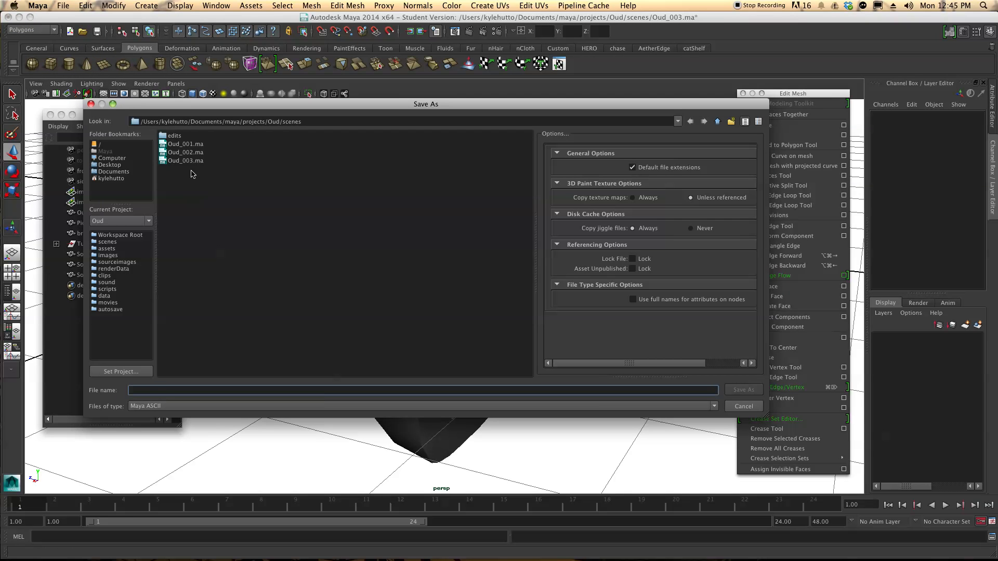
click(156, 391)
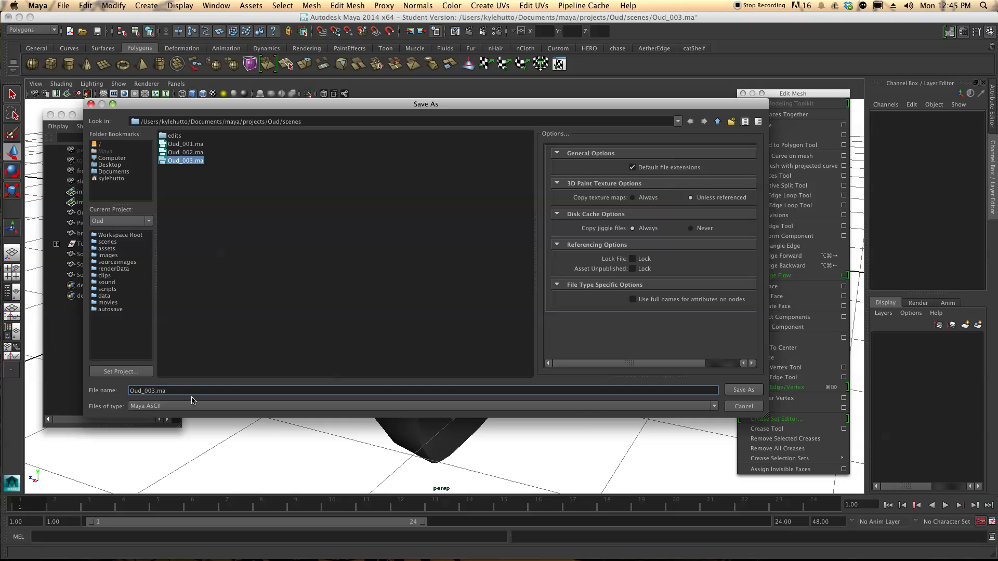
text(4)
key(Return)
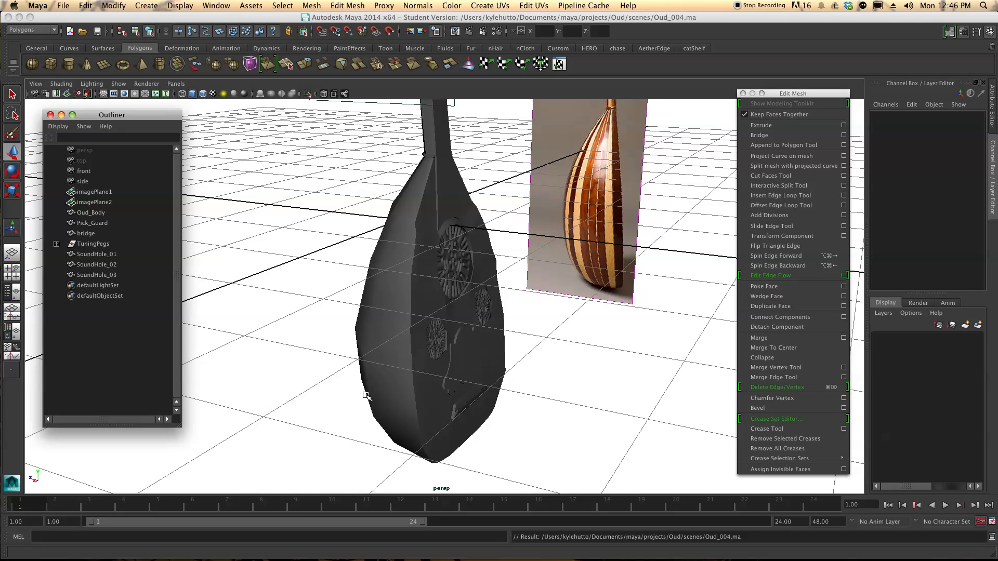
Select Oud_Body and switch it to vertex editing around the large sound hole
alt+drag(432, 389, 378, 375)
alt+drag(461, 416, 437, 317)
click(452, 319)
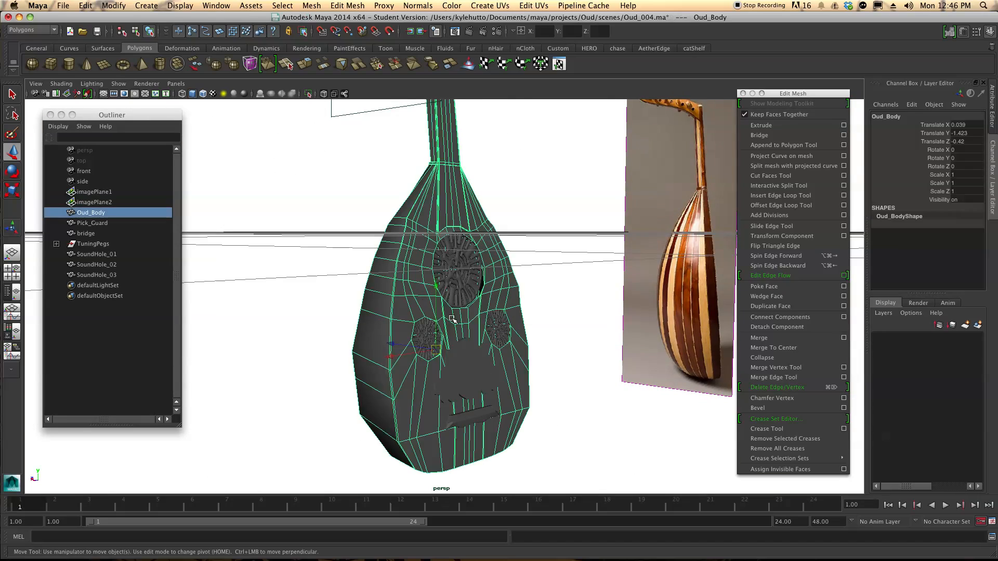
scroll(453, 319, up, 10)
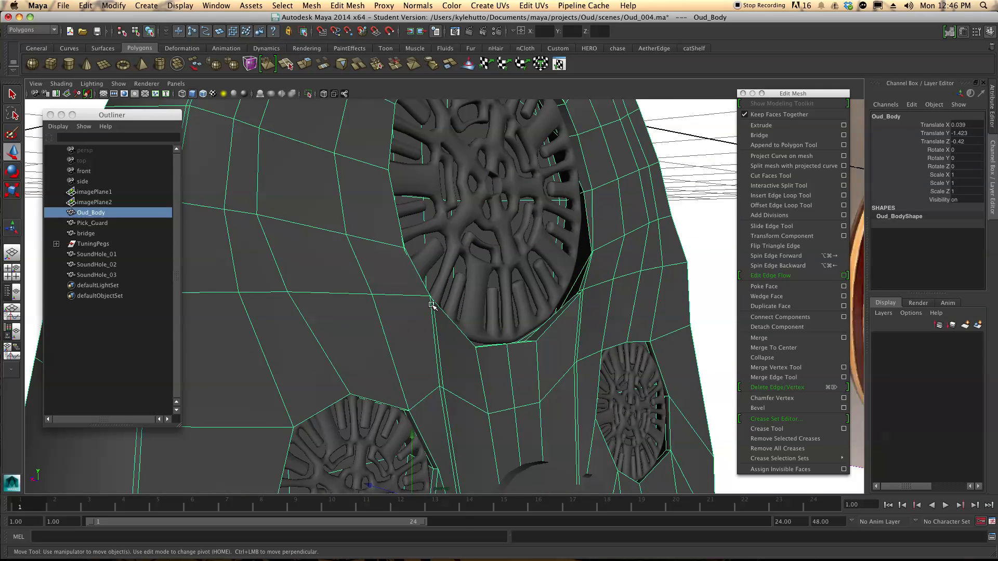
right_click(421, 326)
right_drag(392, 321, 396, 328)
alt+drag(396, 327, 466, 264)
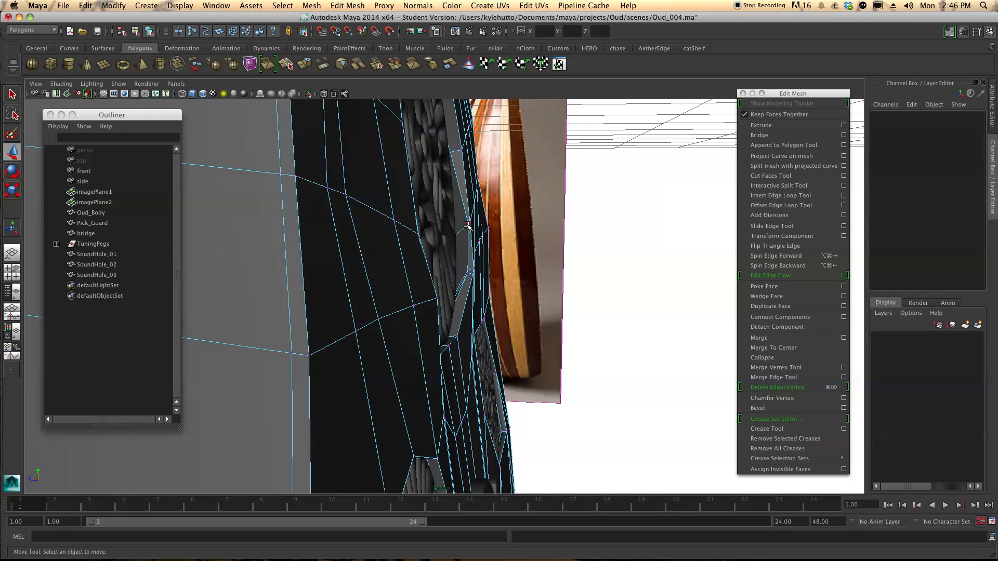
Move two vertices on the side rim of the large sound hole in depth toward the rosette
click(467, 225)
drag(467, 225, 435, 226)
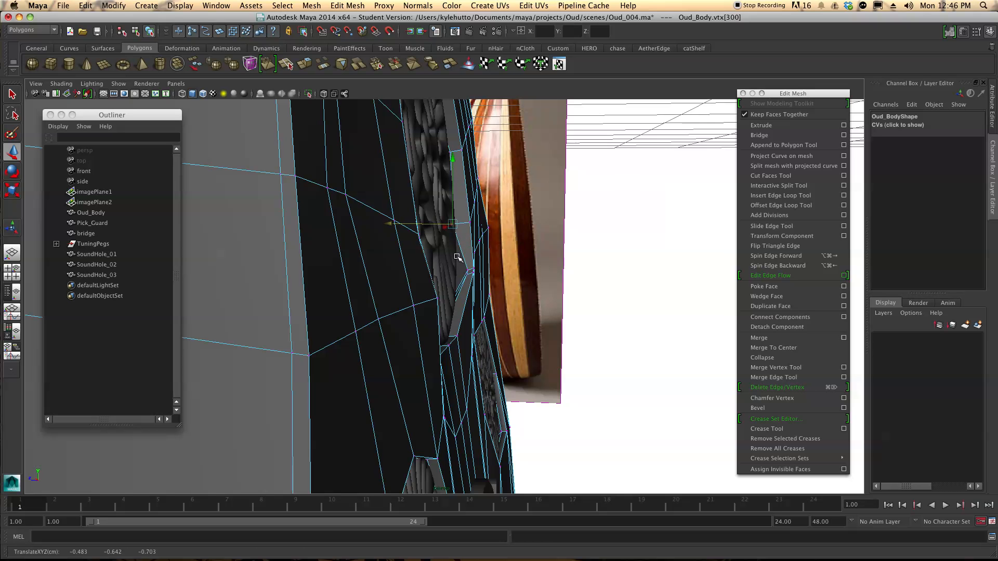
click(466, 272)
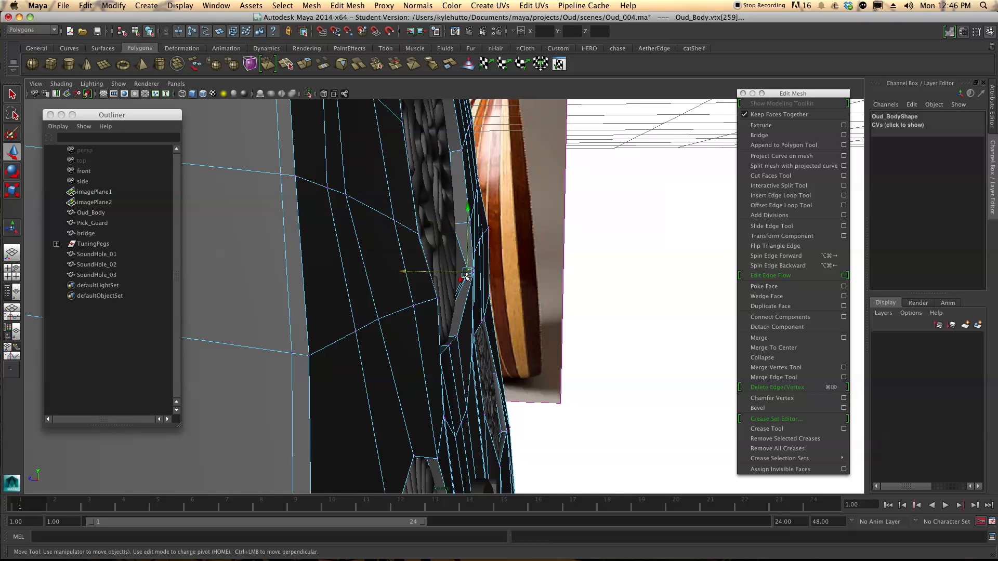
alt+drag(408, 272, 348, 270)
alt+middle_drag(598, 344, 522, 300)
alt+drag(640, 356, 603, 332)
Pull a lower rim vertex of the large sound hole up against the rosette's edge and undo the last extra change
click(606, 339)
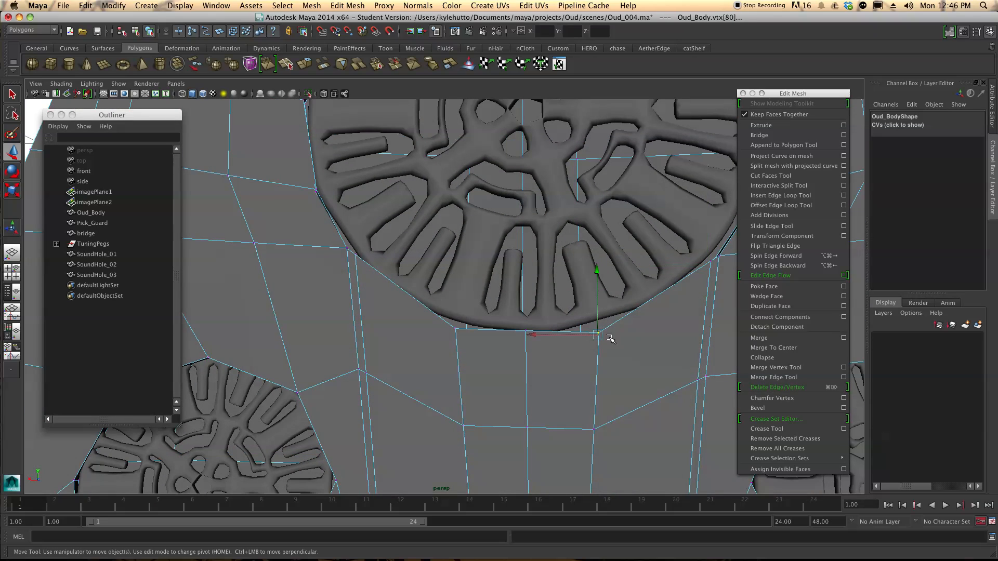
alt+middle_drag(684, 292, 608, 342)
drag(596, 309, 614, 285)
click(610, 287)
key(super+z)
Try to shift a side rim vertex of the large sound hole inward, and undo the move
alt+middle_drag(670, 258, 628, 281)
click(618, 287)
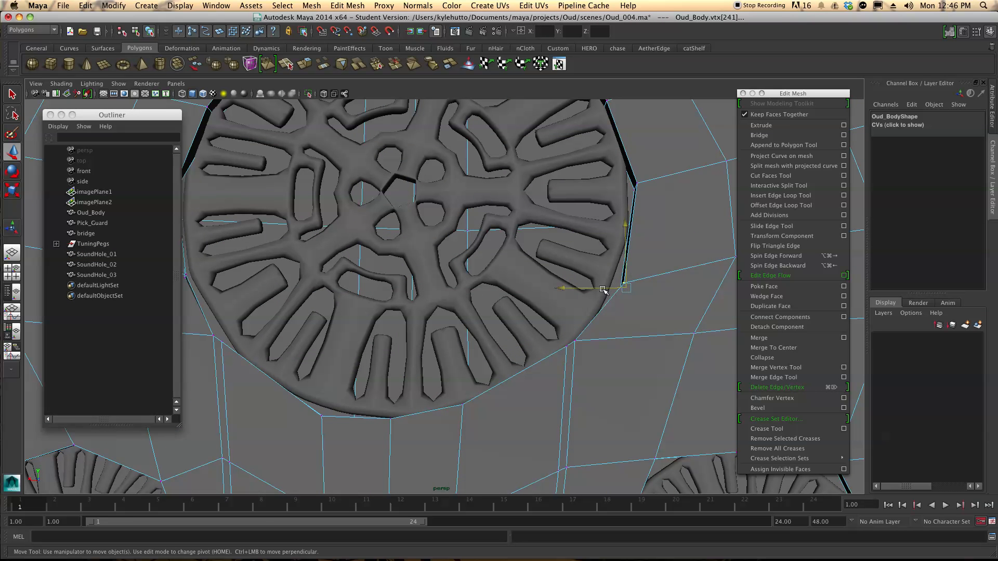
drag(606, 288, 592, 290)
alt+drag(645, 231, 609, 224)
key(z)
key(z)
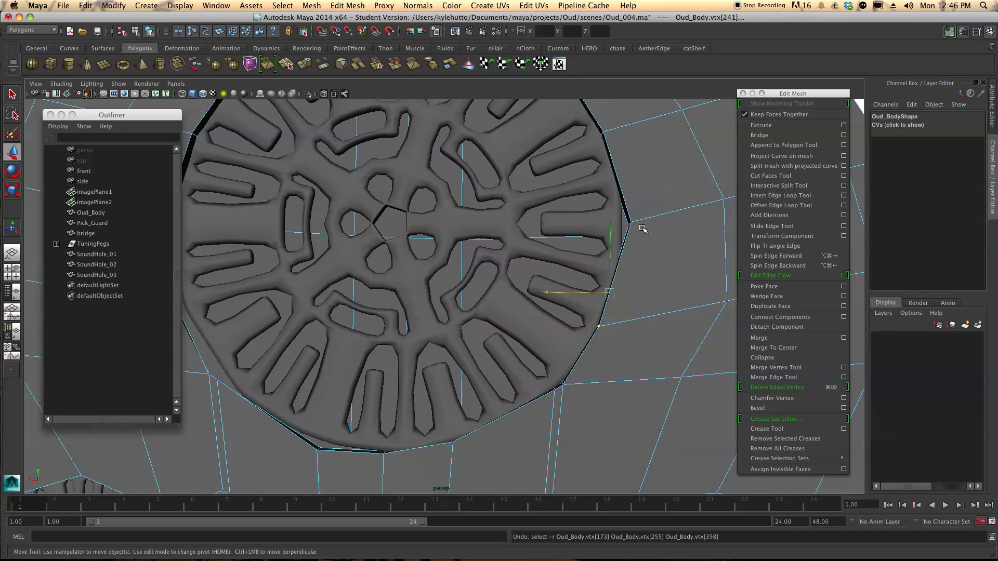
key(z)
key(z)
Pull two neighbouring side rim vertices of the large sound hole inward to meet the rosette's edge
click(613, 330)
drag(598, 328, 579, 329)
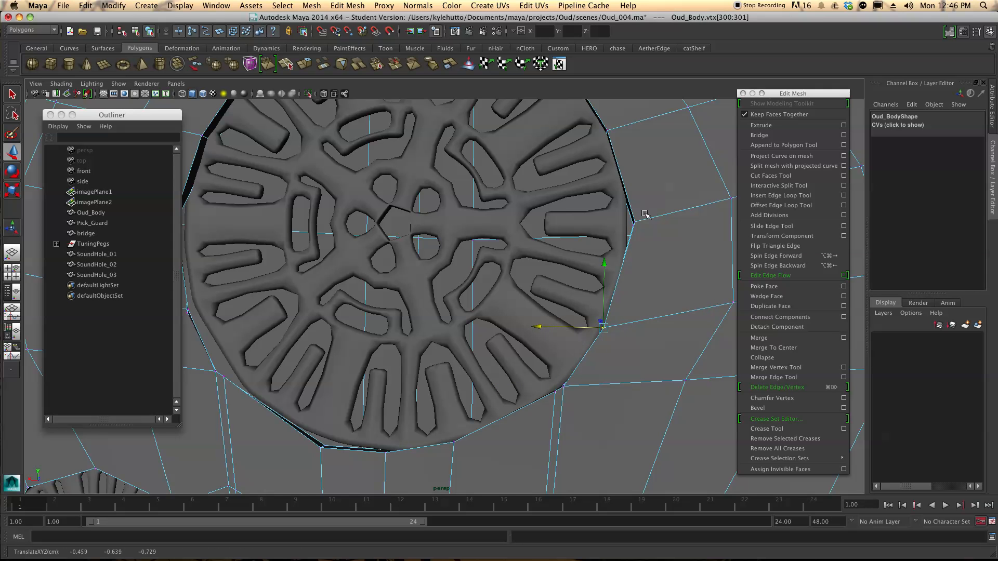
click(634, 223)
drag(620, 224, 607, 225)
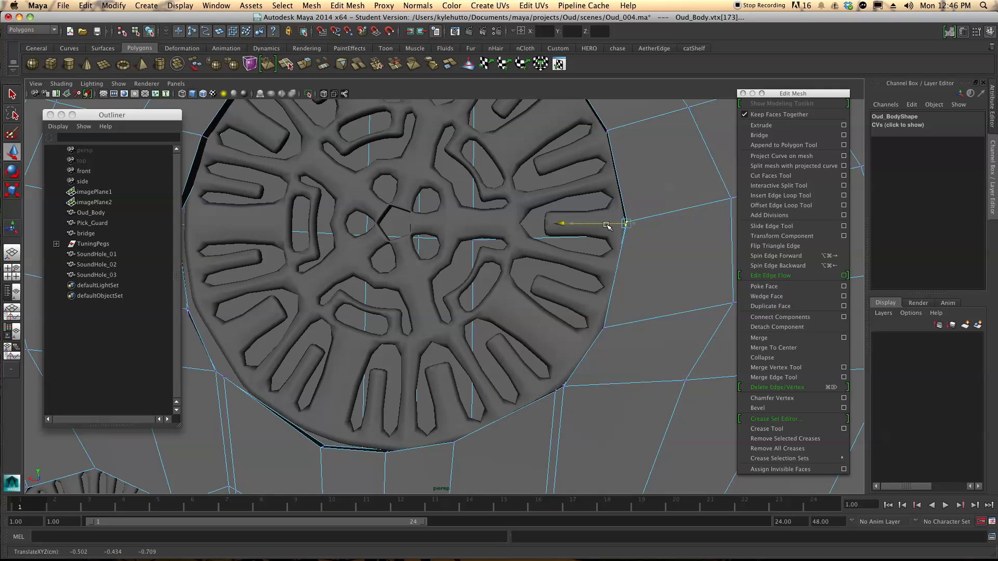
Return to Oud_Body's vertices and reposition the large hole's upper-side rim corner to follow the rosette's curve
scroll(634, 191, down, 3)
alt+middle_drag(635, 191, 669, 346)
scroll(666, 347, up, 3)
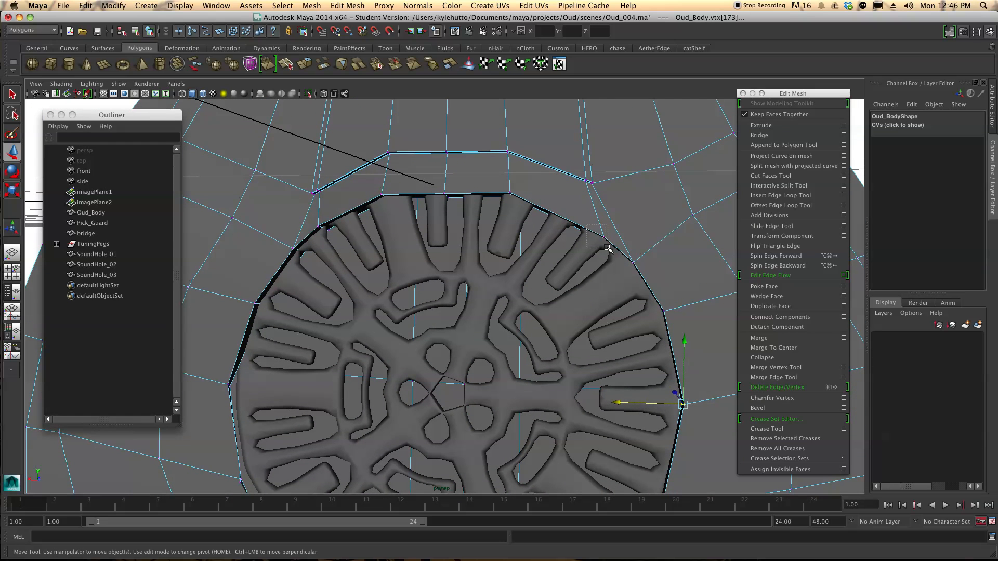
key(F8)
click(575, 245)
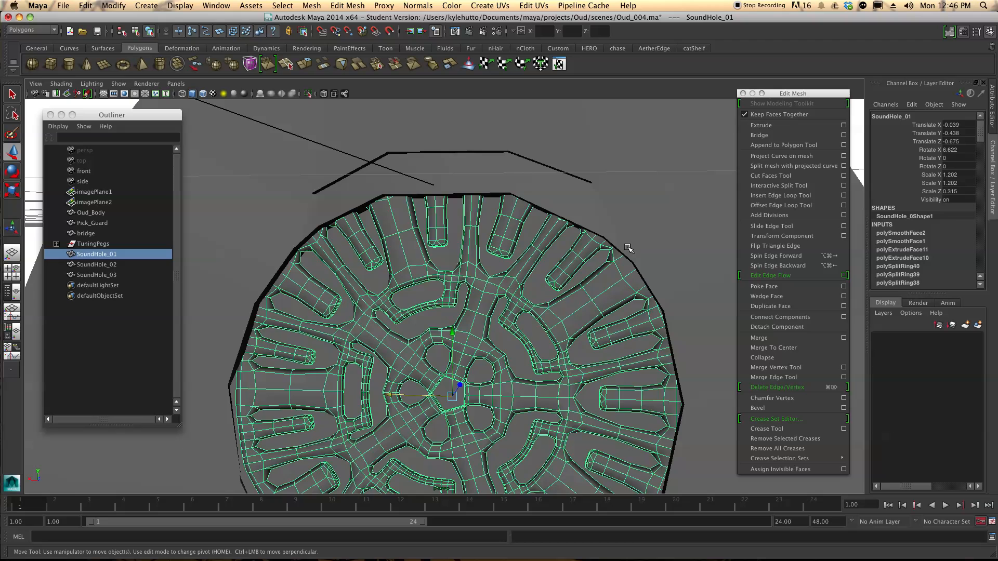
click(624, 226)
mouse_move(605, 232)
right_down()
mouse_move(587, 231)
mouse_move(602, 234)
right_up()
click(622, 229)
click(606, 235)
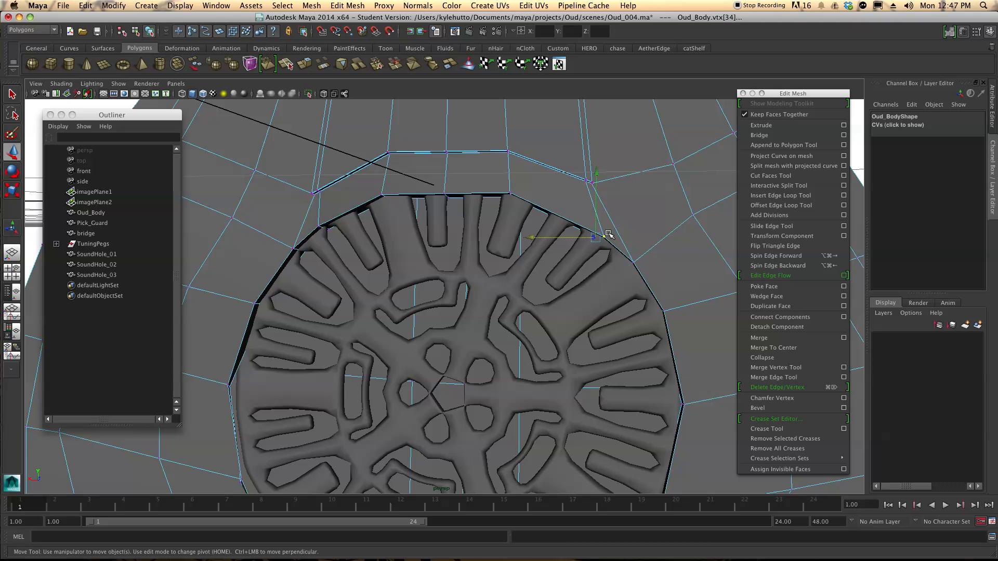
key(q)
click(600, 242)
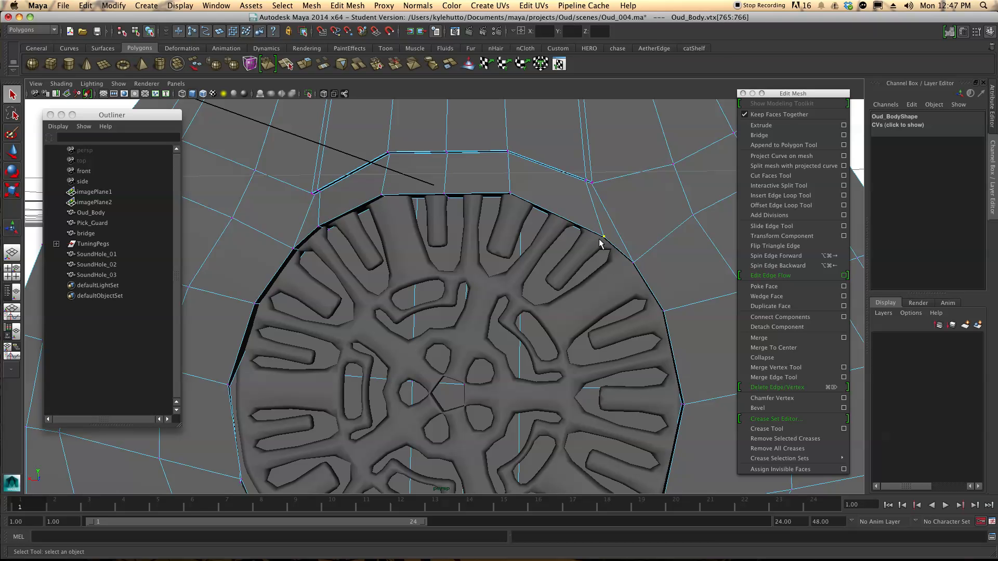
key(w)
alt+drag(635, 225, 585, 191)
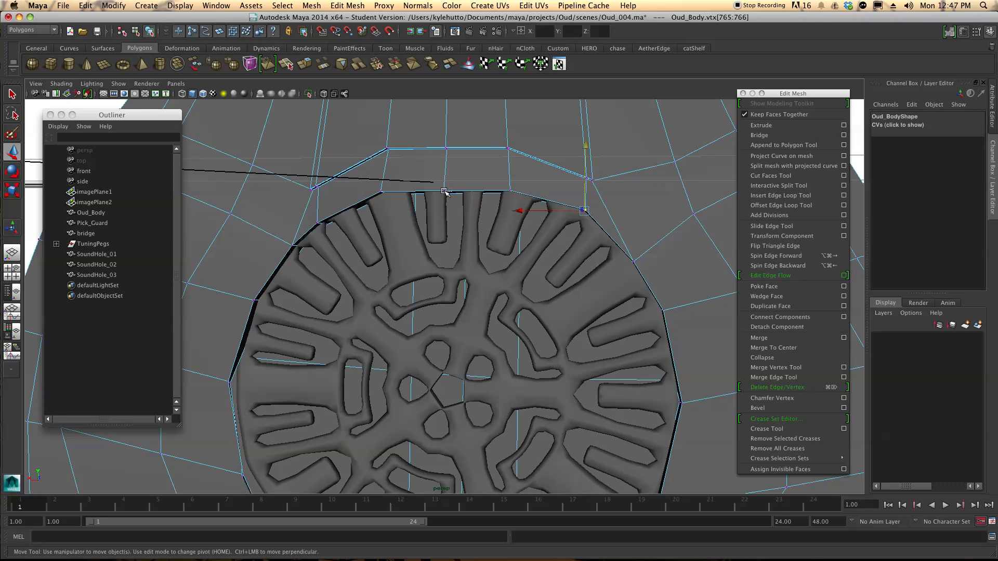
Raise the middle vertex and its two neighbours on the large hole's upper rim to round the opening
drag(447, 185, 459, 150)
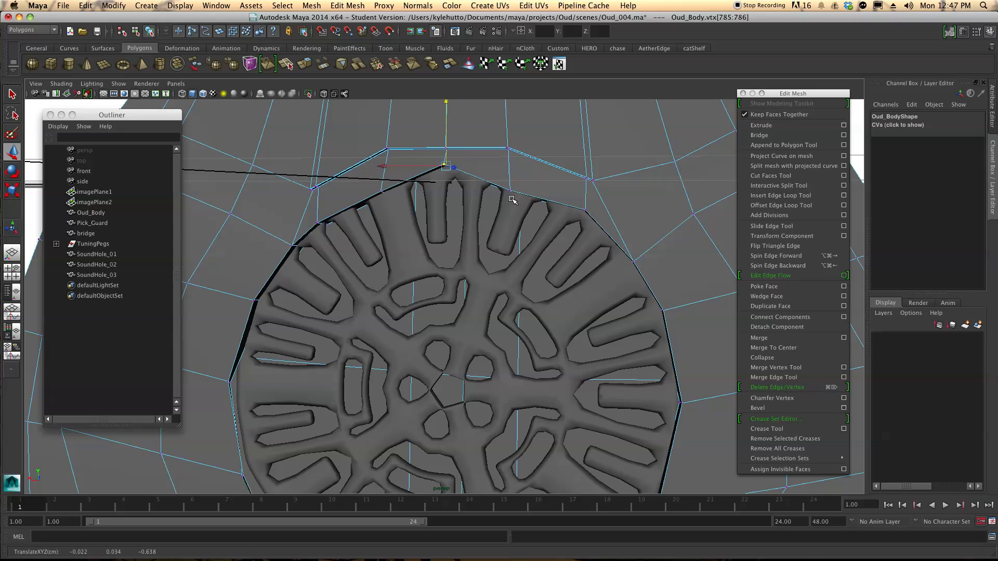
click(510, 192)
mouse_move(508, 178)
mouse_down()
mouse_move(515, 154)
mouse_move(513, 163)
mouse_up()
alt+middle_drag(412, 199, 497, 200)
click(497, 205)
drag(499, 198, 496, 181)
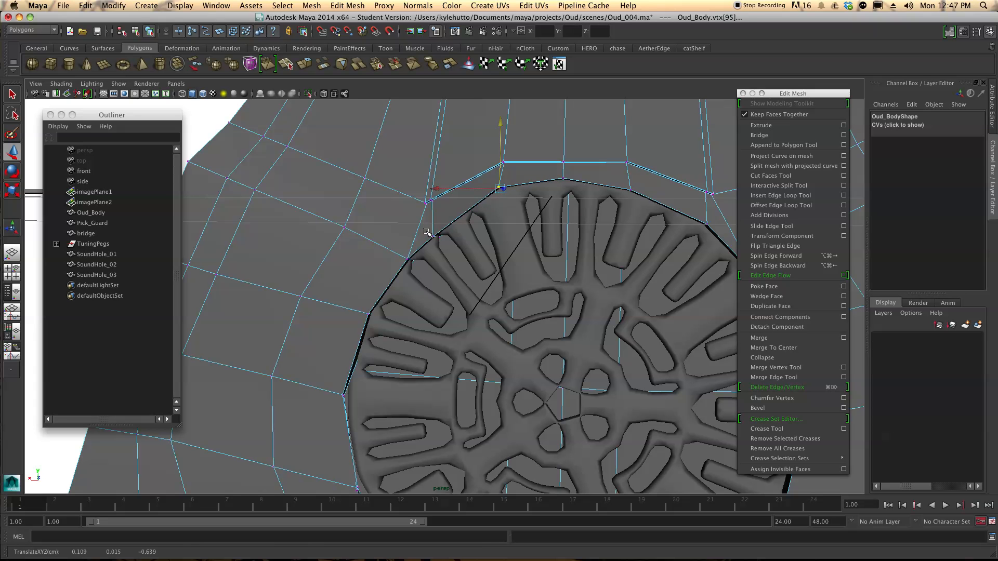
Reposition the rim vertices down the upper-left side of the large sound hole to follow the rosette's outline
click(435, 230)
mouse_move(434, 229)
mouse_down()
mouse_move(439, 201)
mouse_move(437, 213)
mouse_up()
click(411, 258)
drag(420, 263, 373, 259)
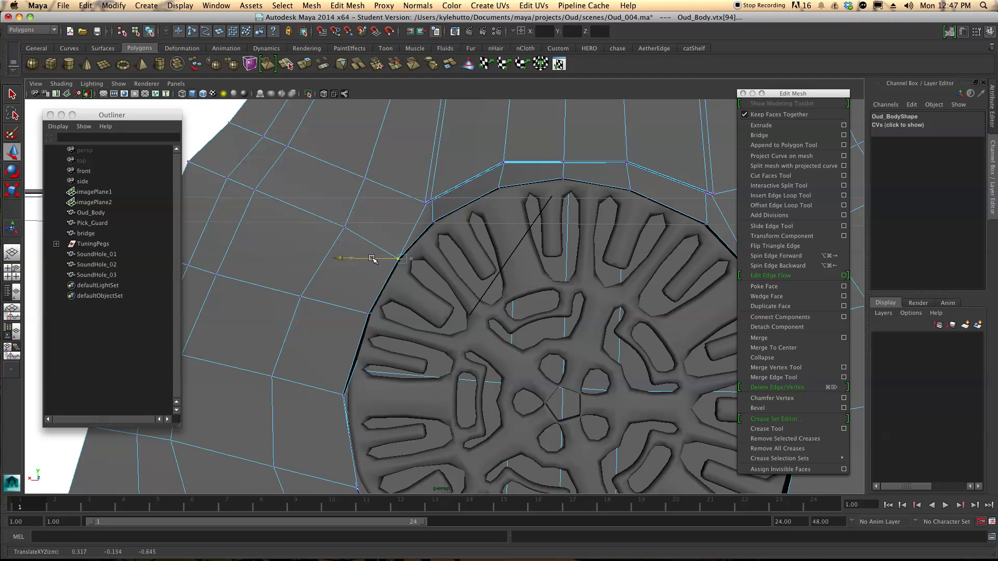
click(364, 312)
drag(349, 314, 384, 321)
drag(327, 349, 344, 364)
Adjust the lower-left rim vertices of the large sound hole to hug the rosette's edge
alt+drag(343, 365, 316, 353)
alt+middle_drag(429, 384, 414, 306)
alt+middle_drag(422, 403, 410, 379)
alt+drag(410, 379, 457, 416)
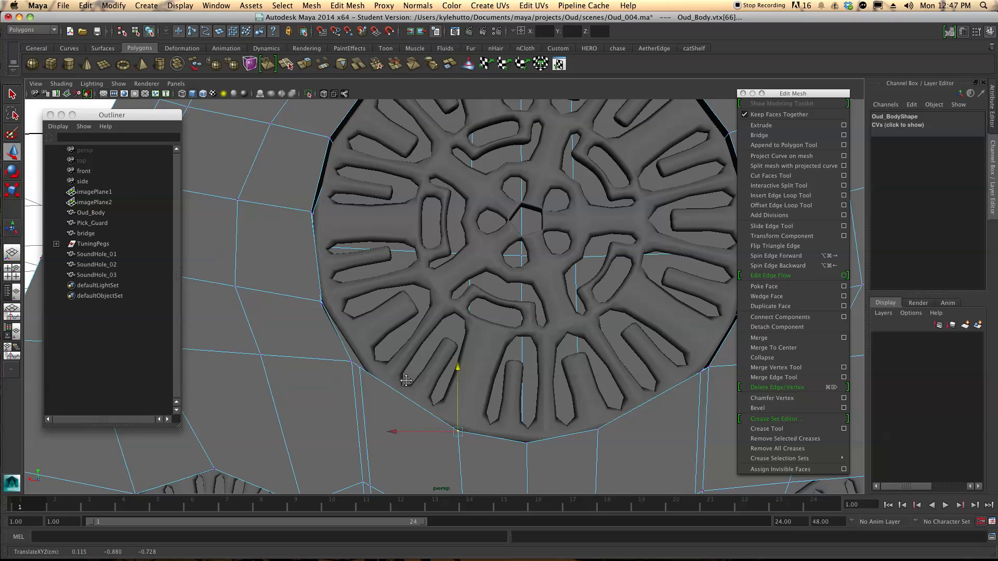
alt+middle_drag(406, 381, 413, 385)
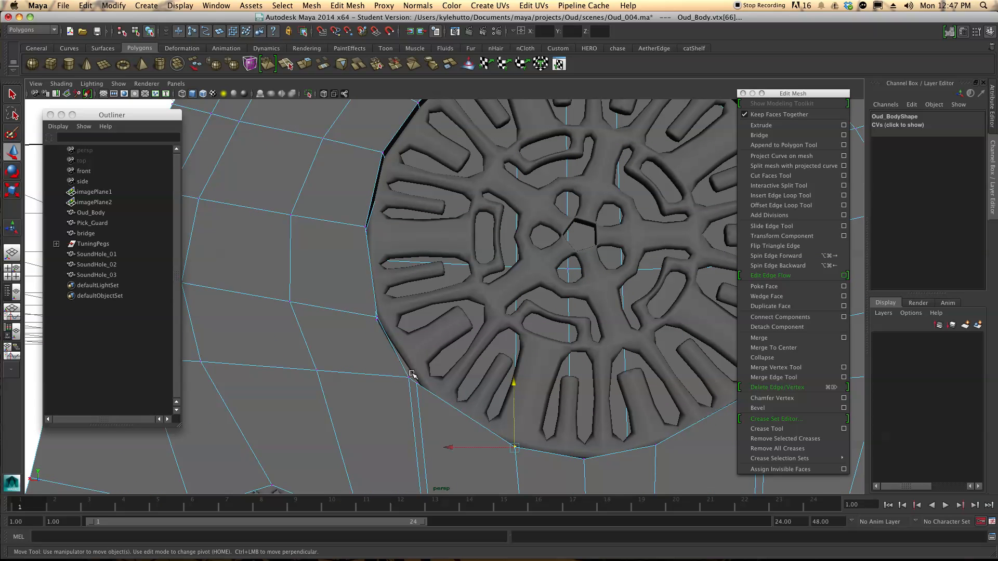
mouse_move(408, 371)
mouse_down()
mouse_move(412, 358)
mouse_move(410, 392)
mouse_move(400, 385)
mouse_up()
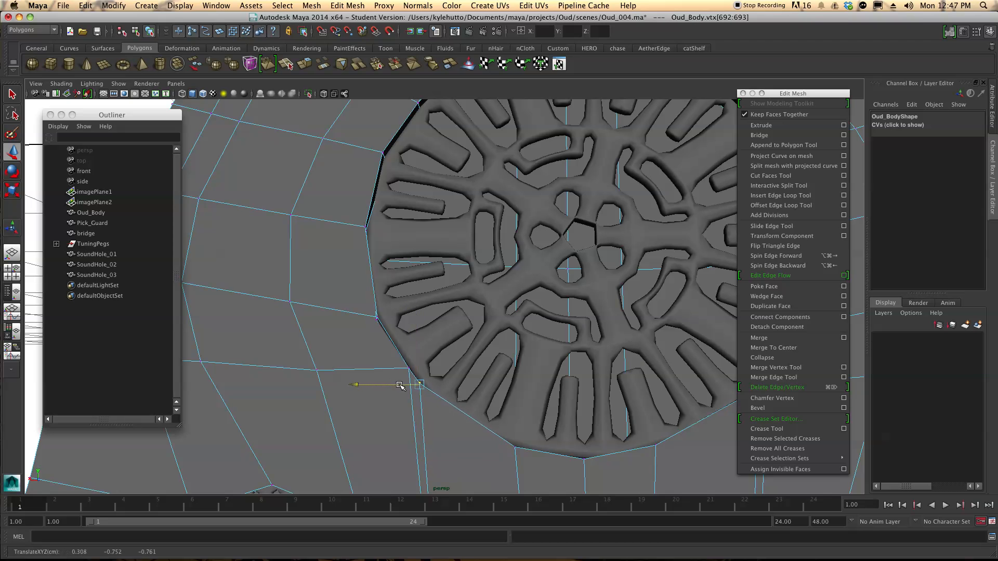
Move the vertices along the large hole's left side rim in depth toward the rosette
alt+drag(376, 305, 285, 334)
alt+drag(472, 296, 477, 294)
click(493, 179)
drag(508, 180, 504, 230)
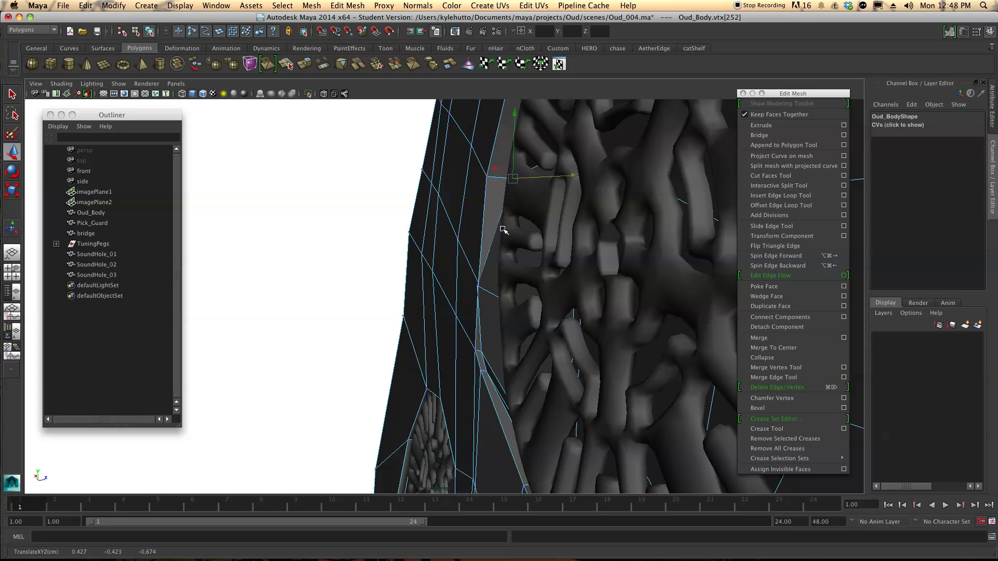
click(479, 285)
drag(488, 285, 524, 284)
click(483, 352)
drag(494, 352, 525, 368)
click(487, 372)
Pull the lower rim vertices of the left small sound hole inward to fit its rosette
alt+drag(499, 419, 561, 257)
alt+drag(471, 263, 413, 378)
scroll(451, 355, up, 3)
click(469, 363)
alt+middle_drag(460, 379, 476, 348)
click(457, 416)
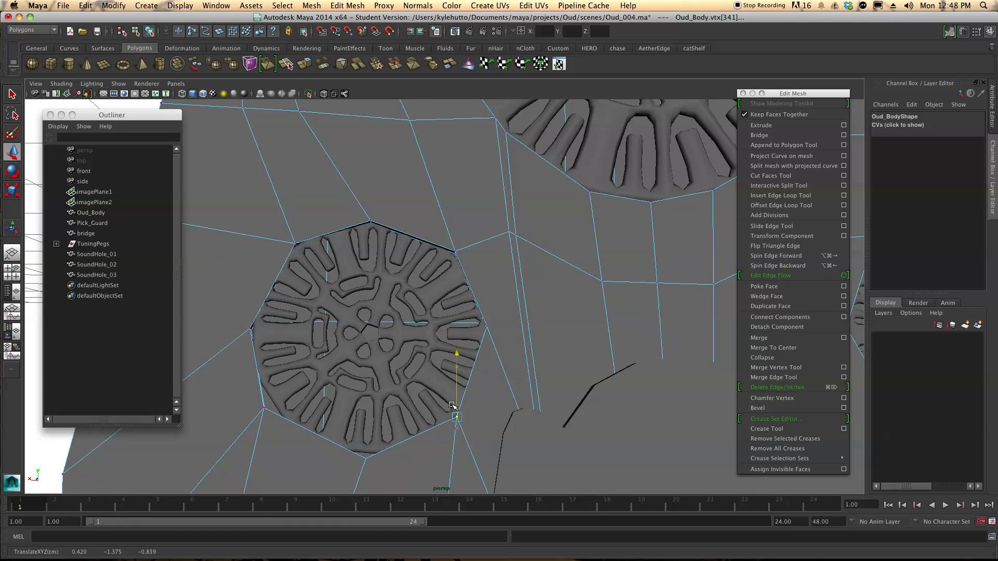
drag(430, 419, 426, 419)
click(366, 450)
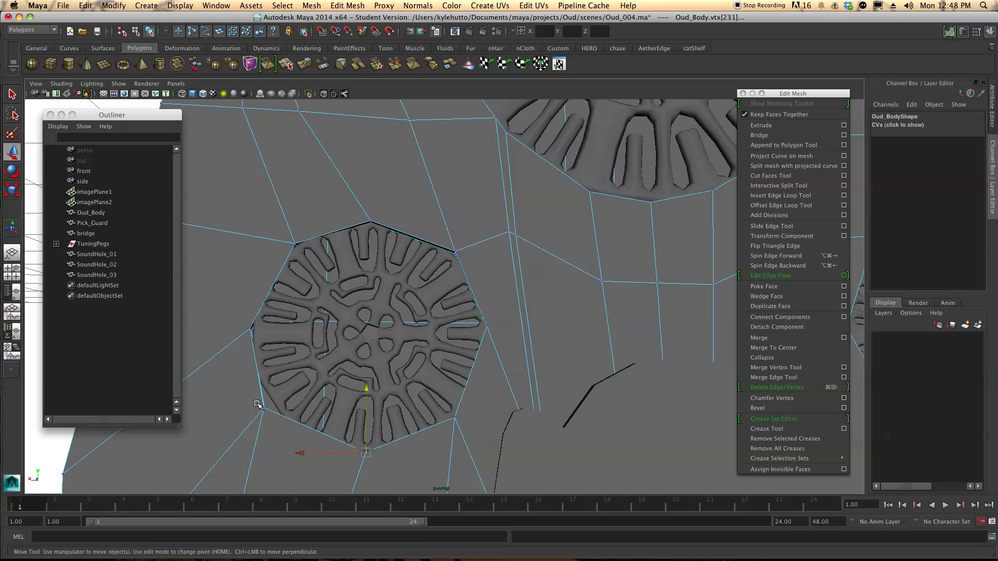
drag(270, 414, 274, 387)
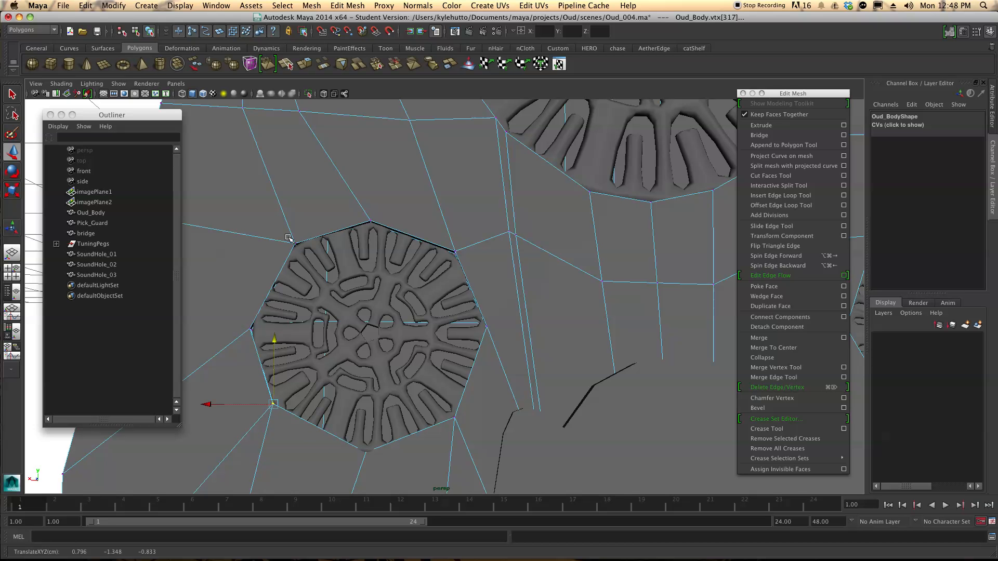
Move the two upper corner vertices of the right small sound hole in to its rosette's edge
alt+middle_drag(556, 345, 281, 344)
alt+middle_drag(597, 316, 521, 325)
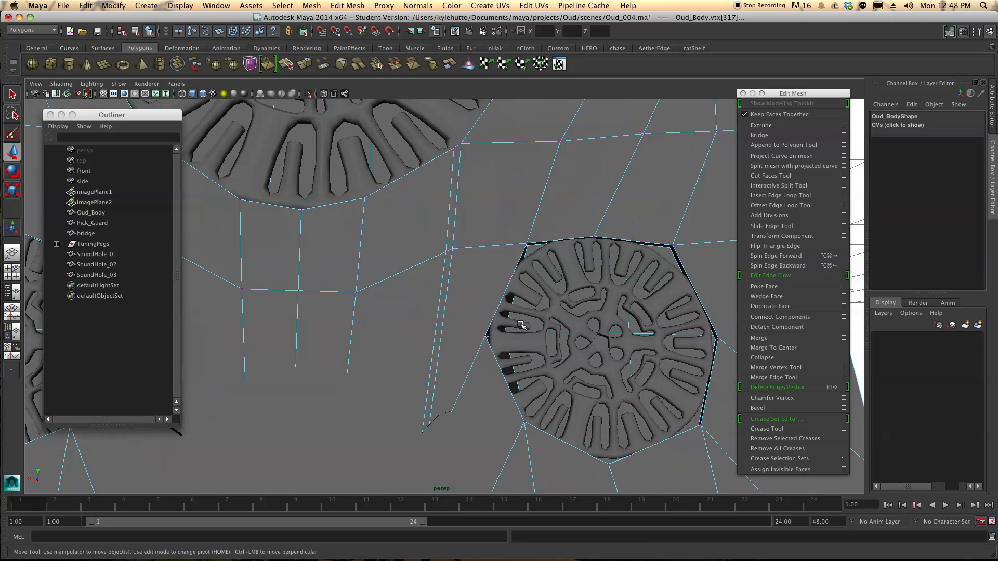
drag(526, 221, 527, 234)
drag(675, 253, 666, 242)
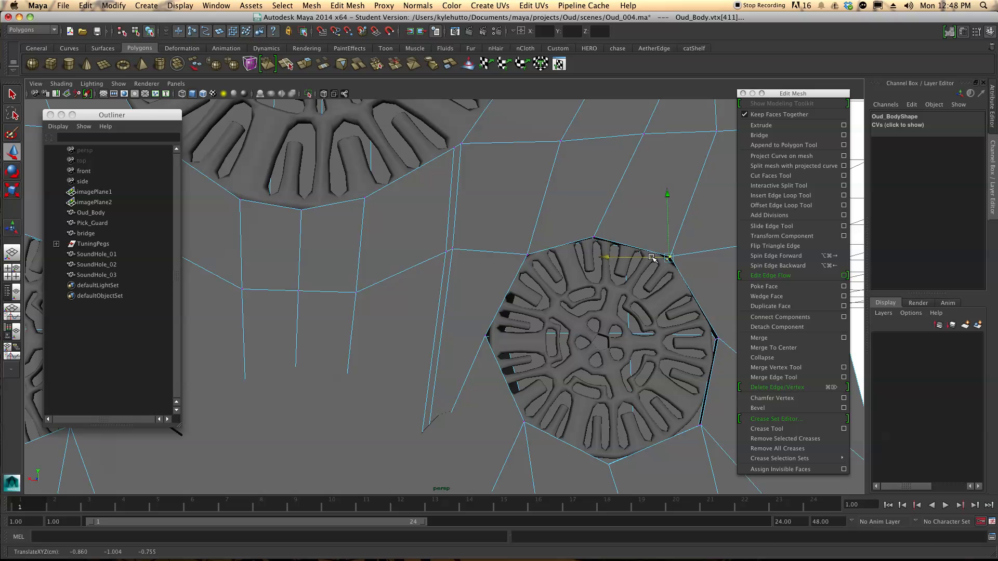
Fit the inner, lower and outer rim vertices of the right small sound hole to its rosette
click(482, 331)
alt+drag(483, 331, 474, 338)
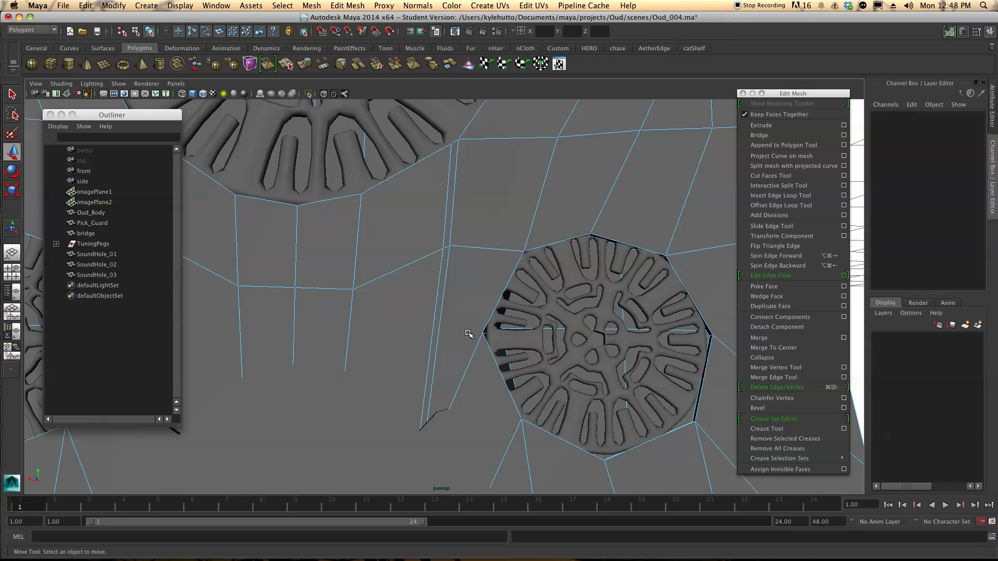
alt+drag(467, 334, 523, 377)
alt+middle_drag(523, 377, 552, 410)
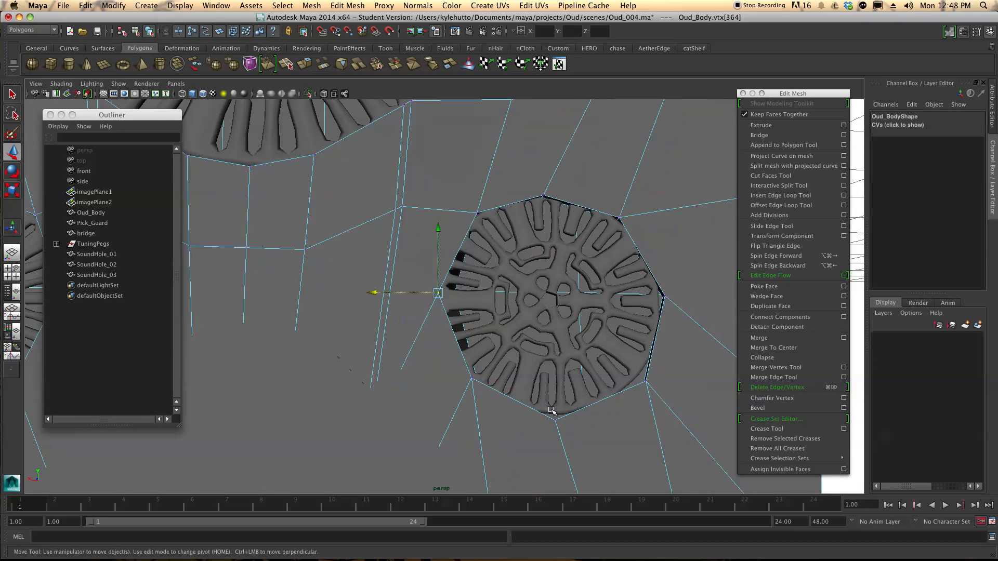
click(552, 420)
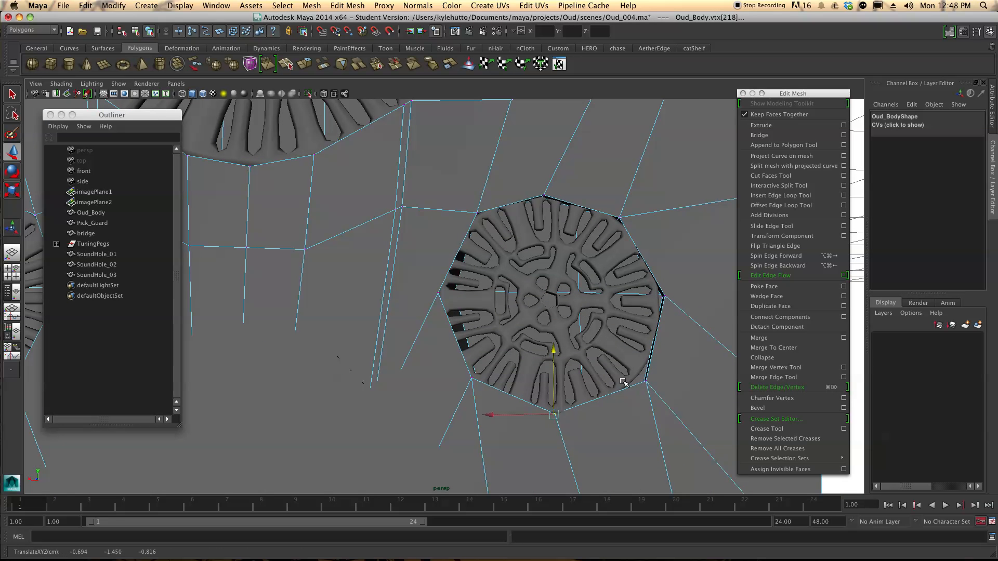
drag(649, 384, 615, 383)
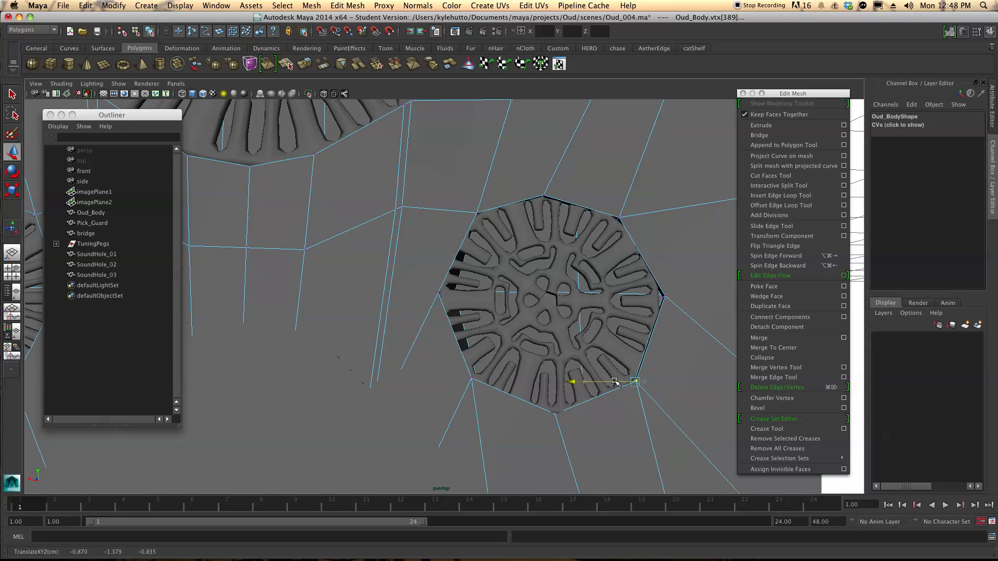
mouse_move(667, 294)
alt+mouse_down()
mouse_move(709, 260)
mouse_move(664, 281)
alt+mouse_up()
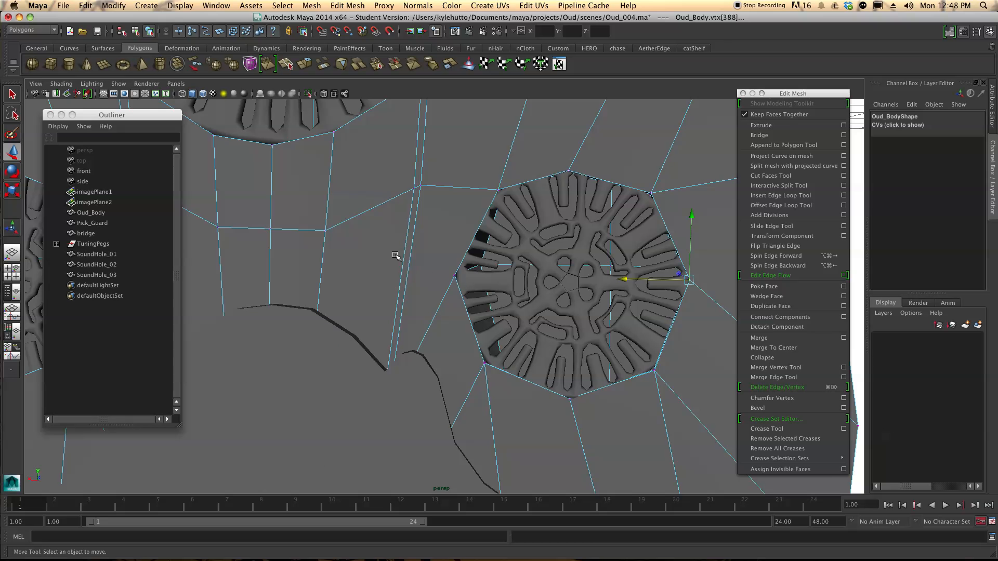
Preview the oud body smoothed and nudge the bottom rim vertices of the large sound hole up toward its rosette
key(F8)
key(3)
scroll(389, 258, down, 5)
alt+middle_drag(389, 257, 554, 320)
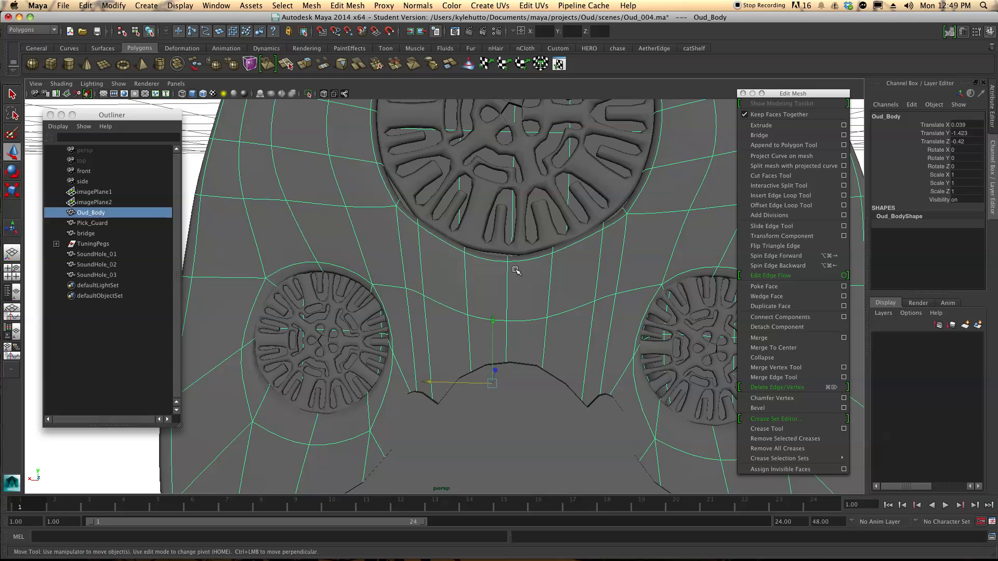
right_drag(515, 268, 496, 265)
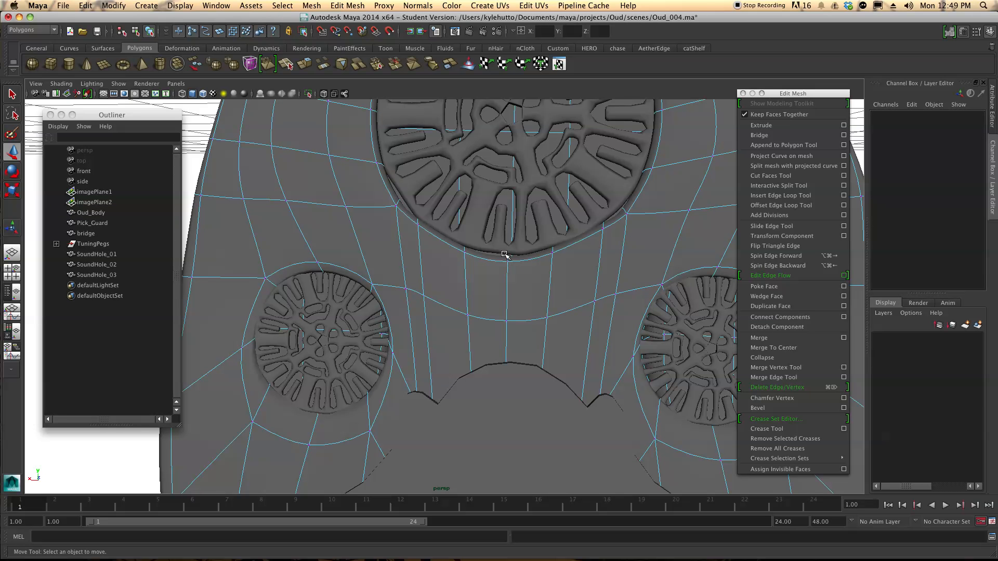
click(505, 255)
drag(508, 238, 507, 238)
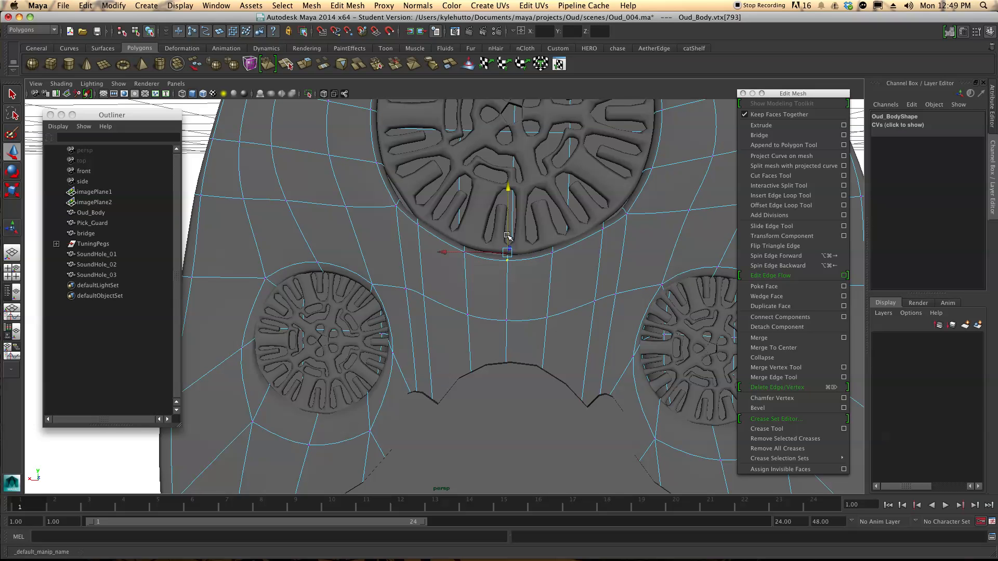
click(465, 246)
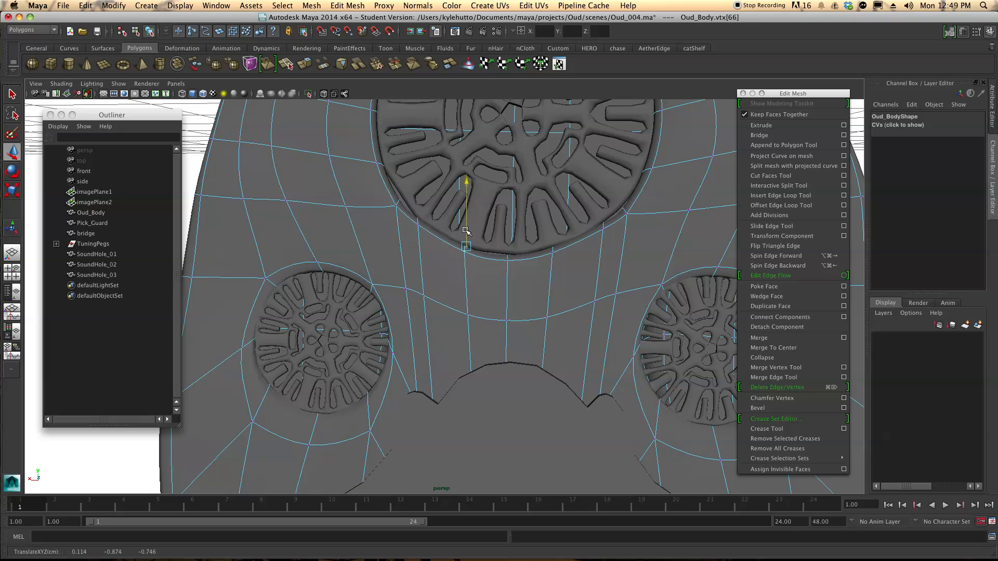
click(507, 255)
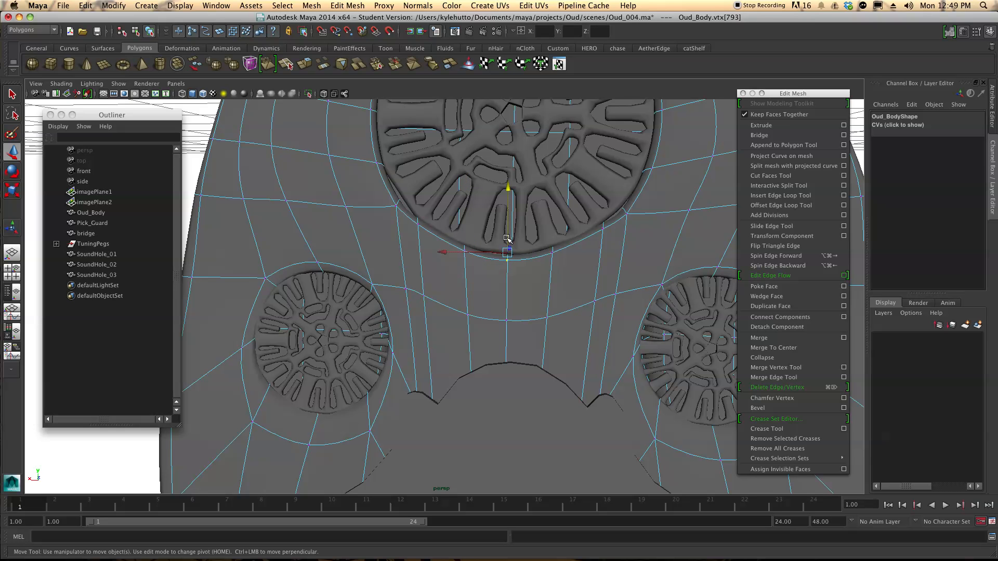
Move the lower-left and lower-right rim vertices of the large sound hole in to the rosette's edge
click(403, 211)
drag(404, 185, 404, 178)
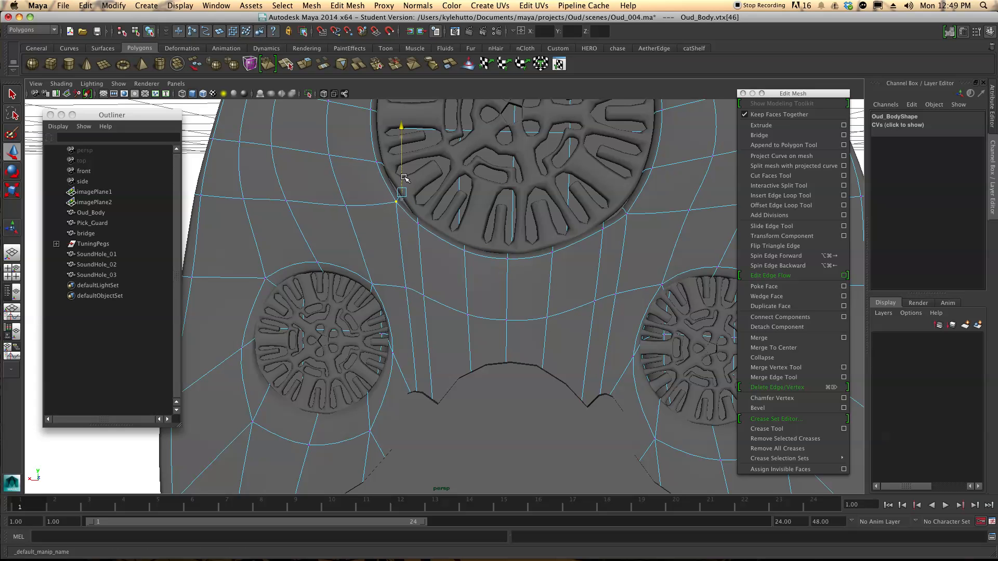
click(409, 207)
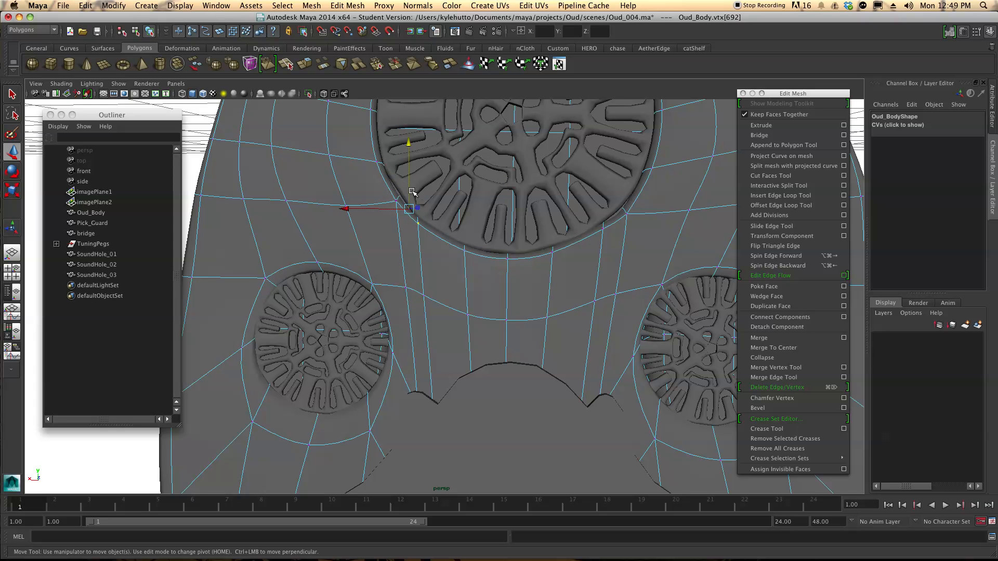
click(401, 197)
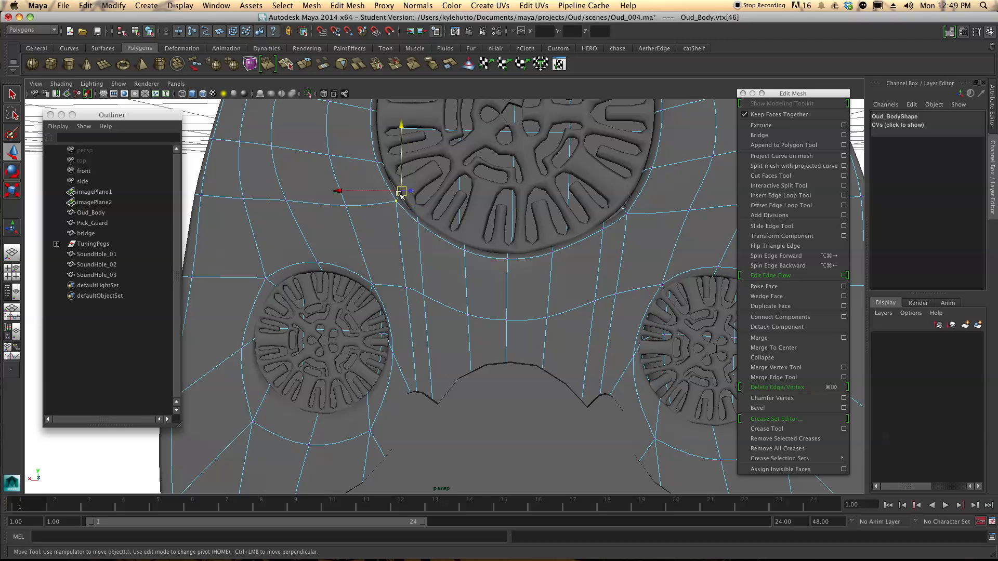
drag(403, 183, 596, 227)
click(381, 162)
click(593, 227)
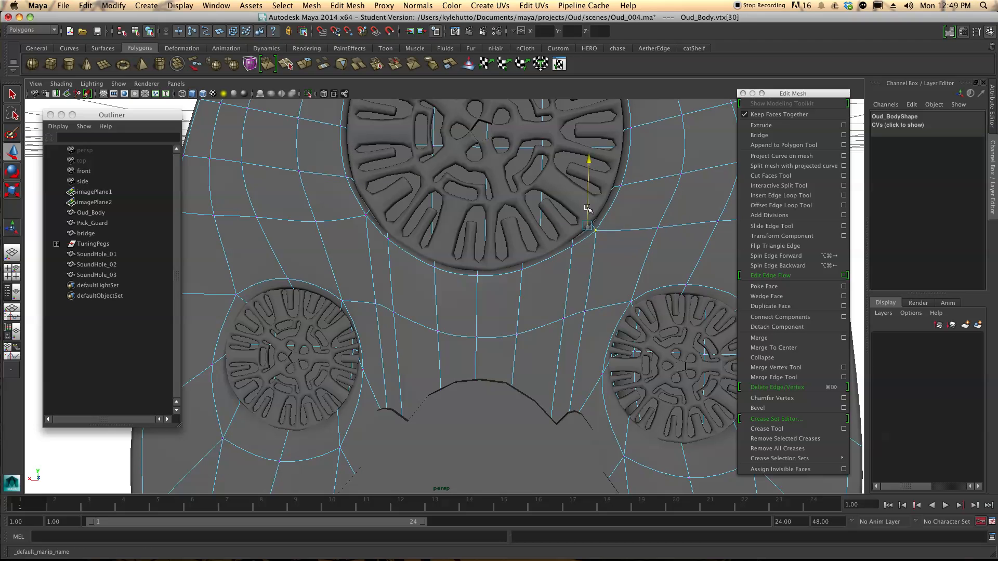
alt+drag(581, 194, 583, 296)
Adjust the bottom rim vertex of the left small sound hole to fit its rosette
alt+drag(368, 371, 416, 287)
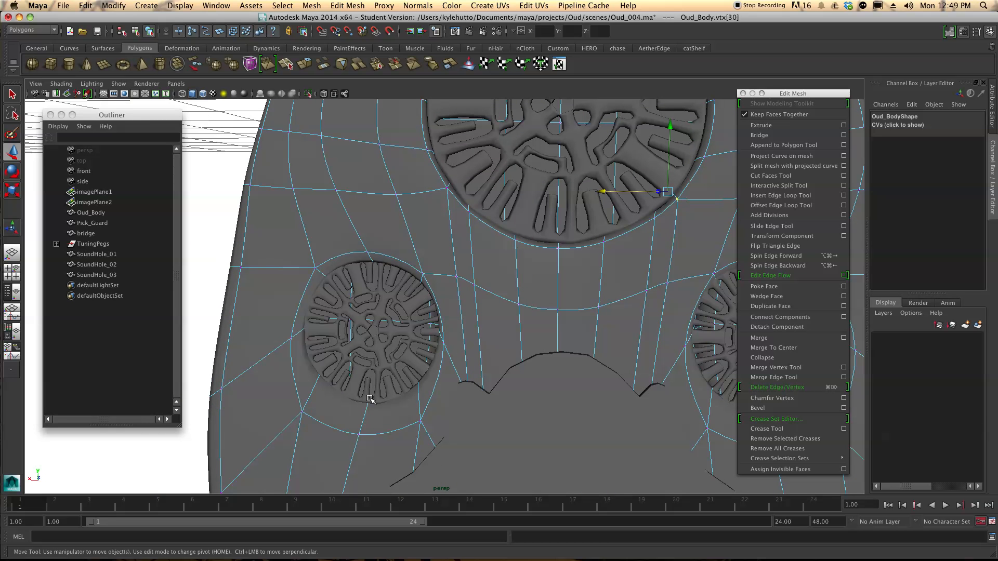
click(371, 404)
drag(371, 401, 465, 276)
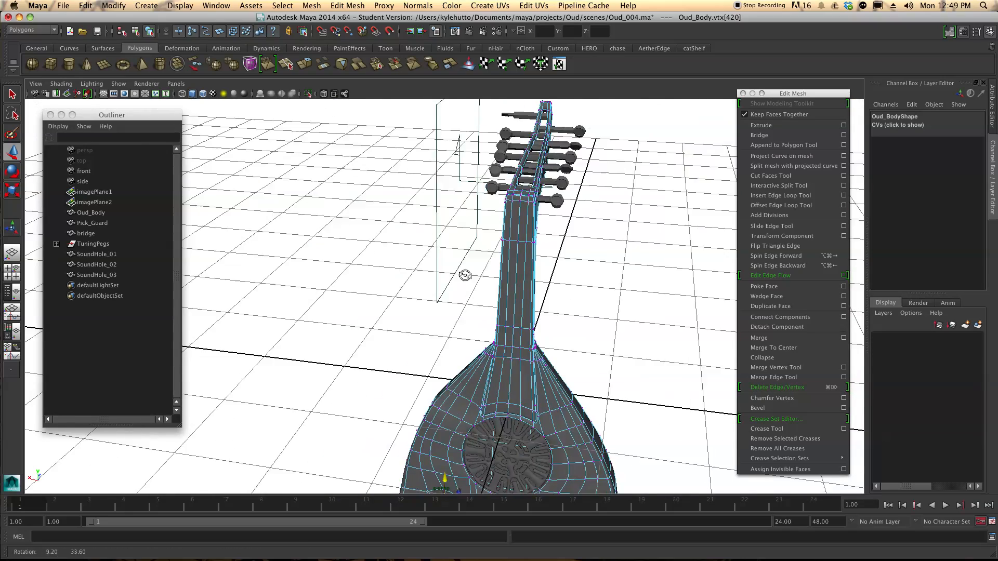
Turn off the smooth preview and set the Insert Edge Loop Tool to maintain relative distance from edge
key(q)
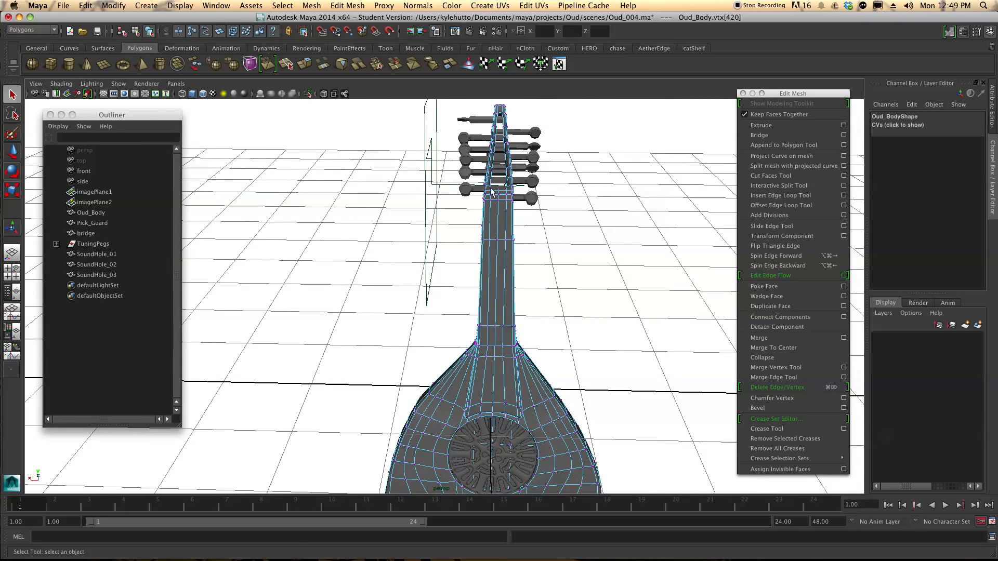
key(1)
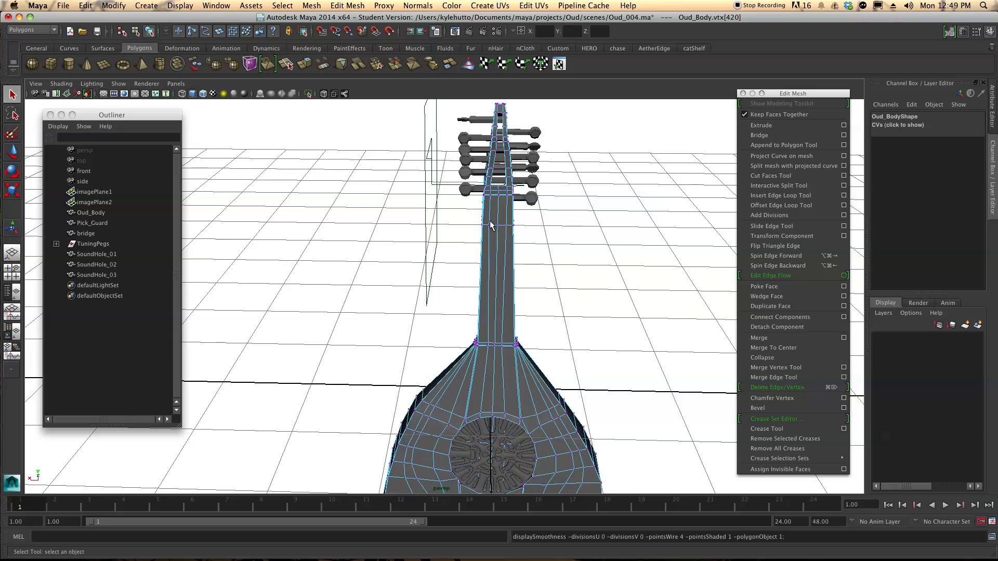
right_click(491, 225)
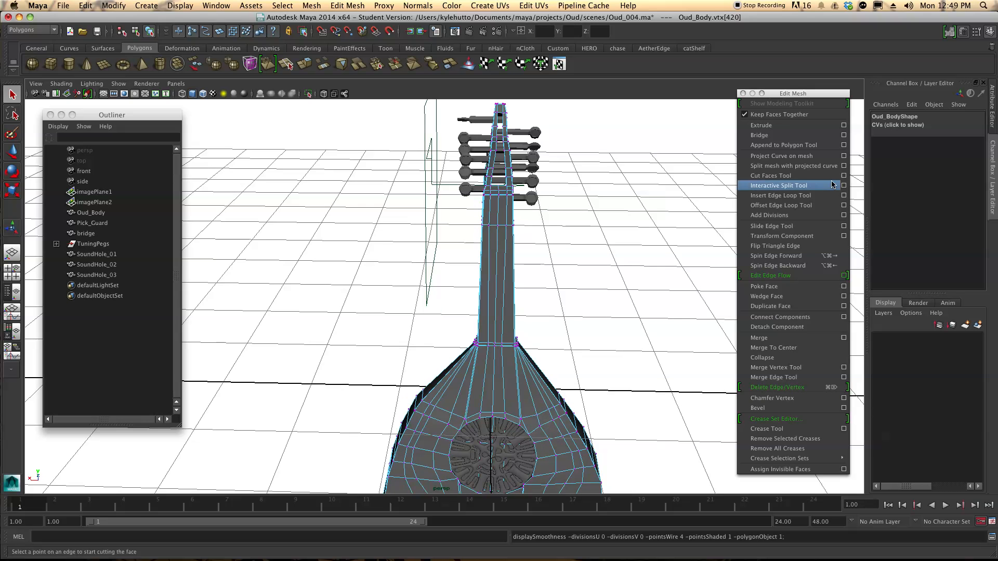
click(780, 195)
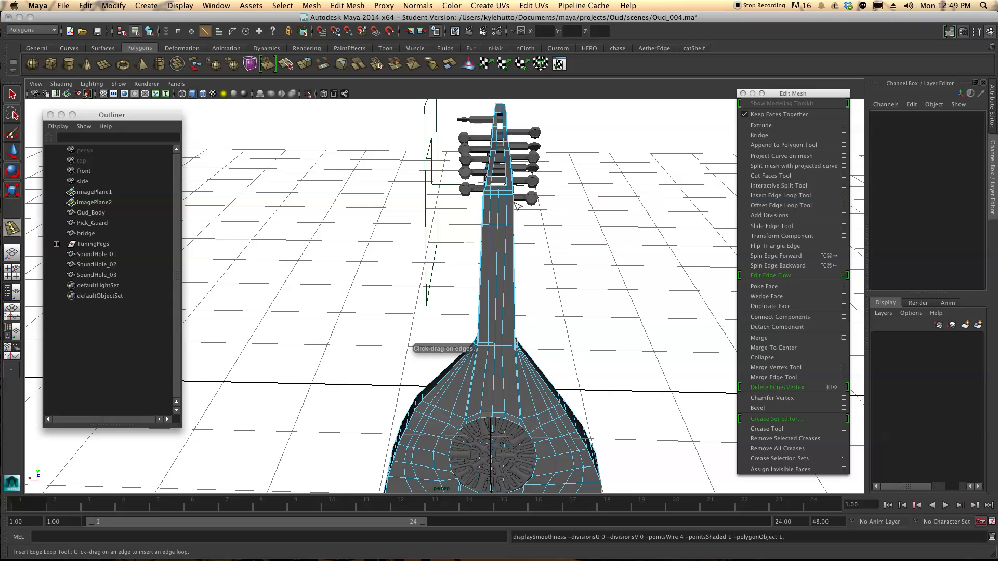
click(844, 195)
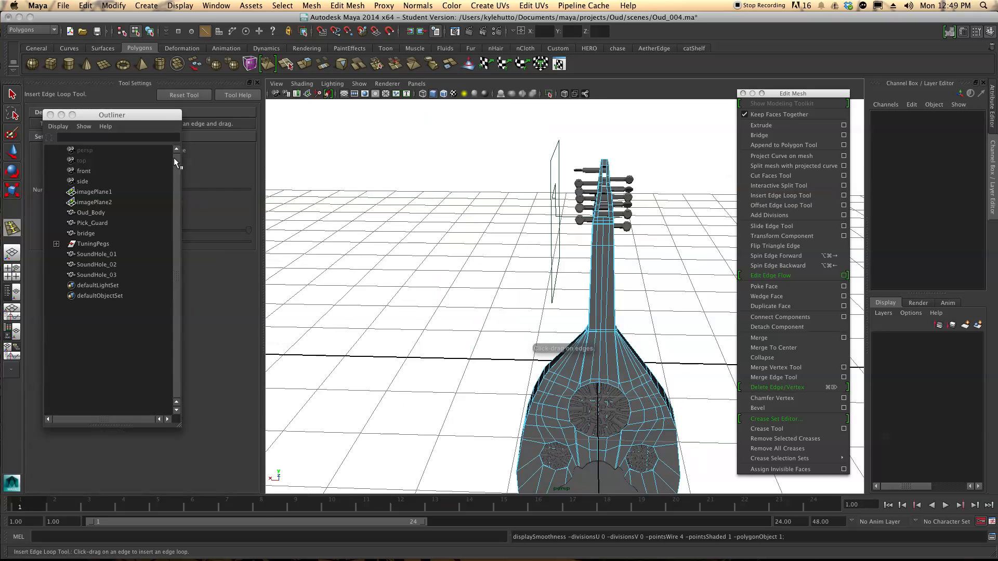
drag(107, 115, 171, 217)
click(103, 151)
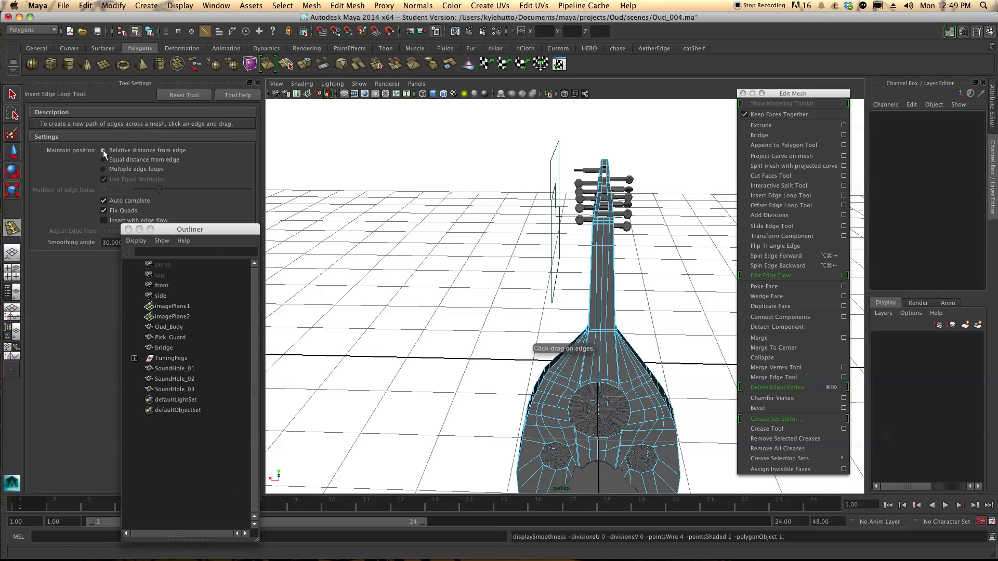
click(256, 83)
Insert a lengthwise edge loop along each of the two side walls of the pegbox
scroll(478, 326, up, 6)
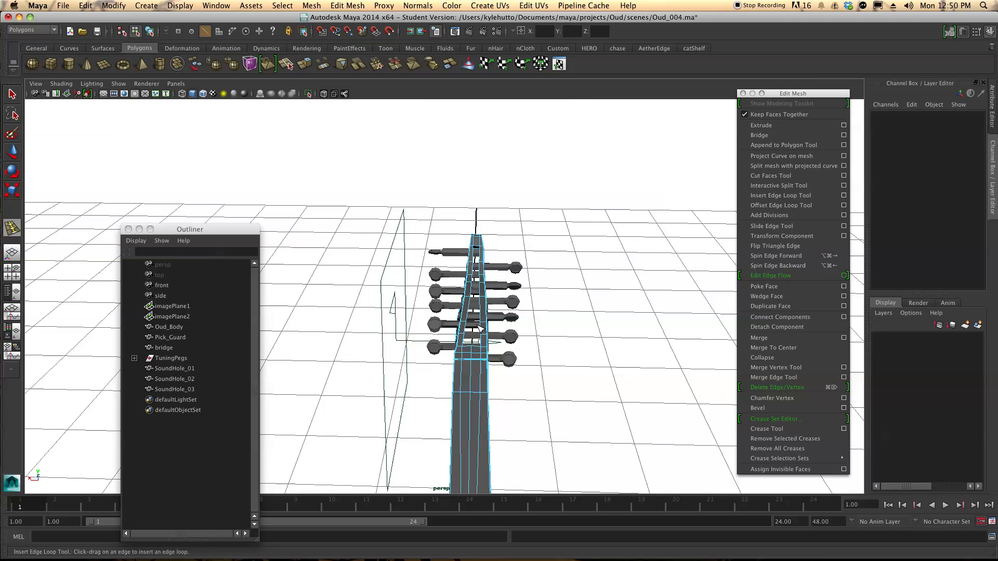
scroll(478, 326, up, 8)
alt+middle_drag(527, 331, 464, 288)
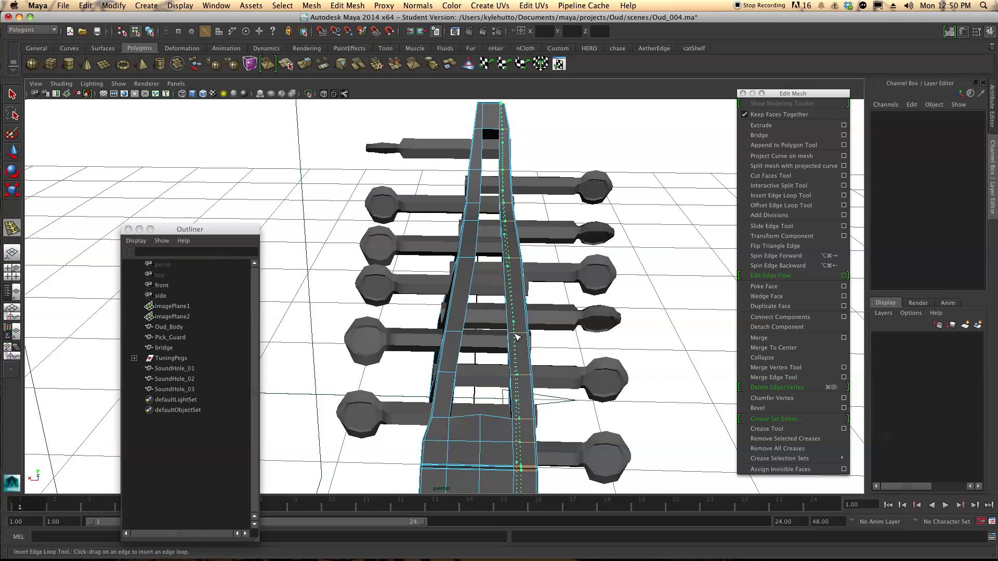
drag(513, 338, 457, 407)
alt+right_drag(457, 408, 582, 364)
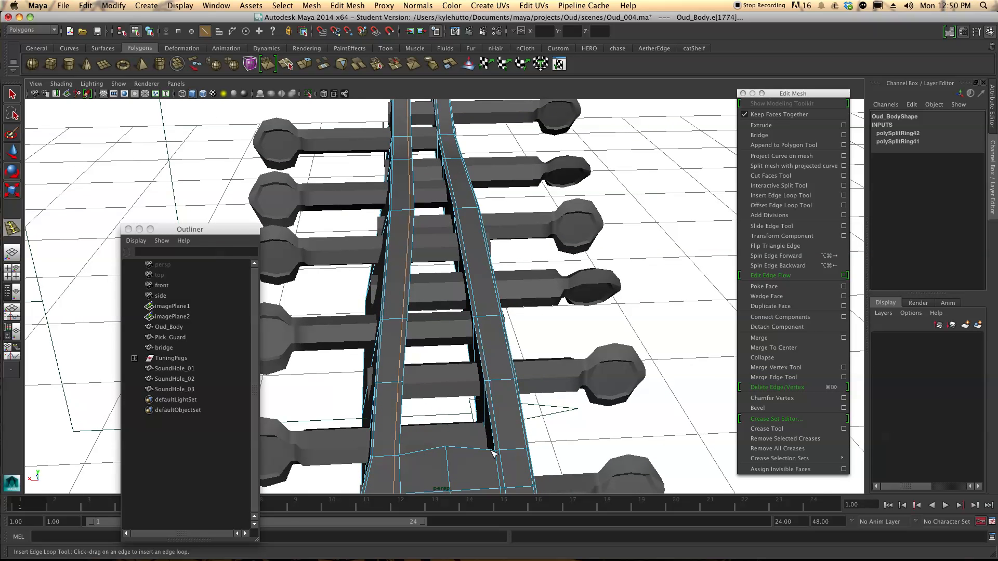
Insert edge loops across the pegbox at the lower and upper ends of its opening
alt+drag(496, 400, 478, 425)
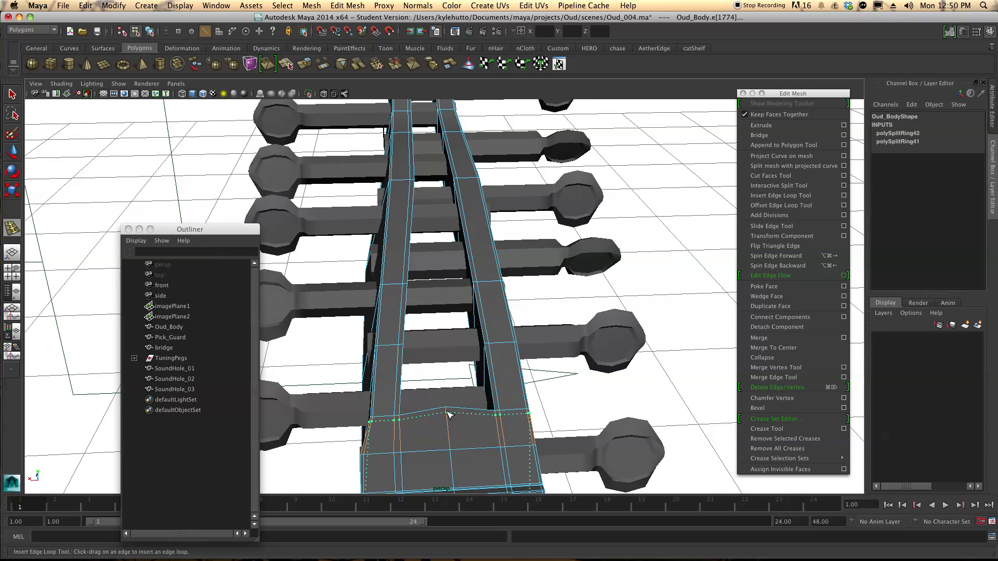
drag(450, 413, 450, 413)
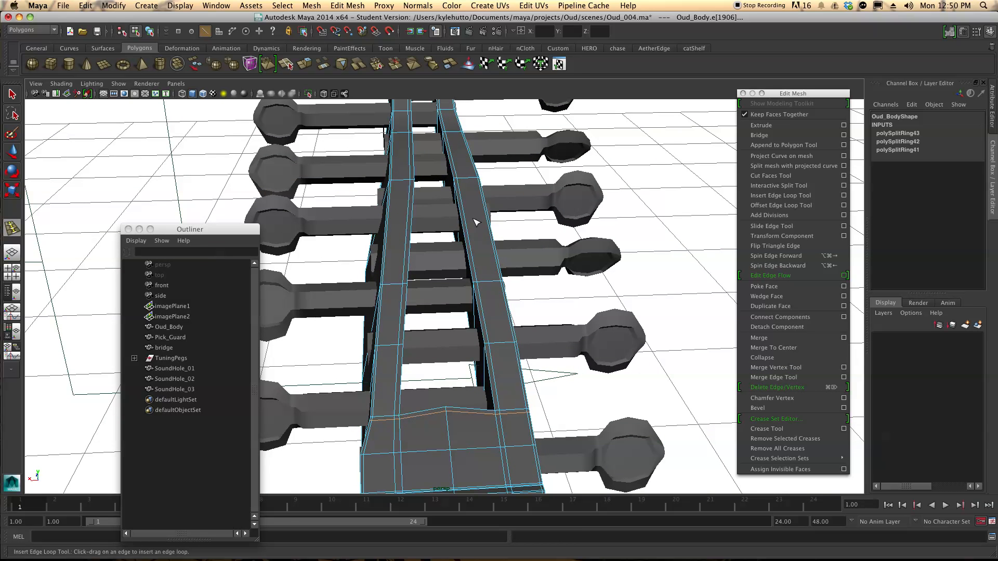
alt+drag(451, 199, 438, 343)
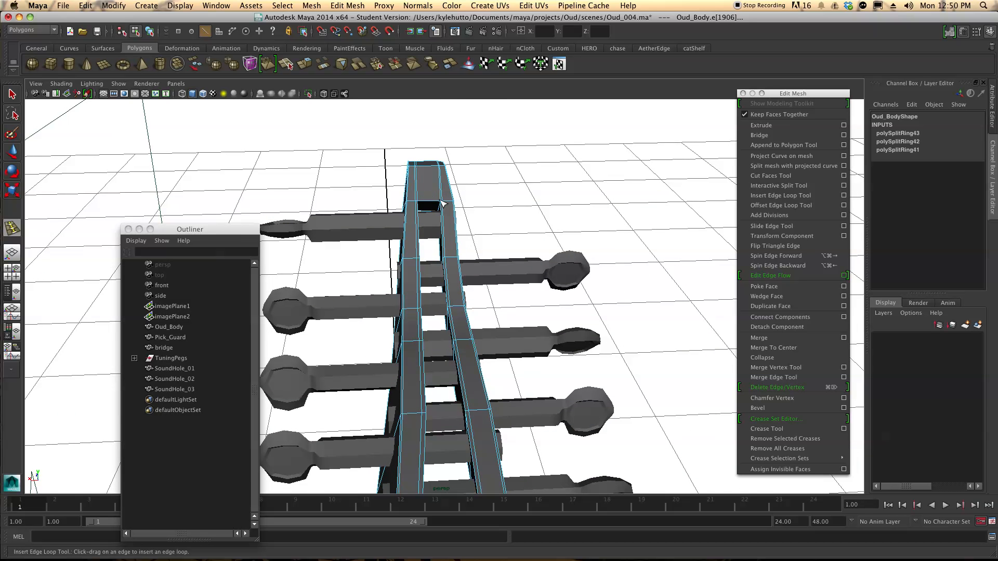
alt+drag(445, 200, 446, 387)
alt+middle_drag(446, 388, 437, 125)
alt+drag(437, 125, 450, 353)
Check the body and neck in smooth preview, return to the unsmoothed display and save the scene
key(3)
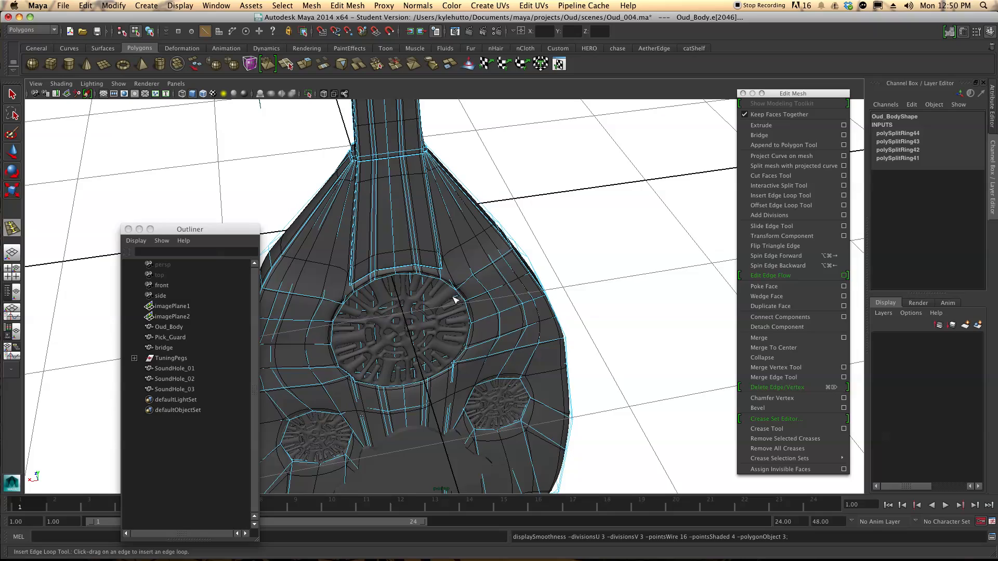
alt+drag(438, 239, 401, 410)
alt+middle_drag(401, 410, 490, 257)
alt+drag(490, 257, 554, 310)
key(1)
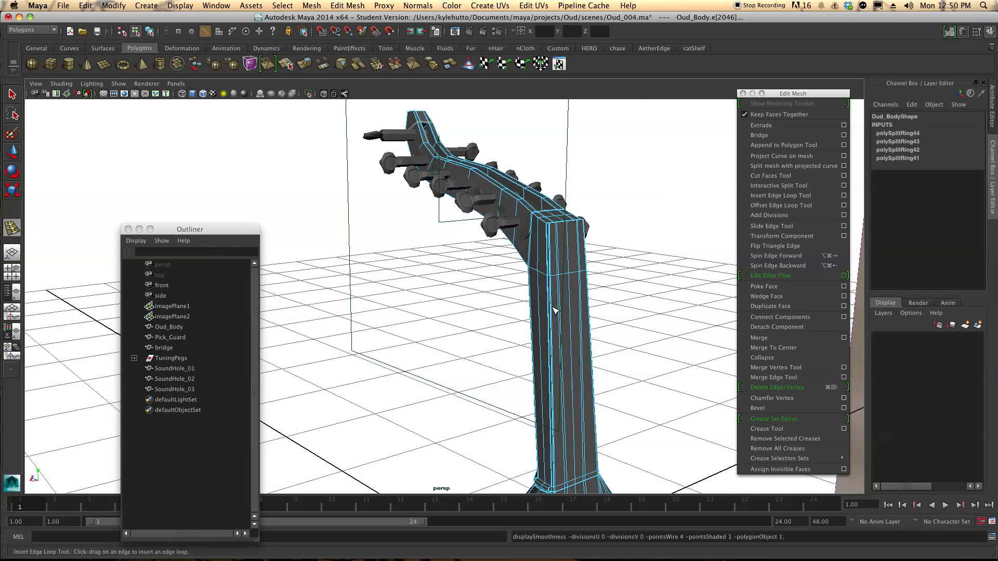
key(q)
right_drag(585, 304, 599, 291)
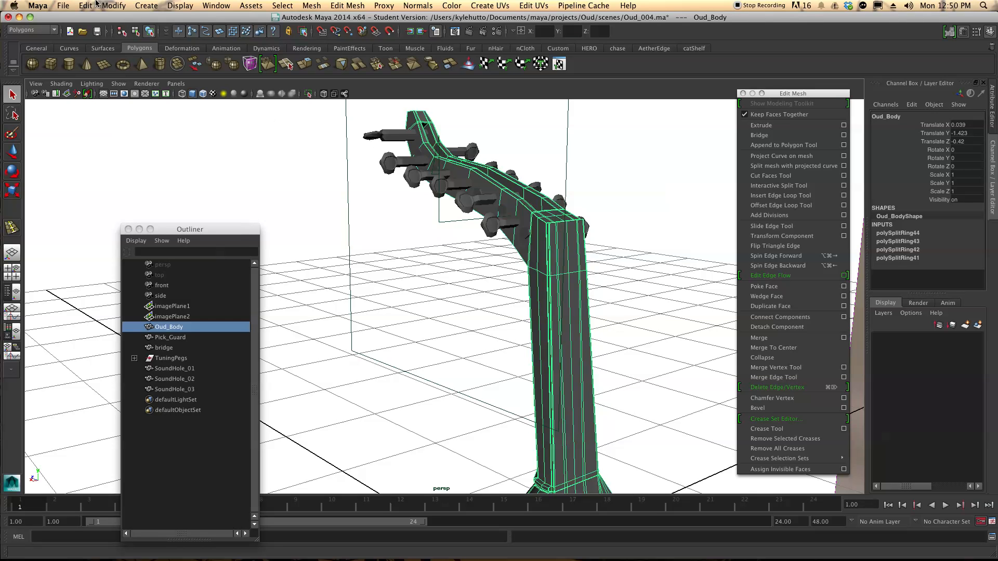
click(65, 4)
click(73, 42)
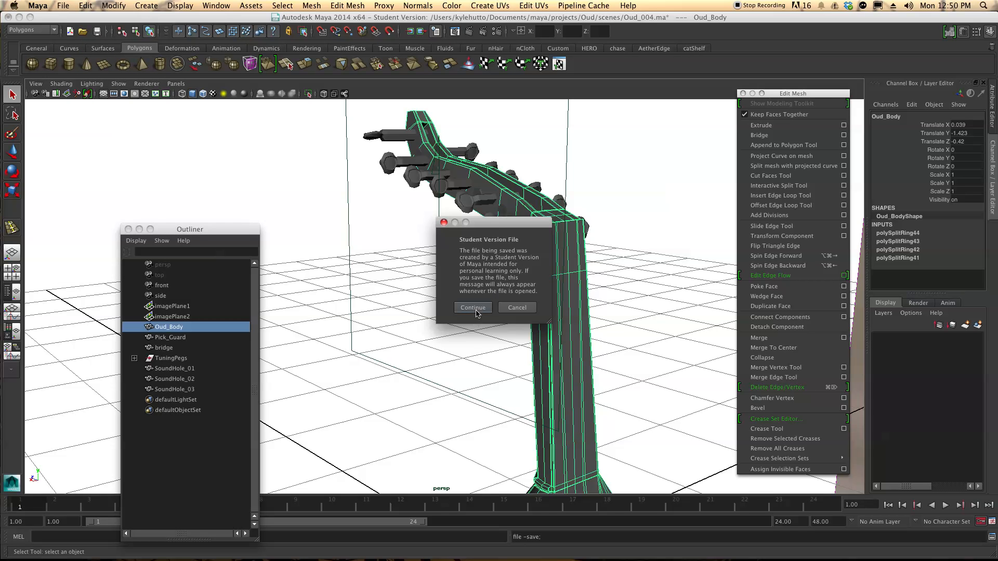
click(473, 308)
Apply Smooth to the Oud_Body mesh and deselect it
click(348, 5)
mouse_move(312, 6)
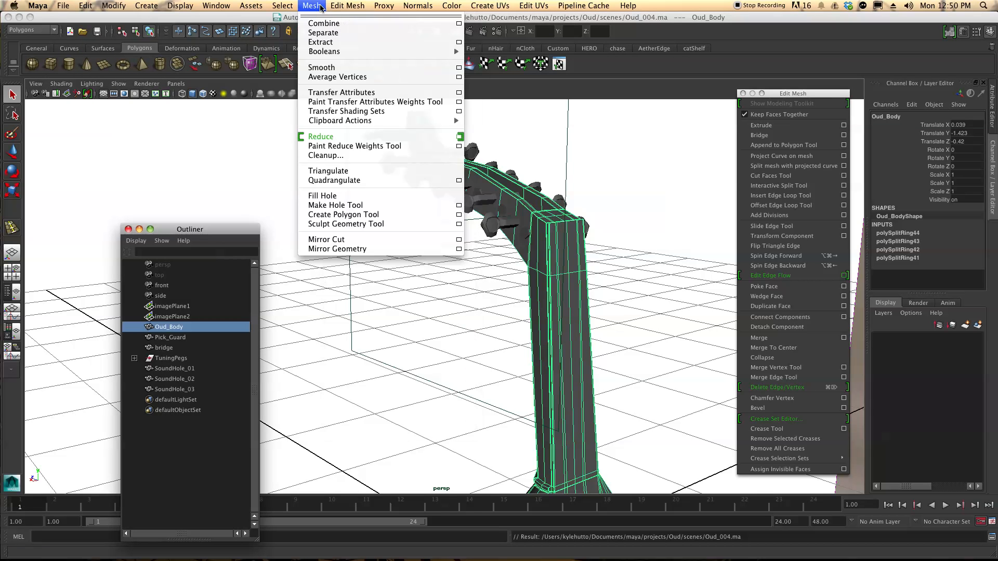
click(332, 68)
click(619, 274)
alt+drag(591, 279, 581, 276)
click(581, 276)
Apply Smooth to the Pick_Guard mesh on the front of the body
alt+right_drag(581, 275, 588, 396)
alt+drag(591, 400, 426, 373)
alt+middle_drag(499, 367, 448, 216)
click(466, 292)
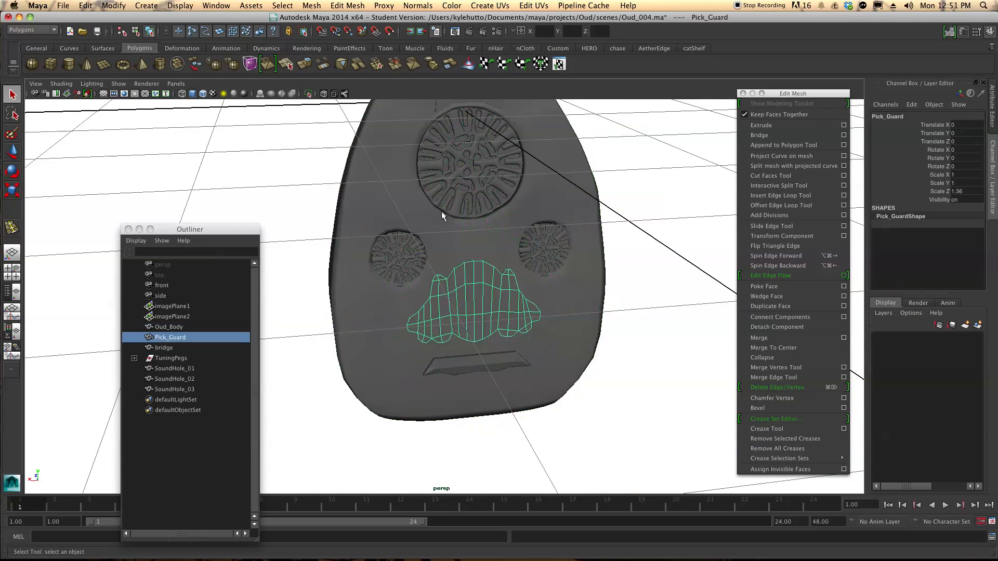
click(314, 5)
click(332, 63)
Apply Smooth to the bridge mesh below the pick guard and deselect it
click(491, 365)
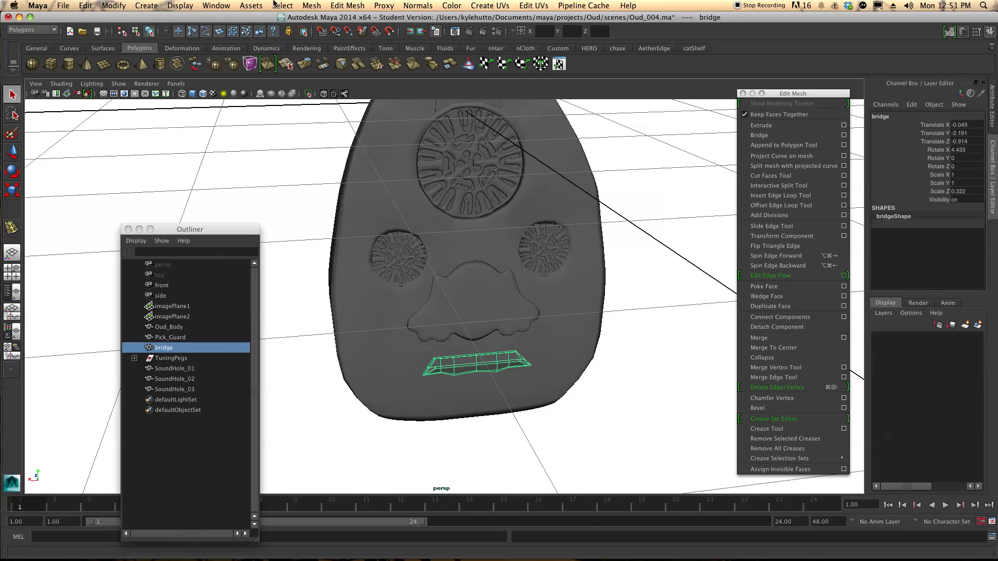
click(312, 5)
click(332, 63)
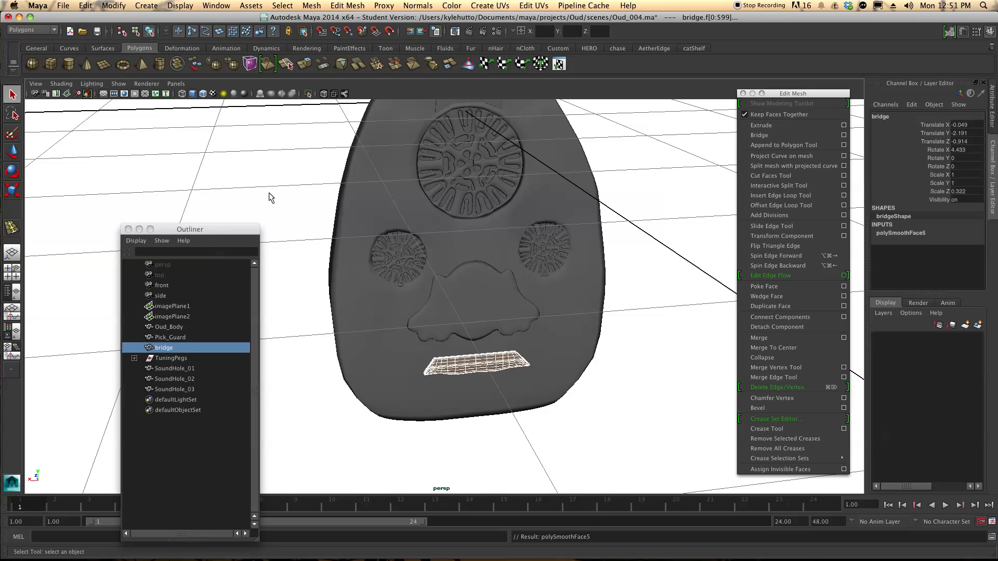
click(269, 198)
Examine the smoothed oud from several angles, including the body front, rosettes, neck and pegbox
alt+drag(494, 272, 501, 225)
click(469, 281)
click(451, 224)
alt+drag(463, 275, 567, 303)
alt+middle_drag(343, 255, 375, 294)
mouse_move(375, 295)
alt+mouse_down()
mouse_move(458, 312)
mouse_move(356, 315)
mouse_move(390, 345)
mouse_move(439, 486)
mouse_move(454, 341)
mouse_move(200, 294)
mouse_move(185, 301)
mouse_move(196, 291)
mouse_move(413, 313)
mouse_move(323, 299)
mouse_move(328, 307)
mouse_move(428, 298)
mouse_move(370, 312)
alt+mouse_up()
alt+middle_drag(370, 312, 437, 311)
alt+drag(438, 311, 491, 234)
alt+middle_drag(491, 234, 483, 322)
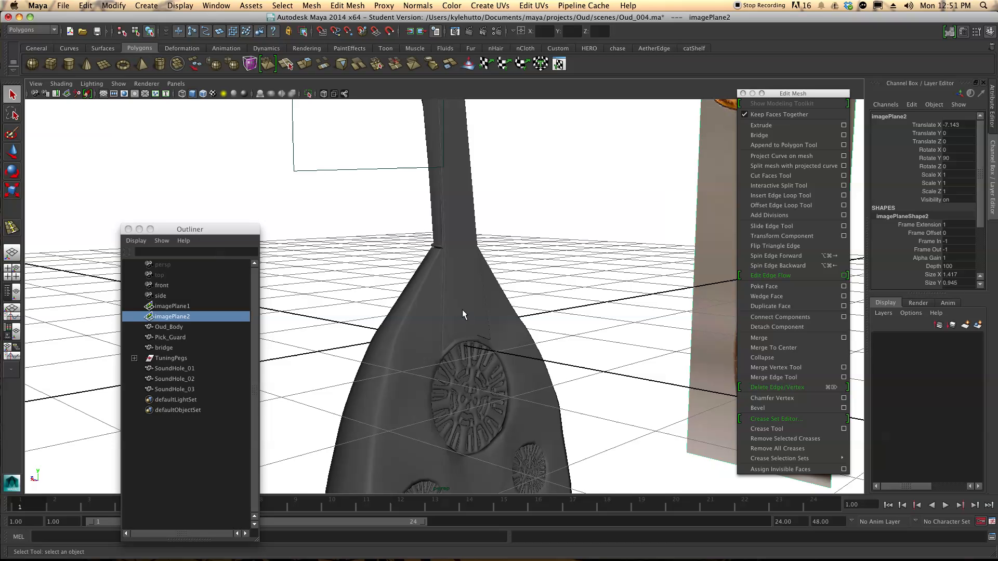
alt+drag(479, 264, 437, 352)
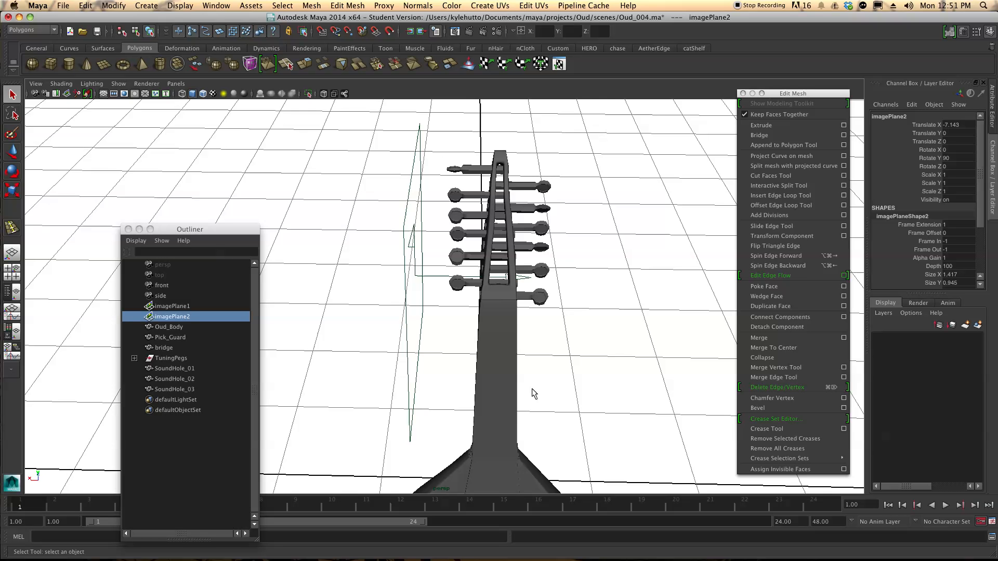
alt+middle_drag(534, 394, 517, 266)
mouse_move(501, 389)
alt+right_down()
mouse_move(512, 393)
mouse_move(496, 373)
alt+right_up()
alt+middle_drag(496, 372, 535, 278)
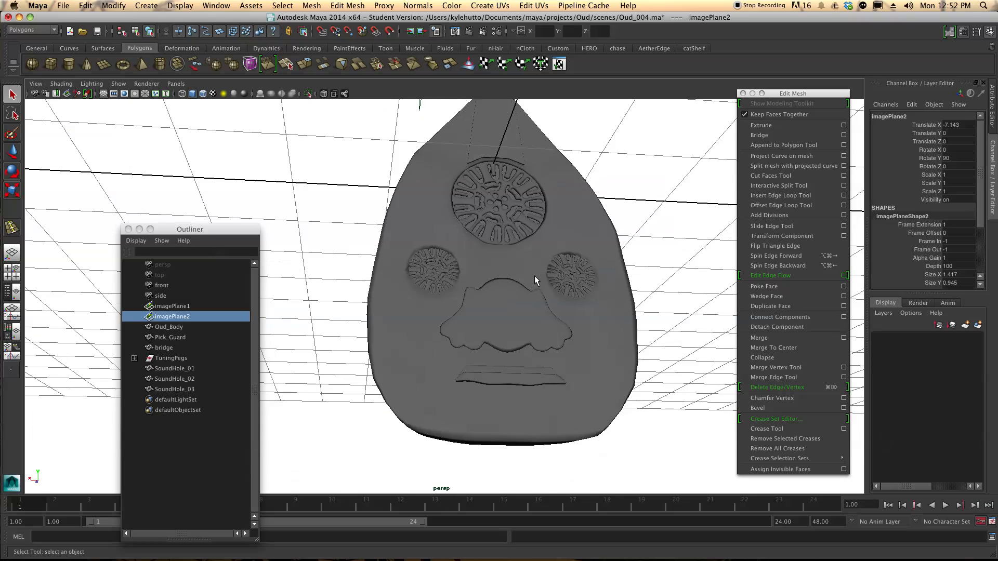
Create a long, thin vertical polygon cylinder in front of the oud as the base of a string
click(146, 5)
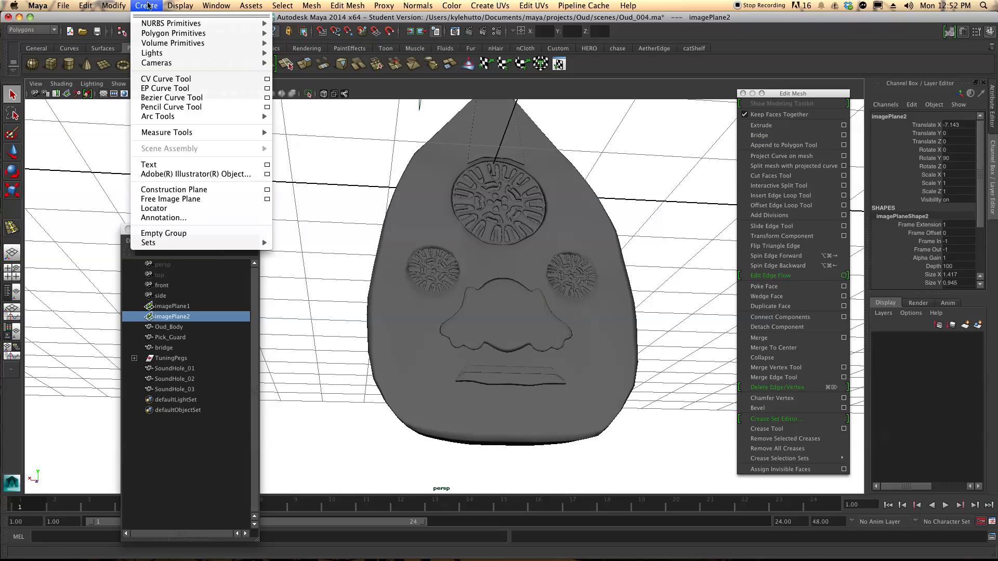
mouse_move(235, 35)
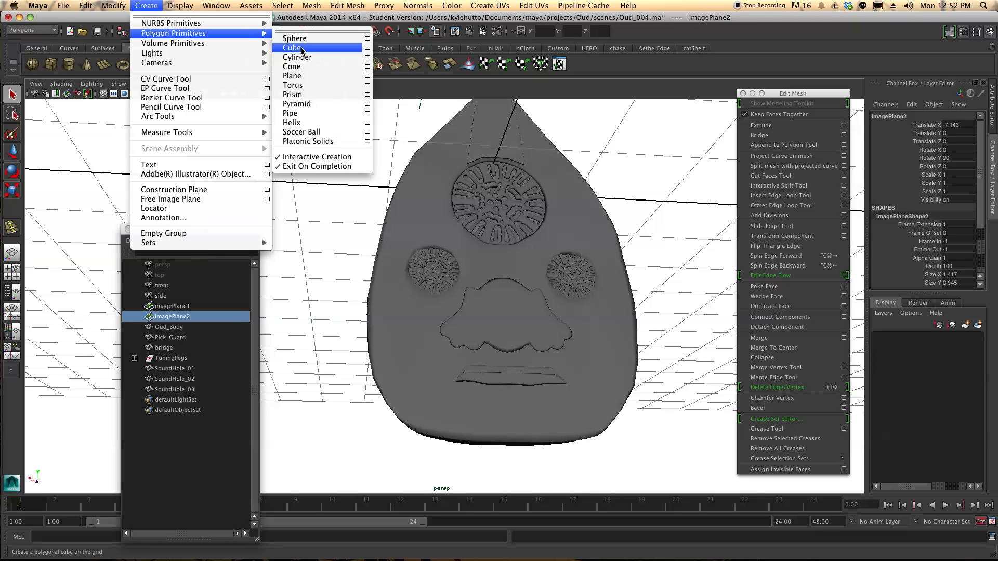
click(367, 57)
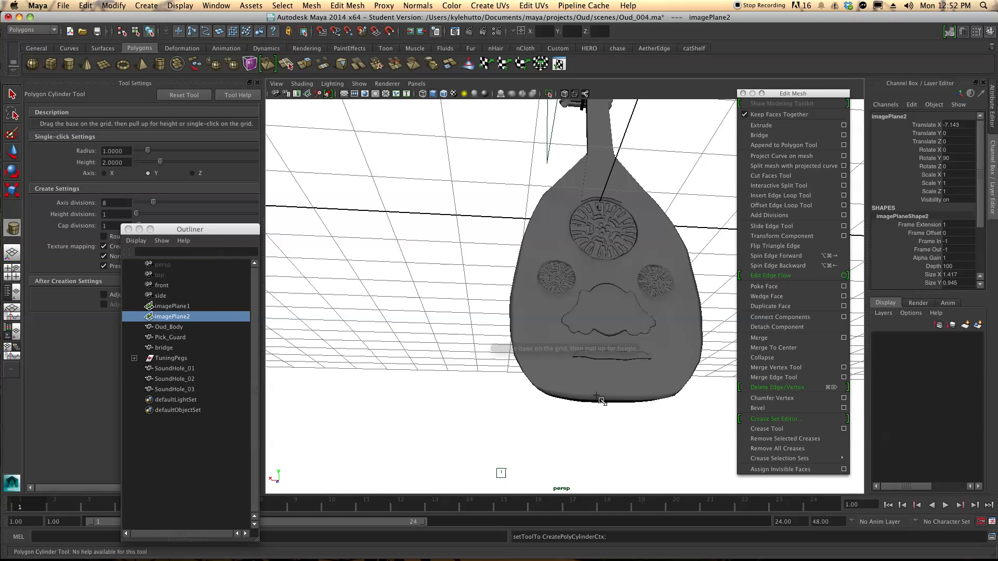
key(space)
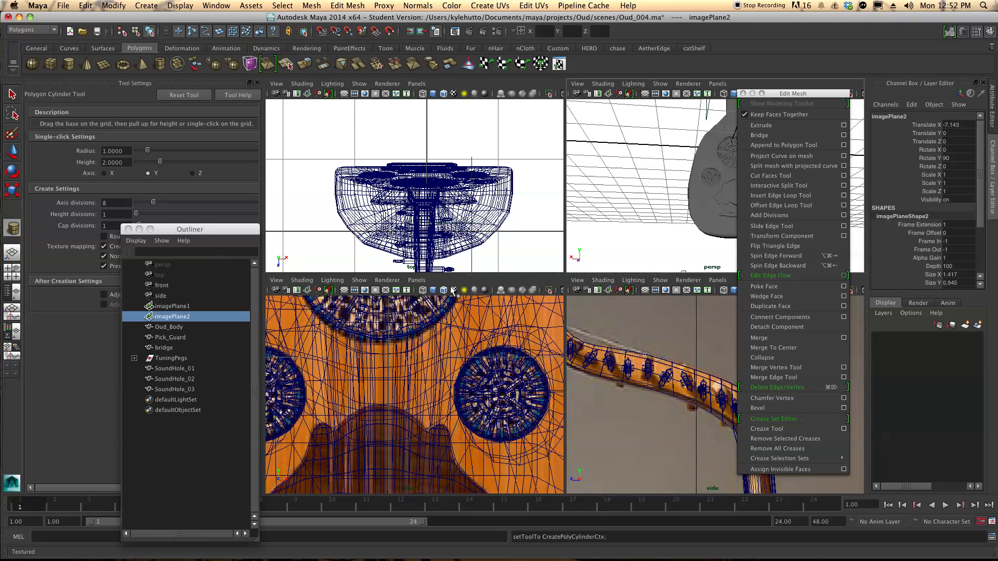
click(424, 153)
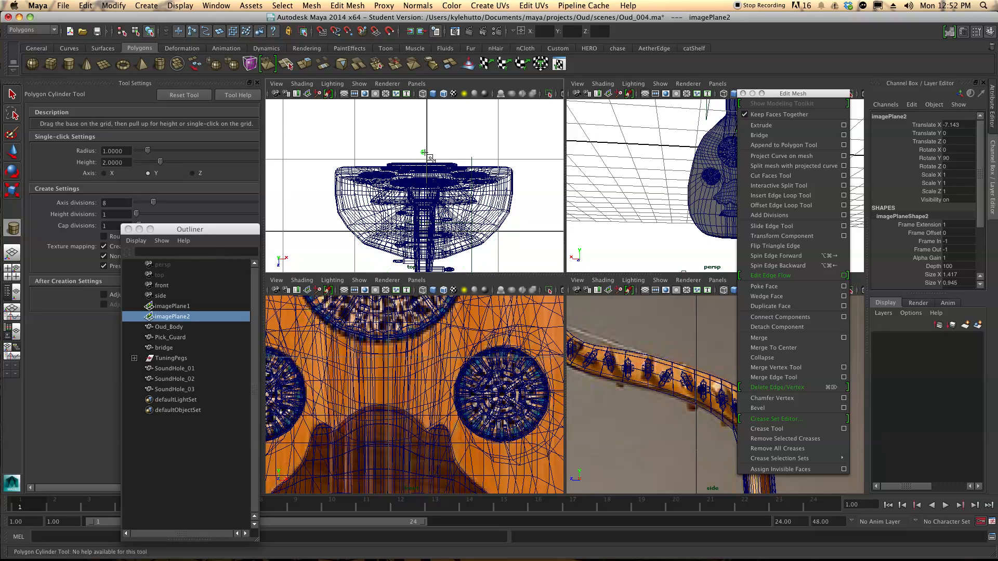
drag(430, 157, 453, 160)
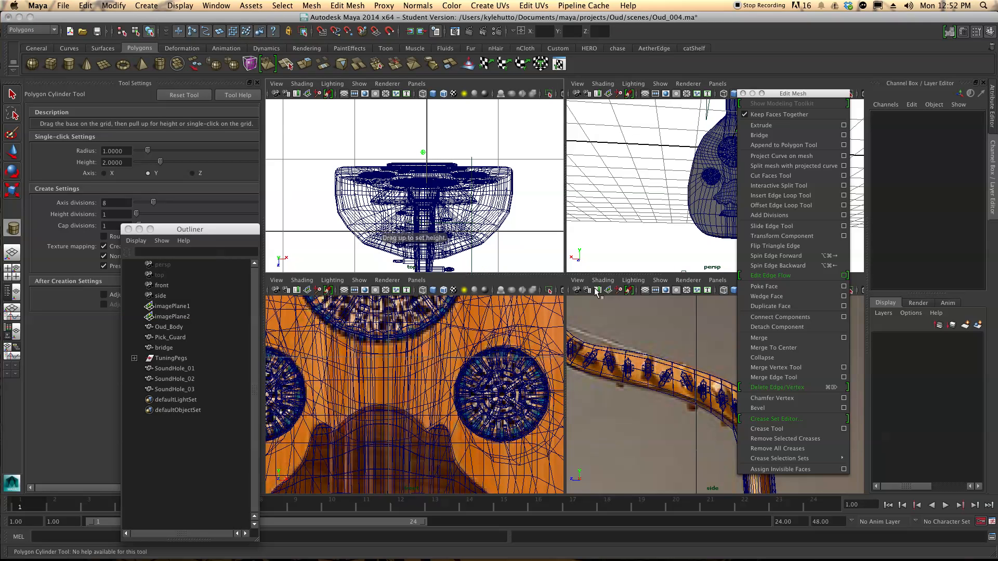
scroll(676, 405, down, 10)
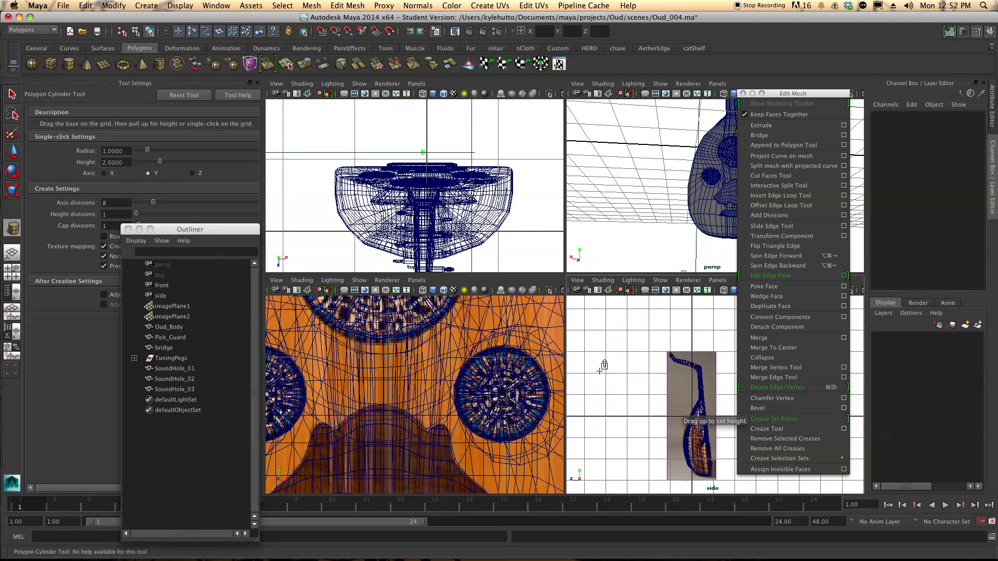
drag(683, 442, 687, 370)
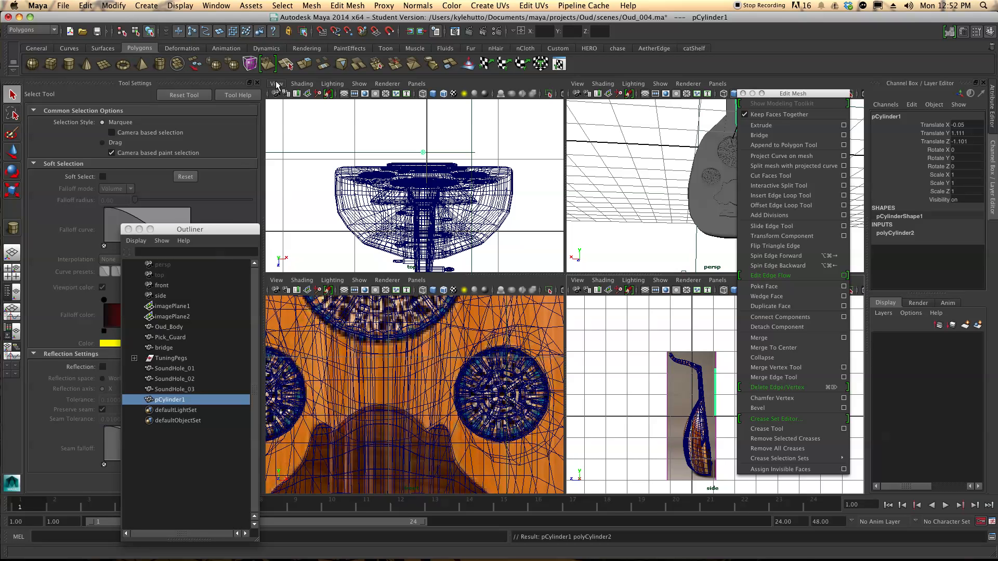
click(258, 83)
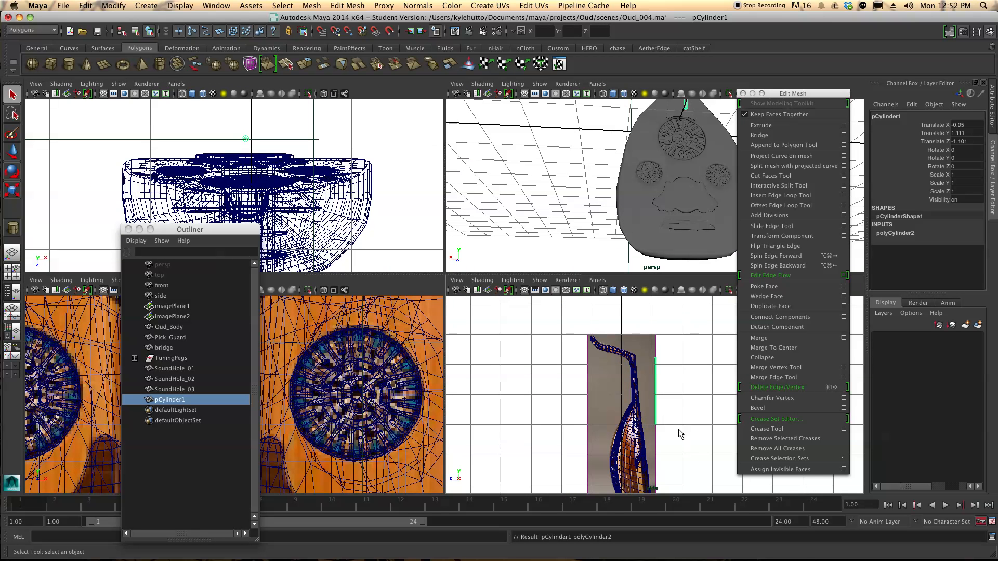
Thin the cylinder to an X and Z scale of about 0.243 and set its Y scale to about 1.543
alt+drag(676, 171, 633, 242)
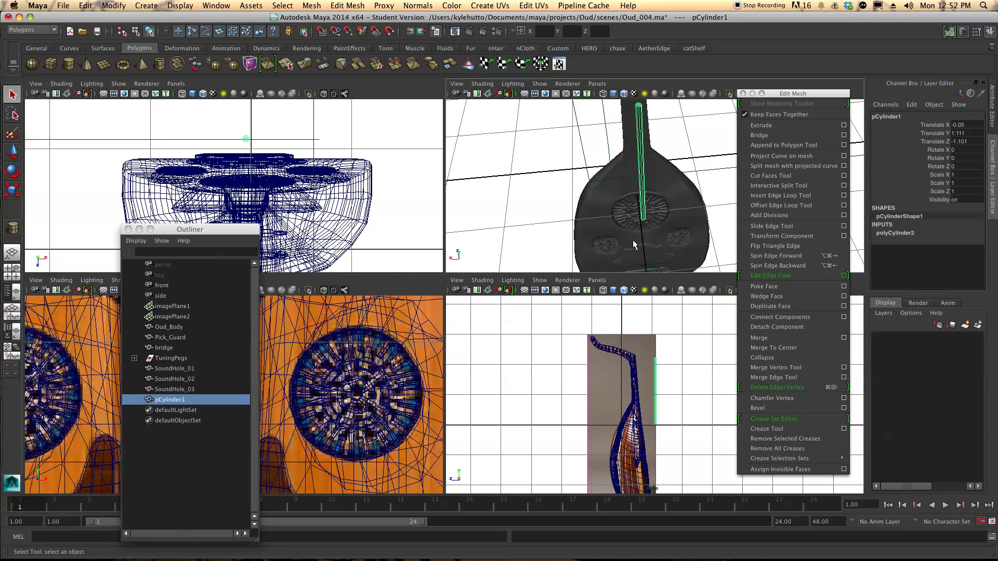
key(r)
alt+drag(629, 186, 721, 177)
alt+middle_drag(696, 178, 674, 268)
drag(666, 169, 663, 123)
alt+middle_drag(674, 249, 646, 222)
alt+drag(646, 222, 665, 211)
alt+middle_drag(666, 212, 647, 266)
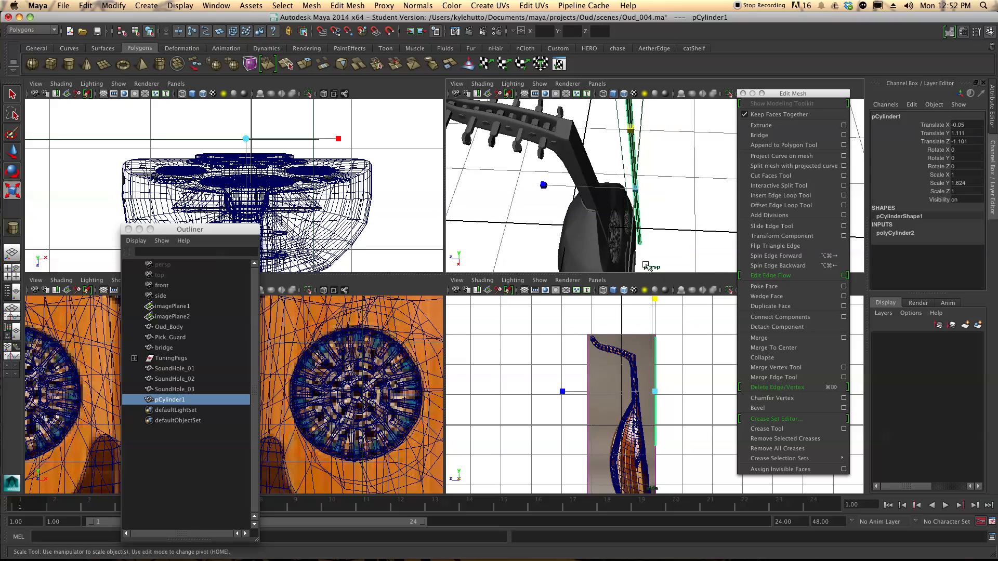
drag(631, 130, 586, 151)
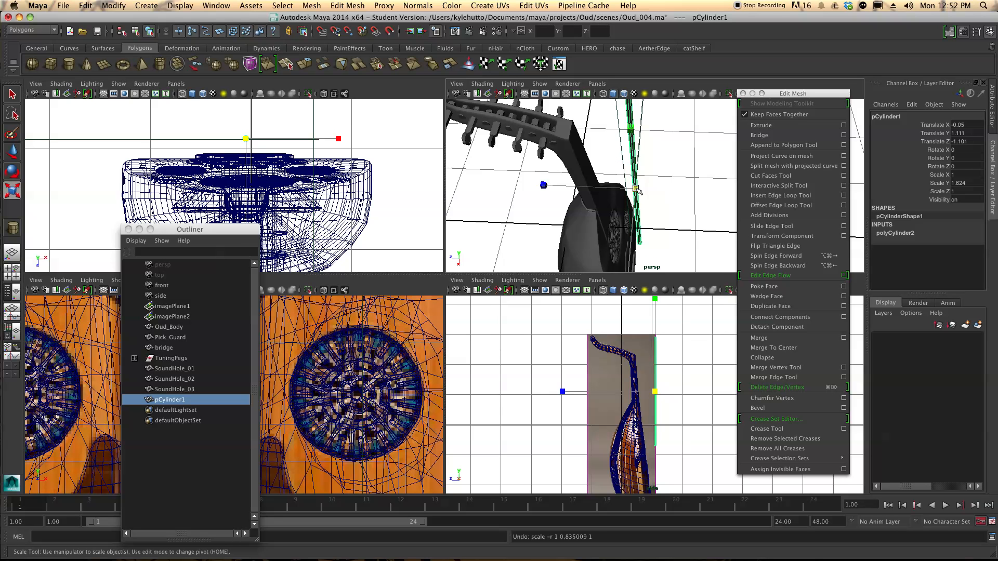
drag(634, 191, 592, 204)
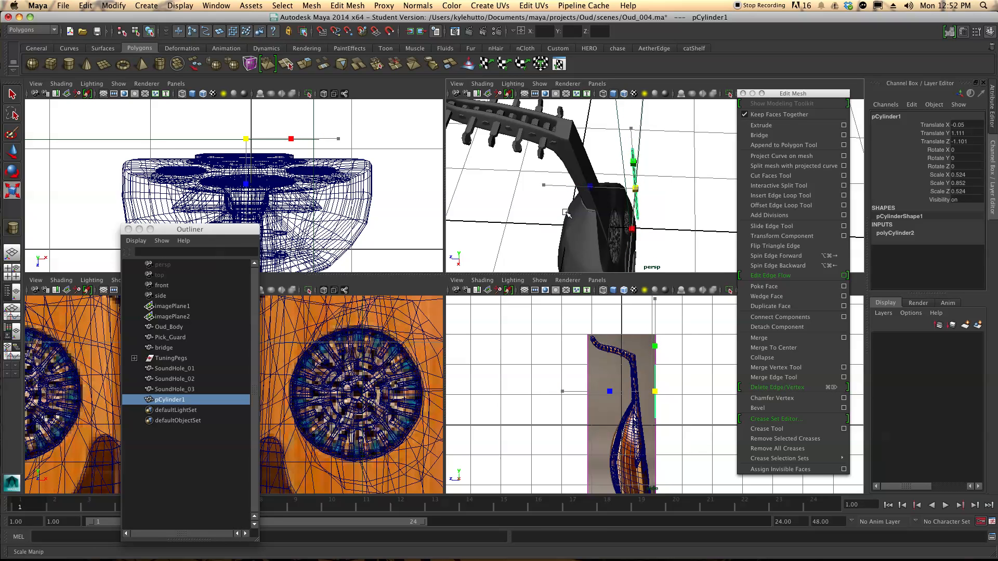
alt+drag(687, 198, 649, 157)
drag(629, 115, 629, 90)
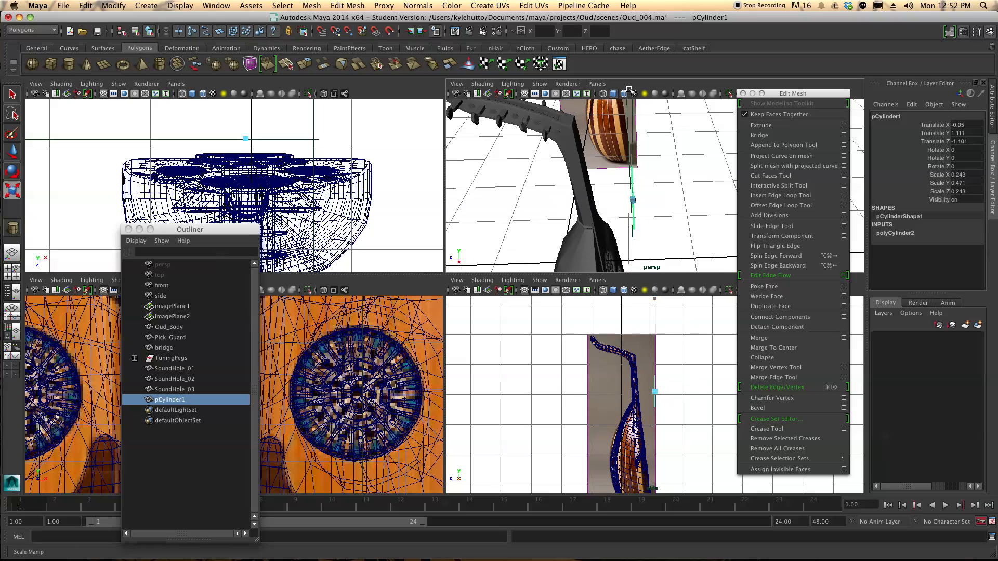
drag(630, 5, 631, 3)
Move the cylinder down and closer to the oud's front, to about Y -0.456 and Z -0.932
alt+drag(657, 209, 667, 47)
alt+middle_drag(657, 256, 656, 167)
key(w)
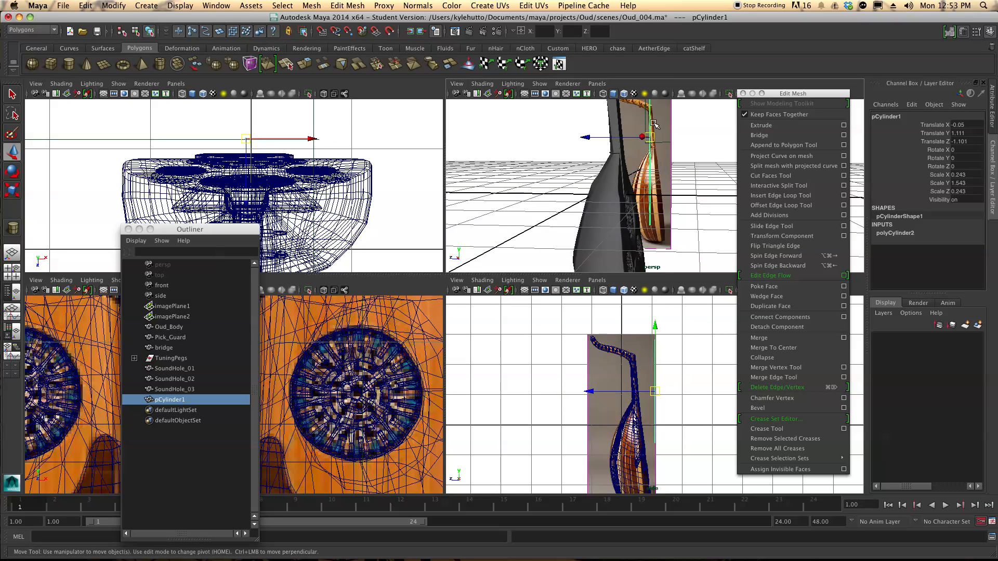
drag(649, 112, 651, 157)
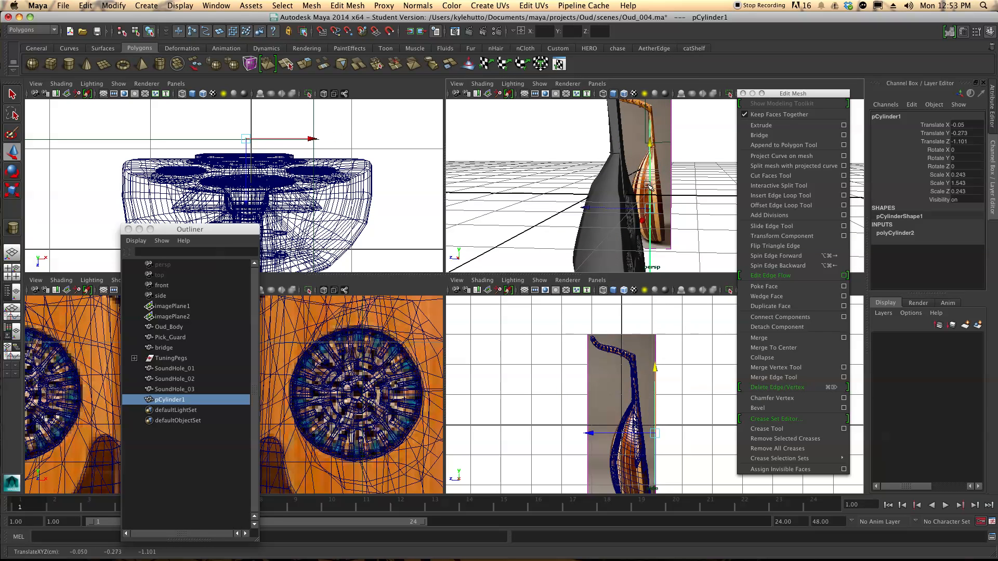
scroll(688, 392, up, 3)
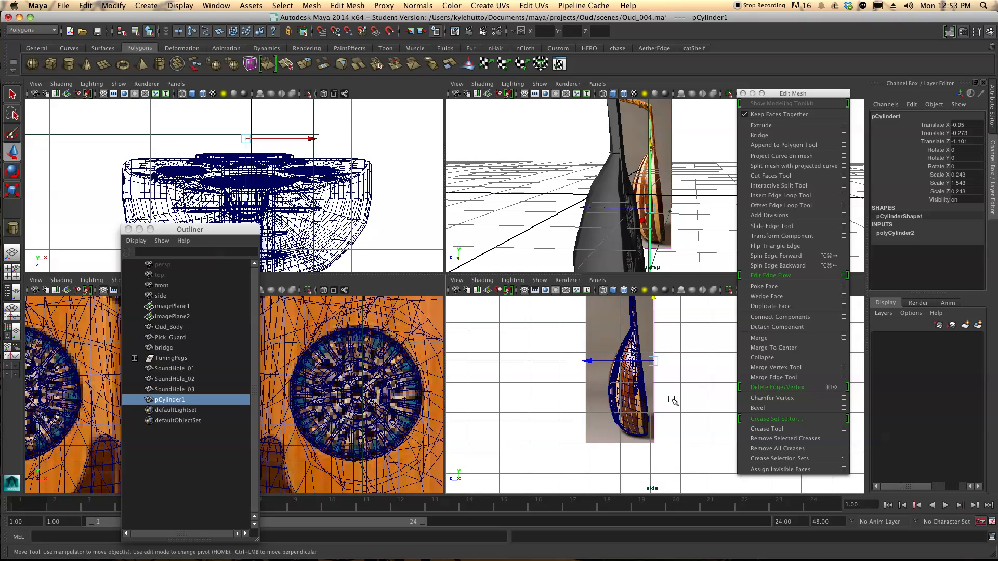
scroll(673, 401, up, 4)
alt+middle_drag(669, 325, 673, 341)
drag(654, 307, 653, 308)
drag(624, 337, 612, 339)
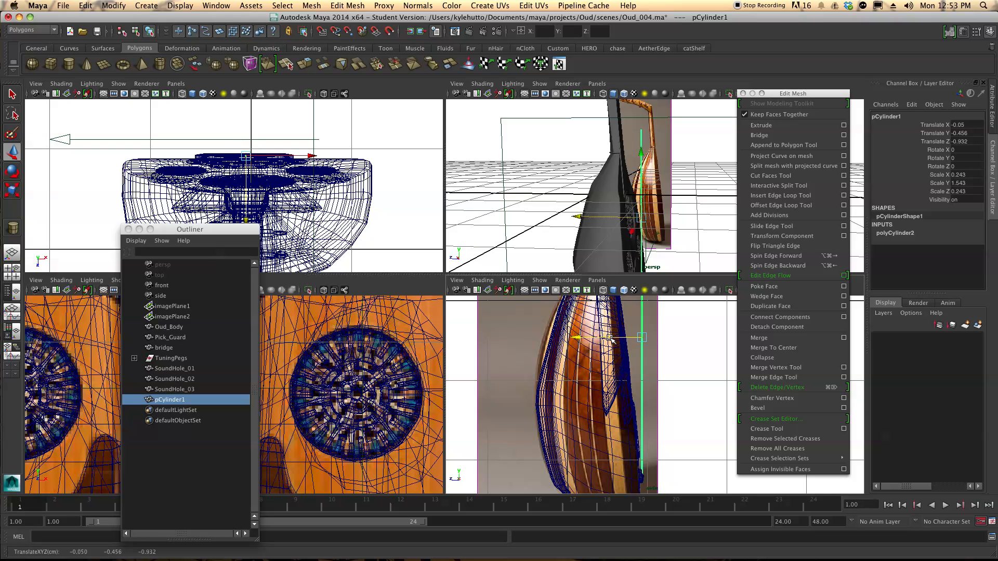
Shift the cylinder sideways to about X 0.264 over one end of the bridge and adjust its depth to about Z -0.941
alt+drag(675, 244, 611, 230)
key(space)
alt+right_drag(588, 191, 340, 212)
alt+drag(341, 212, 291, 255)
drag(464, 226, 496, 214)
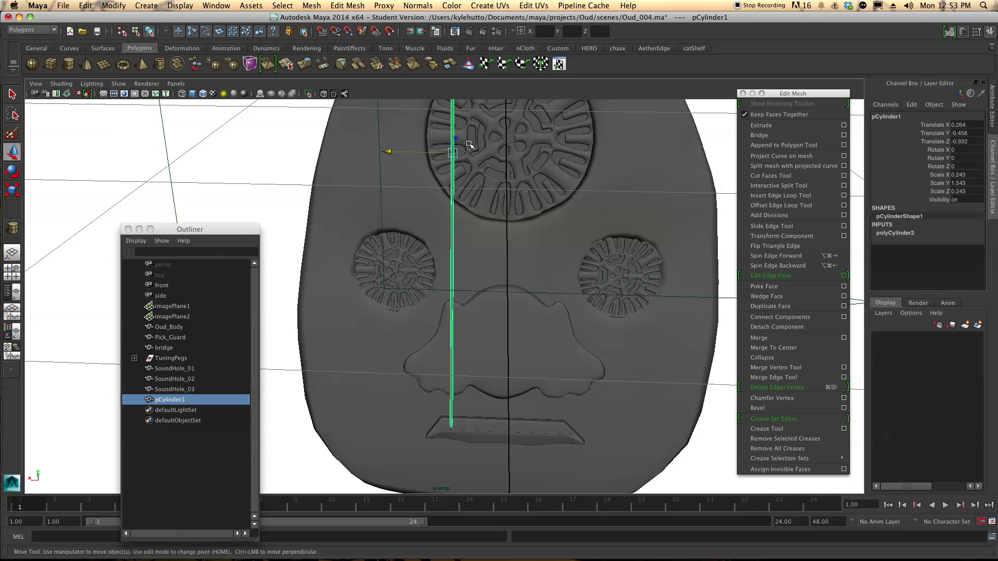
alt+middle_drag(469, 144, 474, 207)
drag(459, 163, 552, 279)
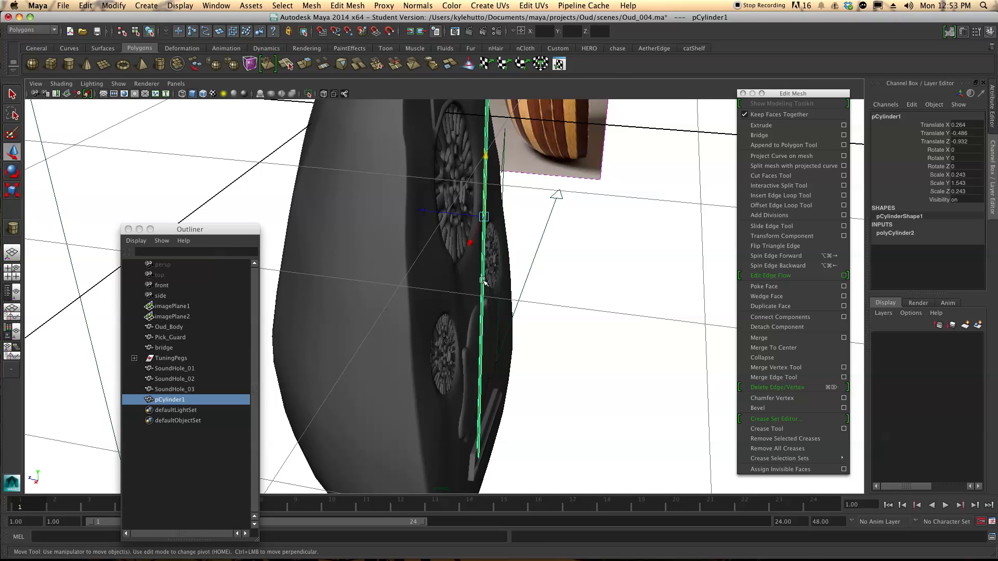
drag(449, 212, 450, 216)
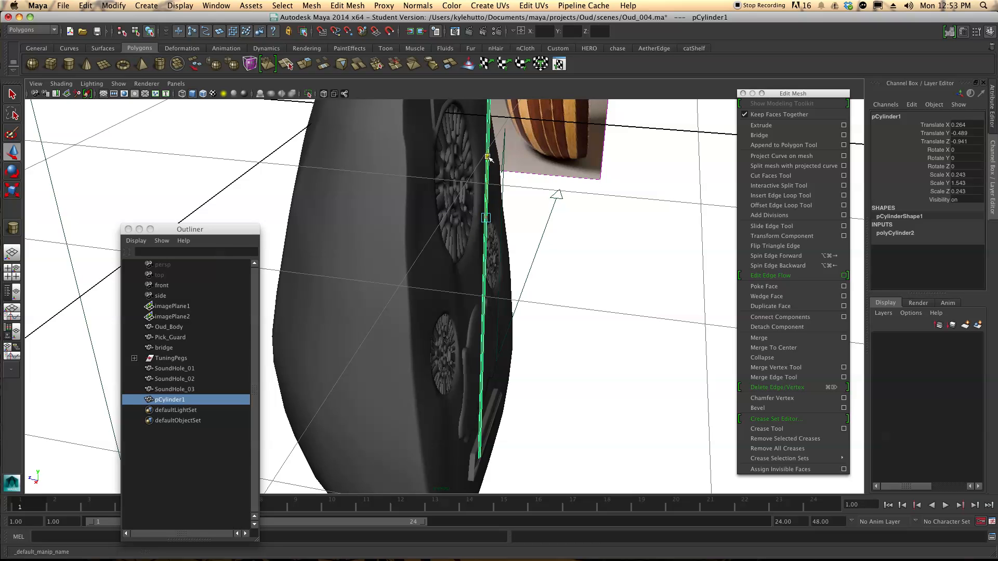
Lower the cylinder to about Y -0.569 so that its lower end meets the bridge
alt+drag(539, 237, 548, 254)
alt+drag(467, 163, 486, 171)
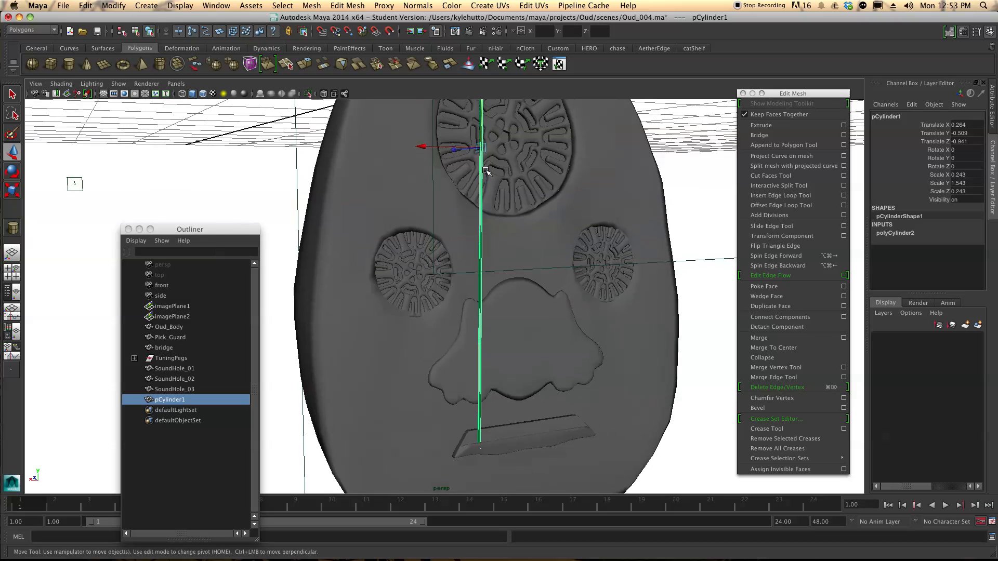
alt+drag(490, 114, 493, 135)
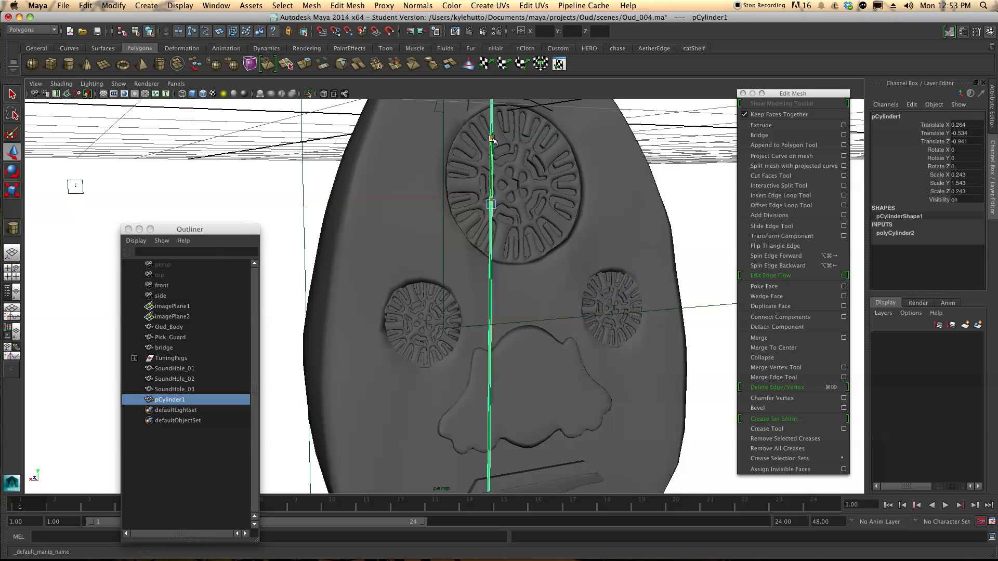
alt+drag(558, 242, 553, 167)
alt+drag(552, 316, 442, 332)
alt+drag(473, 126, 450, 122)
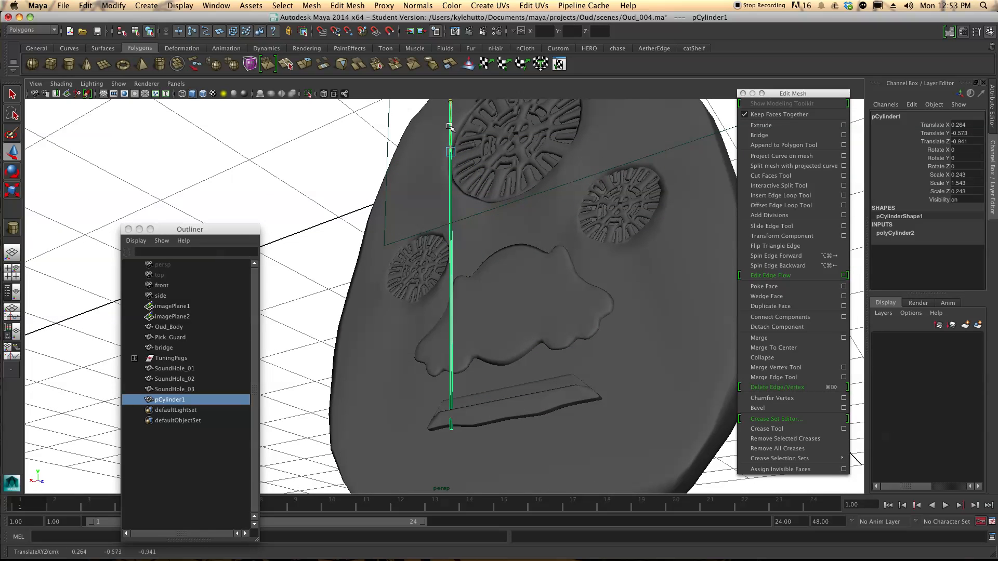
alt+drag(450, 127, 511, 231)
Move the vertices at the cylinder's upper end up along the neck toward the pegbox and return to object mode
alt+middle_drag(511, 231, 498, 382)
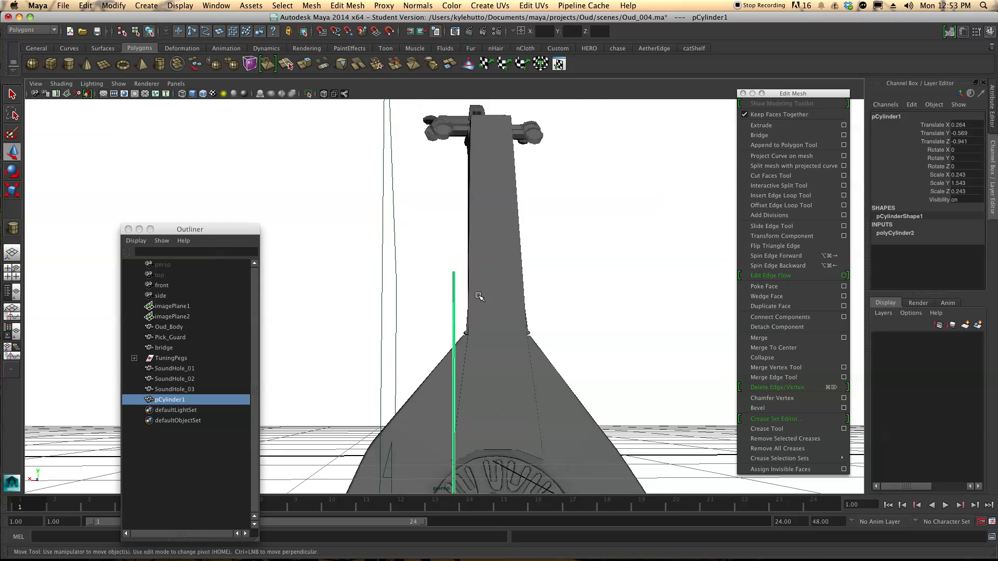
alt+drag(464, 229, 456, 260)
right_drag(451, 257, 443, 255)
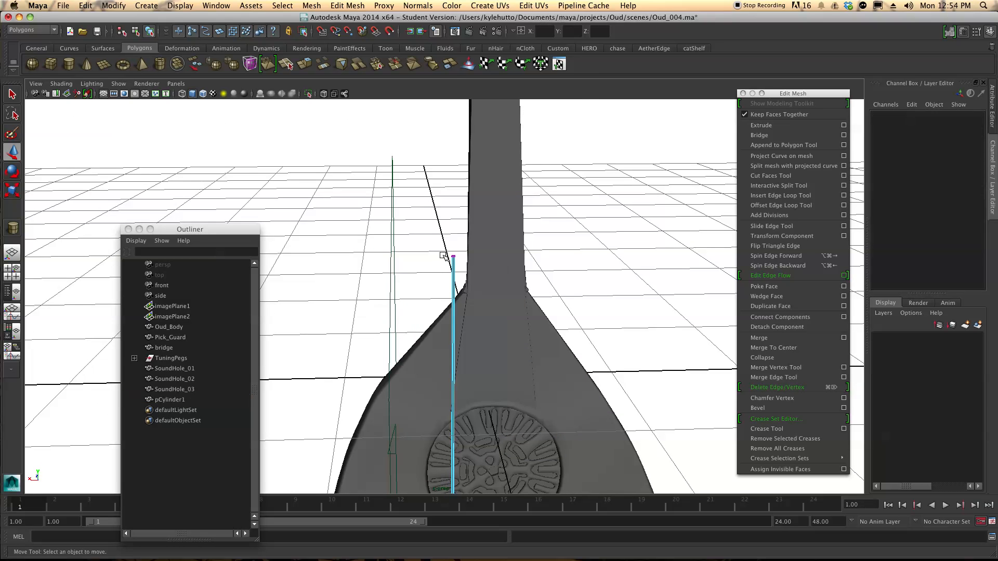
drag(460, 260, 460, 261)
drag(454, 194, 455, 85)
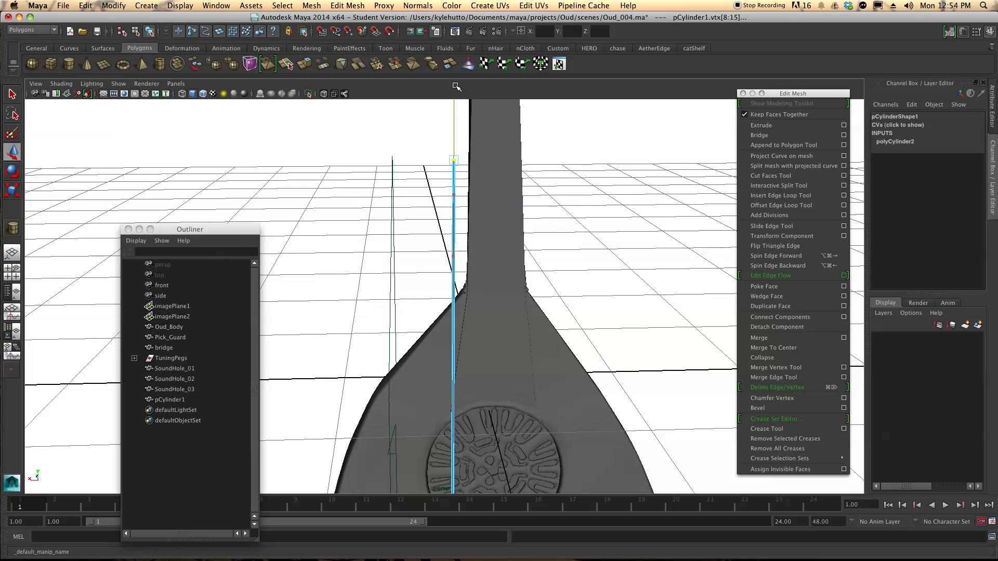
alt+middle_drag(478, 200, 475, 249)
alt+drag(474, 247, 461, 147)
mouse_move(495, 194)
alt+mouse_down()
mouse_move(503, 220)
mouse_move(500, 207)
alt+mouse_up()
drag(462, 152, 440, 216)
right_drag(439, 216, 458, 206)
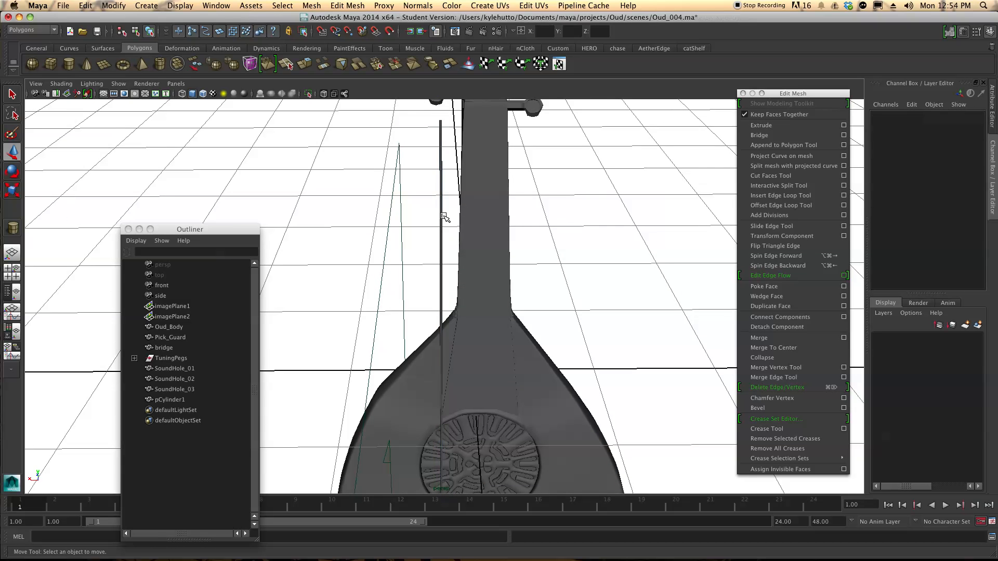
Rename the string cylinder as String_01
click(441, 218)
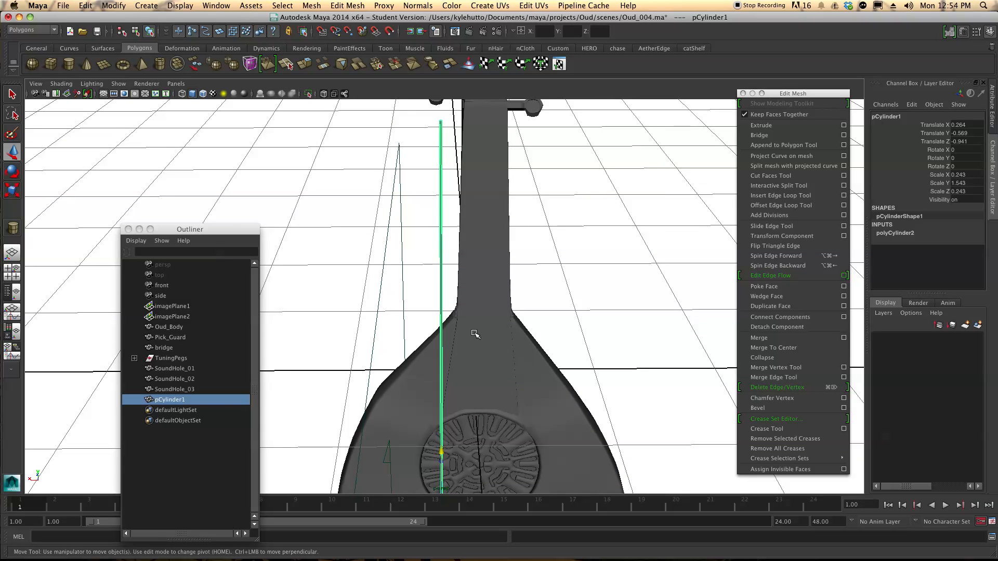
double_click(204, 399)
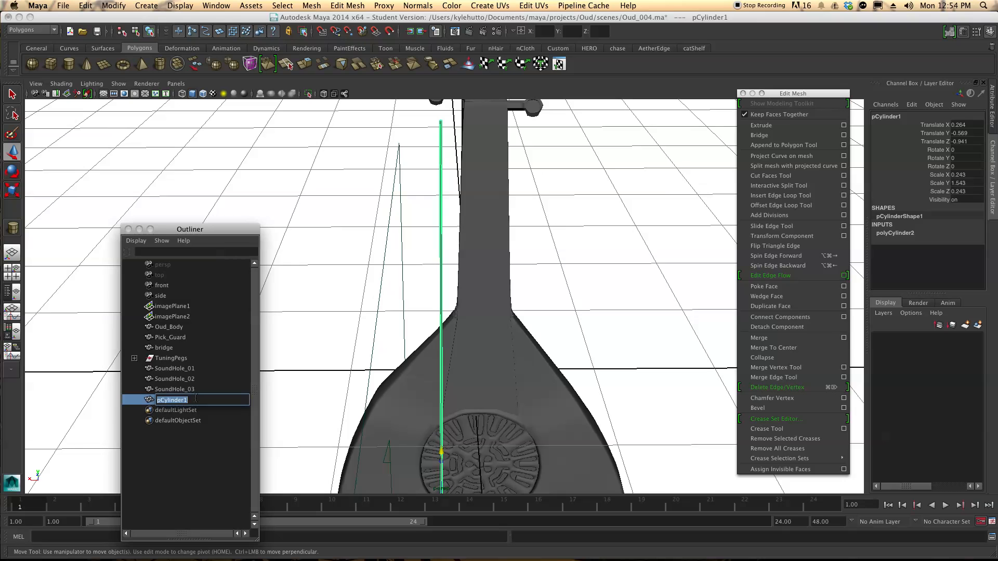
text(String_01)
key(Return)
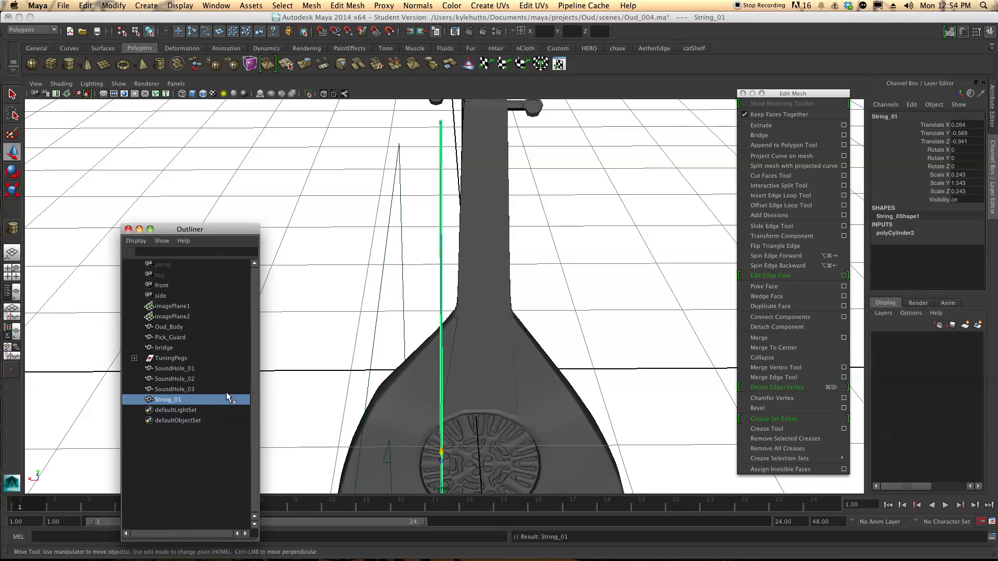
Duplicate String_01 and move the copy sideways to about X 0.209
key(super+d)
alt+middle_drag(333, 406, 366, 235)
middle_drag(358, 277, 366, 276)
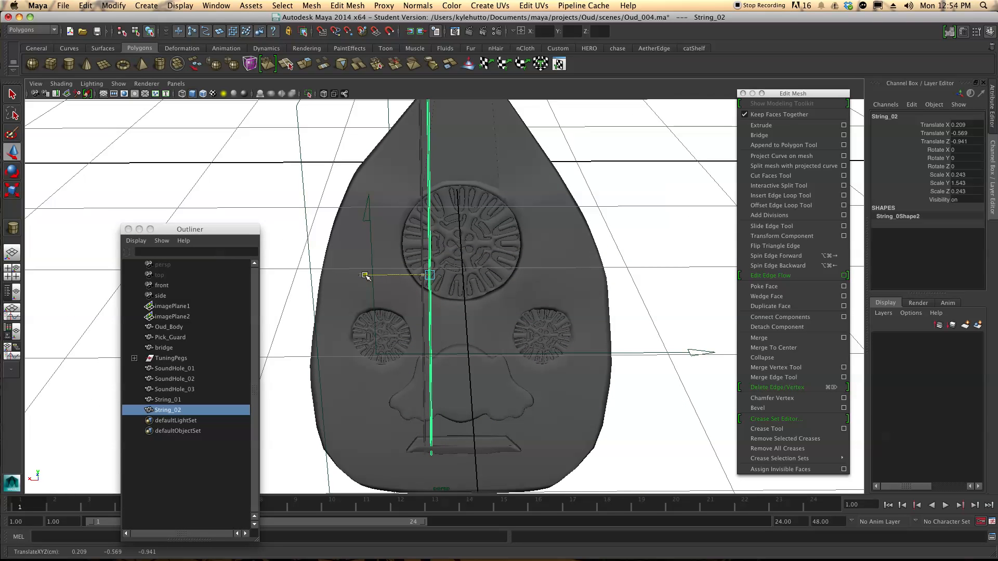
Make seven more copies of the string, shifting them one after another across the bridge
key(super+d)
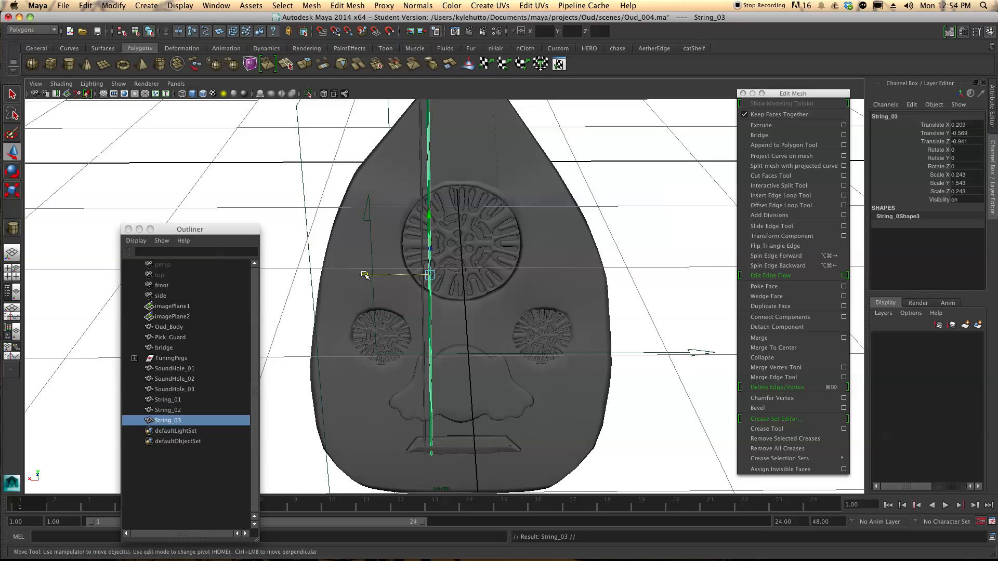
middle_drag(368, 276, 410, 275)
key(super+d)
key(super+d)
key(super+d)
key(super+d)
key(super+d)
key(super+d)
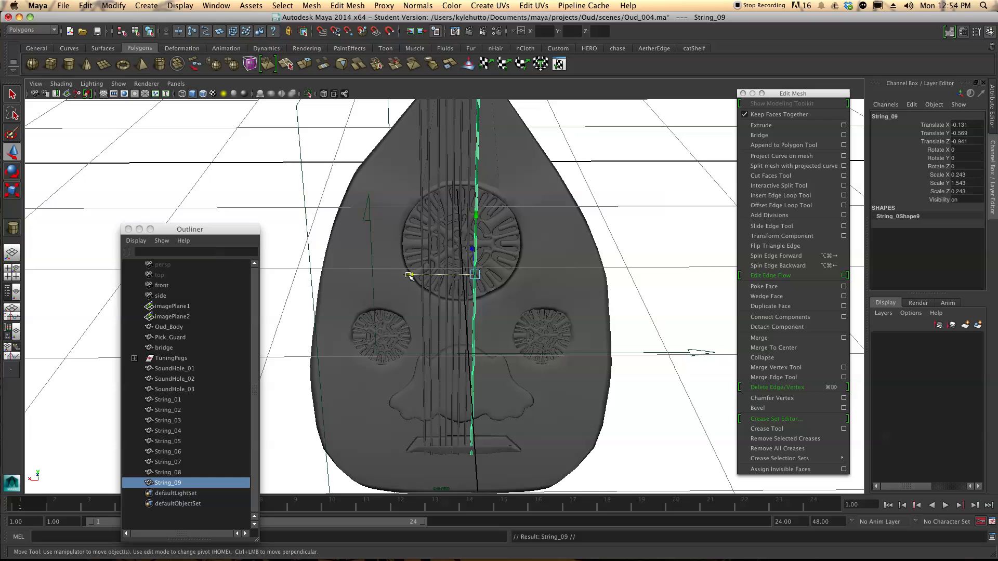
Continue the row toward the far end of the bridge with three more copies, making twelve strings in all
middle_drag(408, 274, 438, 277)
key(super+d)
key(super+d)
key(super+d)
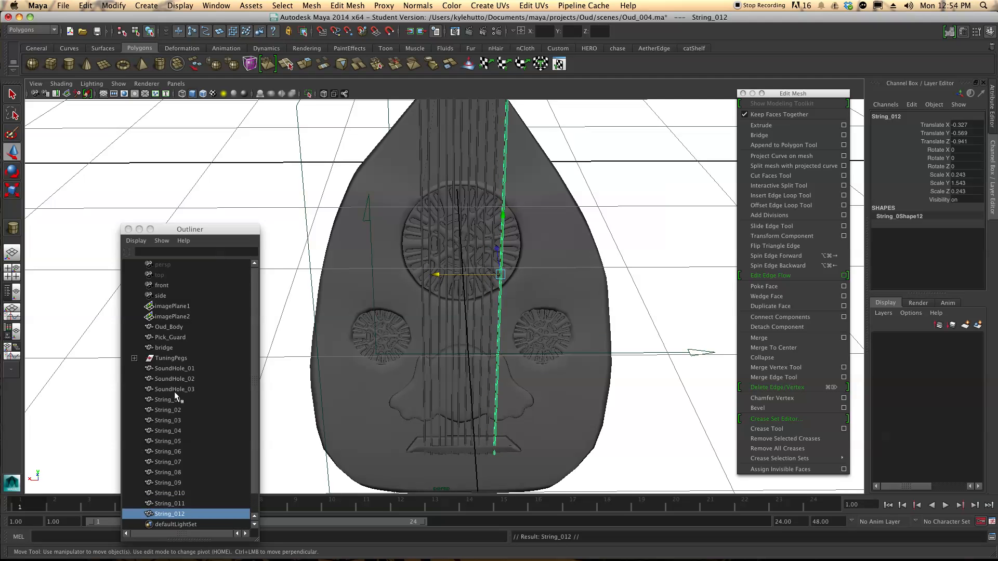
Select String_01 through String_012 and shift the whole set slightly sideways, bringing String_012 to about X -0.358
click(174, 398)
shift+click(176, 513)
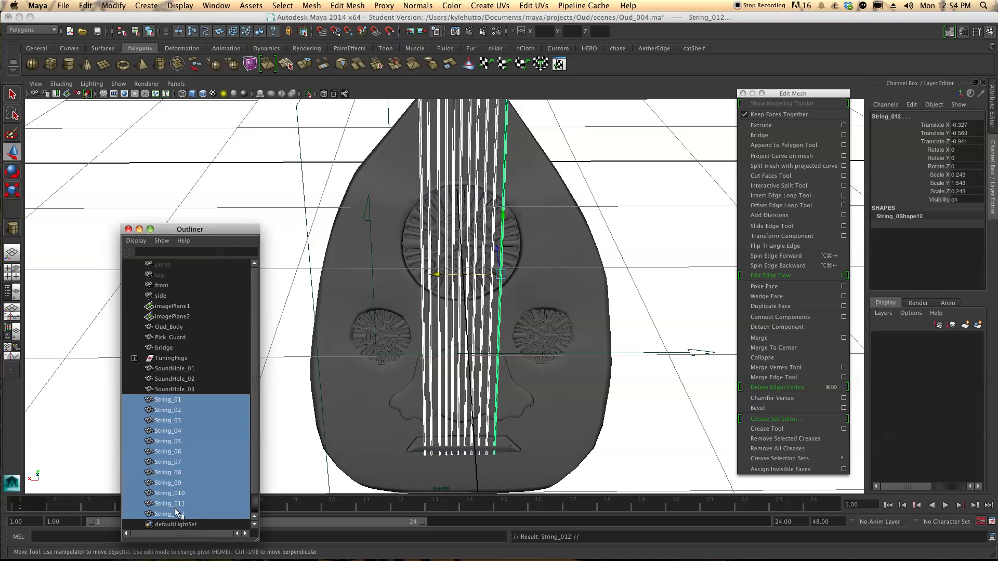
drag(439, 275, 443, 275)
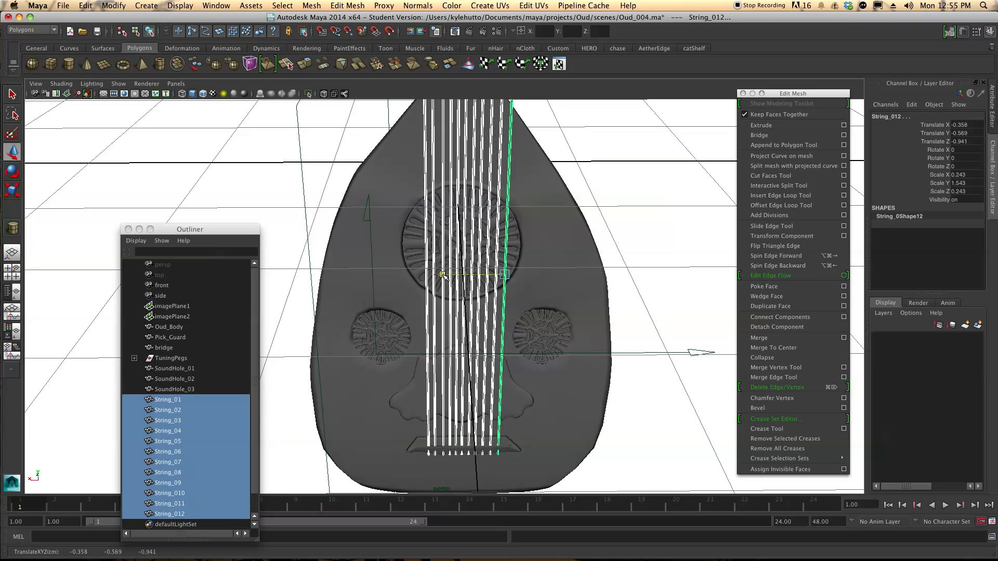
Try to pick the upper-end vertices of the first four strings, one string after another
alt+drag(476, 202, 458, 121)
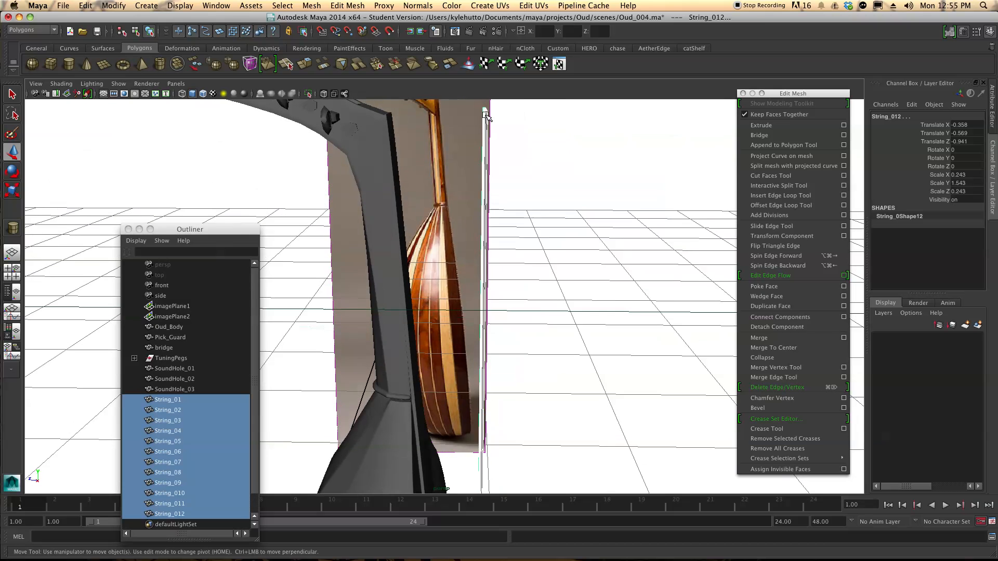
right_click(486, 115)
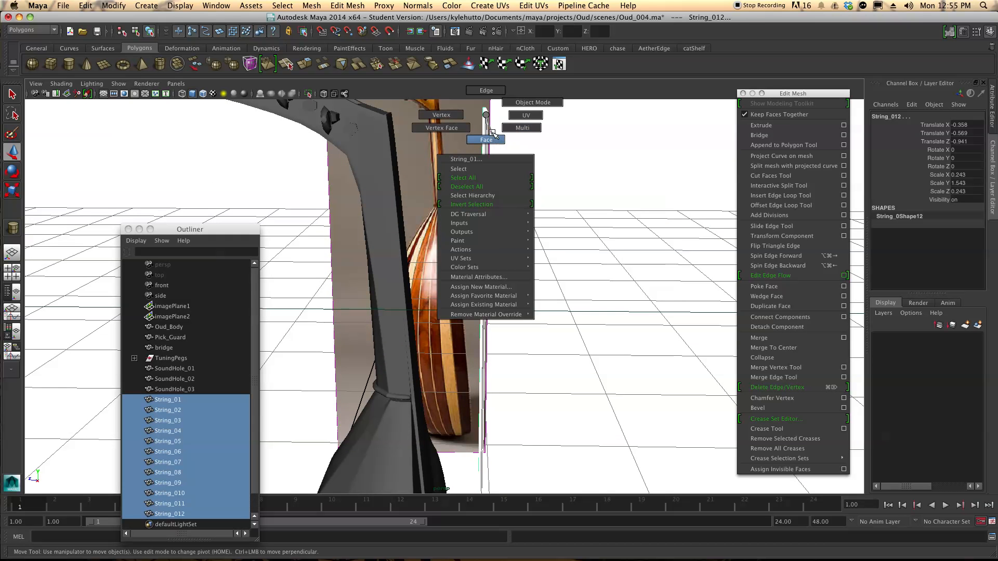
right_drag(448, 111, 445, 113)
alt+middle_drag(501, 144, 498, 199)
alt+drag(497, 199, 398, 202)
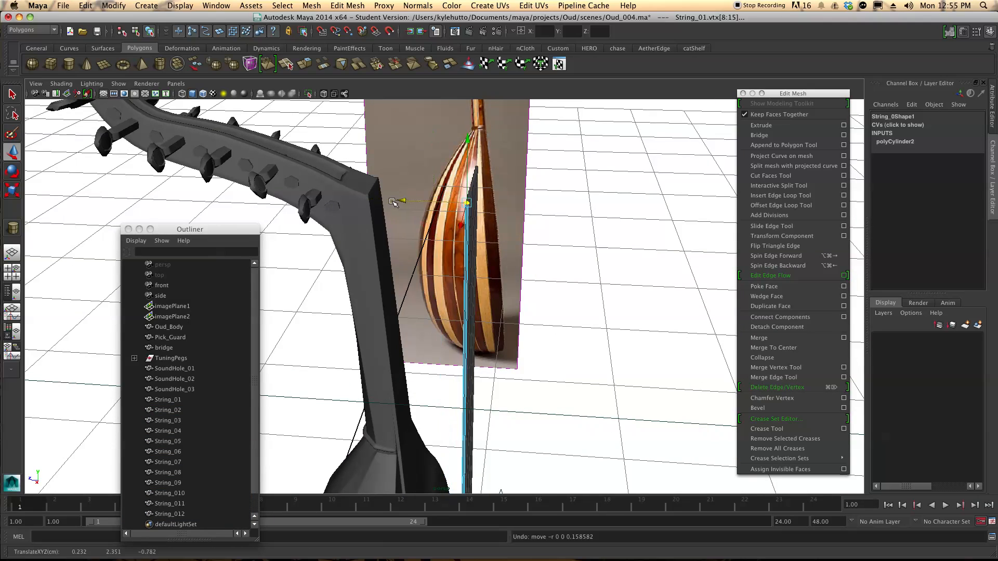
alt+drag(466, 199, 459, 217)
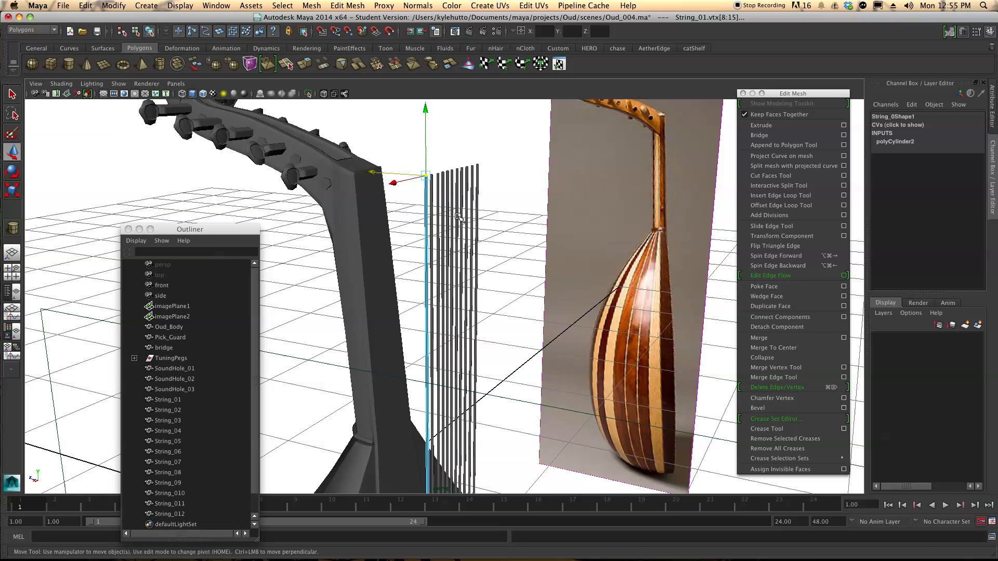
right_drag(443, 212, 446, 229)
mouse_move(445, 179)
alt+mouse_down()
mouse_move(440, 223)
mouse_move(427, 170)
mouse_move(445, 192)
alt+mouse_up()
right_drag(404, 197, 389, 193)
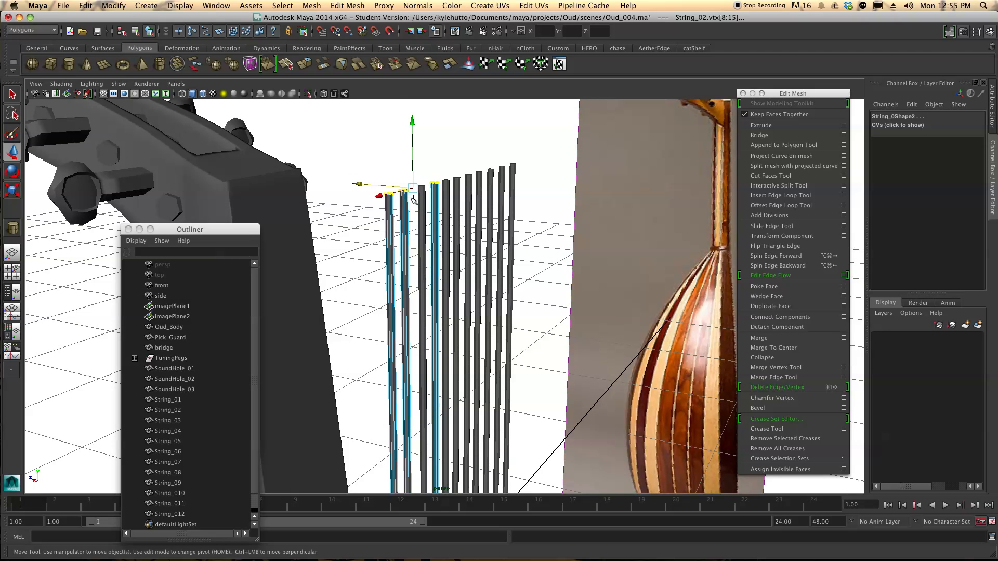
key(q)
right_drag(407, 192, 407, 192)
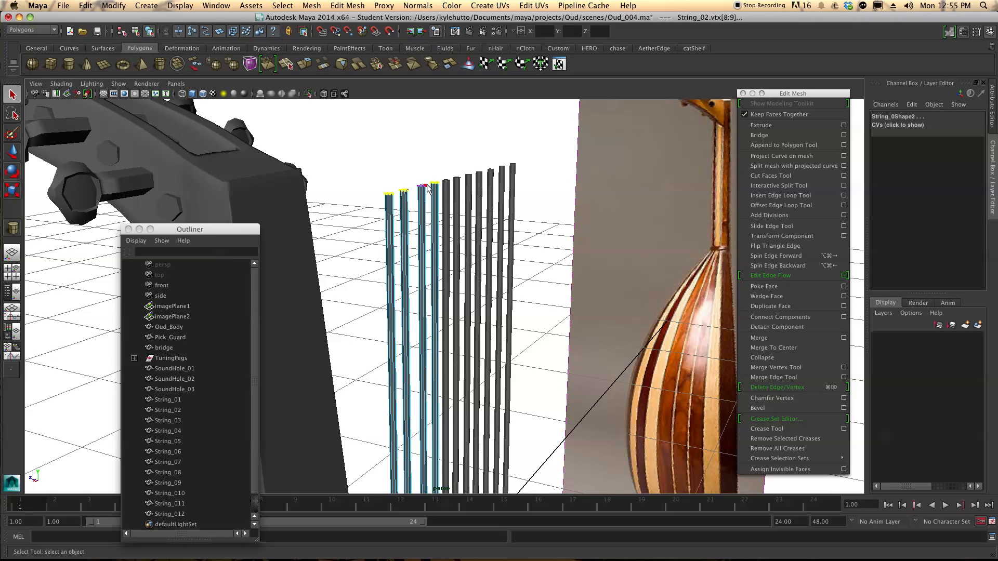
shift+drag(423, 192, 386, 246)
shift+click(371, 230)
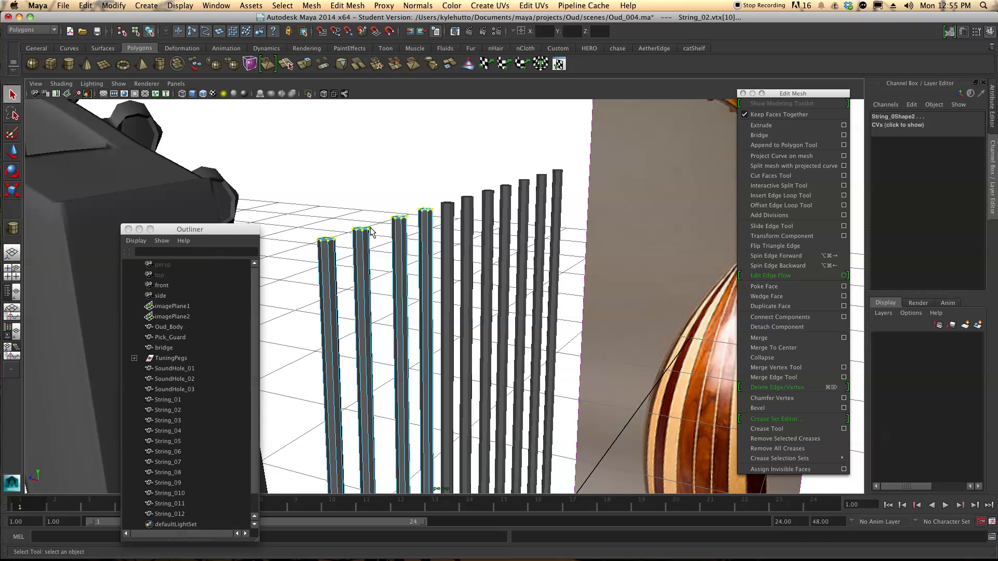
Try to add the upper-end vertices of the remaining strings and pull them toward the neck
right_drag(446, 223, 411, 217)
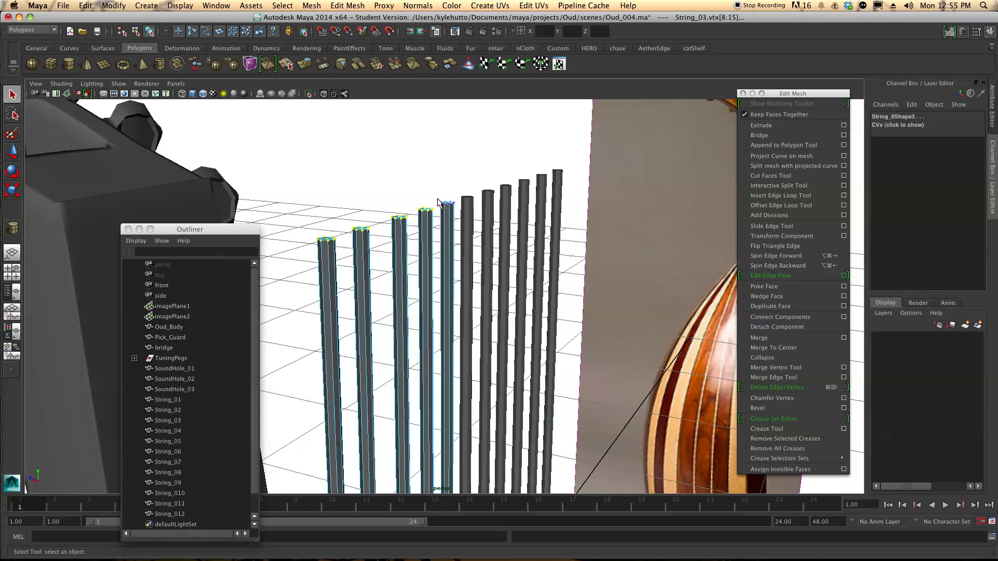
drag(460, 212, 458, 212)
right_drag(467, 209, 452, 200)
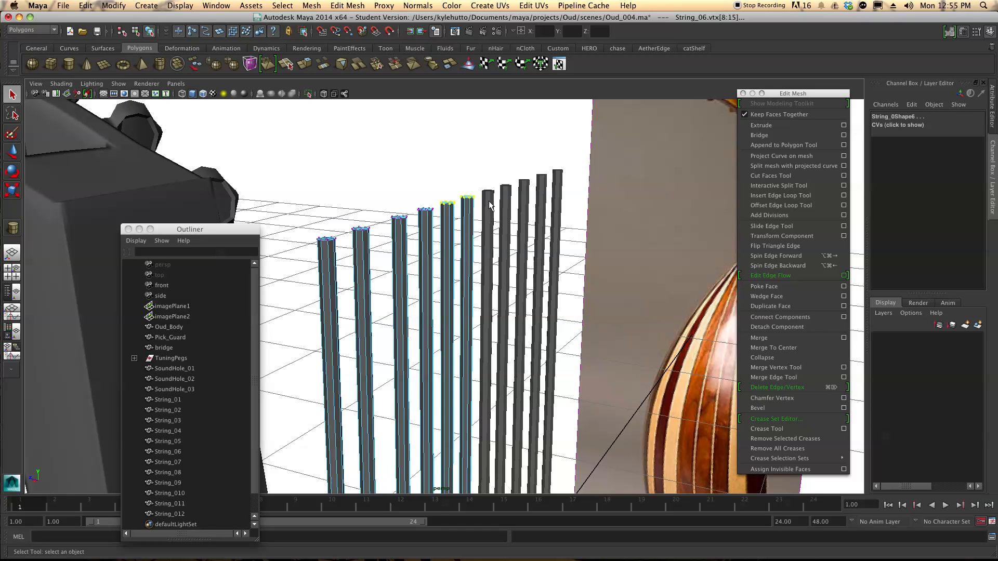
right_drag(490, 205, 470, 203)
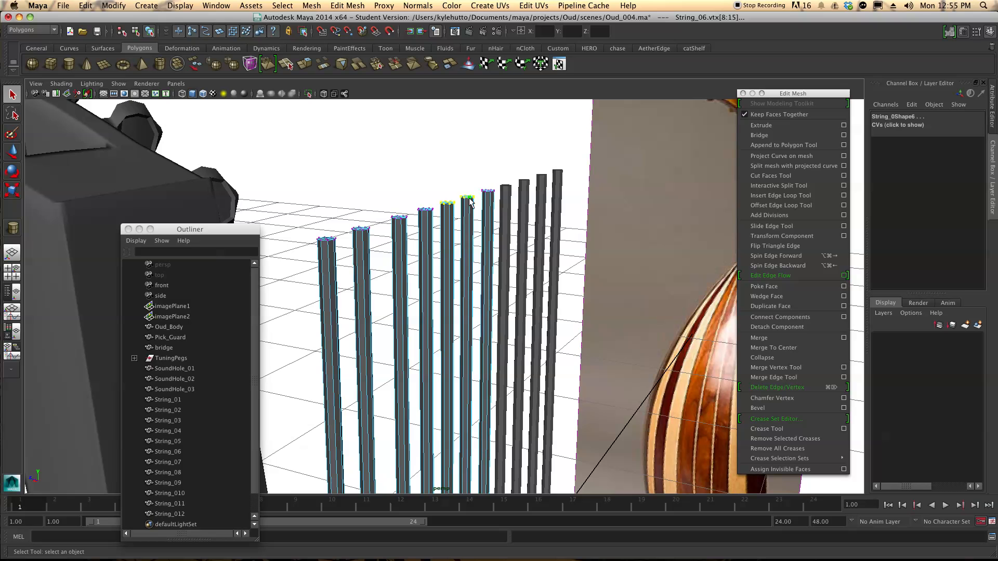
drag(485, 189, 491, 198)
shift+drag(435, 221, 435, 220)
shift+drag(349, 222, 338, 250)
right_drag(504, 206, 513, 185)
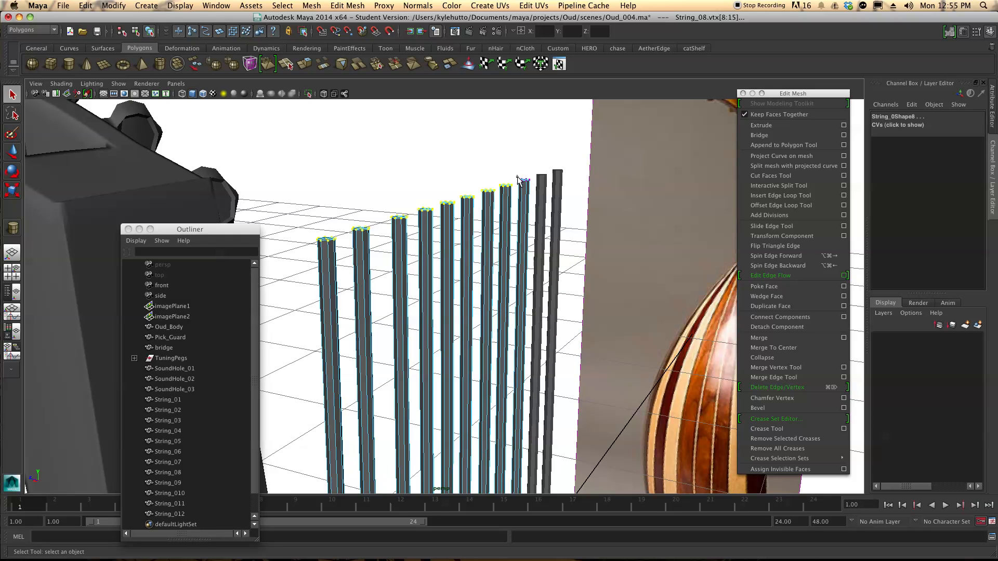
mouse_move(542, 188)
right_down()
mouse_move(539, 173)
mouse_move(562, 181)
mouse_move(538, 183)
right_up()
drag(569, 174, 505, 235)
key(w)
scroll(536, 235, up, 2)
drag(413, 246, 397, 241)
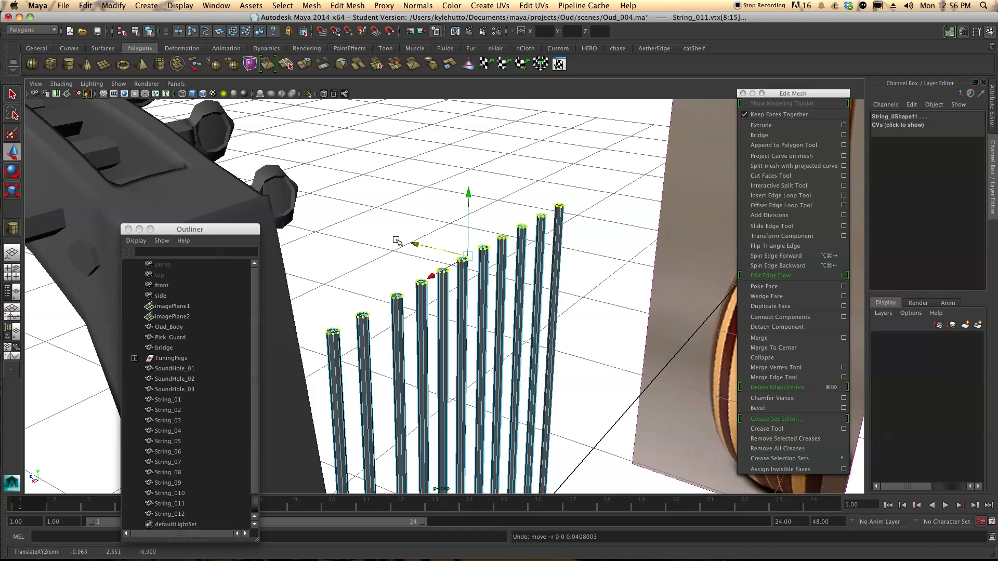
Undo the vertex move and vertex selections until all the strings are selected as whole objects again
key(z)
key(z)
key(z)
key(z)
key(z)
key(z)
key(z)
key(z)
key(z)
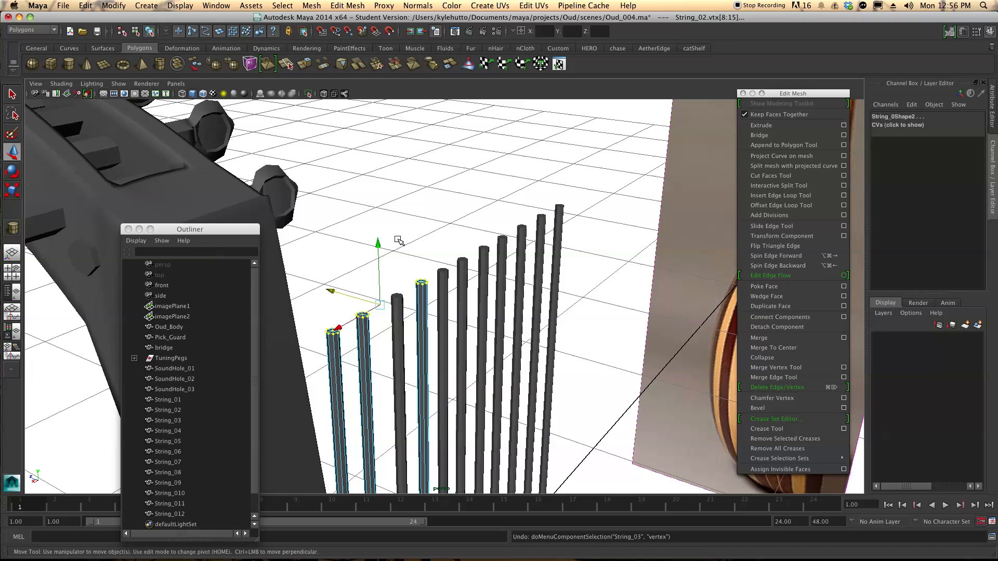
key(z)
key(z)
key(z)
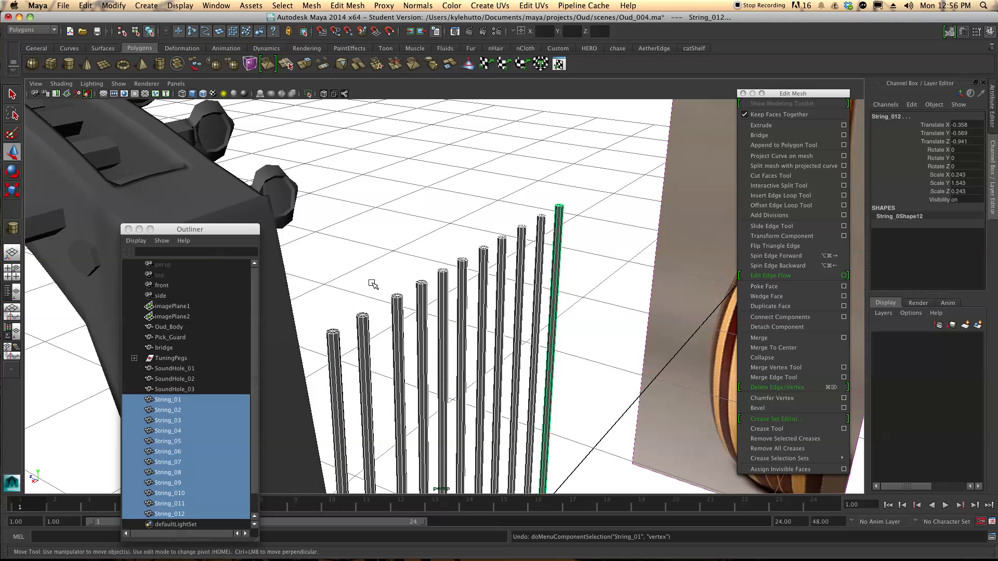
Move String_012 outward to about X -0.408, then shift all twelve strings together slightly back across the bridge
click(181, 514)
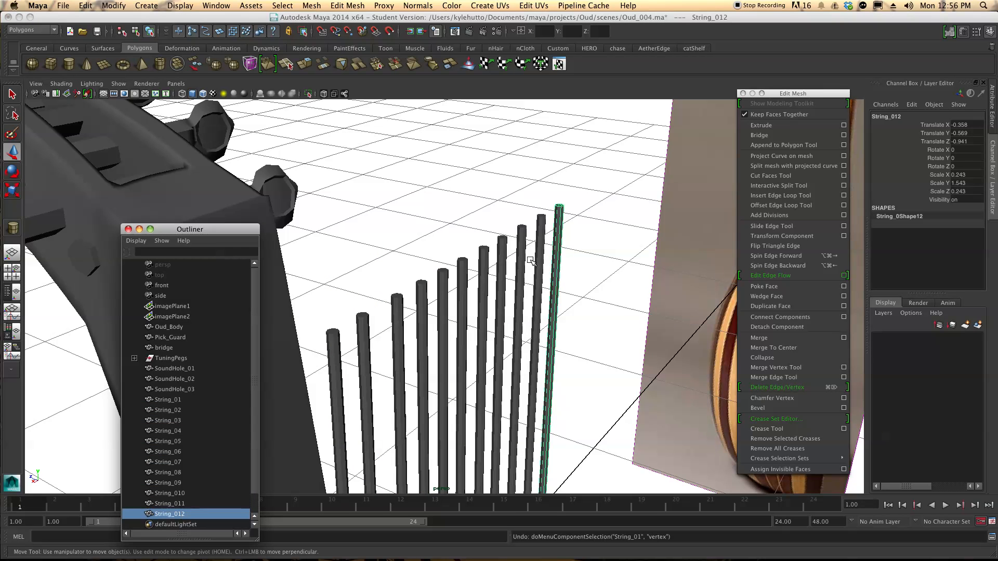
scroll(574, 297, down, 5)
alt+drag(568, 314, 542, 173)
drag(403, 461, 413, 454)
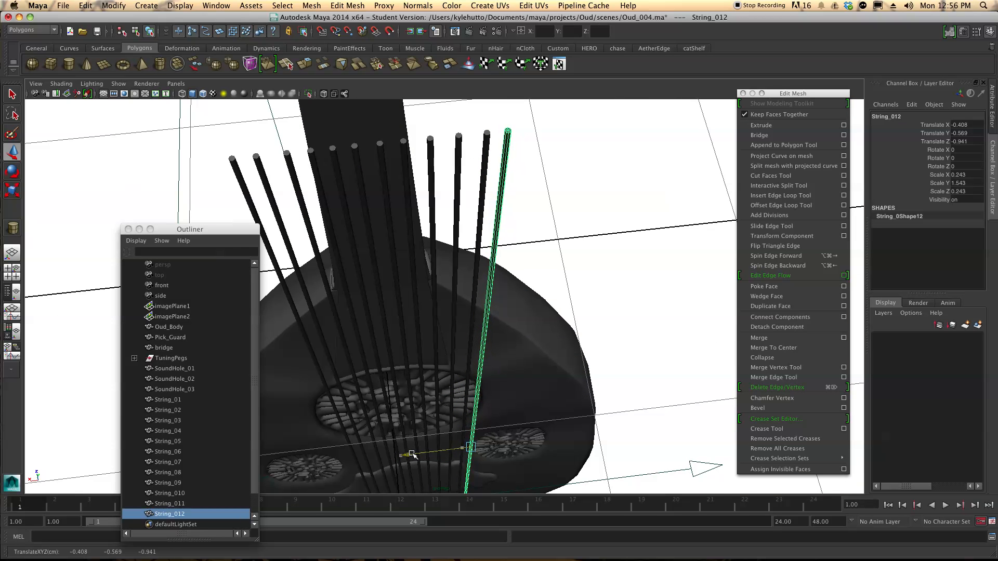
shift+click(180, 395)
alt+middle_drag(359, 364, 370, 302)
drag(322, 399, 313, 403)
Switch all twelve strings to vertex mode and select the vertices at their upper ends
alt+middle_drag(418, 194, 477, 359)
alt+drag(478, 360, 433, 243)
right_click(433, 243)
right_drag(433, 242, 448, 120)
alt+drag(448, 121, 470, 123)
right_drag(474, 125, 451, 127)
alt+drag(451, 127, 458, 207)
drag(381, 118, 520, 211)
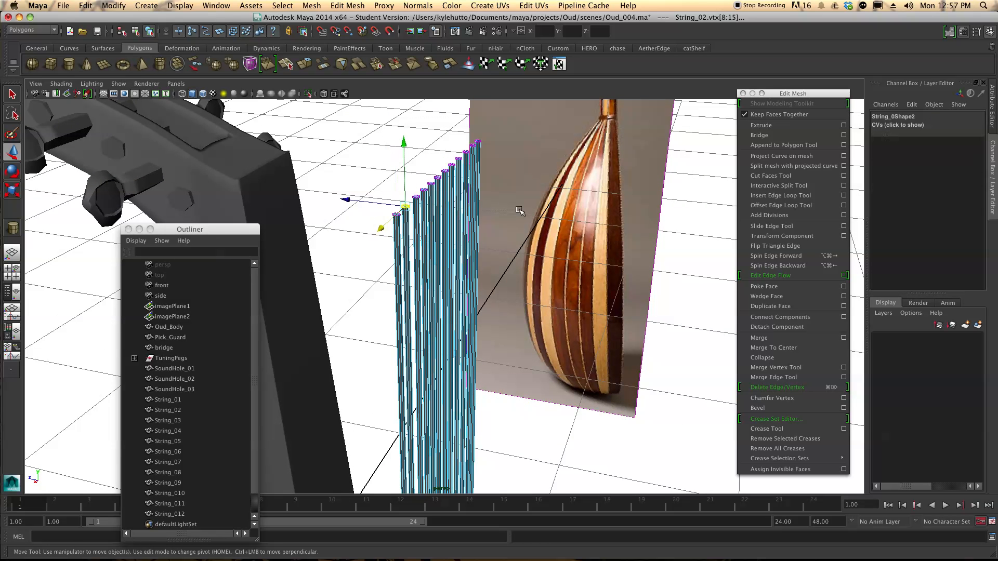
click(376, 184)
alt+drag(375, 184, 451, 225)
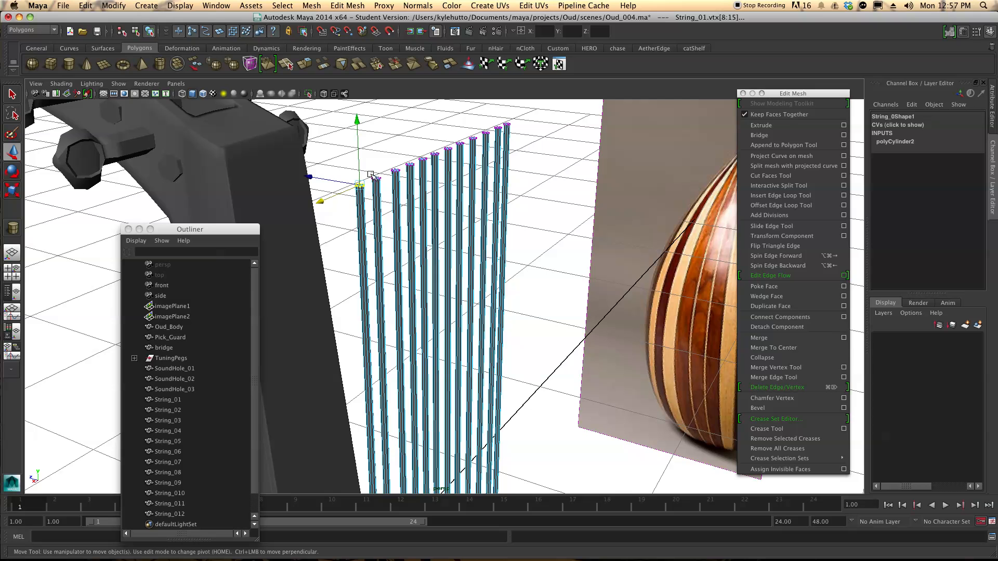
shift+drag(385, 185, 425, 159)
shift+drag(431, 155, 481, 277)
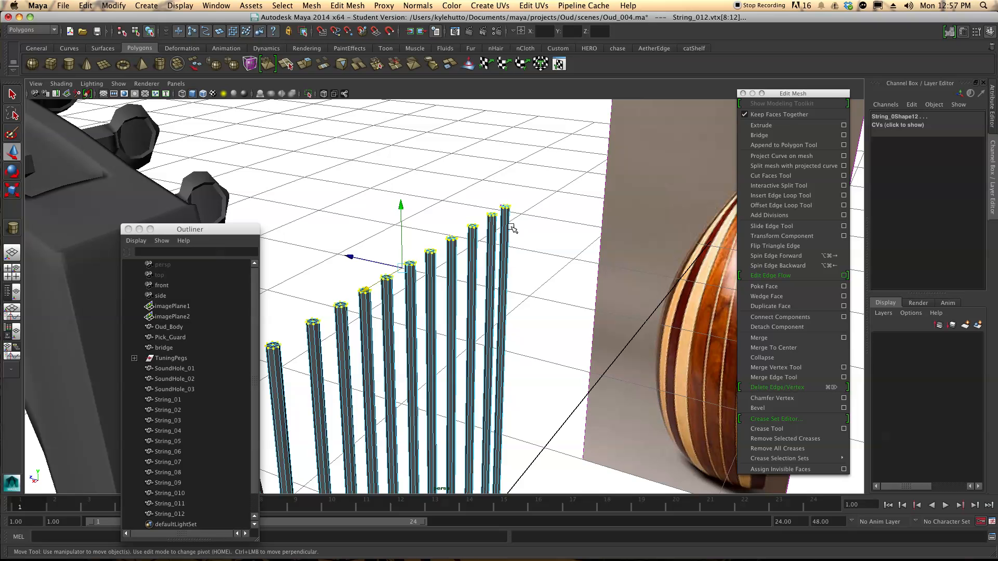
Move the selected string ends back toward the neck and scale them closer together to fit its width
alt+drag(458, 253, 428, 258)
drag(365, 268, 183, 241)
alt+drag(291, 275, 403, 245)
alt+middle_drag(402, 247, 550, 206)
alt+drag(550, 205, 276, 260)
alt+middle_drag(365, 231, 475, 269)
key(r)
drag(571, 216, 513, 223)
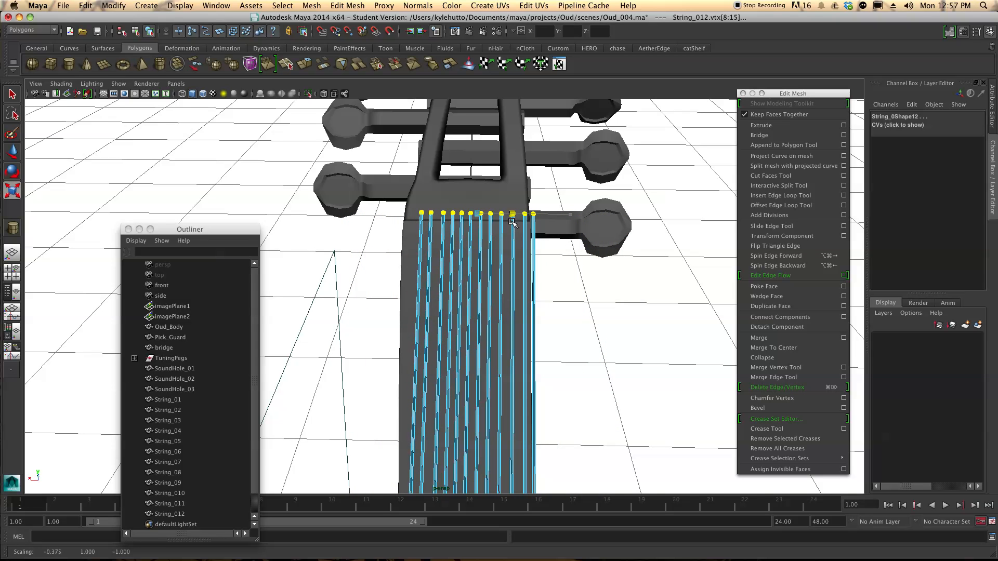
Position the string ends on the top of the neck at about X -0.033, Y 2.337, Z -0.447
key(w)
drag(411, 213, 400, 213)
alt+drag(443, 297, 564, 282)
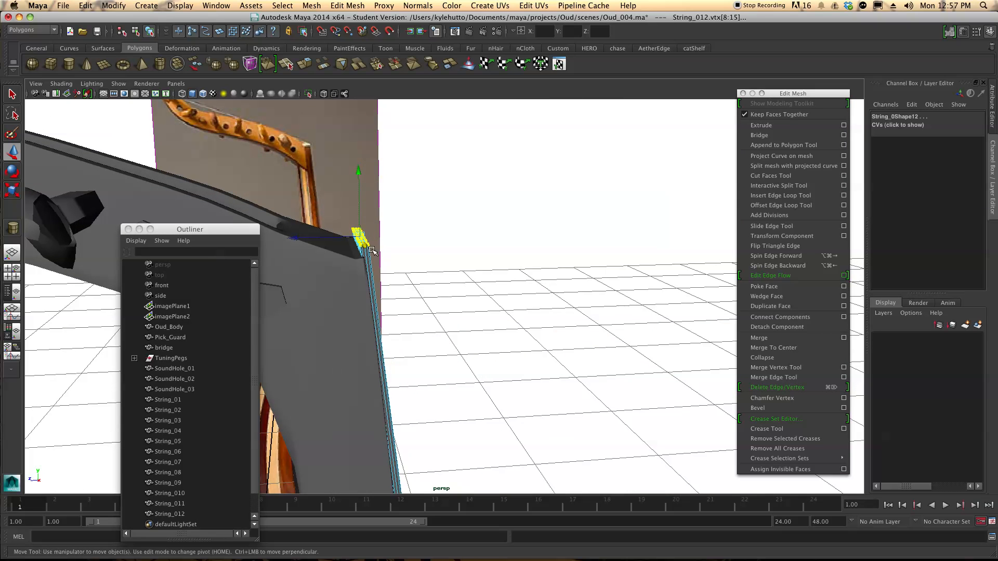
alt+drag(387, 285, 380, 274)
drag(361, 180, 362, 175)
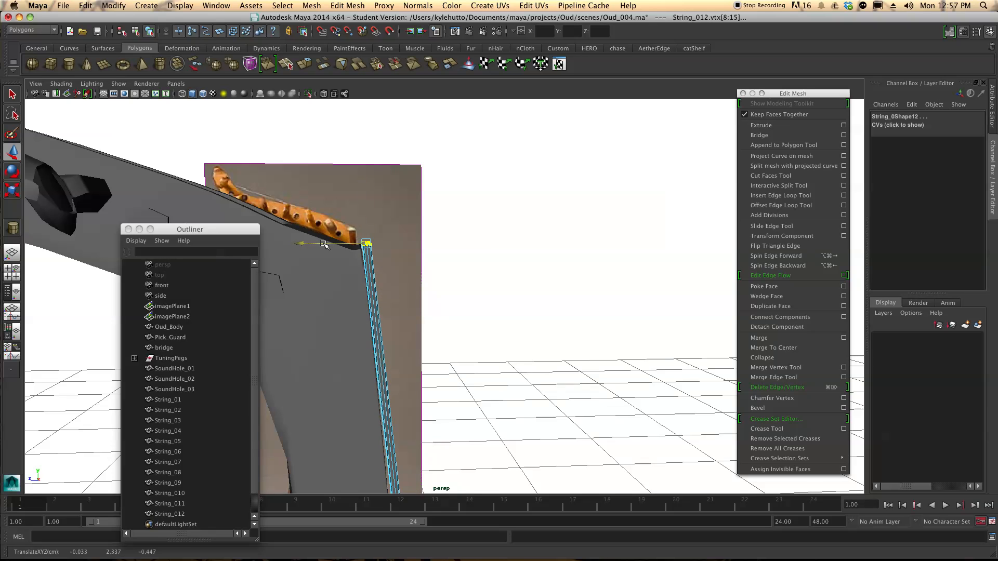
Examine how the strings run over the body and meet the bridge from the side and front
alt+drag(324, 244, 333, 343)
alt+middle_drag(442, 239, 559, 50)
scroll(492, 330, down, 3)
alt+drag(493, 329, 512, 333)
alt+middle_drag(512, 333, 505, 229)
alt+drag(534, 376, 620, 333)
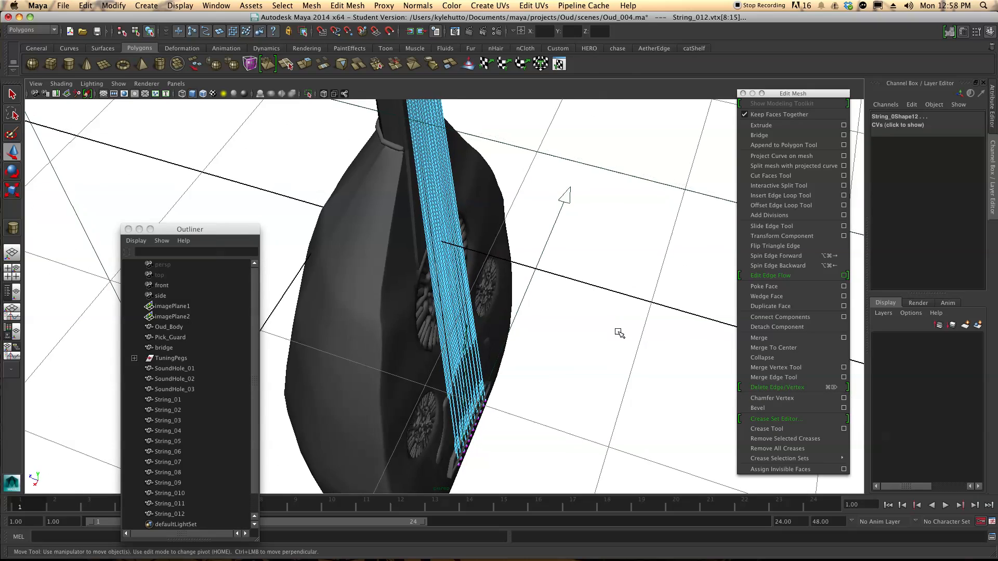
alt+drag(459, 455, 472, 383)
alt+drag(477, 350, 488, 237)
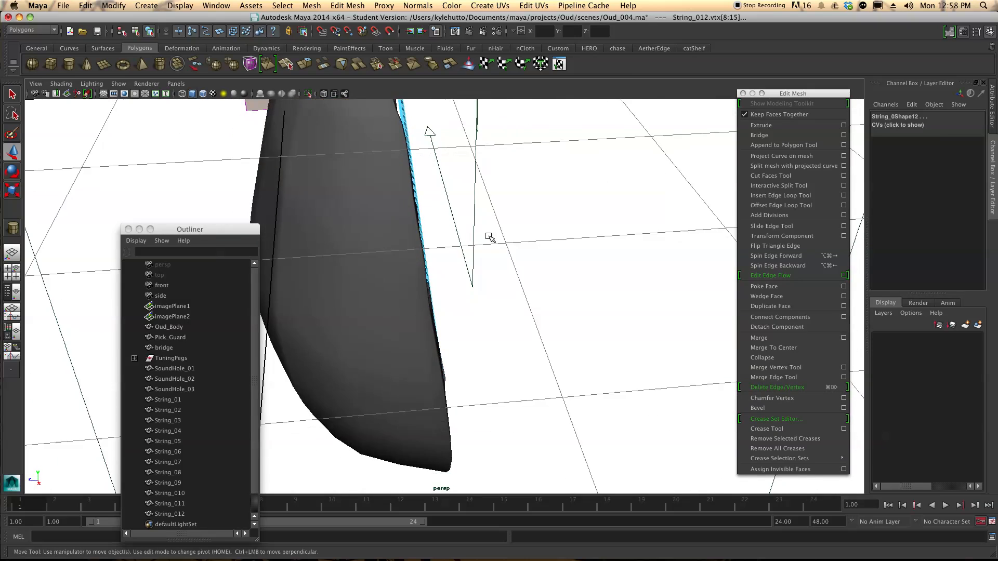
scroll(443, 351, up, 8)
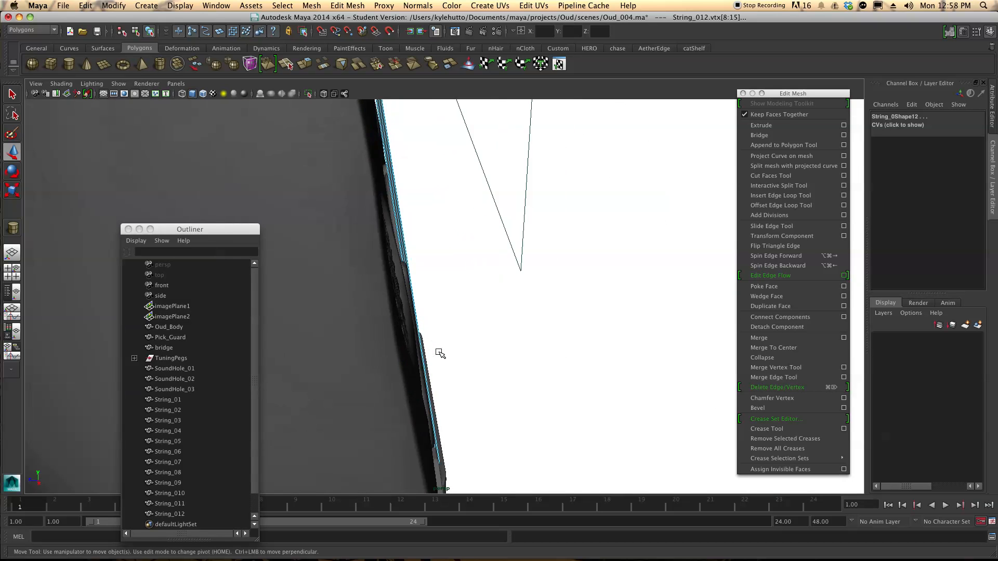
alt+drag(440, 353, 380, 356)
alt+middle_drag(380, 355, 349, 358)
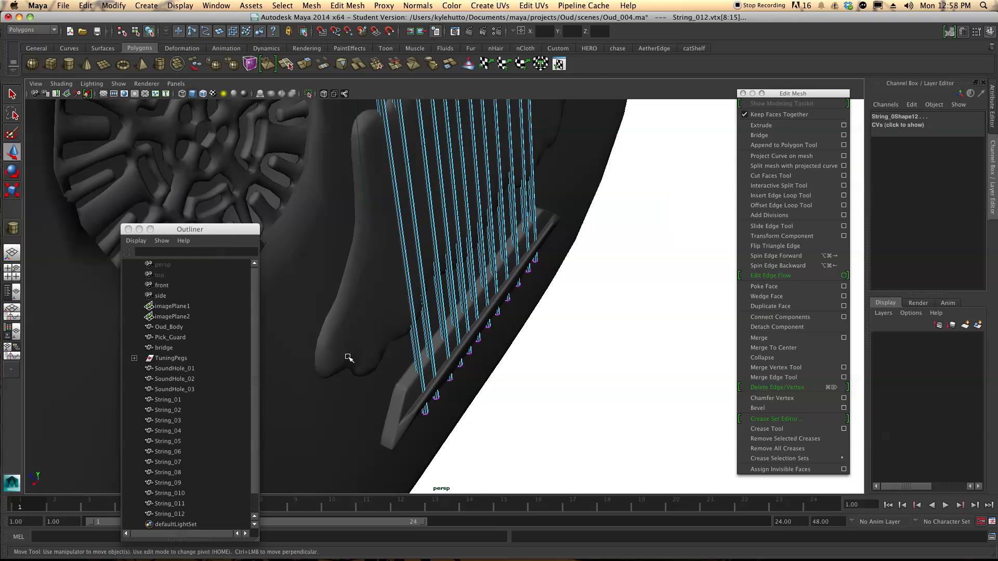
alt+drag(395, 359, 508, 235)
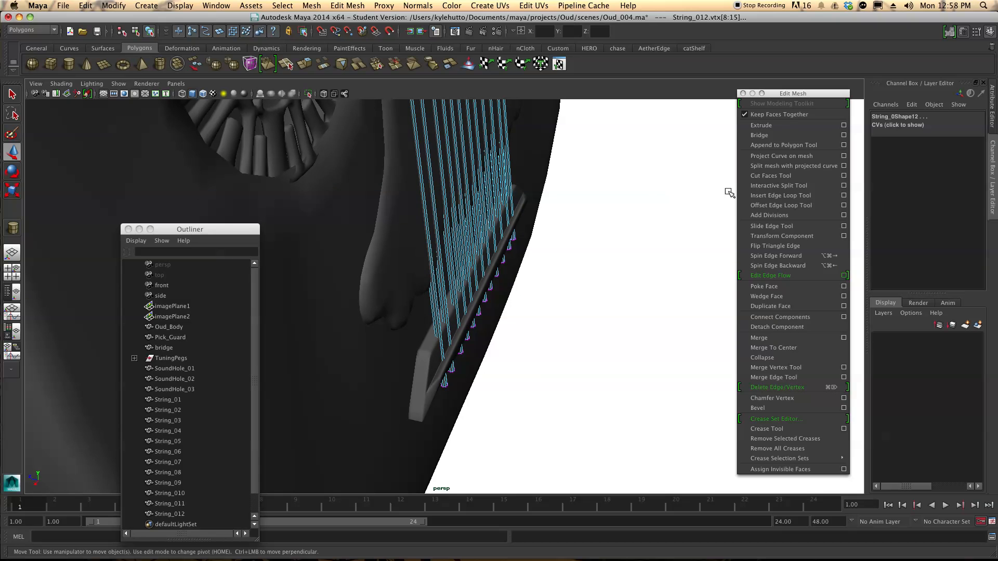
Insert an edge loop around String_01 and String_02 just above the bridge with the Insert Edge Loop Tool
click(779, 195)
scroll(449, 328, up, 5)
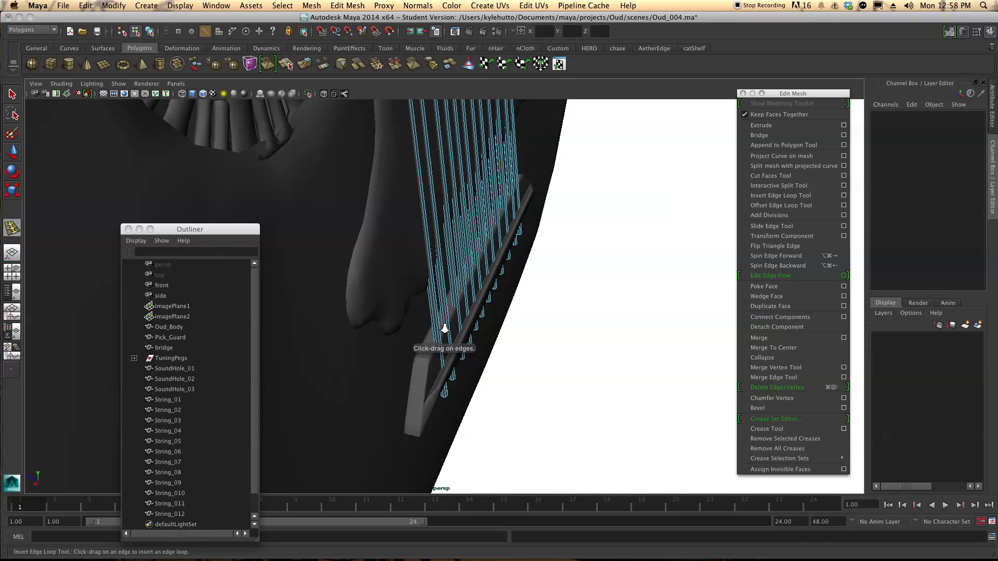
click(435, 389)
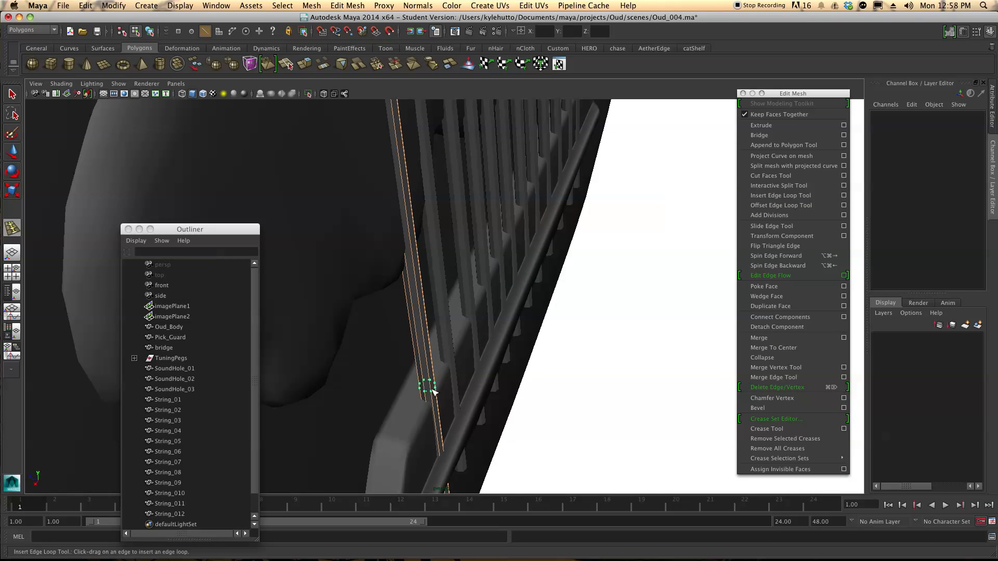
click(433, 397)
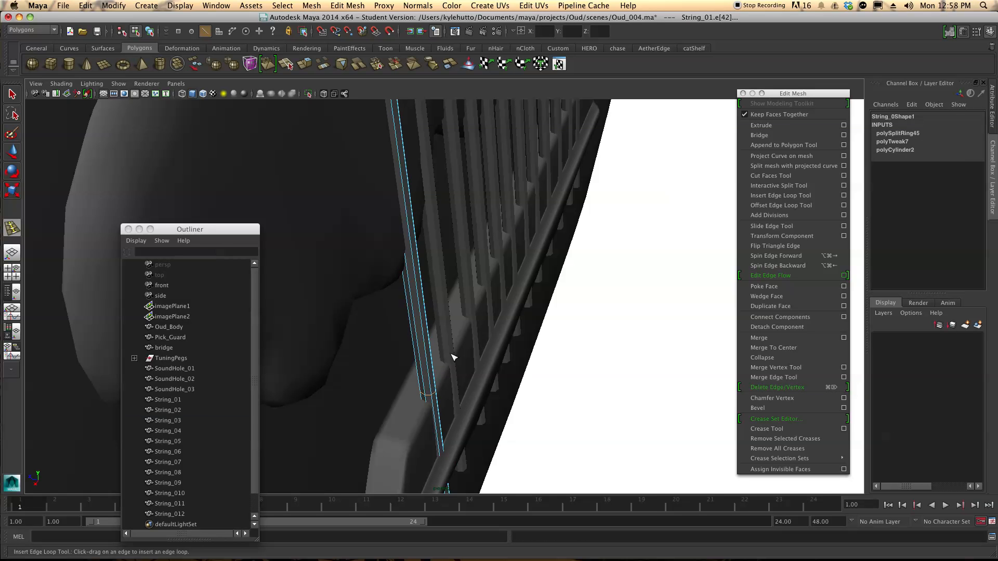
drag(451, 355, 451, 358)
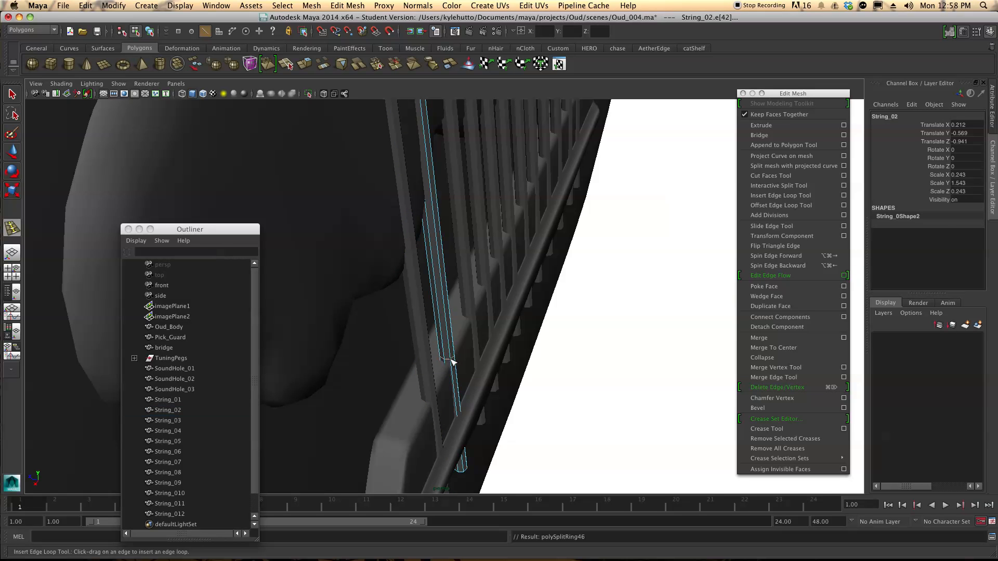
Insert matching edge loops near the bridge on String_03 through String_07
click(471, 306)
drag(471, 306, 488, 283)
click(485, 280)
click(500, 250)
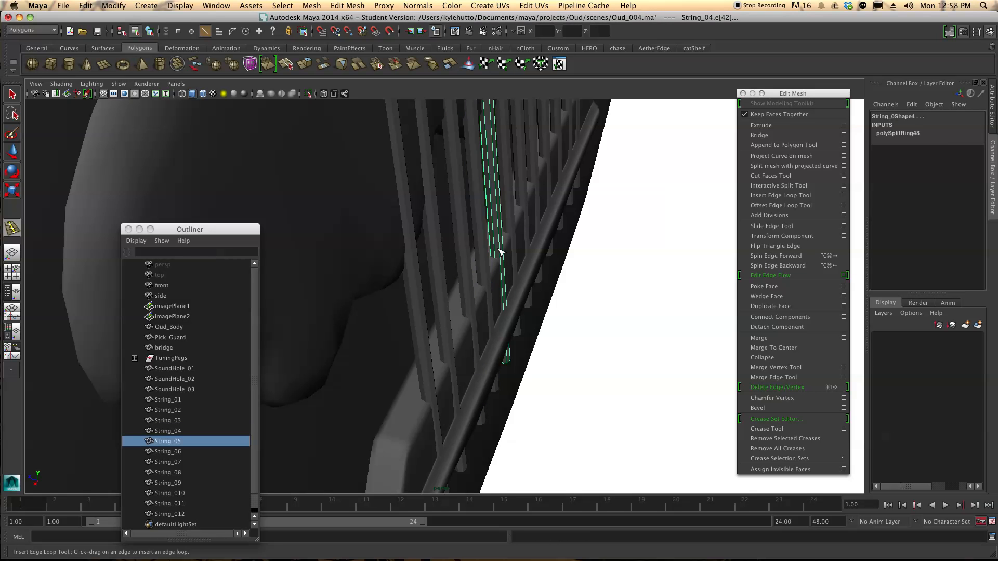
drag(500, 250, 512, 228)
click(512, 227)
drag(524, 200, 422, 264)
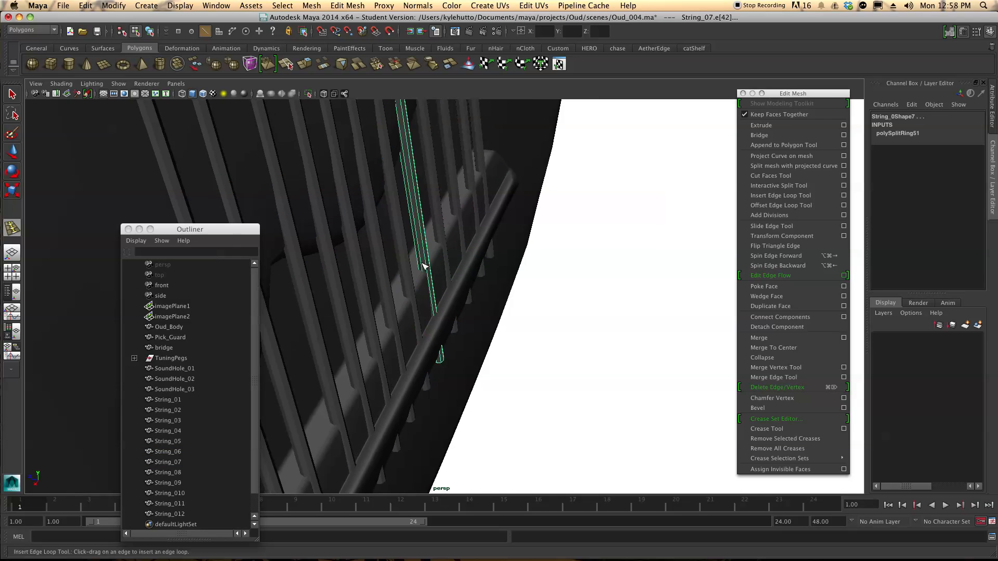
Insert matching edge loops just above the bridge on String_08 through String_012
click(424, 262)
click(442, 235)
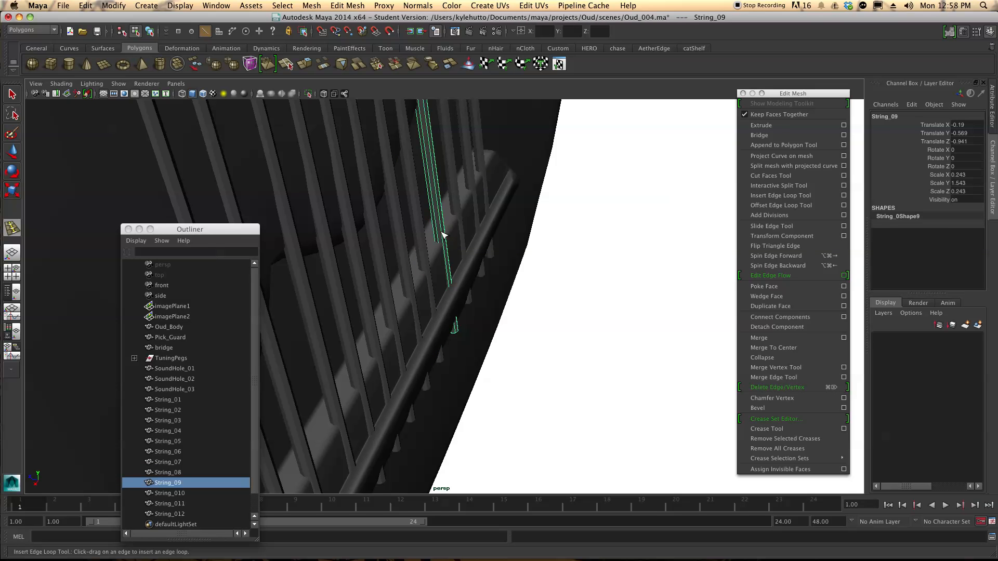
click(444, 238)
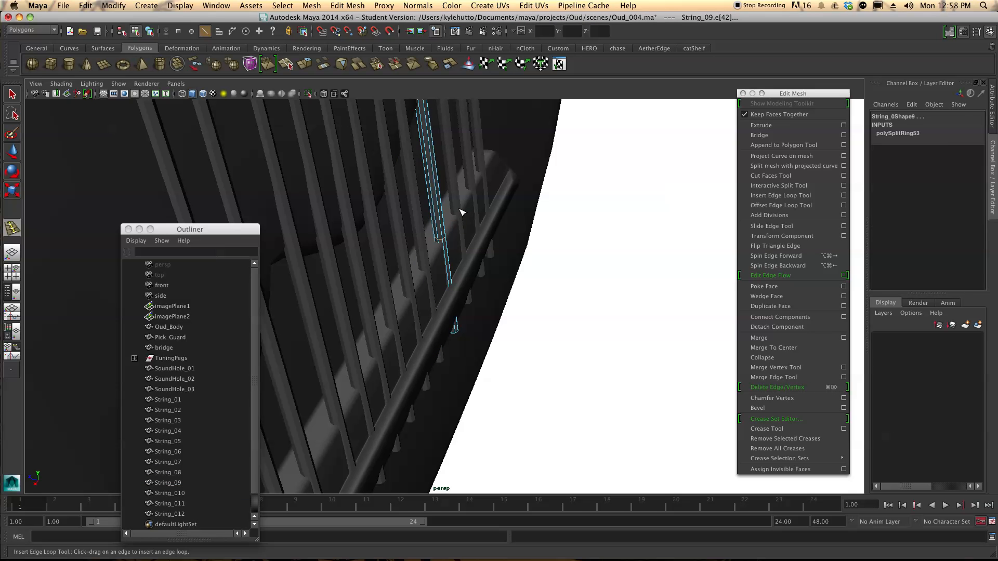
click(461, 211)
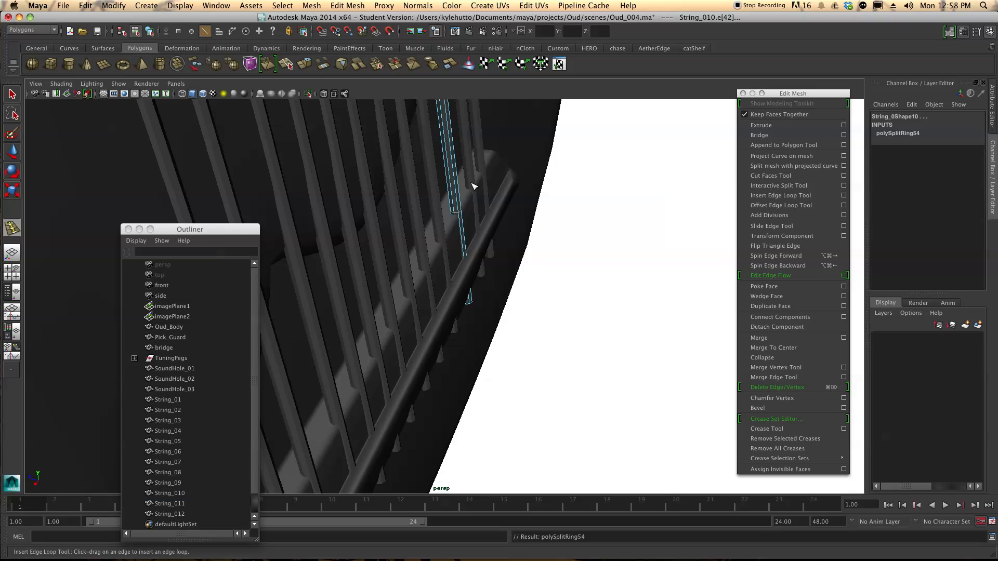
click(474, 185)
click(474, 186)
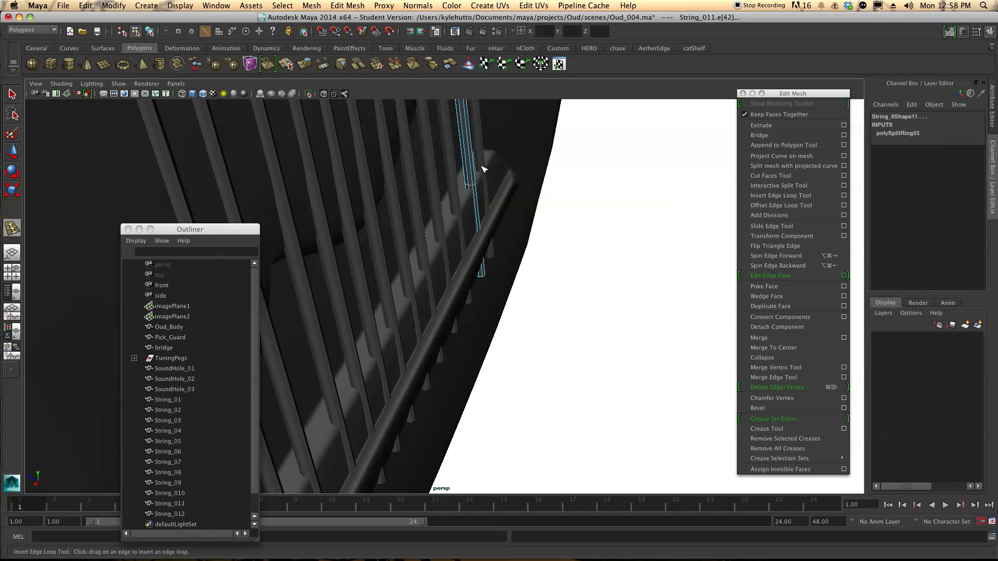
click(483, 167)
click(480, 177)
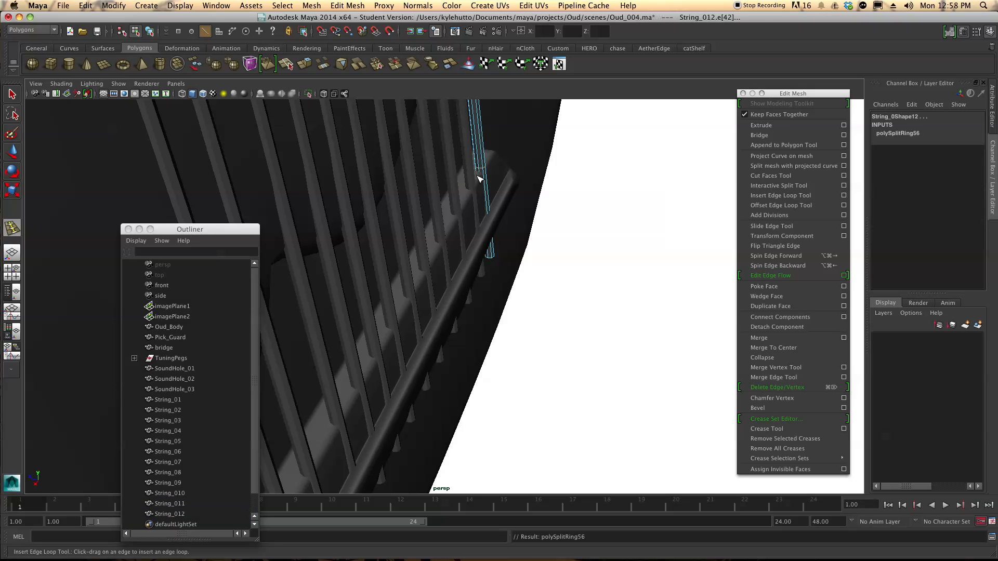
Select the new edge loop on String_012 and move it along Z to reshape the string at the bridge
key(w)
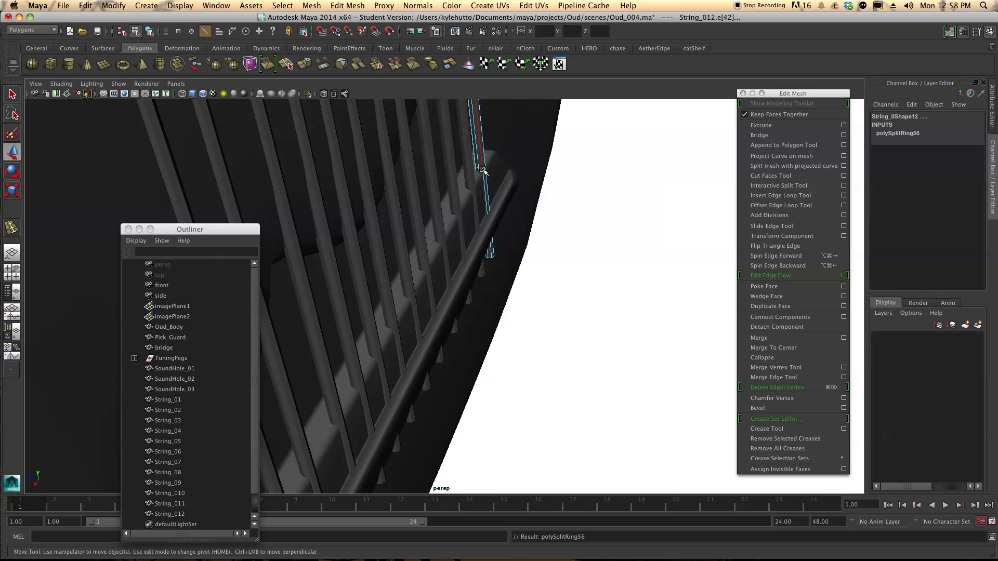
mouse_move(481, 168)
right_down()
mouse_move(464, 166)
mouse_move(482, 149)
right_up()
scroll(484, 153, up, 5)
alt+middle_drag(511, 132, 471, 295)
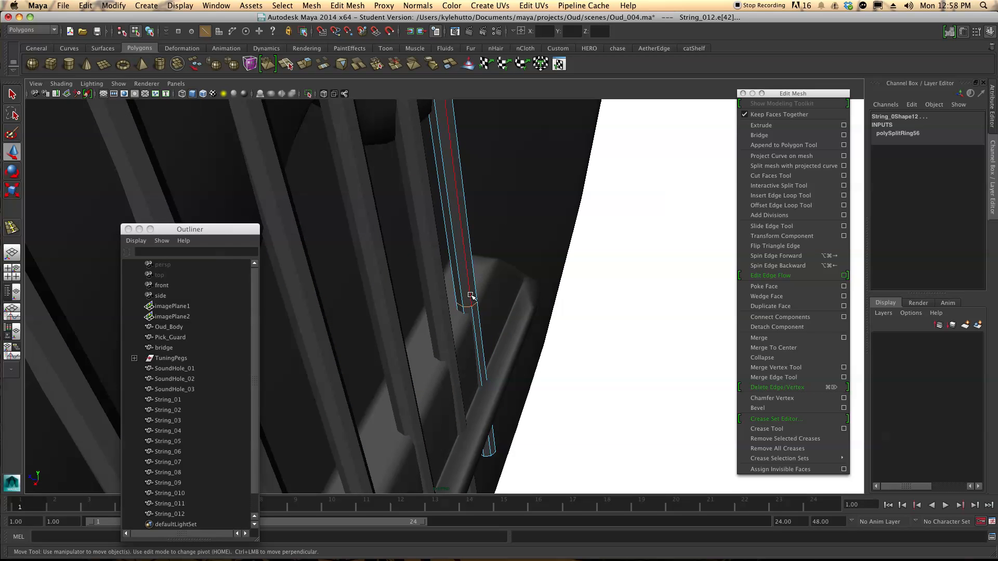
click(465, 305)
click(466, 307)
drag(431, 292, 443, 297)
key(ctrl+z)
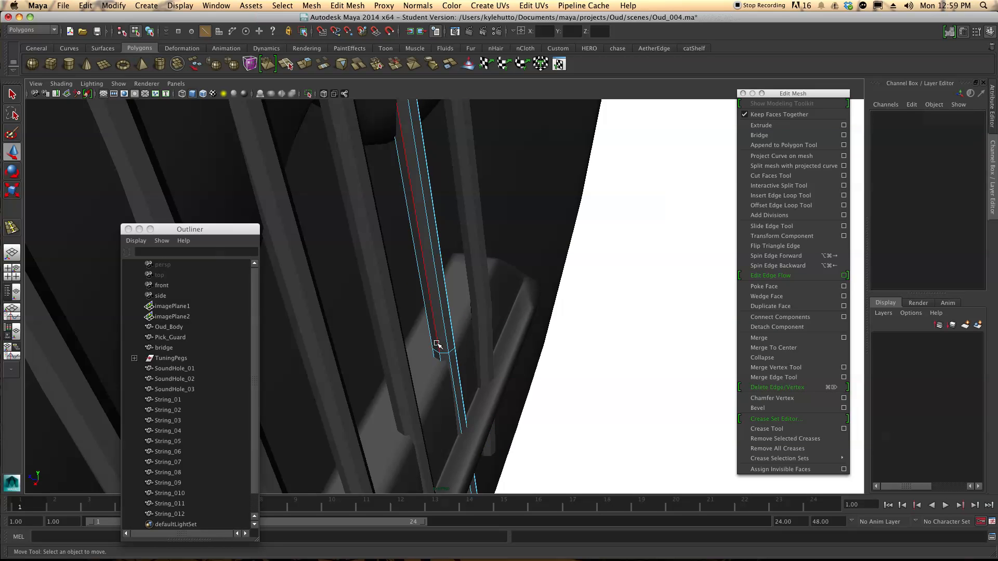
Move the bridge edge loops of String_011 and String_010 along Z, placing String_011's at about Z -0.933
click(445, 355)
drag(417, 338, 431, 346)
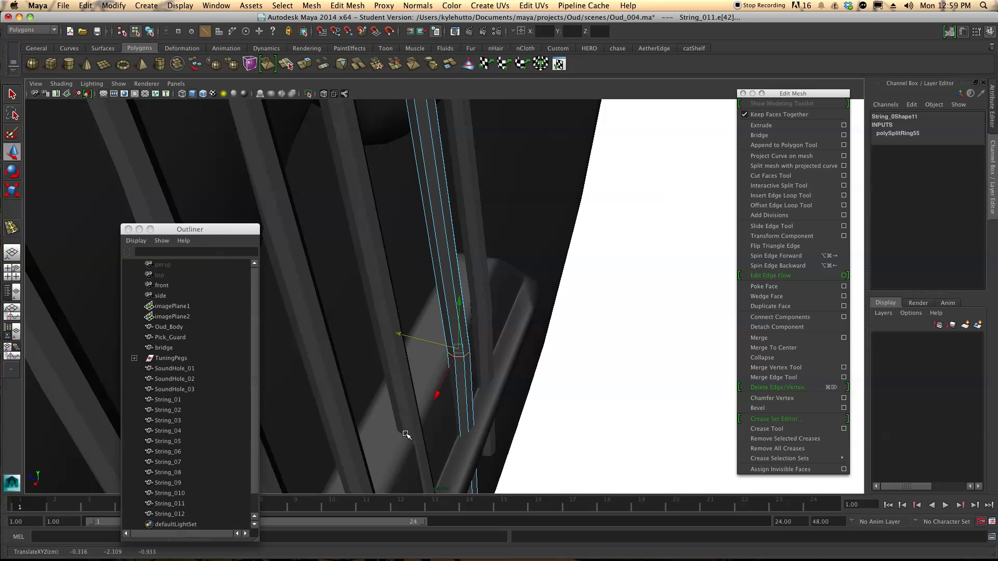
key(ctrl+z)
click(407, 431)
drag(385, 414, 398, 420)
alt+middle_drag(396, 418, 486, 383)
Shift the bridge edge loops of String_09 and String_08 along Z, placing String_08's at about Z -0.933
click(484, 390)
click(485, 389)
drag(461, 375, 443, 367)
alt+middle_drag(443, 367, 512, 355)
click(513, 356)
drag(498, 346, 512, 353)
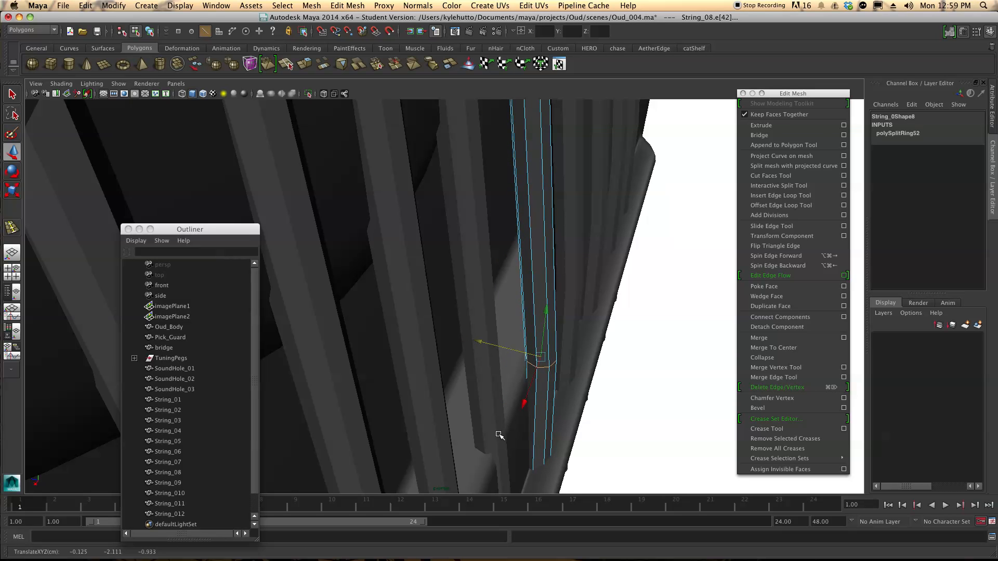
Move the edge loops near the bridge on String_07, String_06 and String_05 along Z to match the neighbouring strings
click(500, 435)
click(488, 445)
drag(474, 431, 510, 359)
click(538, 335)
click(537, 338)
click(537, 336)
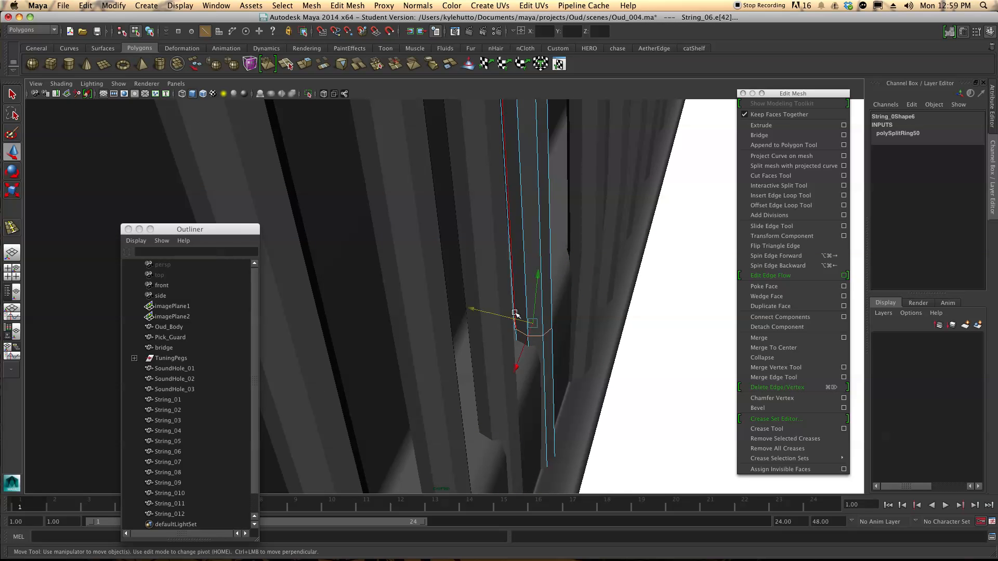
alt+middle_drag(515, 314, 534, 306)
click(524, 334)
click(513, 330)
drag(487, 313, 508, 320)
Select the bridge edge loops of String_04 and String_03 and move each along Z in line with the others
click(497, 405)
click(470, 419)
right_drag(482, 352, 457, 367)
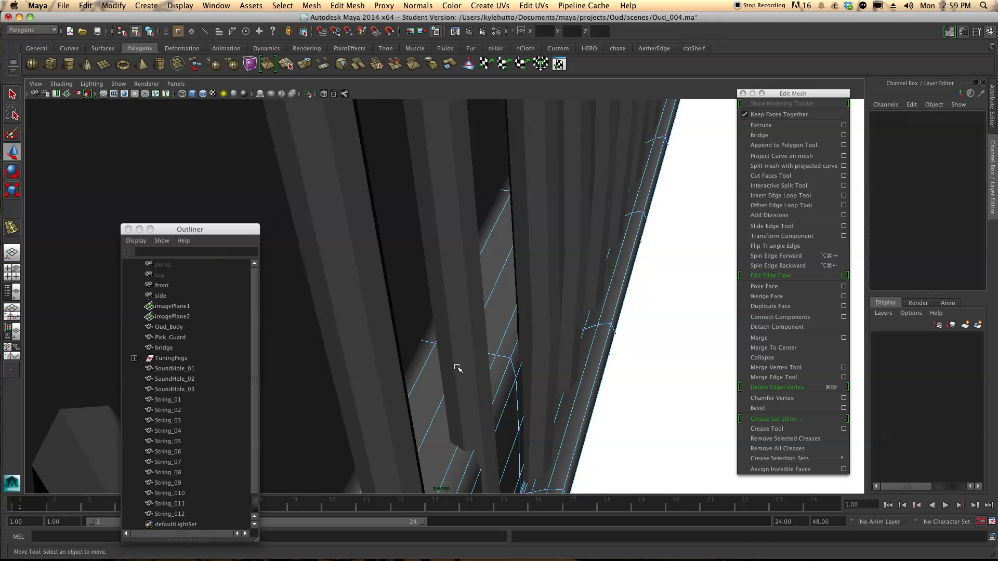
right_drag(477, 433, 472, 338)
click(471, 432)
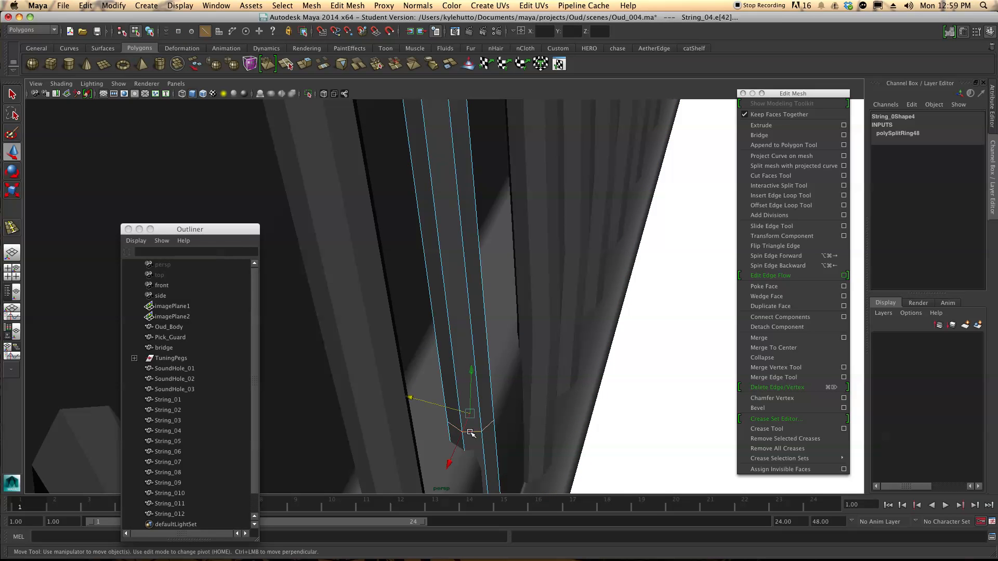
drag(453, 410, 465, 365)
click(454, 378)
drag(482, 319, 485, 334)
Move String_02's edge loop at the bridge along Z to about Z -0.932
alt+drag(417, 390, 461, 276)
click(471, 270)
click(471, 275)
drag(430, 245, 511, 218)
drag(470, 261, 478, 266)
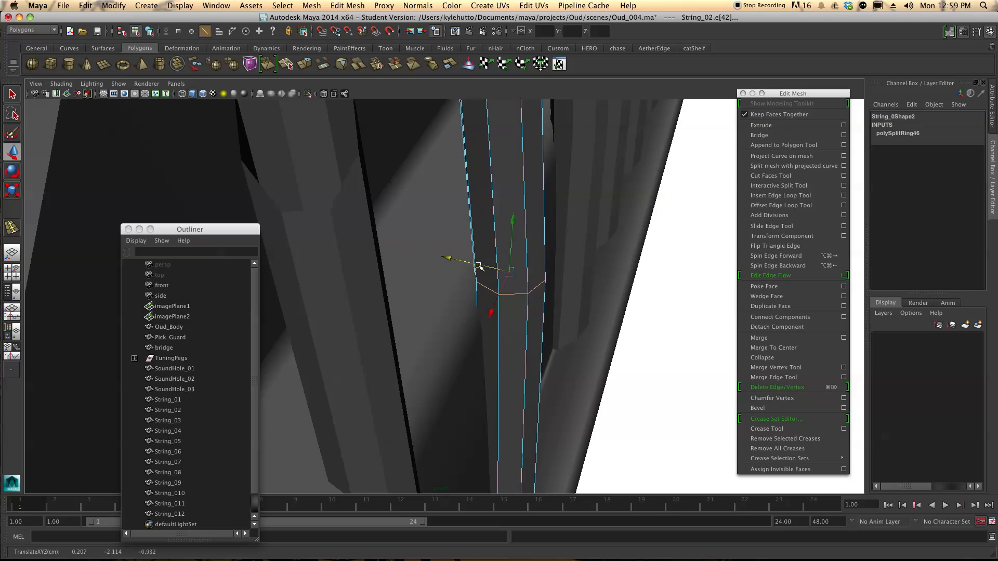
Select String_01's edge loop above the bridge and move it along Z to match the other strings
alt+drag(409, 404, 417, 358)
right_drag(435, 246, 435, 232)
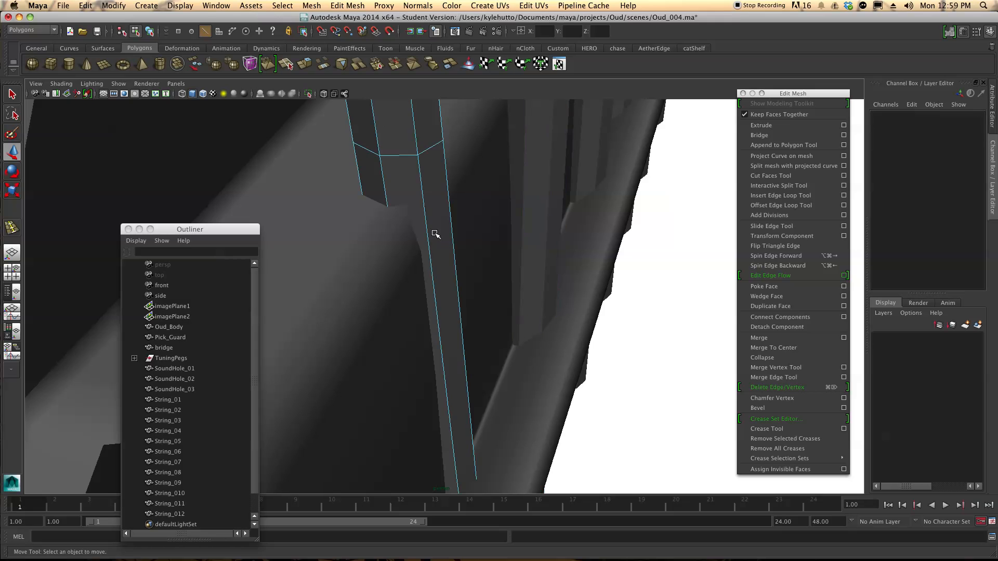
right_click(416, 133)
click(415, 113)
click(403, 154)
drag(372, 127, 519, 109)
Examine the reshaped strings from the bridge along the neck to the pegbox and tuning pegs
alt+drag(637, 231, 505, 268)
alt+middle_drag(505, 269, 526, 257)
alt+drag(526, 257, 596, 278)
alt+middle_drag(596, 277, 539, 285)
mouse_move(539, 285)
alt+mouse_down()
mouse_move(520, 314)
mouse_move(545, 278)
alt+mouse_up()
mouse_move(571, 357)
alt+mouse_down()
mouse_move(557, 338)
mouse_move(395, 348)
mouse_move(529, 340)
alt+mouse_up()
alt+middle_drag(525, 333, 542, 480)
alt+middle_drag(439, 219, 490, 338)
alt+drag(490, 337, 317, 272)
alt+middle_drag(316, 272, 492, 276)
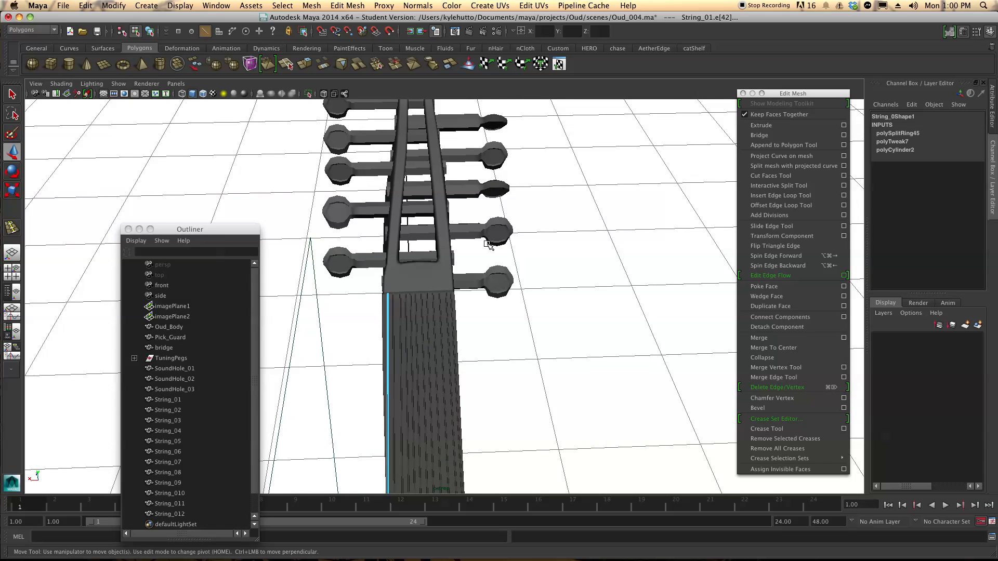
alt+drag(489, 245, 497, 339)
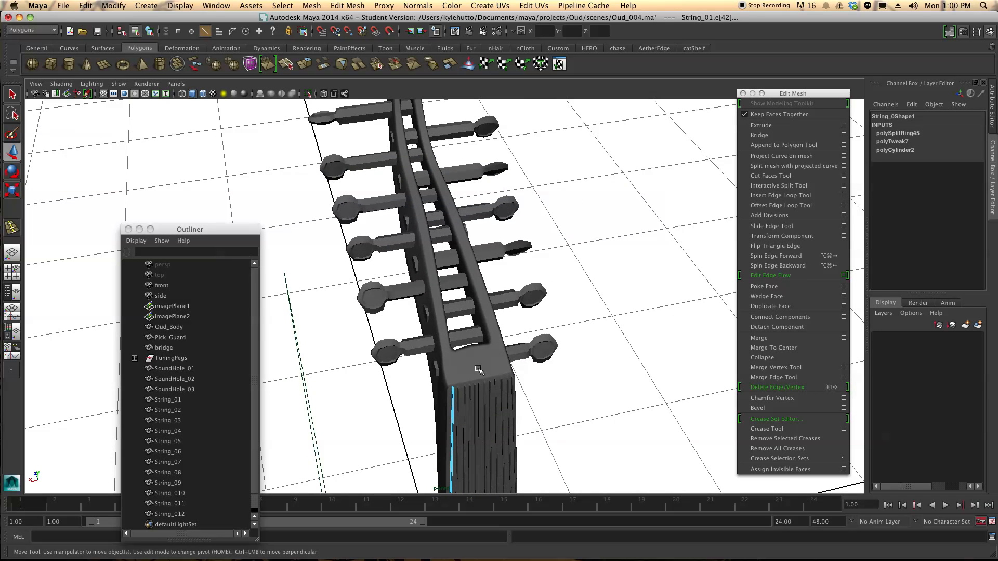
alt+drag(502, 382, 444, 392)
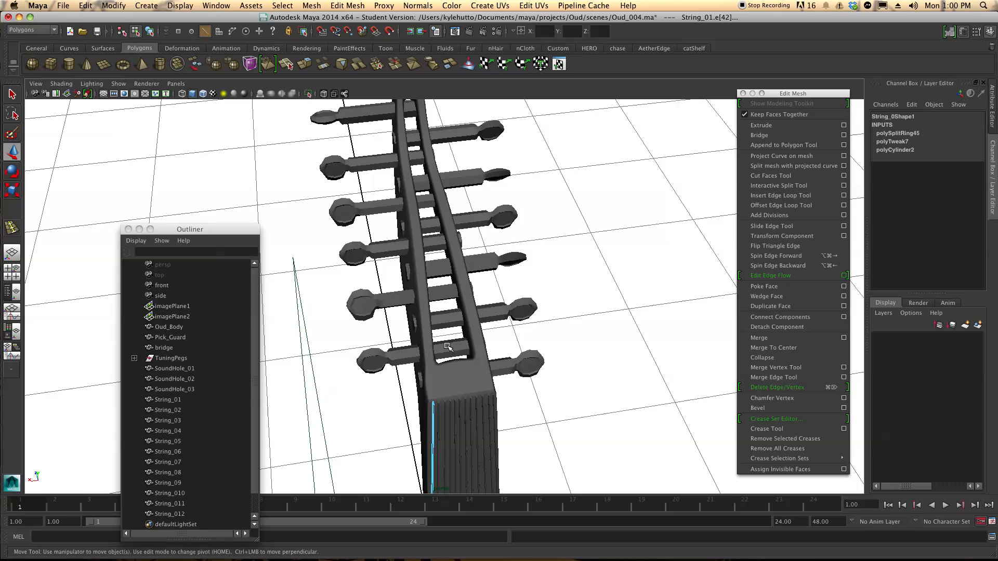
alt+drag(446, 342, 510, 292)
alt+middle_drag(510, 292, 532, 319)
alt+drag(531, 318, 468, 293)
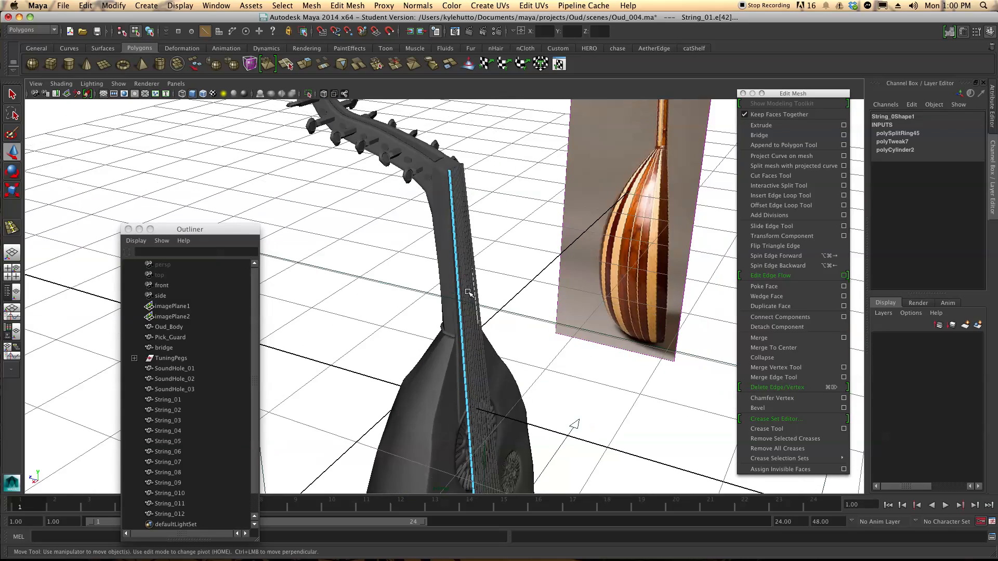